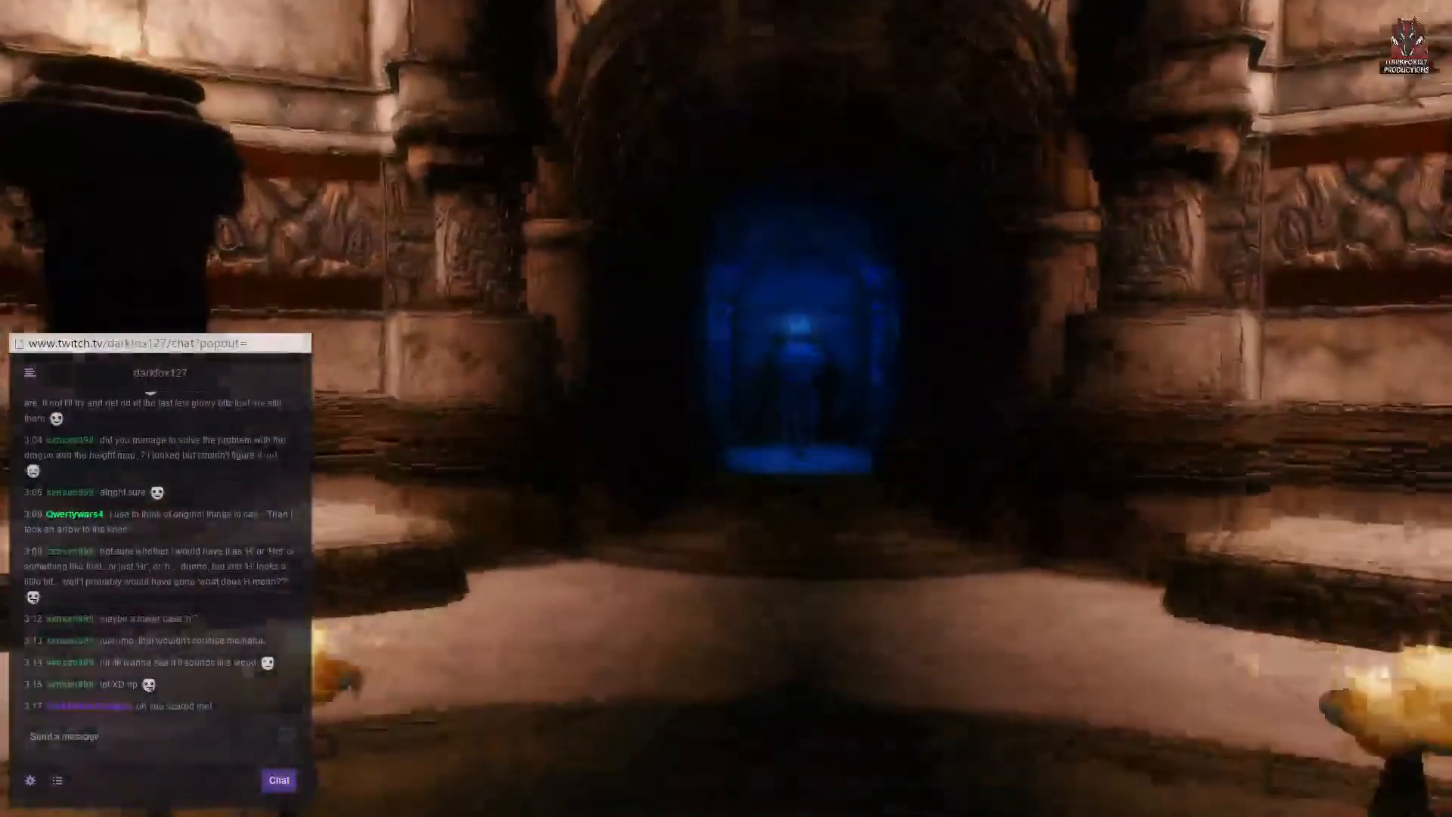
Step: Walk through the hall to the Test Items chest and take all of its contents
key(w)
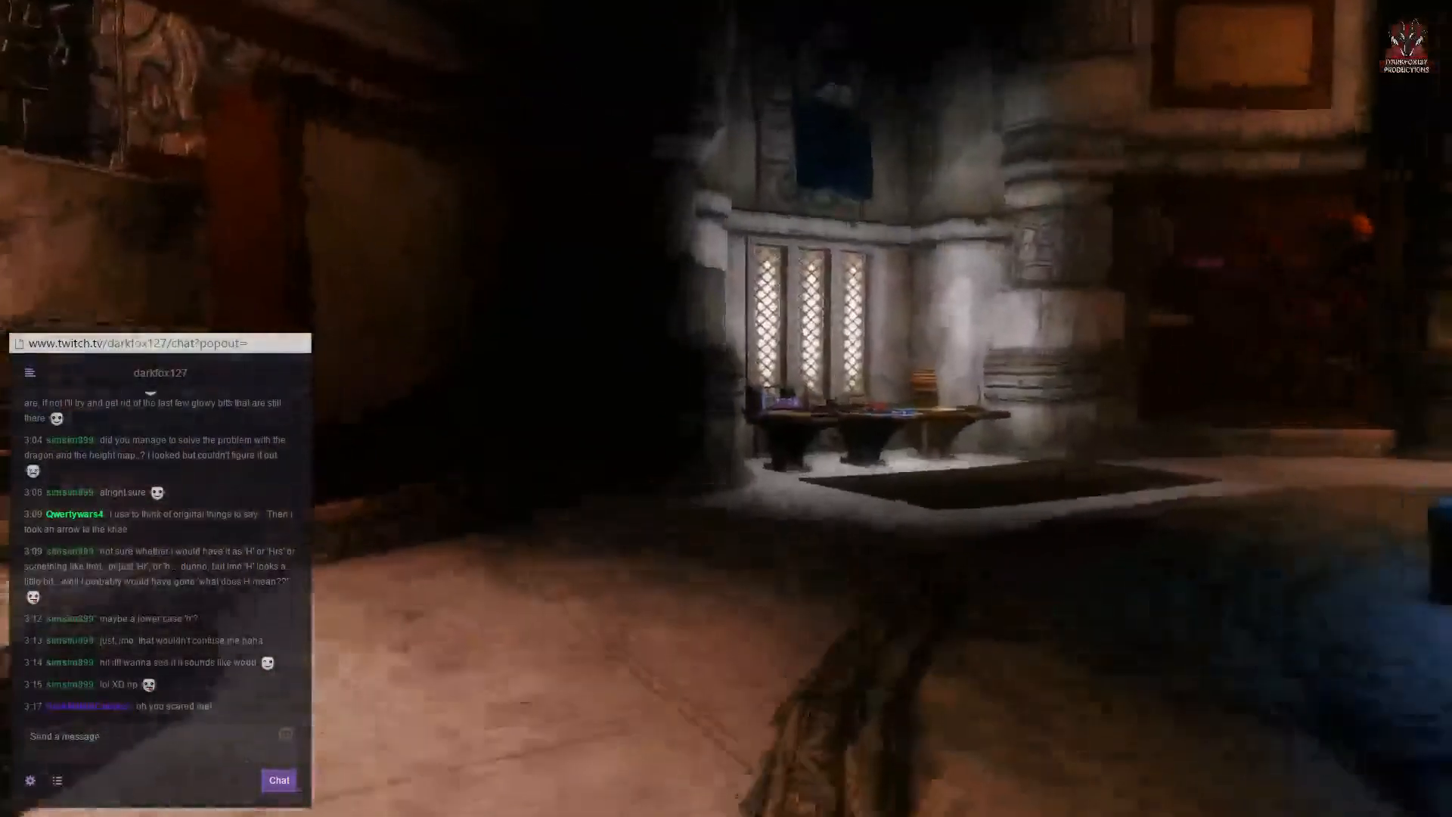
key(w)
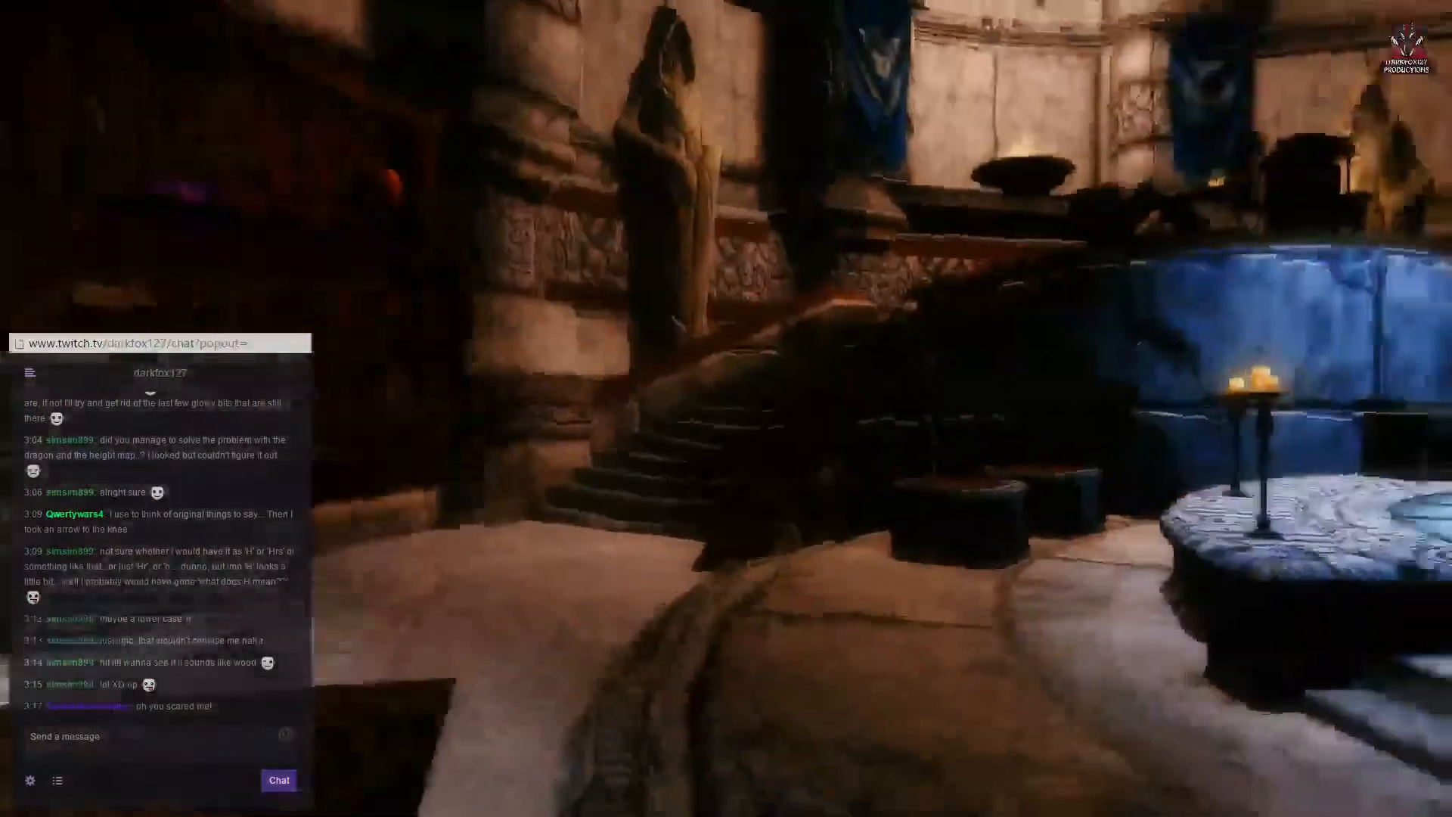
key(w)
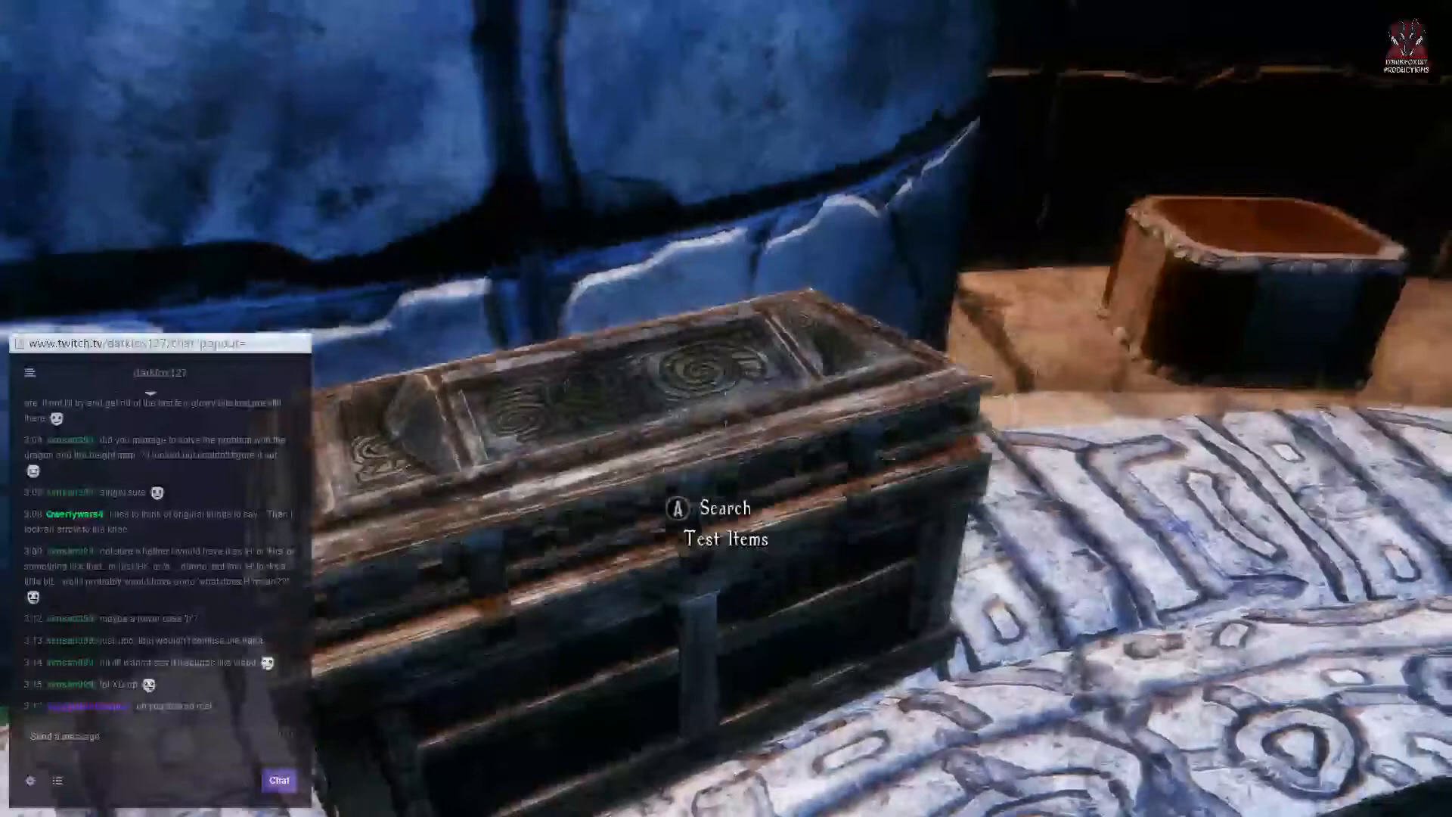
key(e)
key(r)
Step: Go to the first trophy base and create a Draugr (Male) Trophy on it
key(w)
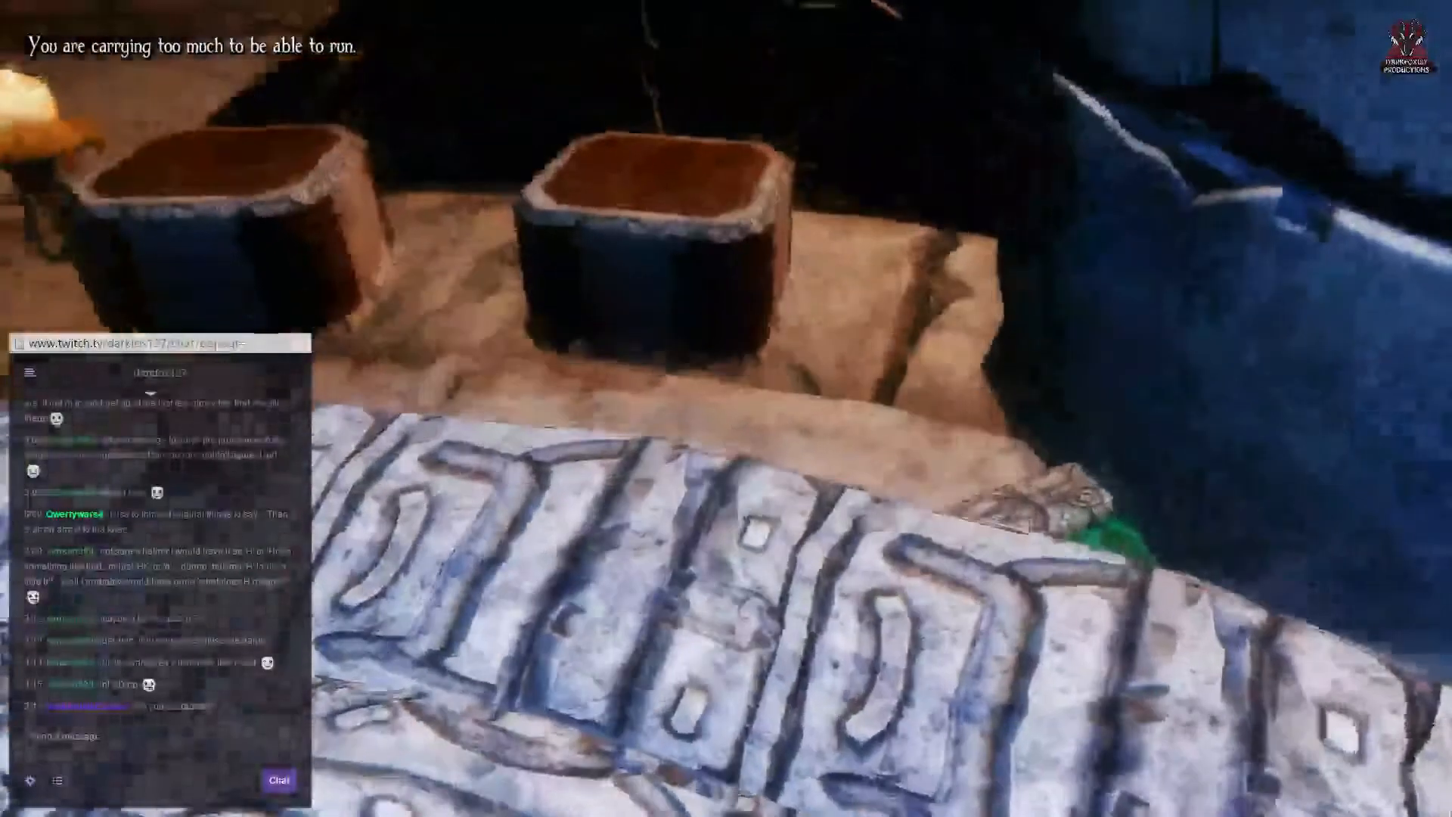
key(grave)
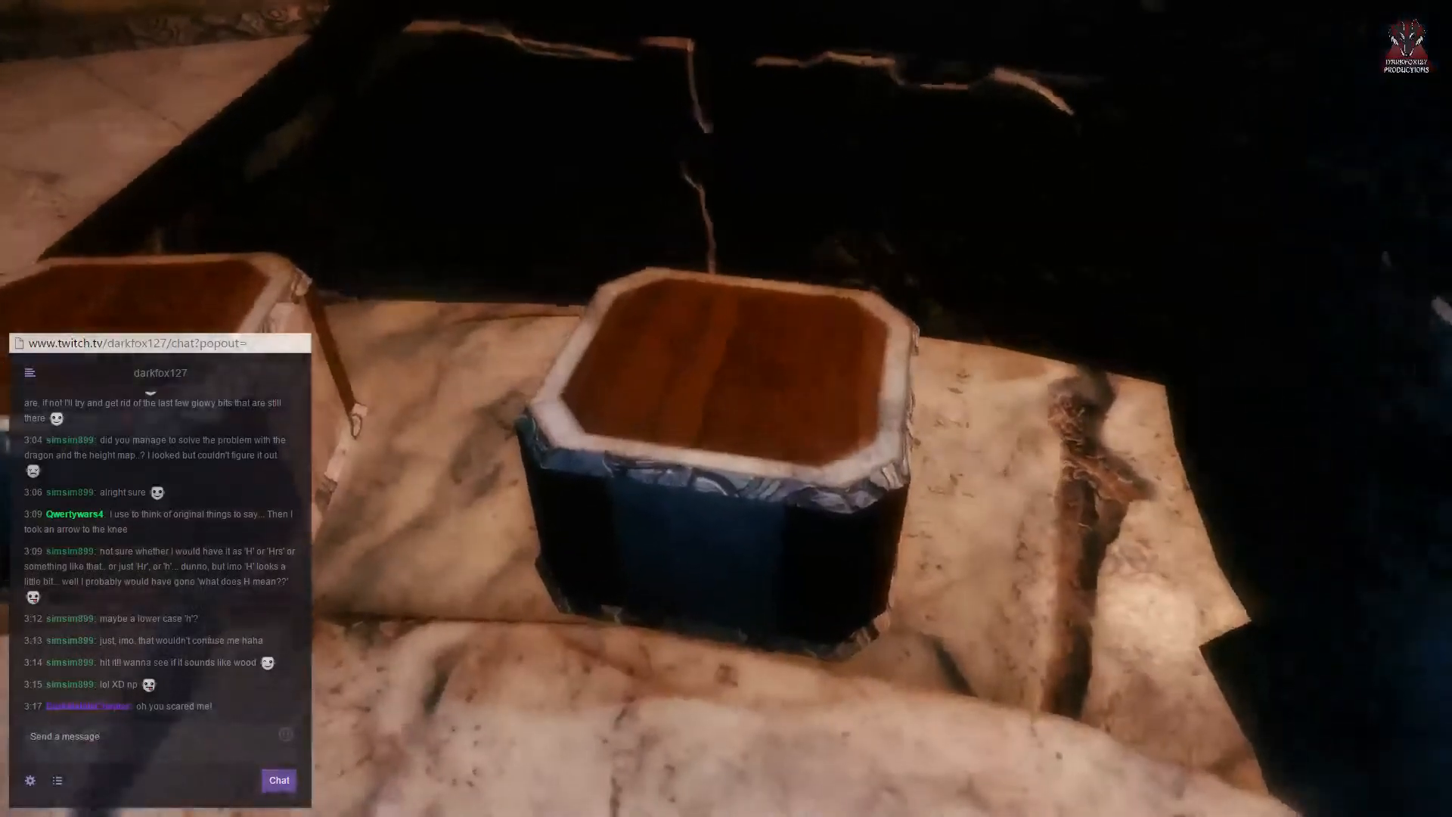
key(e)
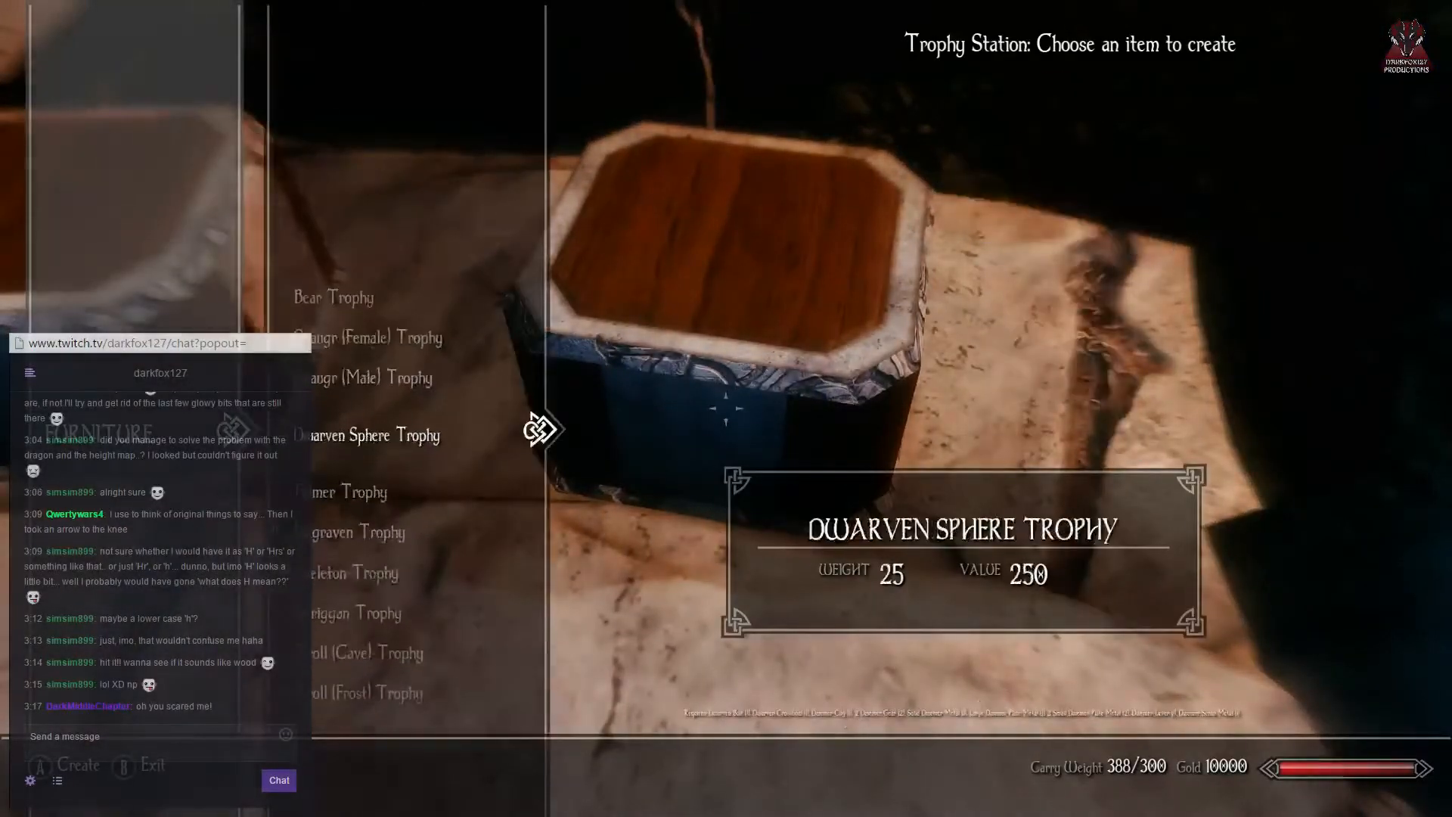
key(e)
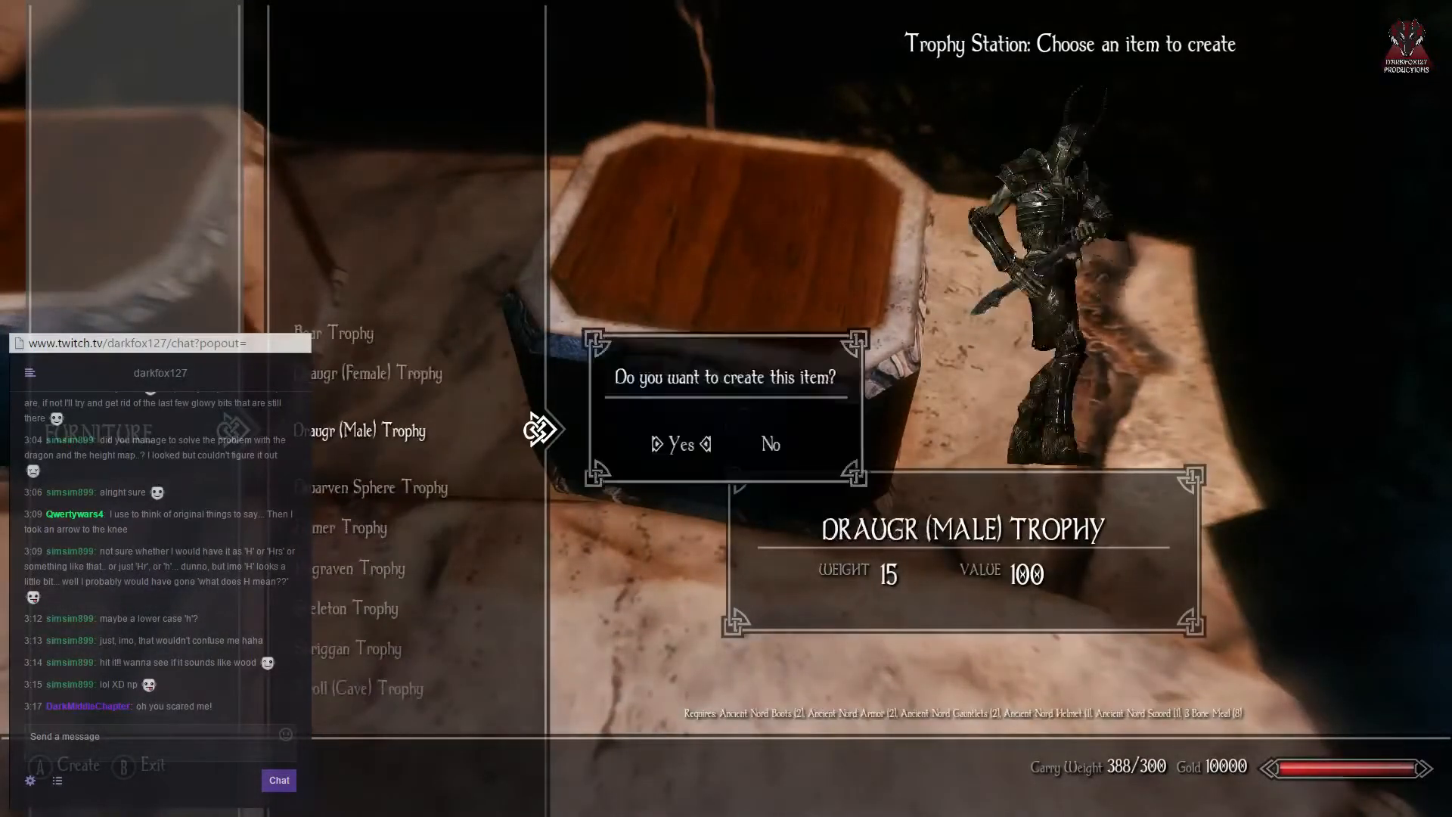
key(e)
key(e)
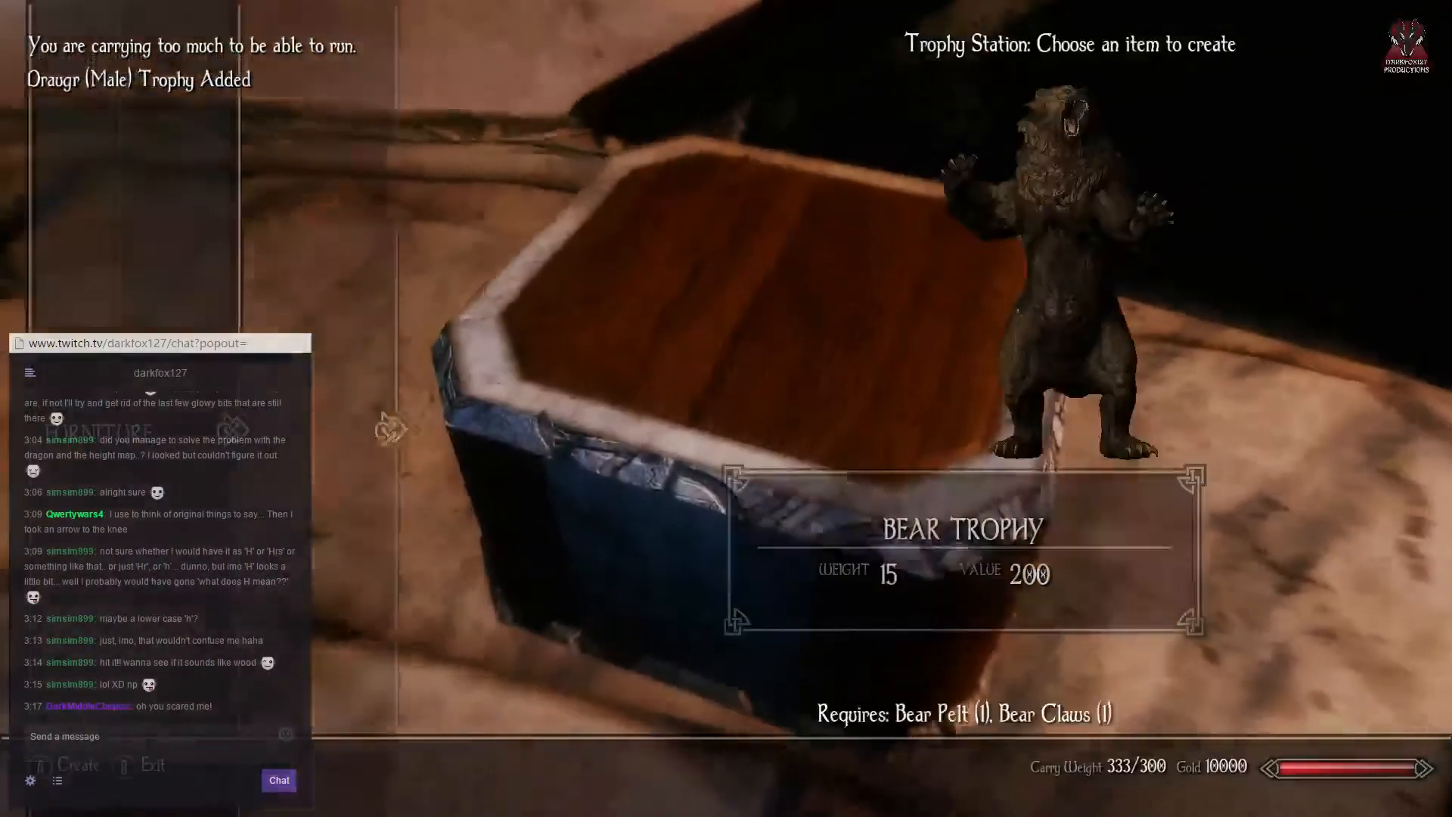
Step: Create a Bear Trophy and a Skeleton Trophy on the next two trophy bases
key(e)
key(e)
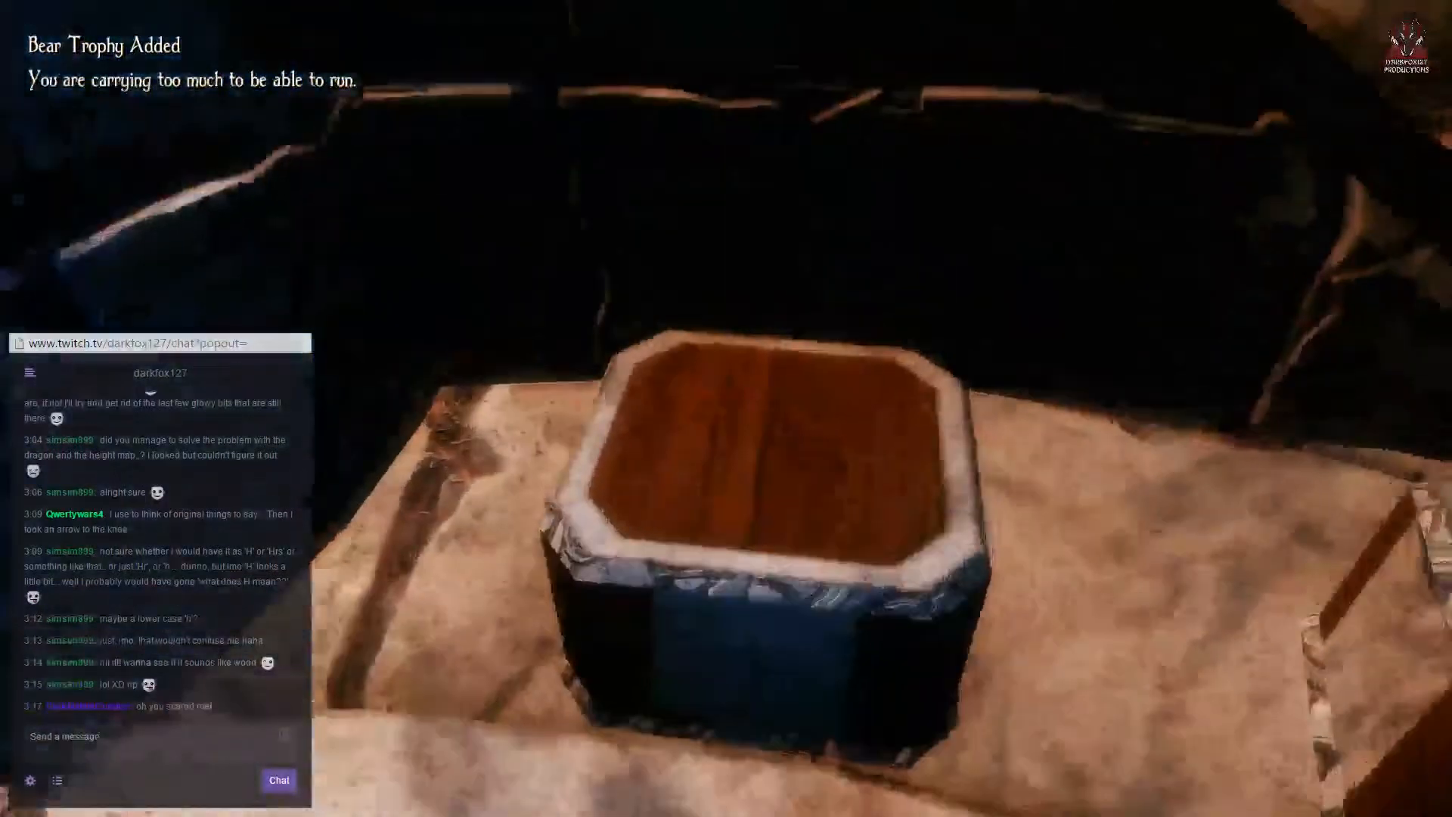
key(e)
key(Down)
key(Down)
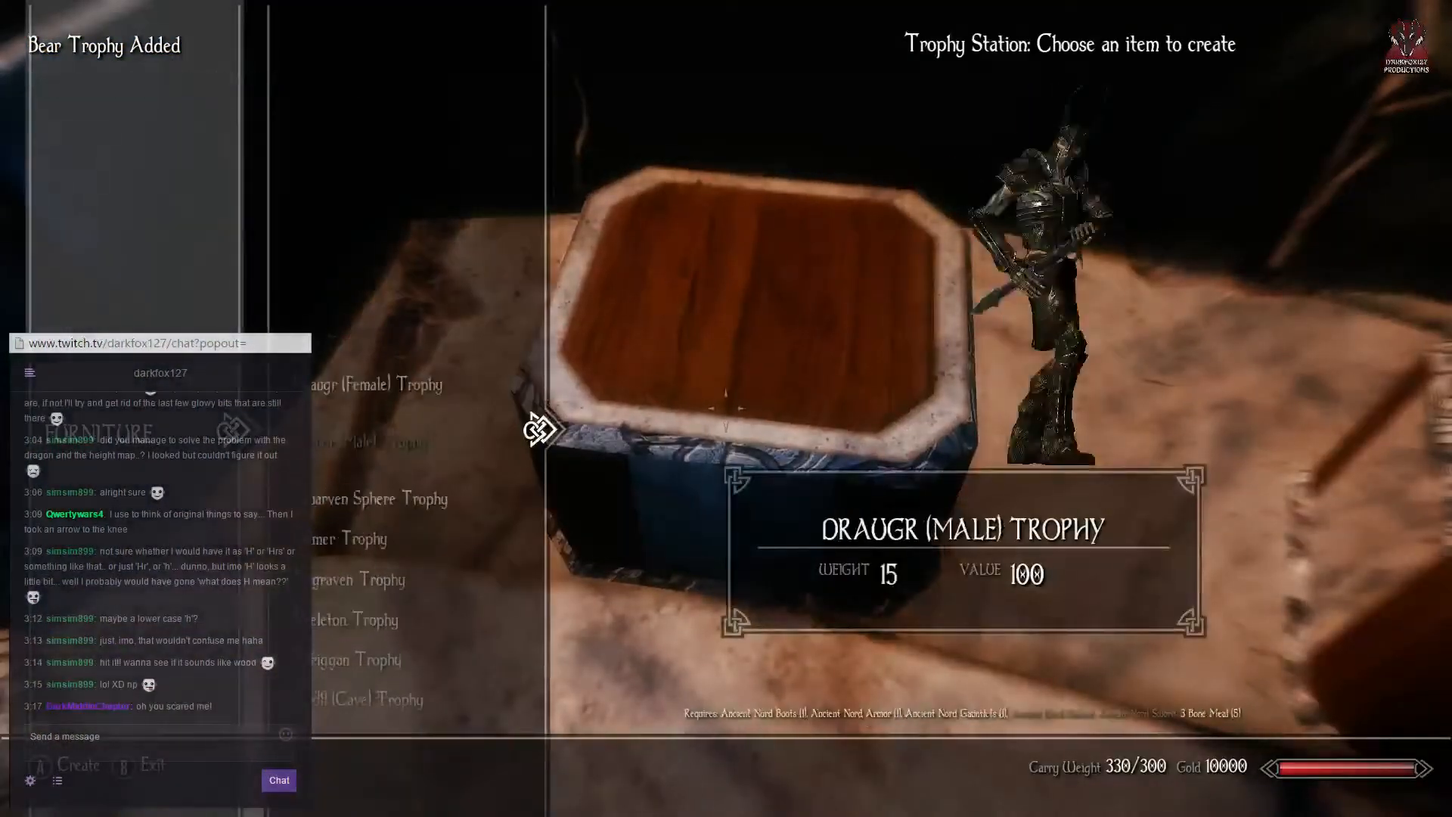
key(Tab)
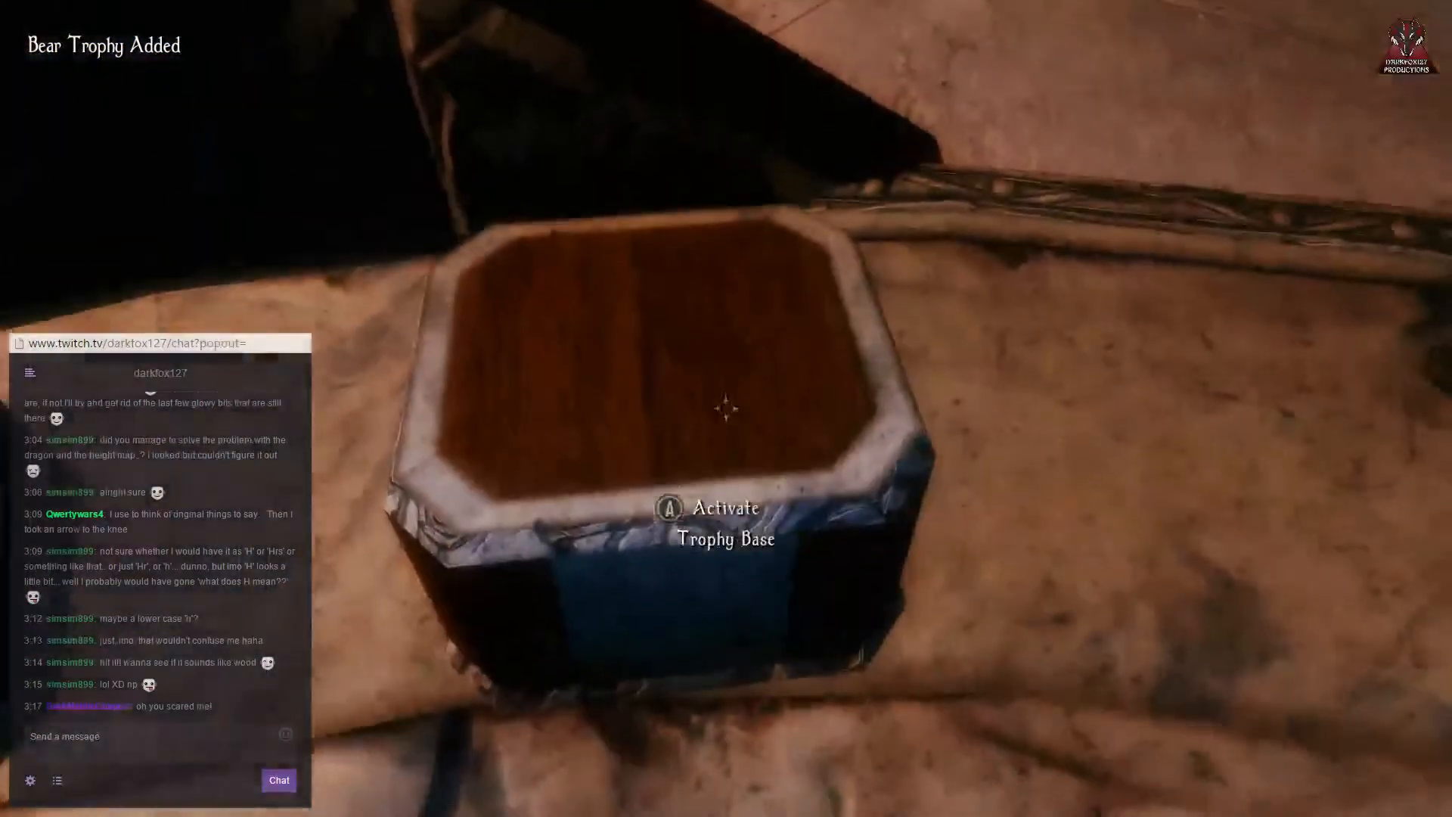
Step: Create a Draugr (Female) Trophy on the remaining empty trophy base
key(e)
key(Down)
key(e)
key(Tab)
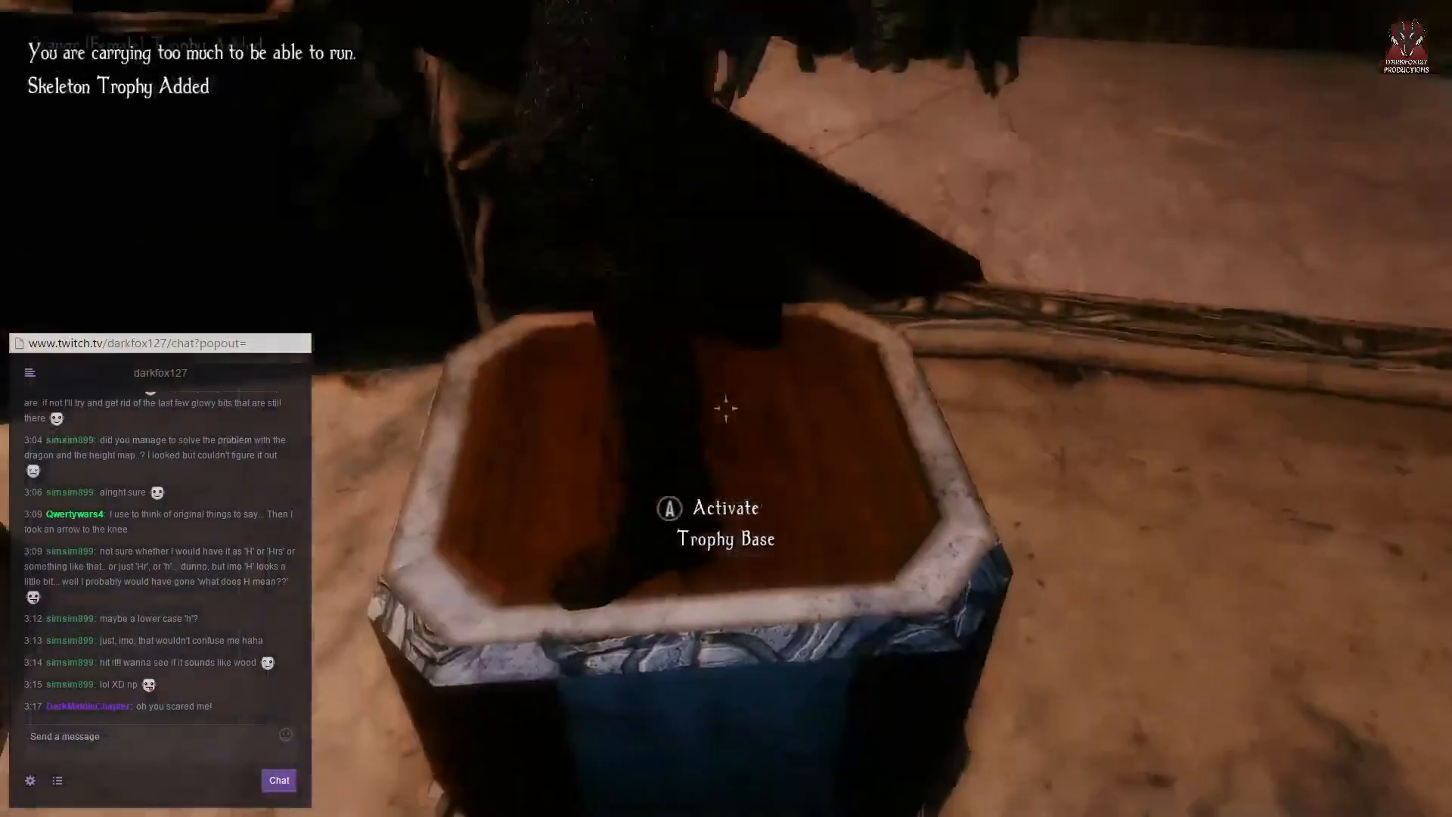
Step: Return to the first trophy base and replace its Draugr (Male) Trophy with a Dwarven Sphere Trophy
key(w)
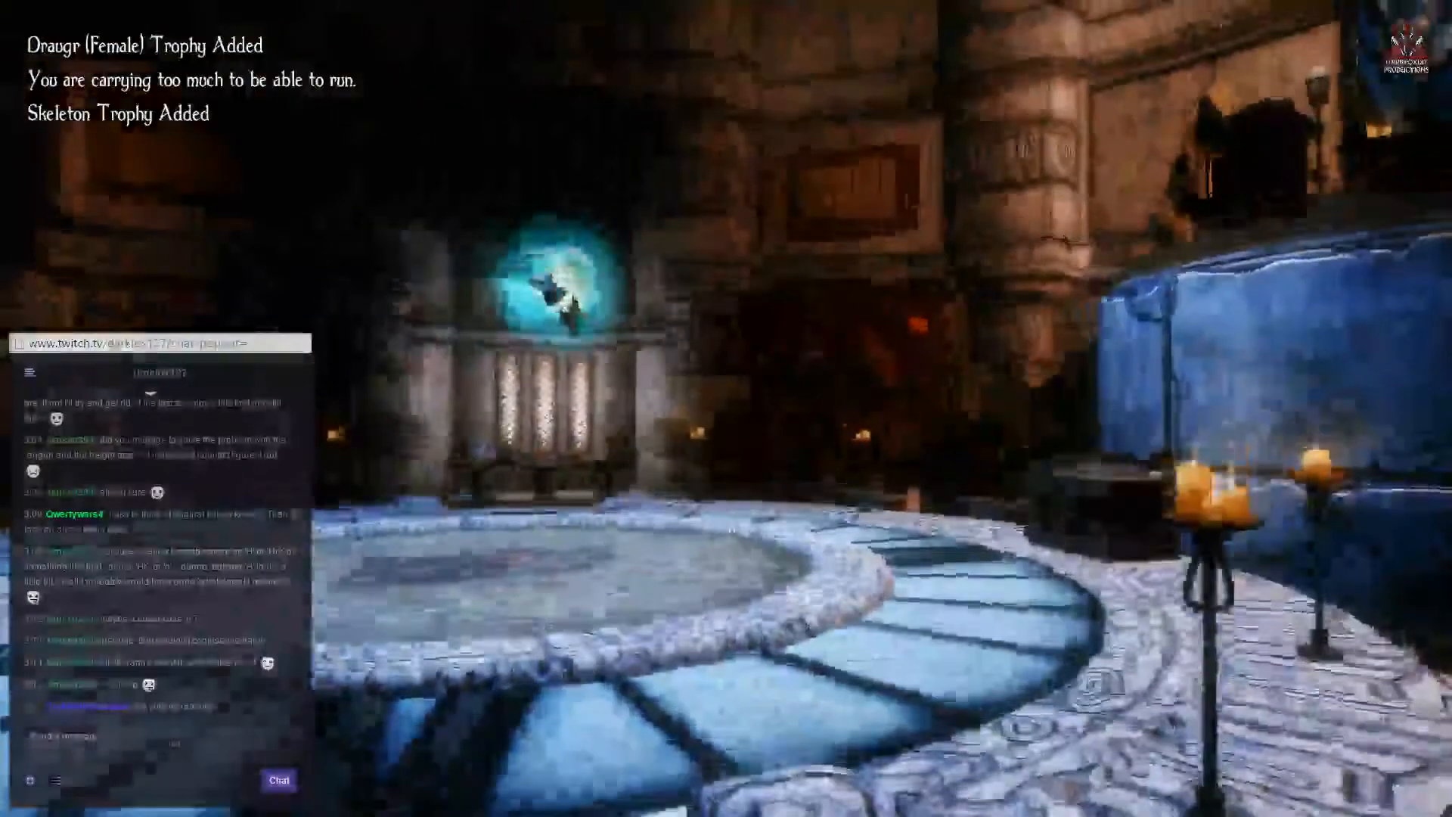
key(w)
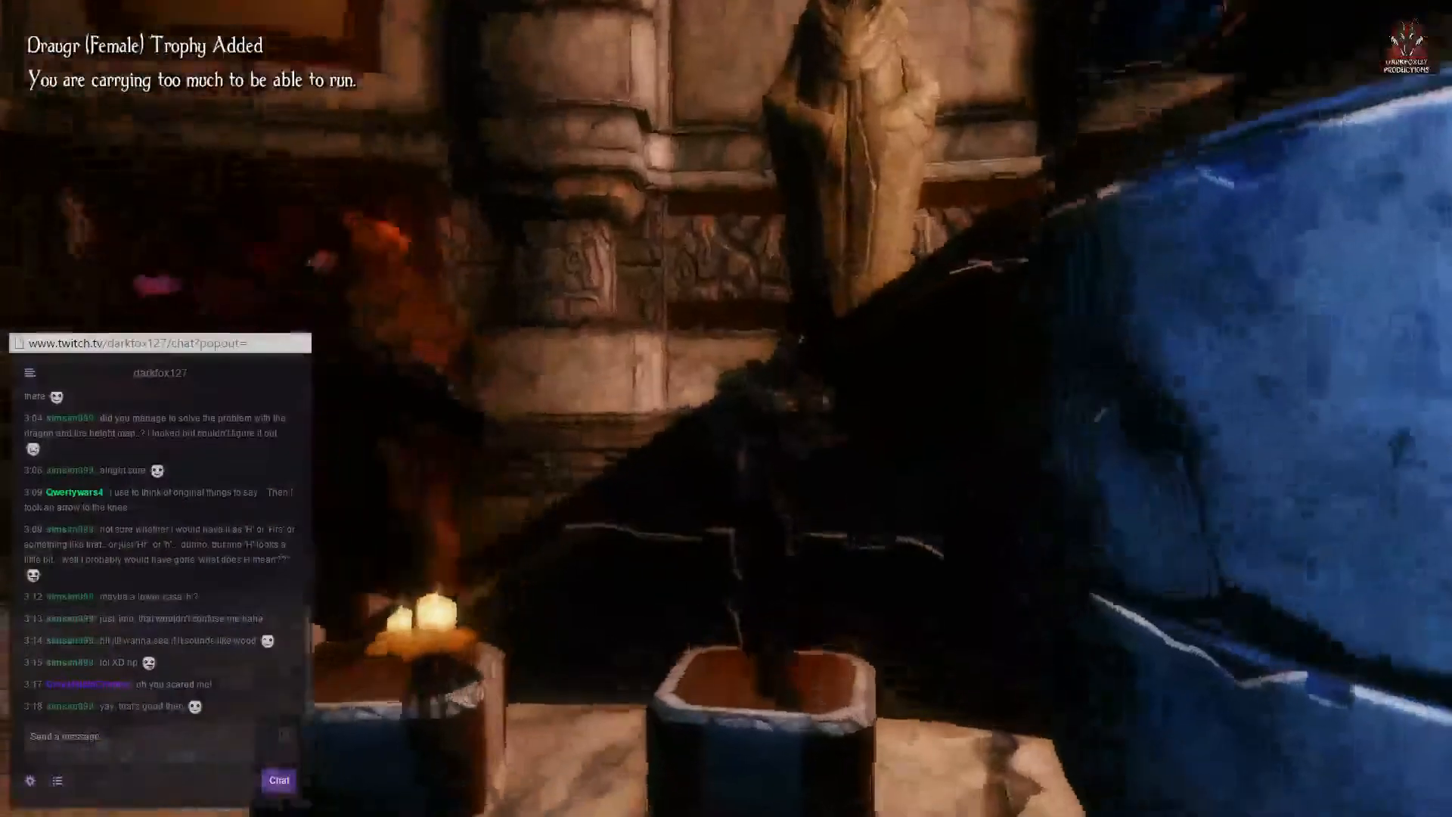
key(e)
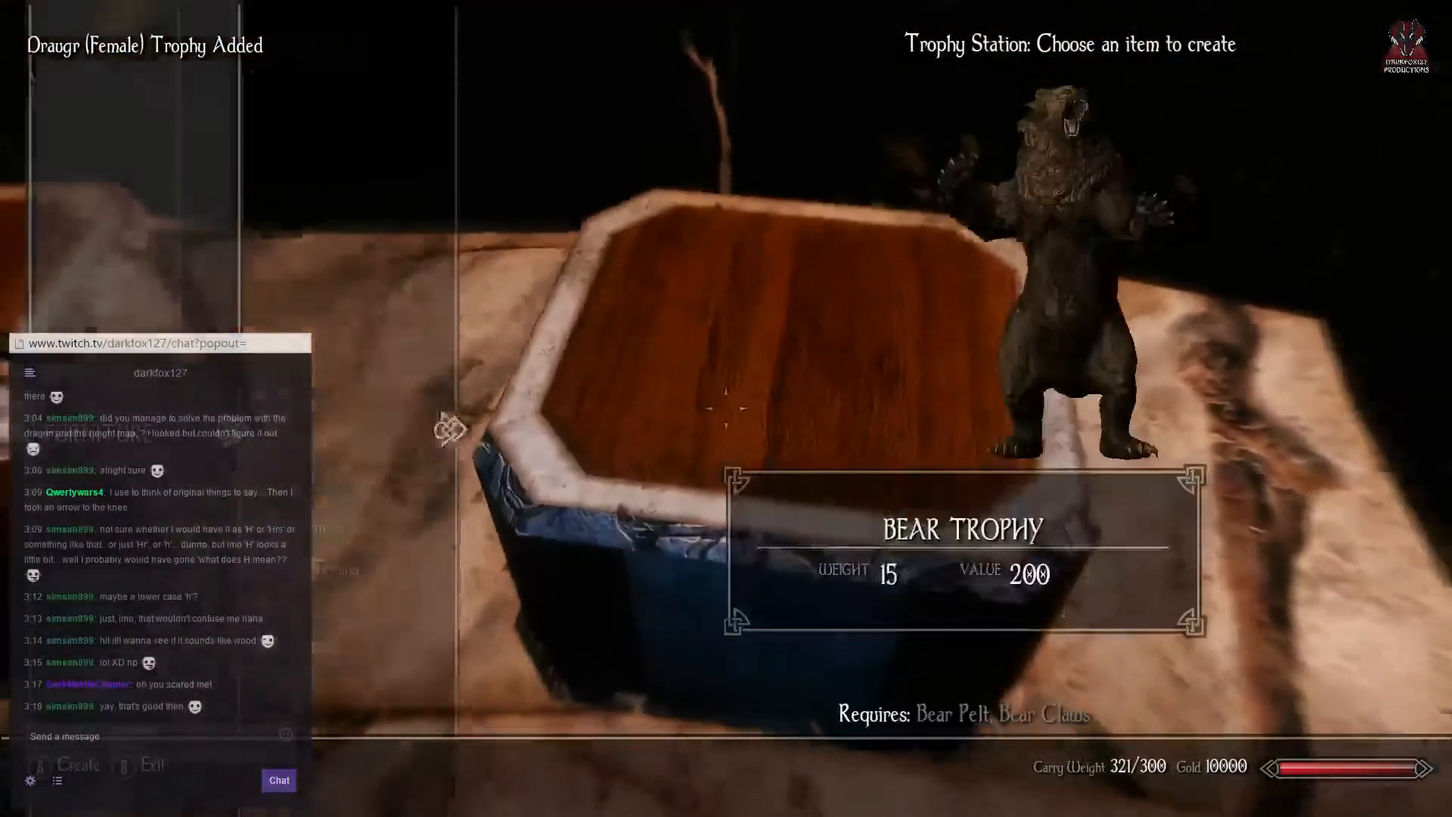
key(Down)
key(Down)
key(Down)
key(Down)
key(e)
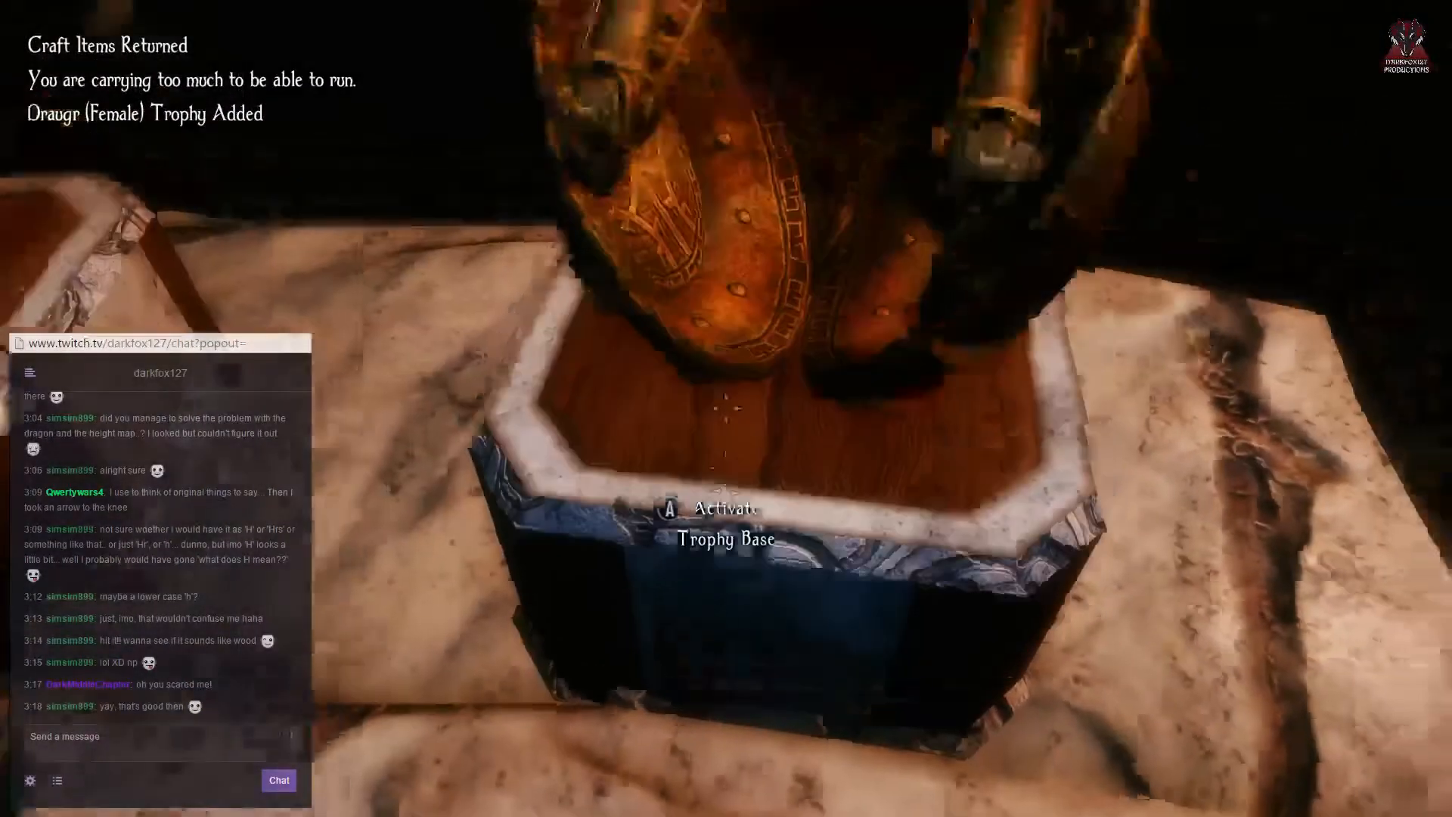
Step: Walk to the enchanting alcove, try out the Arcane Enchanter, and leave it without enchanting anything
key(w)
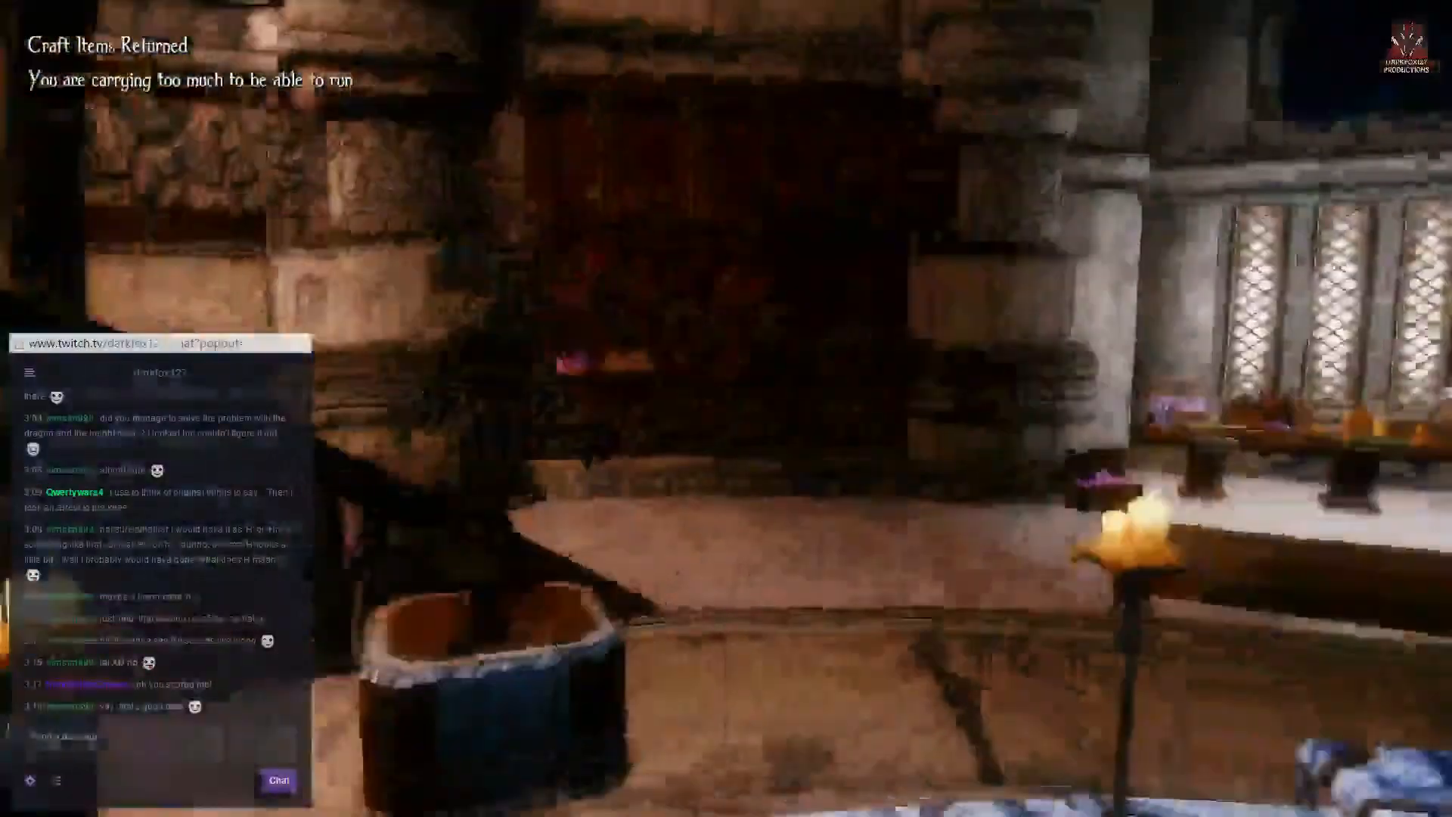
key(w)
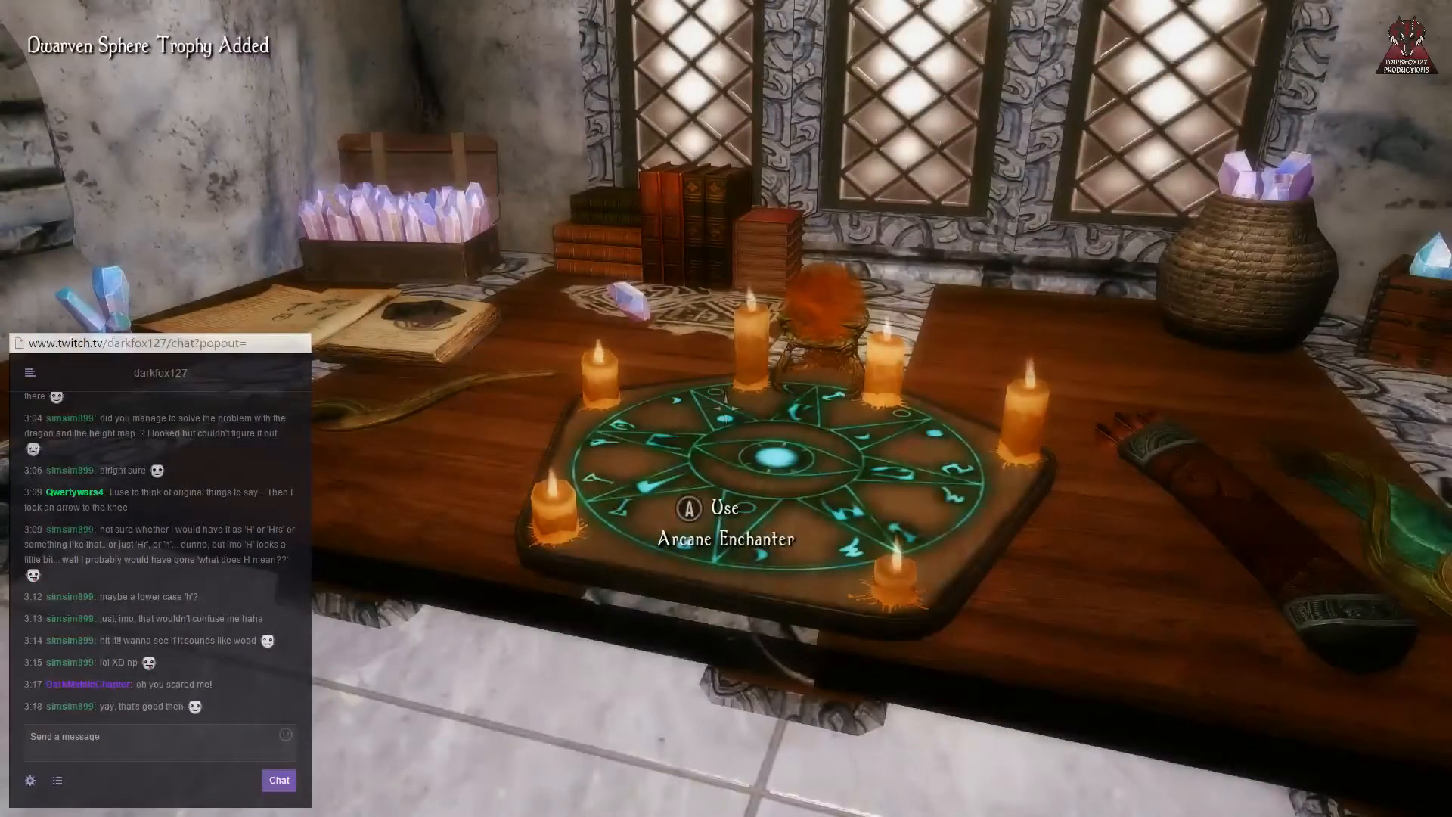
key(f)
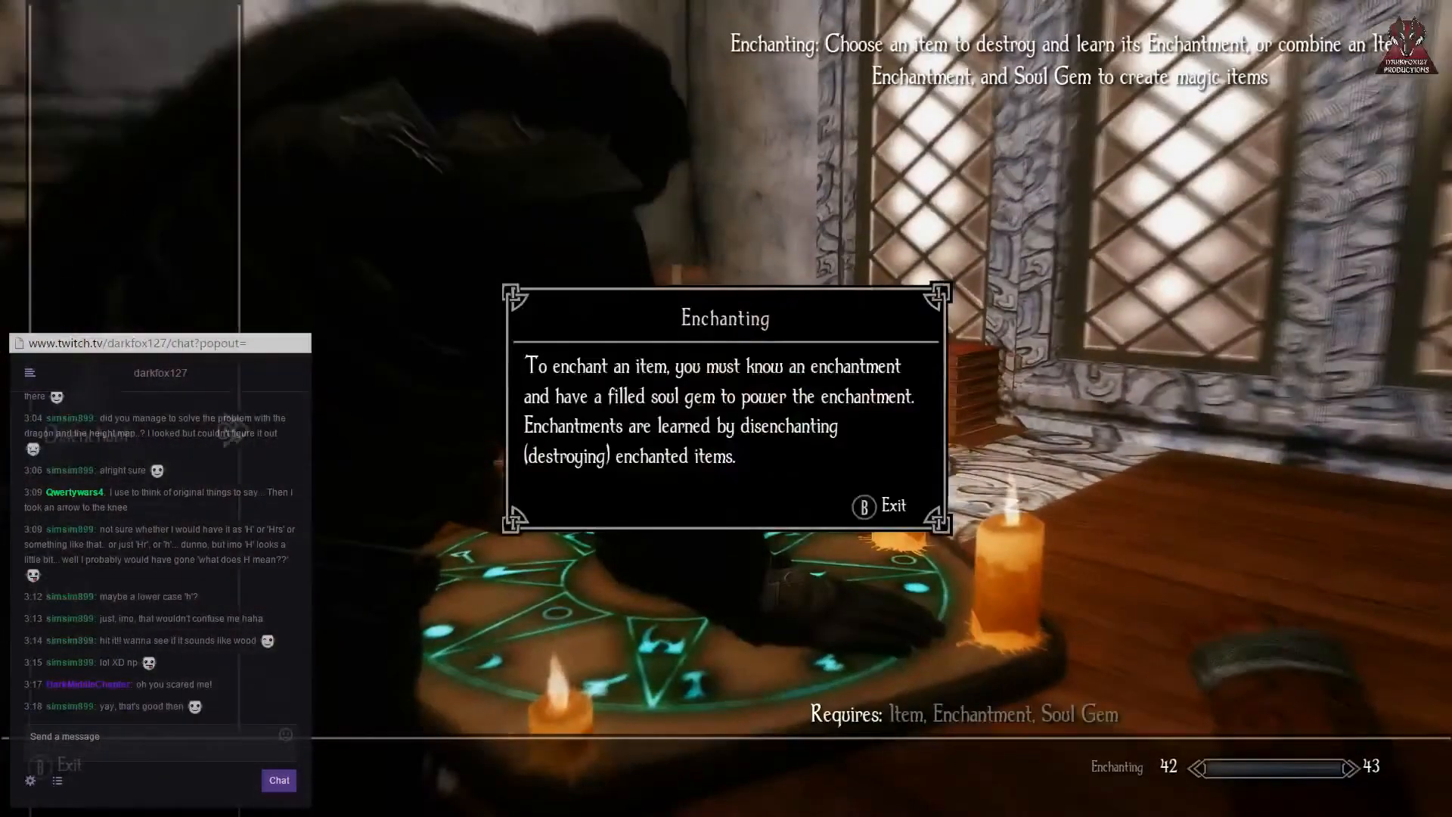
key(Tab)
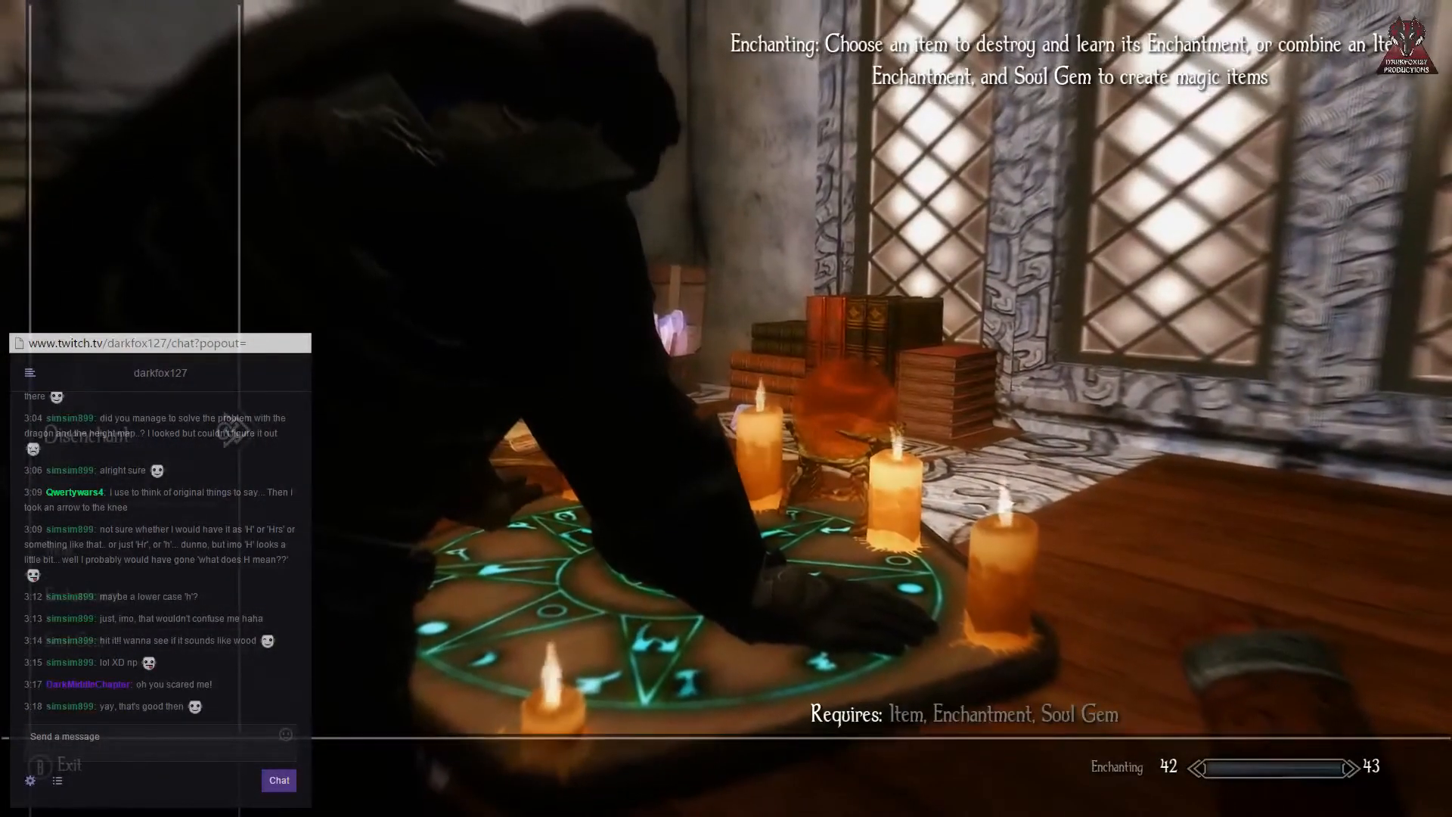
key(Tab)
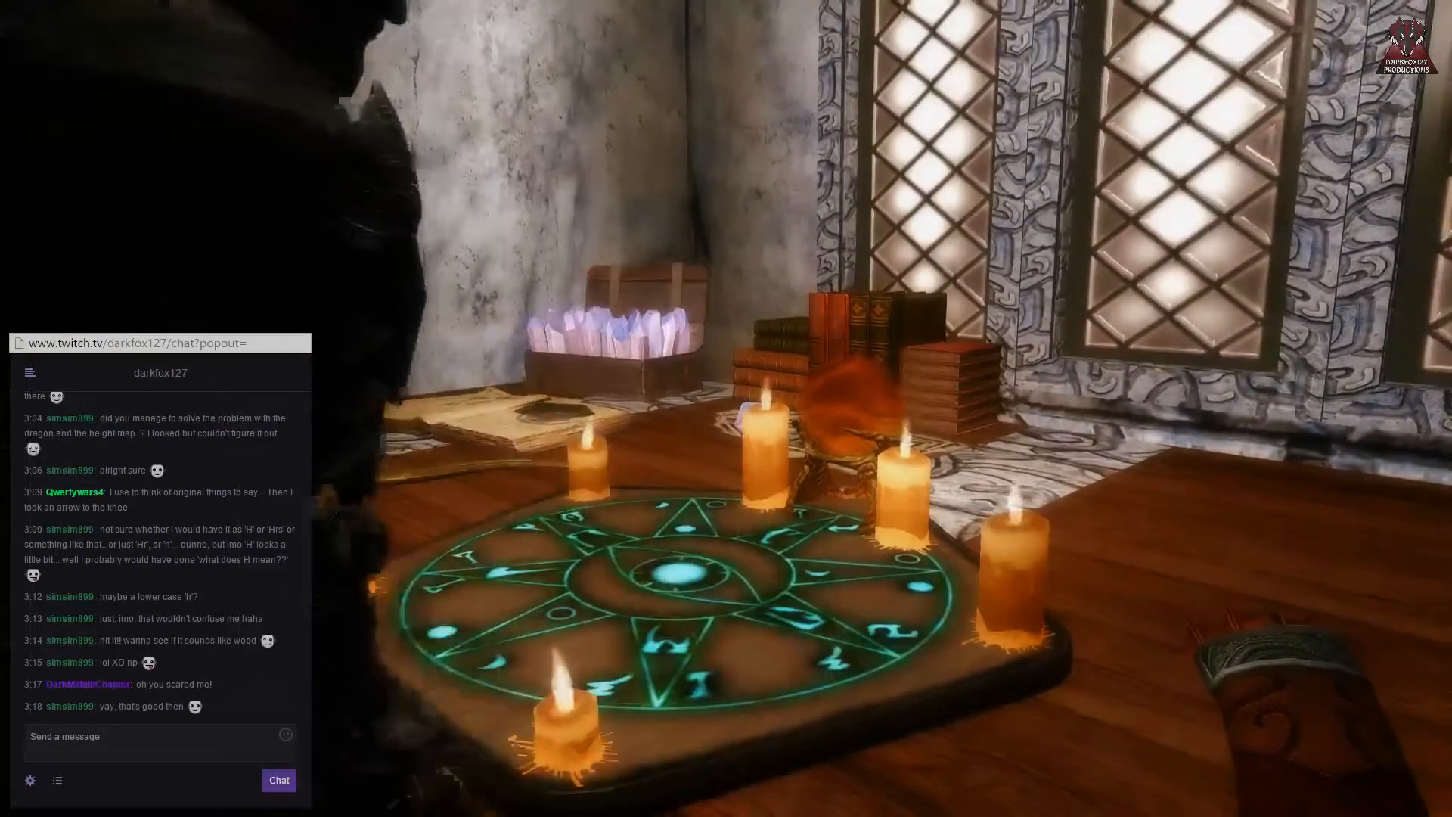
key(f)
key(s)
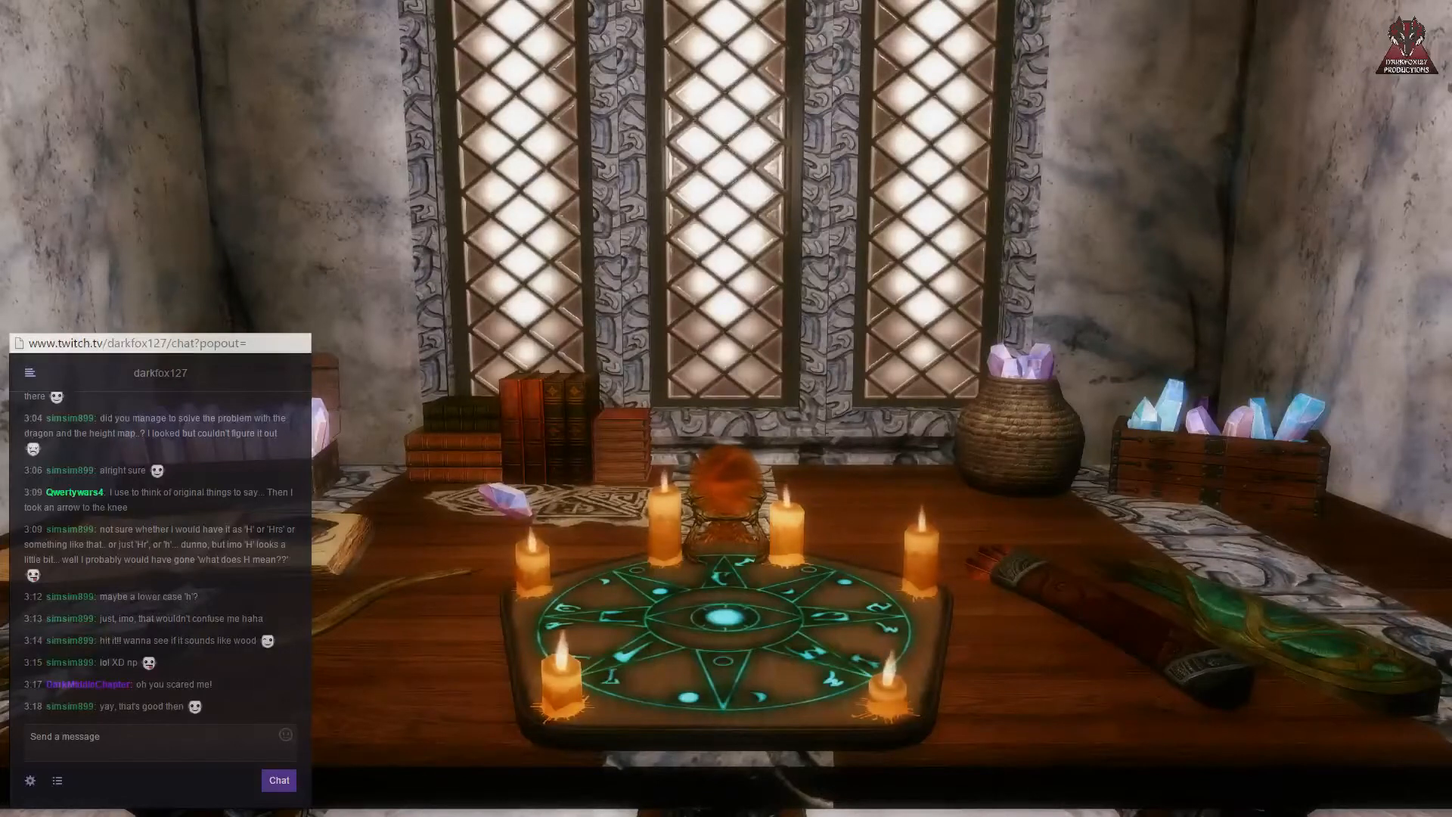
Step: Look around the enchanting alcove in third-person view, and return to first-person view
key(s)
key(f)
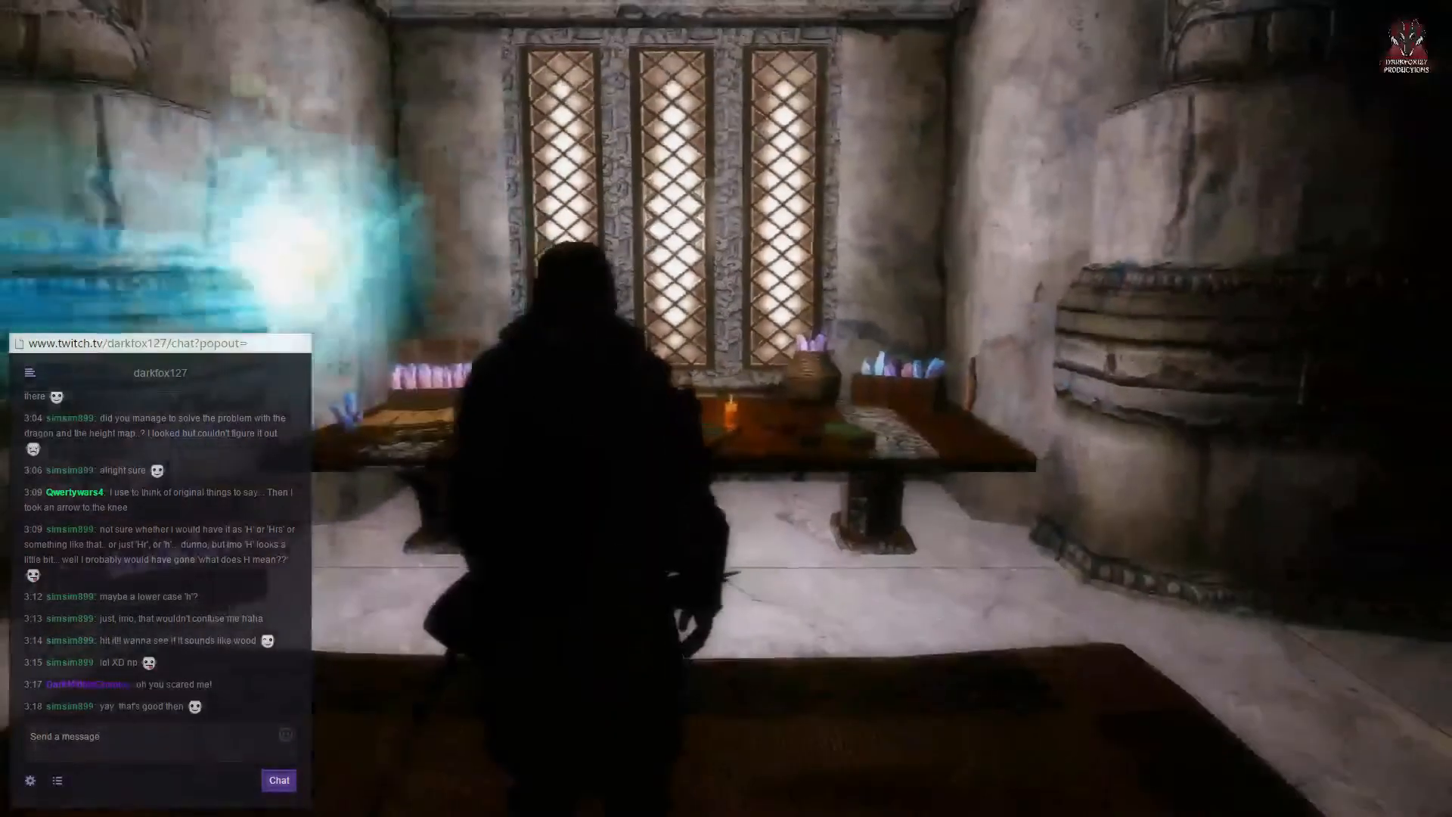
key(w)
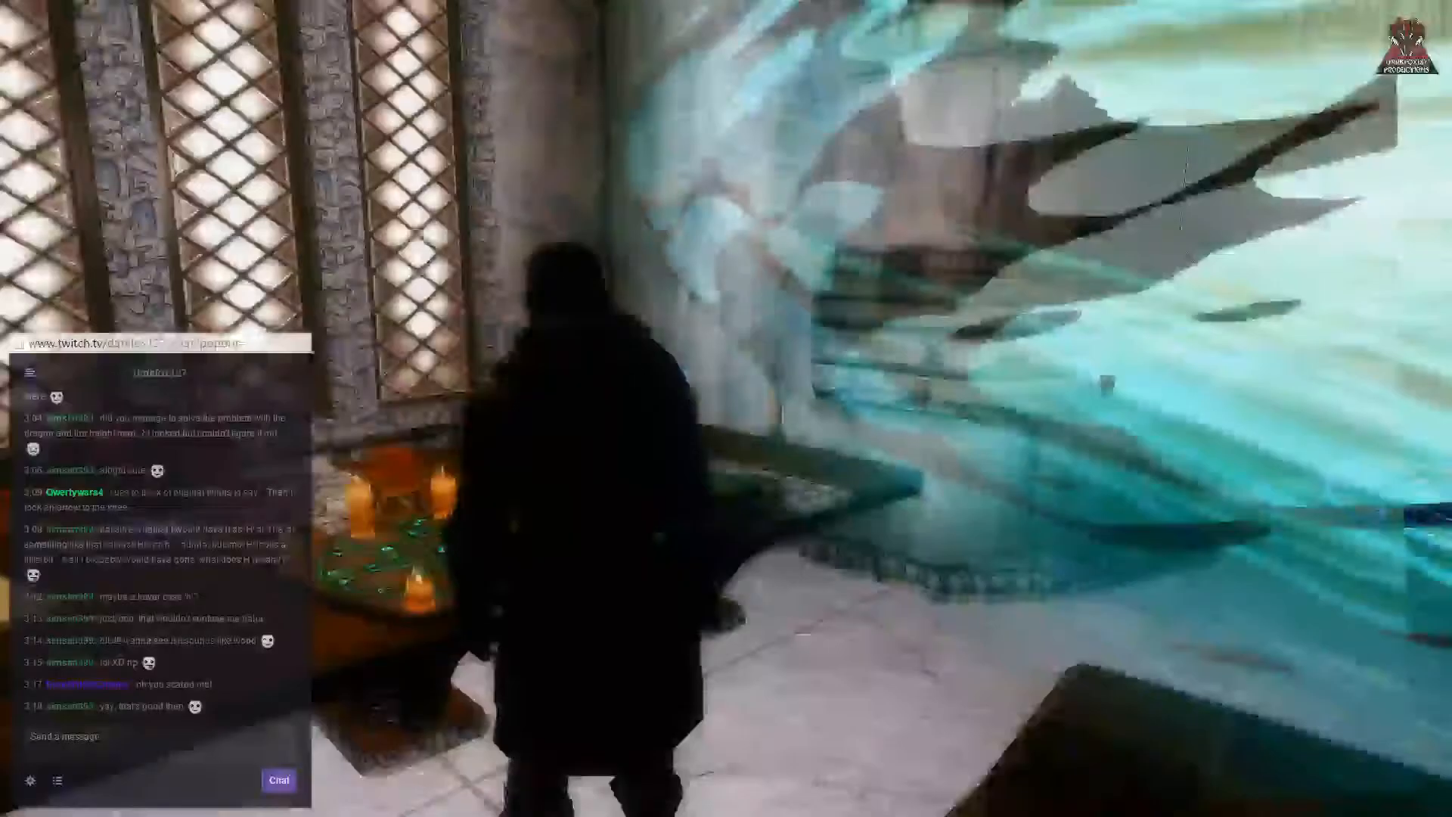
key(f)
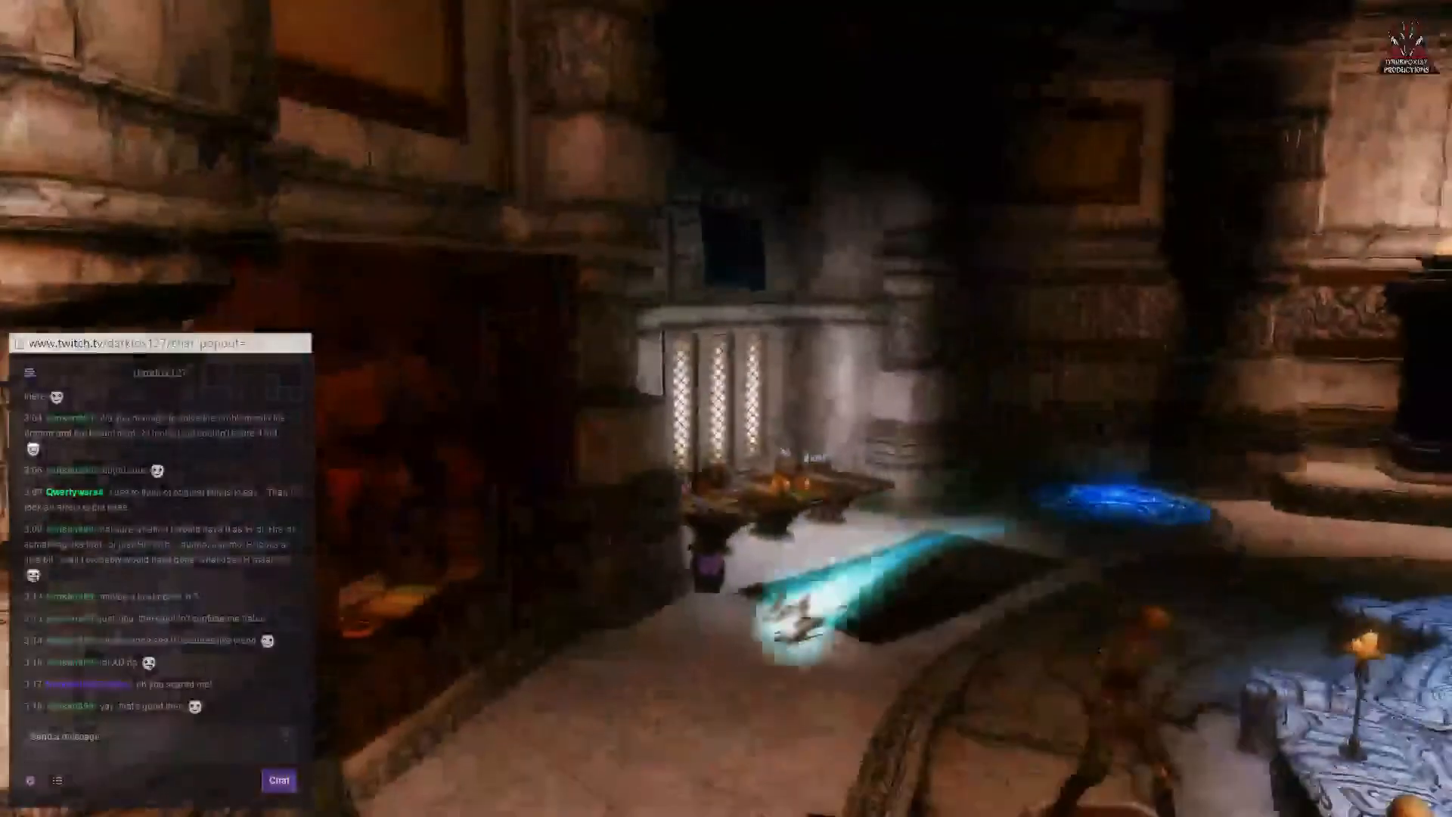
Step: Walk to the lift lever and ride the lift to the room with the raised garden planters
key(w)
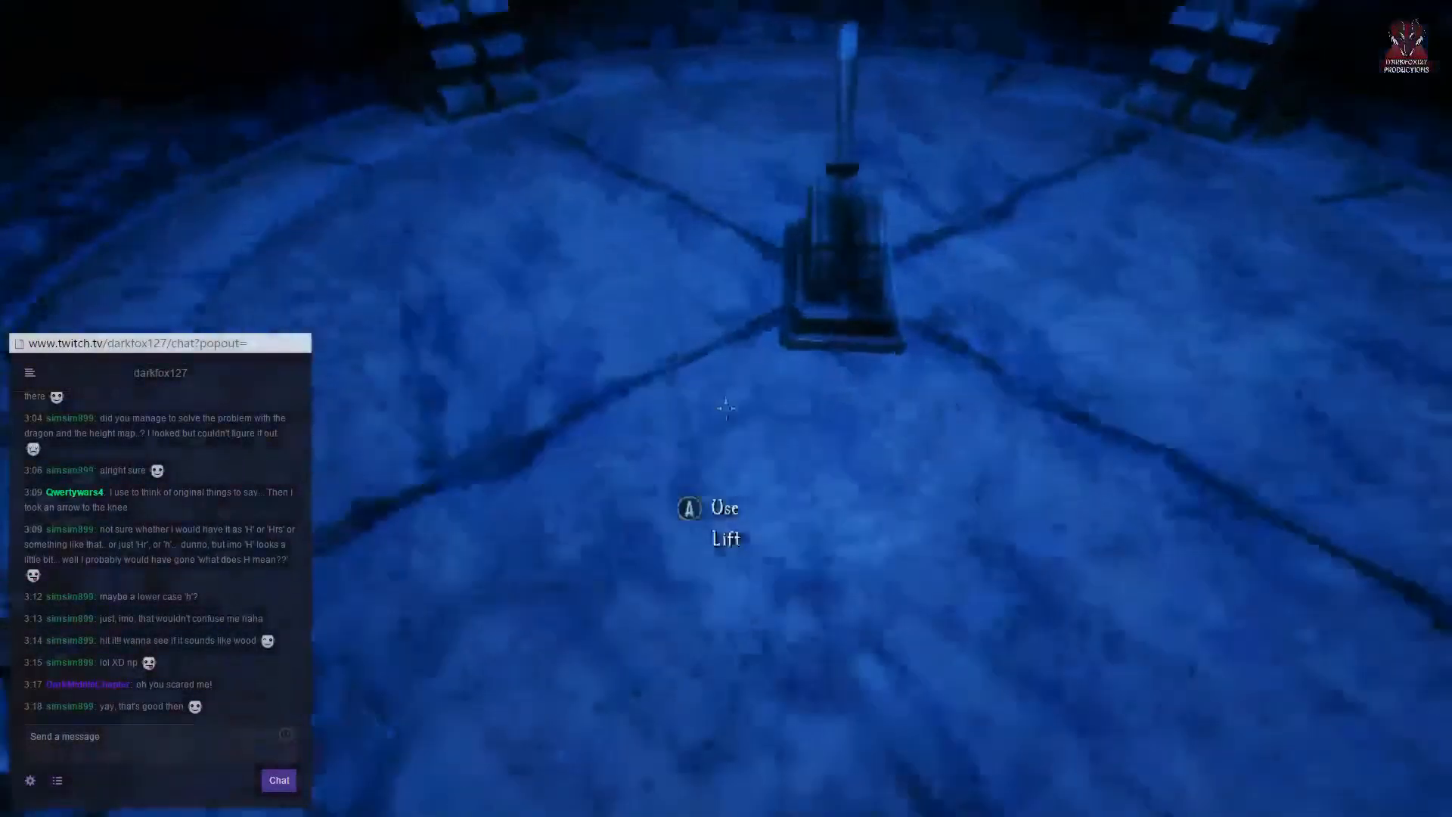
key(e)
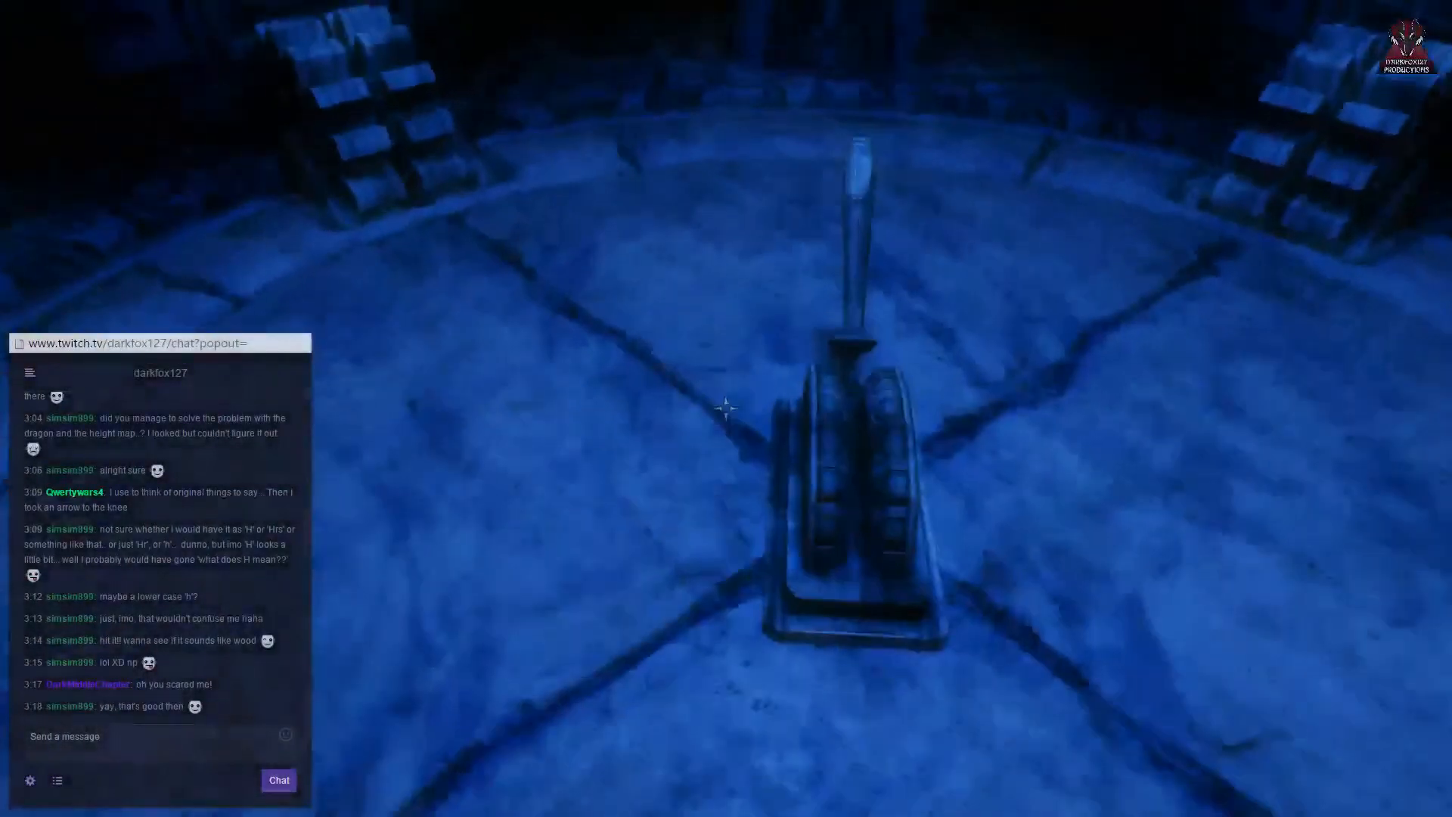
key(Right)
key(Right)
key(Return)
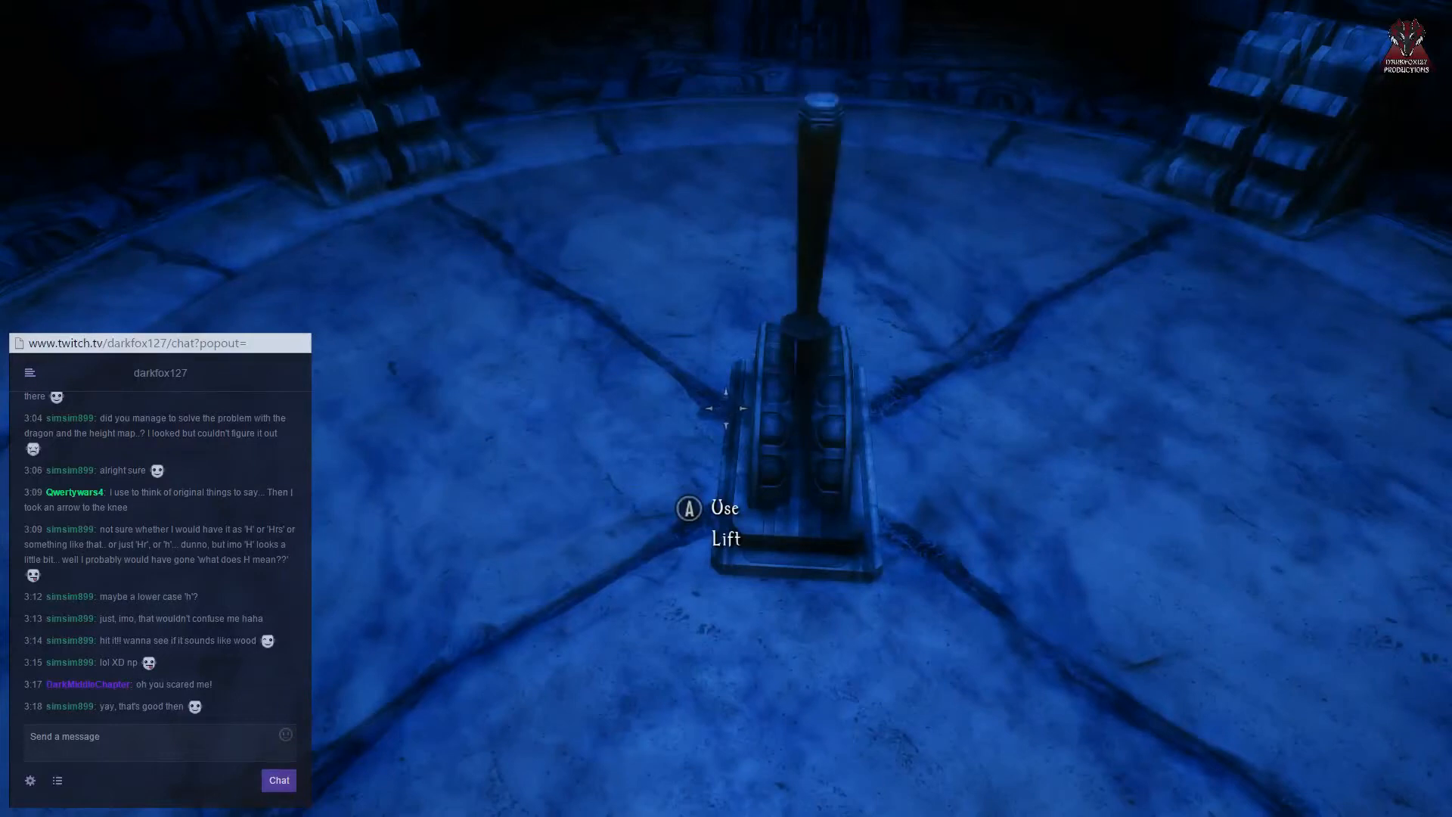
key(e)
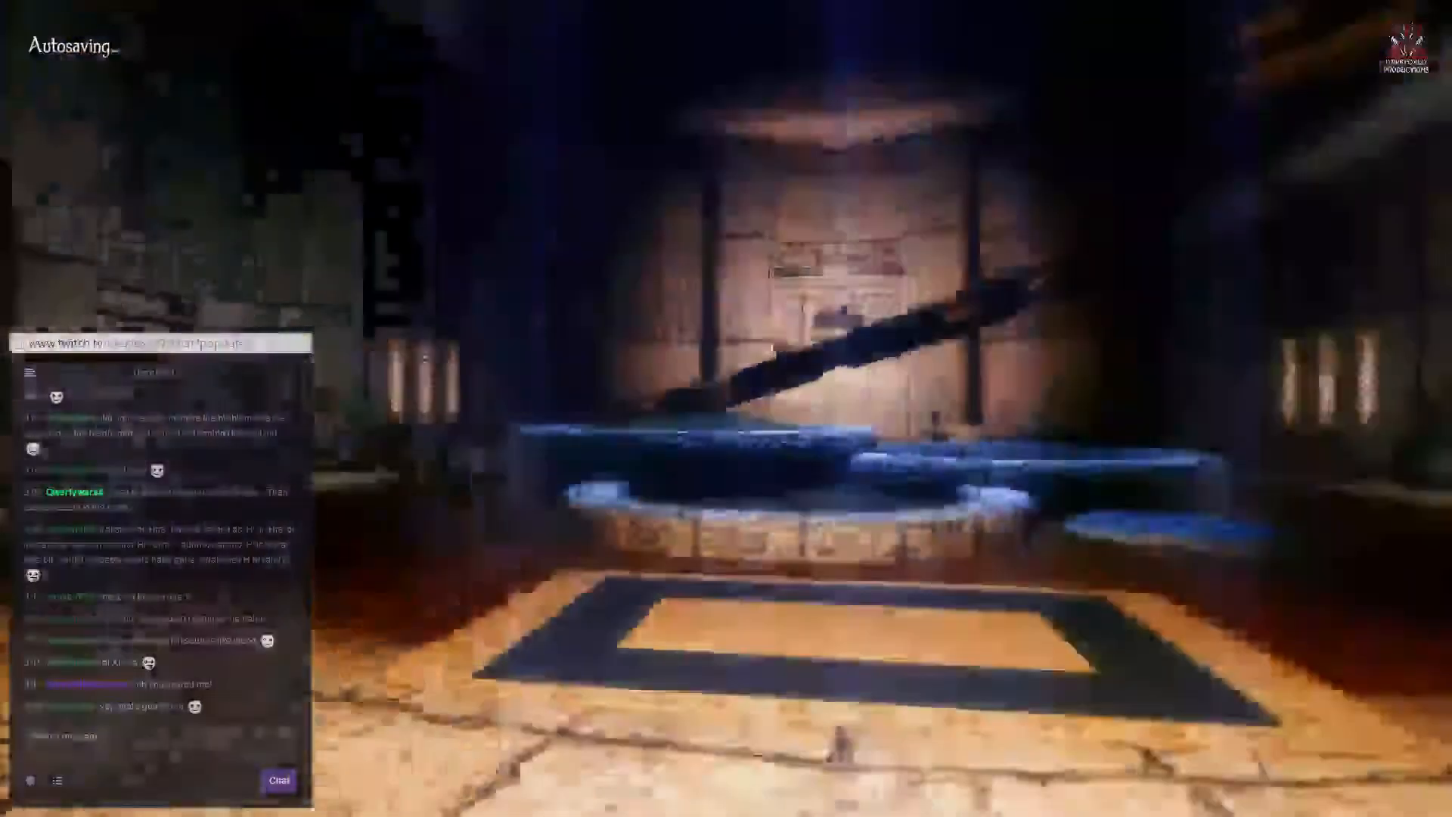
Step: Plant the Garden Seeds from the miscellaneous items in the inventory, and return to the game view
key(i)
key(Left)
key(Left)
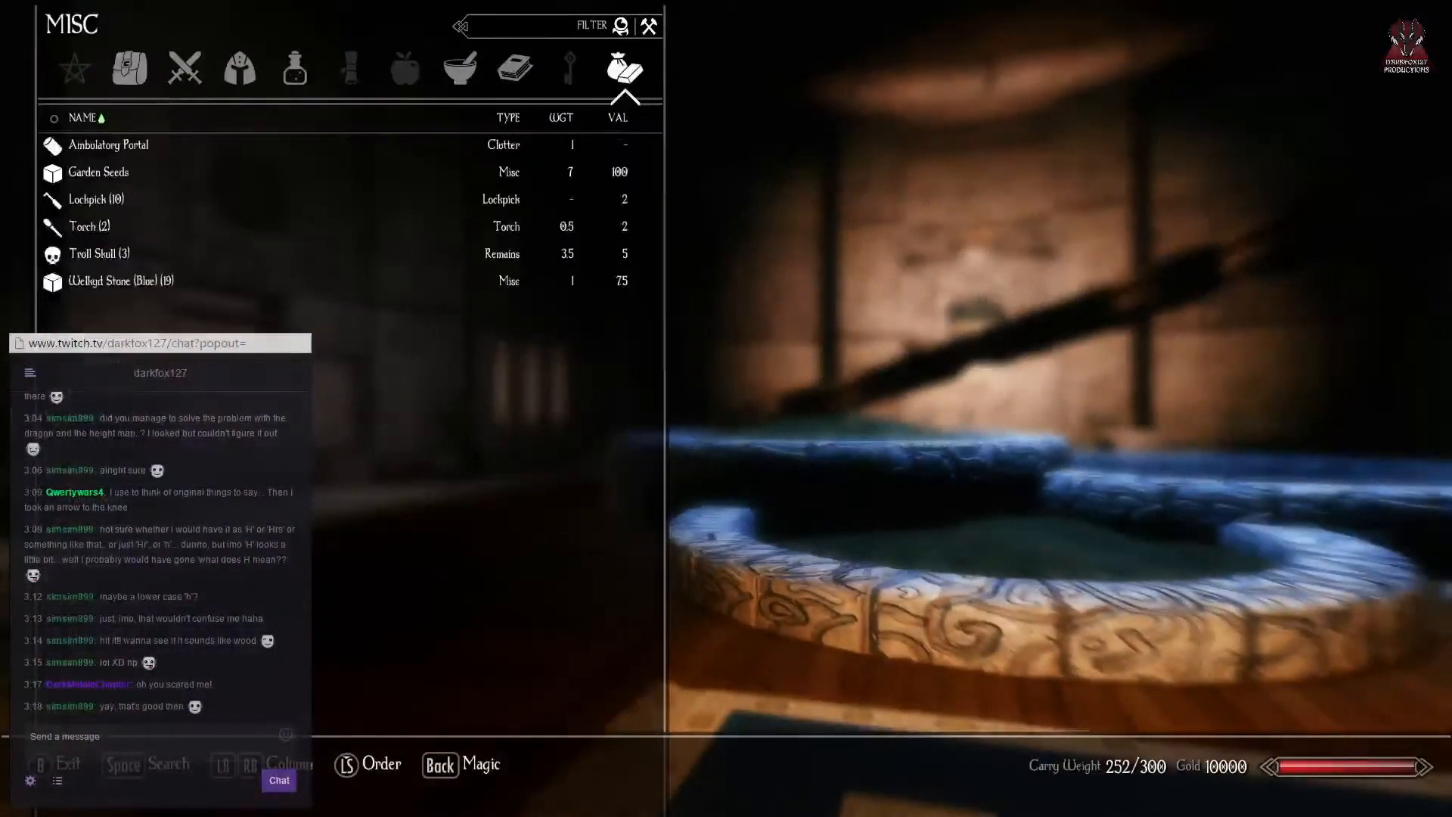
key(Down)
key(Down)
key(Down)
key(Up)
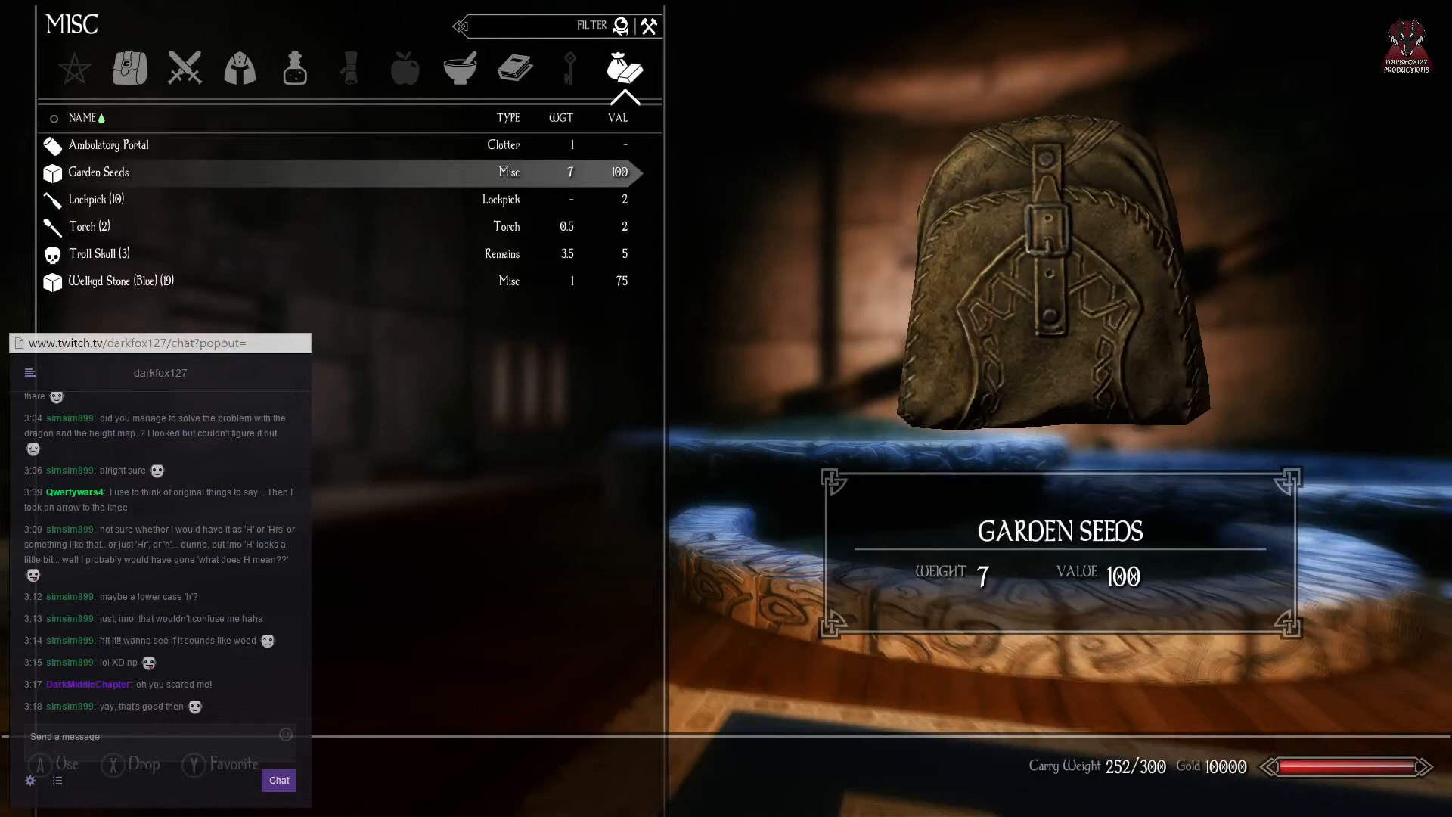
key(alt+Tab)
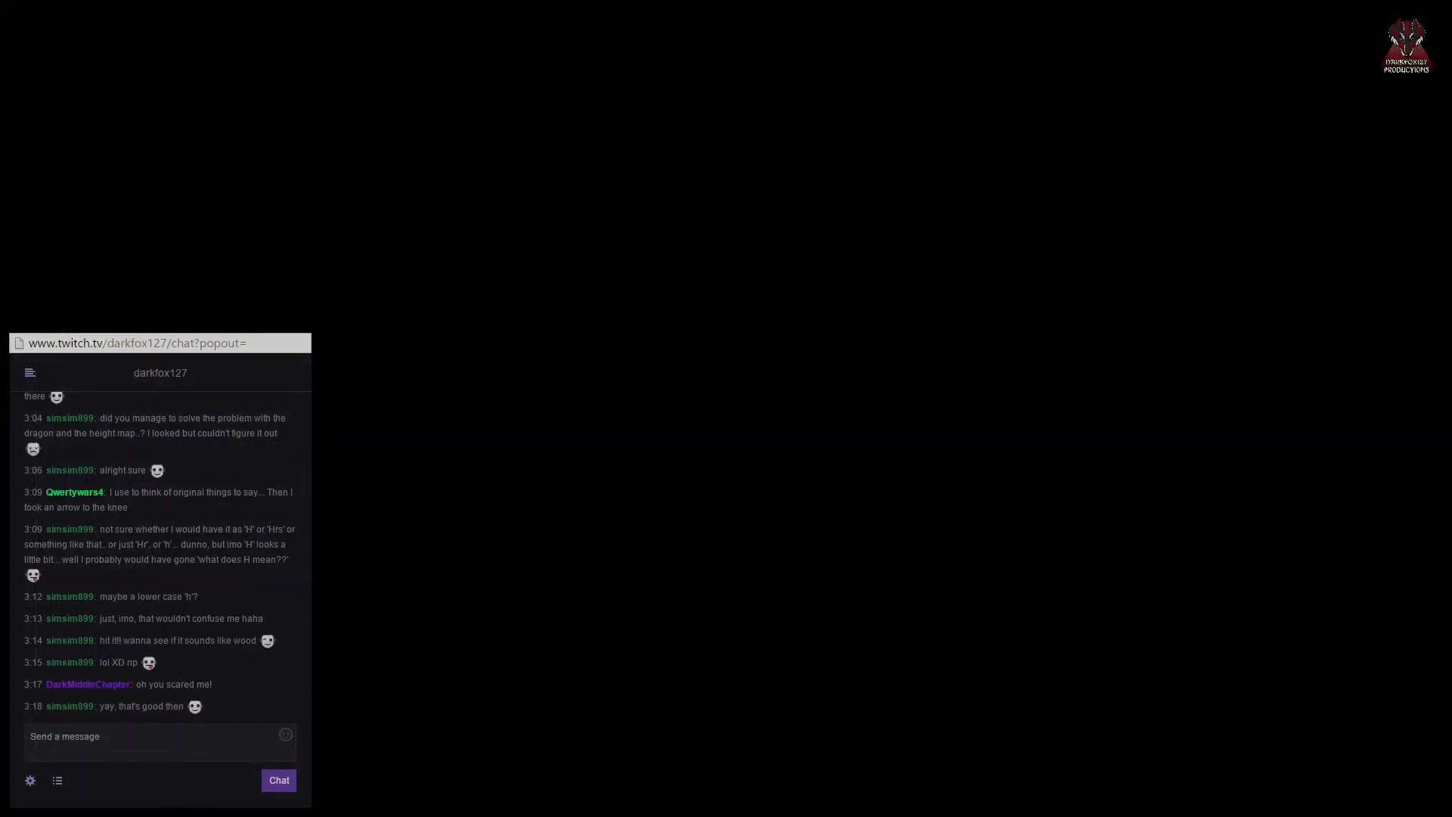
key(Tab)
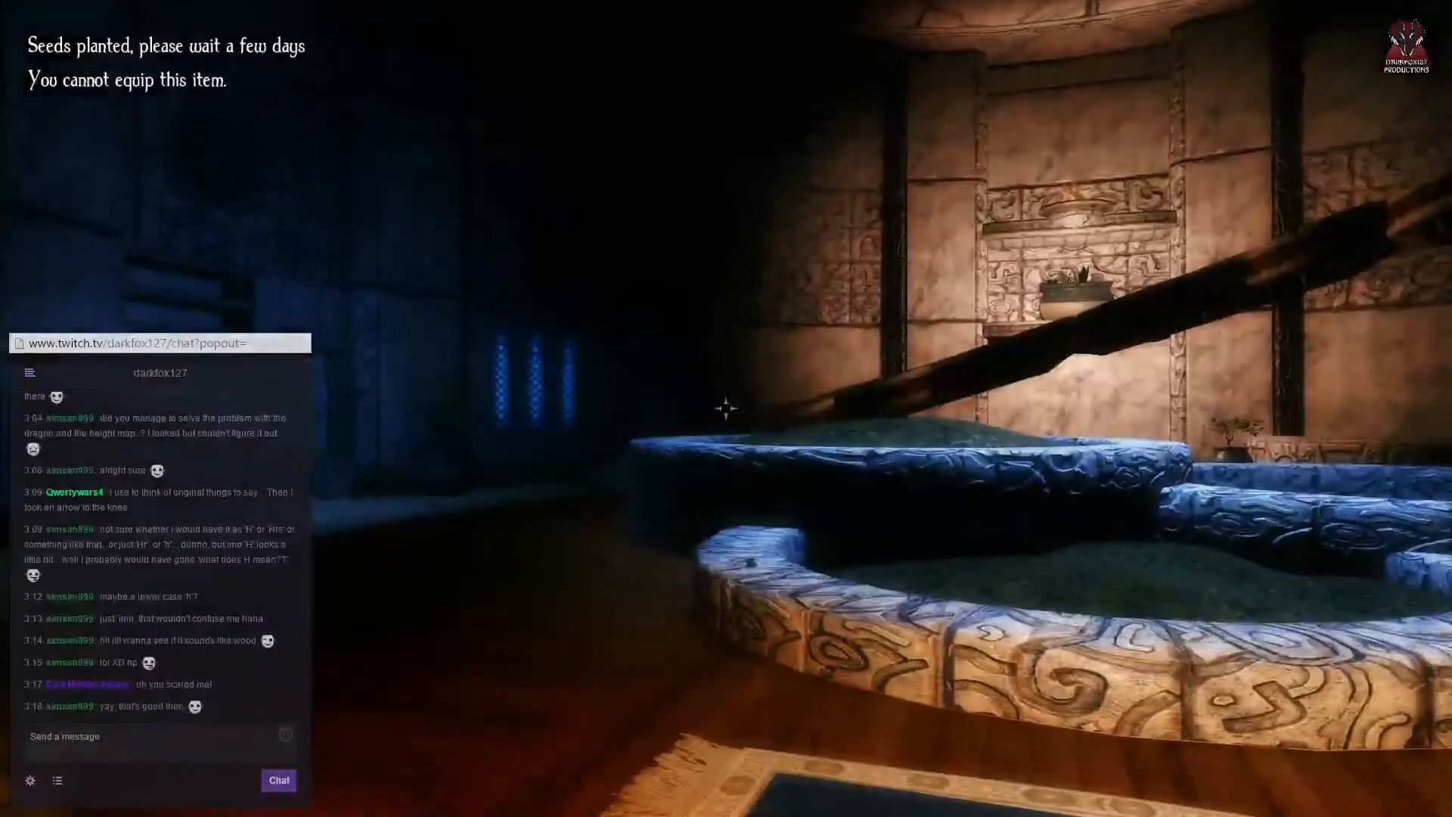
Step: Wait 24 hours beside the planters to let the planted seeds grow
key(grave)
key(t)
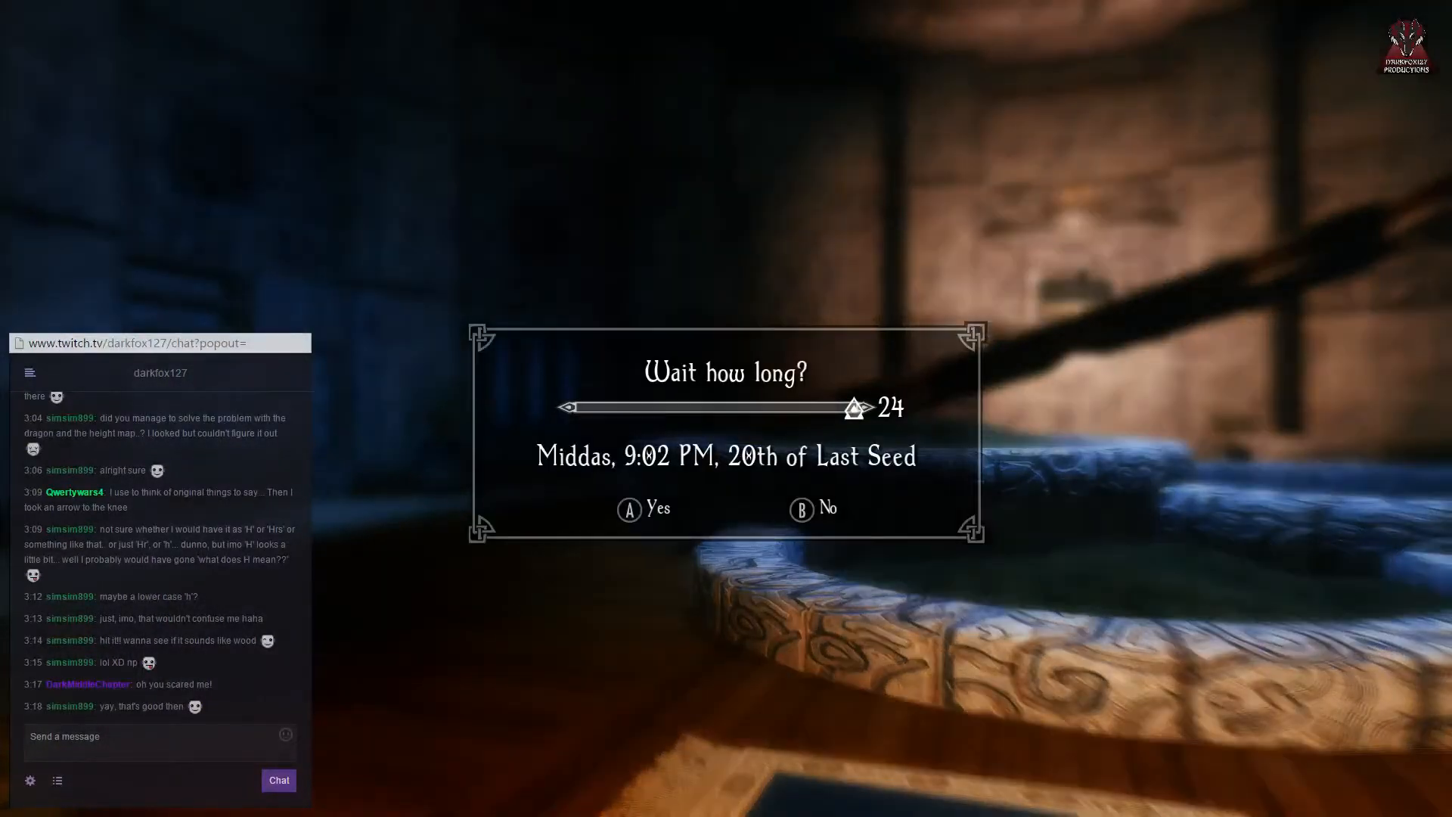
key(Left)
key(Return)
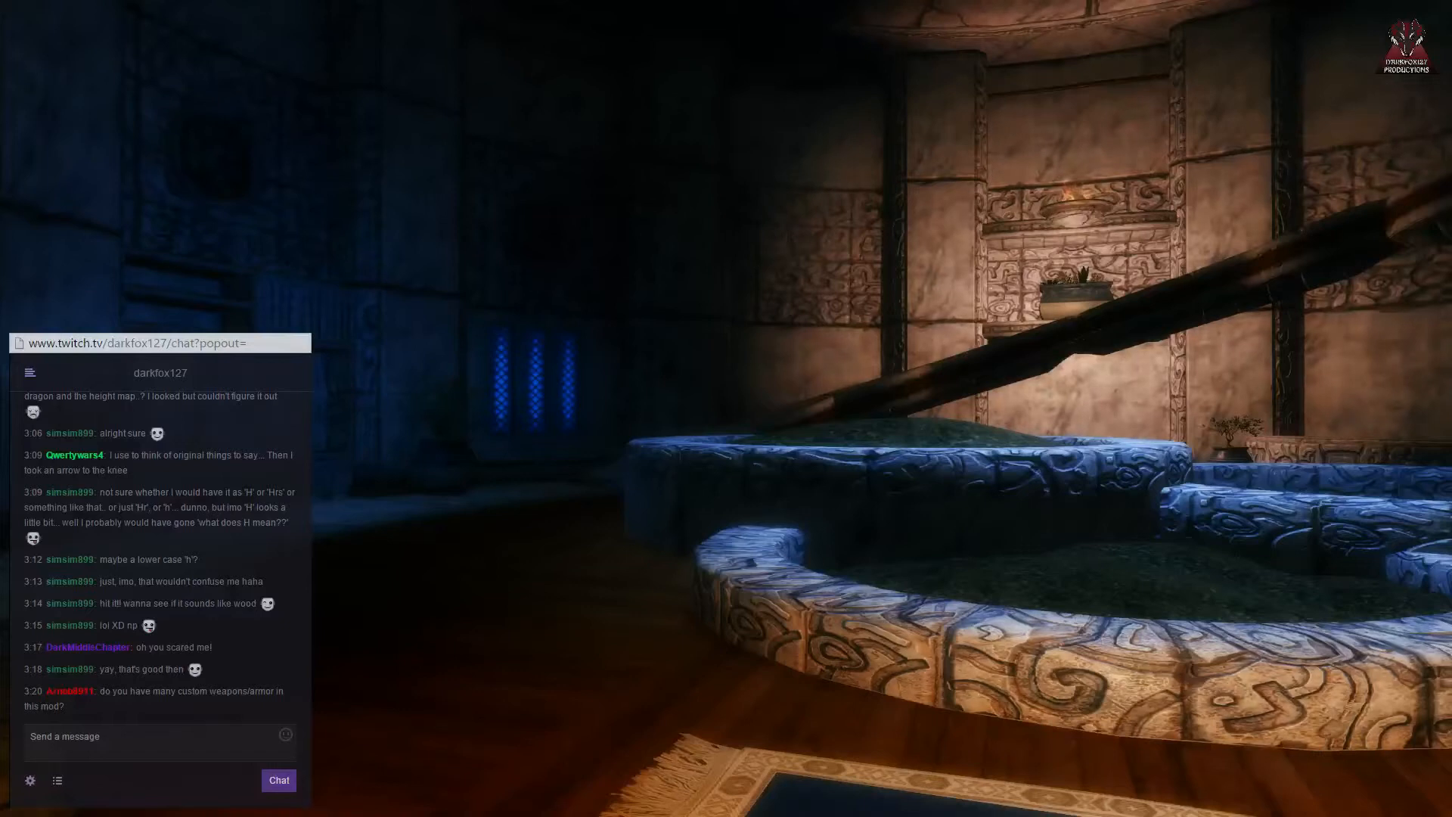
Step: Open the mod configuration list from the system menu and select Caranthir Tower Reborn
key(j)
key(Left)
key(Down)
key(Down)
key(Return)
key(Down)
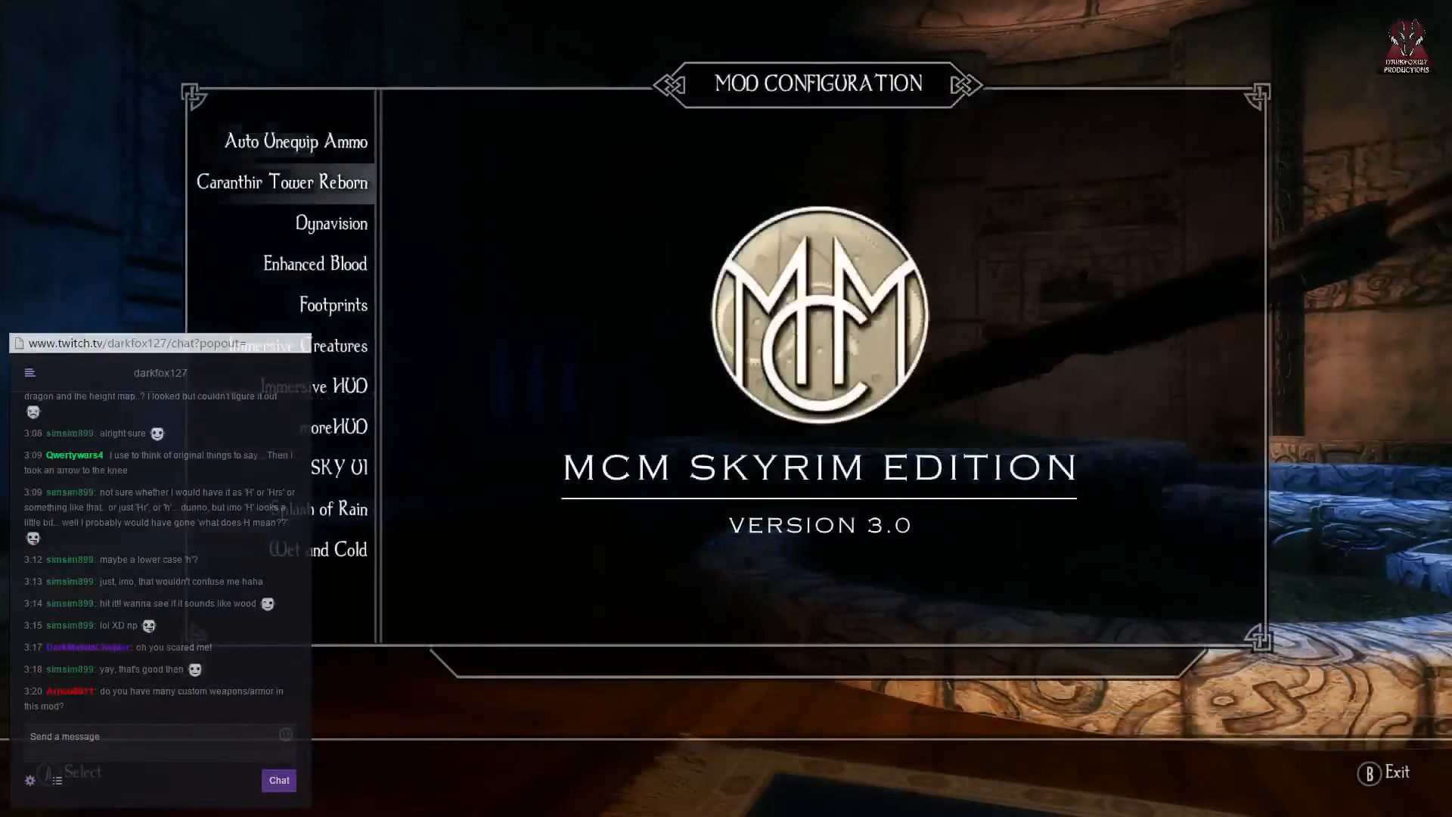
Step: Toggle an option in the Caranthir Tower Reborn settings, and return to the game view
key(Return)
key(Down)
key(Return)
key(Down)
key(Down)
key(Down)
key(Up)
key(Up)
key(Return)
key(Escape)
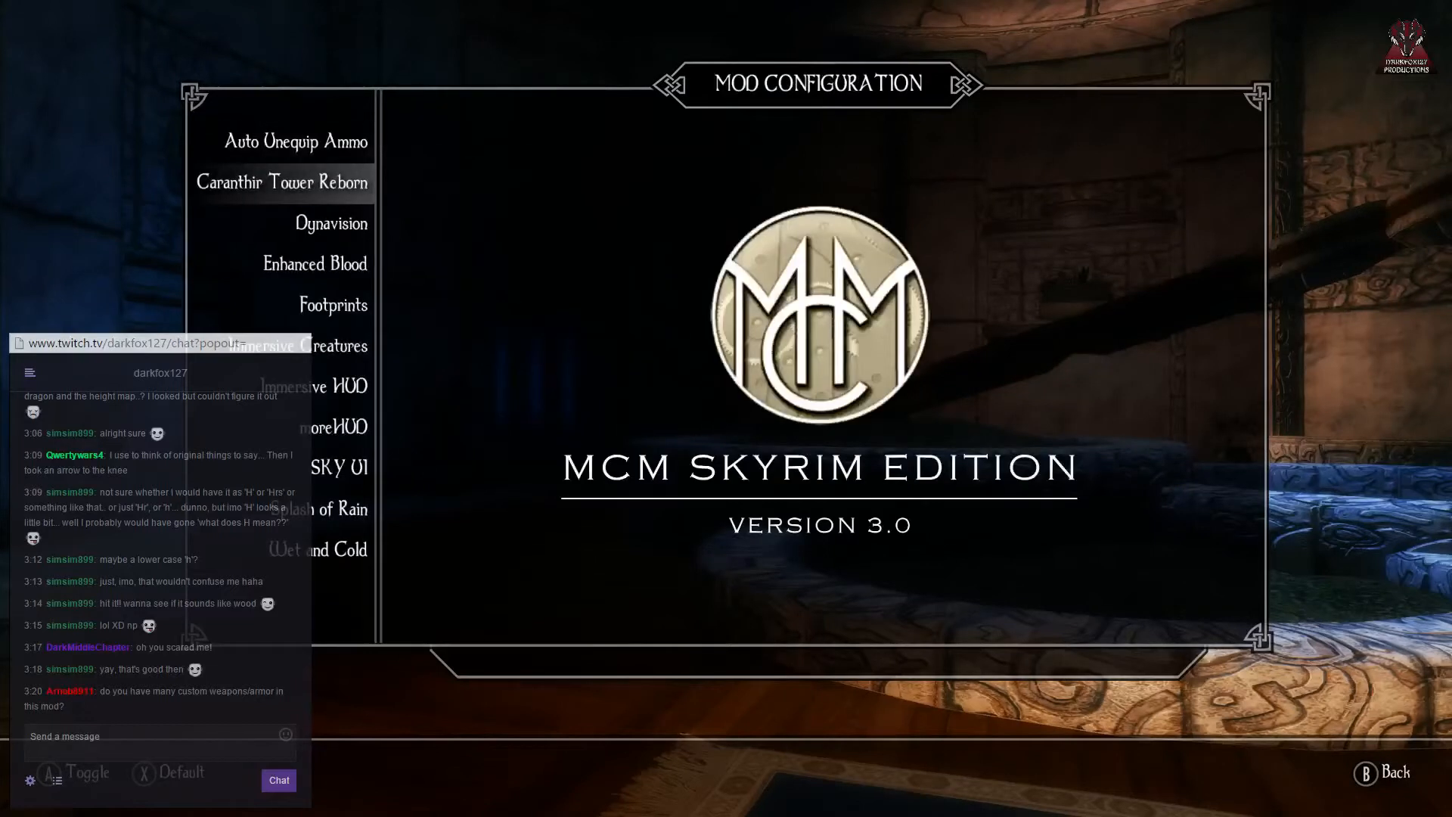
key(Tab)
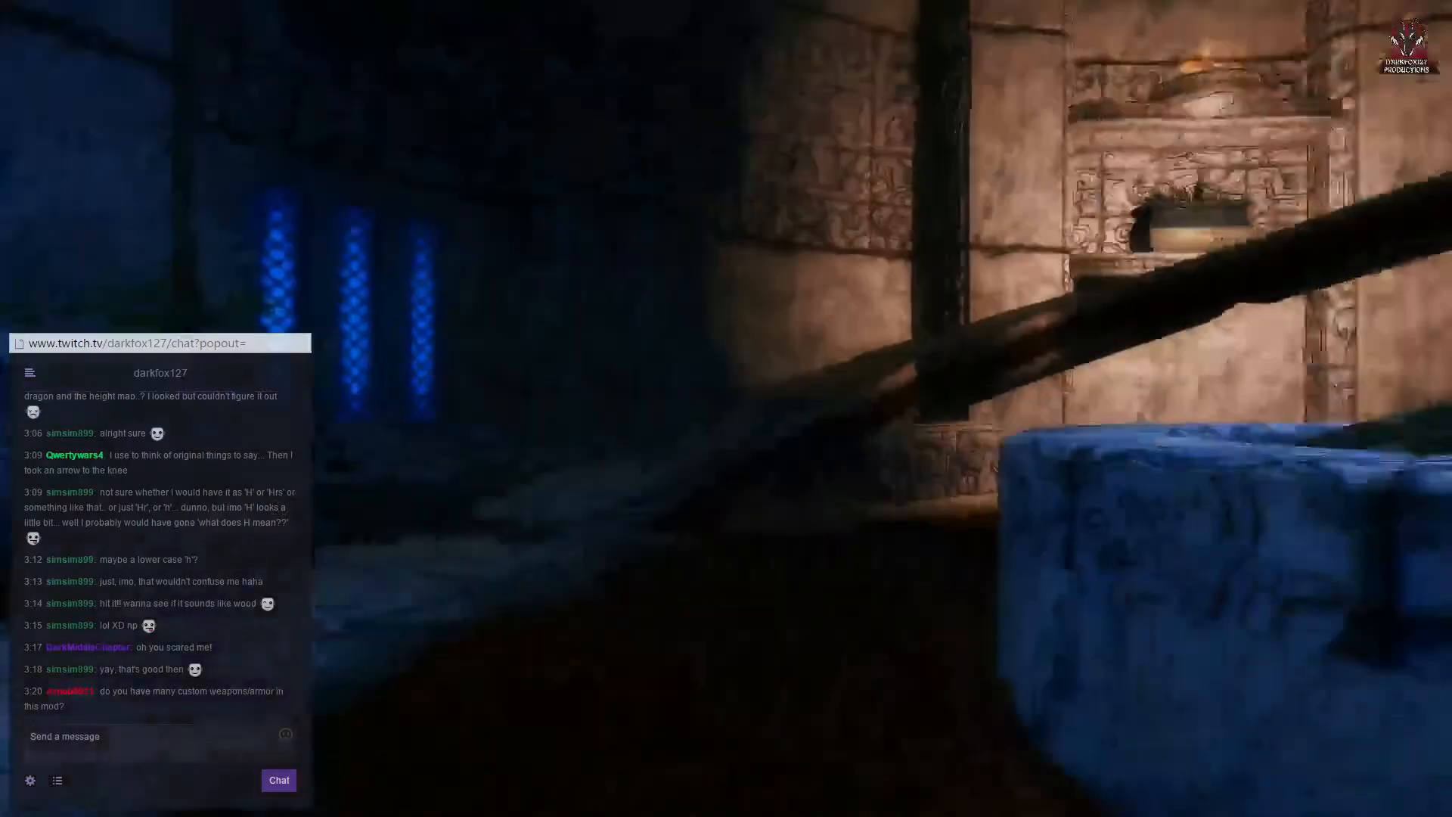
Step: Wait 24 hours beside the garden planters, move to a better view of them, and wait again
key(t)
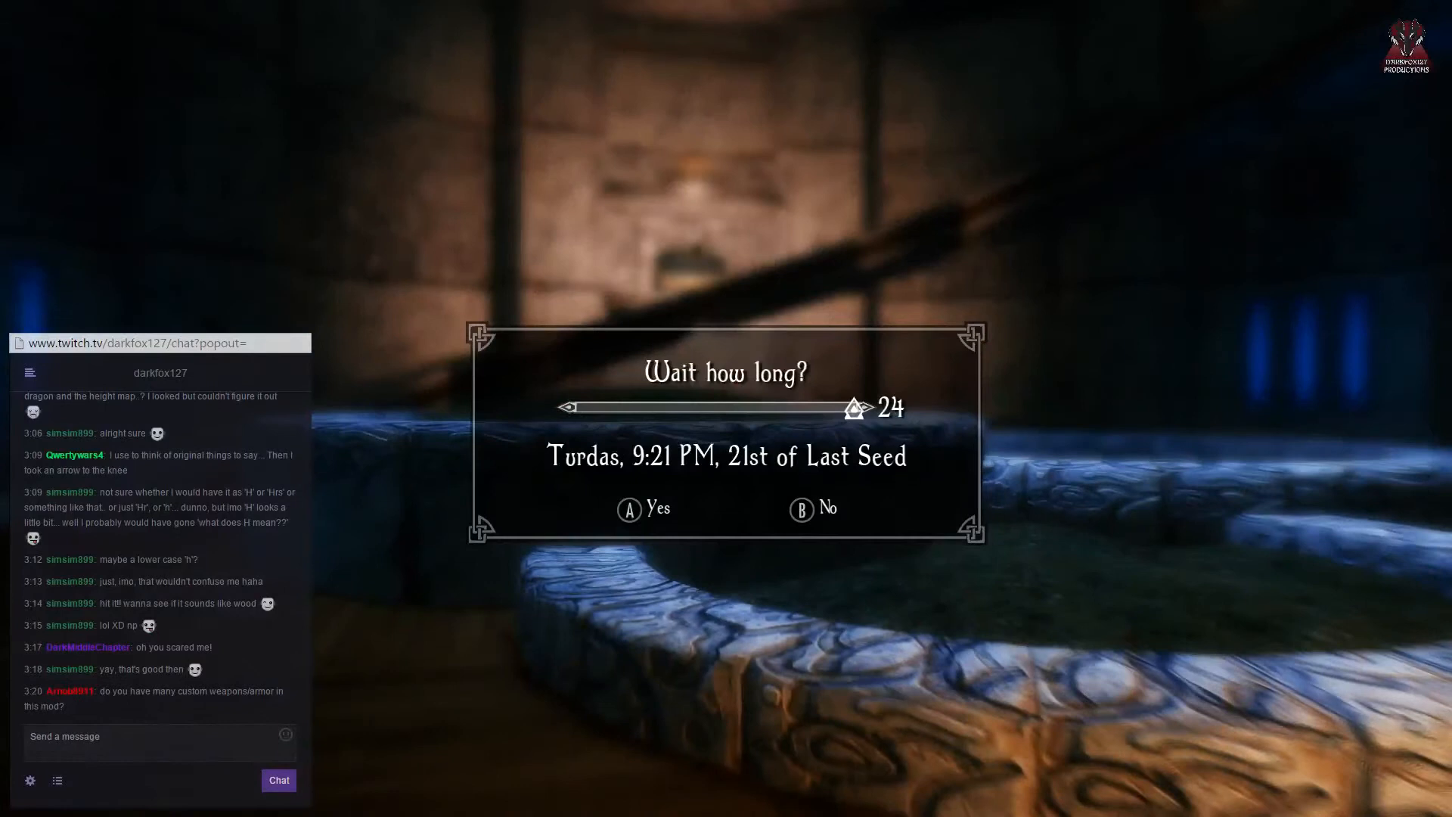
key(Left)
key(Return)
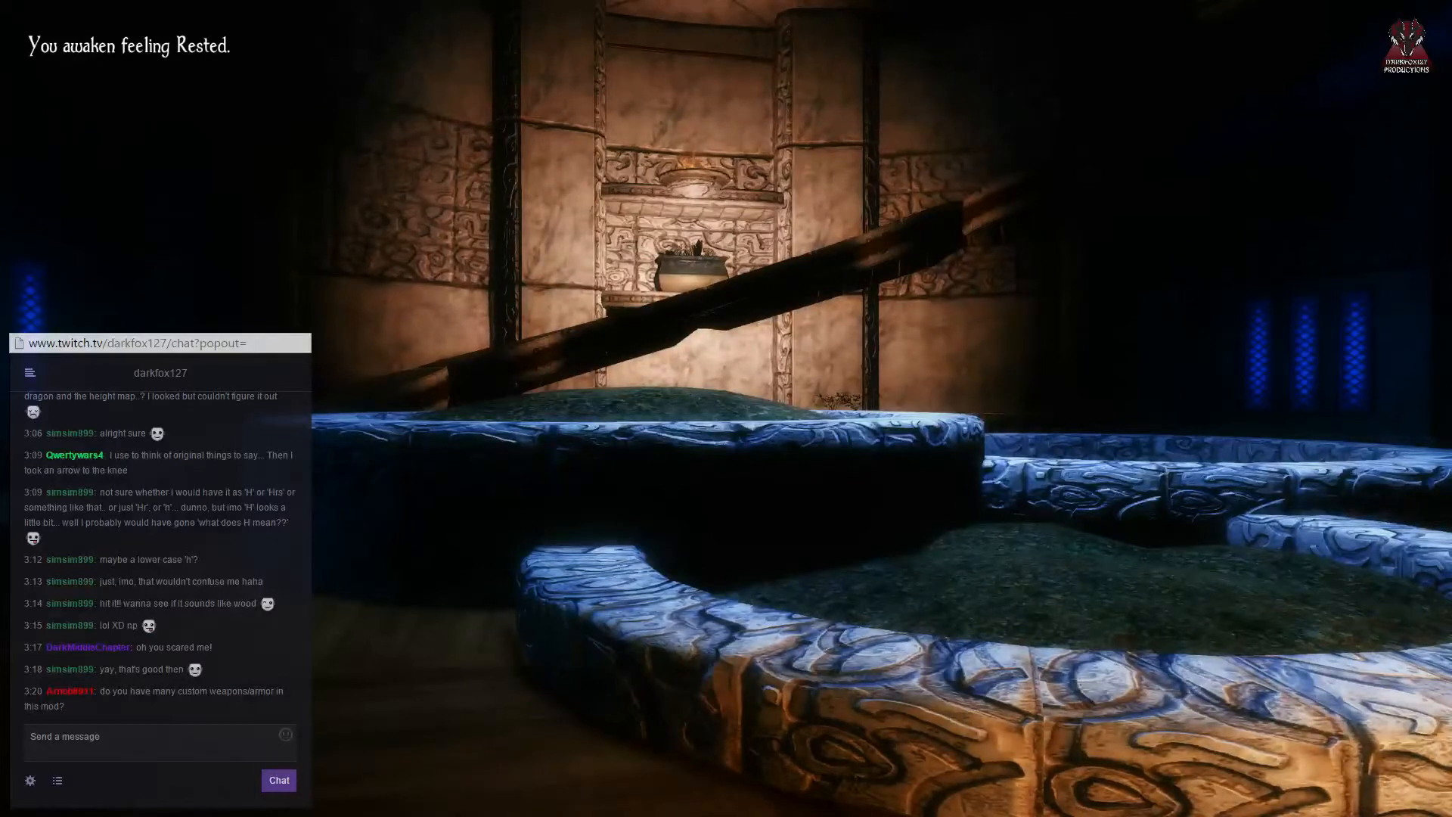
key(d)
key(space)
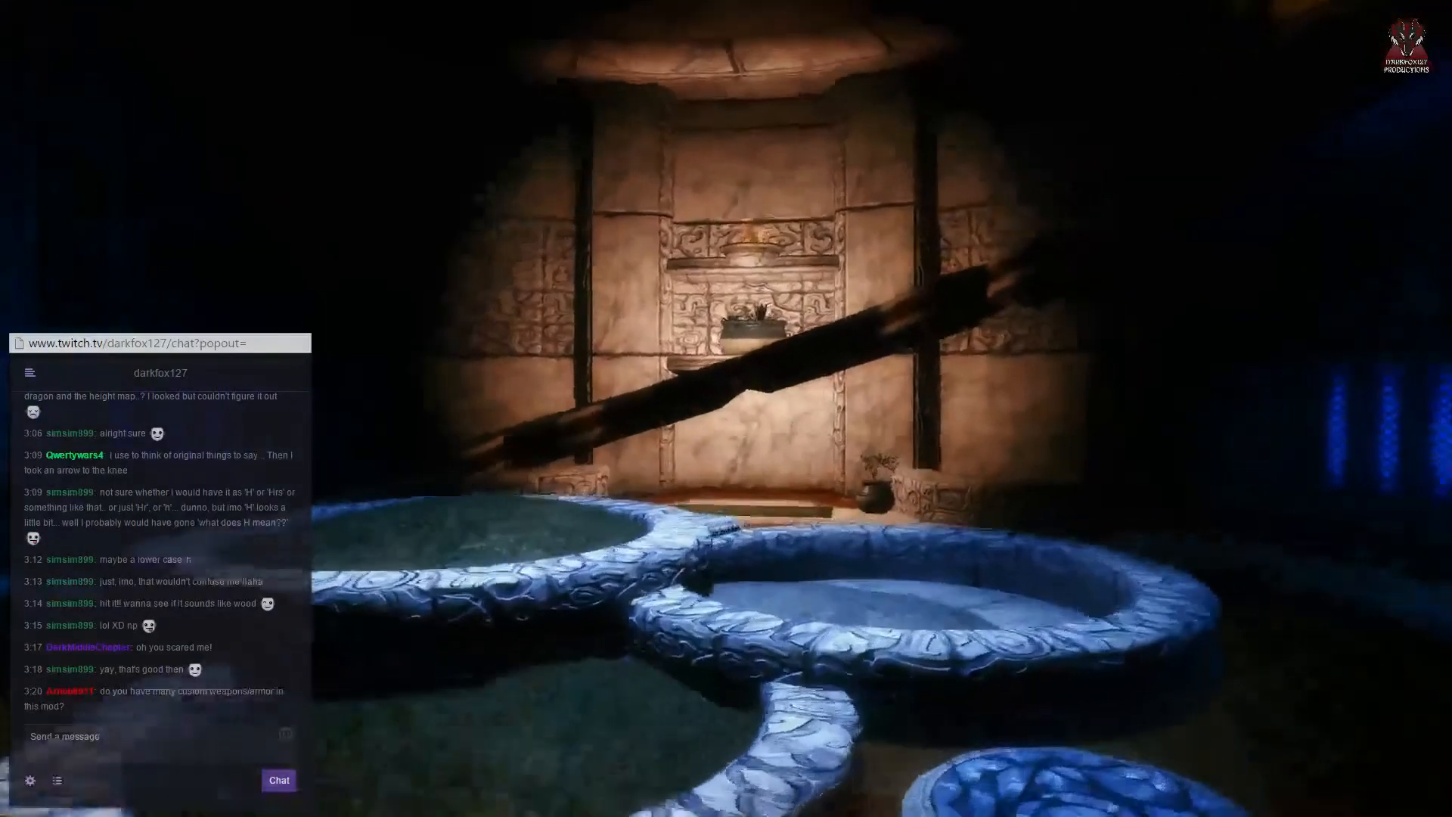
key(t)
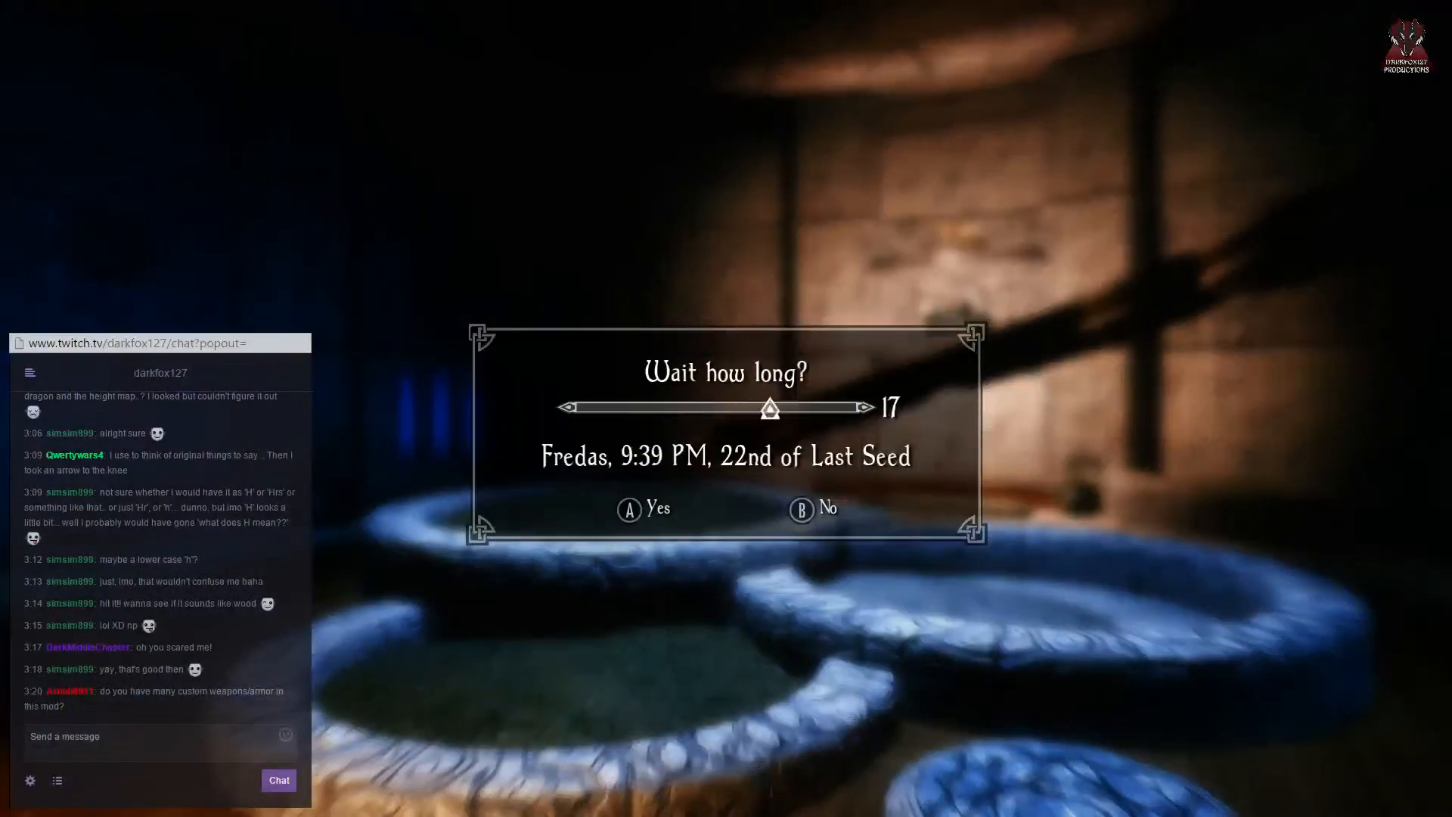
key(Return)
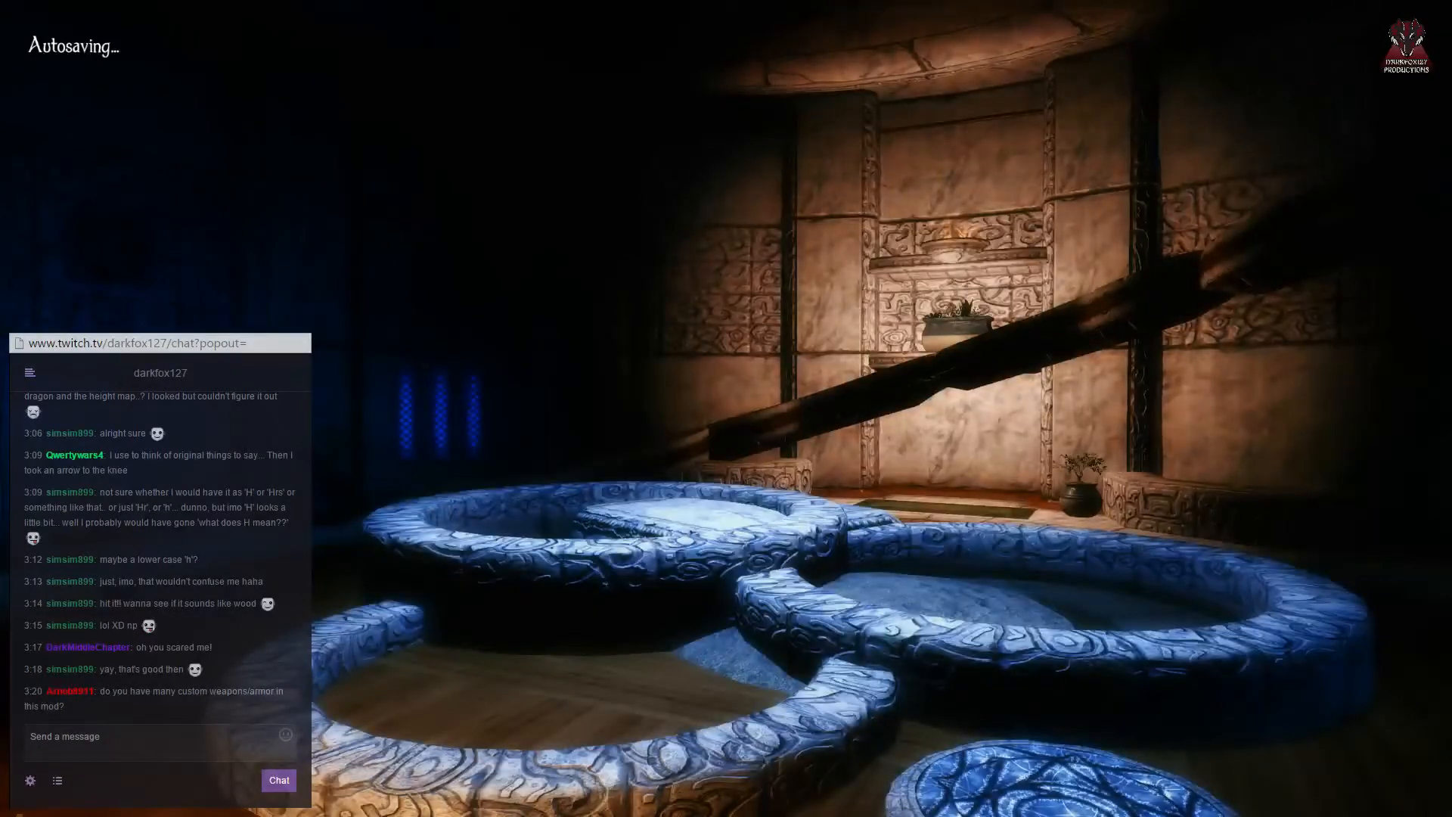
Step: Leave the garden planters and walk out onto the tower's roped balcony
key(w)
key(a)
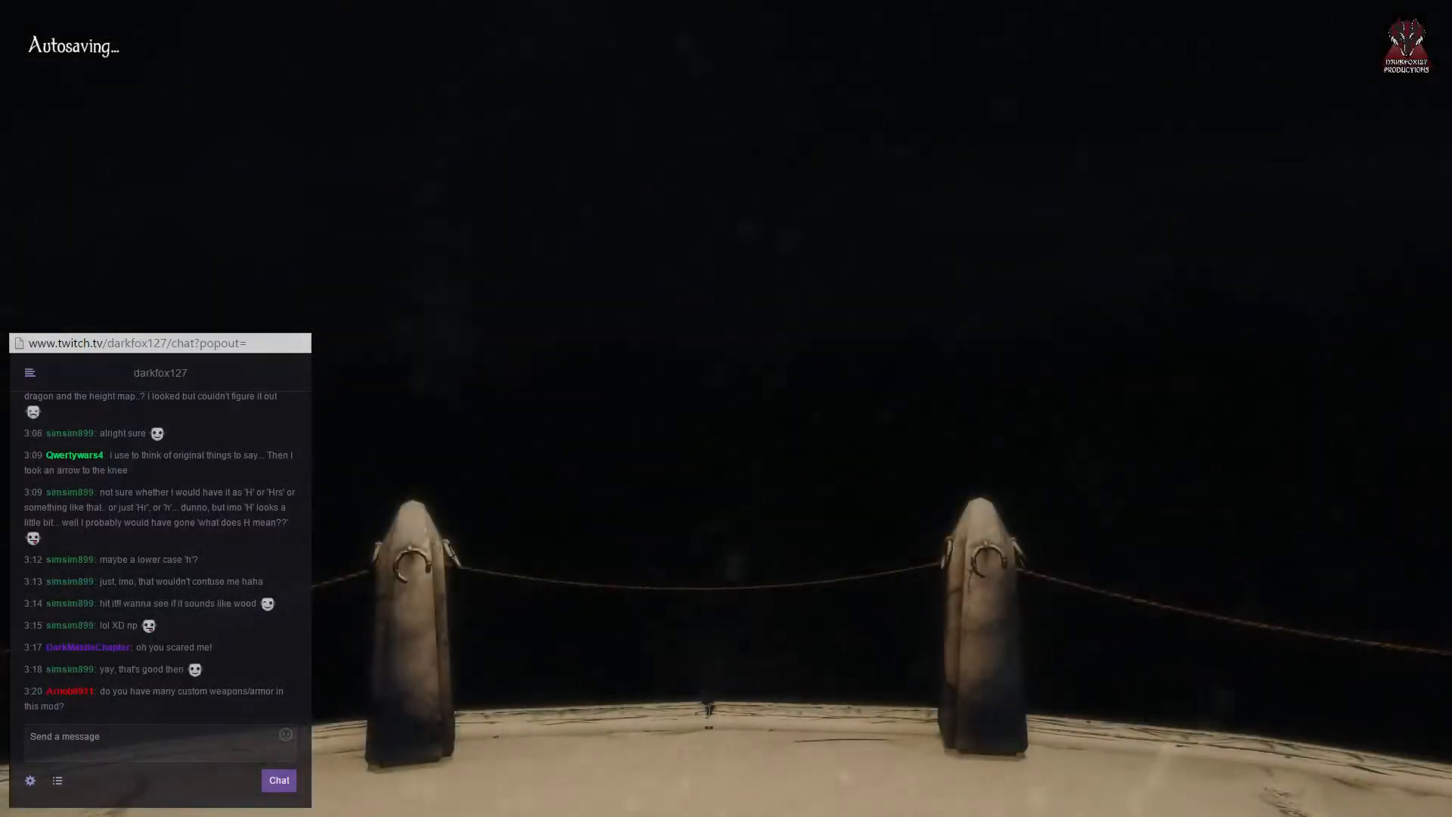
key(w)
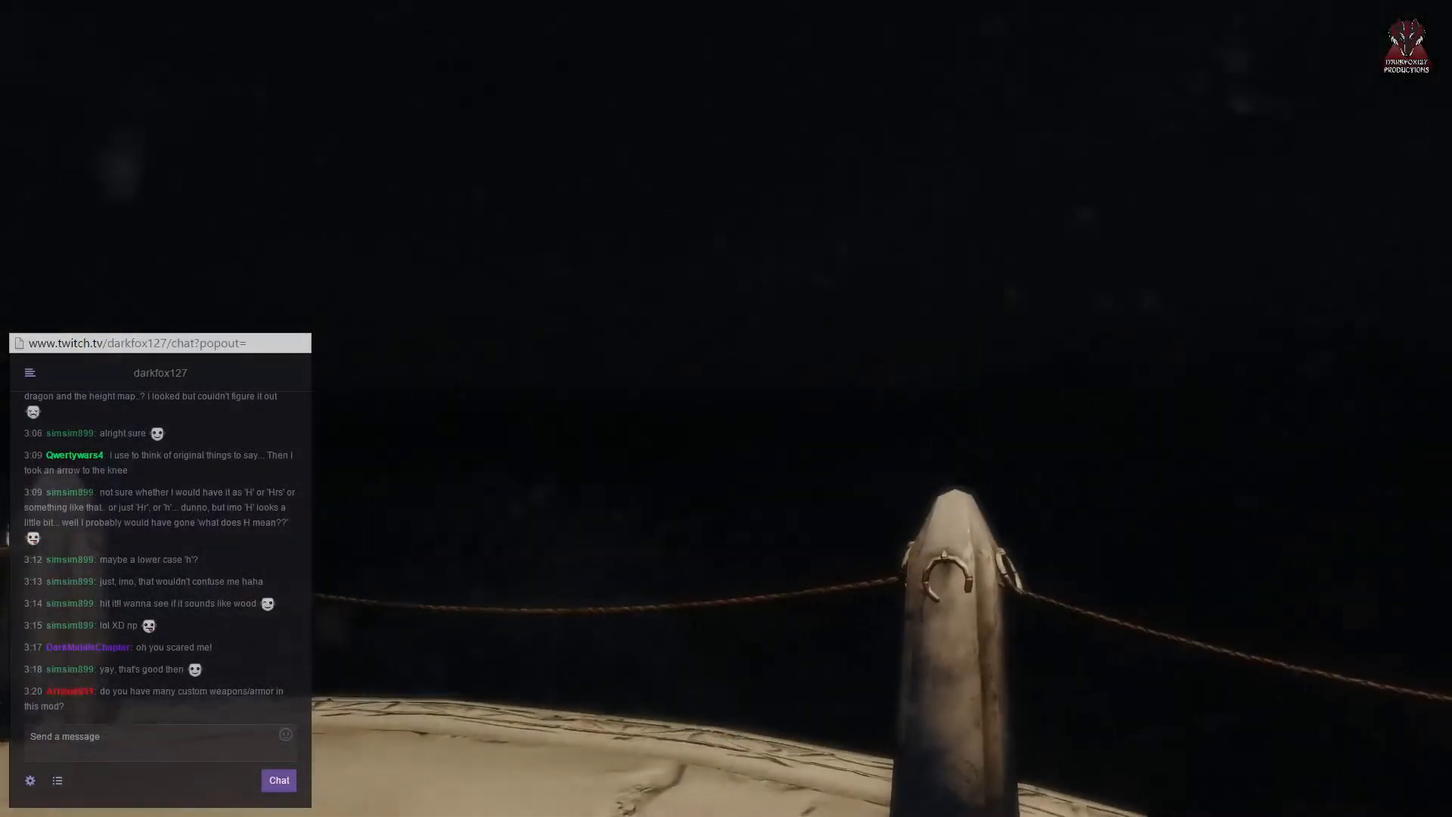
Step: Use the console to free the view, and fly around the tower's exterior to examine its dome, dragon statue and lit windows
key(grave)
key(grave)
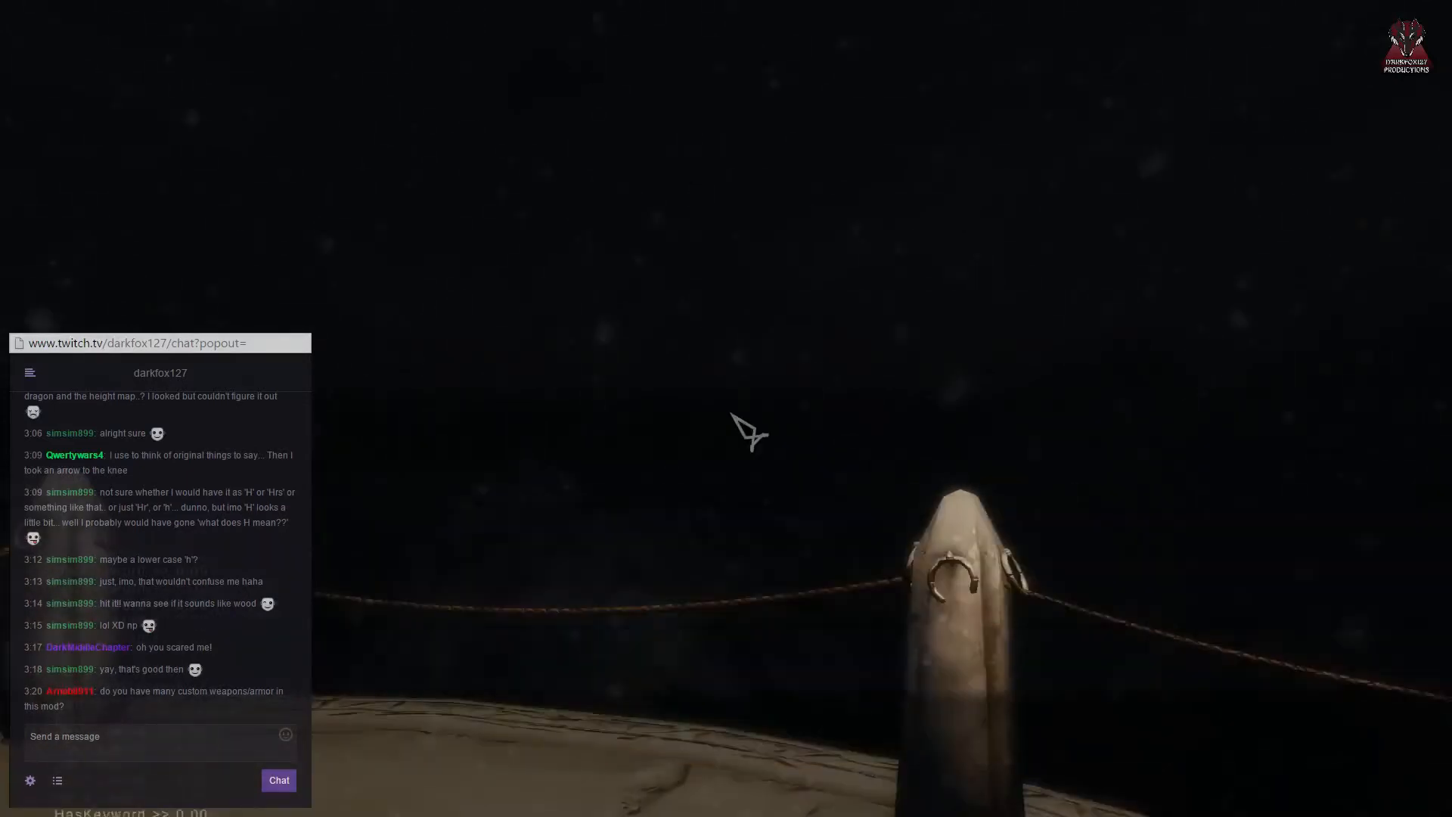
key(s)
key(s)
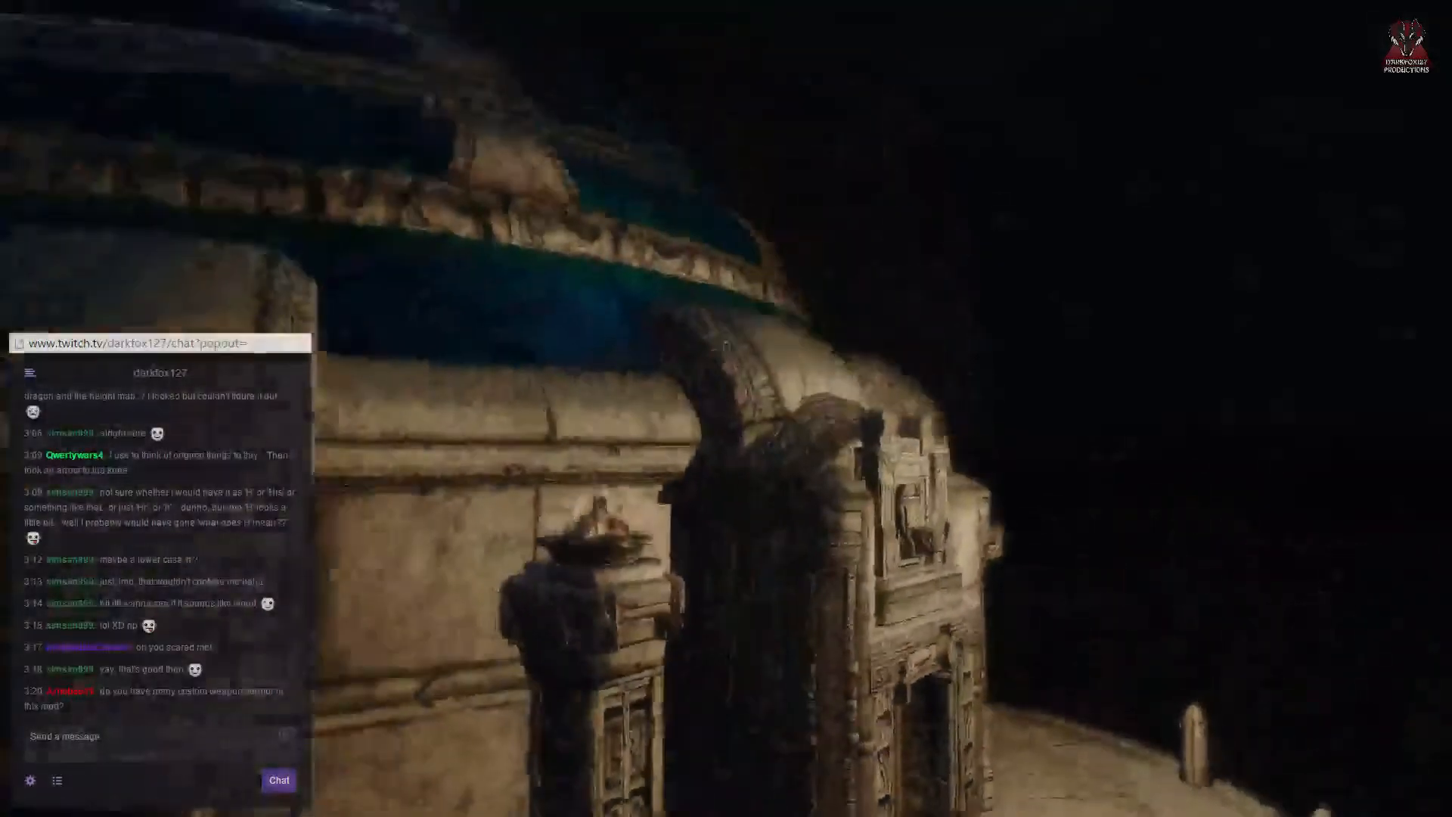
key(w)
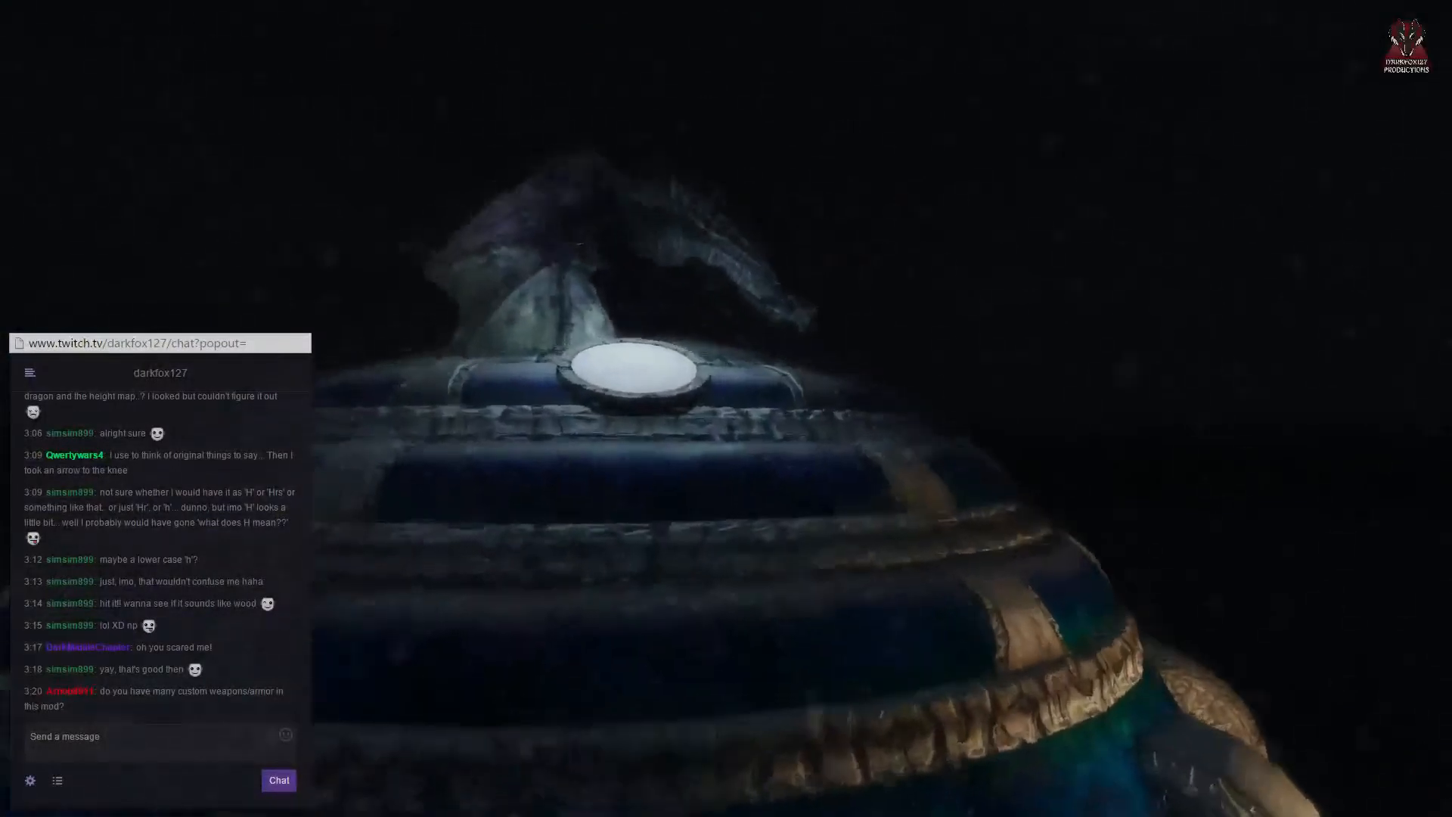
key(s)
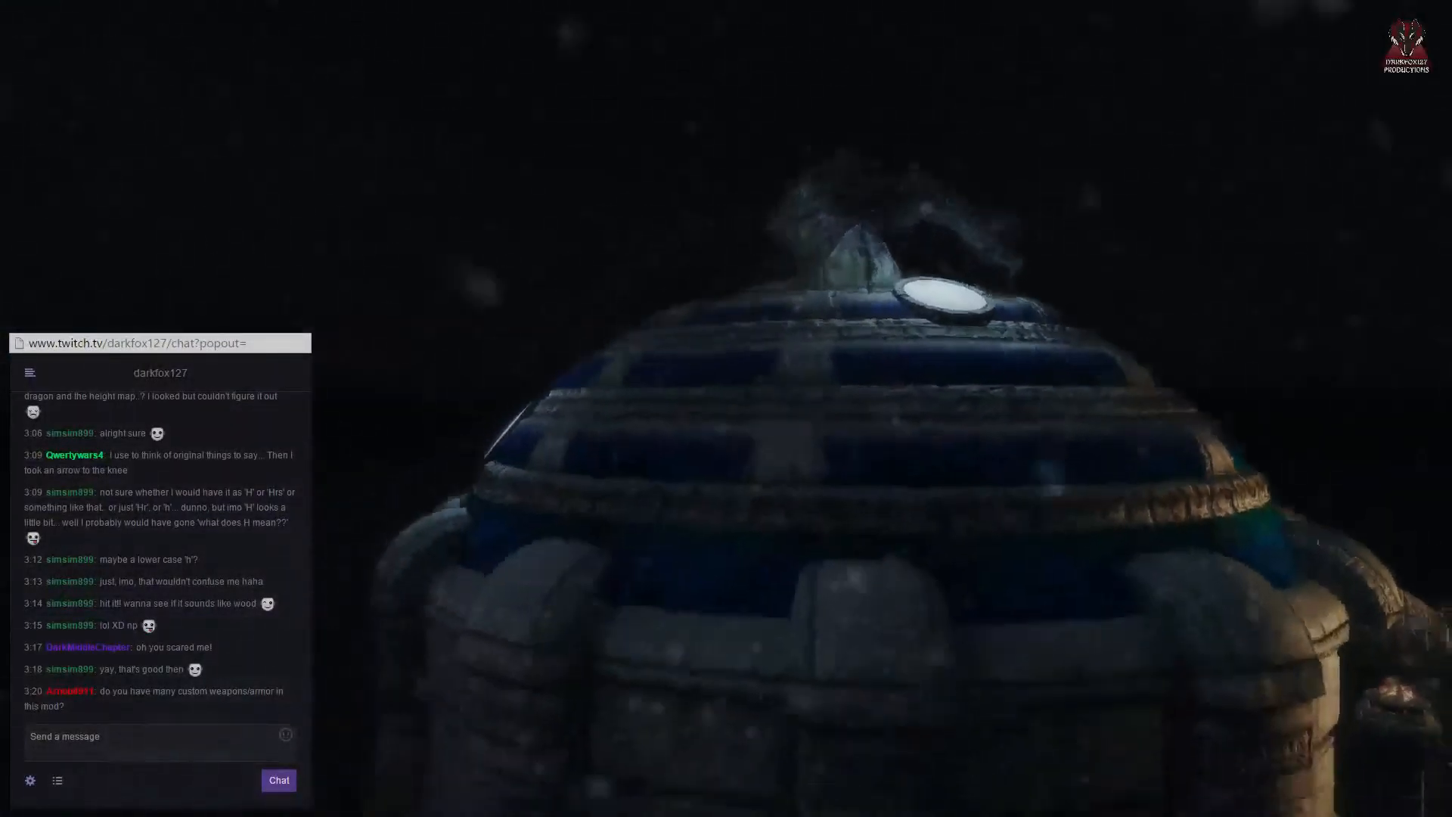
key(s)
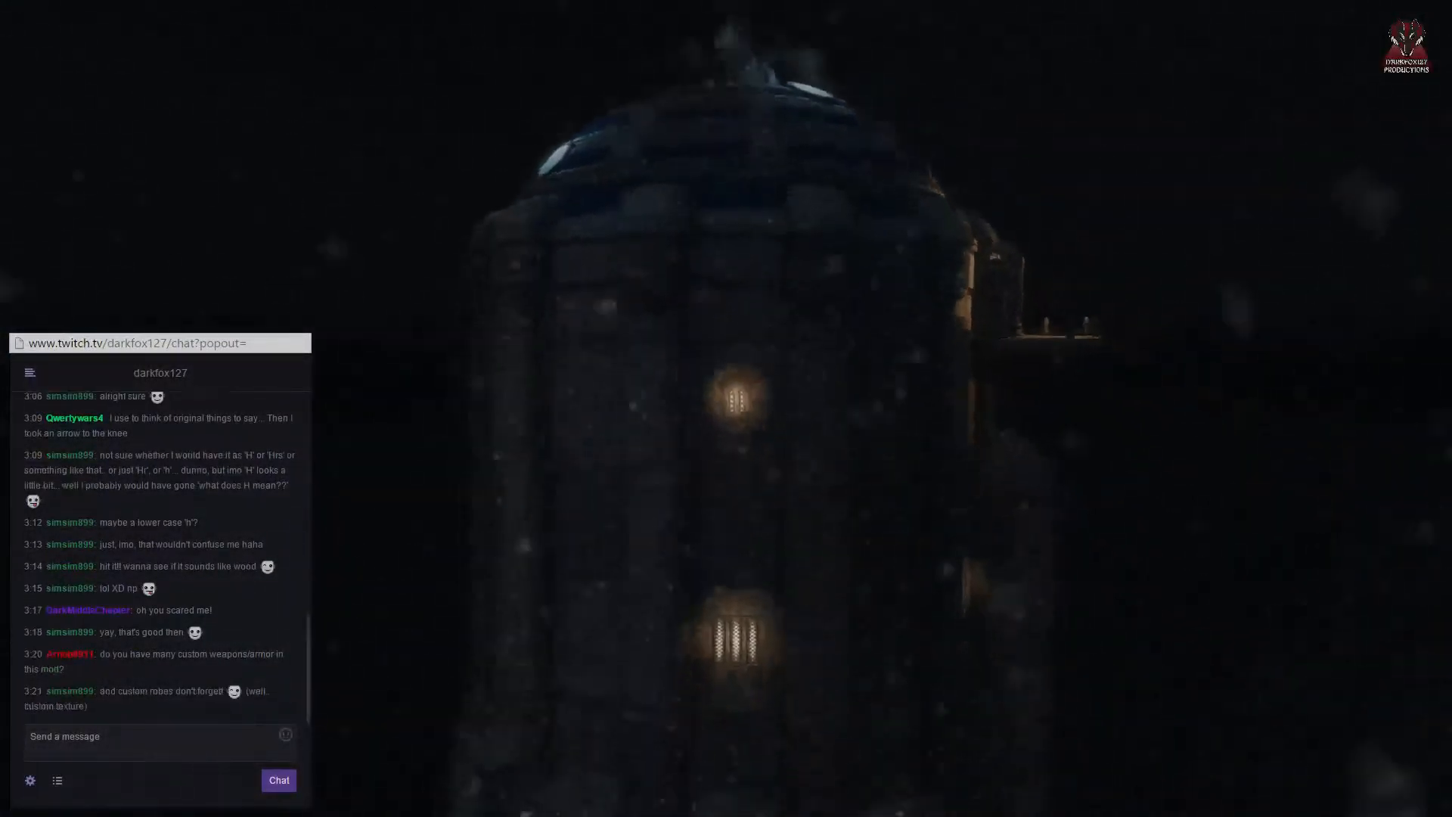
key(w)
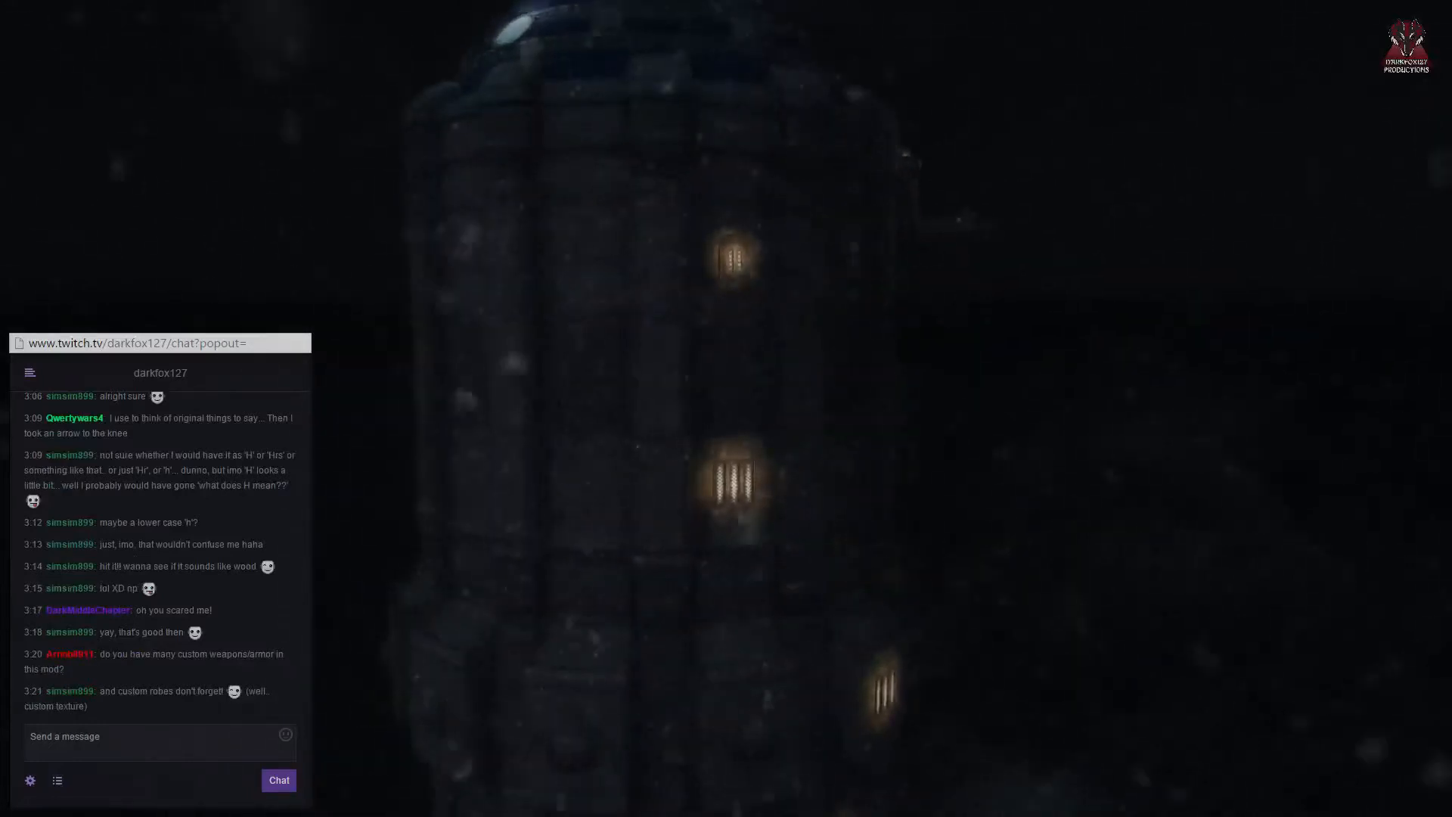
key(w)
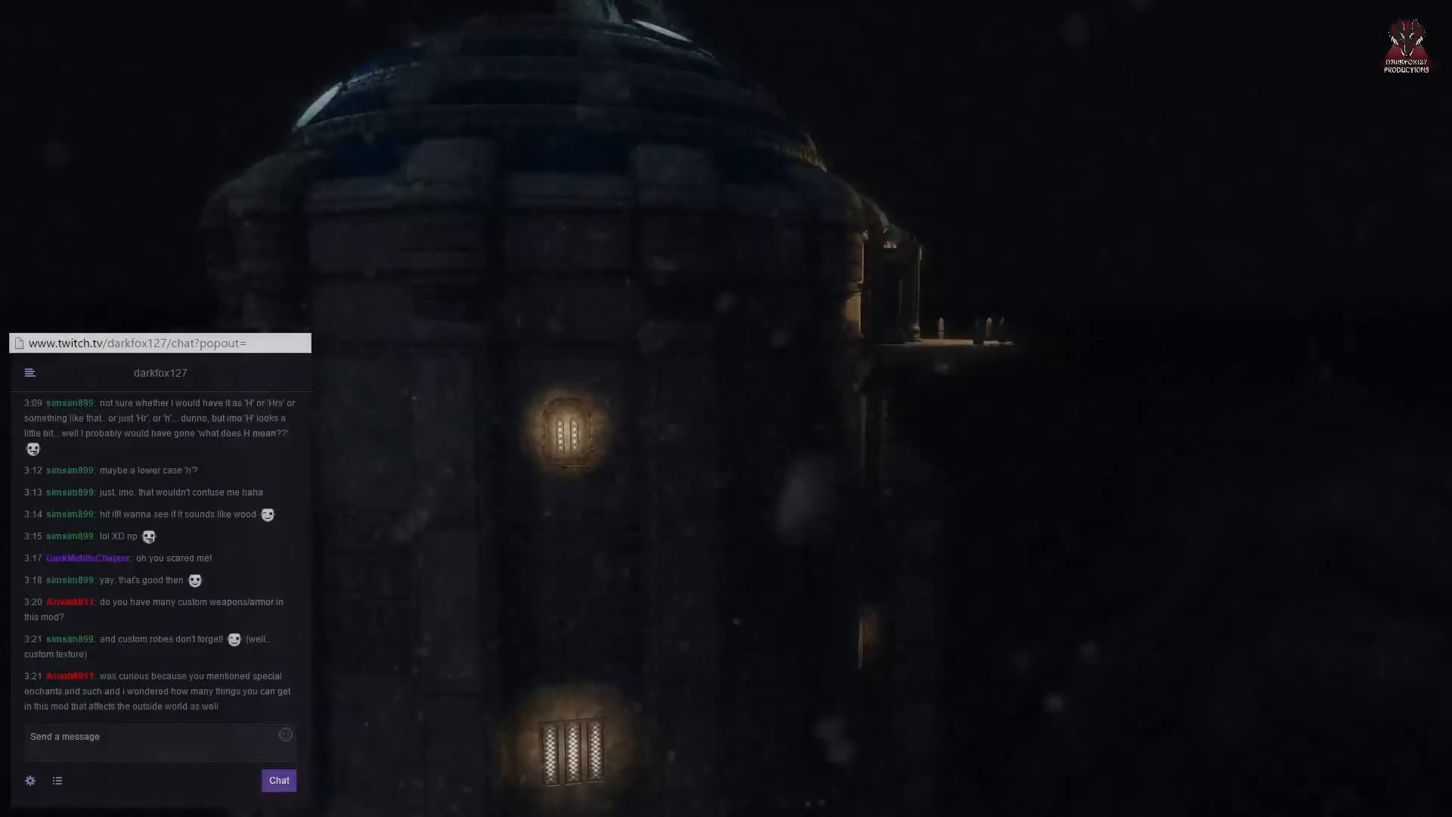
key(d)
key(s)
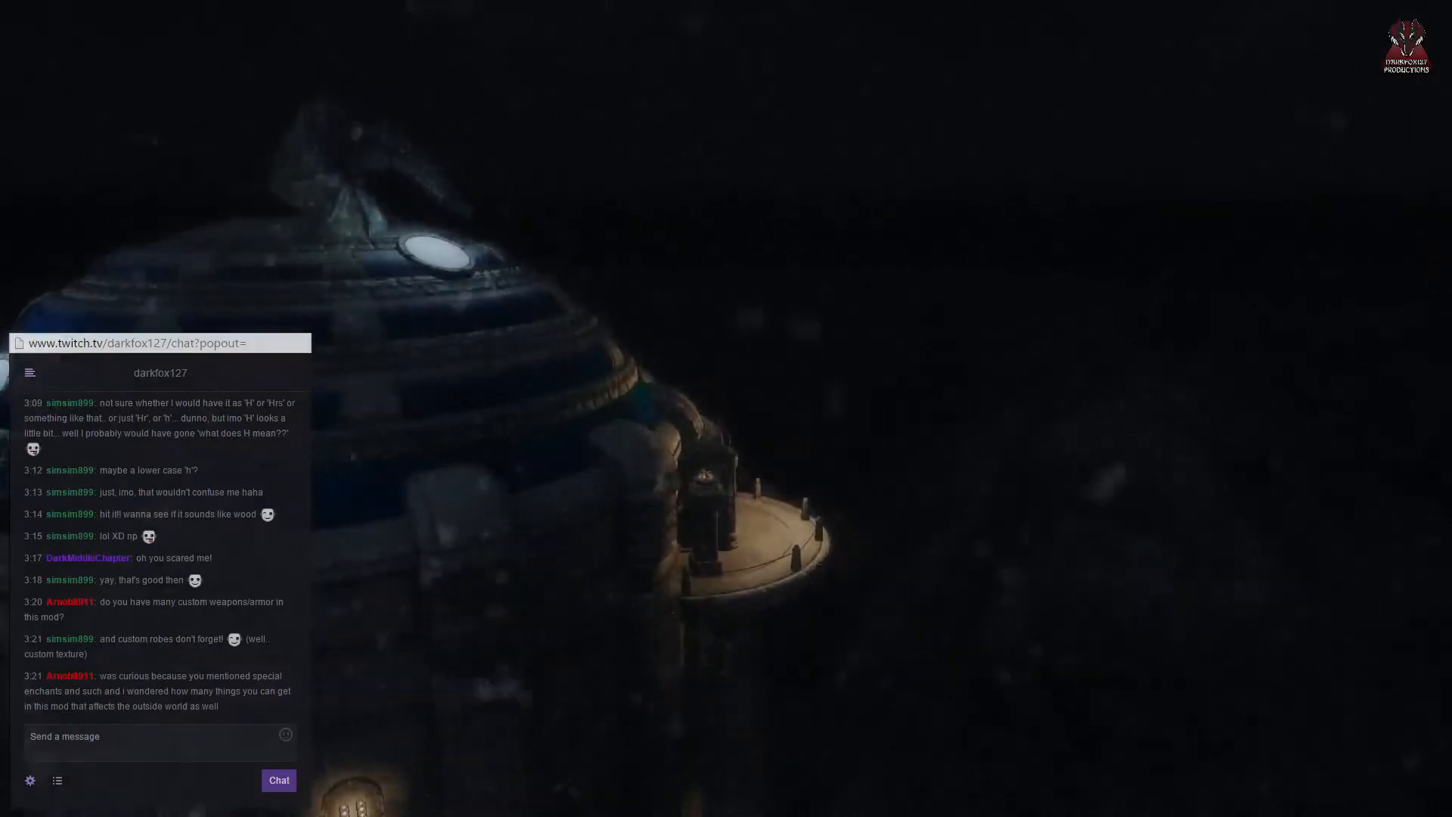
Step: Wait 8 hours and then 1 more hour to view the tower's exterior in morning daylight
key(t)
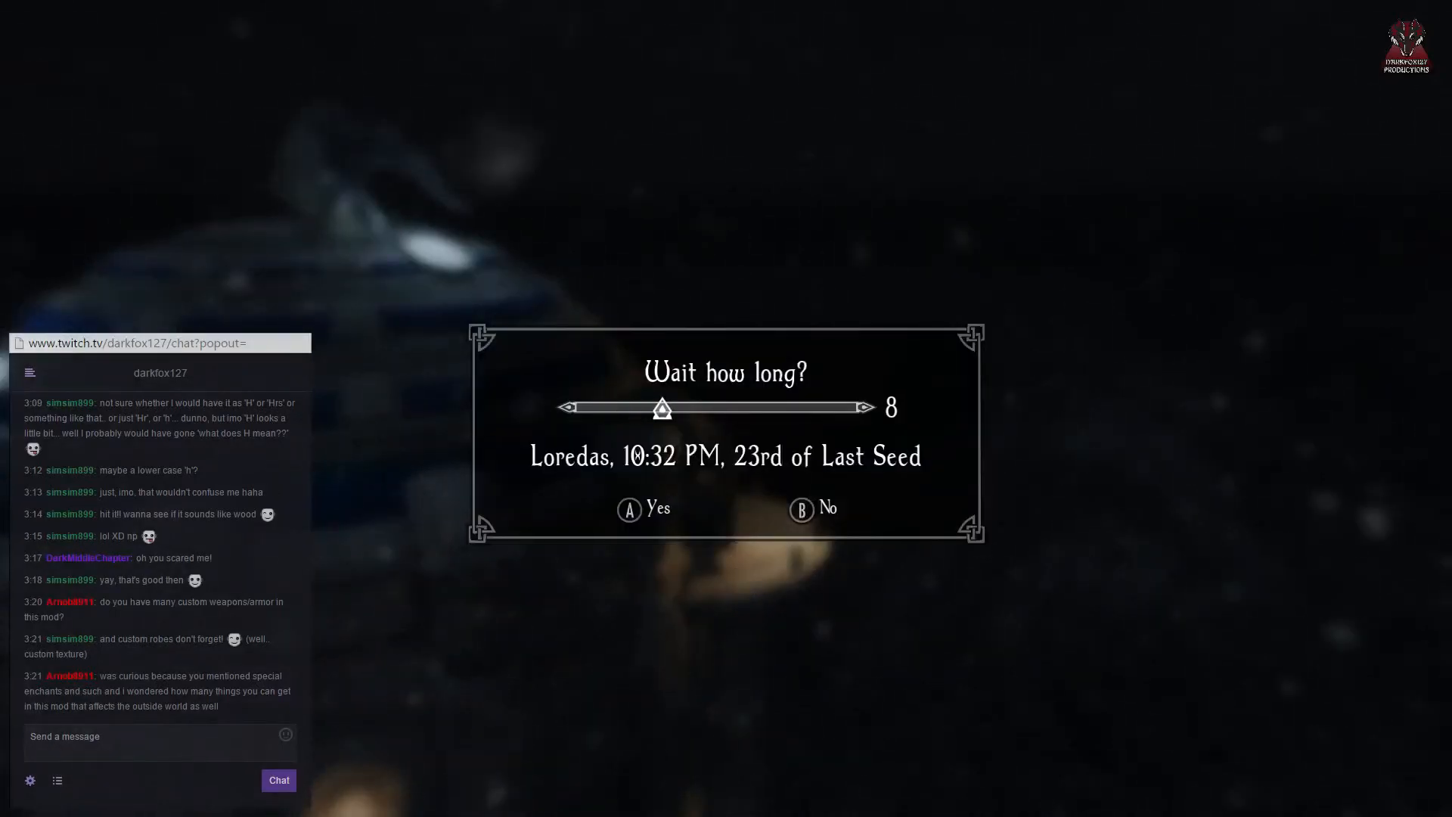
key(Return)
key(t)
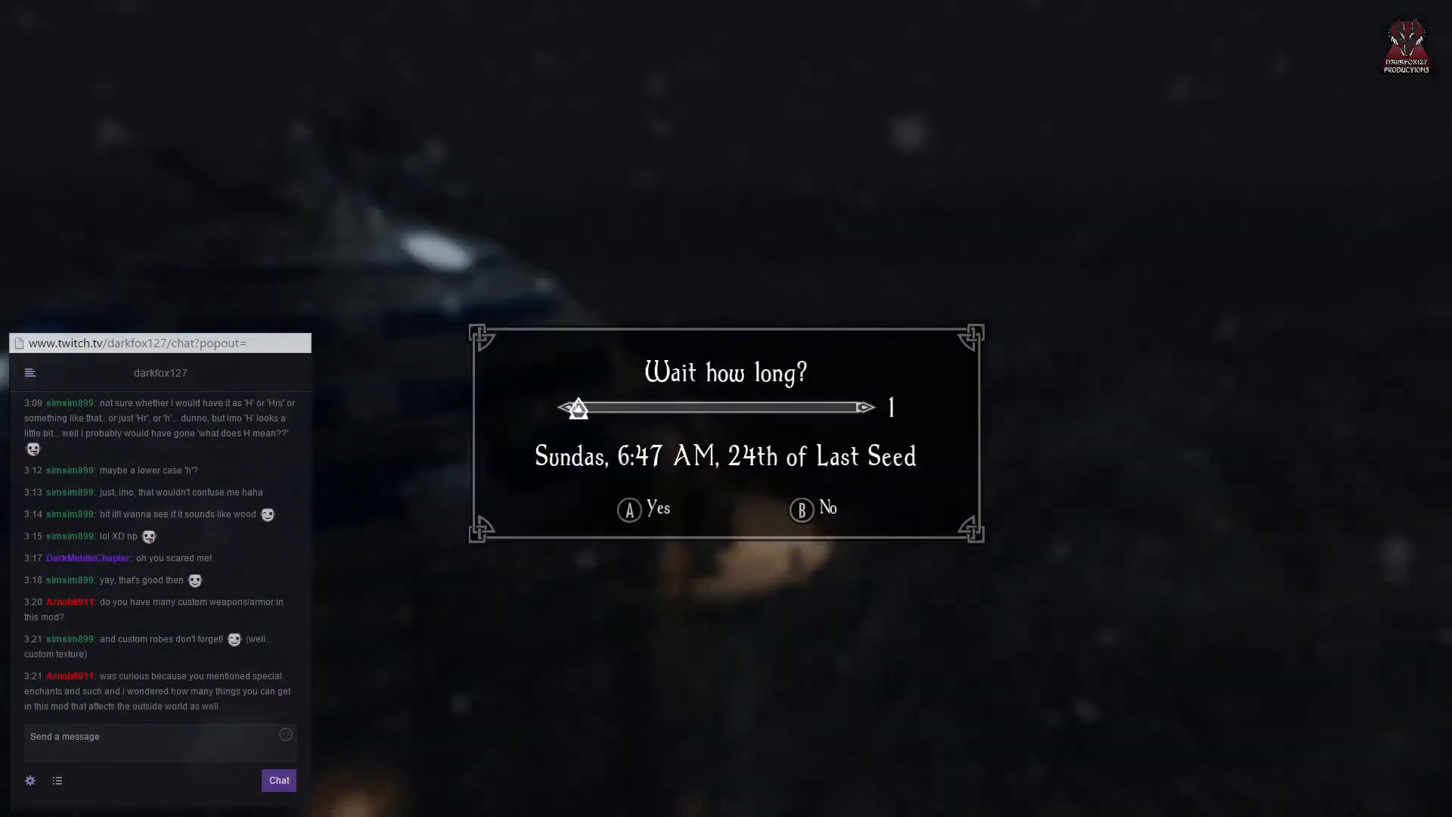
key(Return)
key(t)
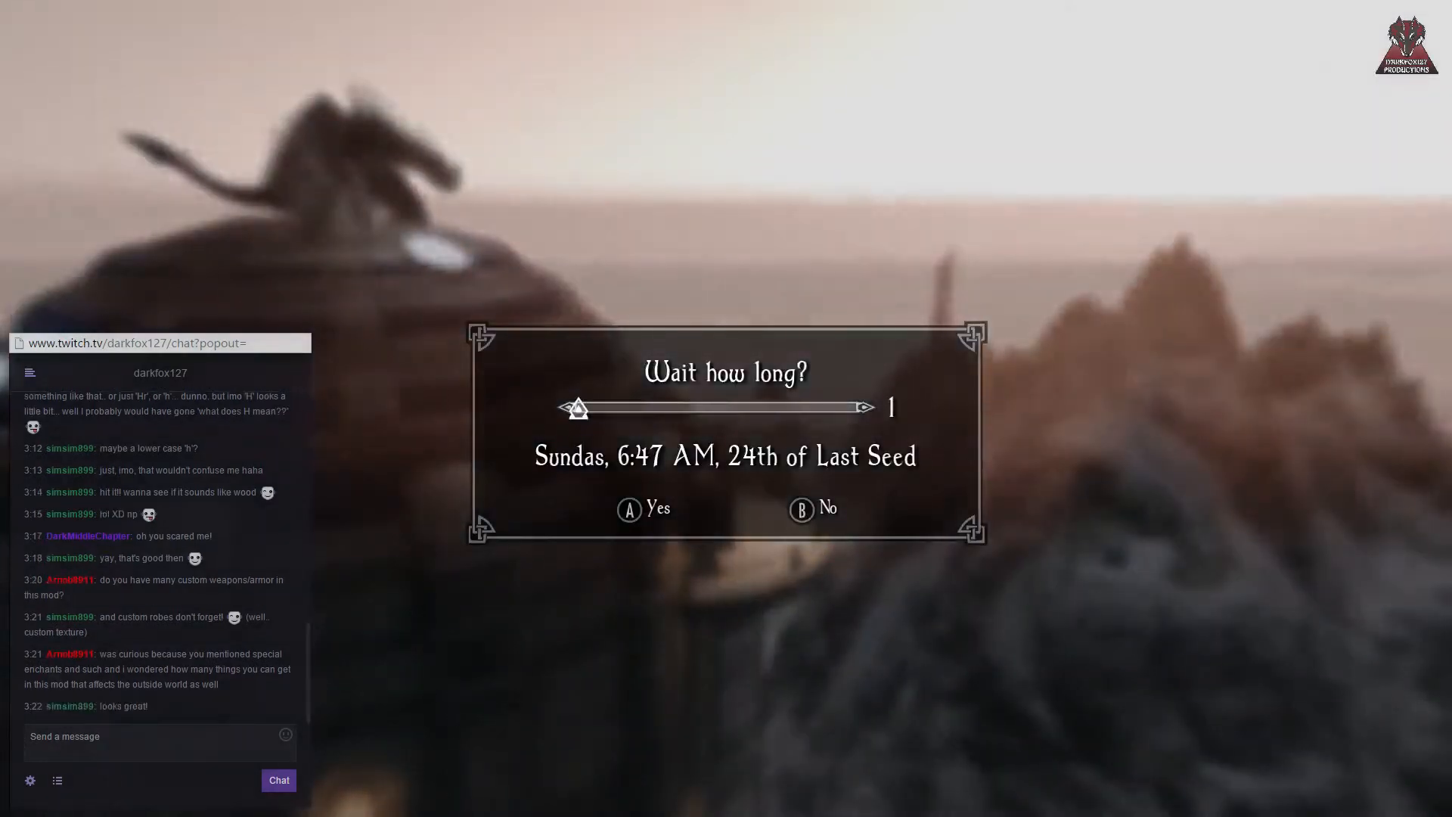
key(Return)
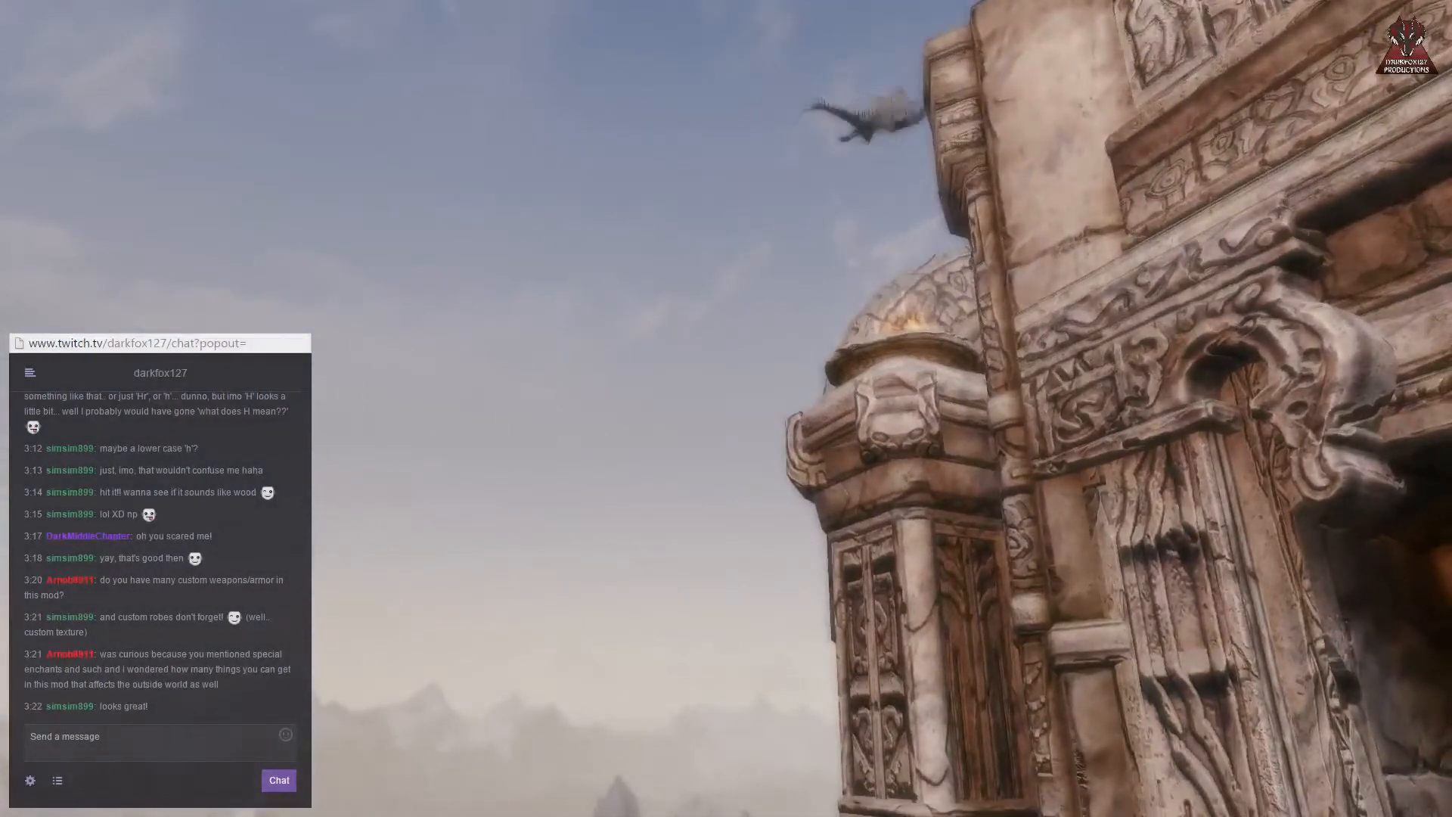
Step: Open the Tower Design page of the Caranthir Tower Reborn mod configuration
key(j)
key(Down)
key(Down)
key(Down)
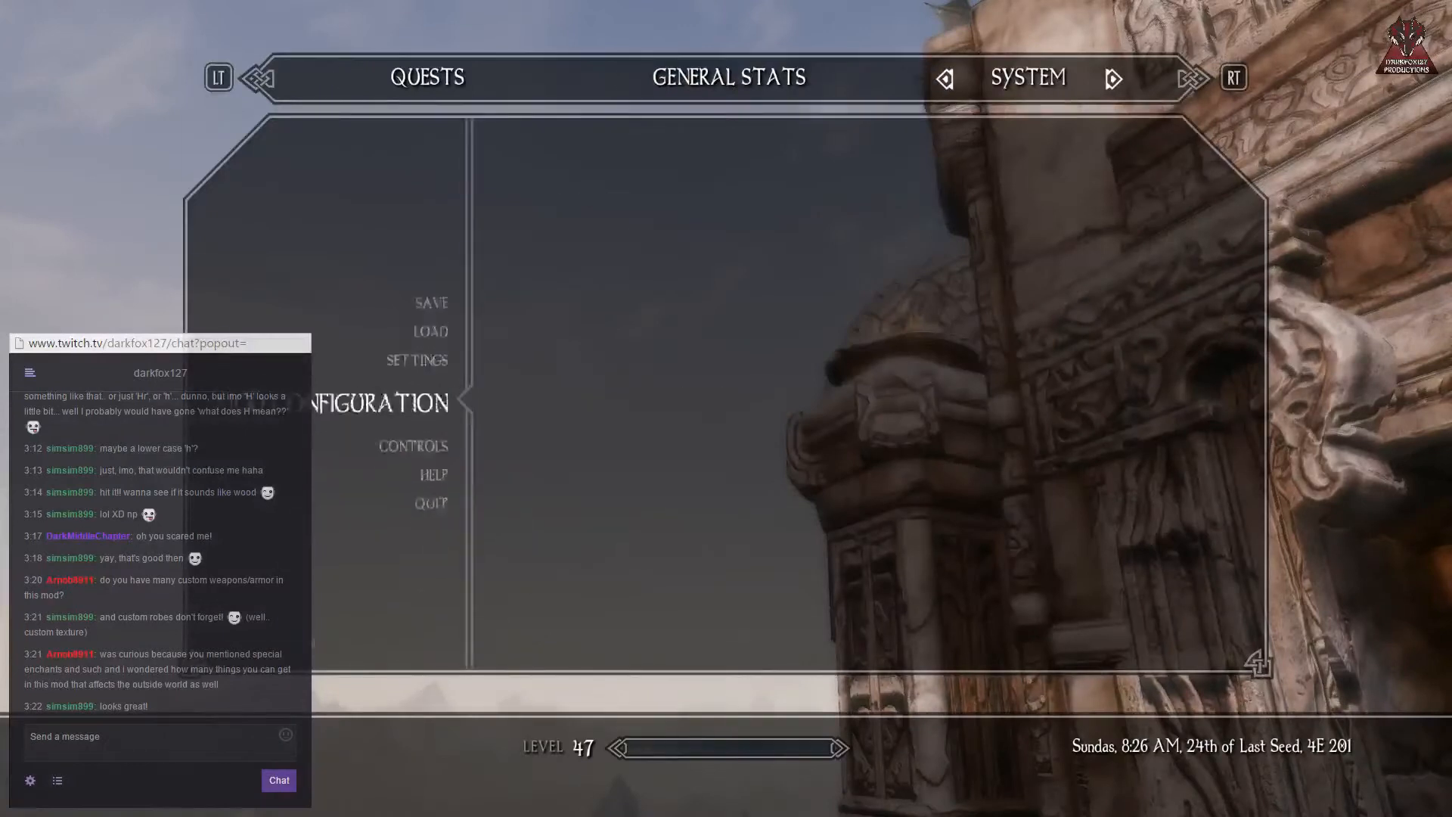
key(Return)
key(Down)
key(Return)
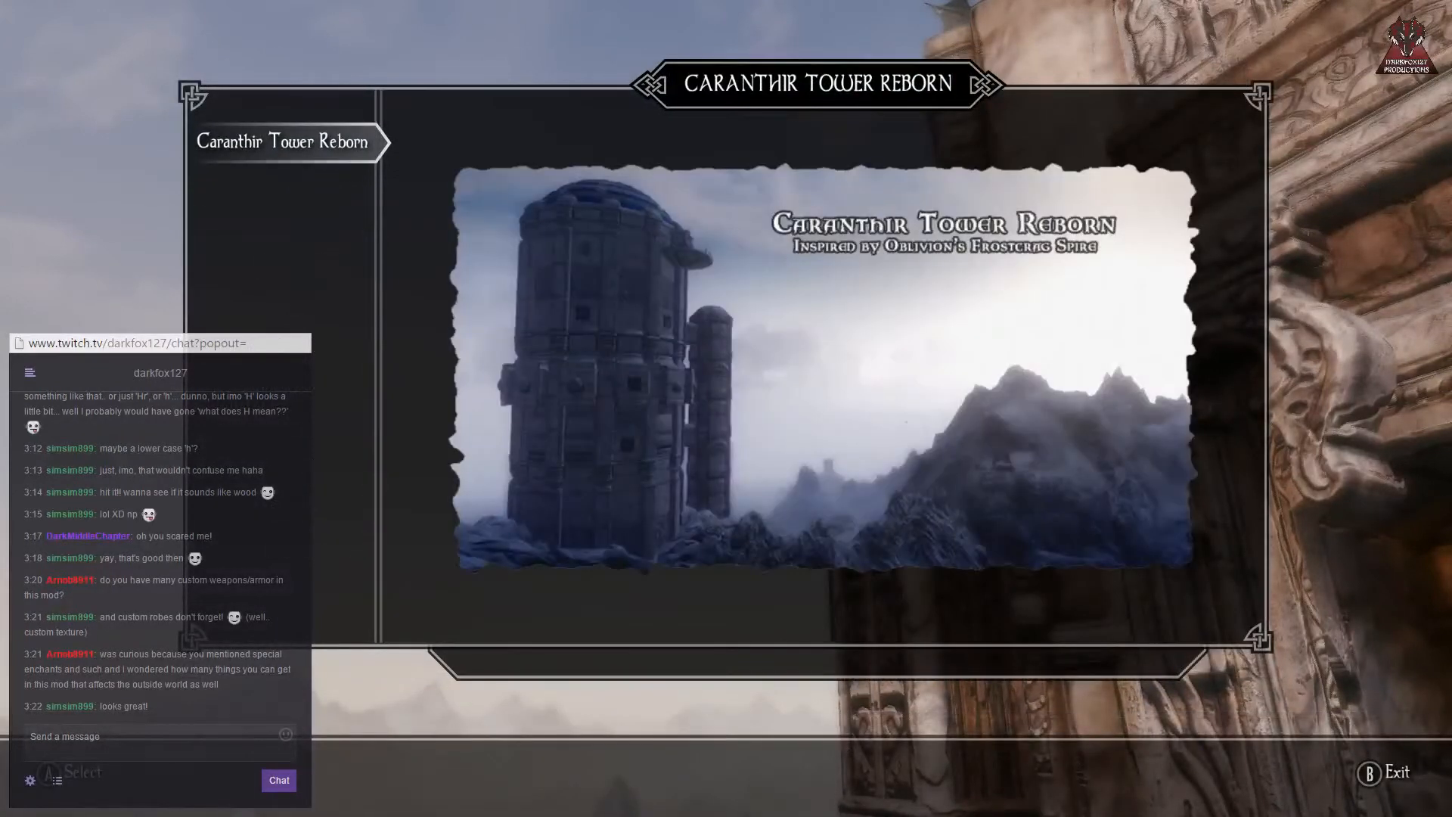
key(Return)
key(Down)
key(Down)
key(Left)
key(Down)
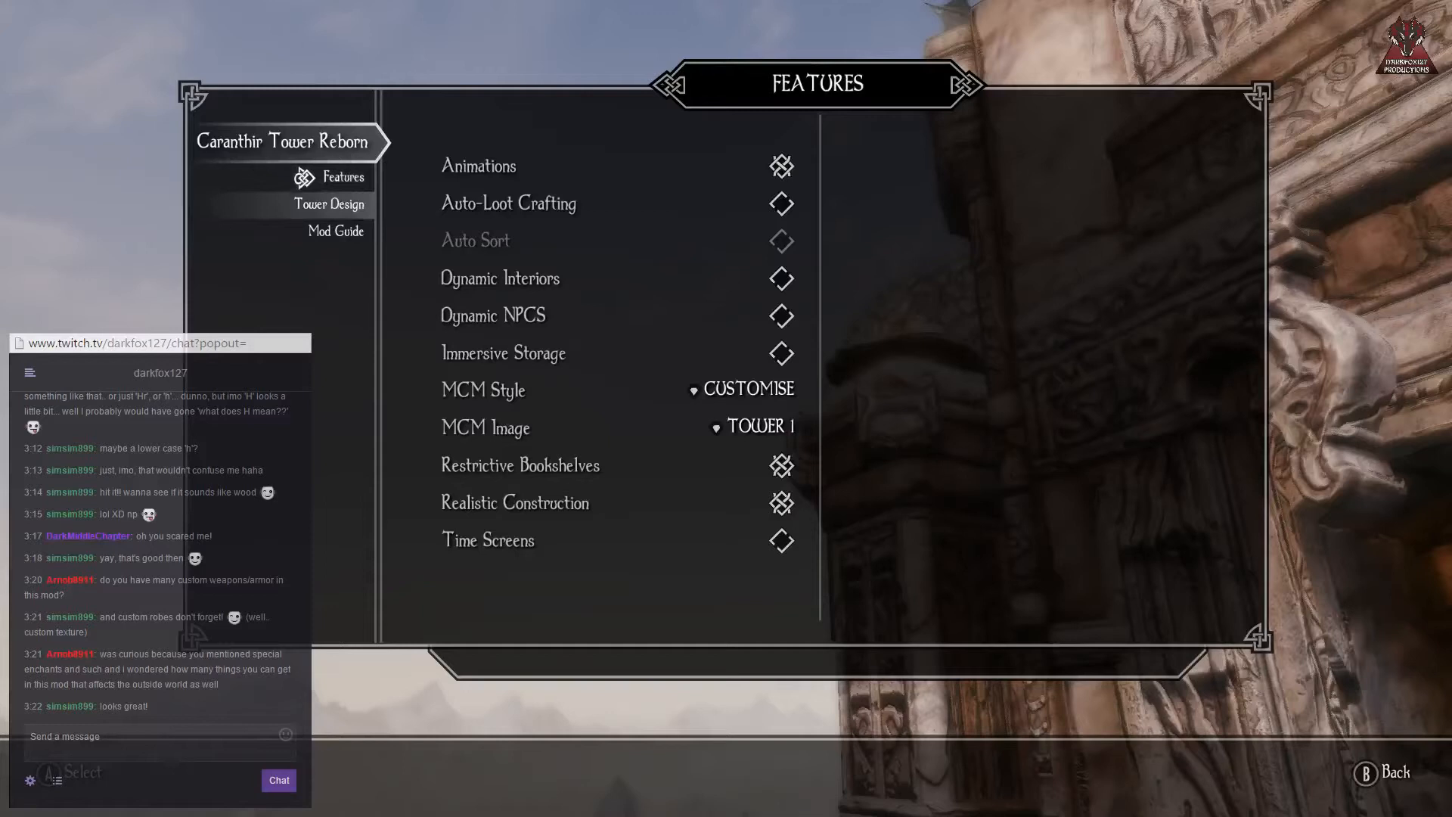
key(Return)
Step: Set the Dragon Guardian to Blood, and return to the game view to see the flying dragon
key(Right)
key(Down)
key(Down)
key(Left)
key(Down)
key(Up)
key(Return)
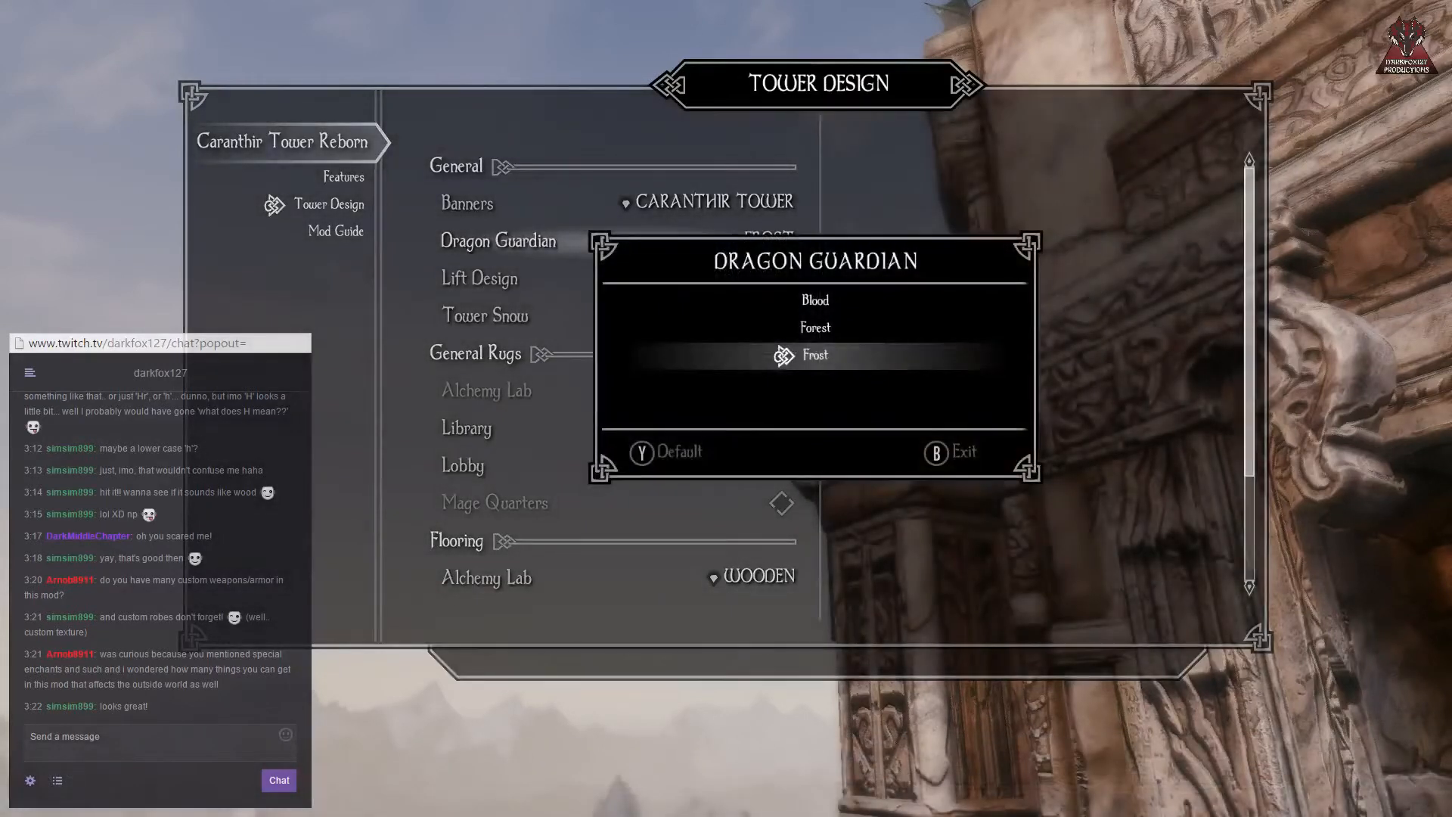
key(Up)
key(Up)
key(Return)
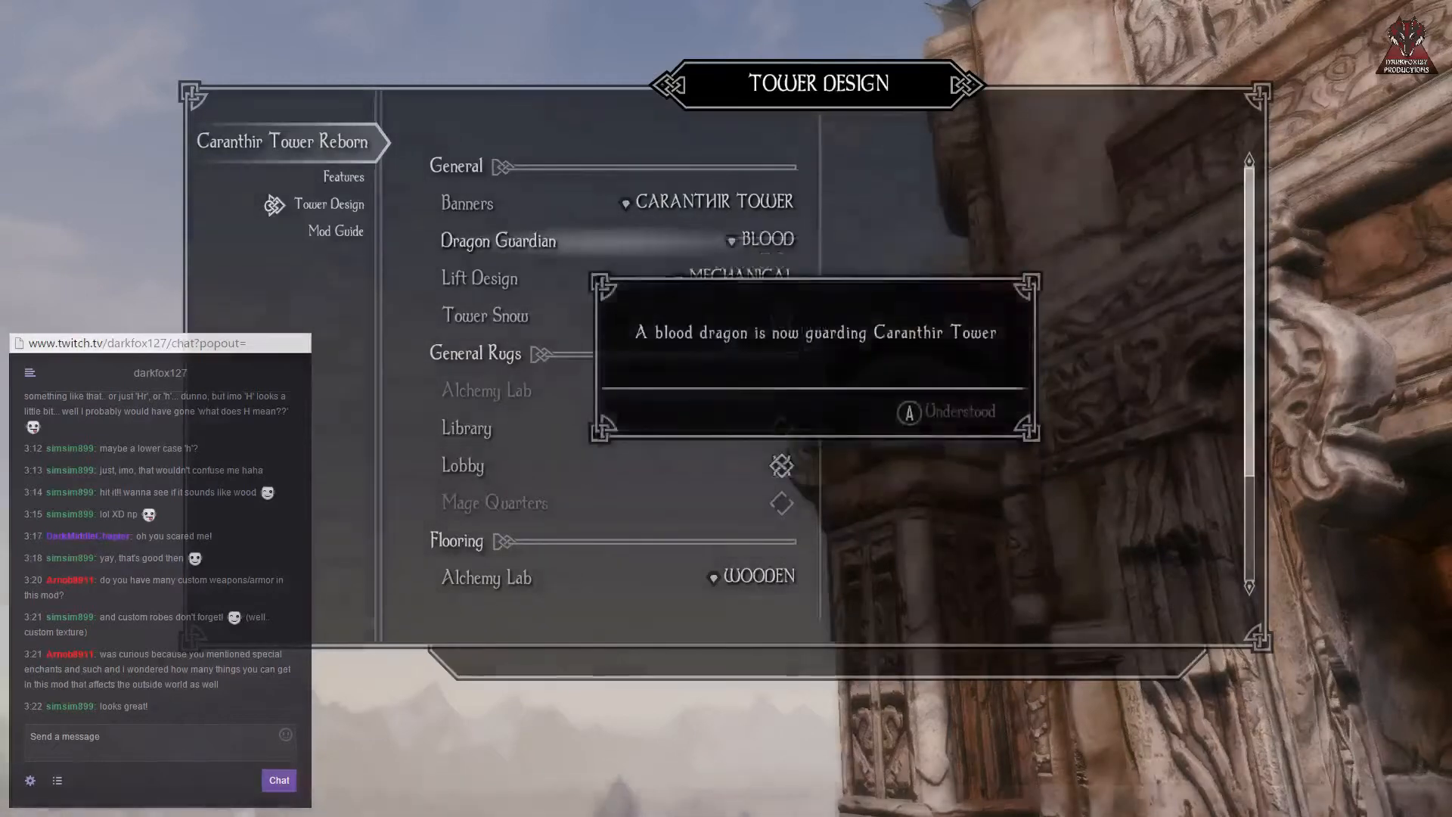
key(Return)
key(Escape)
key(Escape)
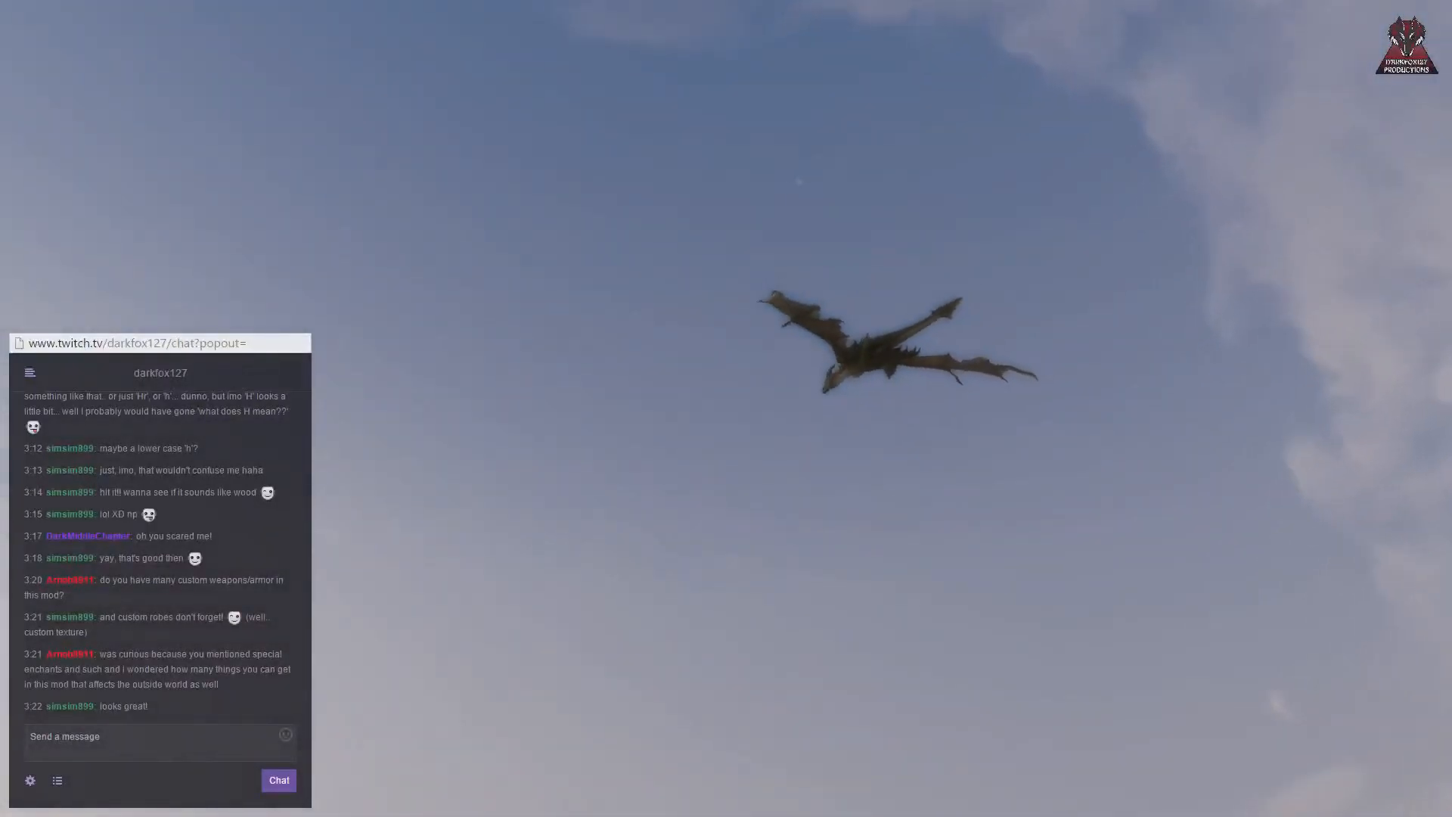
Step: Return to the Caranthir Tower Reborn mod configuration and open its Tower Design page again
key(j)
key(Right)
key(Right)
key(Down)
key(Down)
key(Down)
key(Return)
key(Down)
key(Return)
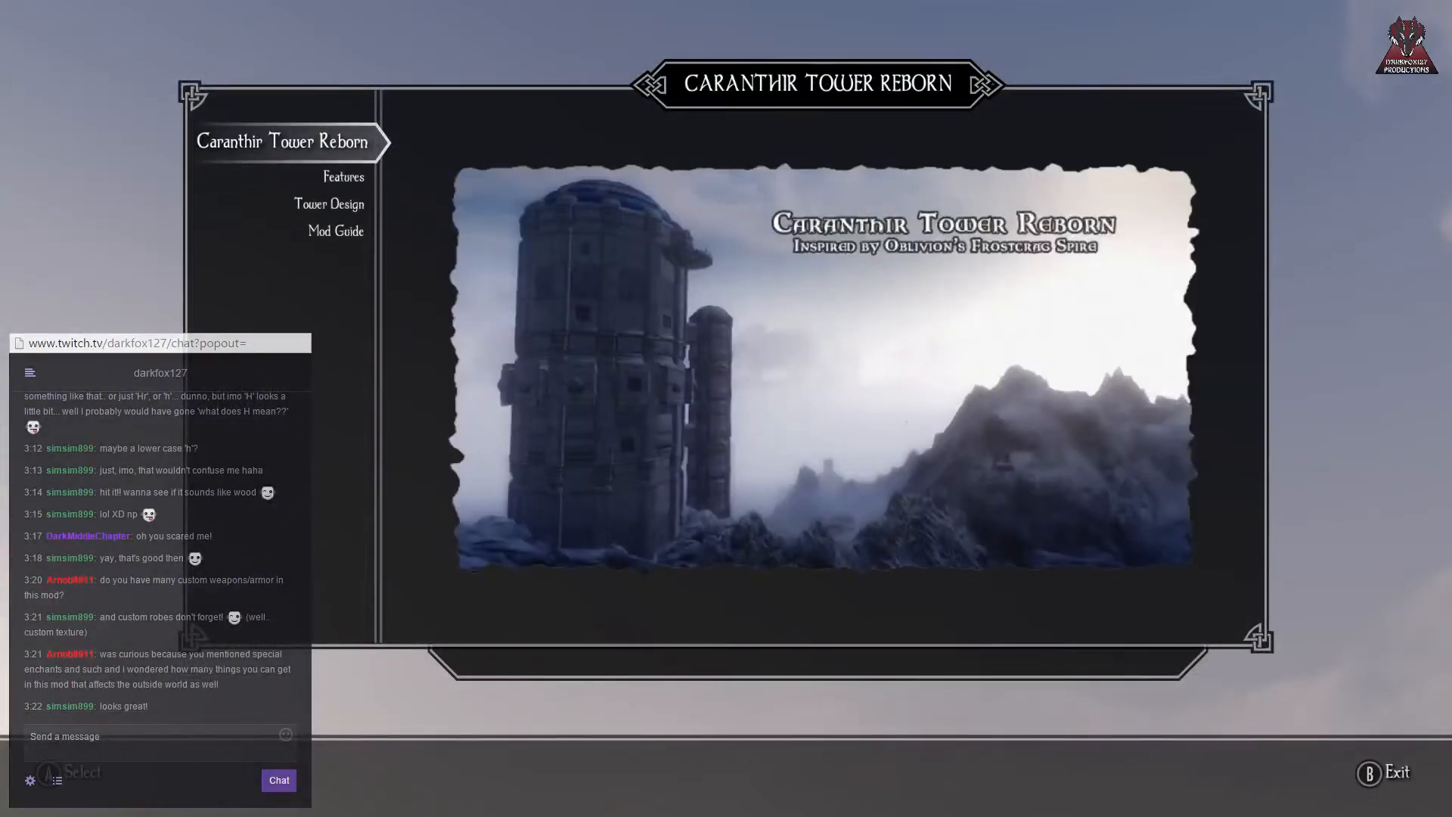
key(Down)
key(Return)
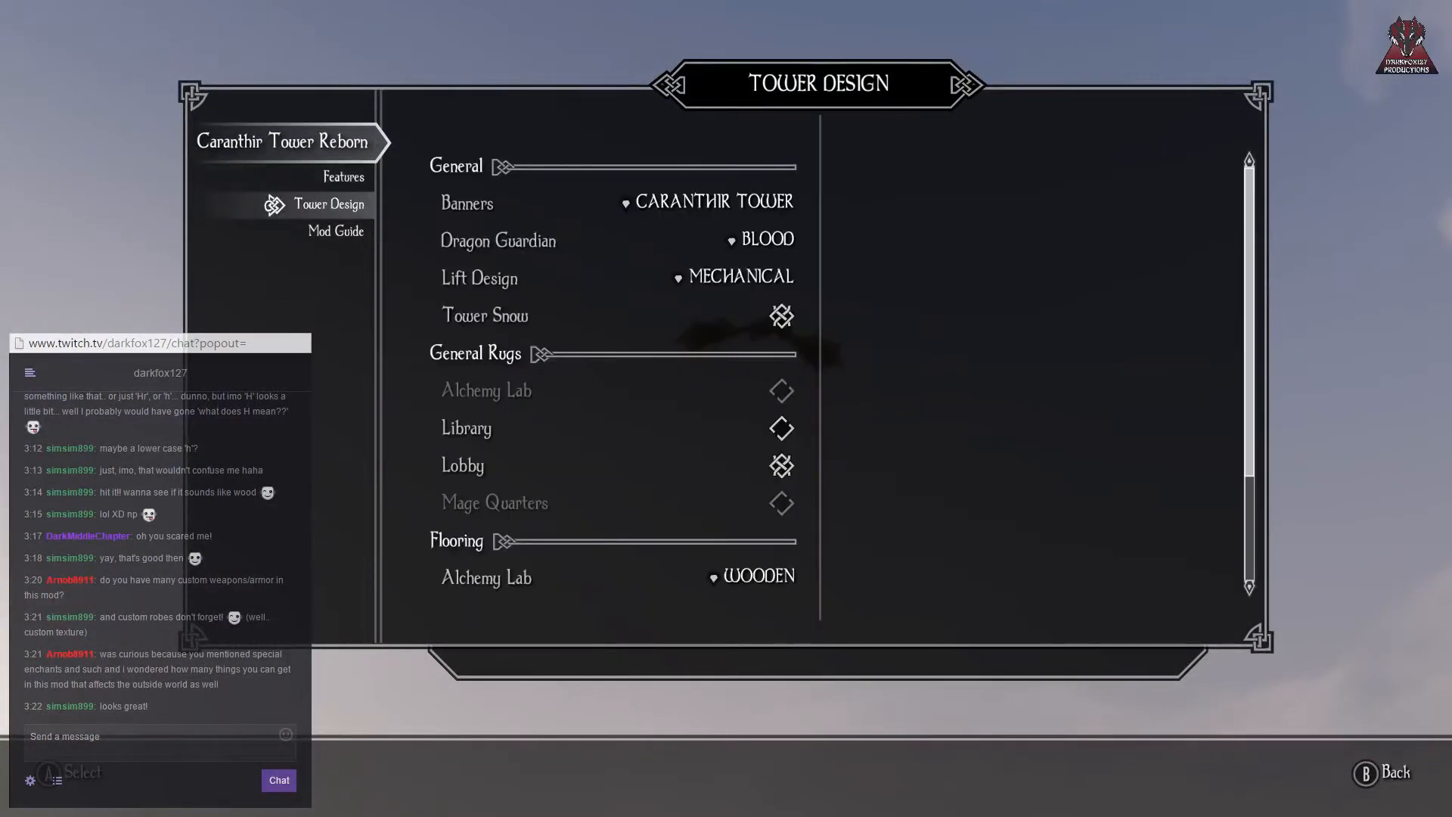
Step: Turn off Tower Snow in the general tower design options, and return to the game view
key(Right)
key(Down)
key(Down)
key(Down)
key(Down)
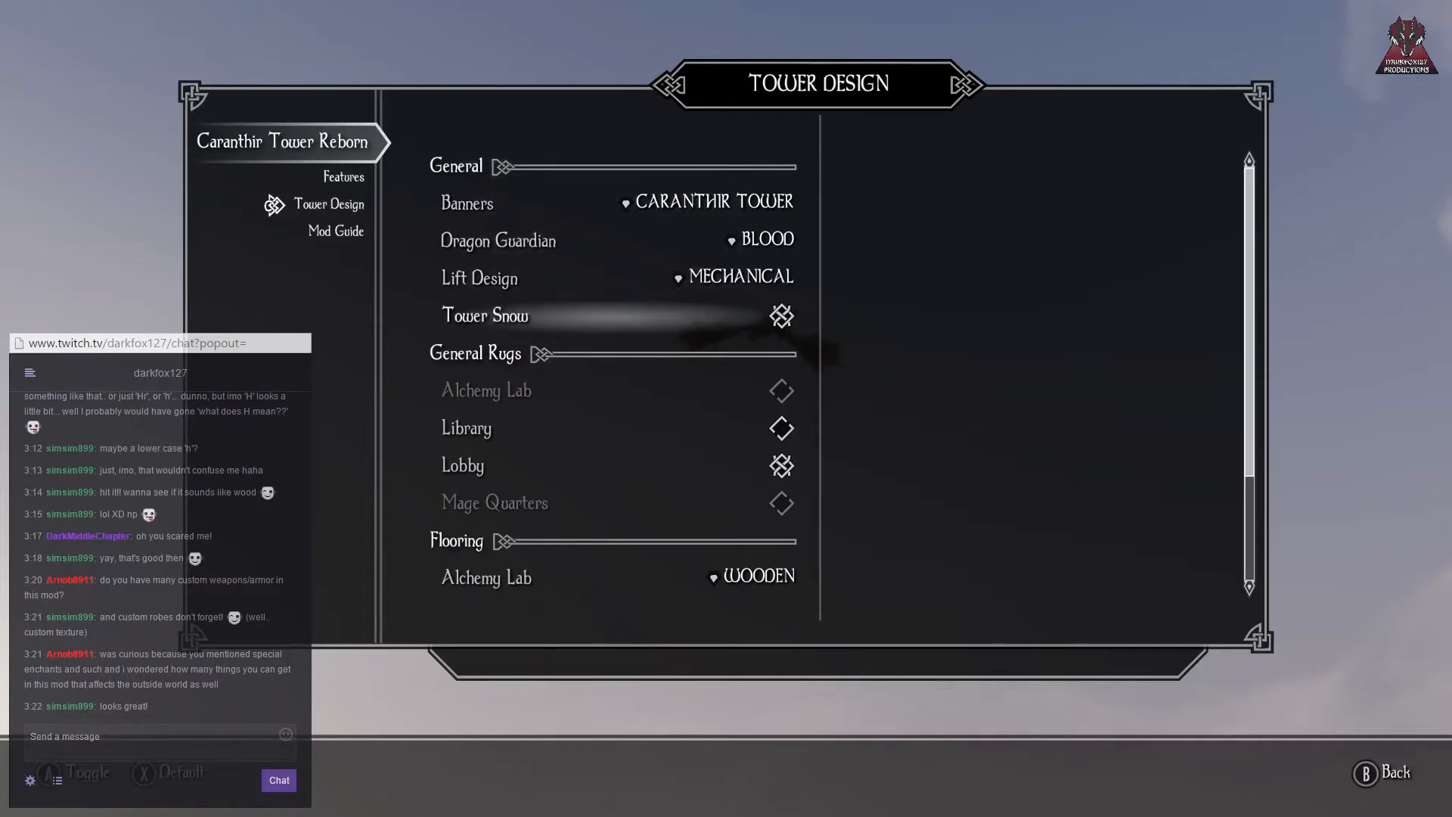
key(Return)
key(Return)
key(Escape)
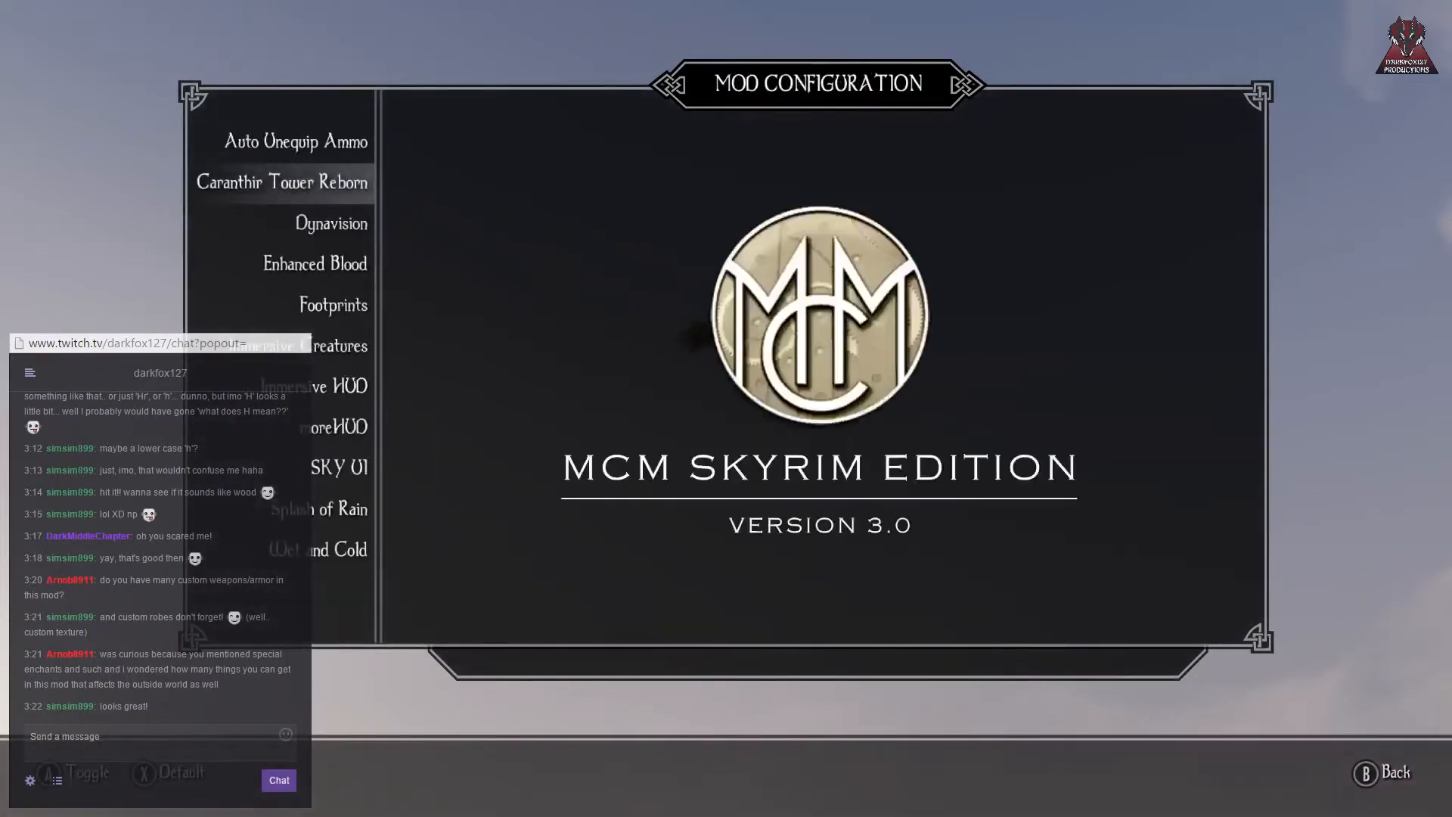
key(Escape)
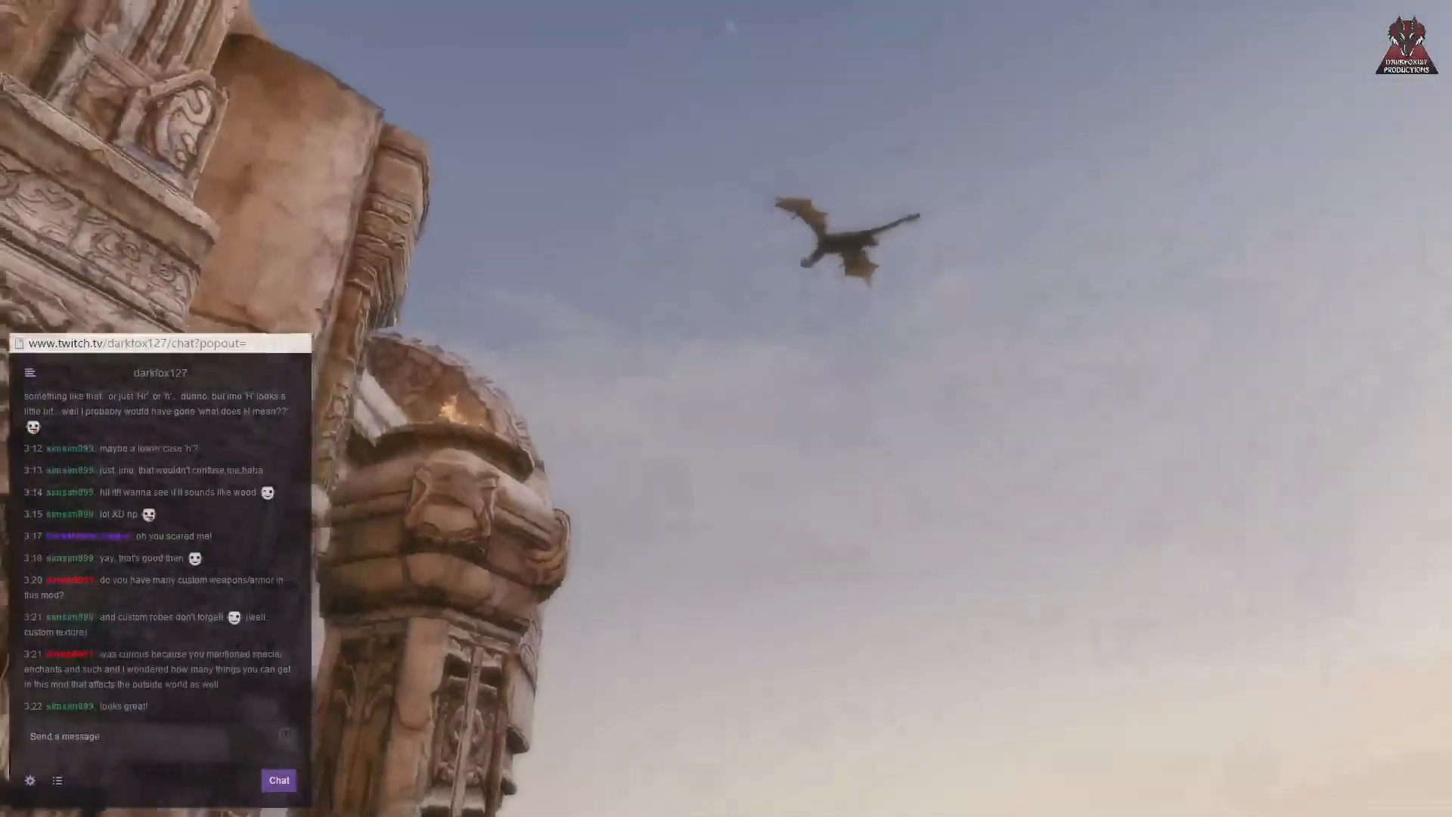
Step: Reopen the Tower Design settings for Caranthir Tower Reborn from the mod configuration list
key(Escape)
key(Down)
key(Return)
key(Down)
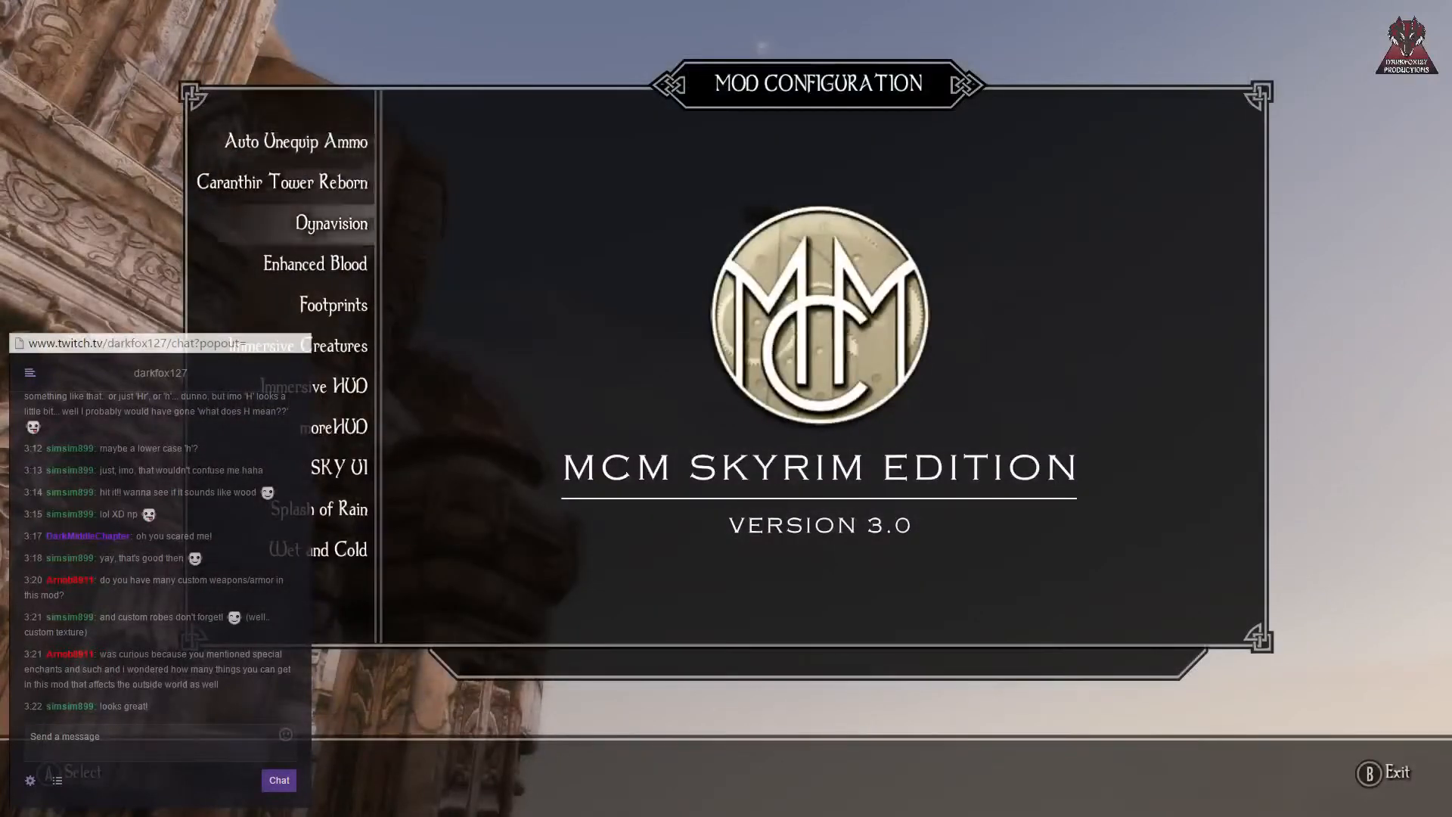
key(Return)
key(Down)
key(Return)
key(Down)
key(Down)
key(Down)
key(Return)
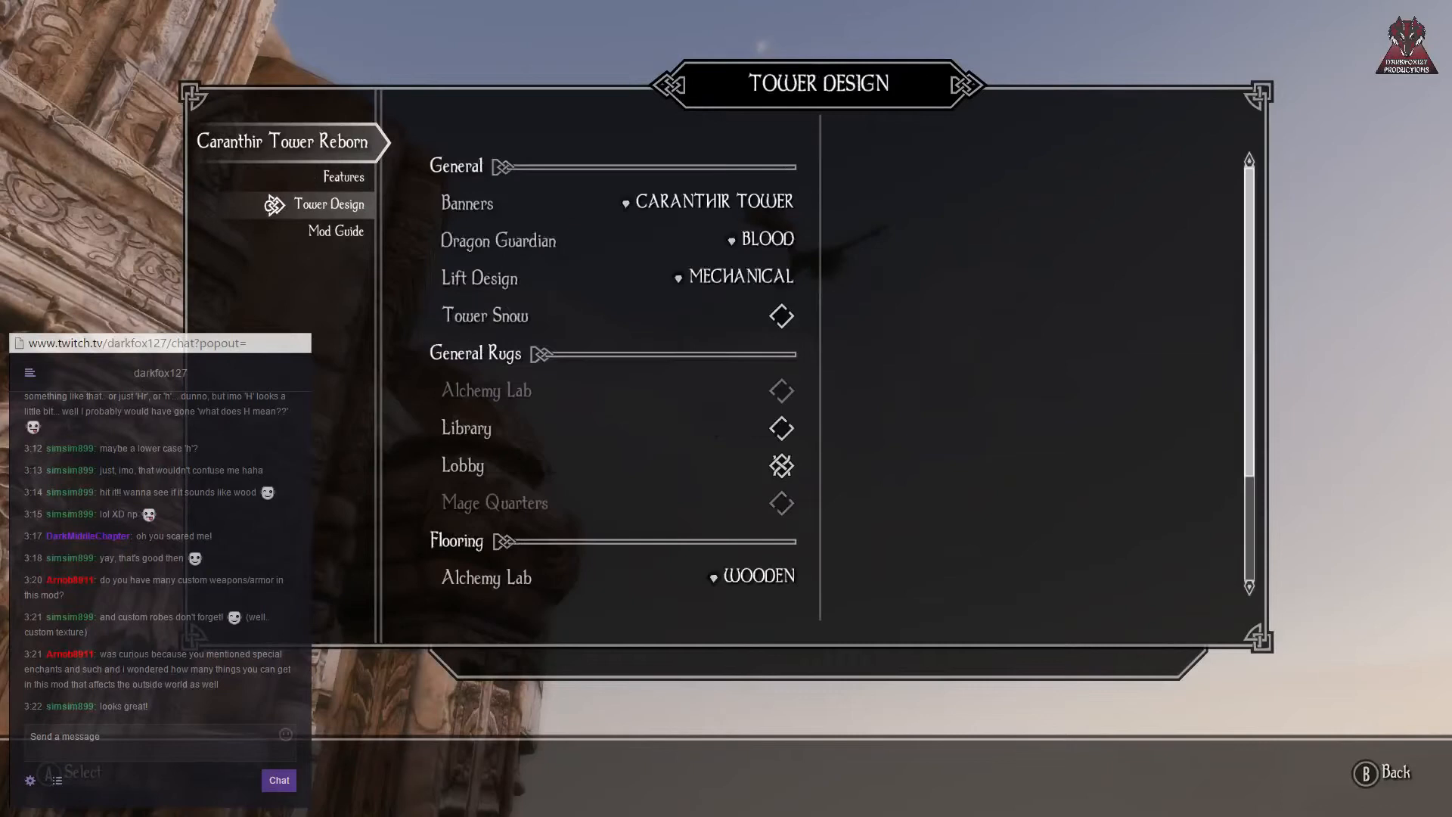
Step: Turn on Tower Snow in the general tower design options, acknowledge the notice, and return to the game view
key(Return)
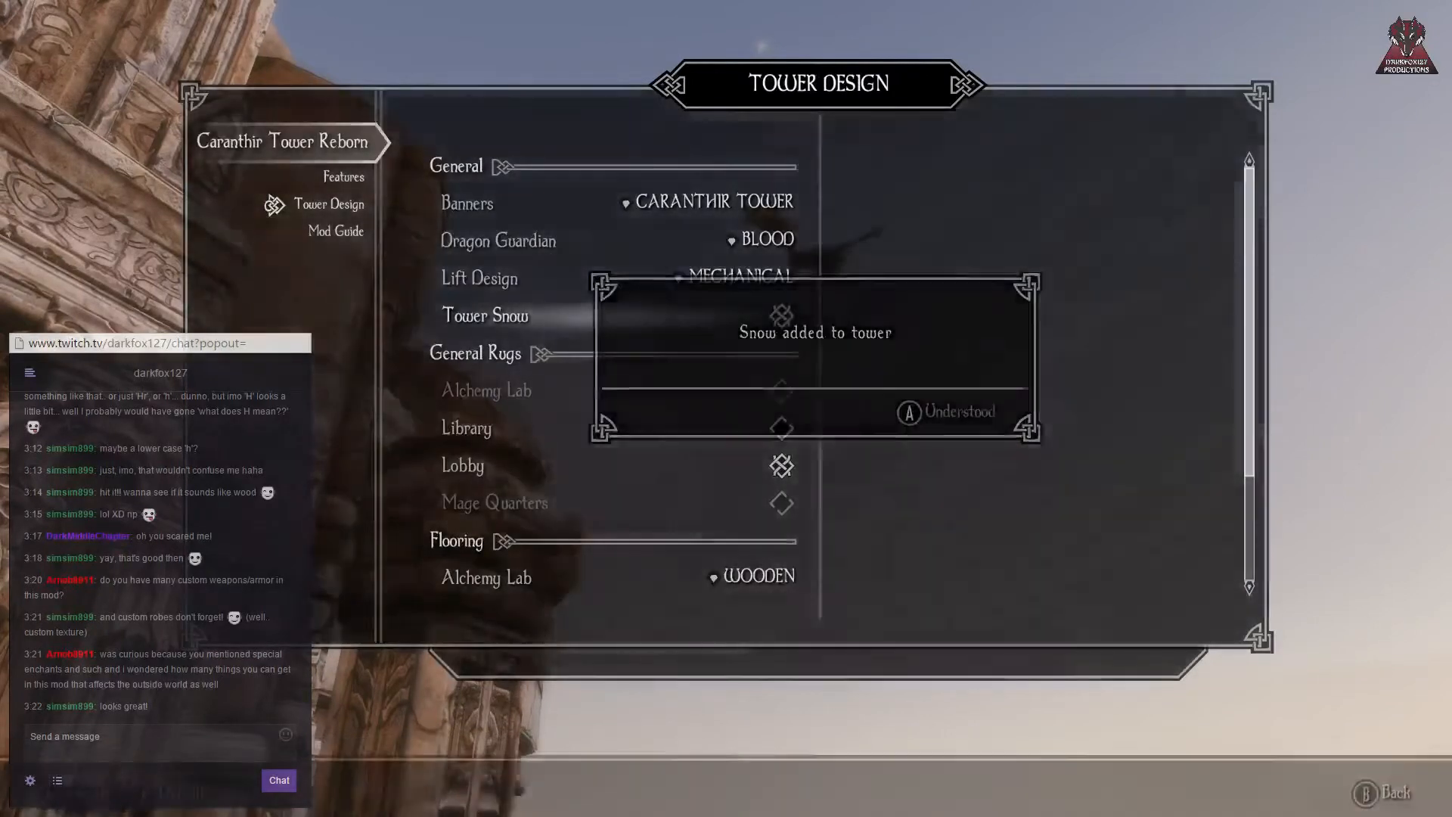
key(Return)
key(Down)
key(Down)
key(Down)
key(Down)
key(Escape)
key(Escape)
key(Escape)
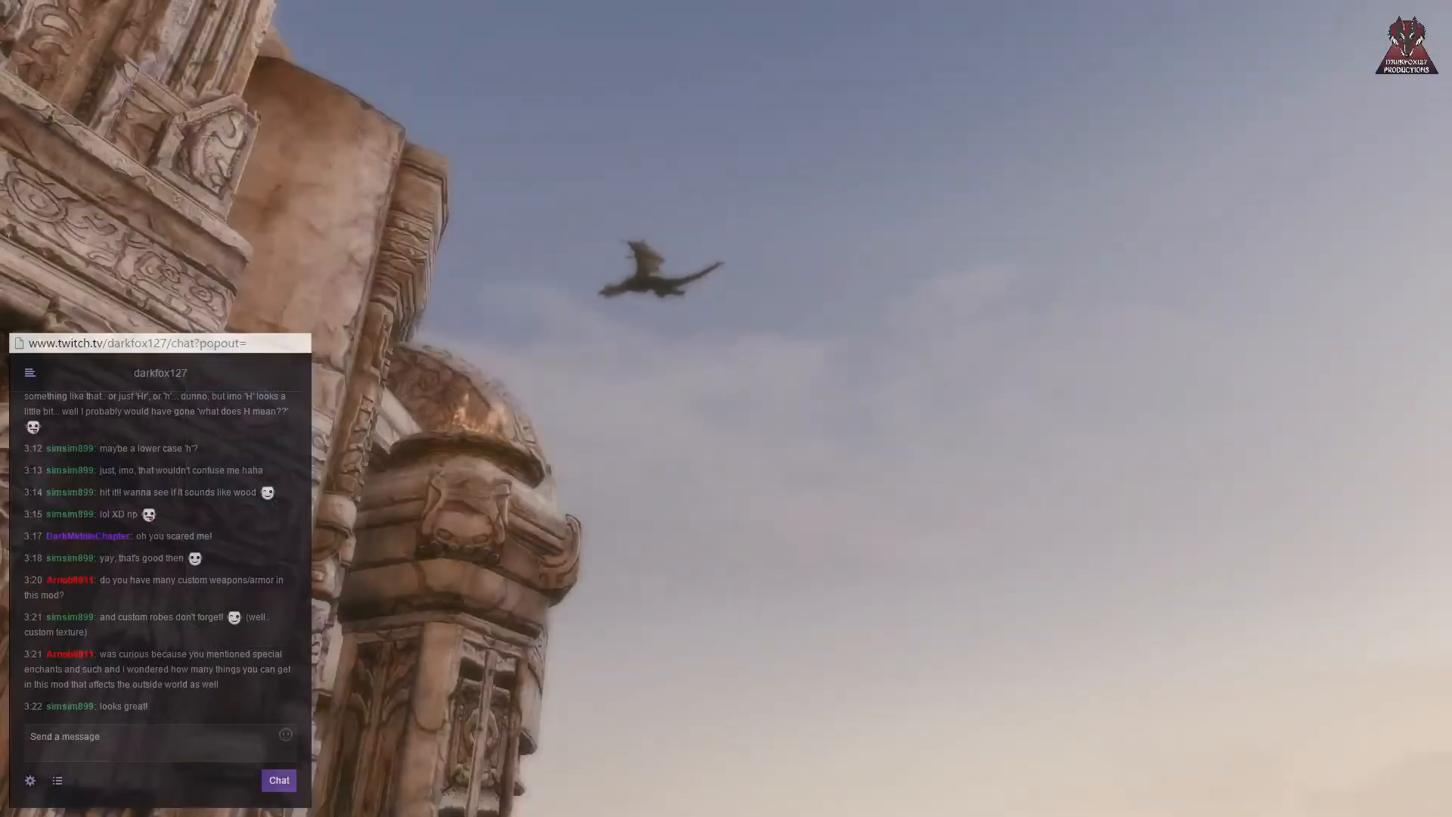
Step: Reopen the Caranthir Tower Reborn mod configuration and go to its Tower Design page
key(j)
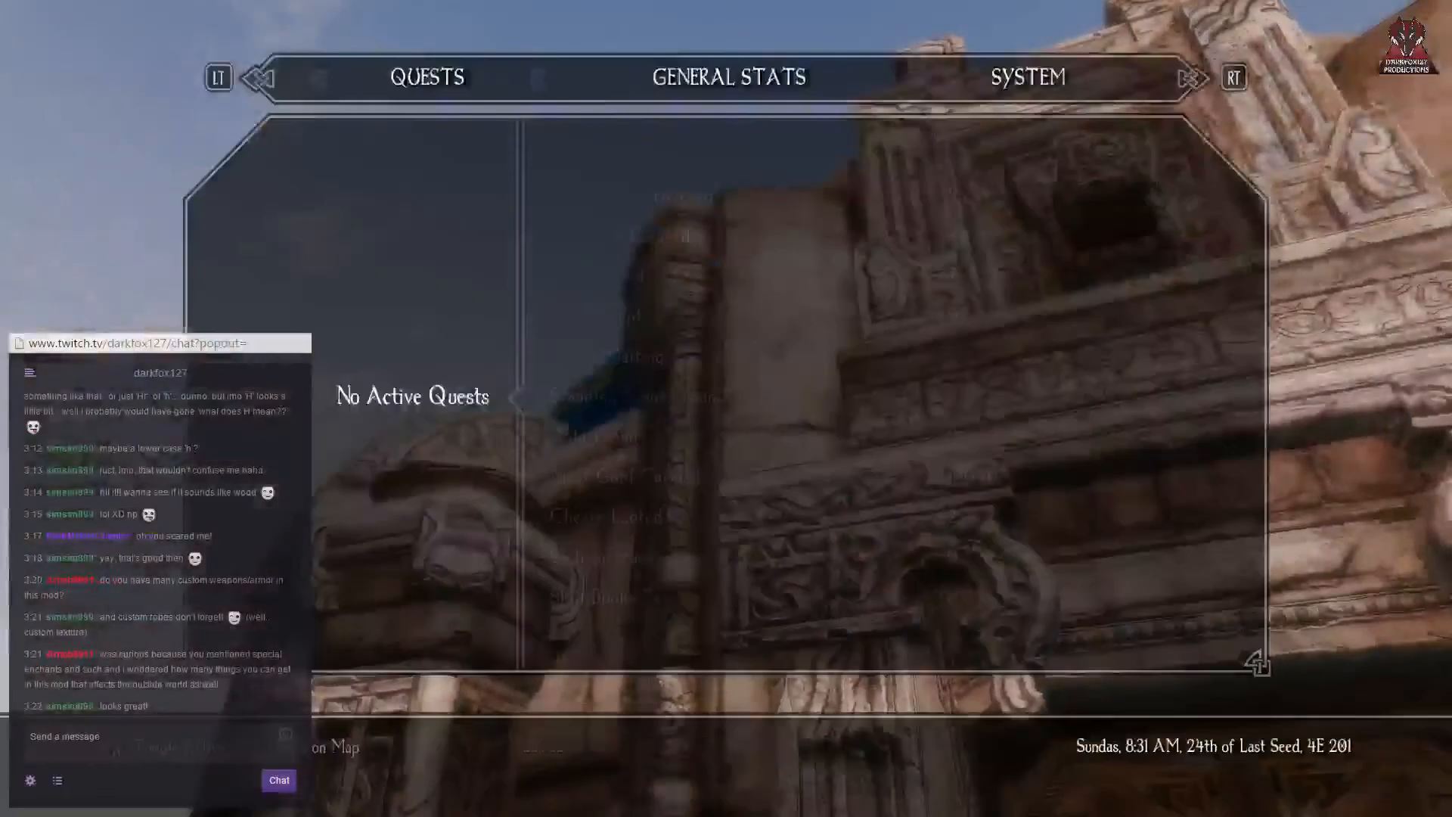
key(Right)
key(Down)
key(Down)
key(Down)
key(Down)
key(Return)
key(Down)
key(Return)
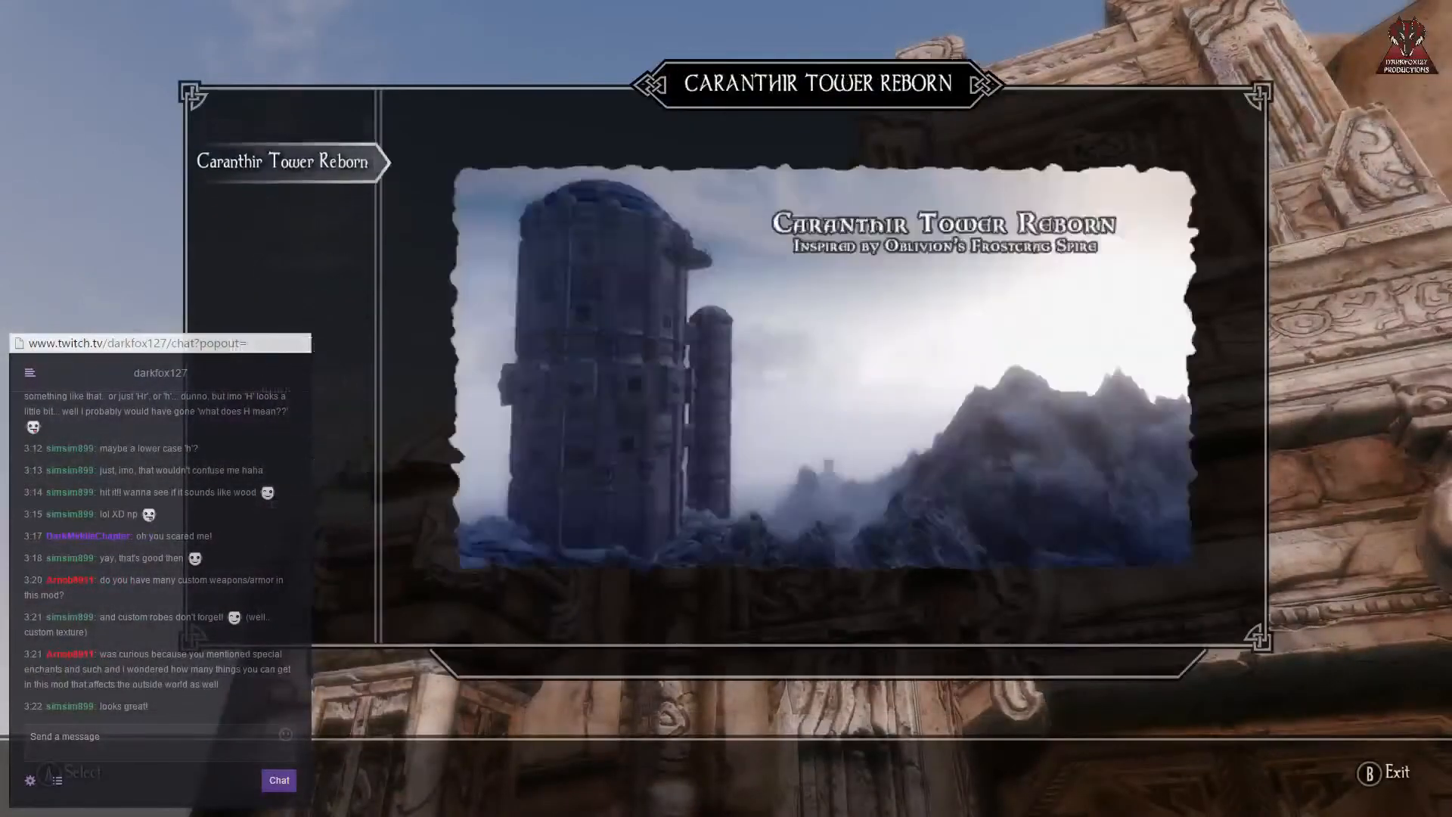
key(Down)
key(Return)
key(Tab)
key(Down)
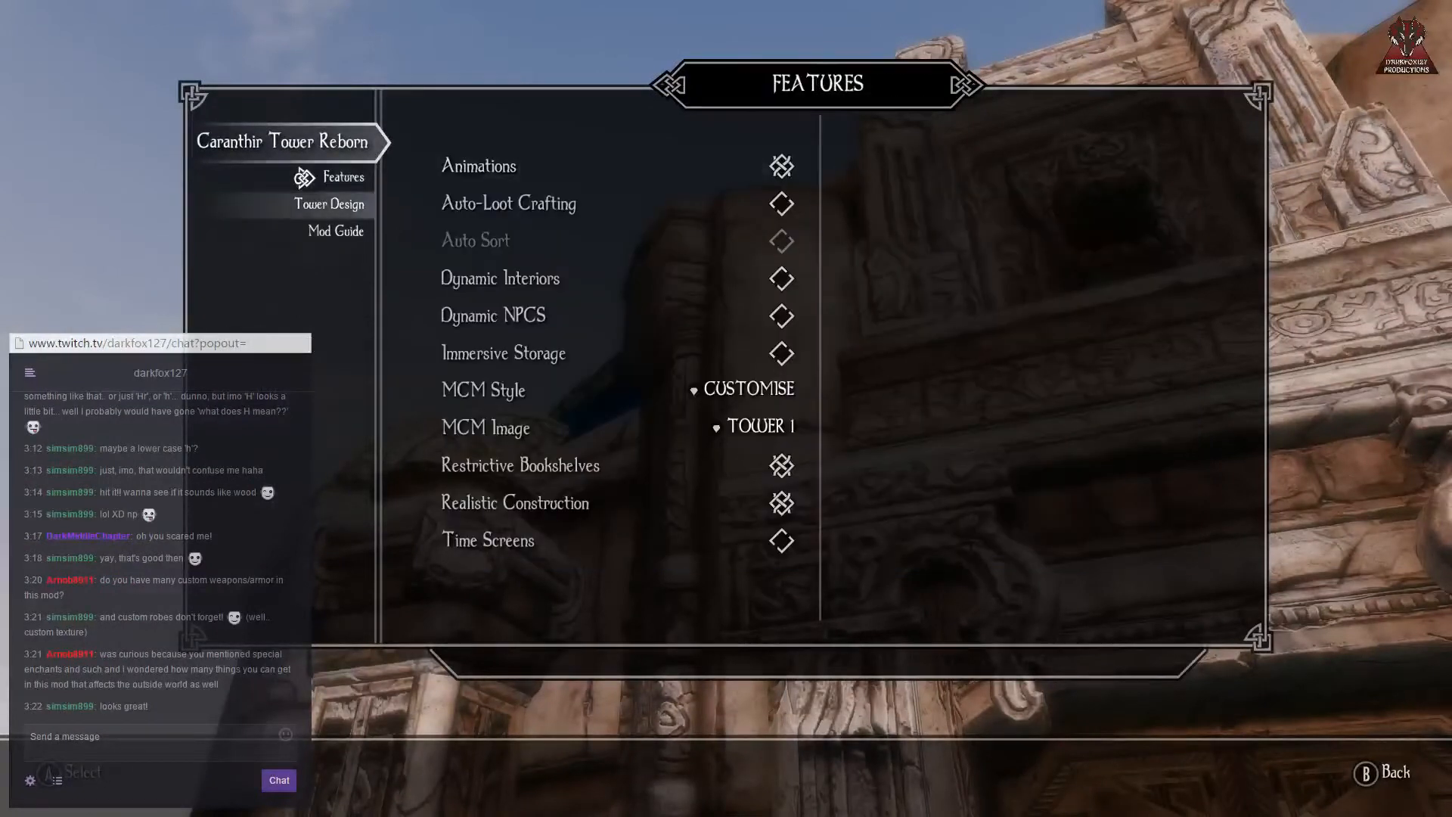
key(Return)
Step: Set the Dragon Guardian to Forest, and return to the game view
key(Down)
key(Down)
key(Down)
key(Up)
key(Down)
key(Up)
key(Return)
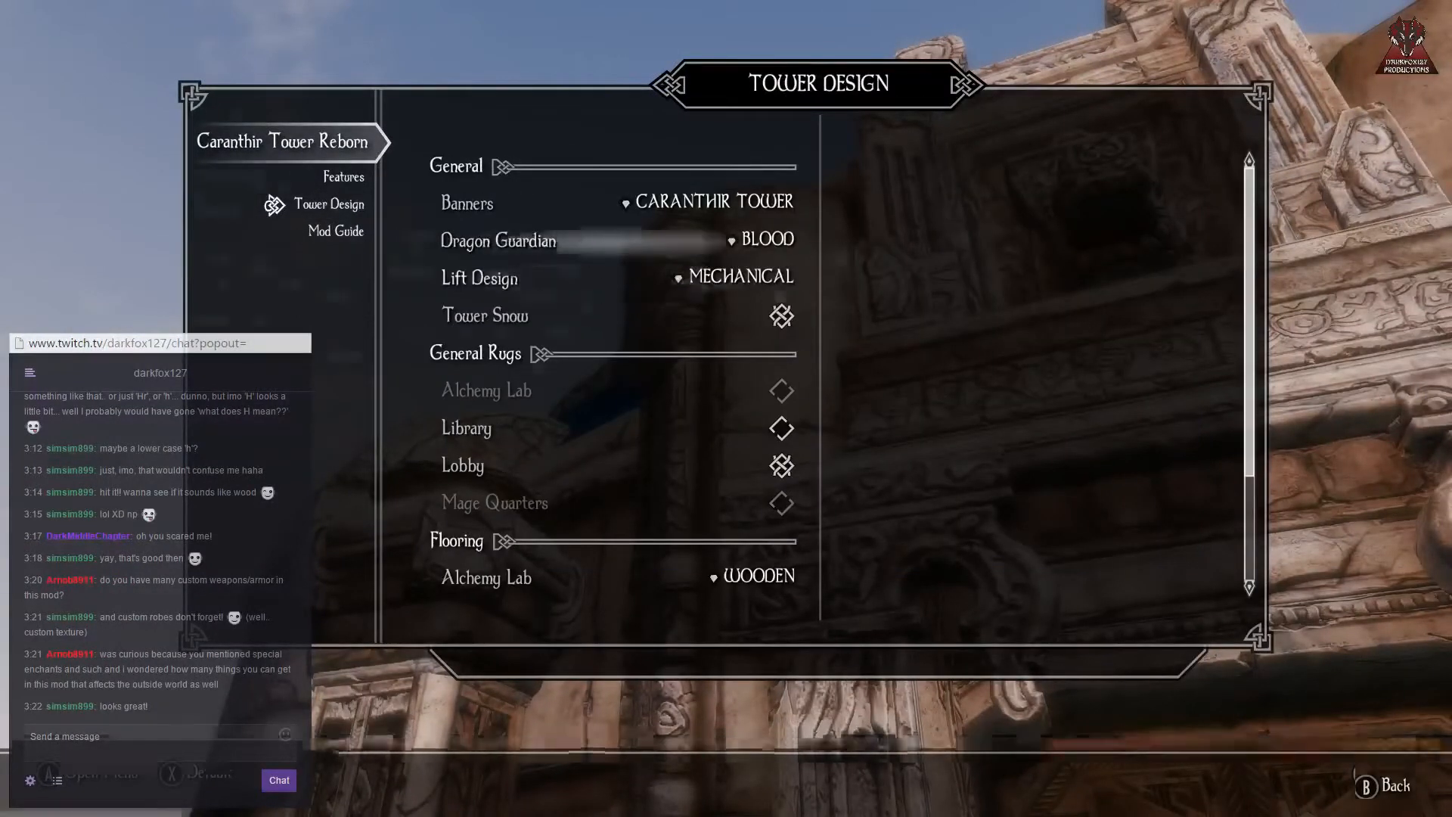
key(Down)
key(Return)
key(Tab)
key(Return)
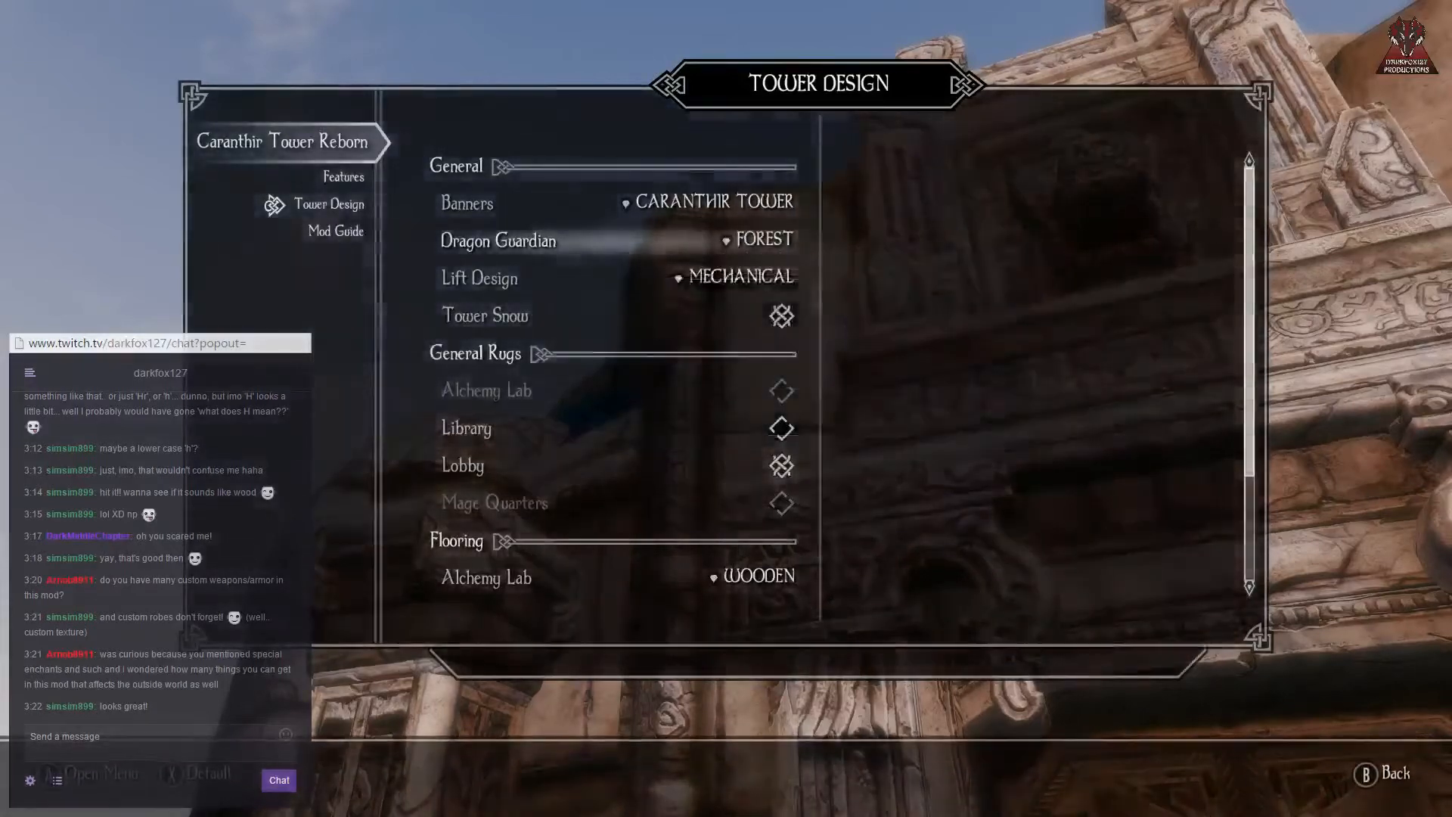
key(Tab)
key(Tab)
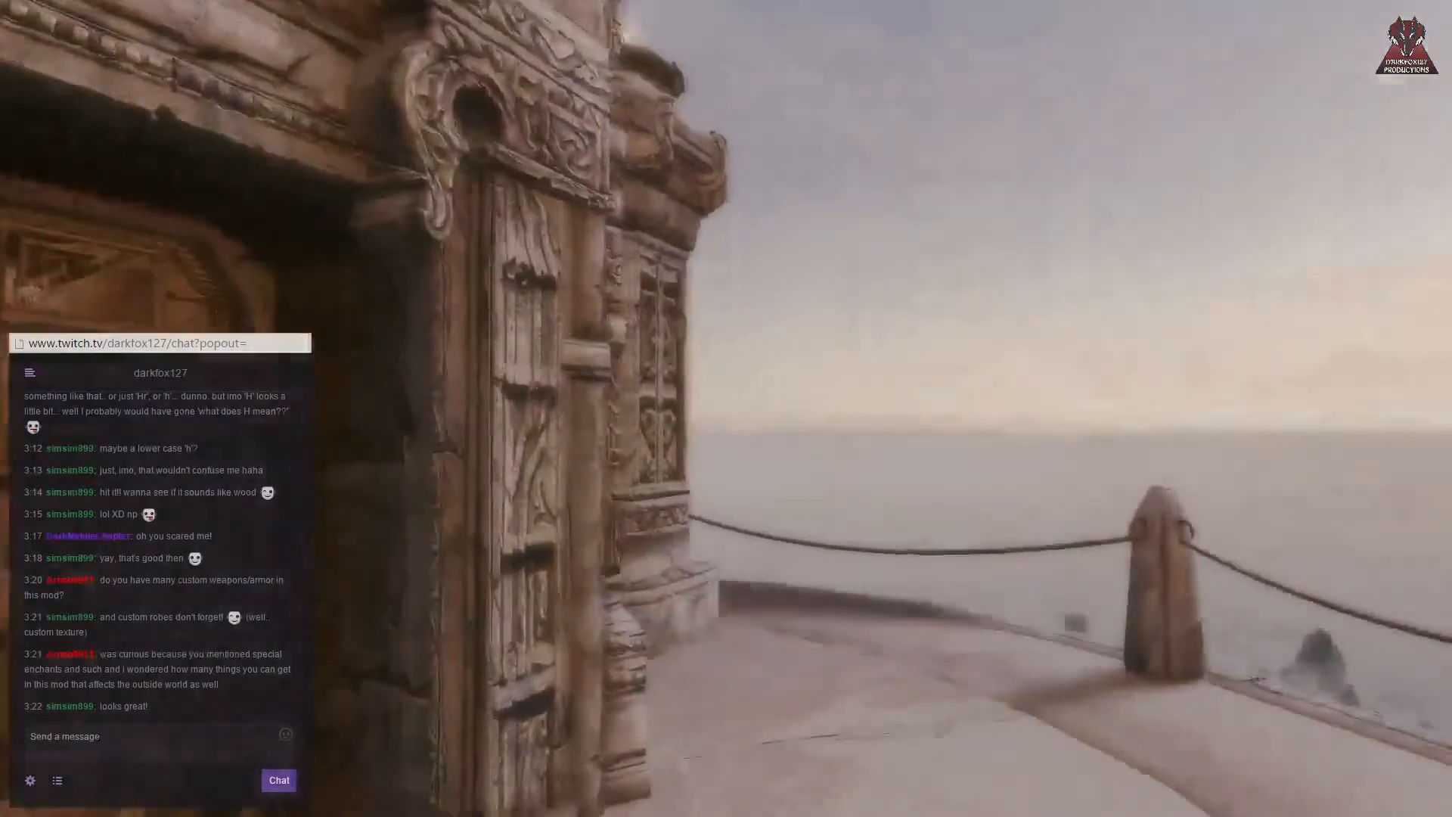
Step: Wait 13 hours beside the tower to pass from morning into night
key(t)
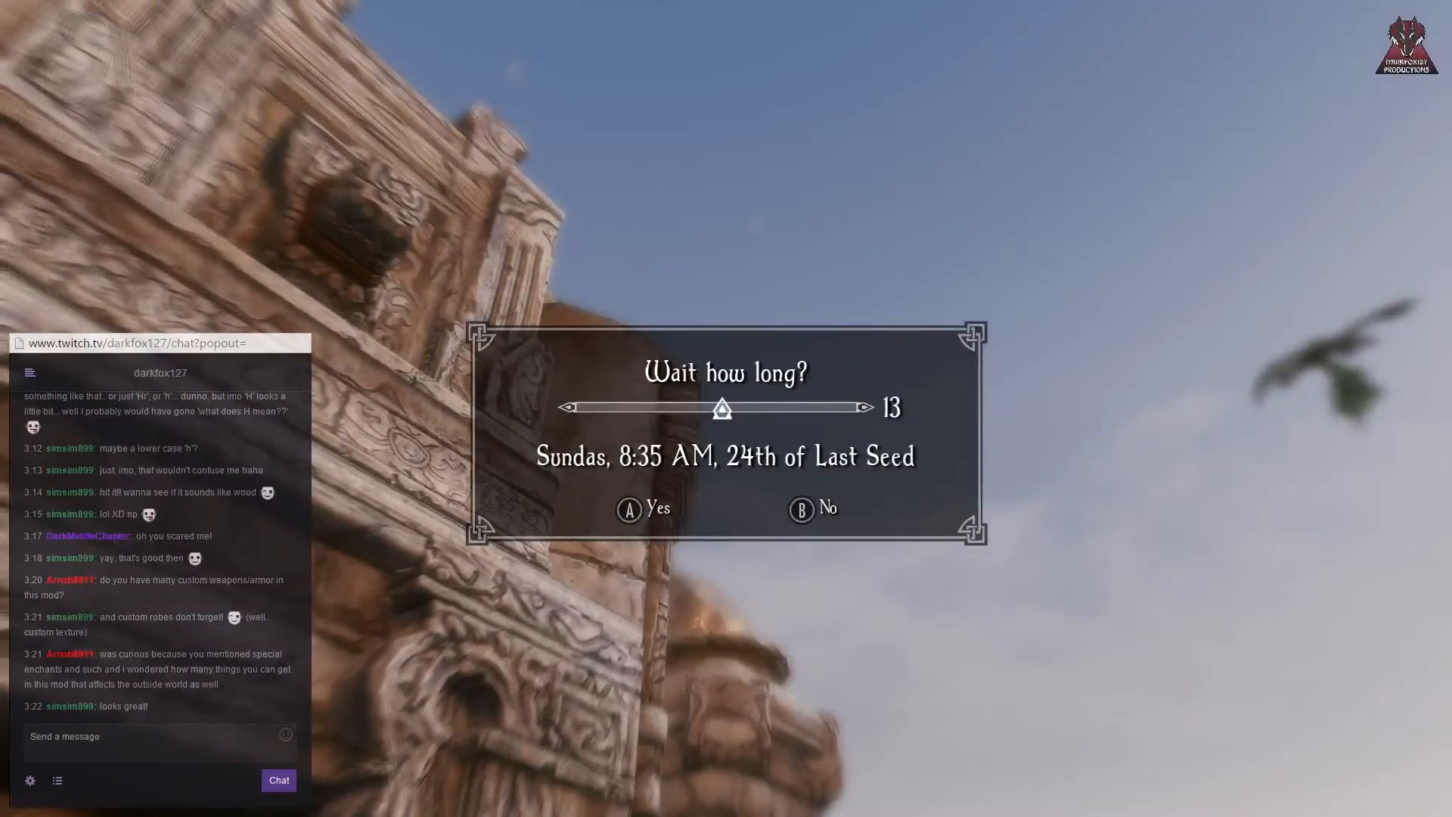
key(Left)
key(Left)
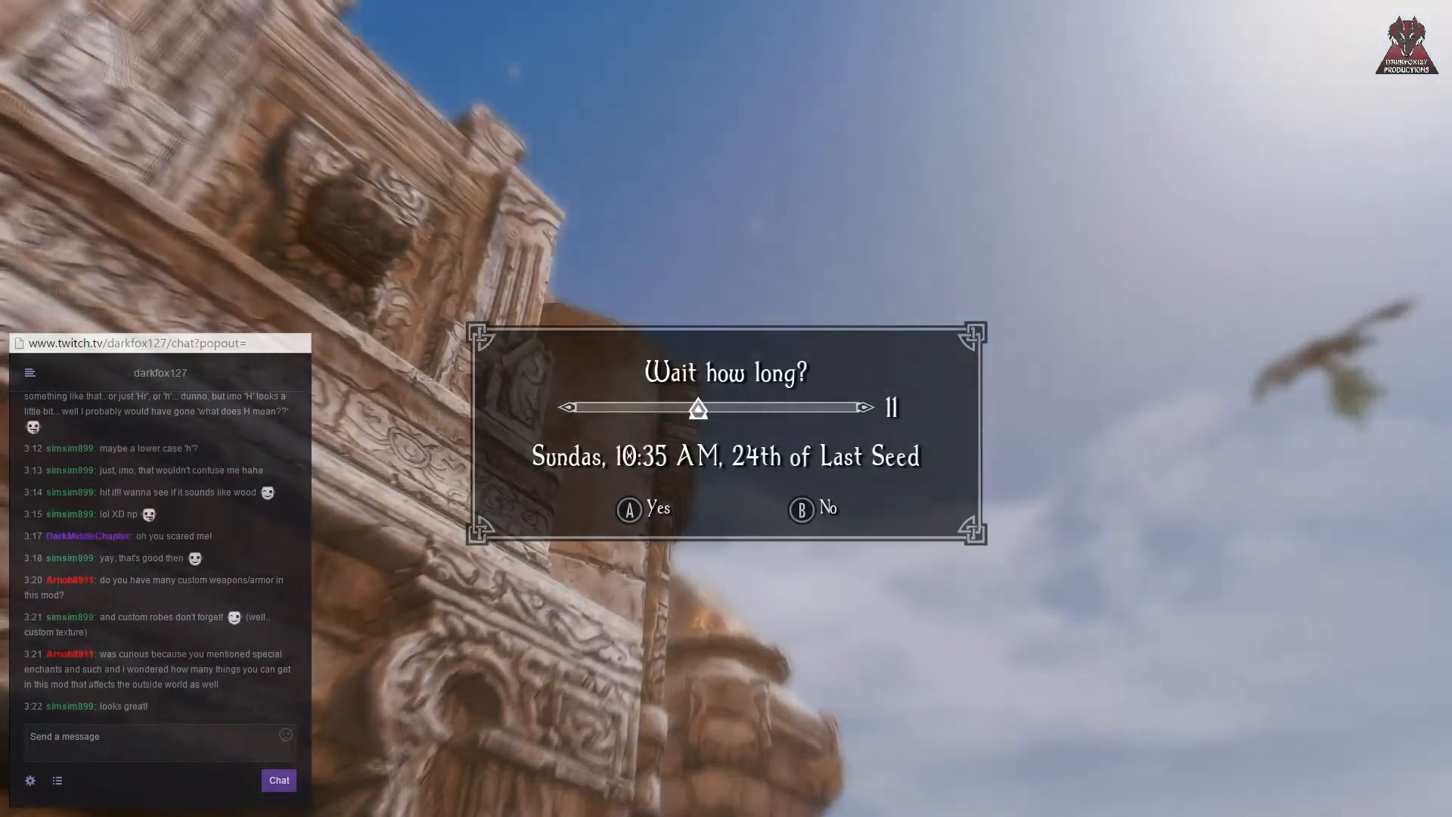
key(Left)
key(Left)
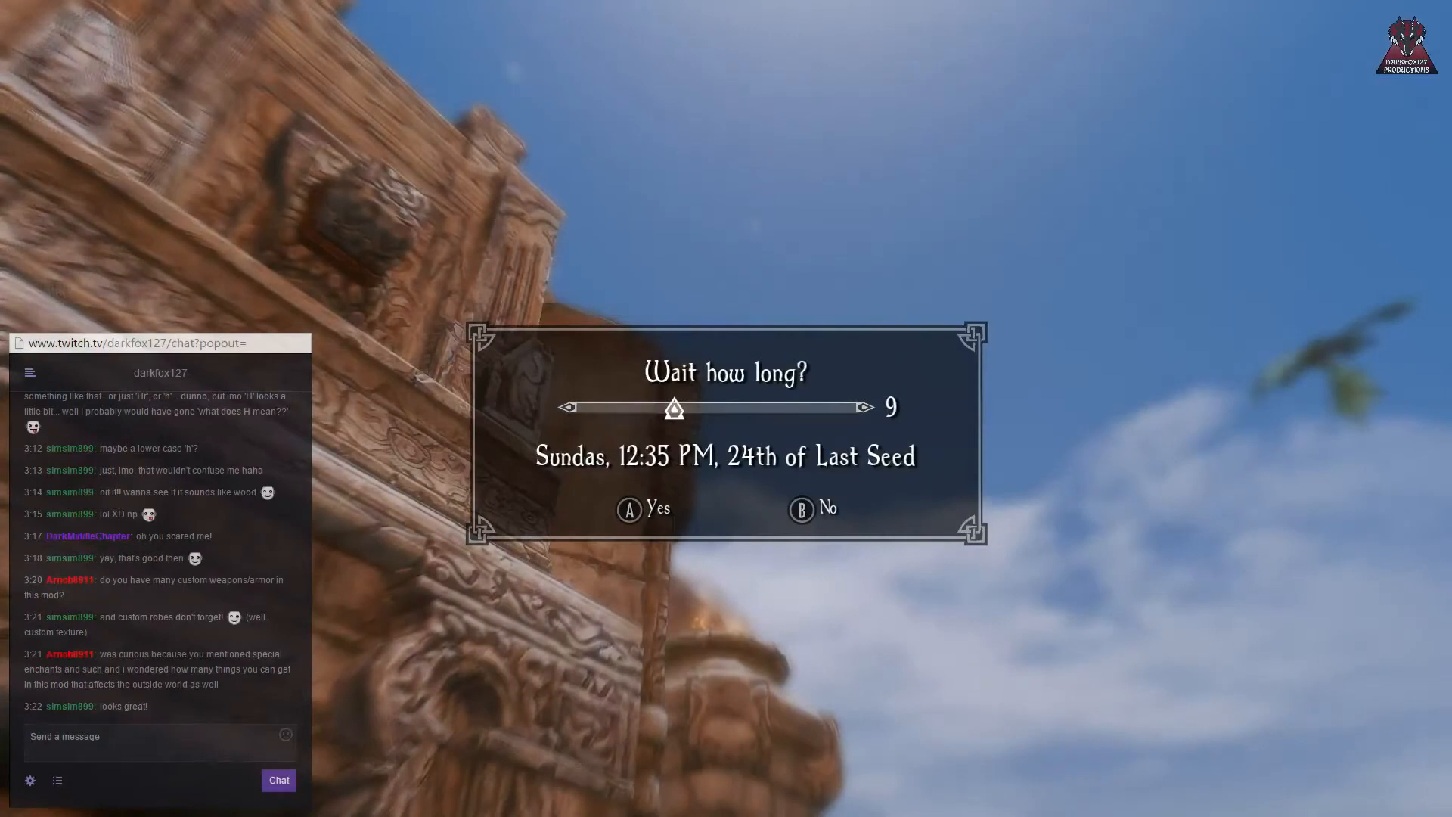
key(Left)
key(Left)
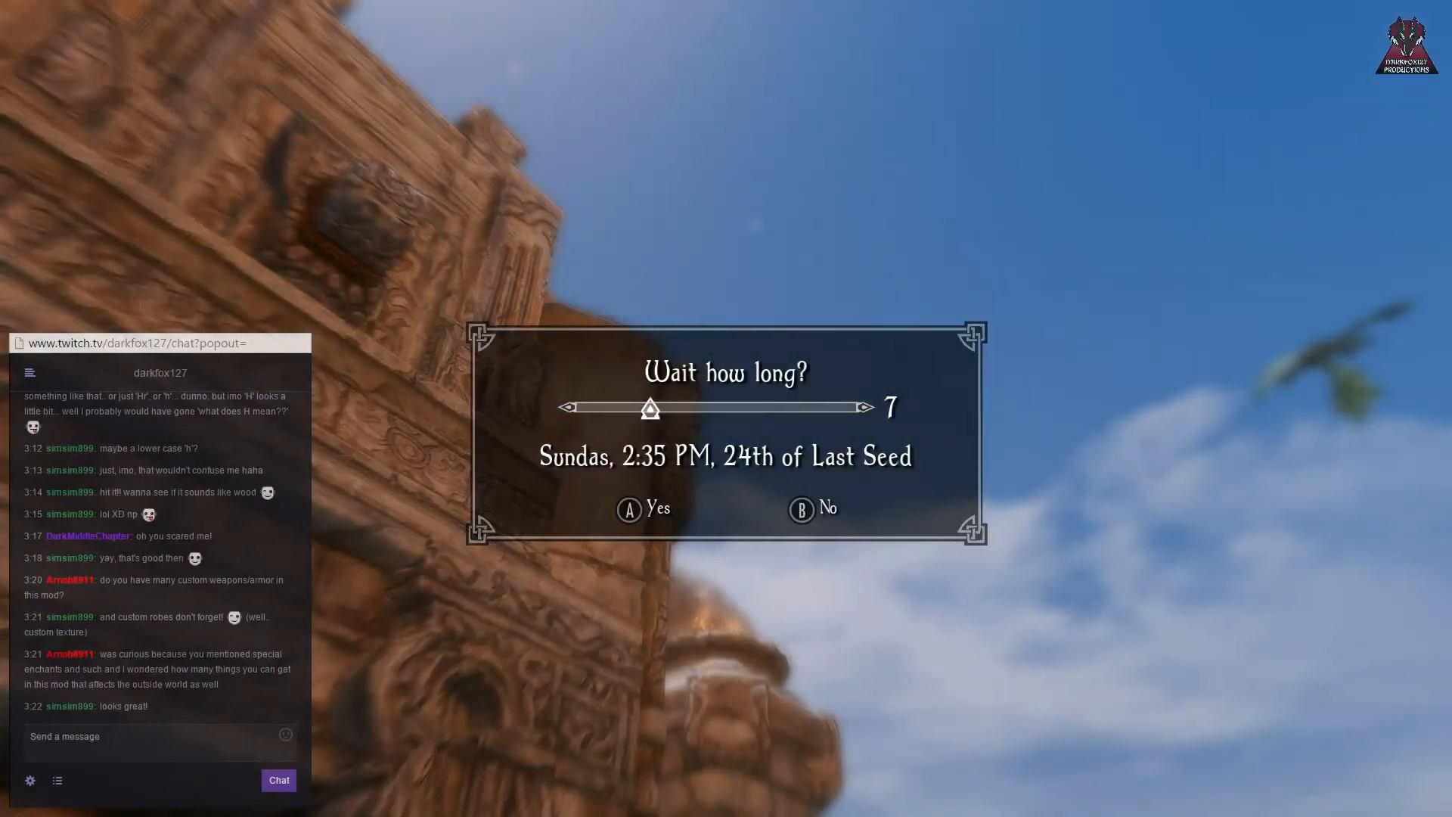
key(Left)
key(Left)
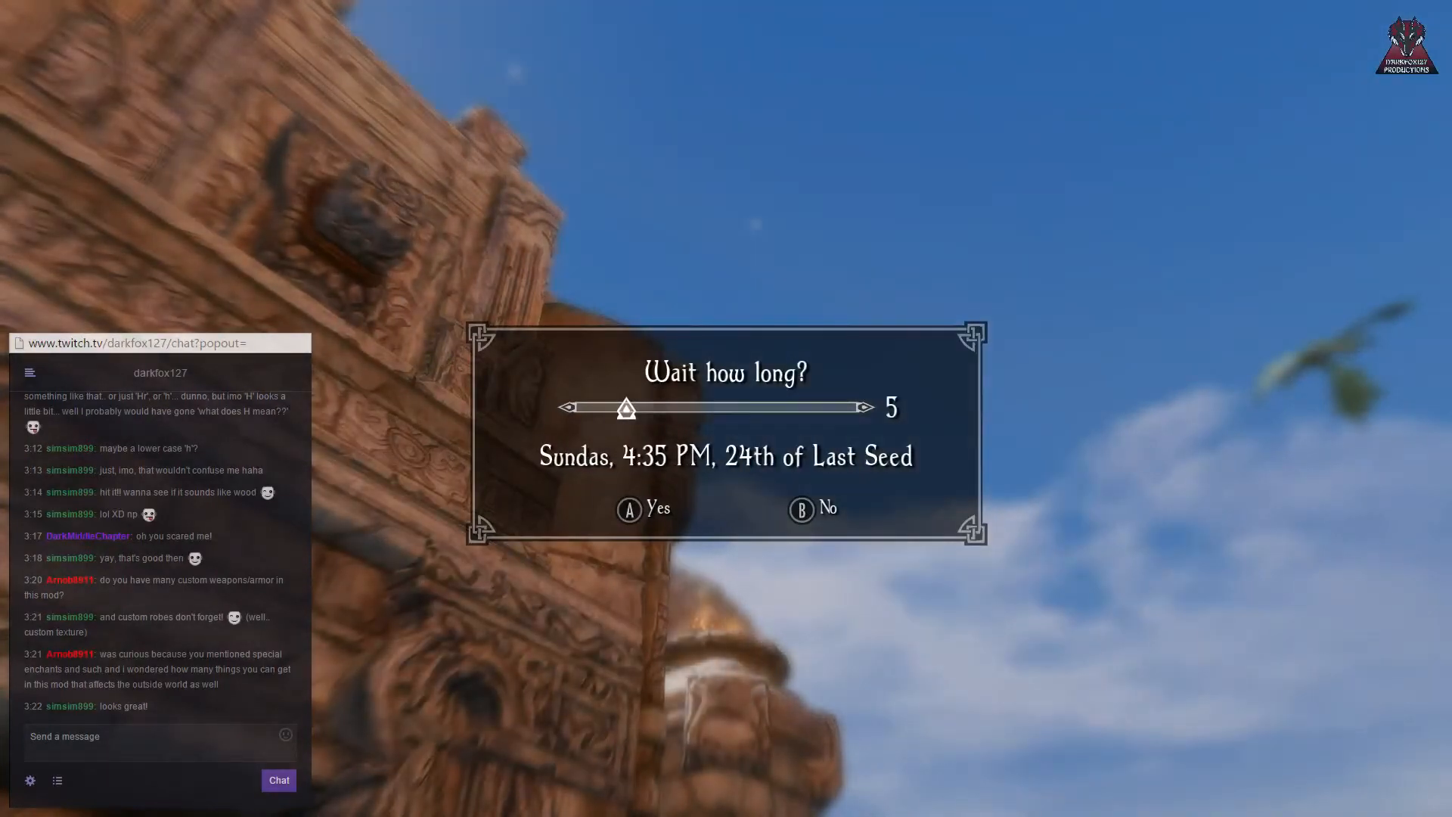
key(Left)
key(Left)
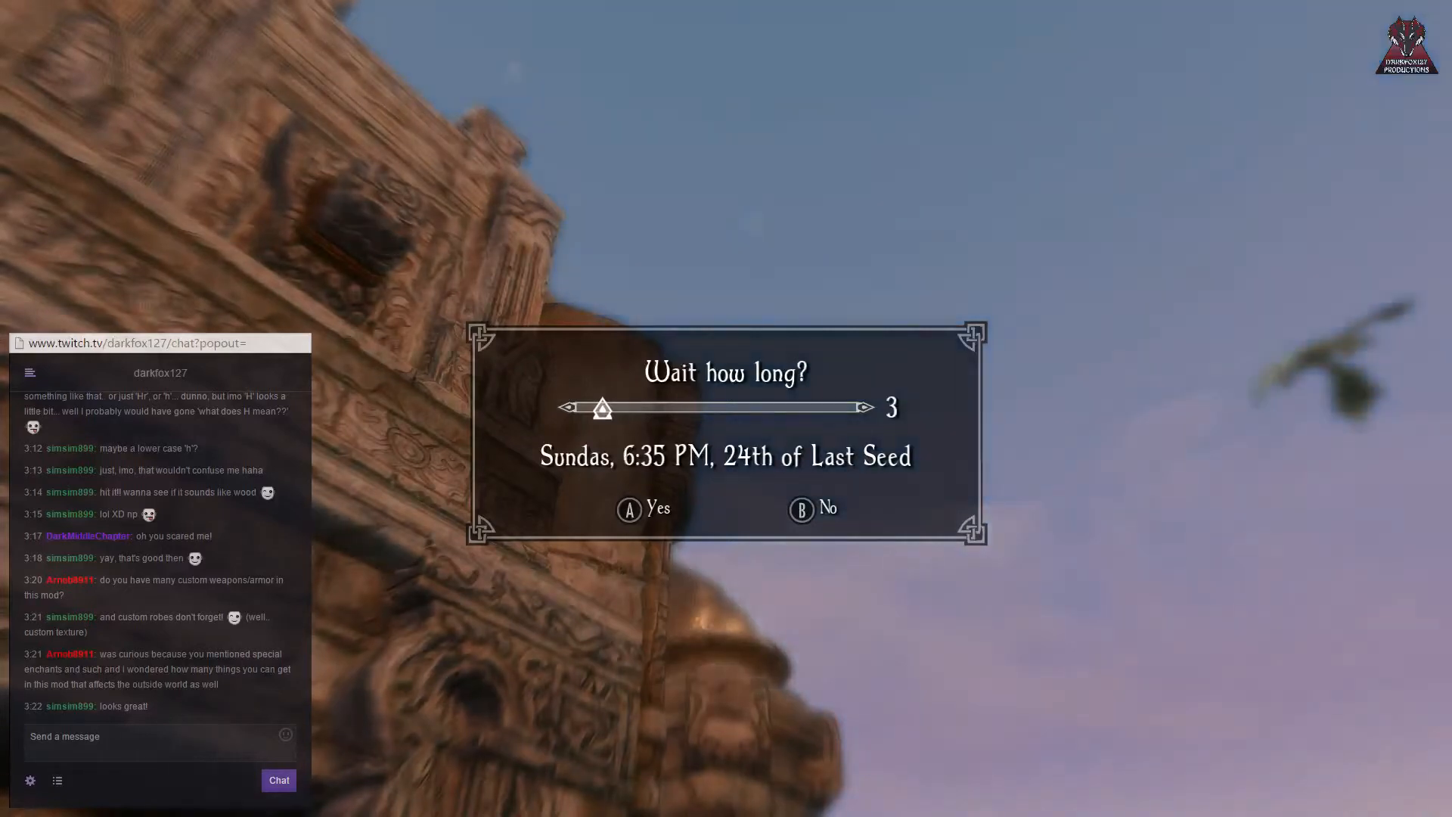
key(Left)
key(Left)
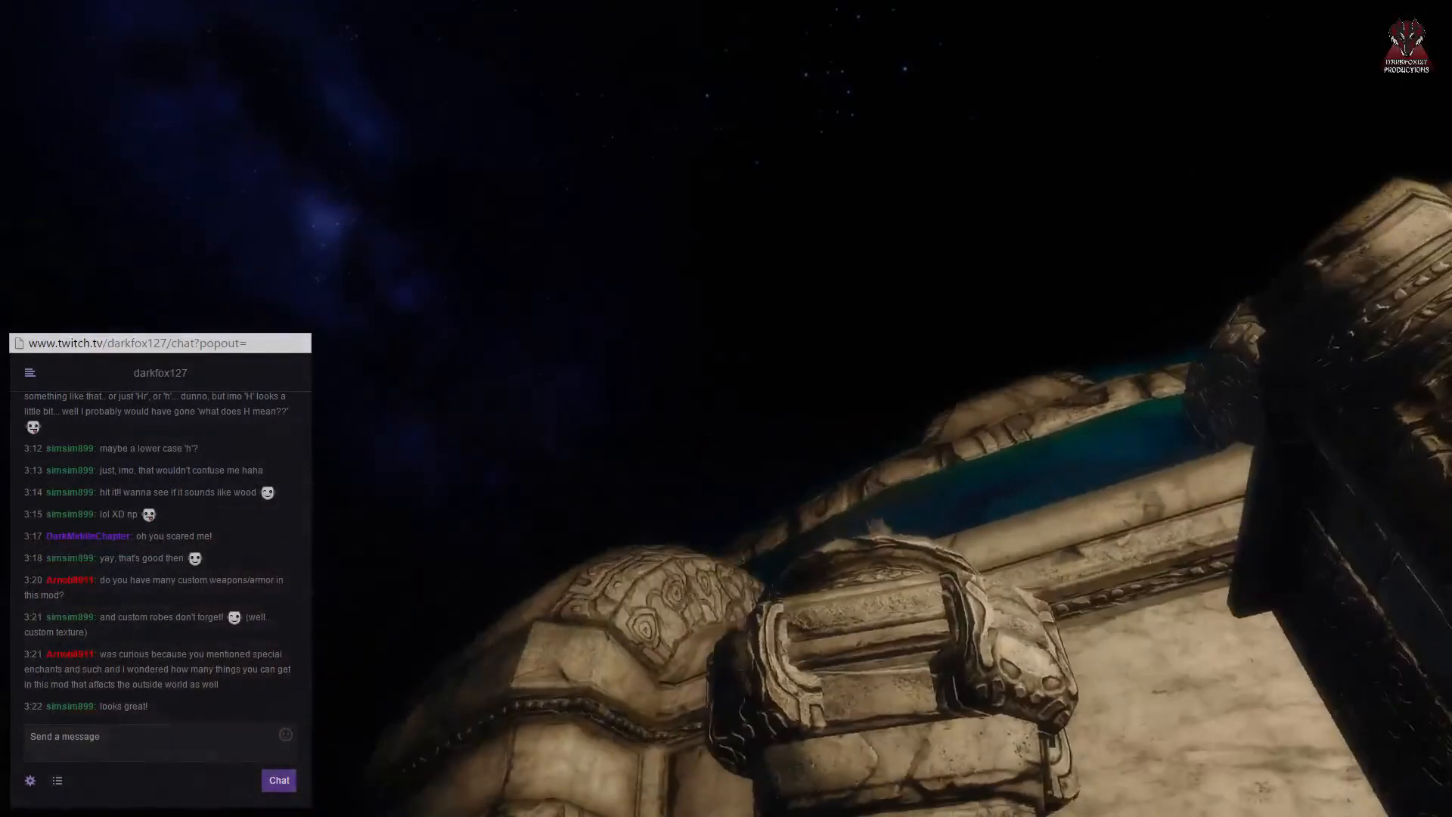
Step: Wait 1 more hour outside the tower and look up at the night sky
key(t)
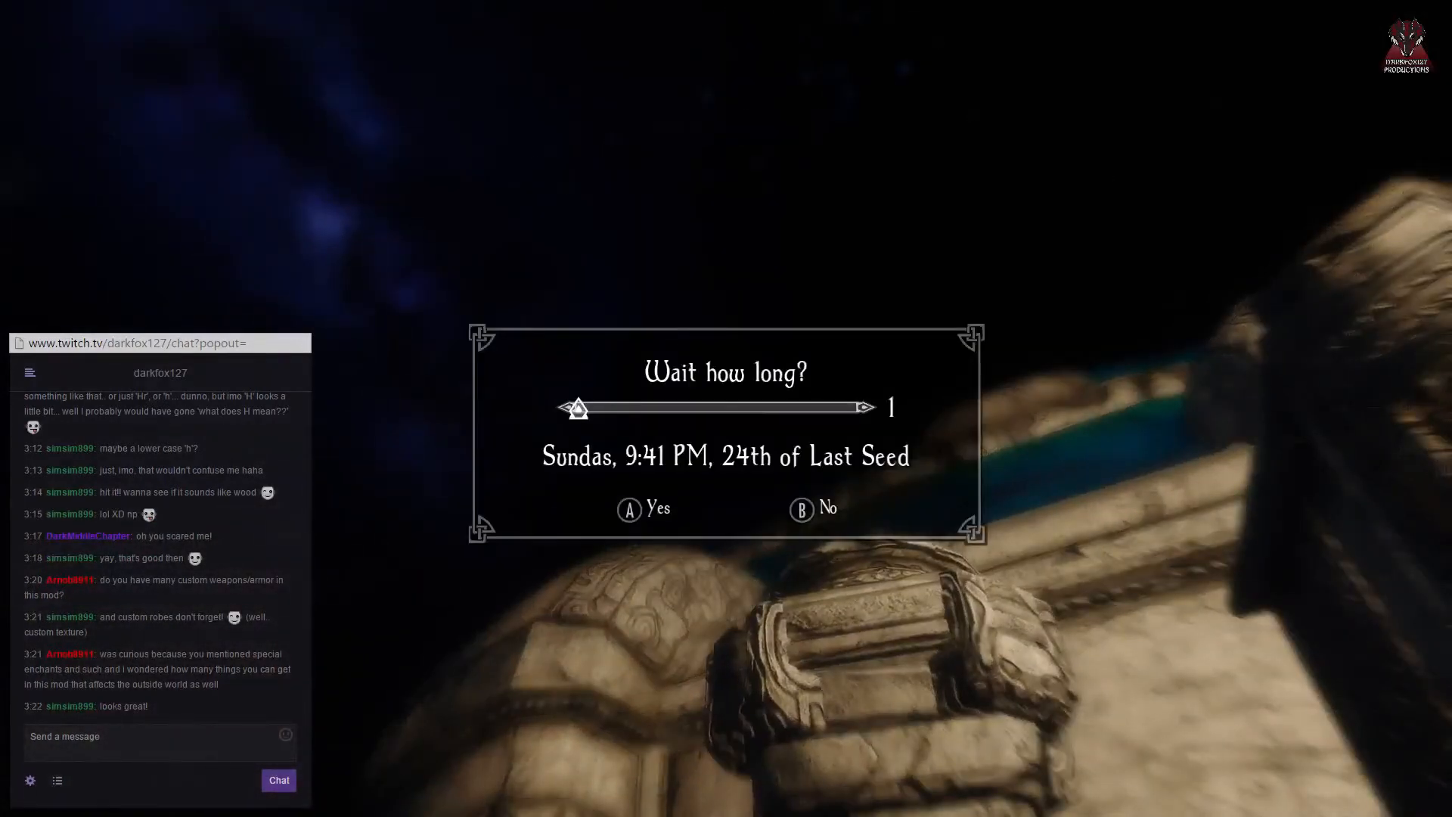
key(Return)
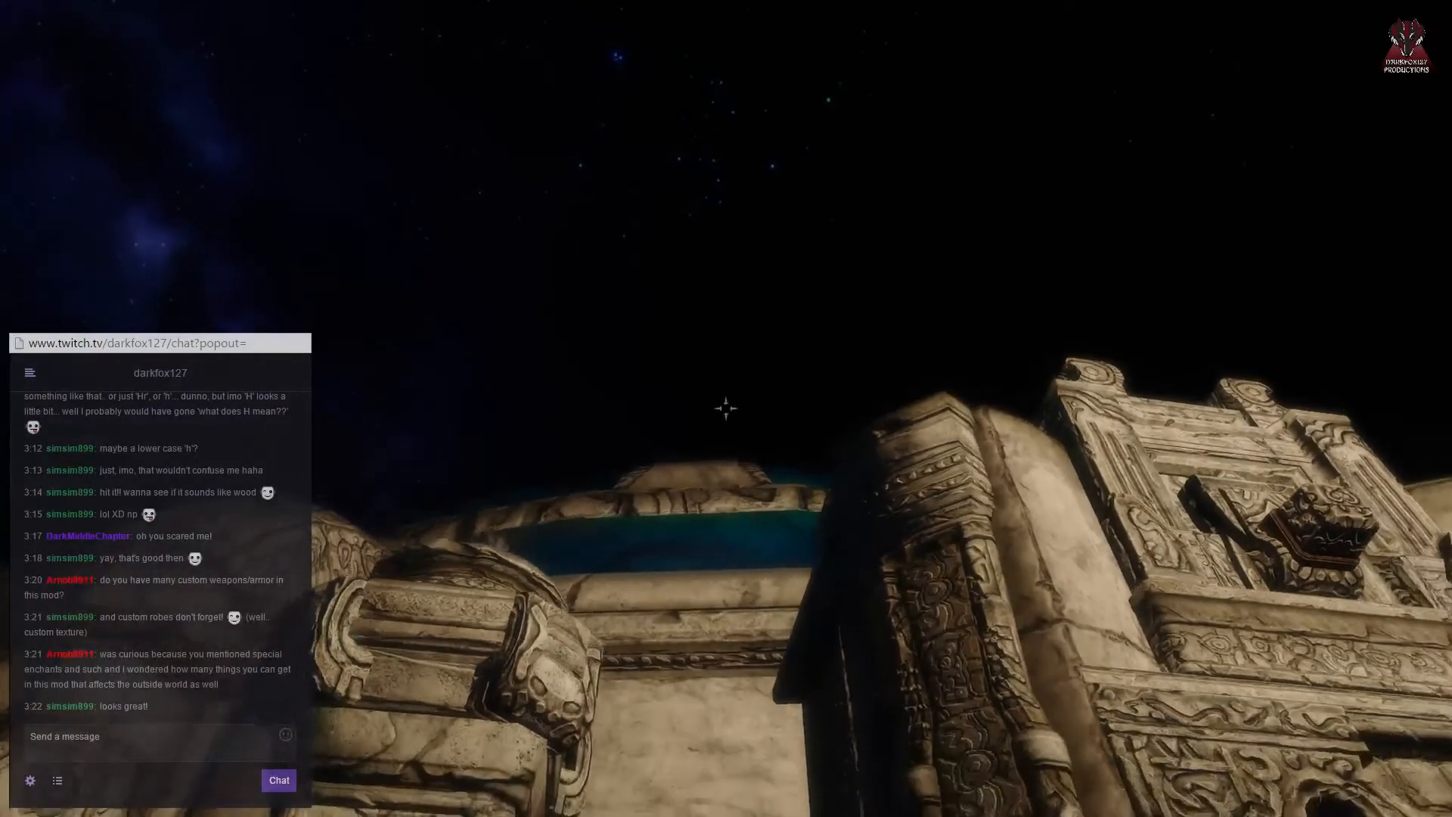
key(grave)
key(grave)
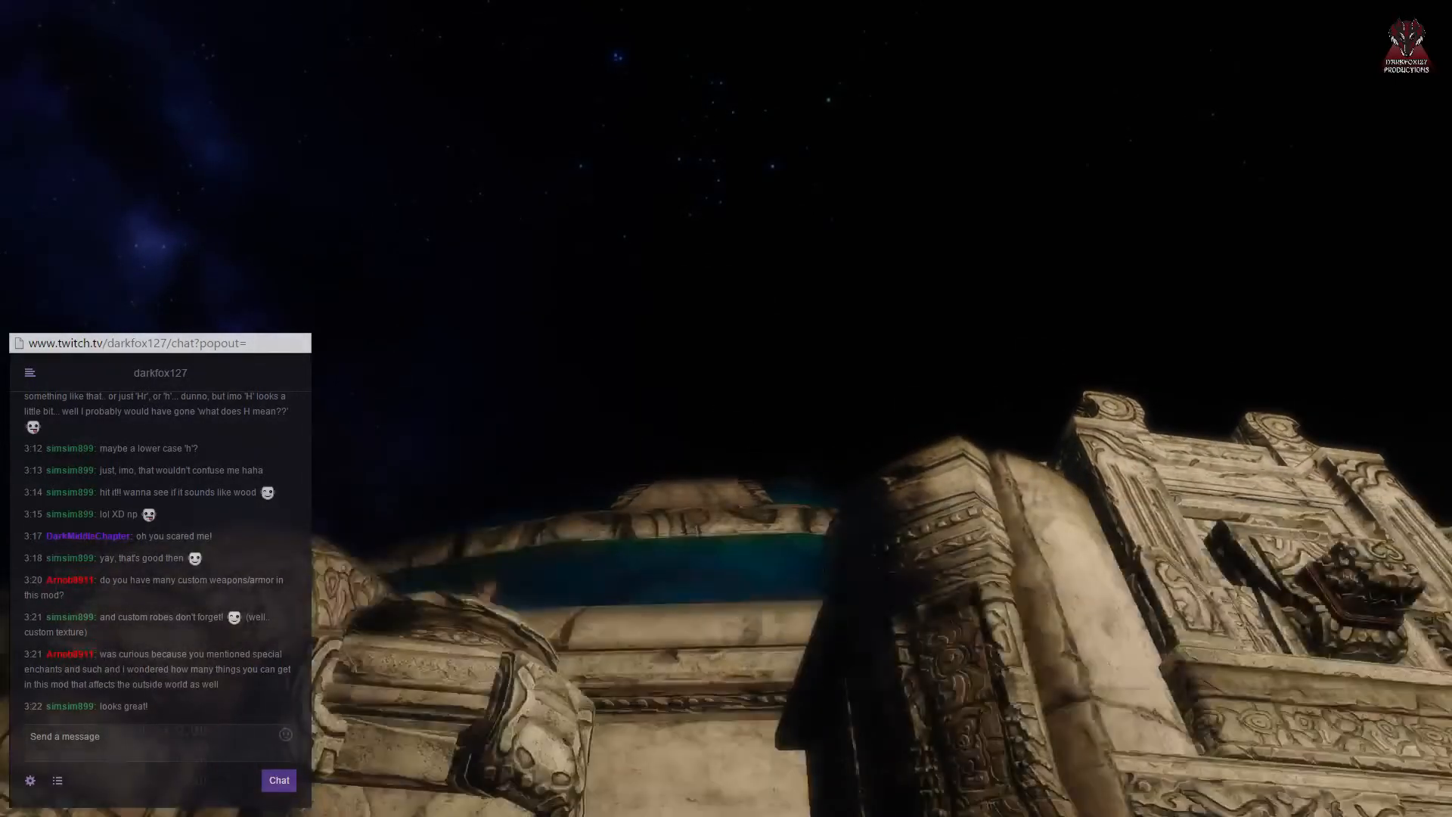
Step: Walk to the double doors, open the Tower Apex, and move inside
key(w)
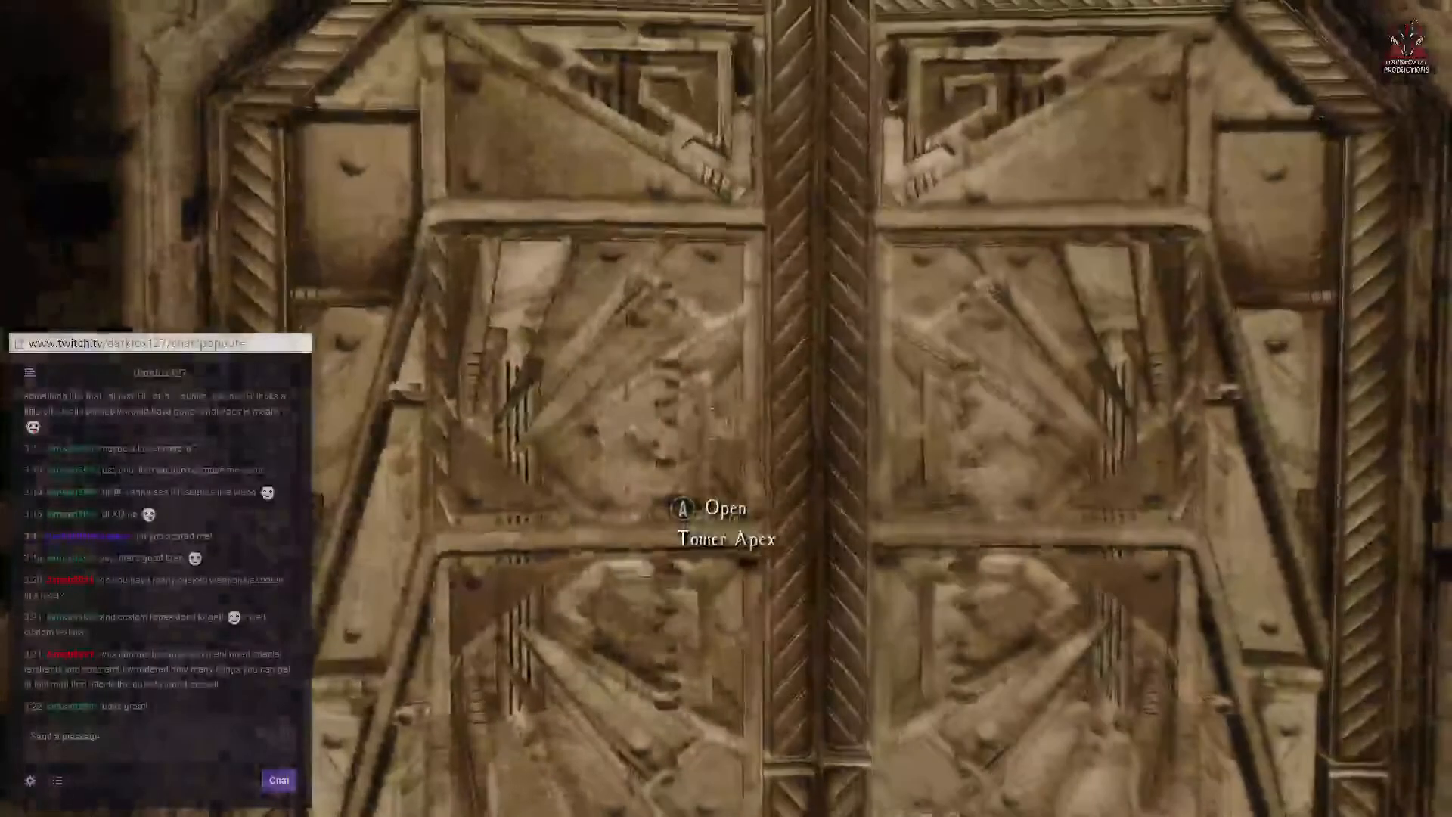
key(e)
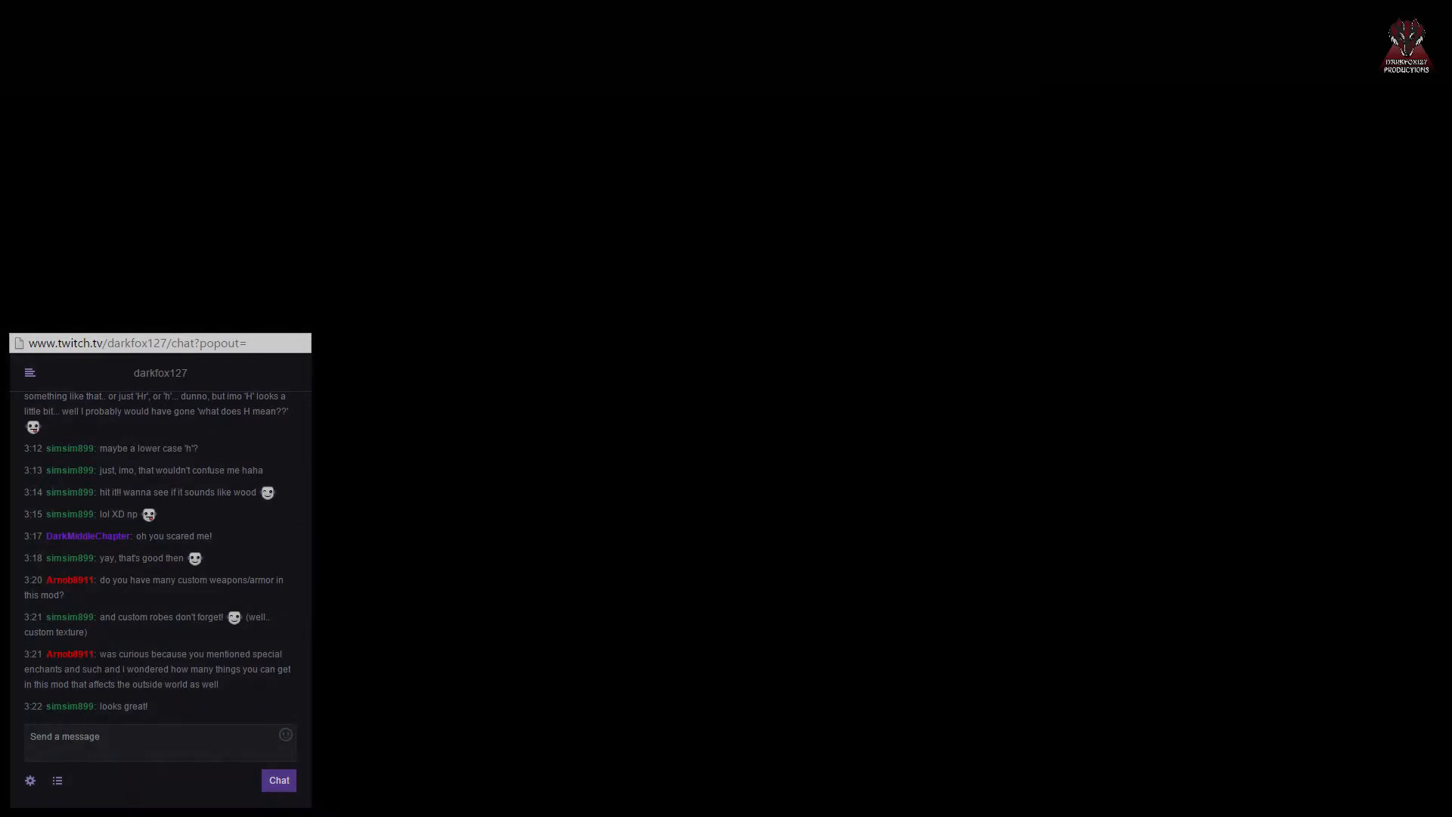
key(w)
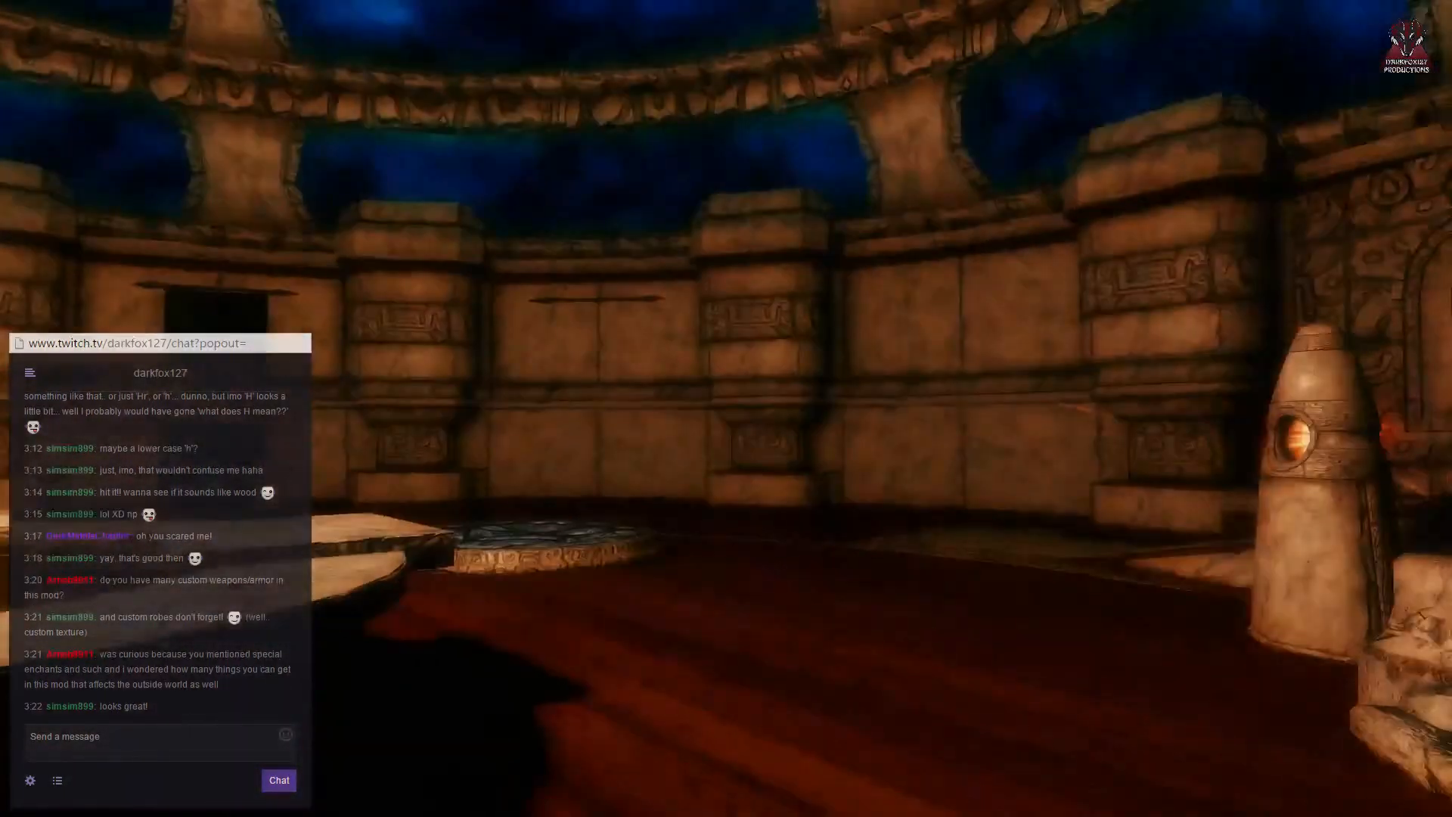
Step: Quit the game to the desktop from the system options
key(Escape)
key(Down)
key(Down)
key(Down)
key(Down)
key(Down)
key(Down)
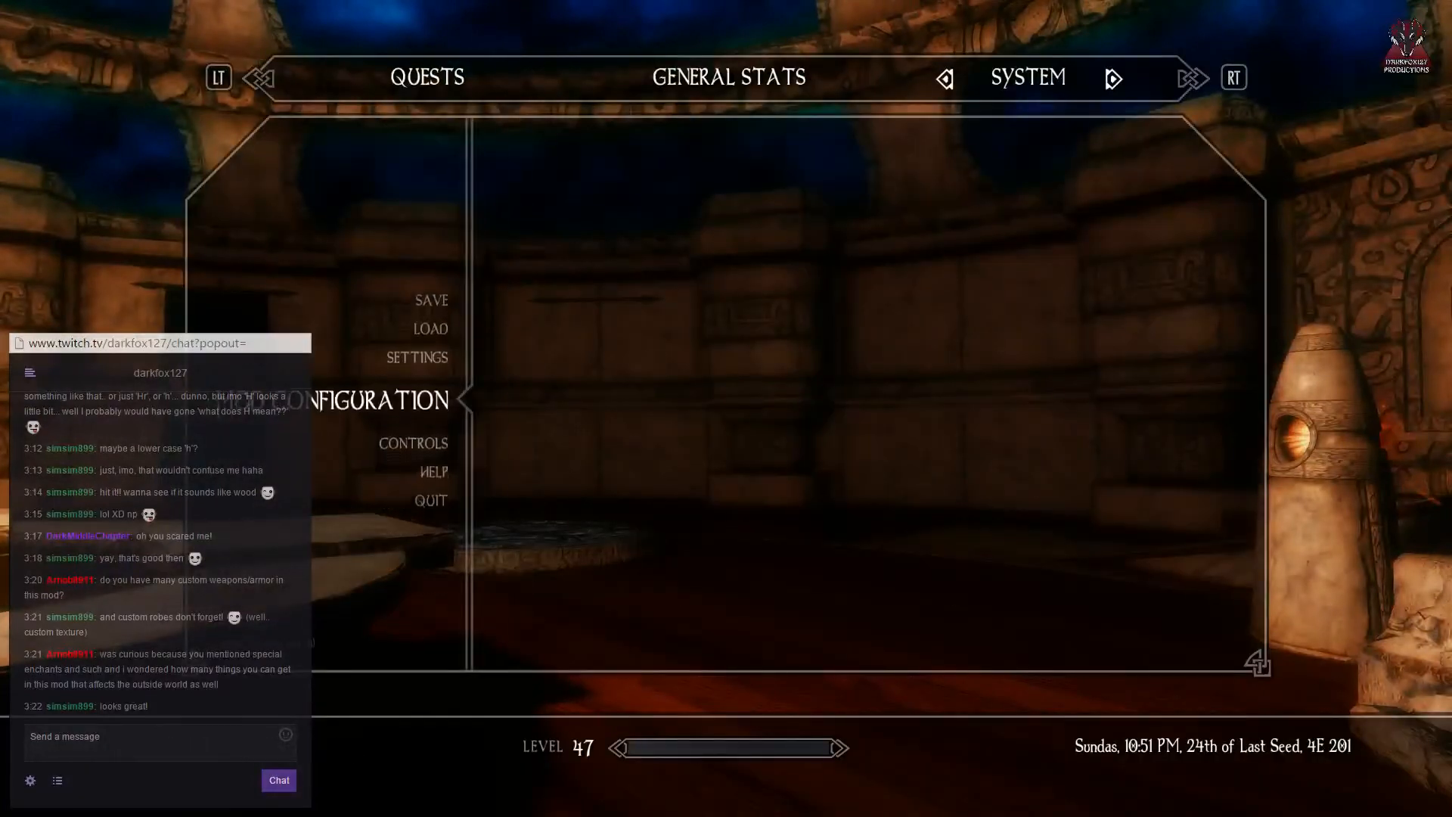
key(Return)
key(Escape)
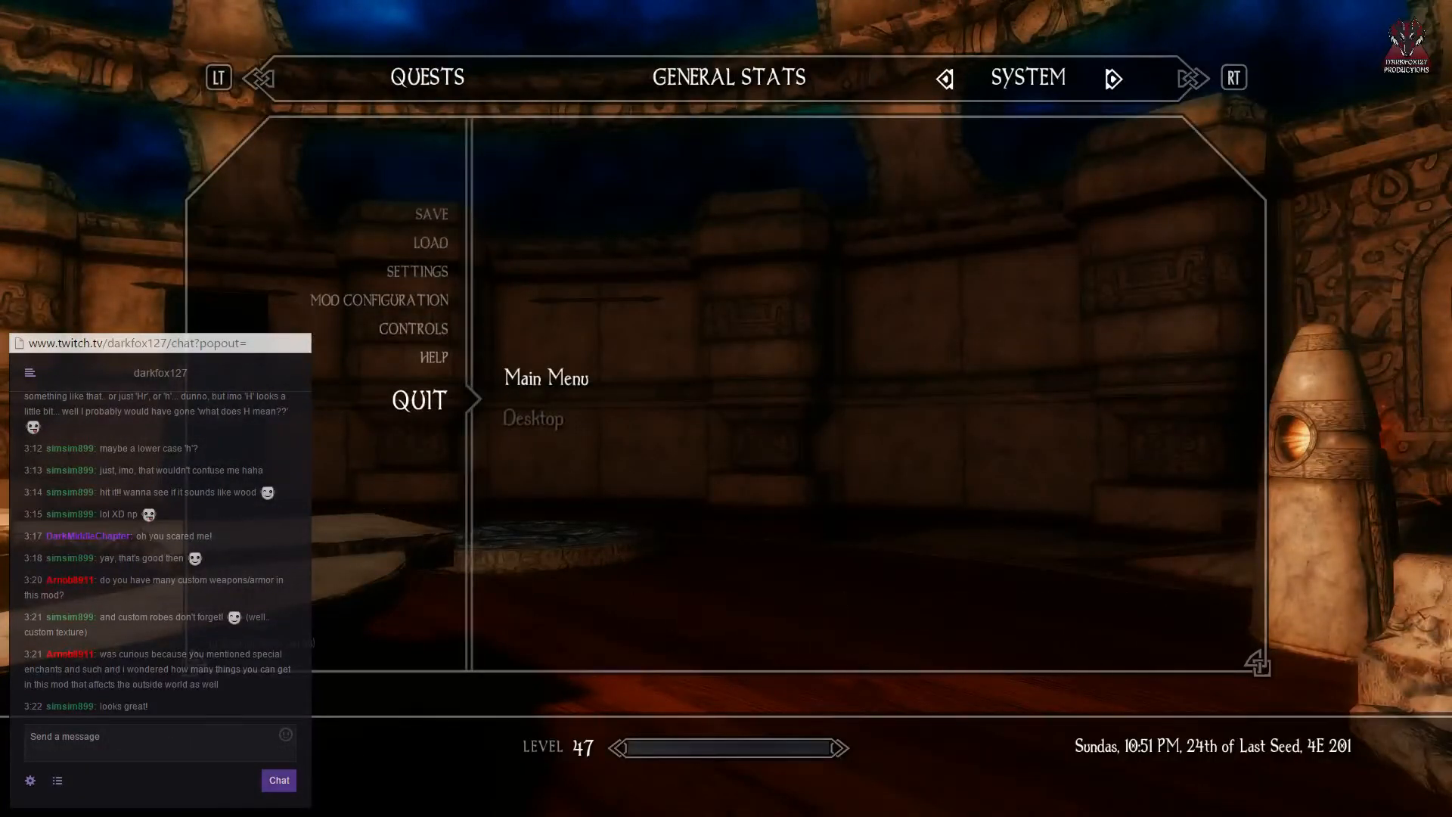
key(Down)
key(Return)
key(Return)
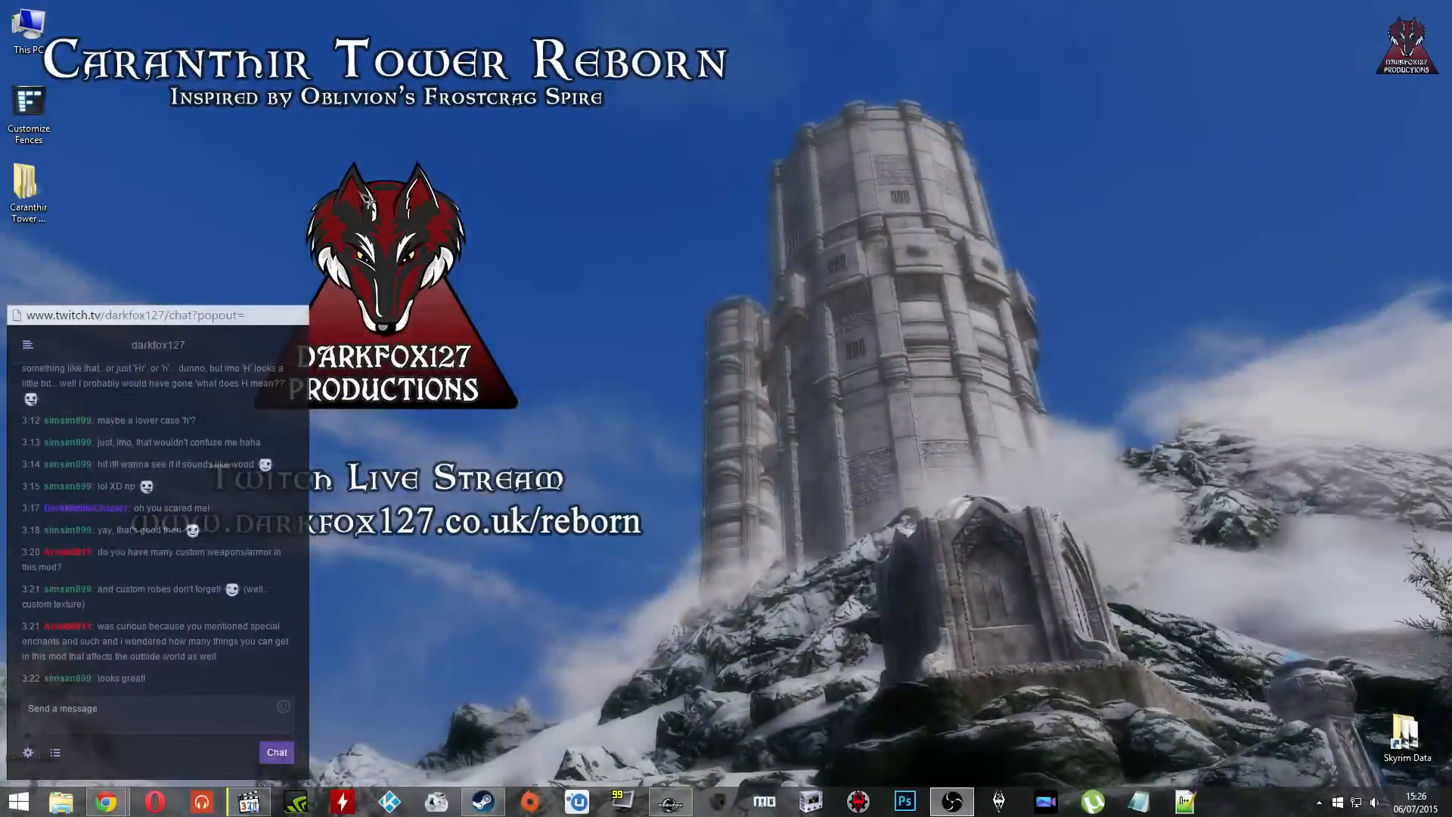
Step: Switch to the Creation Kit, look over the lobby altar, and load the CT_Library cell to examine its curtained window
click(670, 801)
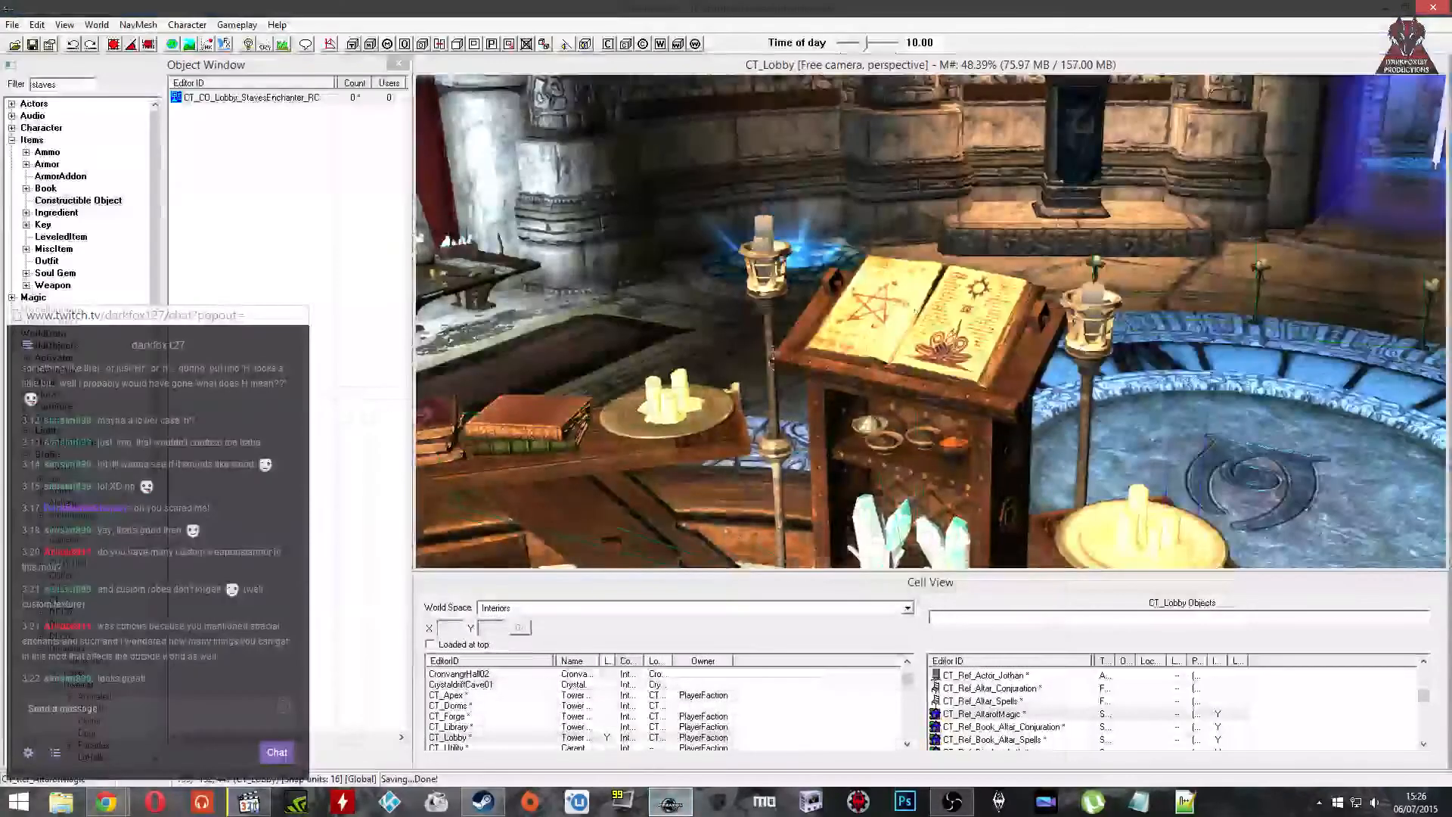
shift+middle_drag(849, 217, 899, 225)
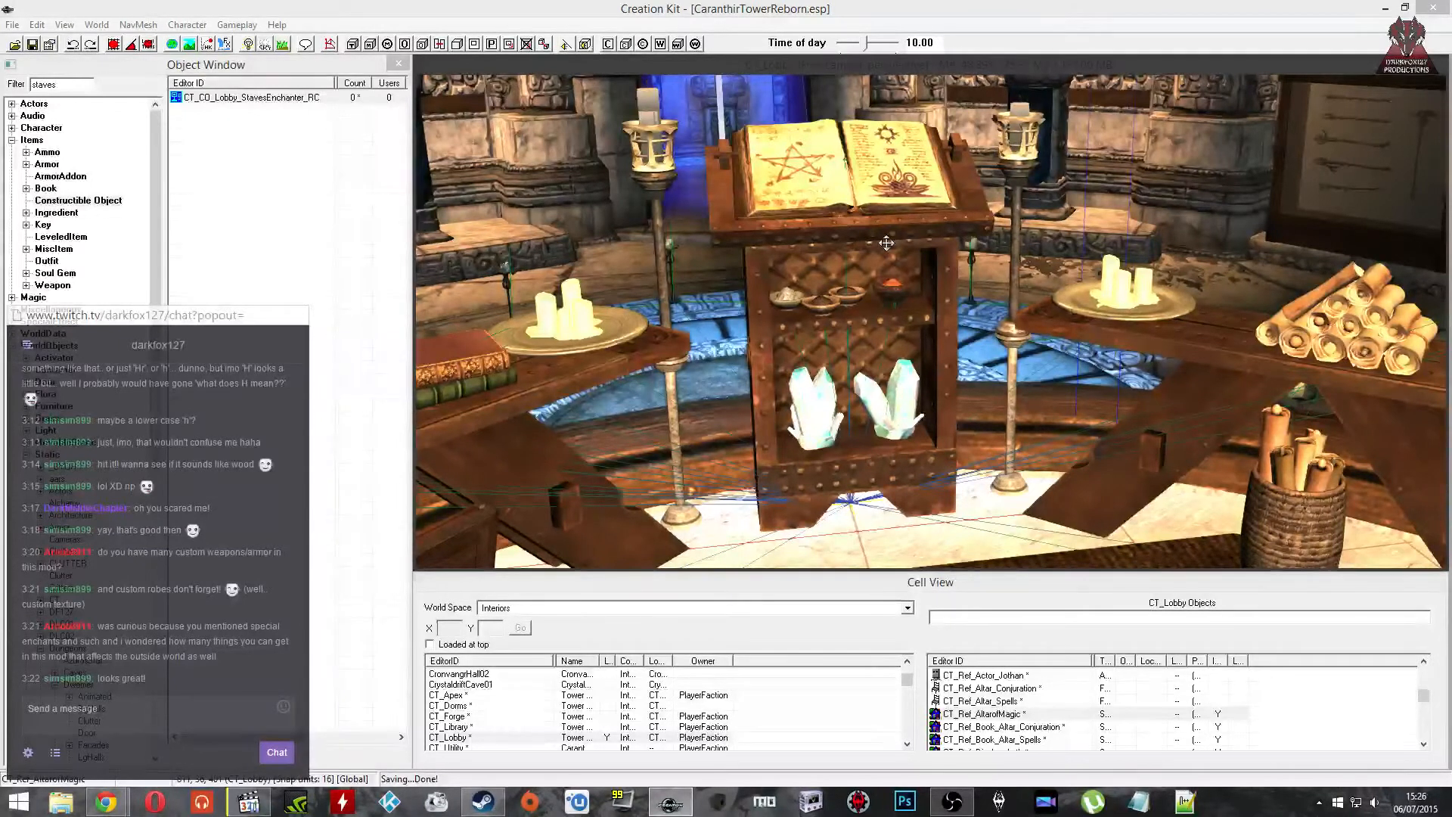
double_click(438, 727)
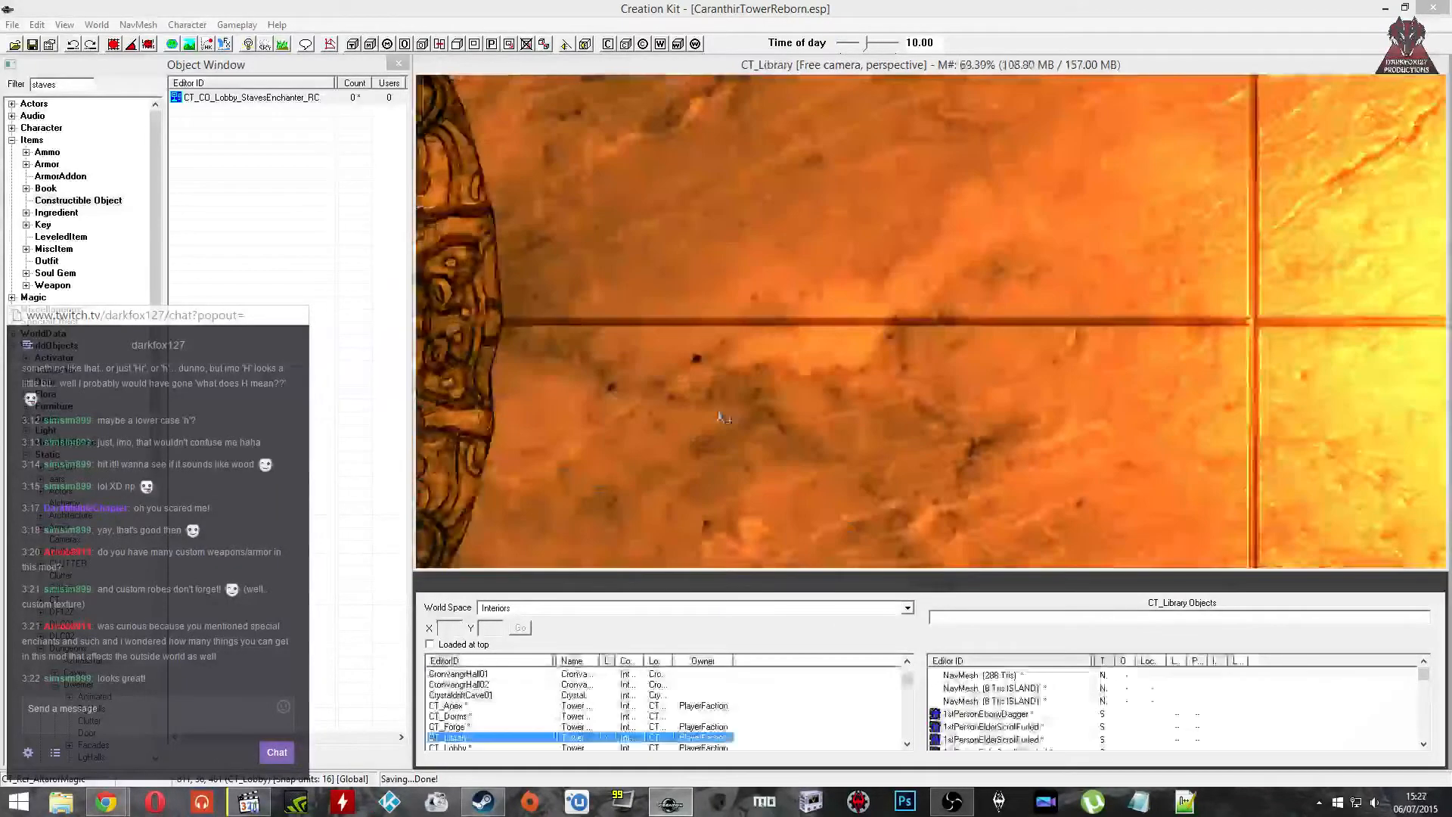
click(761, 412)
scroll(762, 412, down, 5)
shift+middle_drag(762, 412, 905, 367)
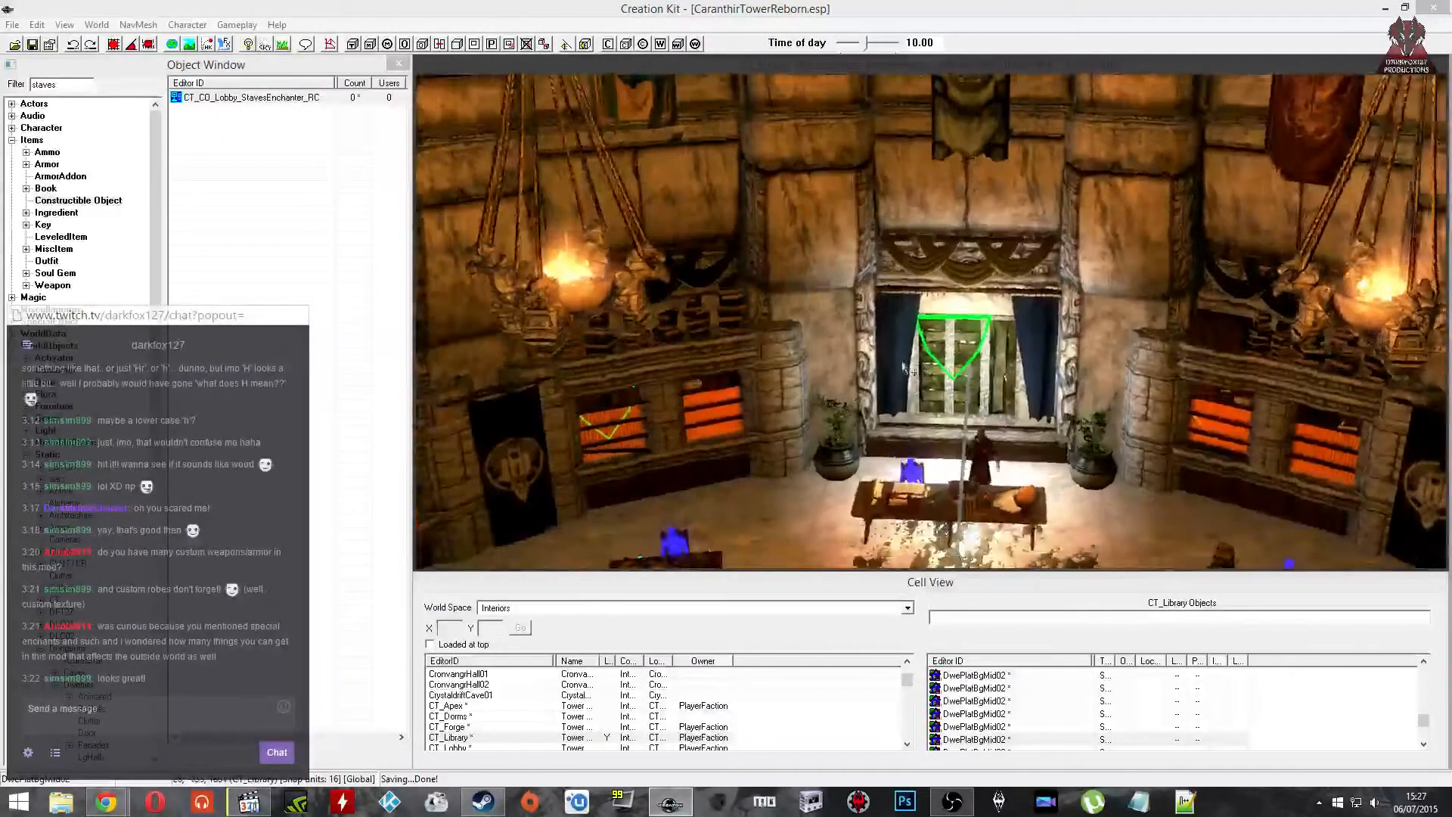
click(906, 368)
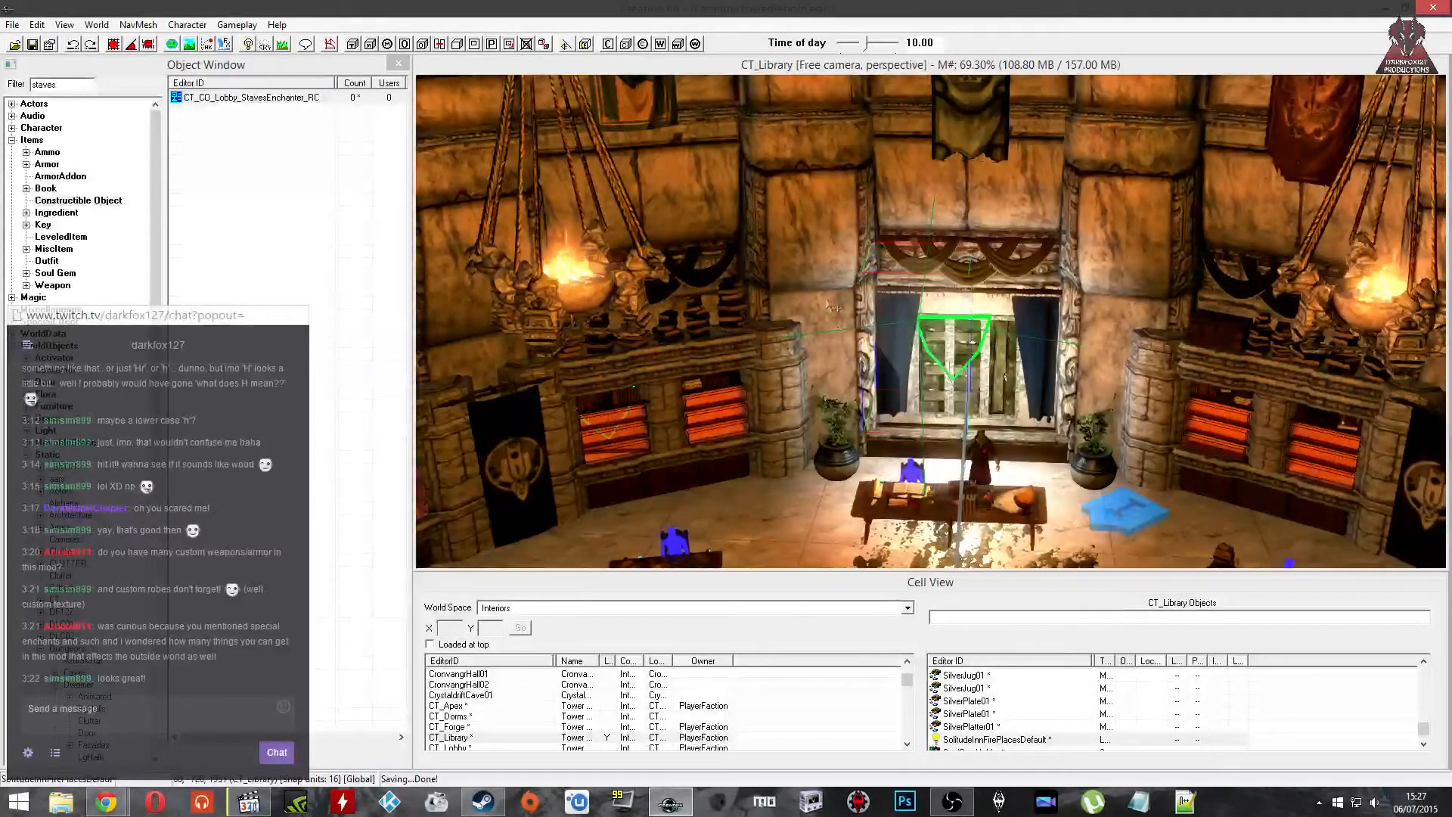
Step: Load the CT_Lobby cell and open the reference of the folded red drapes on the table
double_click(454, 747)
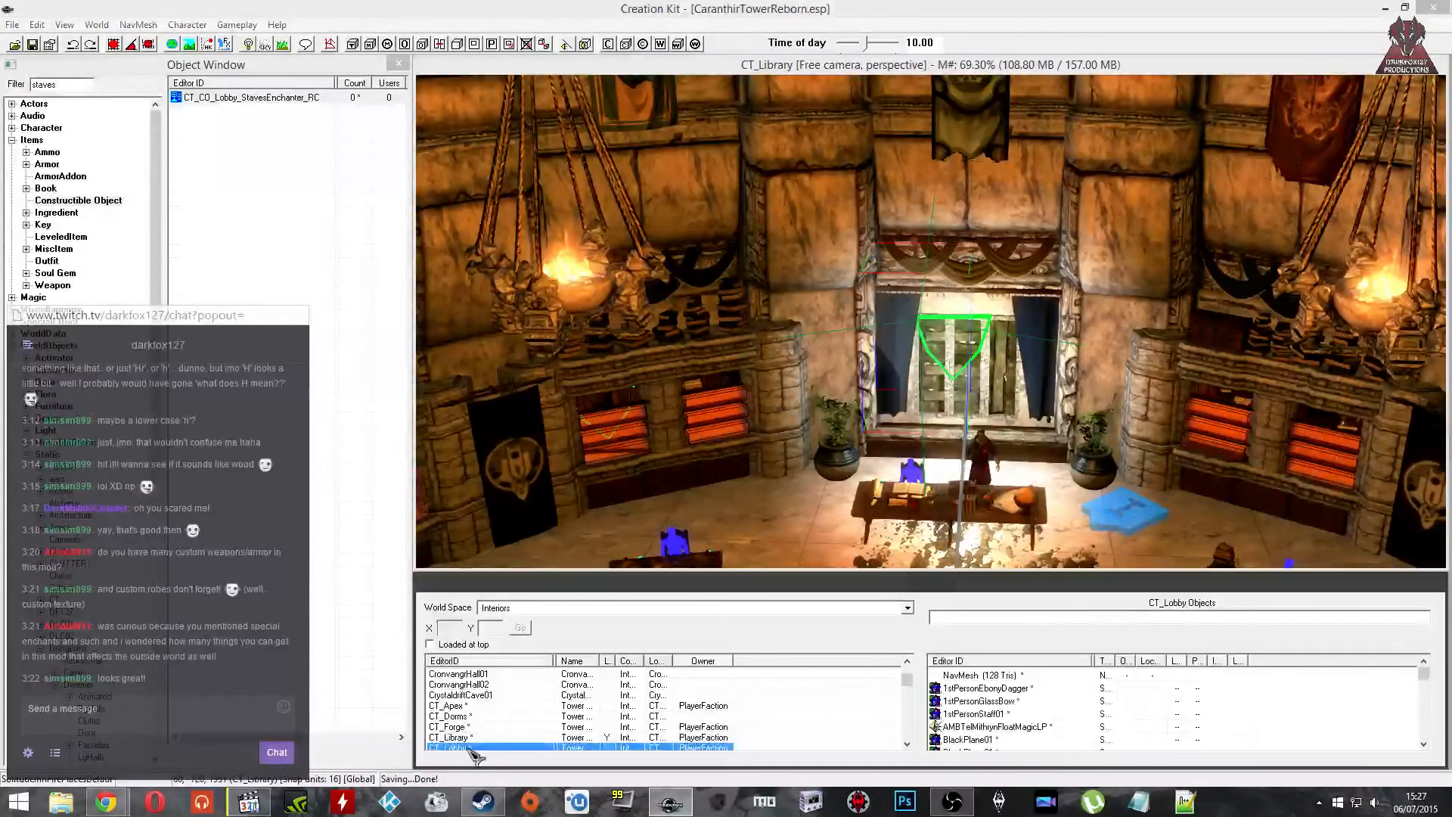
scroll(938, 342, down, 6)
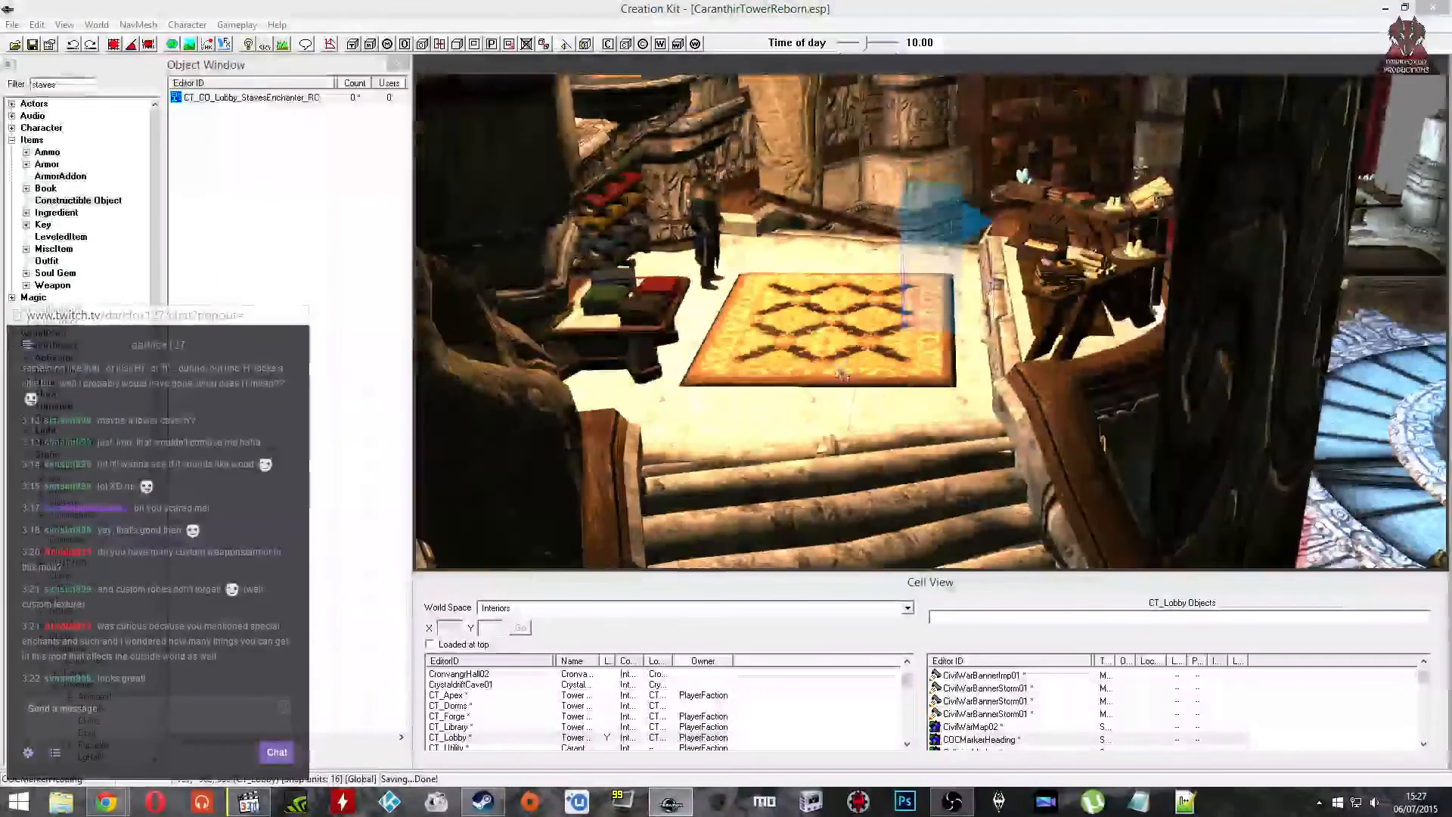
scroll(938, 343, up, 4)
middle_drag(756, 424, 900, 245)
middle_drag(900, 179, 905, 306)
click(927, 181)
double_click(926, 181)
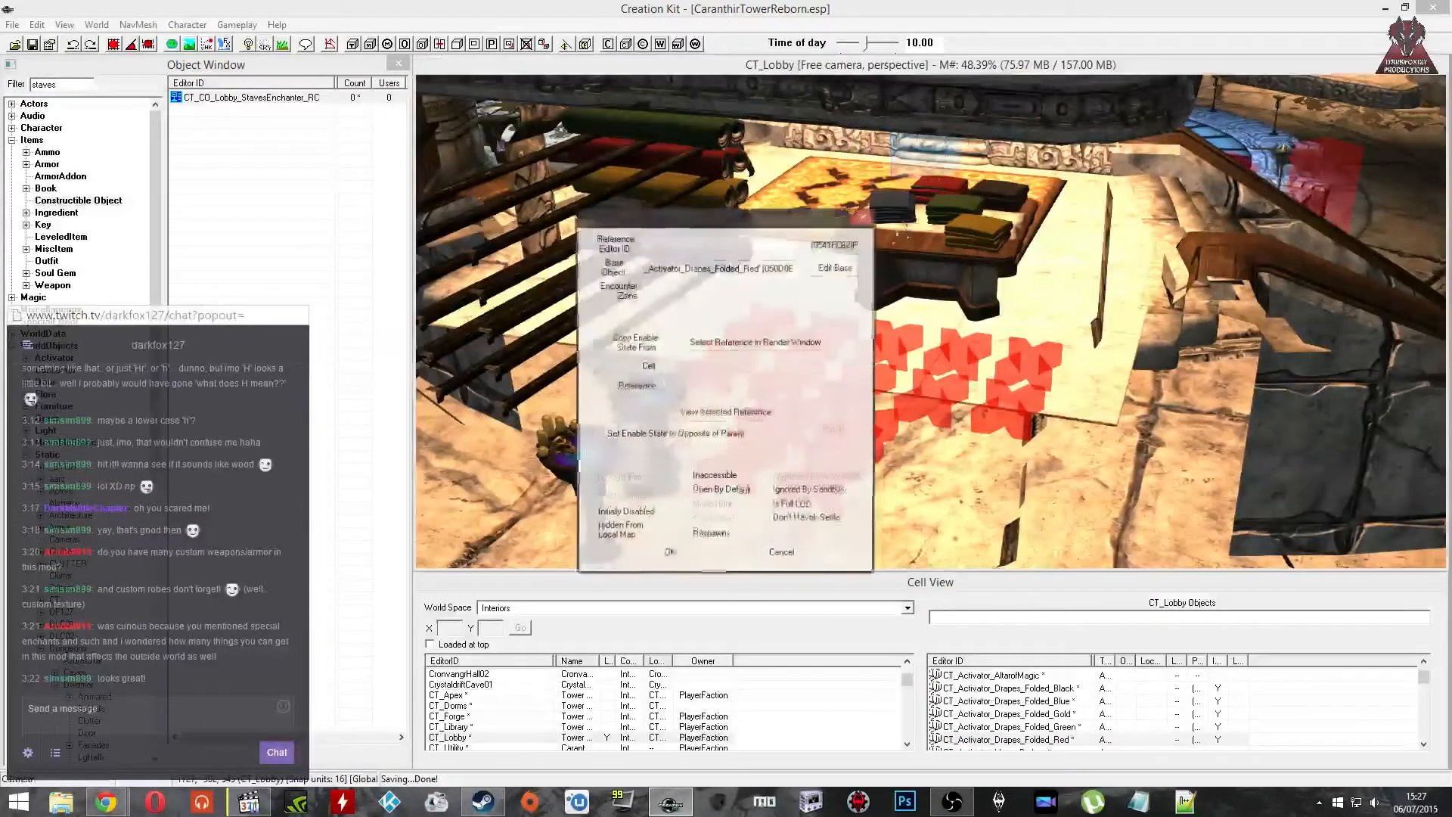
Step: Open the properties of CT_Script_Drapes on the folded red drapes and step through the references for the folded drapes activators
click(861, 312)
click(861, 311)
click(860, 312)
click(818, 312)
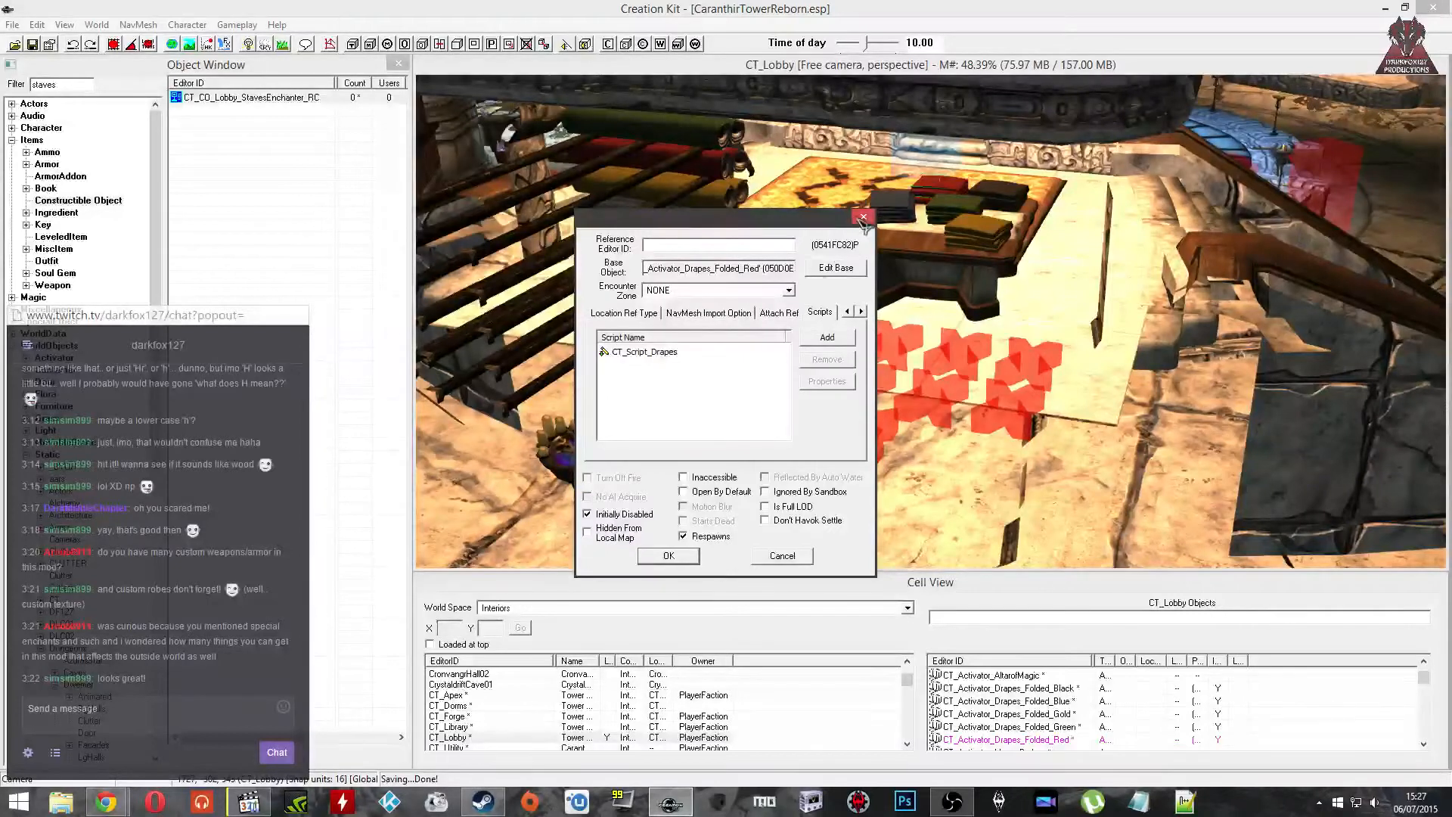
double_click(659, 352)
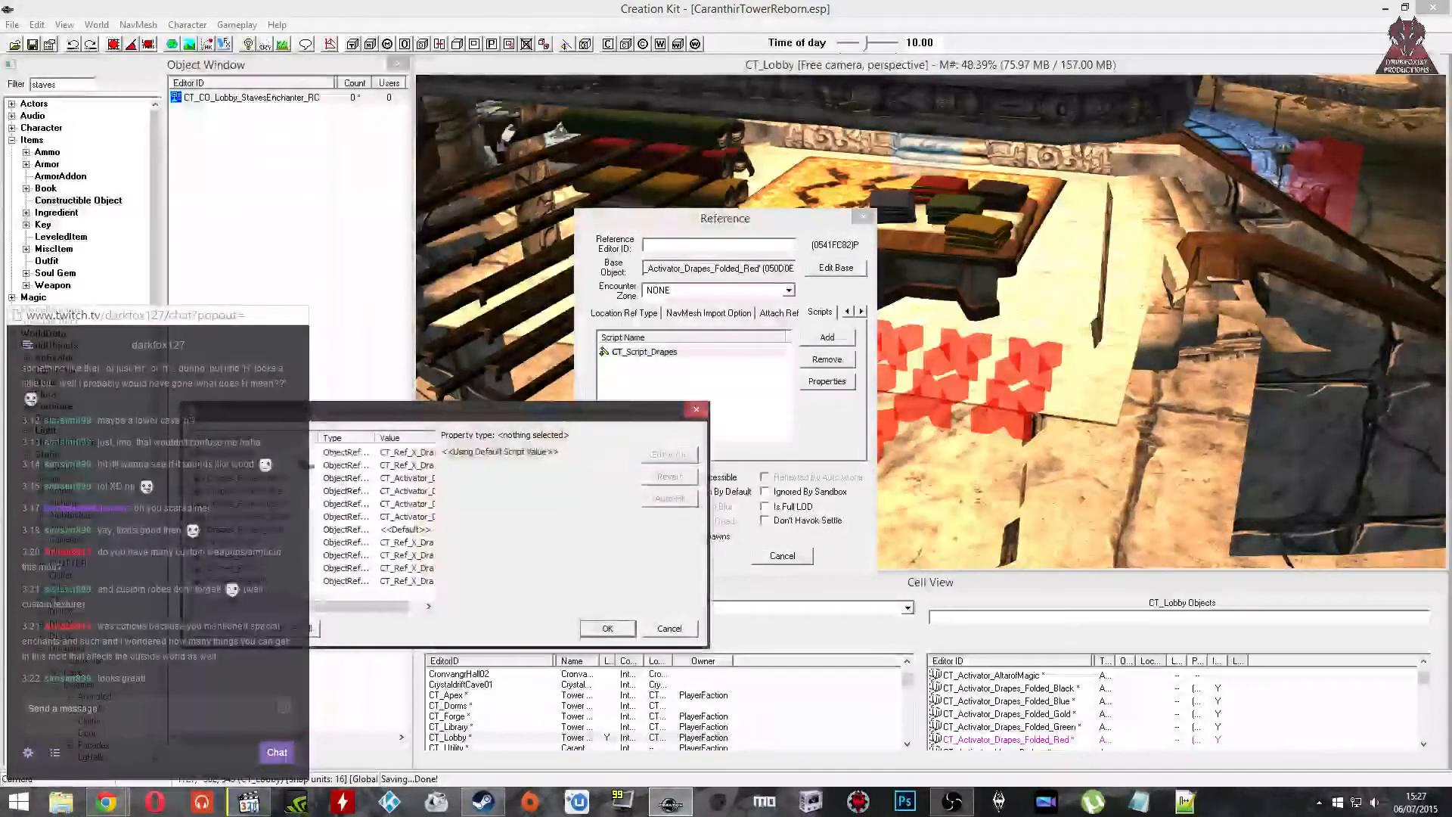
click(299, 454)
key(Down)
key(Down)
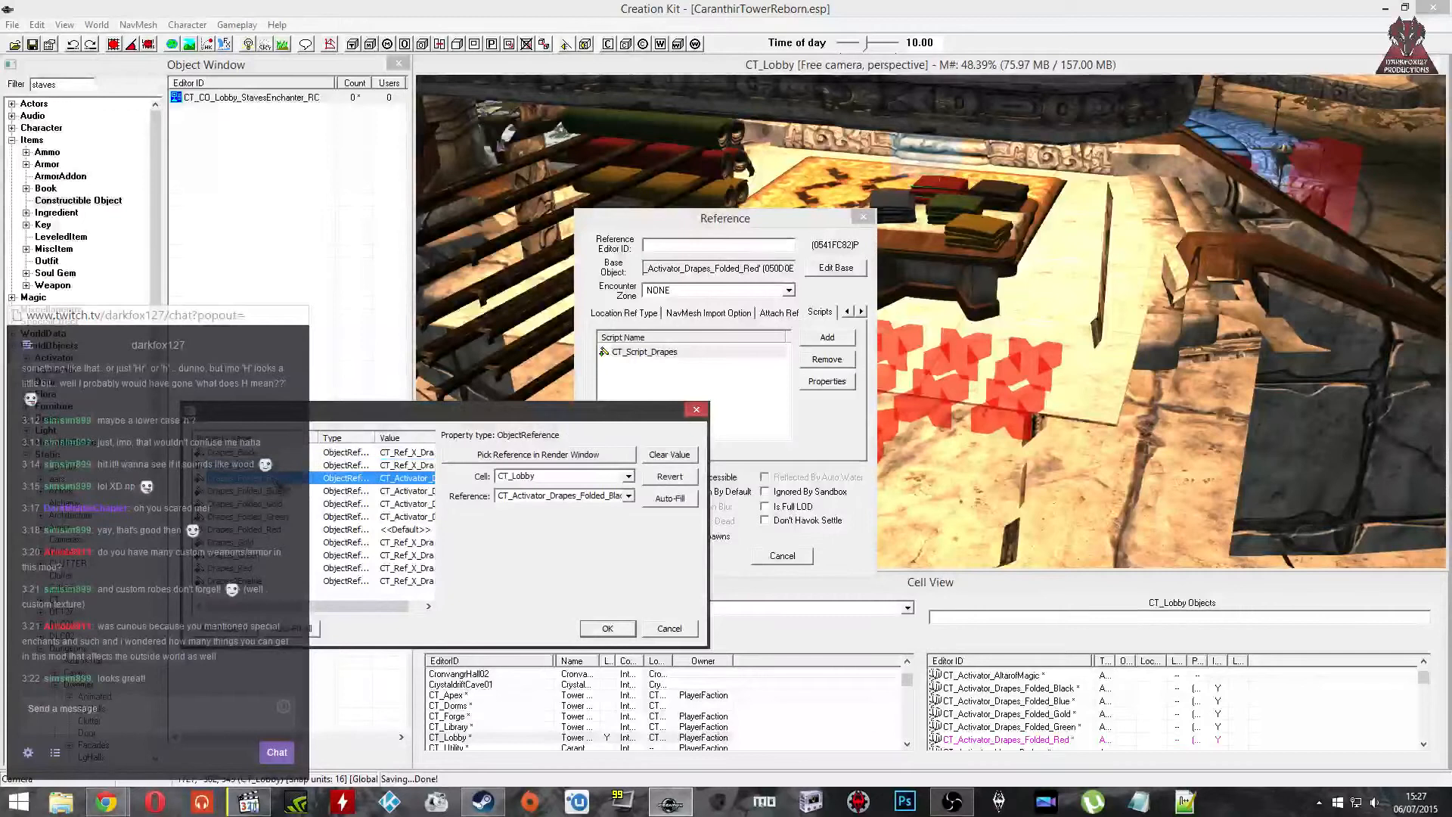
key(Down)
key(Down)
key(Down)
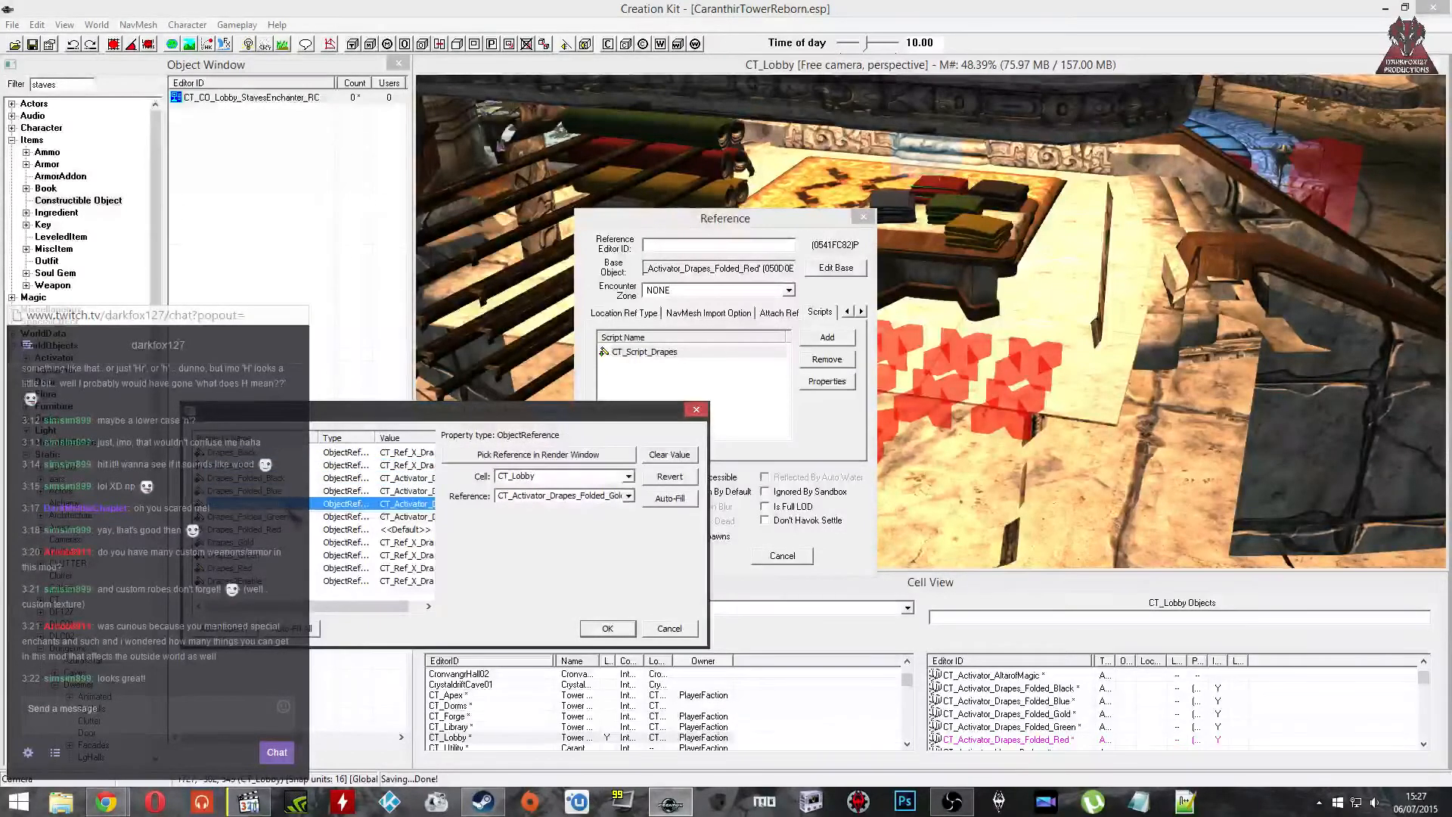
Step: Review the script's gold, green and red lobby drapes marker references, and close both dialogs without saving
click(299, 542)
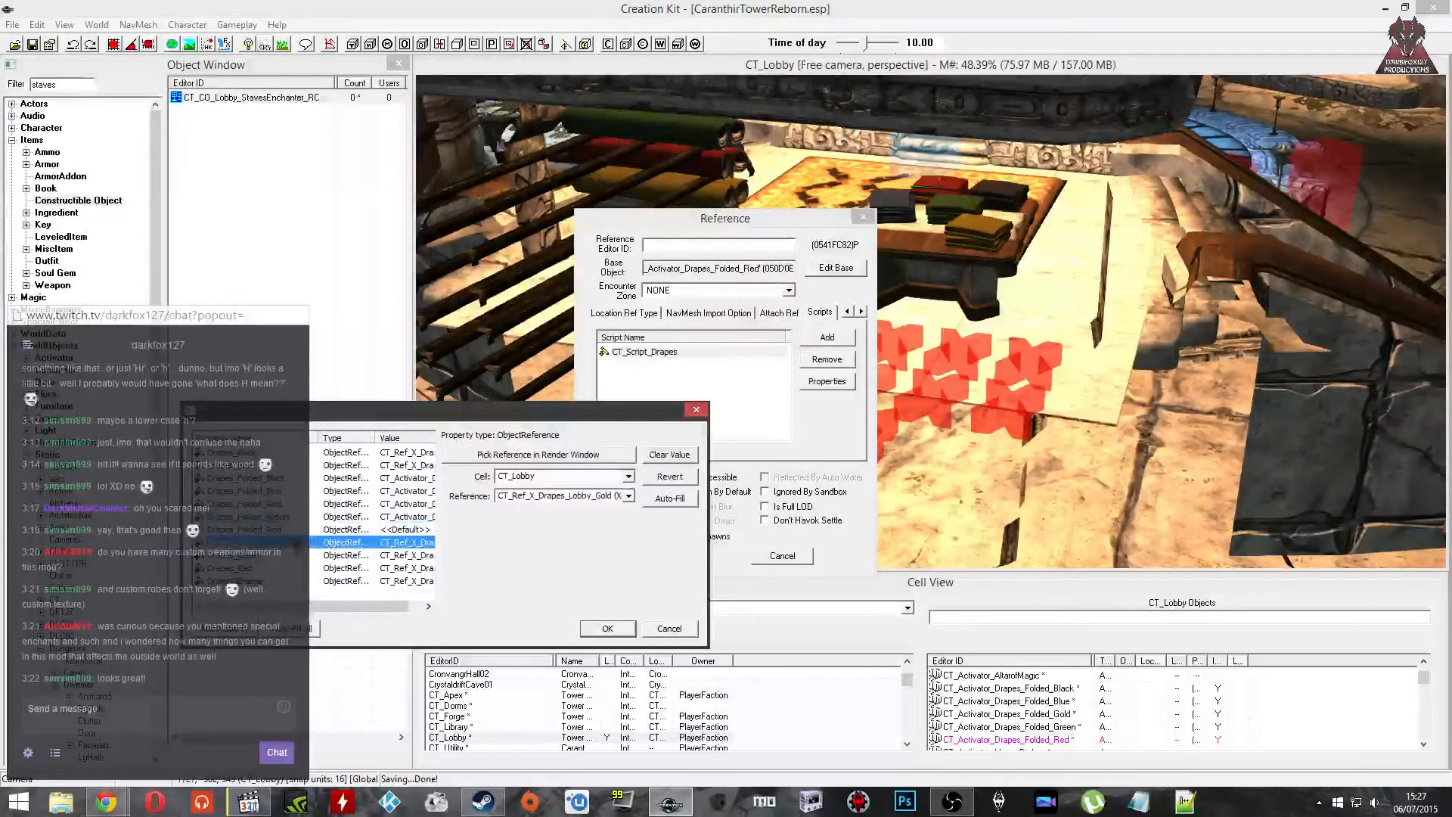
click(289, 556)
click(292, 569)
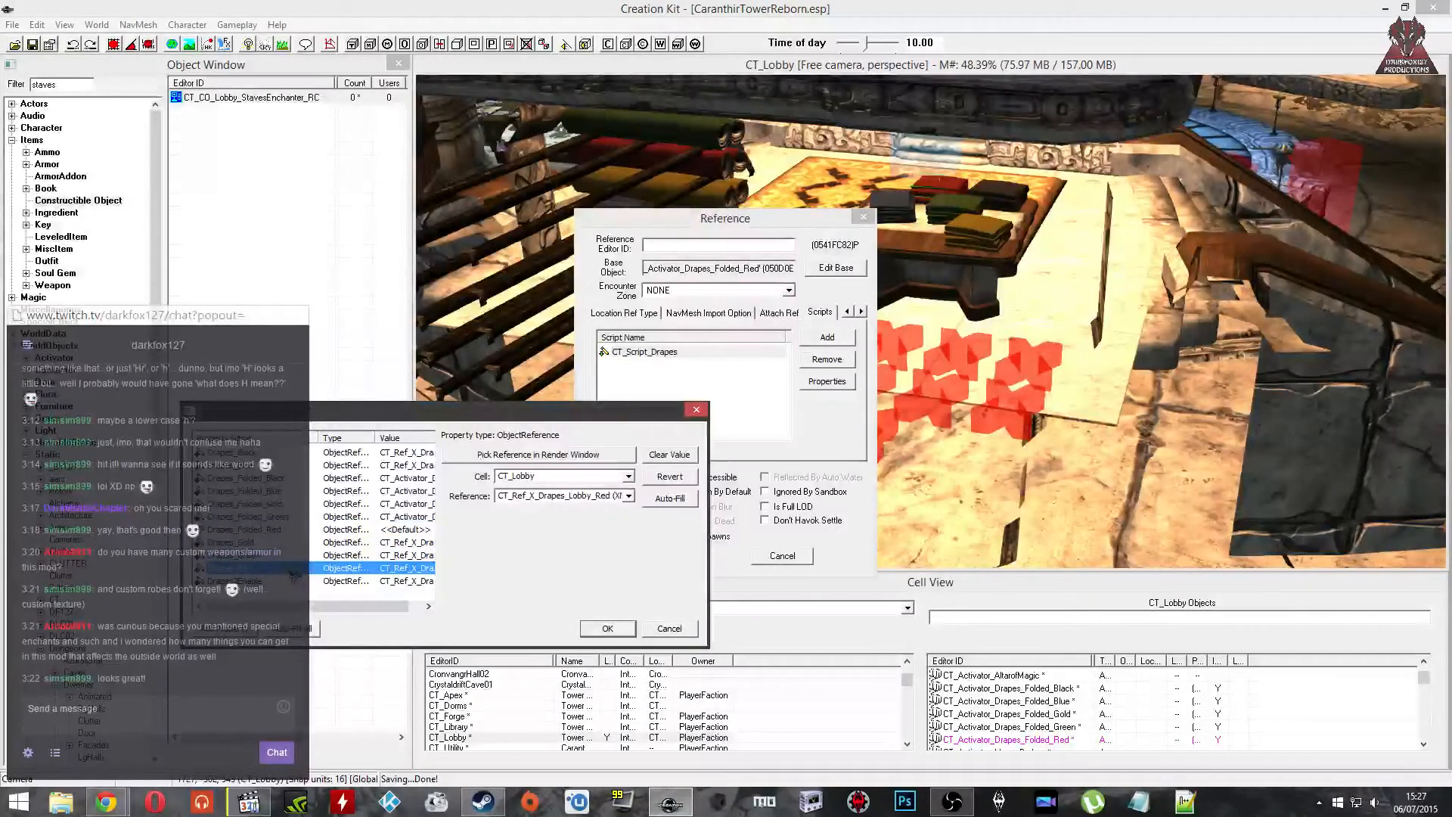
click(296, 581)
click(295, 568)
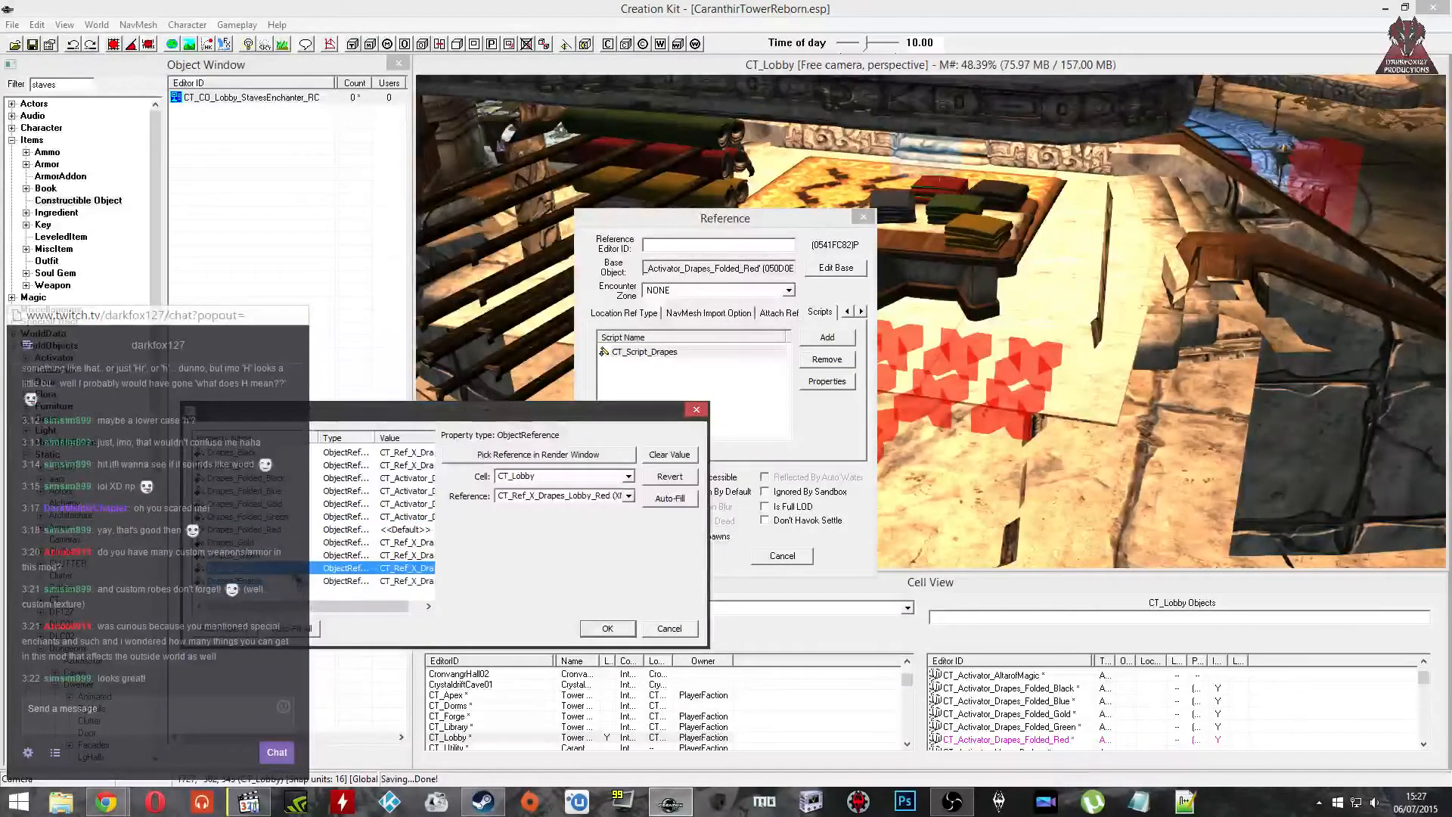
click(293, 558)
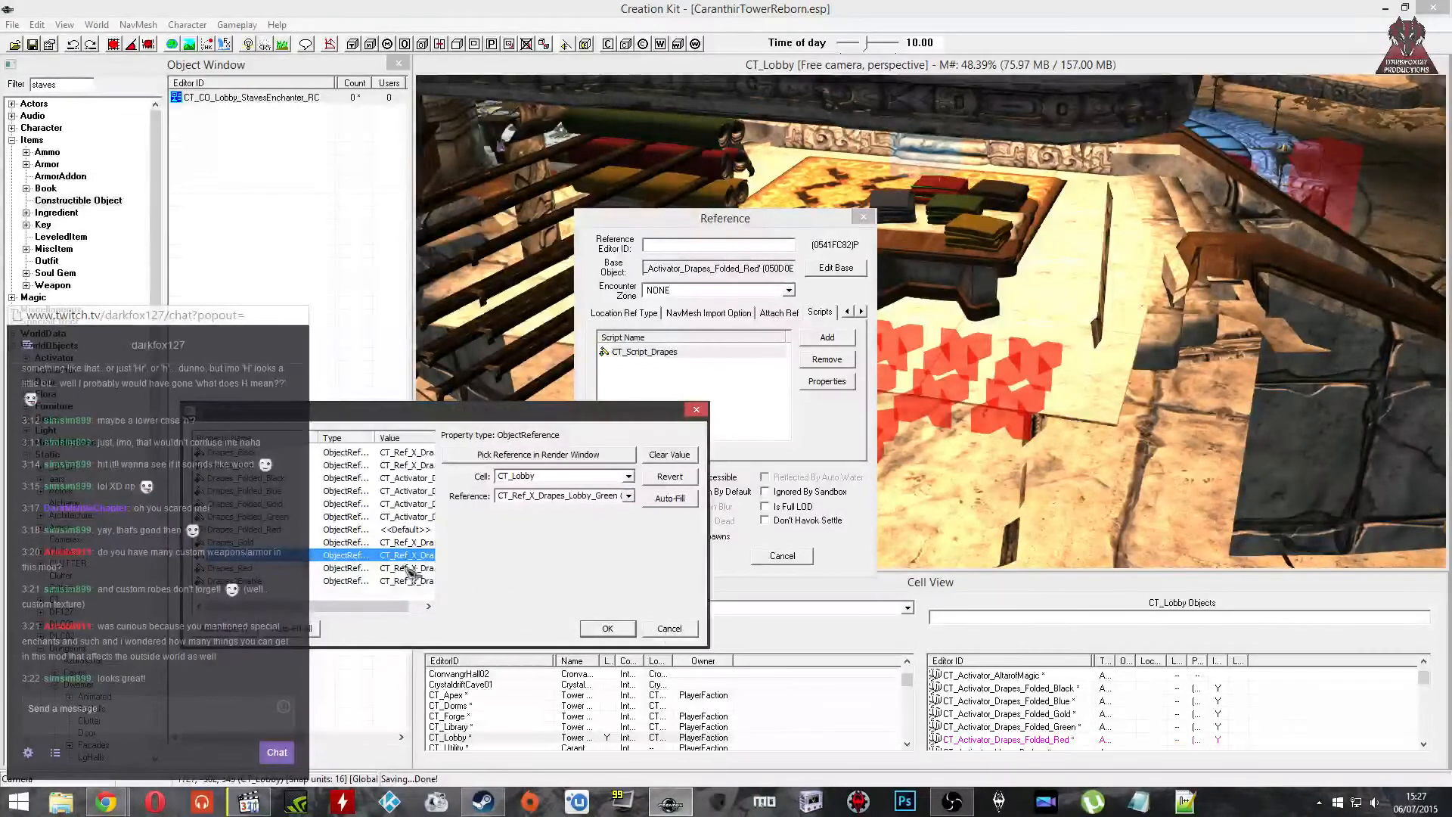
click(669, 629)
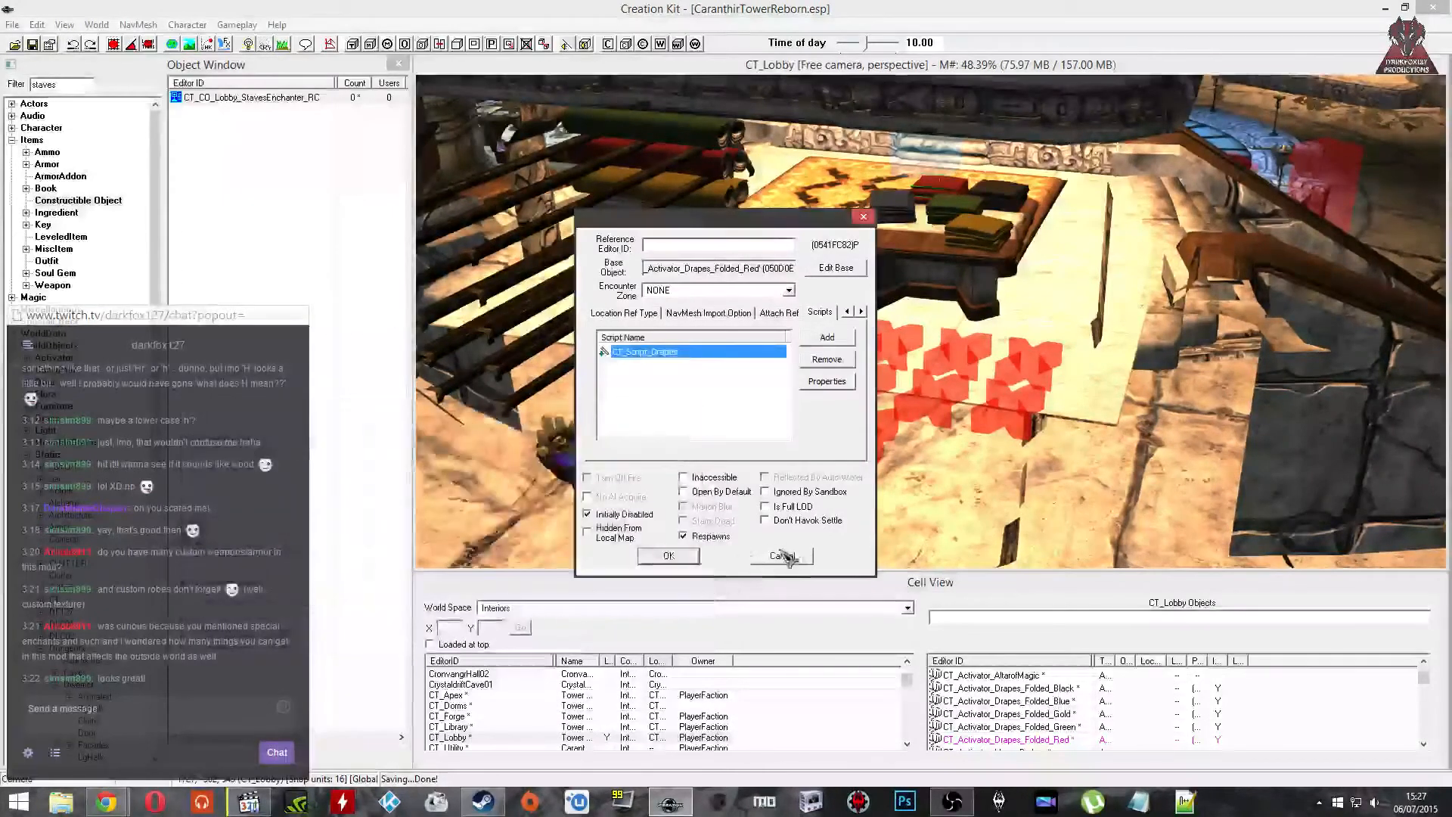
click(782, 555)
Step: Inspect the Enable Parent settings of the blue curtains at the lobby window and close the reference
key(shift)
scroll(842, 351, up, 6)
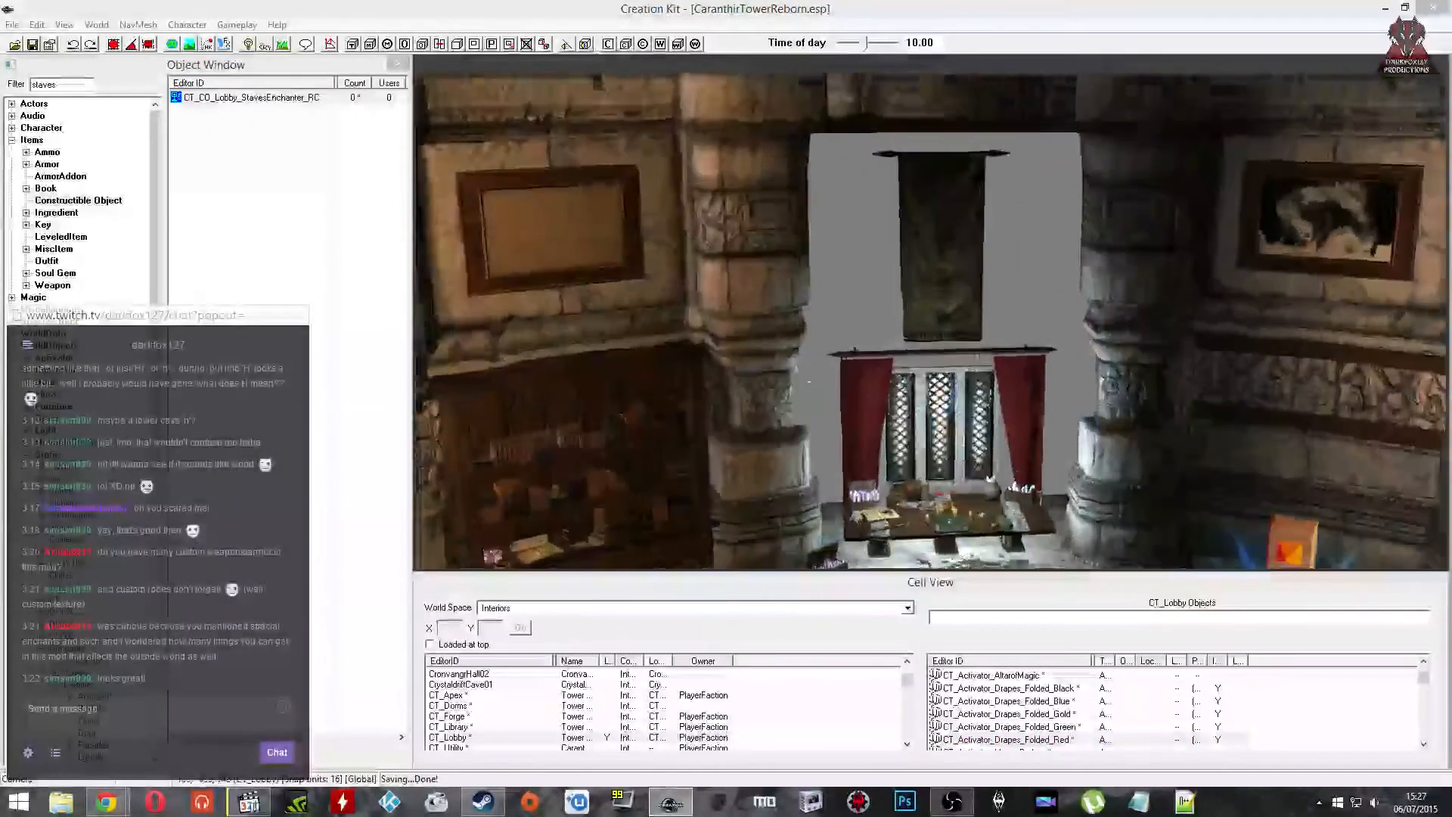
click(842, 351)
scroll(842, 351, up, 5)
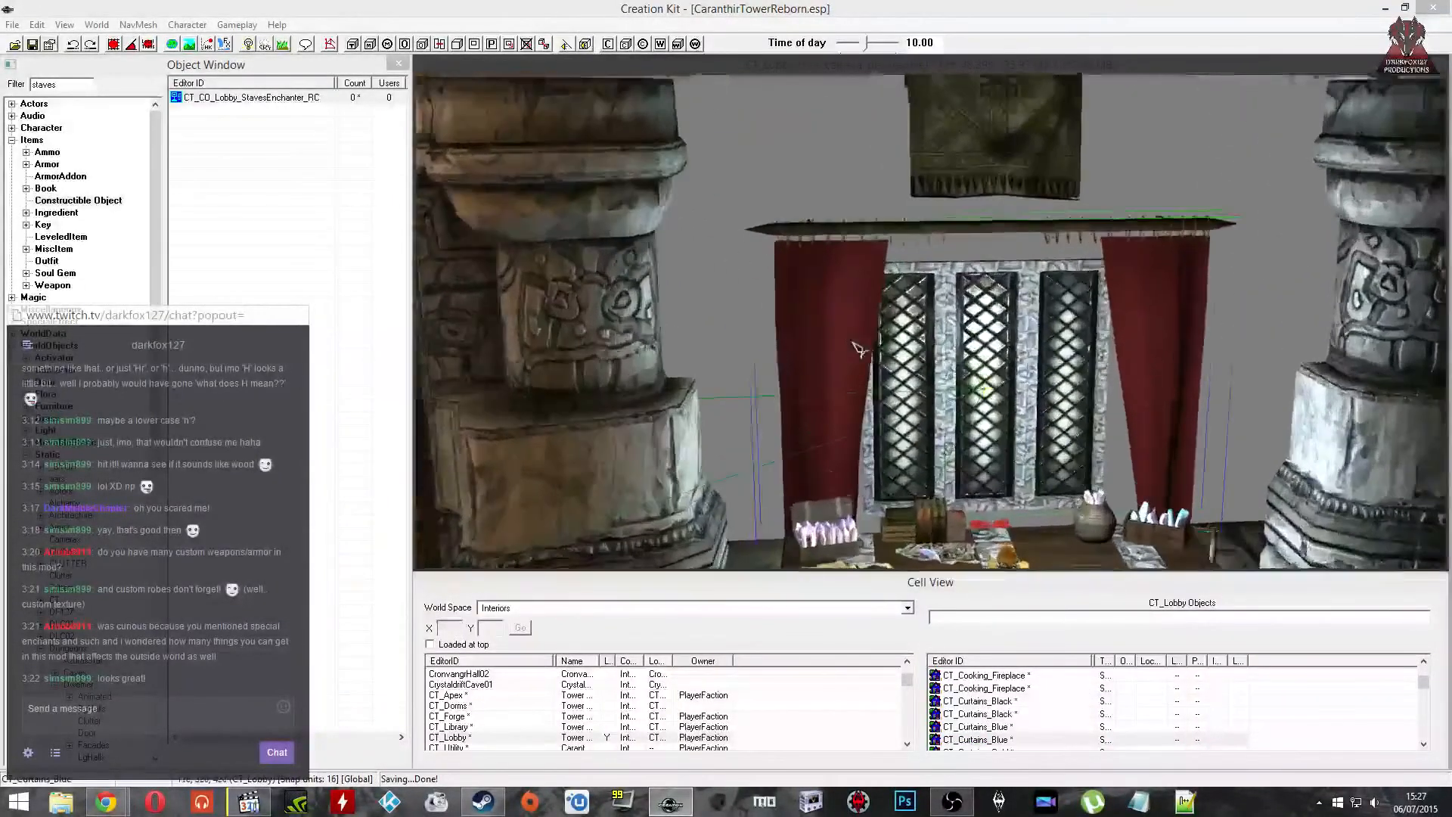
double_click(842, 303)
click(861, 312)
click(861, 312)
click(738, 313)
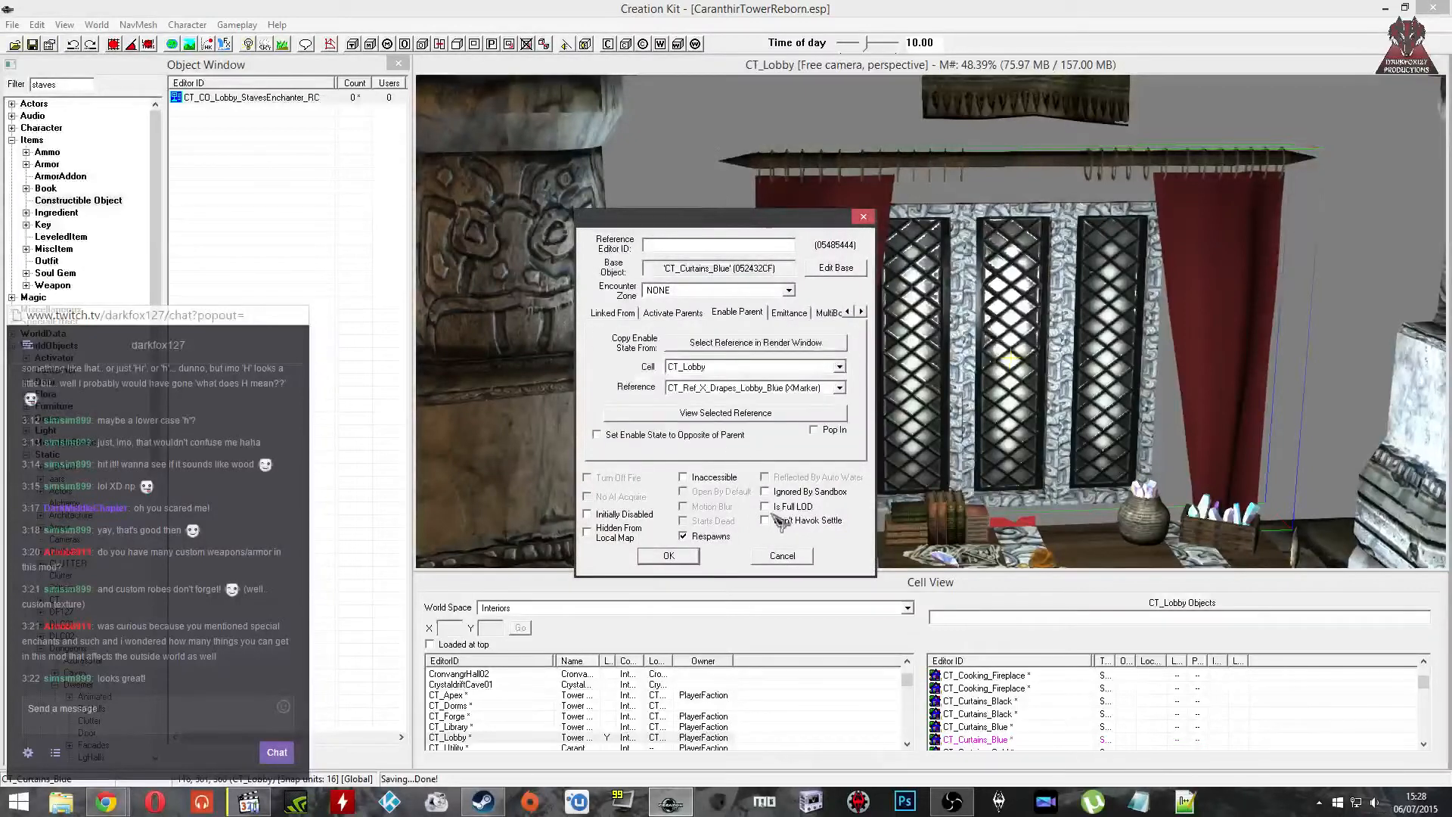
click(782, 555)
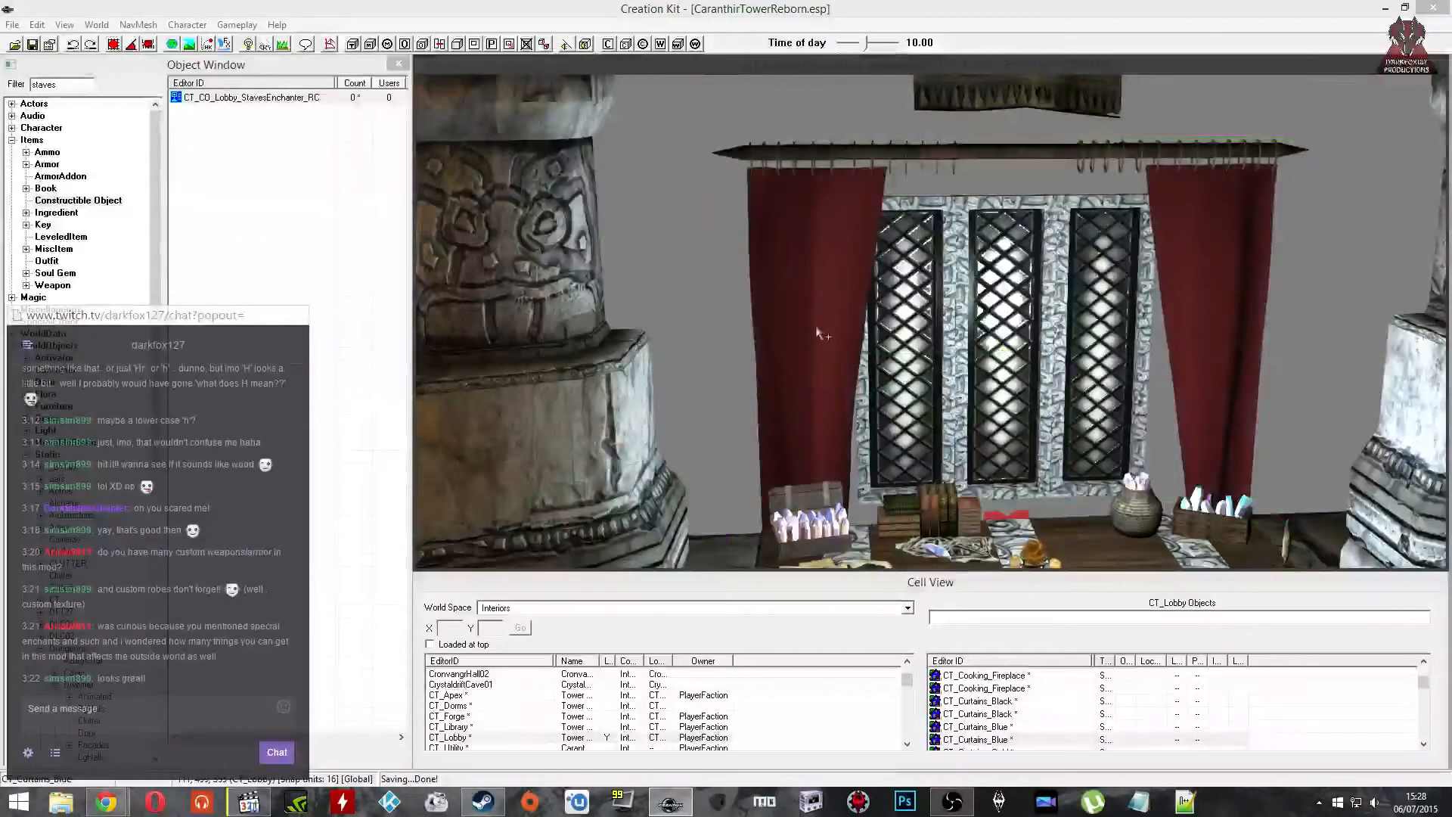
Step: Check the Enable Parent settings of the other overlapping curtains at the lobby window, including the green and black ones
double_click(817, 333)
click(779, 552)
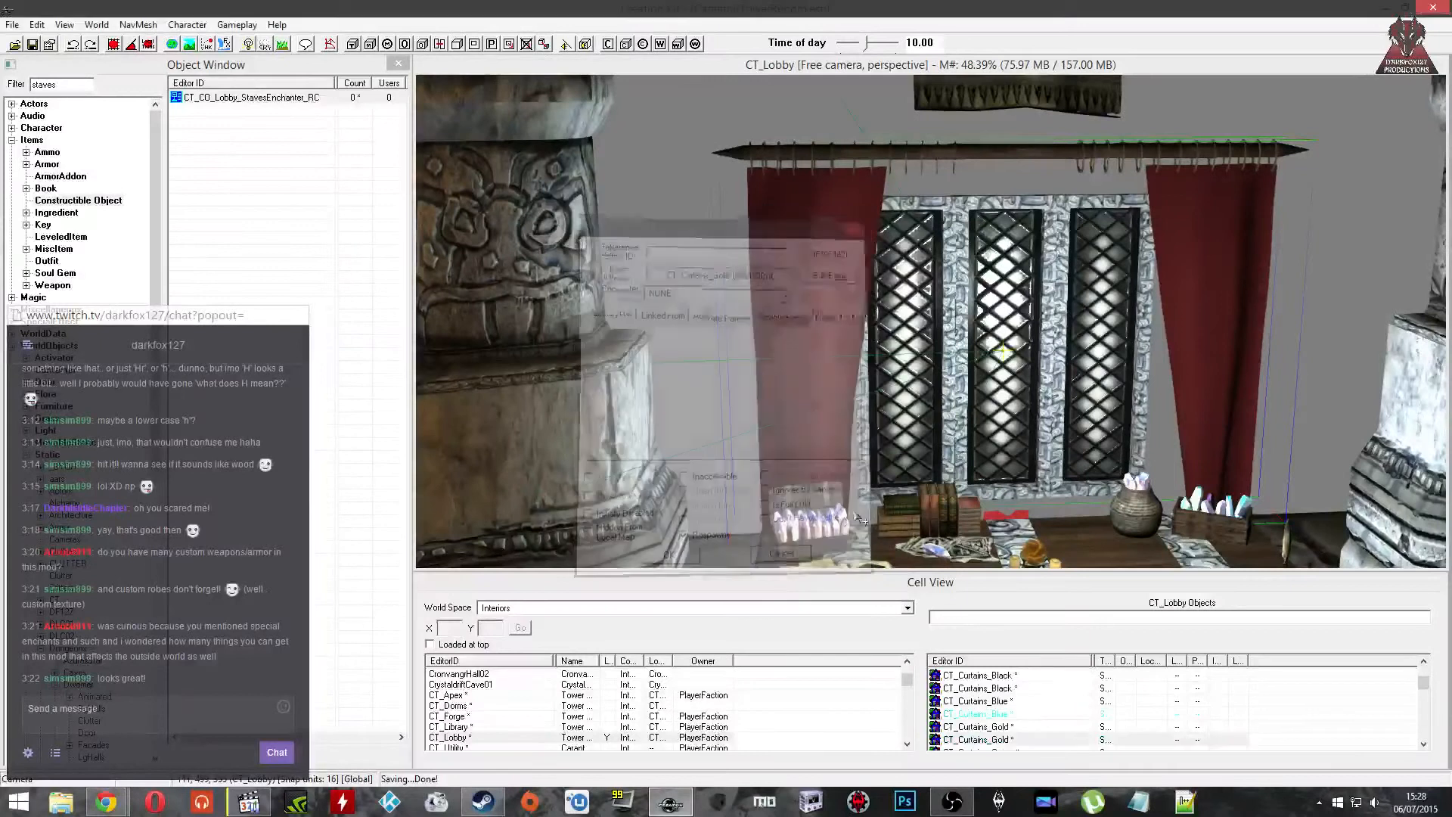
double_click(837, 424)
click(793, 554)
double_click(798, 473)
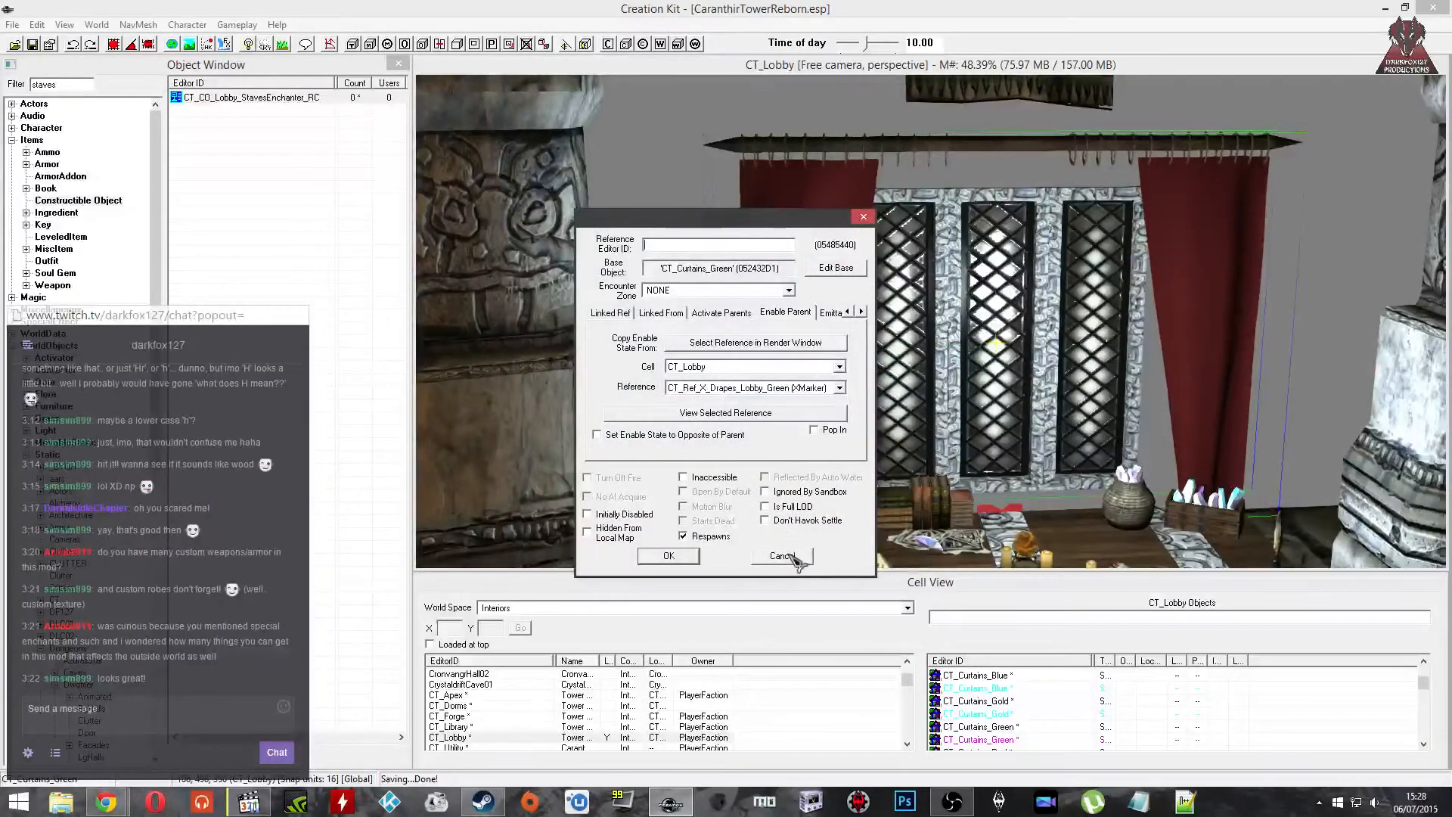
click(792, 557)
double_click(752, 355)
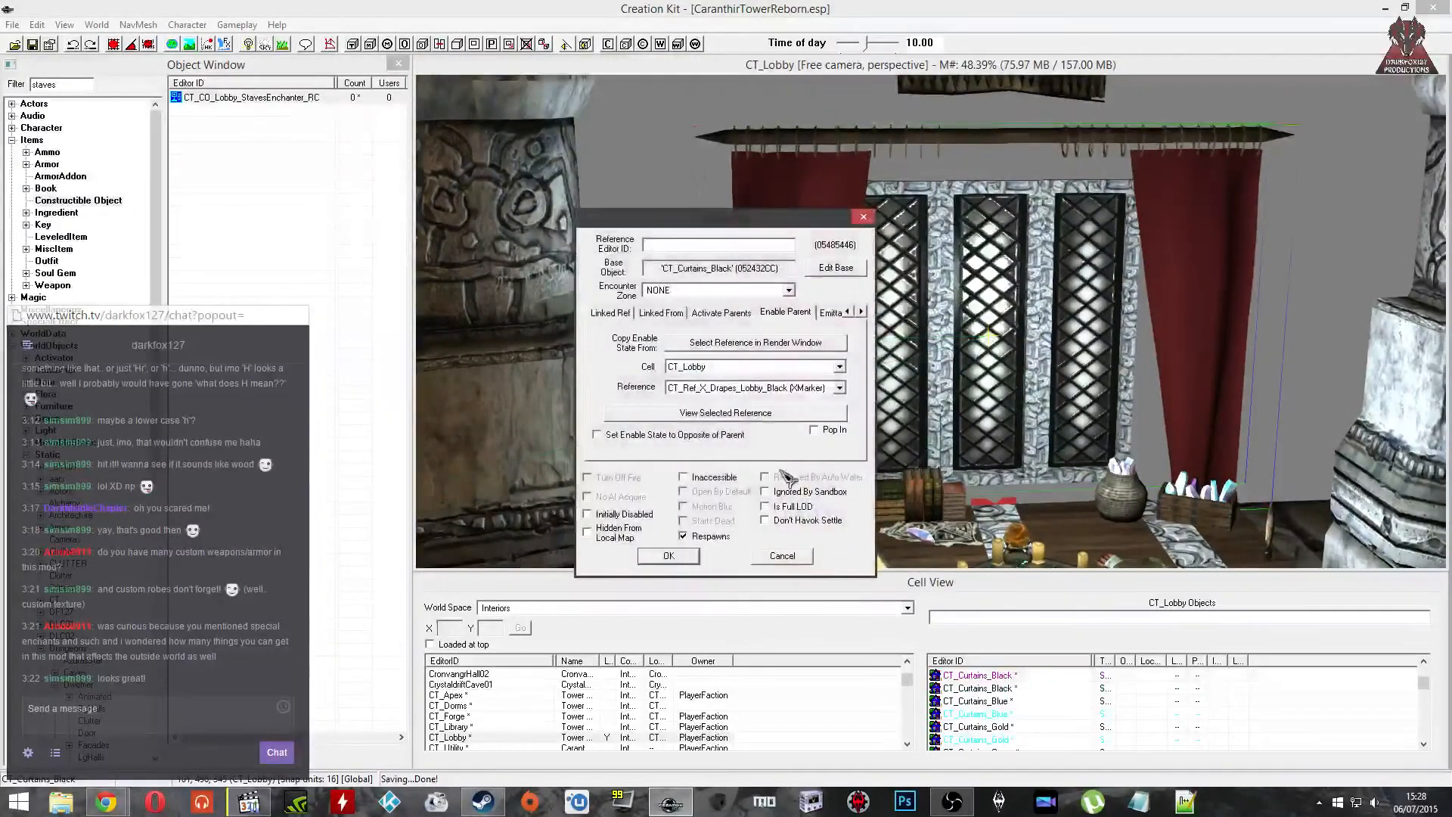
click(783, 556)
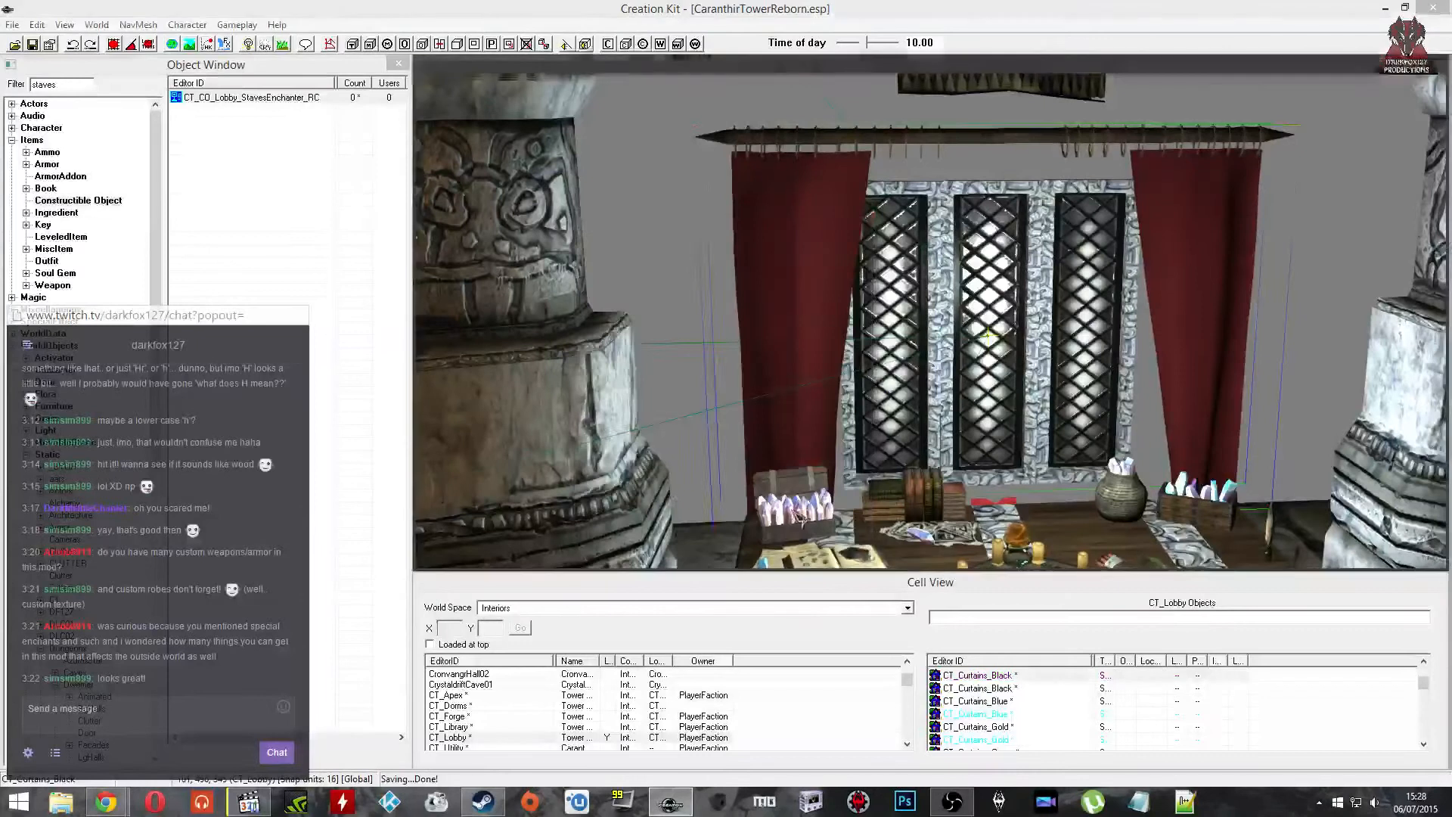
double_click(794, 390)
click(792, 556)
Step: Go back to the table of folded drapes and open the reference of the folded green drapes
scroll(832, 523, down, 2)
key(1)
key(1)
shift+middle_drag(832, 484, 892, 461)
click(1028, 258)
shift+middle_drag(1027, 258, 1108, 506)
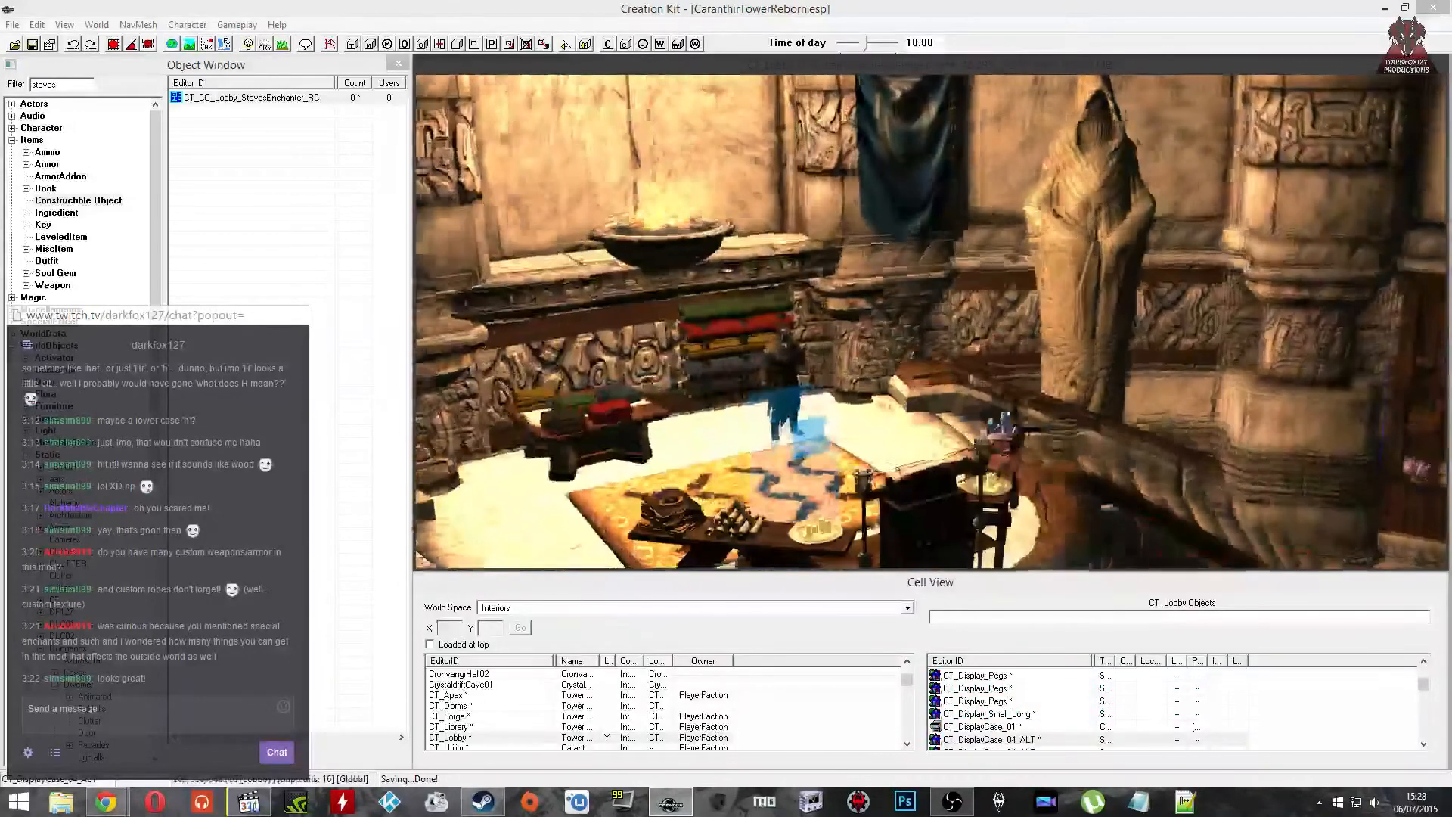
click(784, 398)
shift+middle_drag(784, 399, 874, 286)
scroll(882, 364, up, 5)
click(886, 365)
click(872, 295)
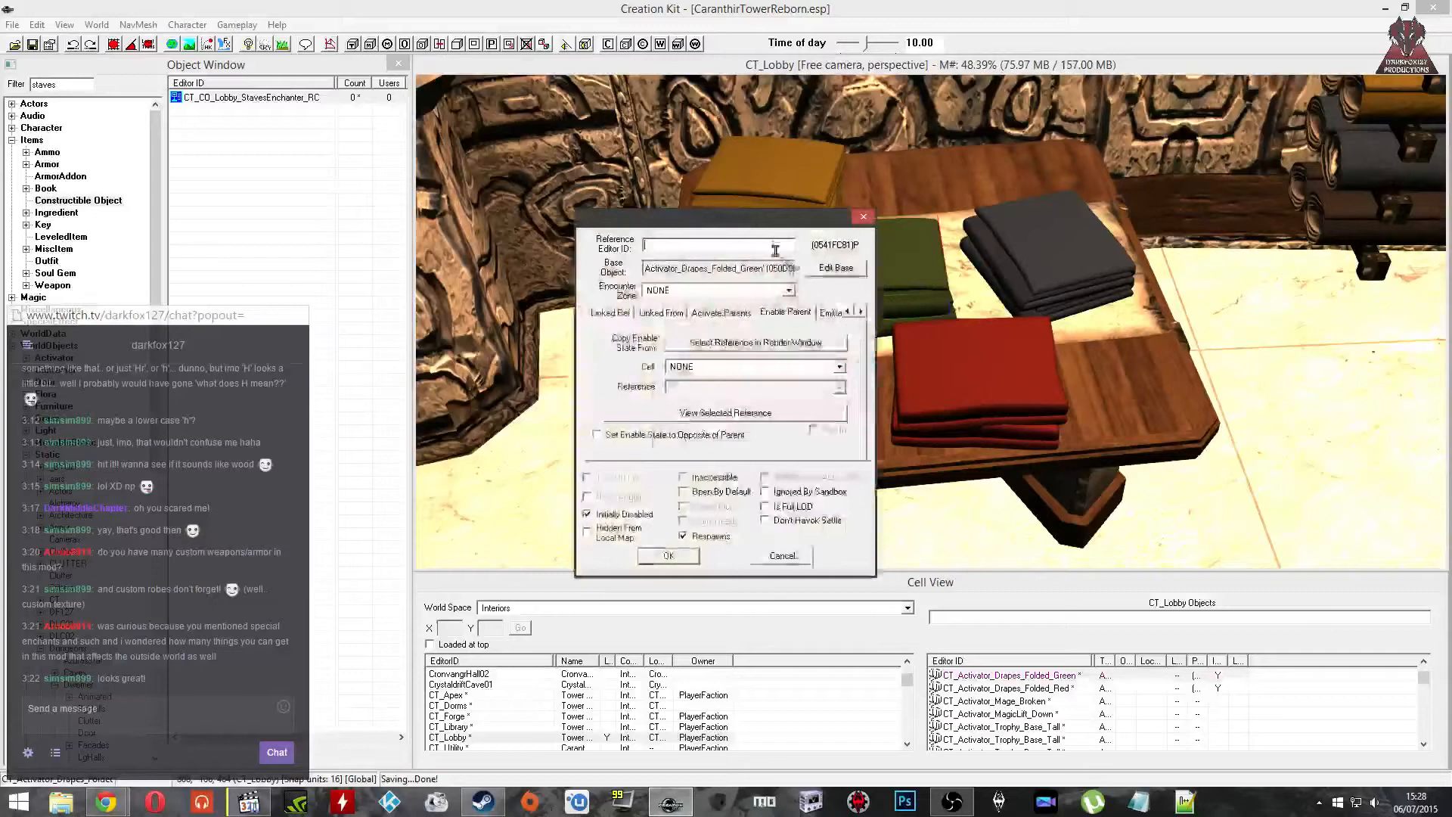
Step: Leave the green drapes' reference and view the group of red markers in front of the drapes table
click(633, 359)
click(633, 359)
click(632, 359)
click(633, 359)
click(632, 359)
click(632, 264)
middle_drag(681, 287, 911, 308)
click(867, 344)
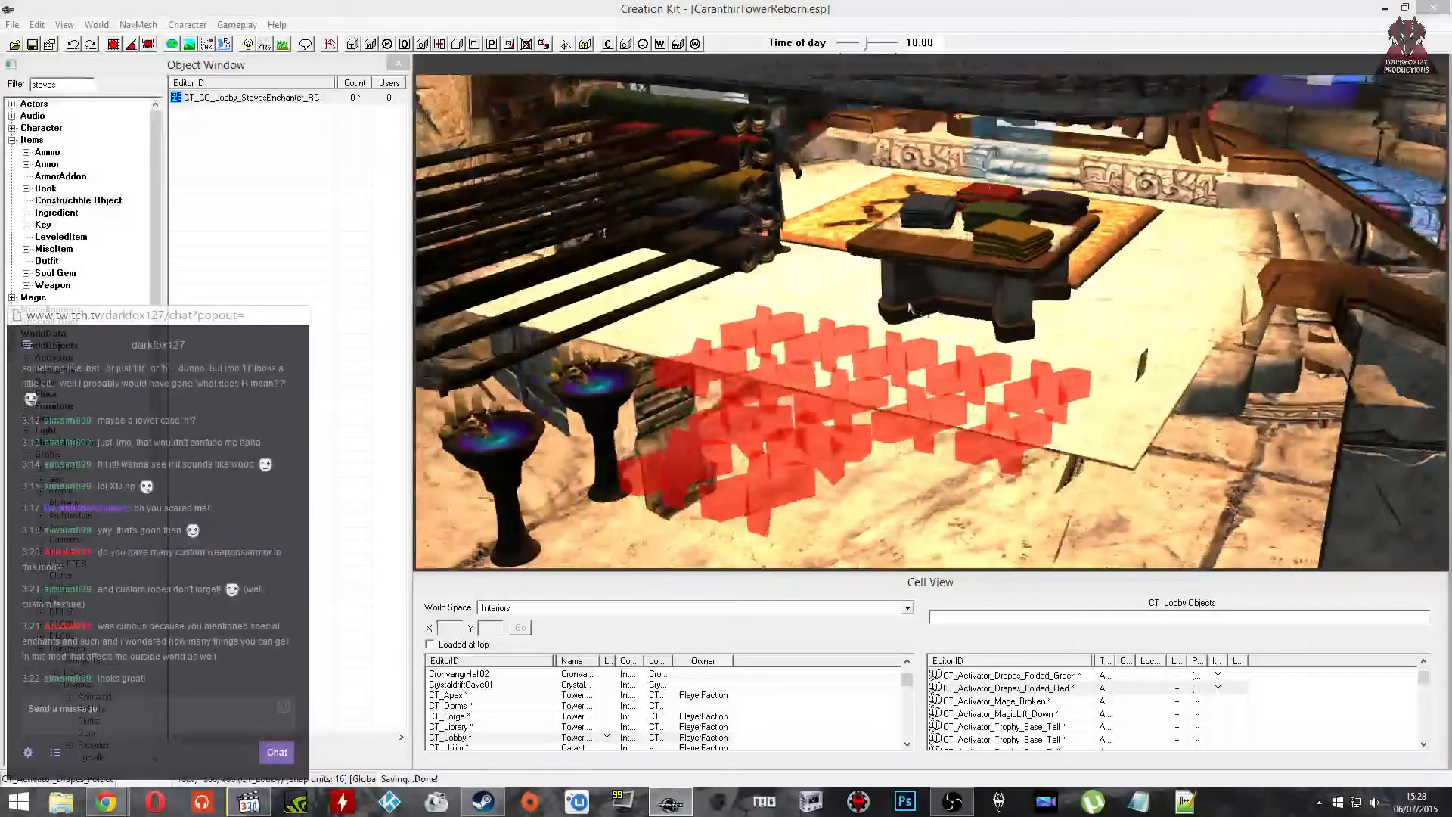
Step: Open the properties of CT_Script_Drapes on the folded red drapes and inspect the marker and folded red drapes entries
double_click(975, 189)
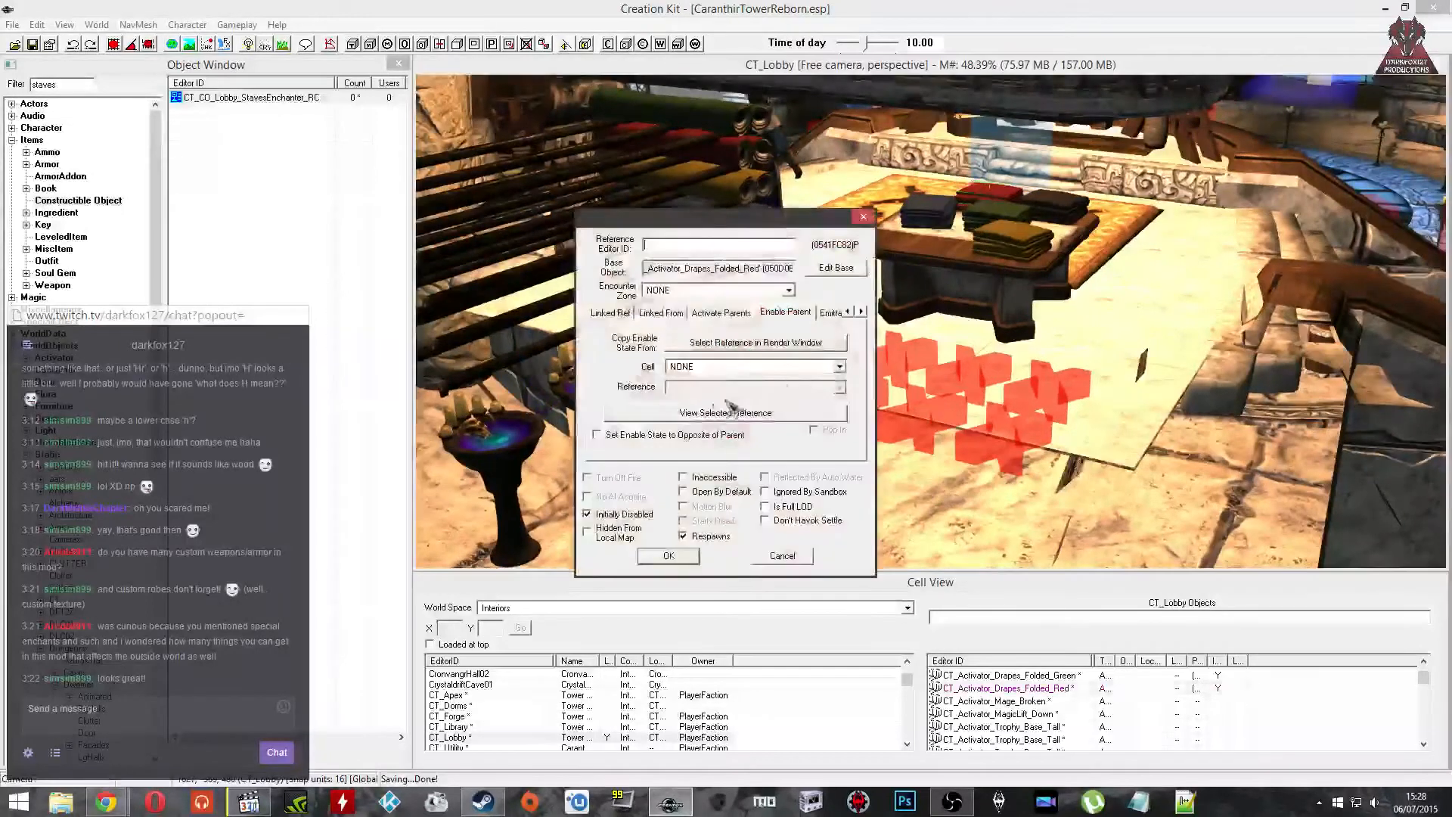
click(861, 311)
click(861, 312)
click(862, 312)
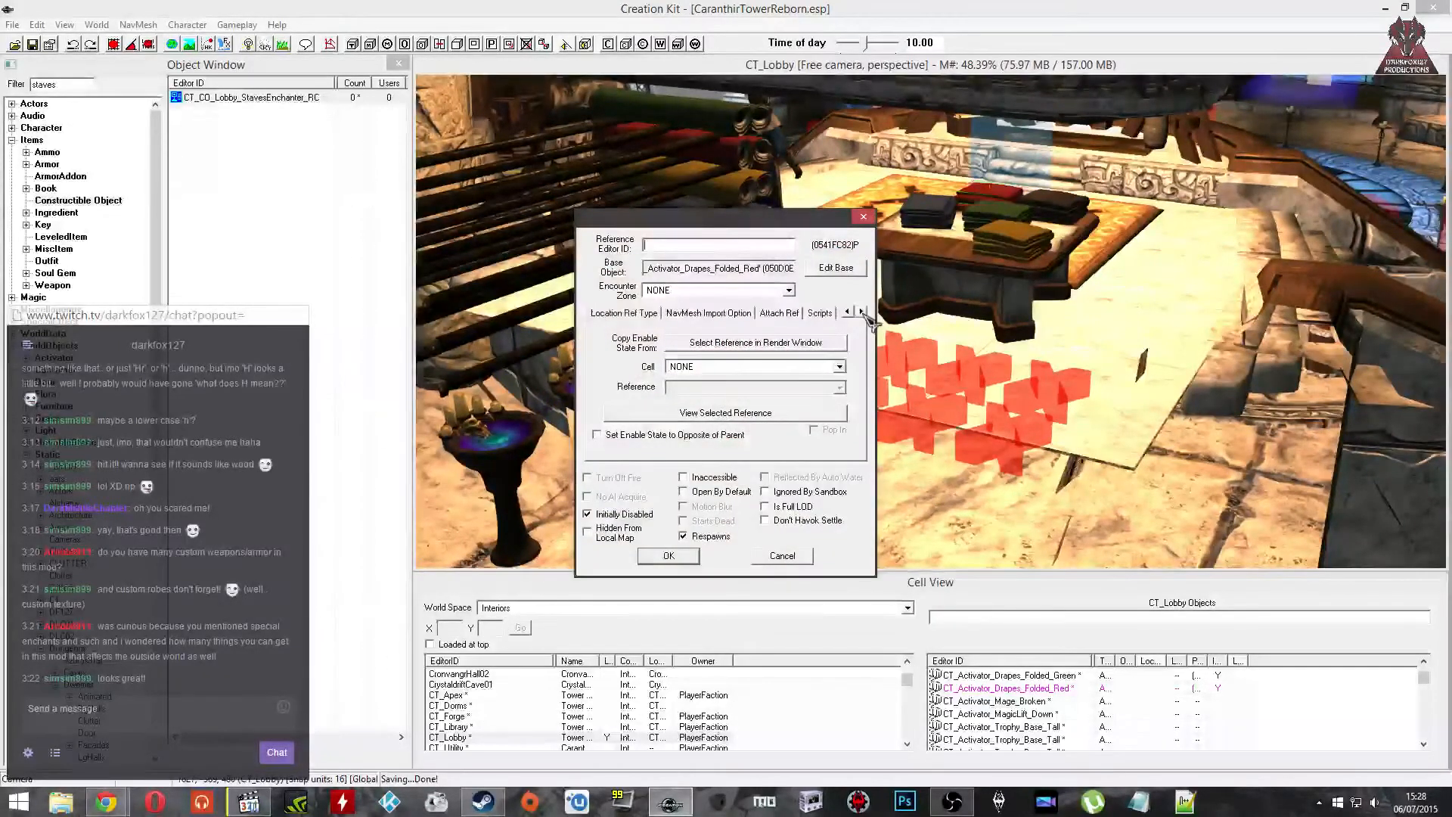
click(820, 313)
double_click(722, 352)
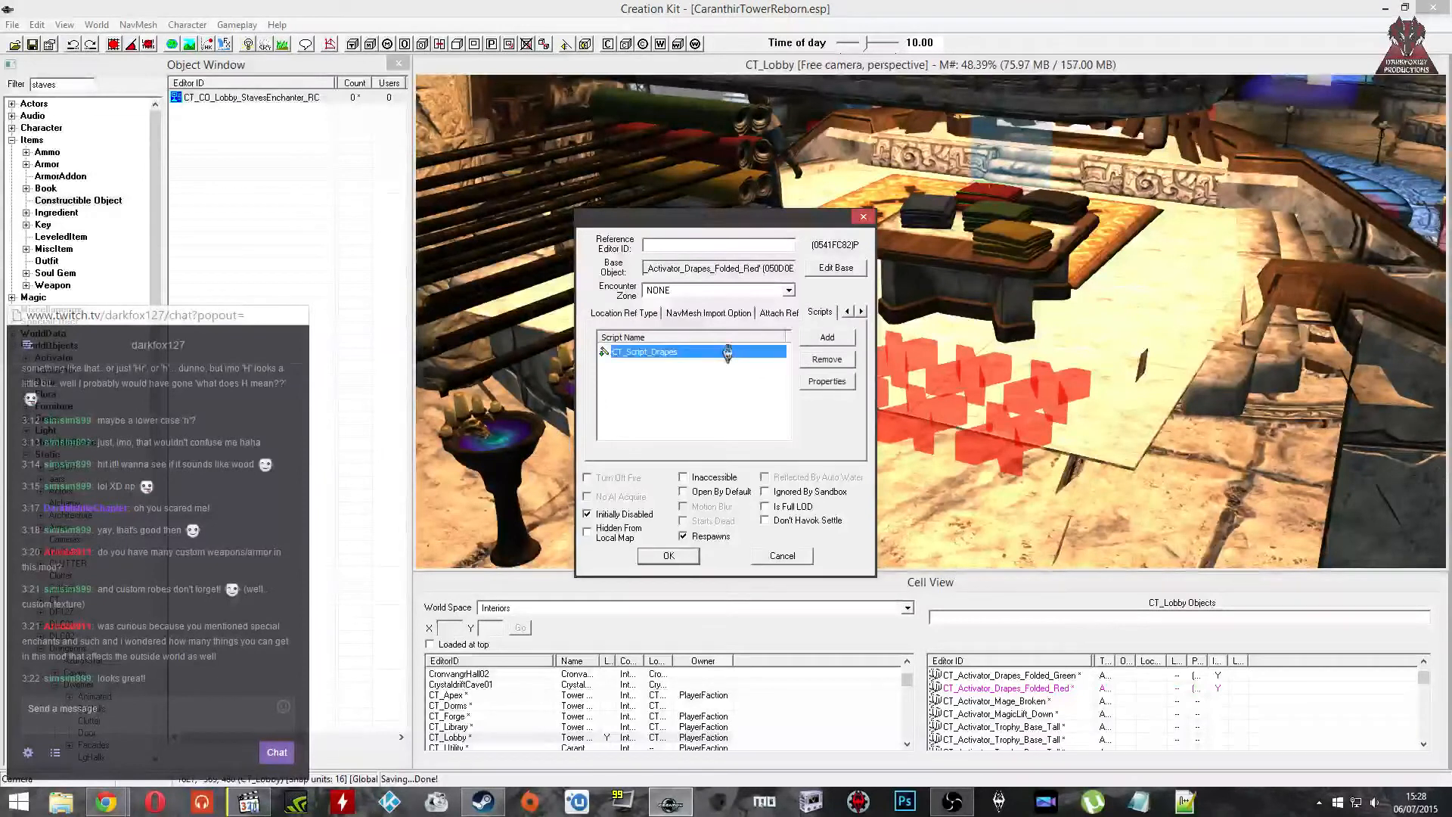
click(310, 454)
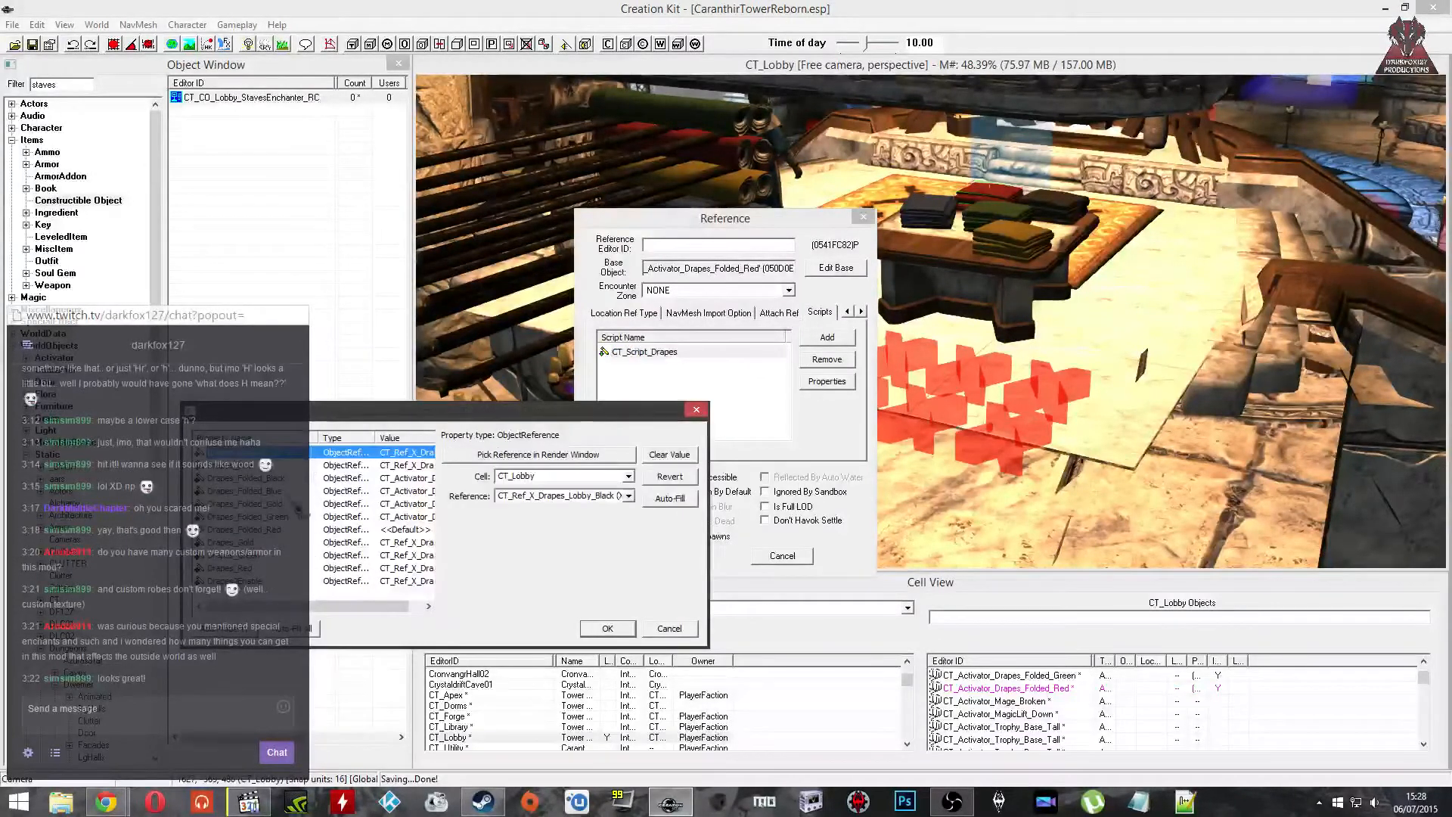
click(299, 491)
click(330, 541)
click(313, 529)
Step: Try to pick the folded red drapes in the render window as their own script property's reference, and discard the change
click(660, 454)
click(604, 454)
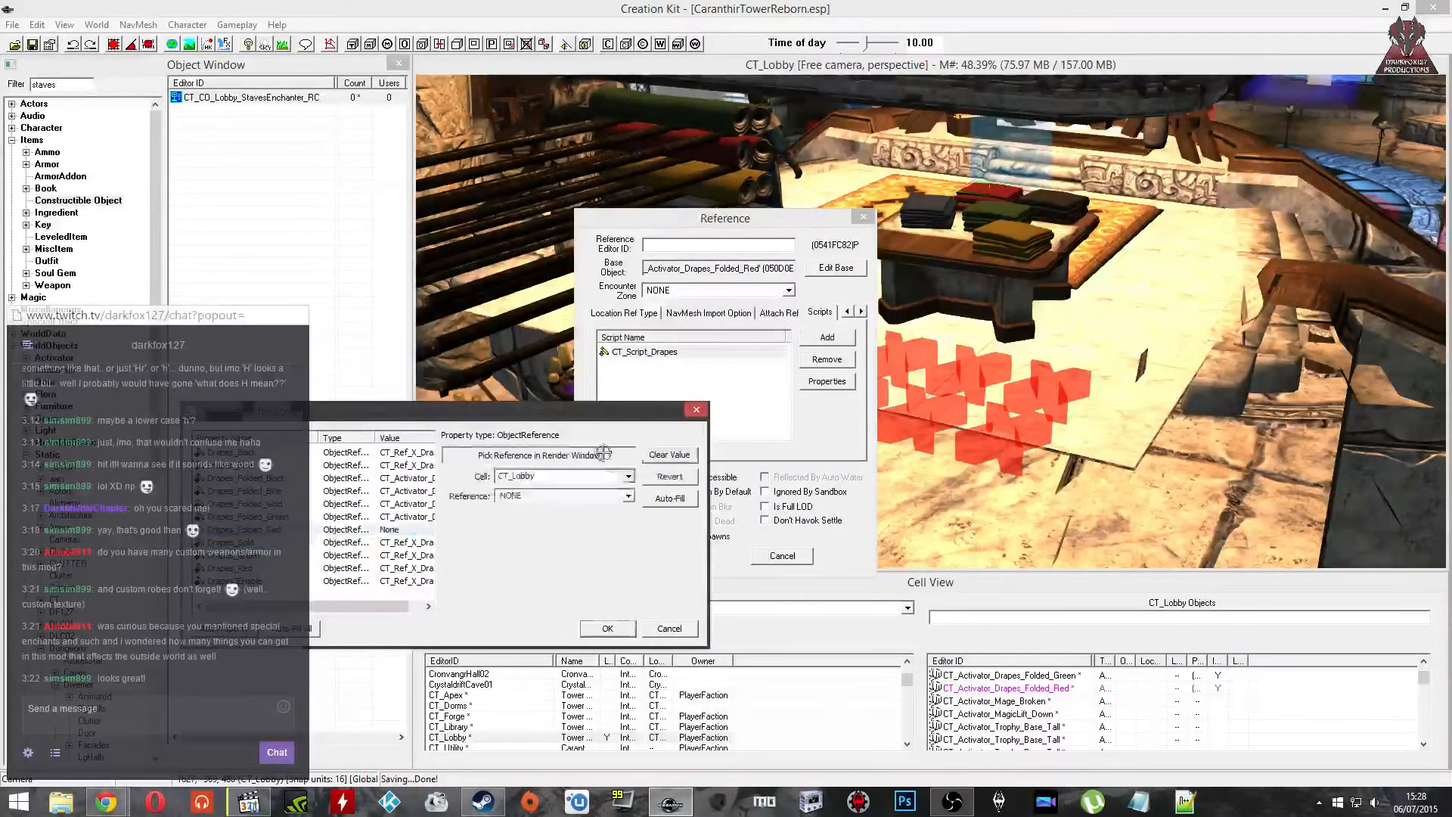
click(998, 200)
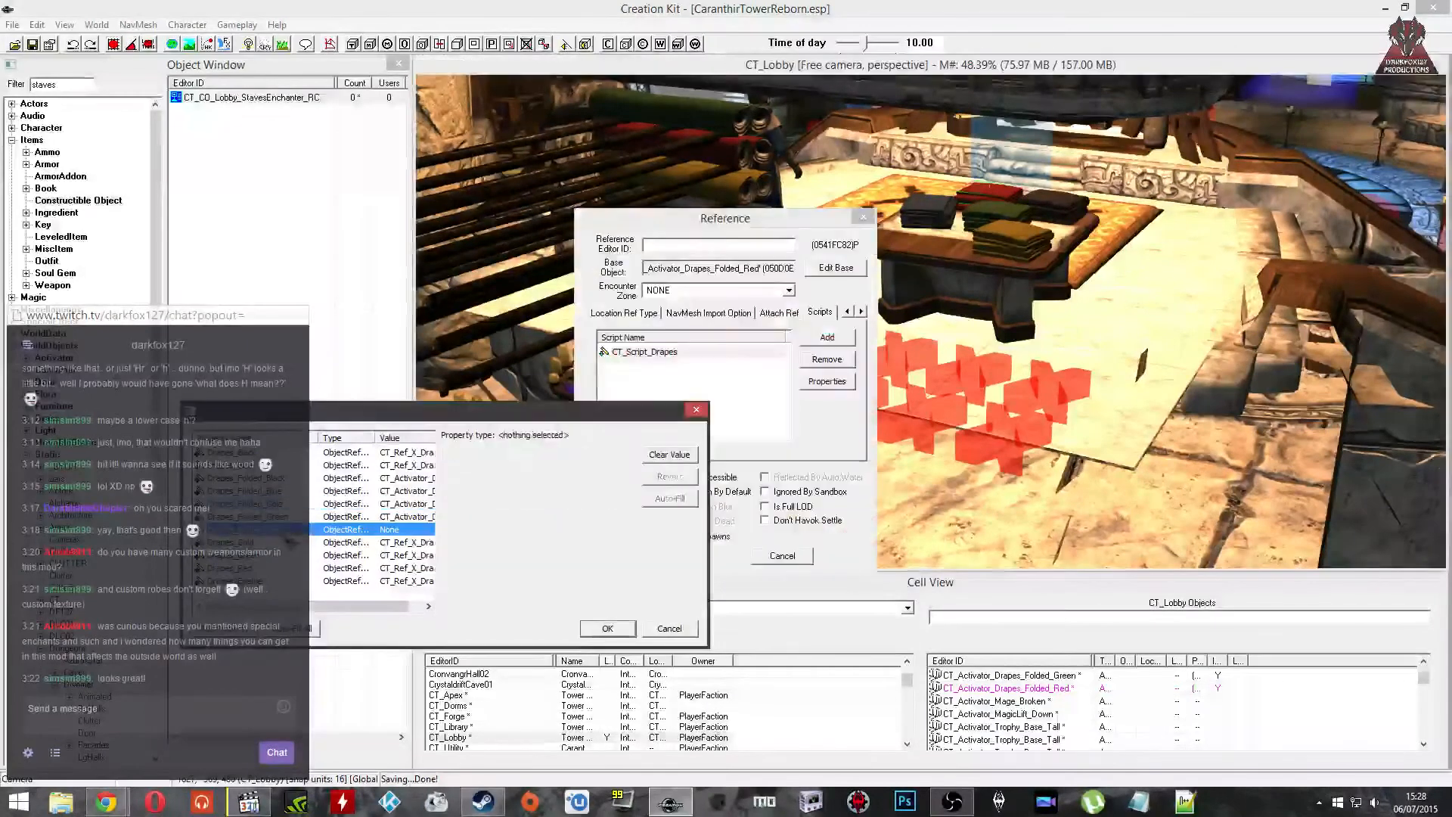
click(657, 628)
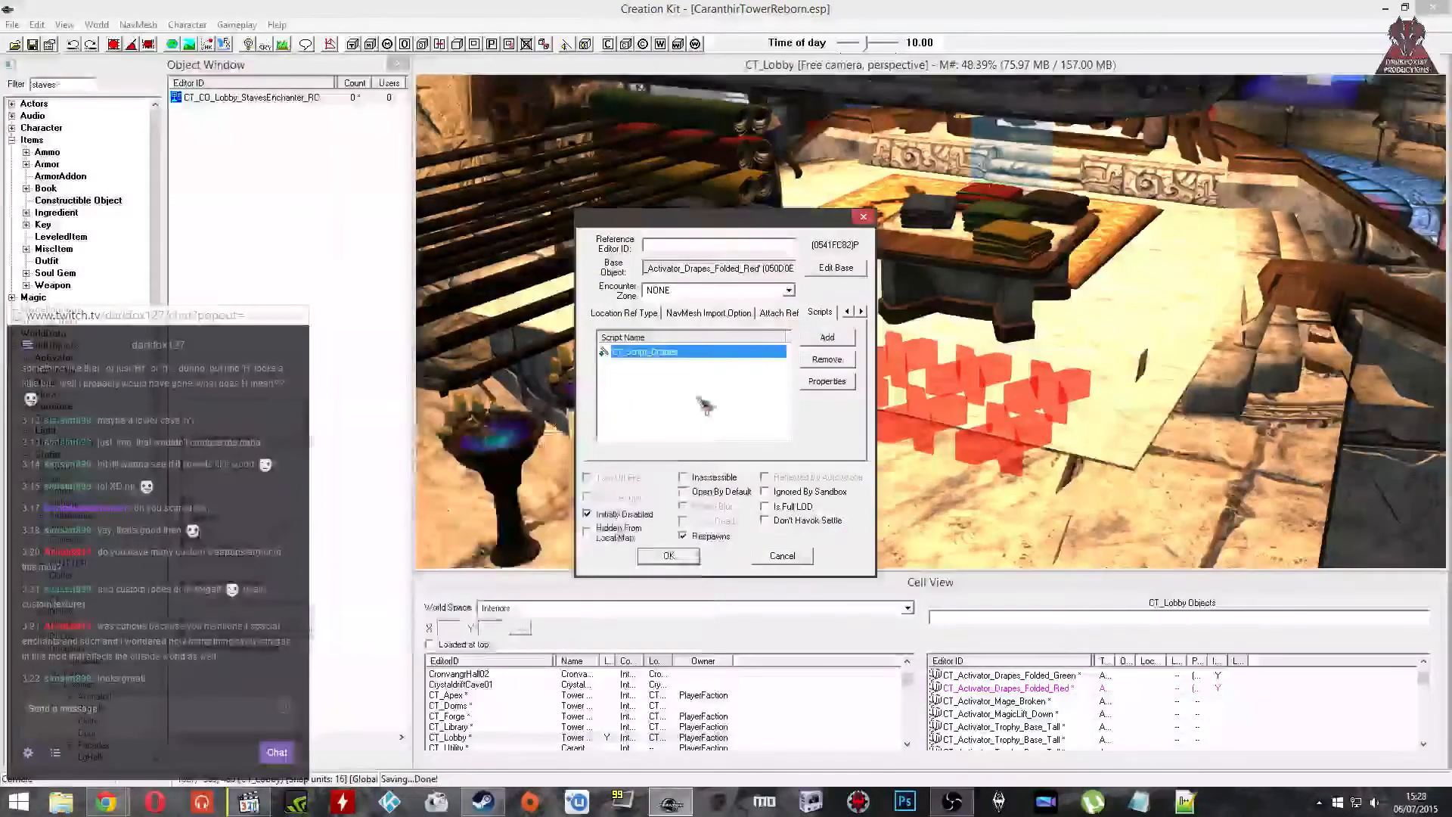
Step: Reopen the red drapes' script properties, view the gold and black lobby drapes markers, and cancel out of the reference
double_click(730, 352)
click(321, 543)
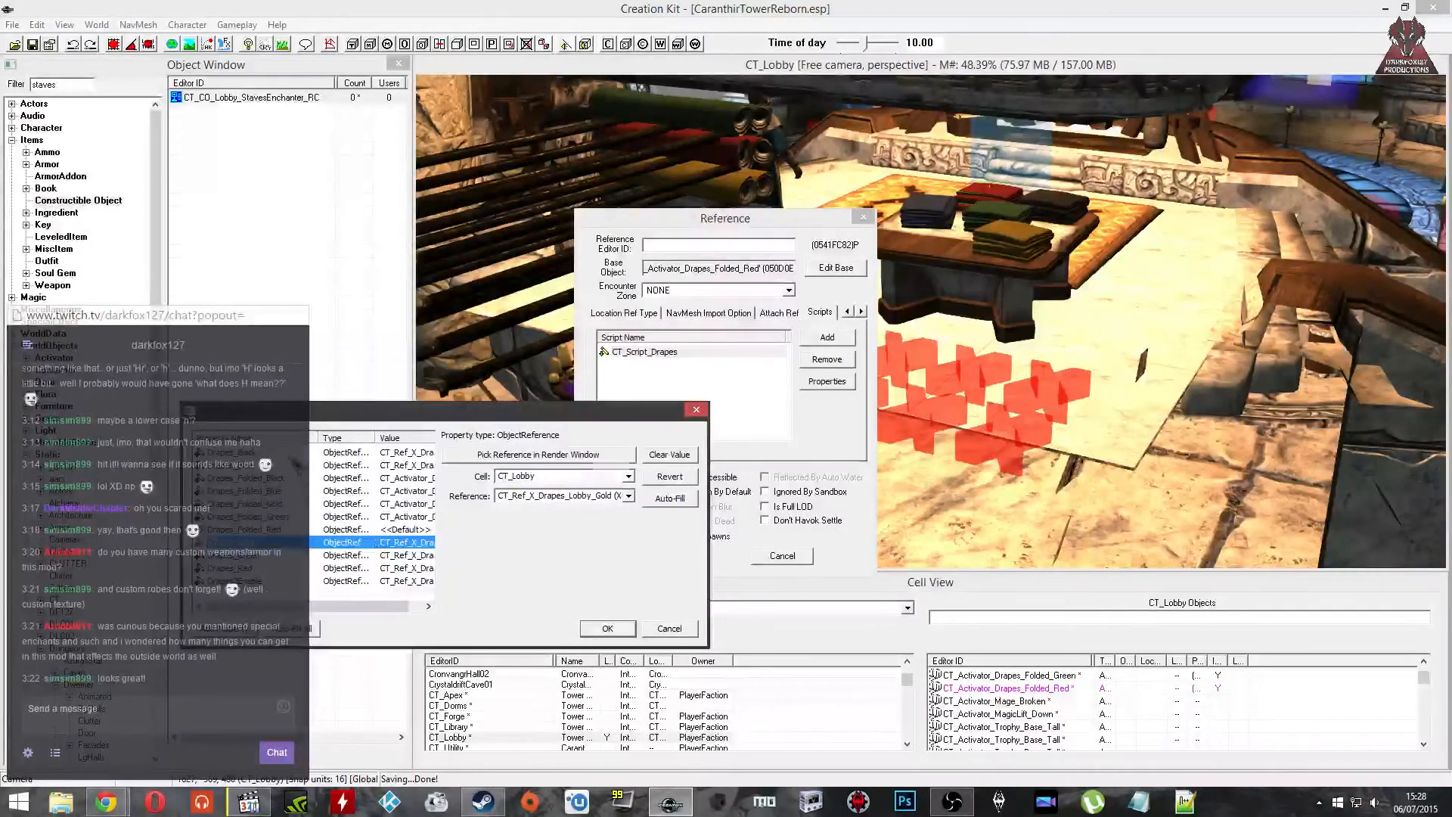
click(293, 456)
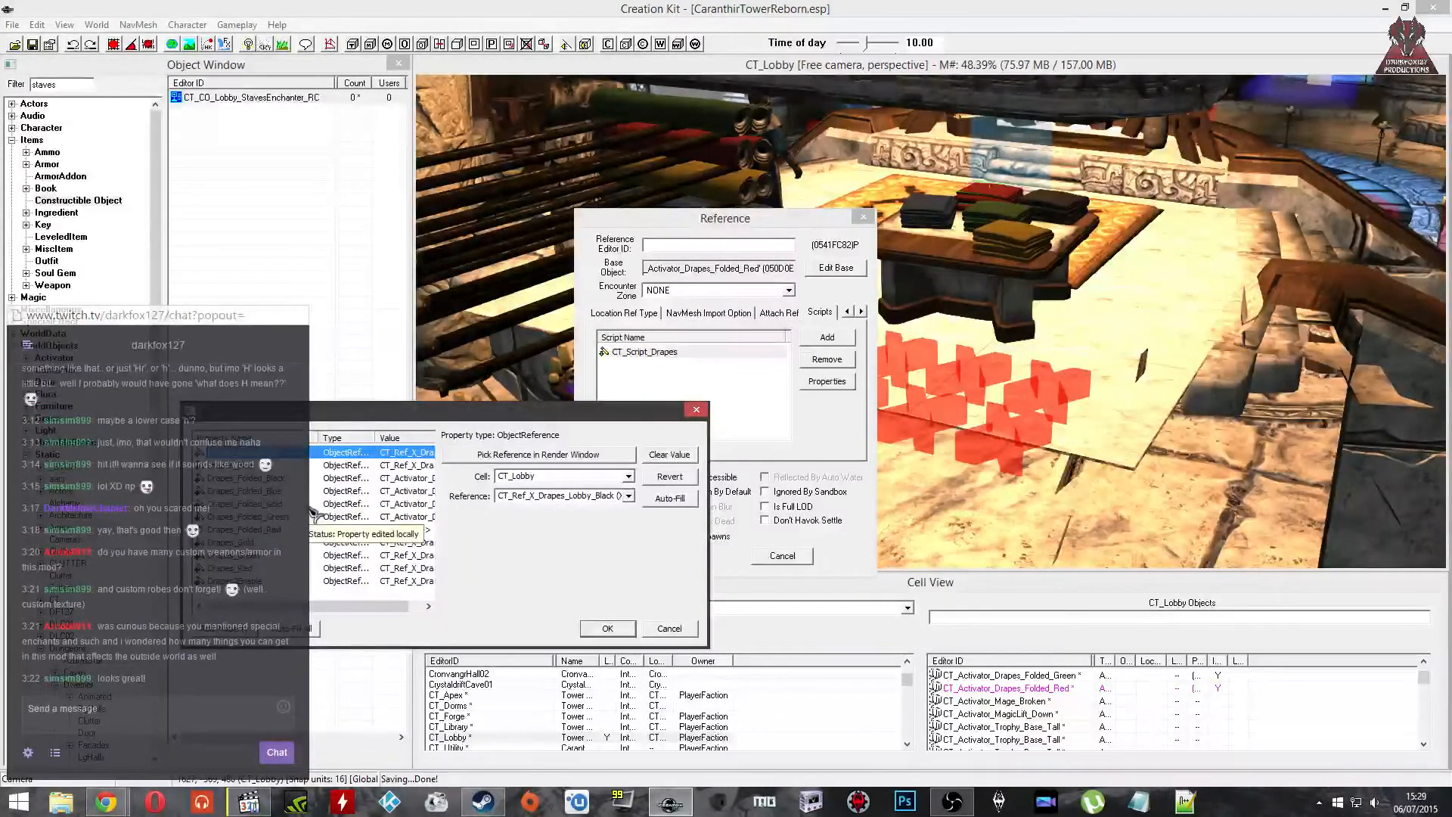
click(669, 629)
click(782, 555)
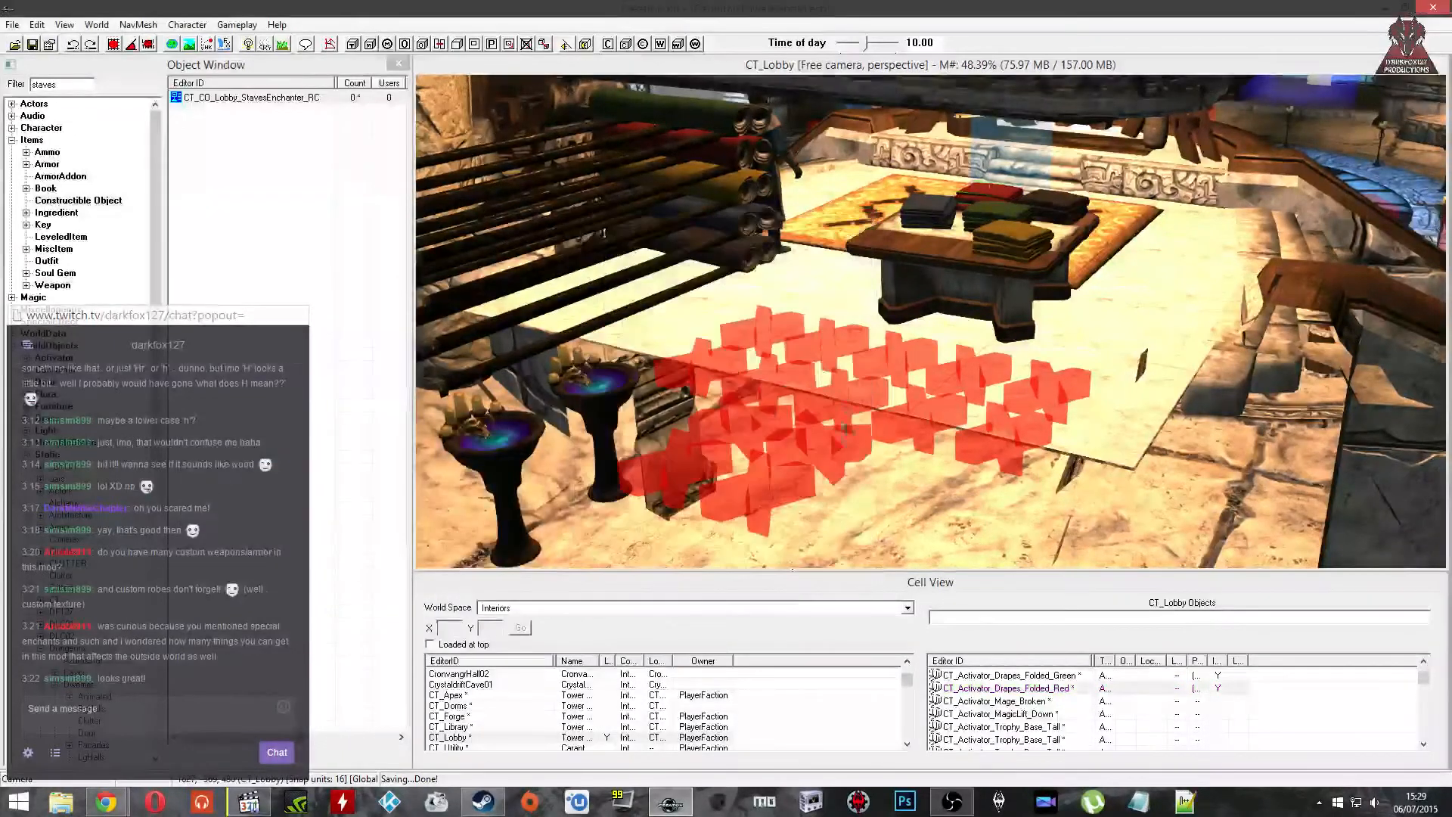
Step: Select the red markers in front of the drapes table one by one to point out each drape colour's marker
shift+middle_drag(803, 353, 848, 397)
click(761, 356)
click(836, 348)
click(921, 351)
click(987, 355)
click(1058, 348)
shift+middle_drag(1059, 348, 967, 323)
scroll(1024, 350, up, 4)
click(703, 327)
click(722, 338)
Step: Glance at the folded red drapes' script and open the properties of CT_Script_Drapes on the folded green drapes
double_click(967, 322)
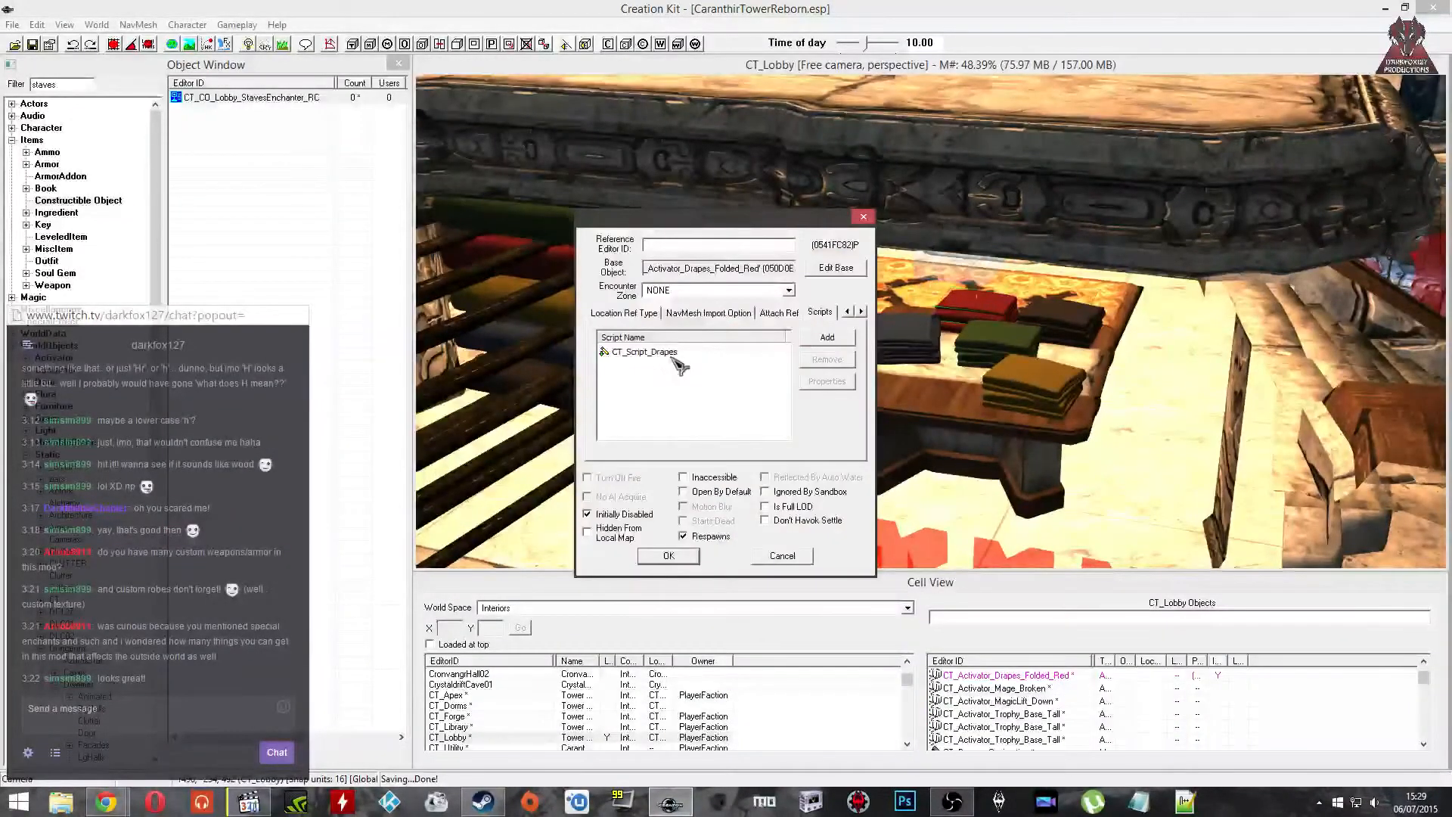
click(783, 555)
double_click(999, 336)
double_click(666, 358)
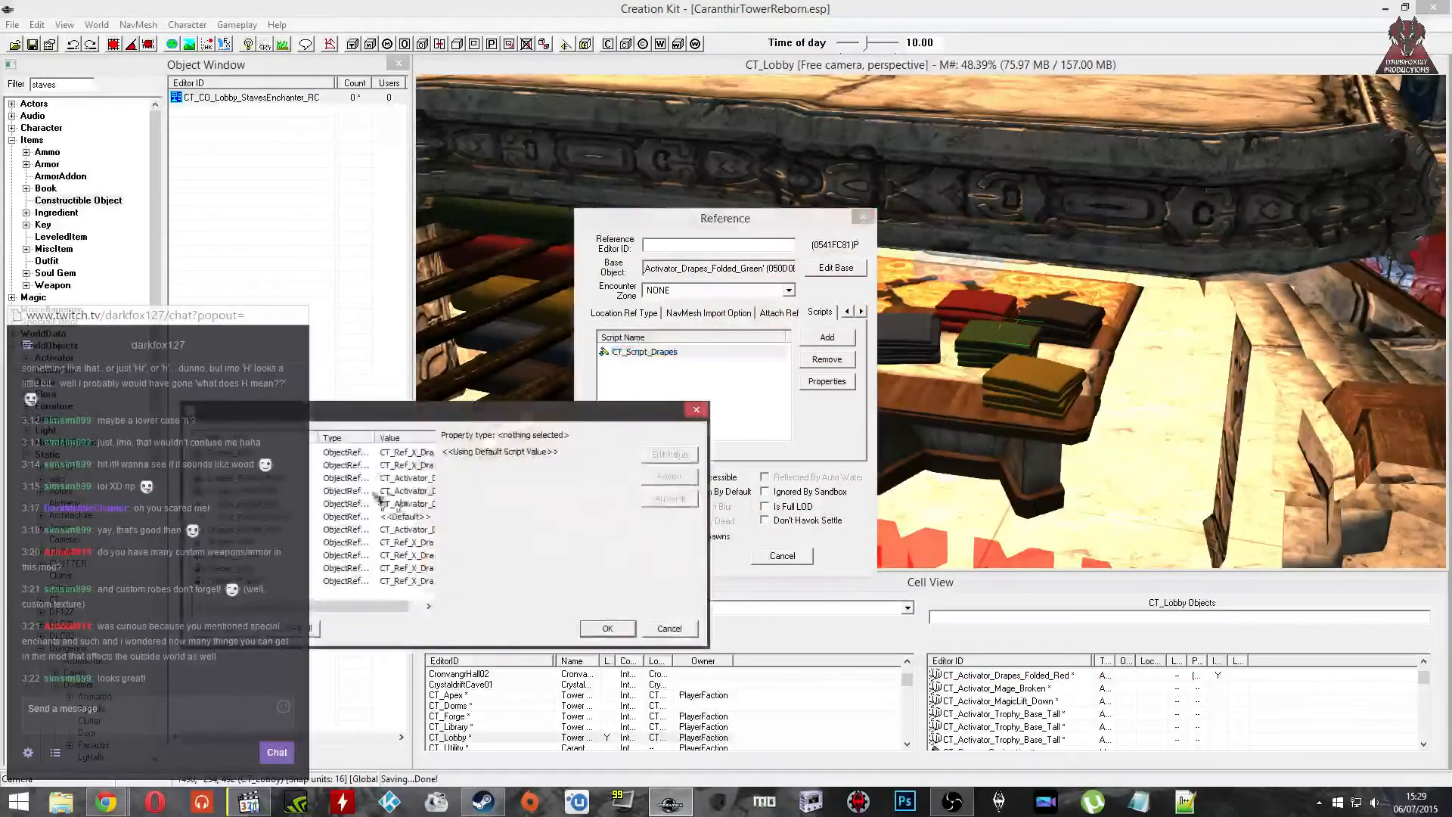
Step: Review each CT_Script_Drapes property's reference on the folded green drapes, then cancel out of the properties and the reference
click(370, 452)
key(Down)
key(Down)
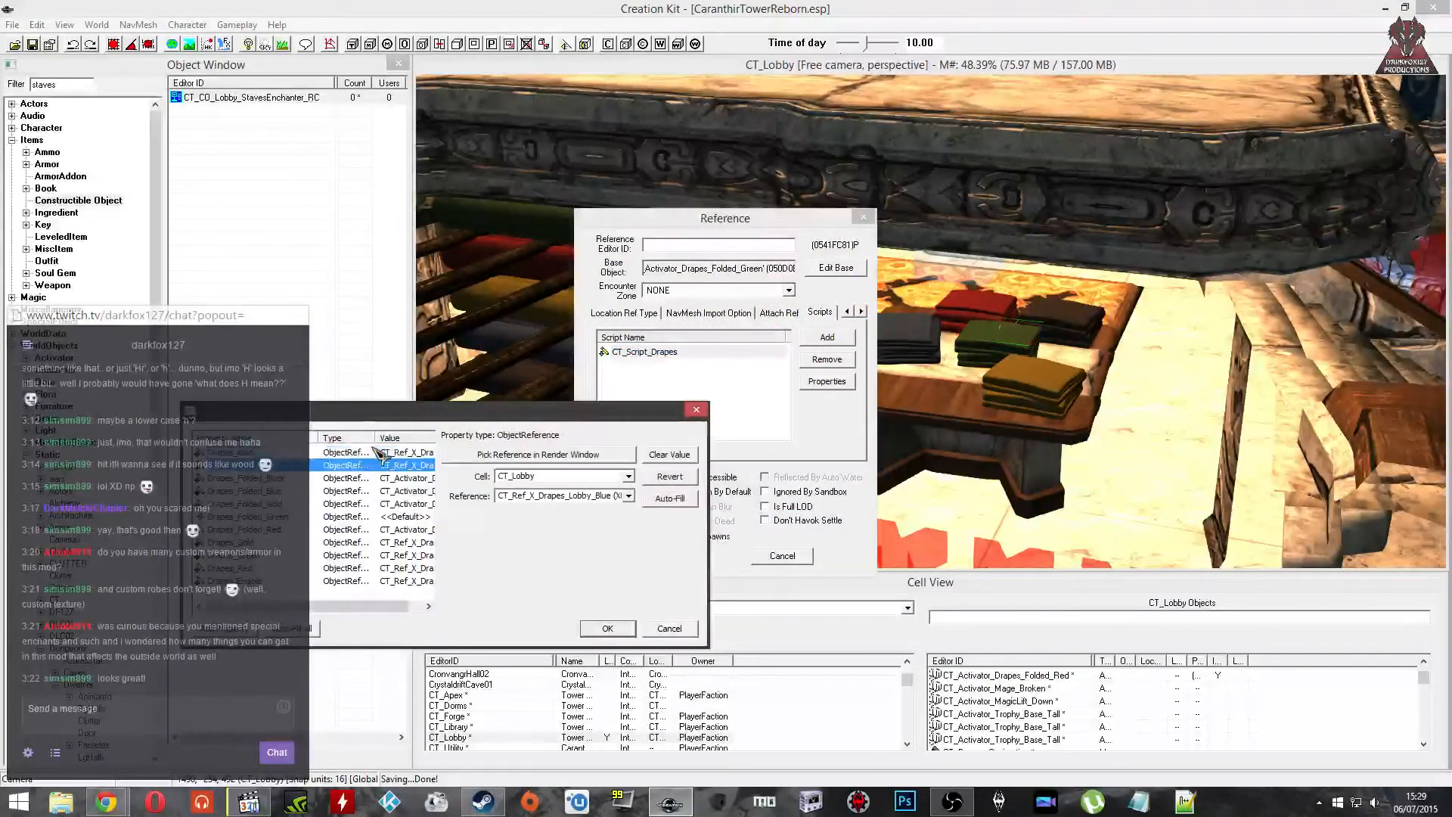
key(Up)
key(Down)
key(Down)
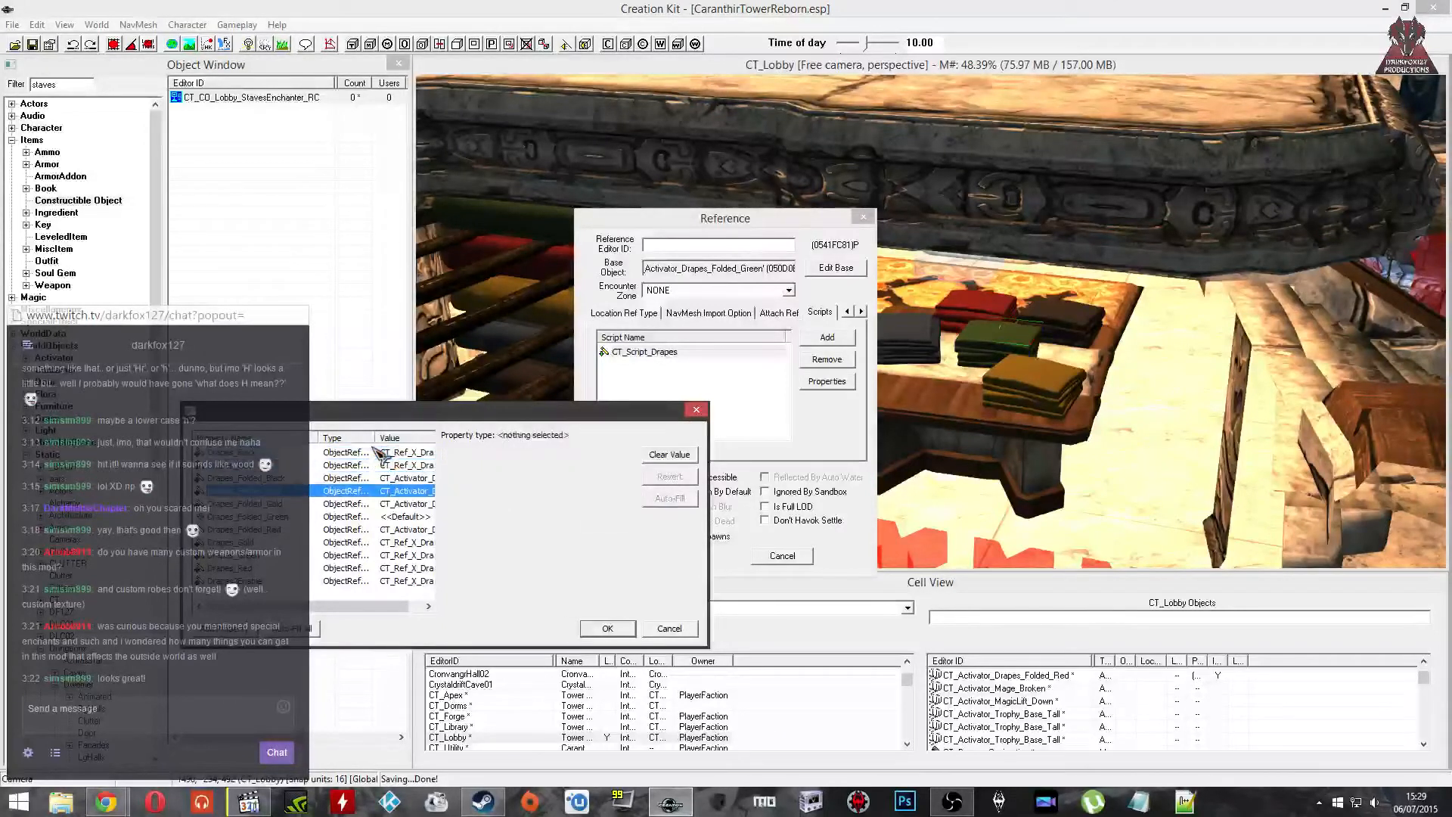
key(Up)
key(Down)
key(Down)
key(Up)
key(Up)
key(Up)
key(Up)
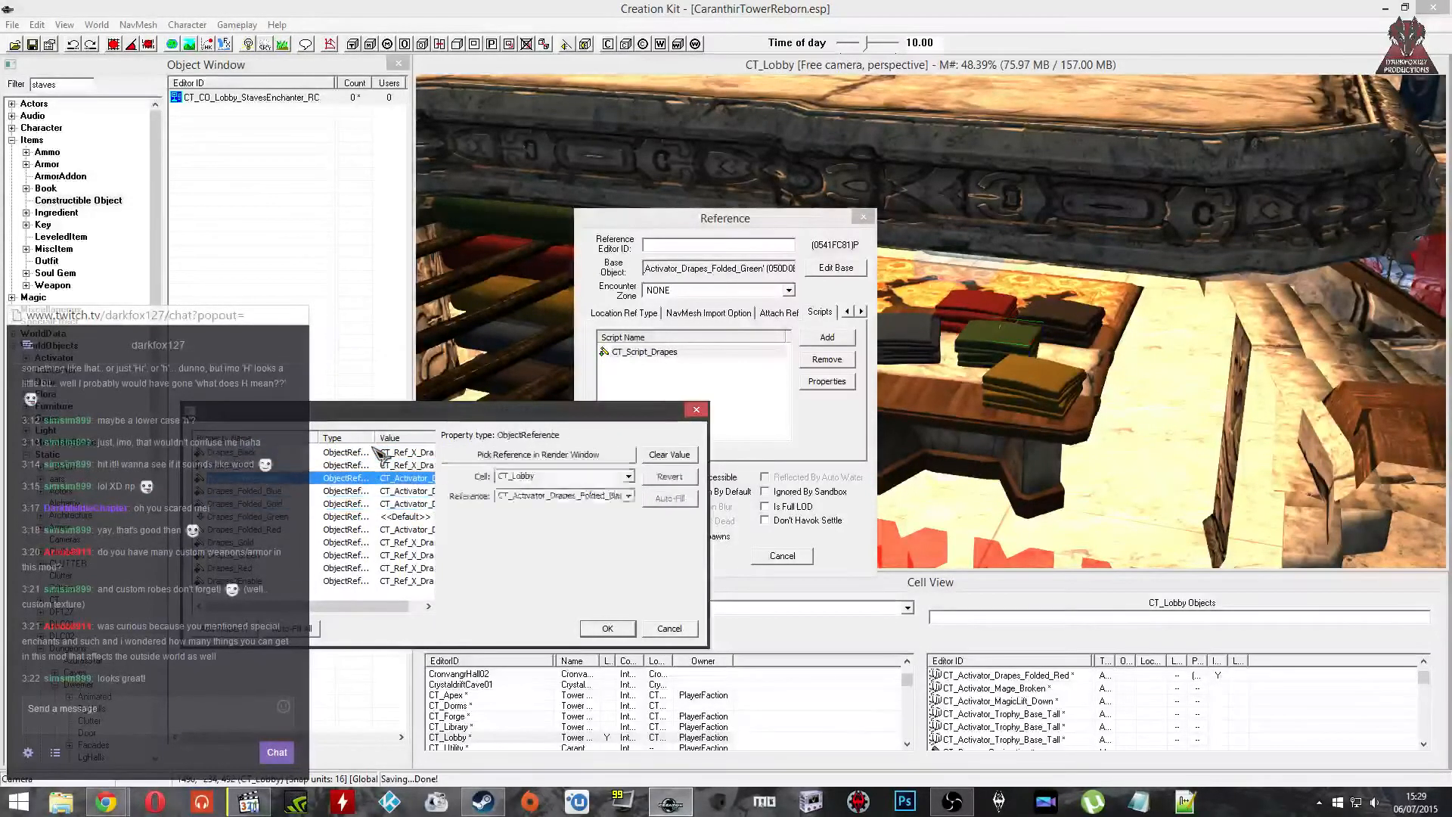
key(Down)
key(Down)
key(Down)
key(Down)
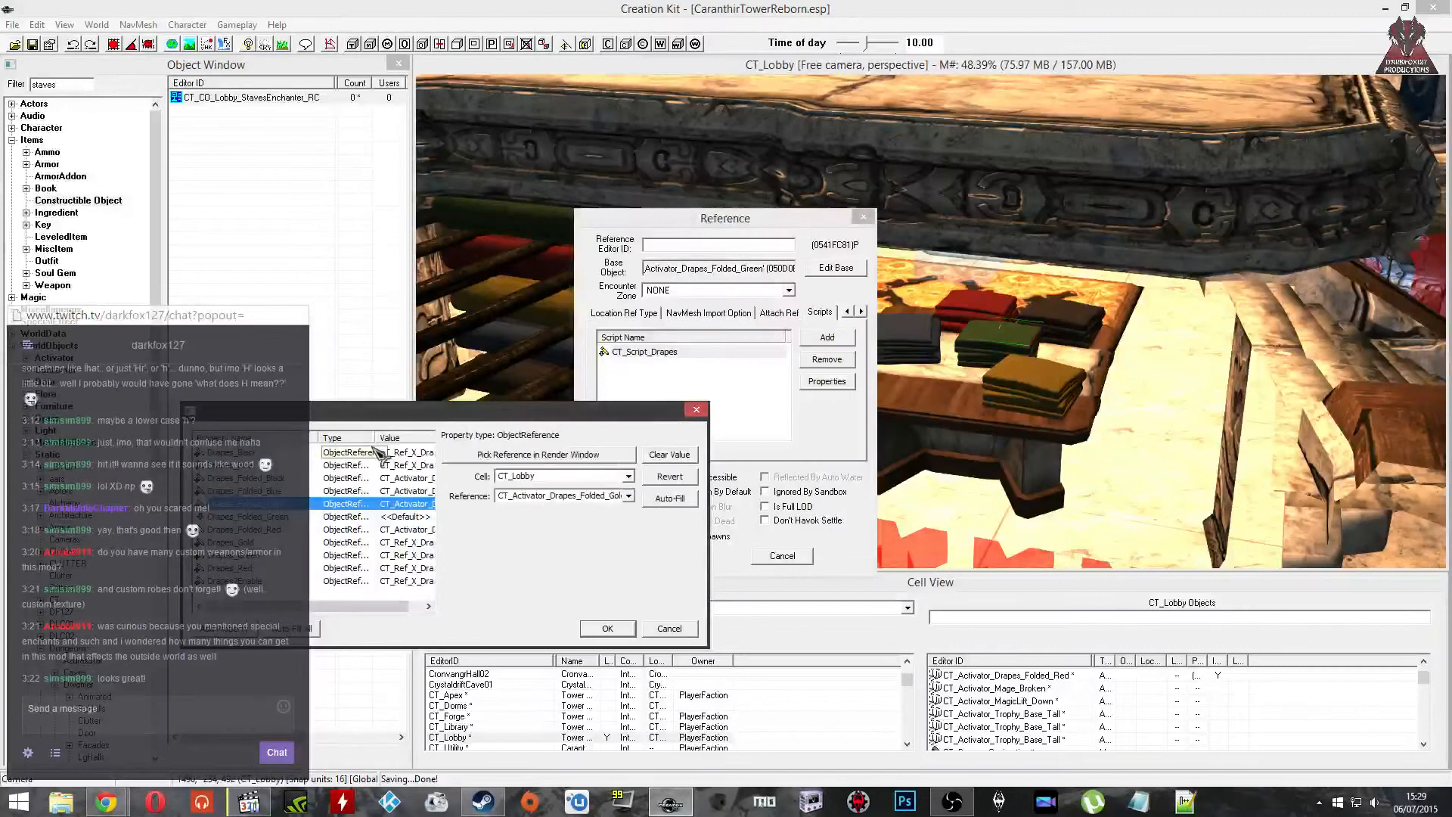
key(Down)
key(Down)
key(Down)
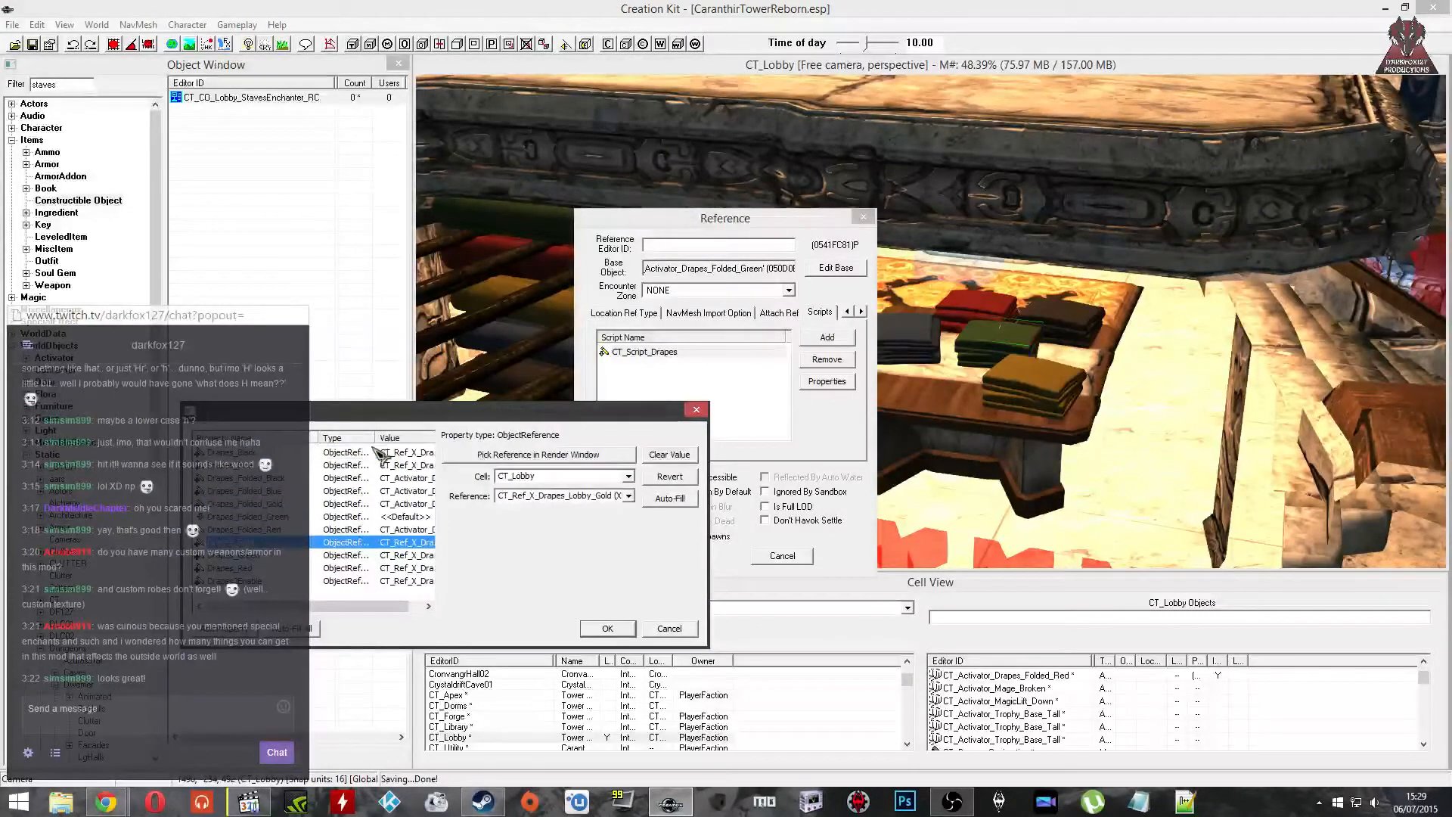
key(Down)
key(Down)
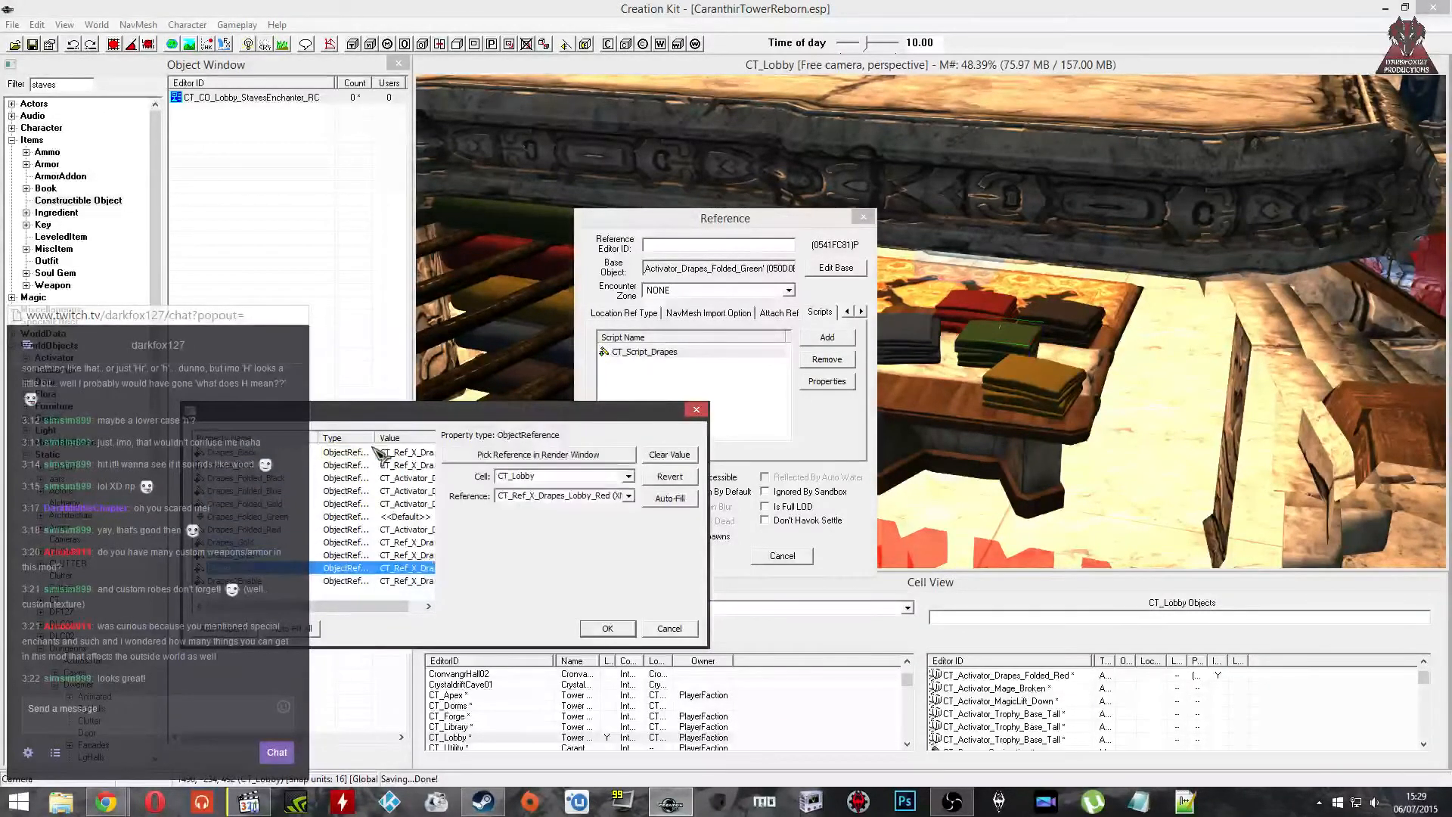
key(Down)
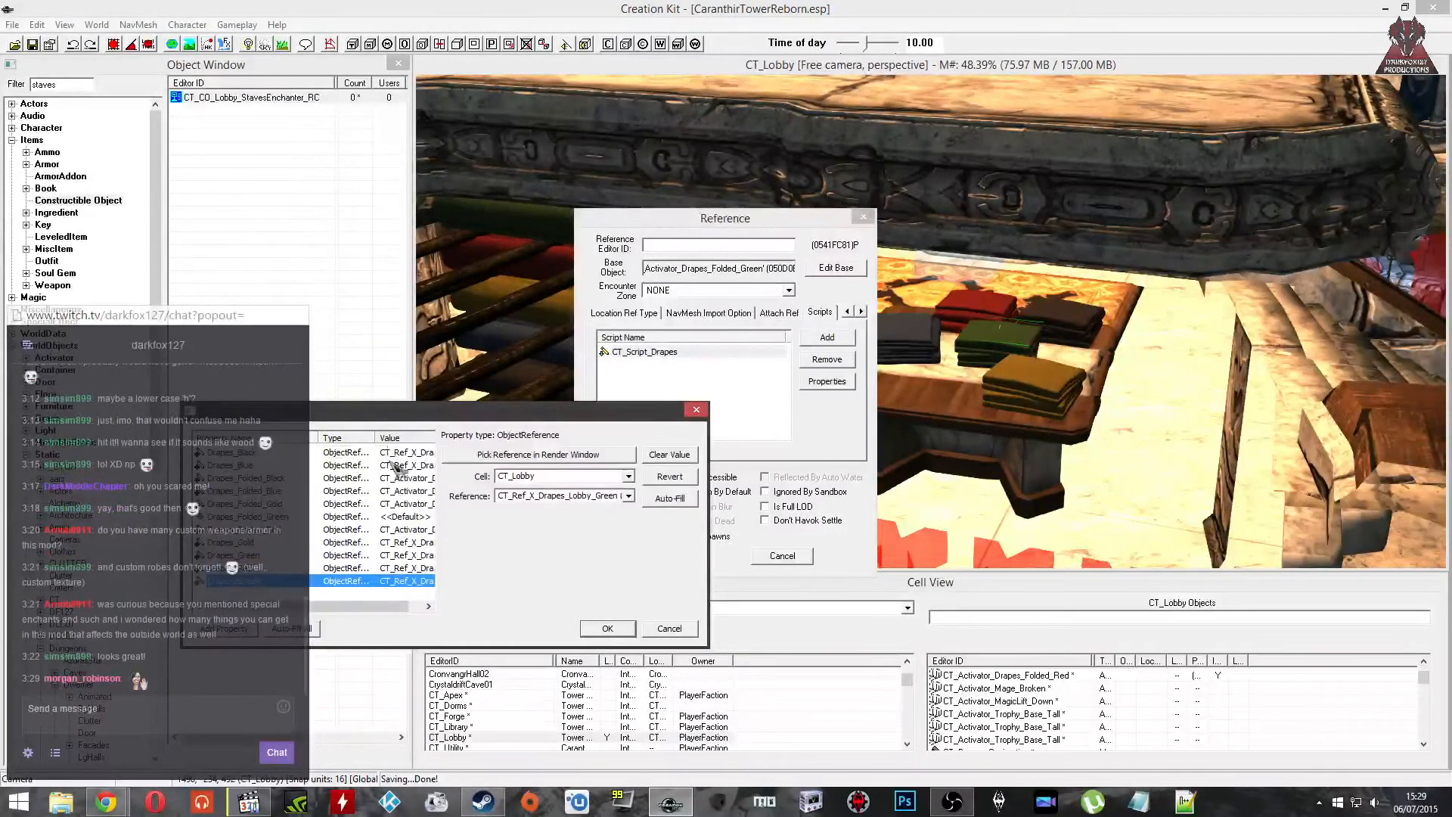
click(665, 626)
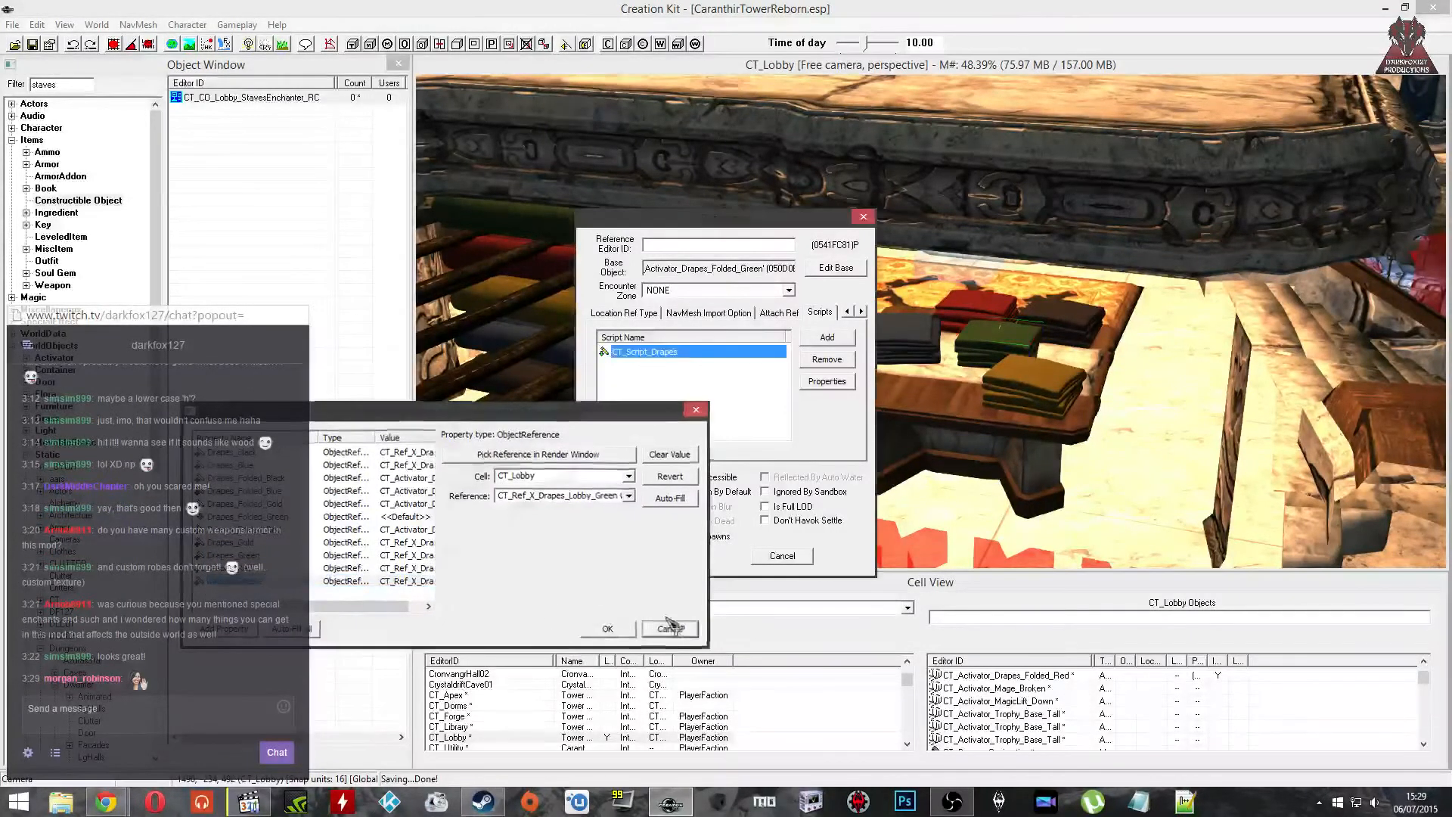
click(760, 555)
Step: Set the last CT_Script_Drapes property on the folded red drapes to CT_Ref_X_Drapes_Lobby_Red and save the plugin
double_click(951, 333)
double_click(660, 353)
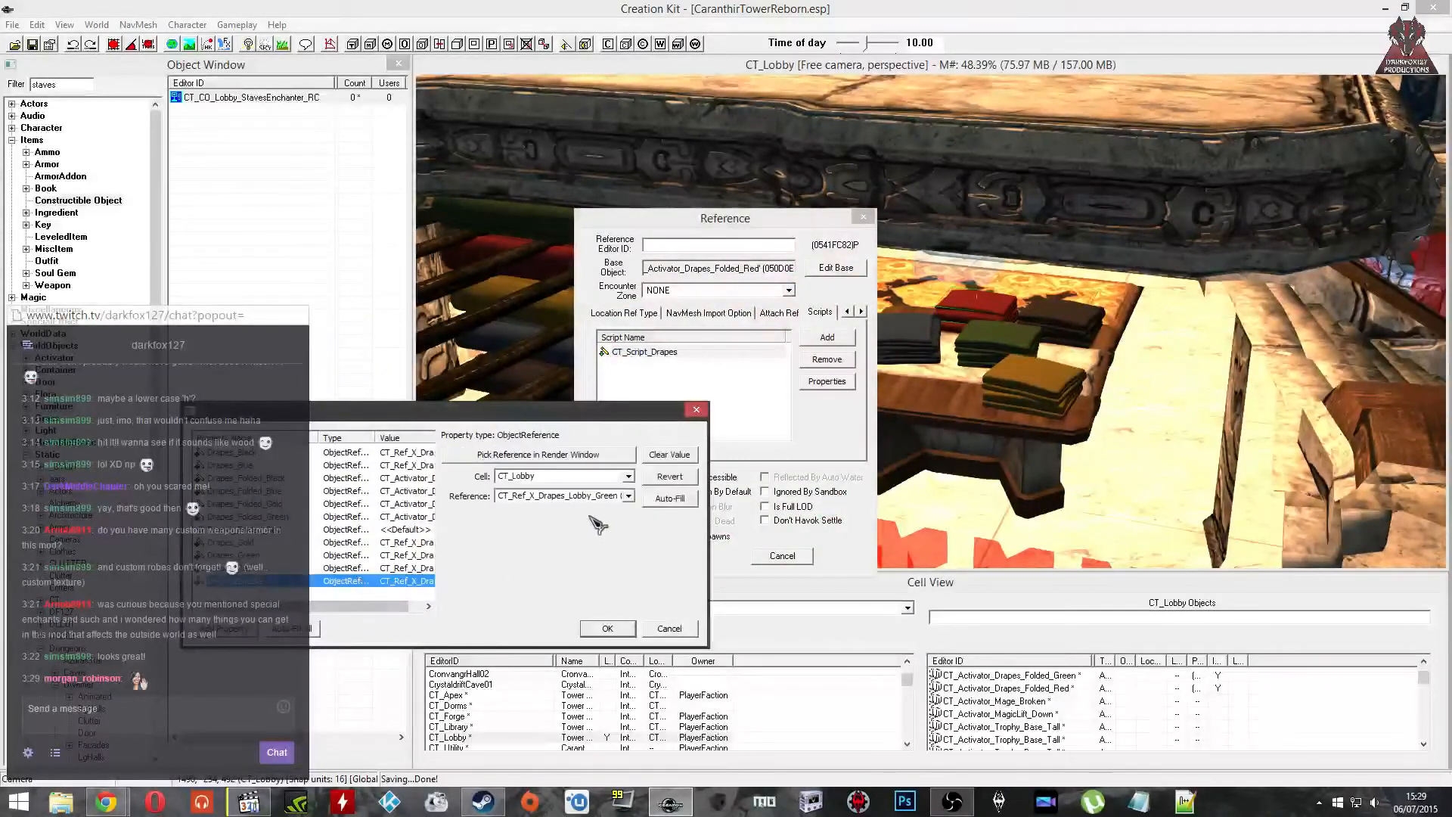
click(627, 496)
click(533, 521)
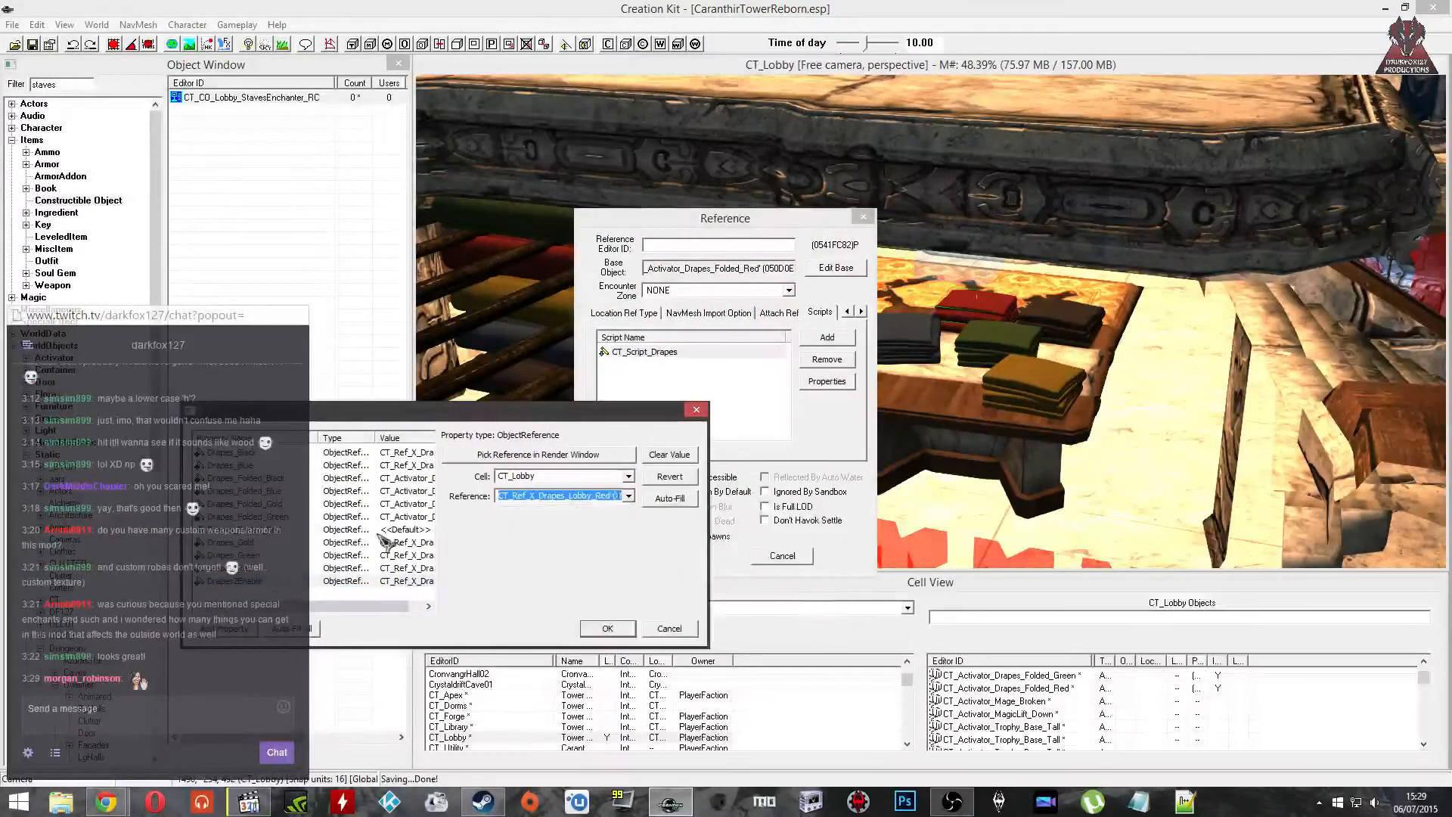
click(378, 533)
click(609, 628)
click(723, 556)
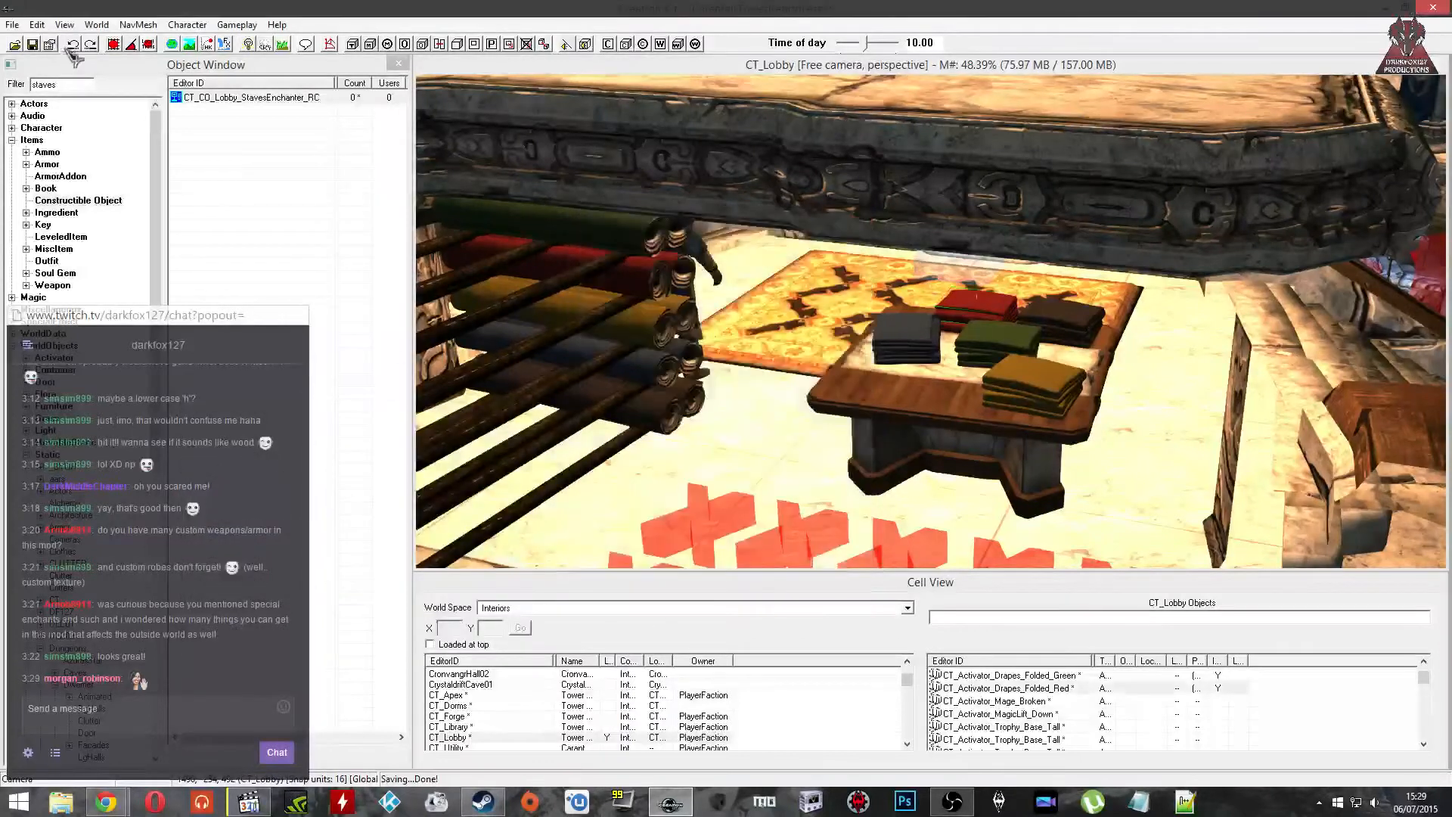
key(ctrl+s)
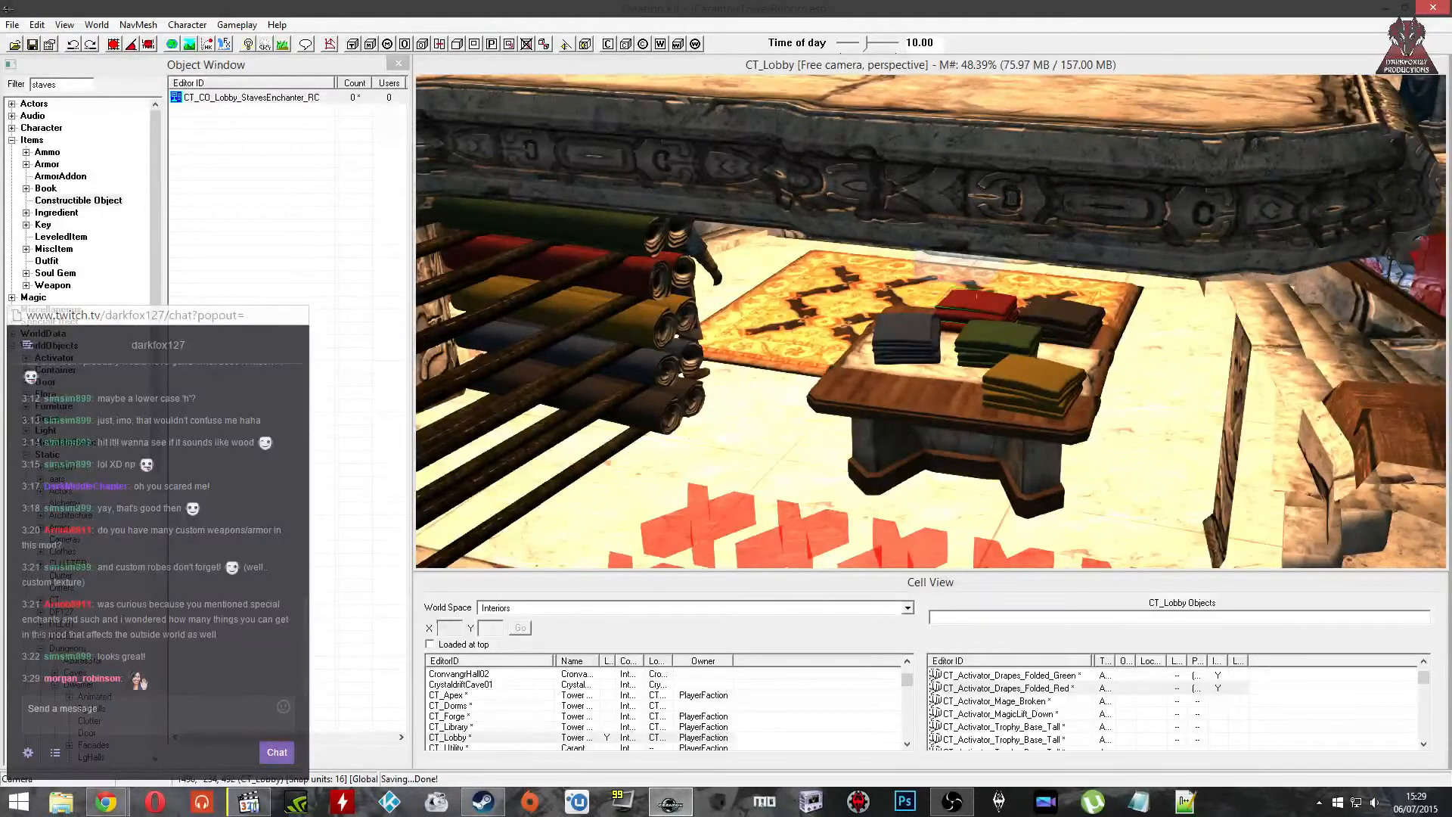
Step: Go from the drapes table to the framed storm atronach painting on the lobby wall and select it for a closer look
scroll(745, 382, down, 3)
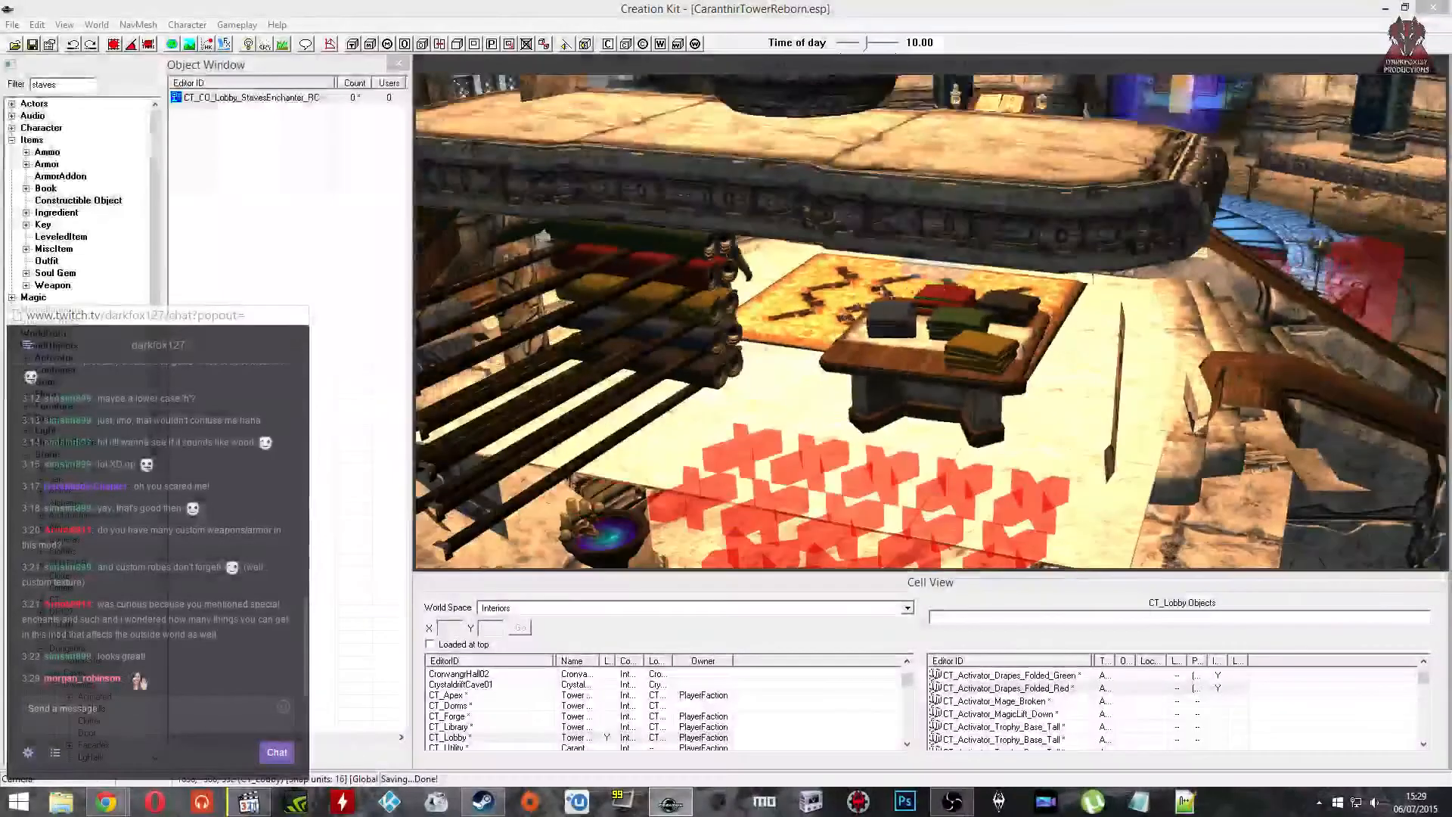
click(840, 314)
key(shift)
key(shift)
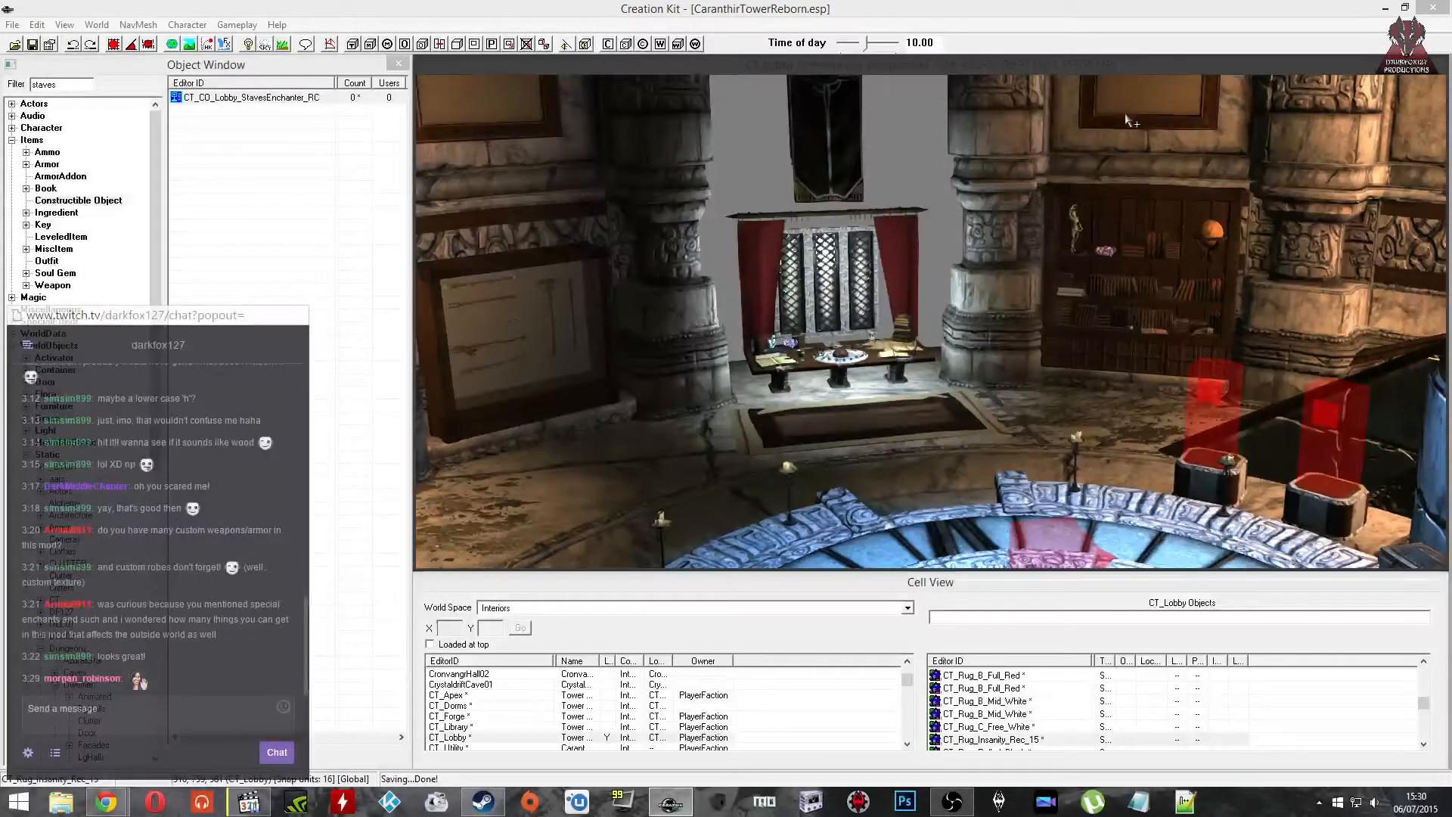
key(F5)
mouse_move(1045, 198)
middle_down()
mouse_move(1042, 227)
mouse_move(1006, 263)
mouse_move(1102, 279)
mouse_move(999, 285)
middle_up()
scroll(938, 302, up, 3)
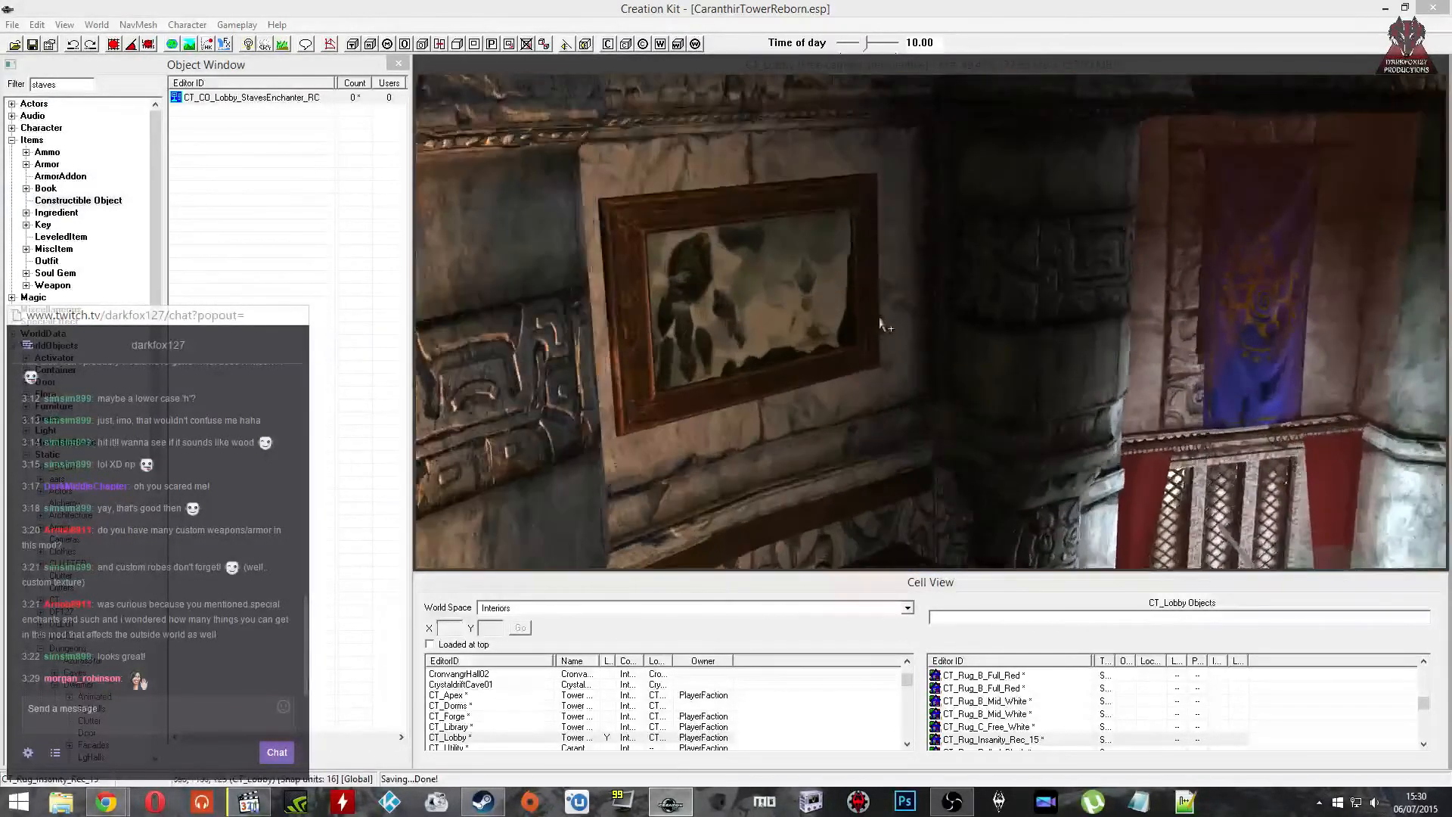
scroll(881, 326, up, 2)
click(726, 269)
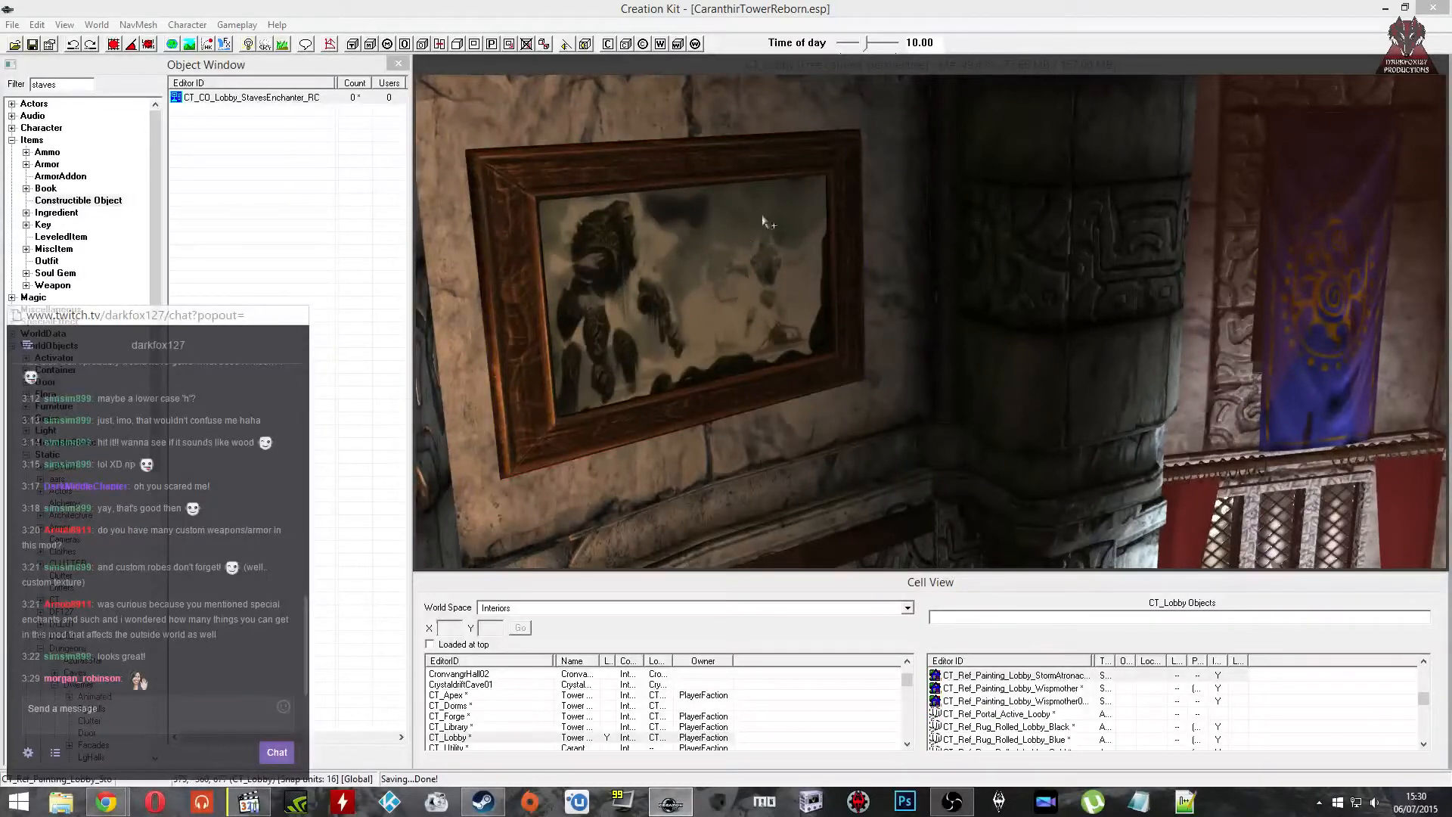
scroll(771, 288, down, 3)
mouse_move(772, 288)
middle_down()
mouse_move(627, 291)
mouse_move(765, 295)
middle_up()
Step: Examine the other framed lobby paintings, including the wispmother and ice wraith ones, by selecting them around the room
click(1337, 219)
middle_drag(1331, 217, 1142, 244)
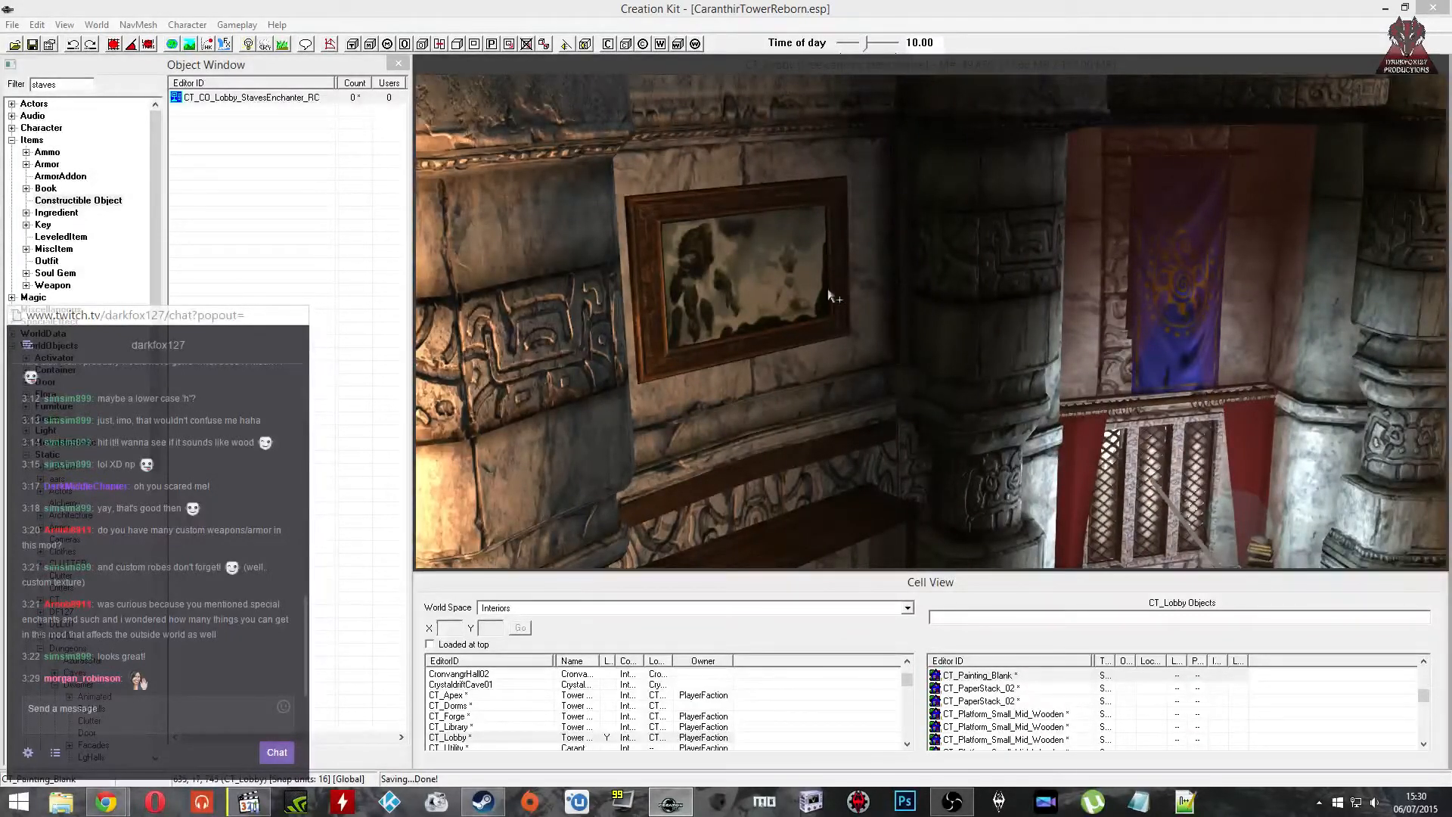
middle_drag(711, 301, 723, 294)
click(811, 274)
mouse_move(888, 298)
middle_down()
mouse_move(700, 338)
mouse_move(868, 330)
middle_up()
scroll(859, 234, up, 2)
click(846, 201)
mouse_move(846, 200)
shift+middle_down()
mouse_move(1015, 244)
mouse_move(635, 249)
shift+middle_up()
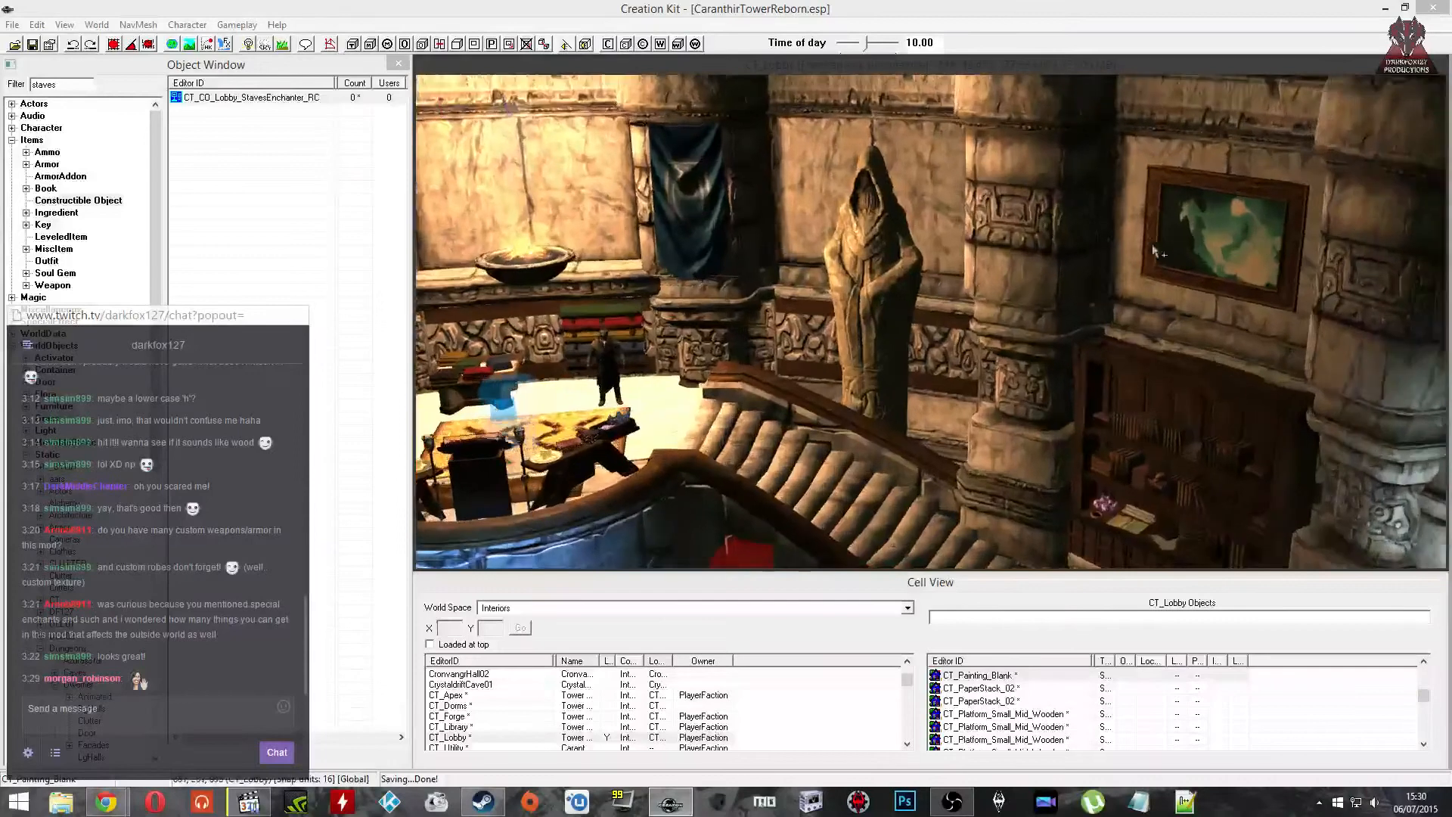
click(1193, 235)
middle_drag(1051, 257, 575, 249)
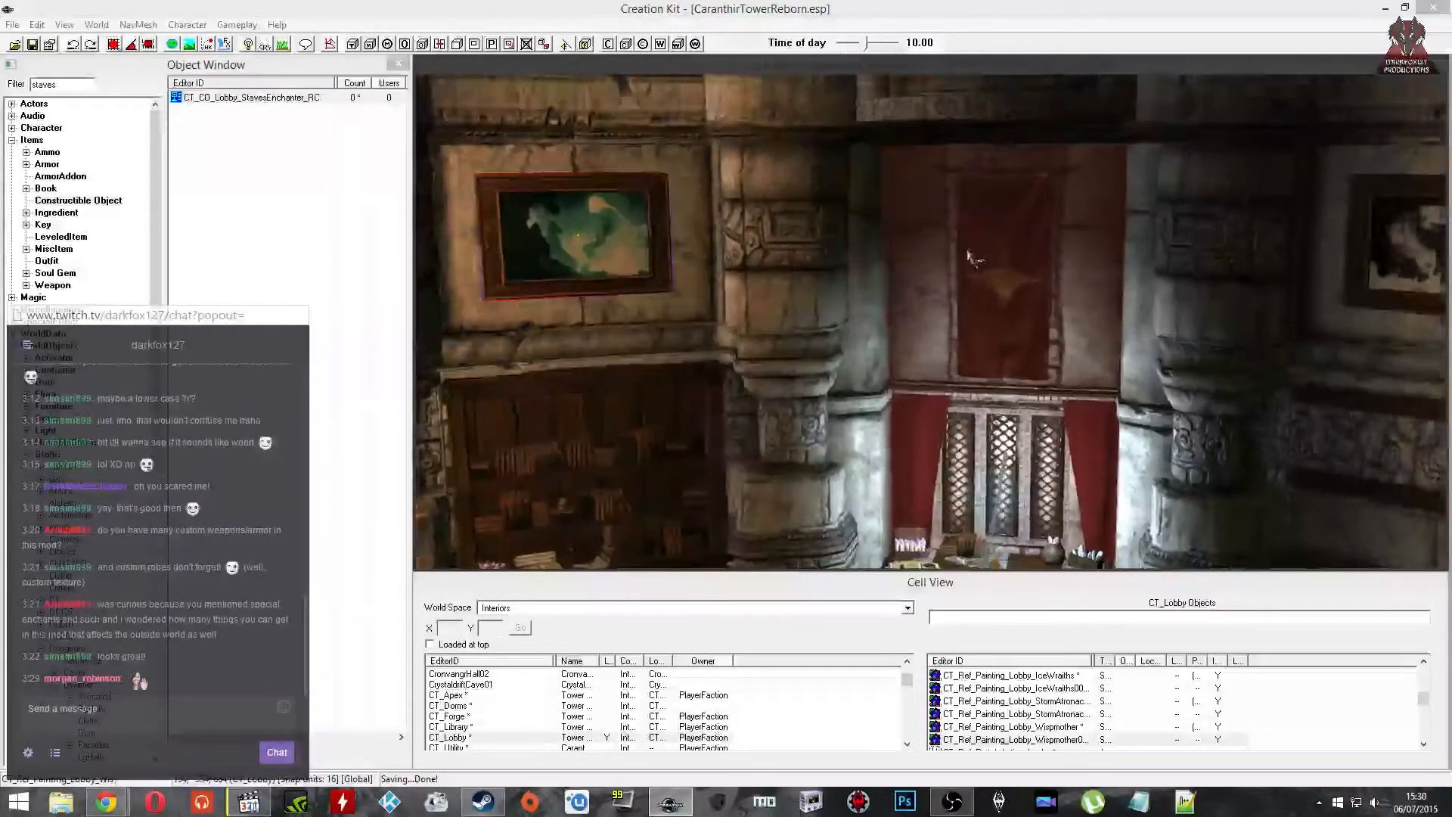
middle_drag(728, 280, 602, 292)
click(1277, 252)
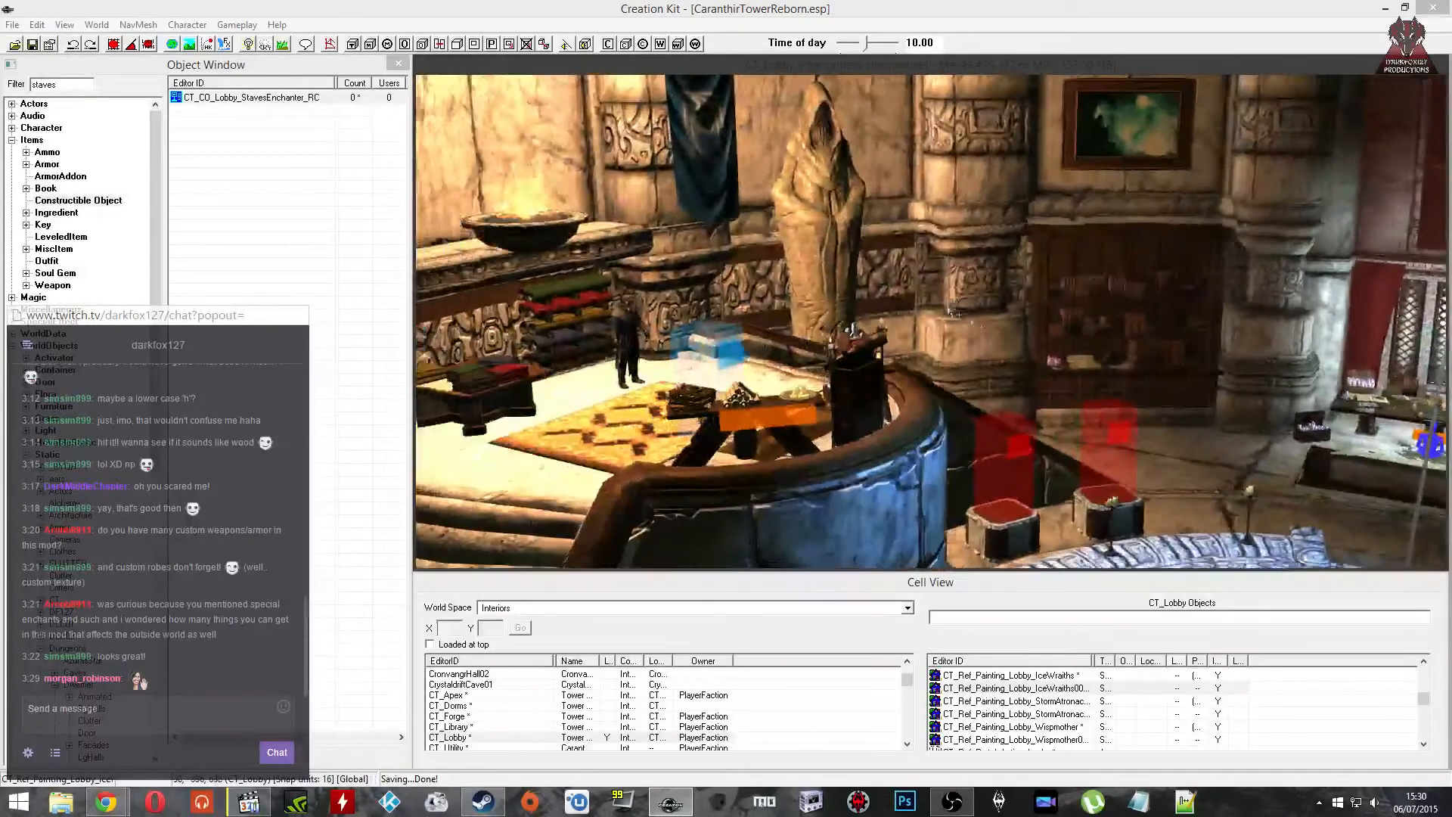
Step: Examine the lobby's bookshelves, raised desk area and the conjuration marker in the central floor circle
click(1048, 329)
mouse_move(1048, 329)
shift+middle_down()
mouse_move(1074, 333)
mouse_move(1044, 330)
shift+middle_up()
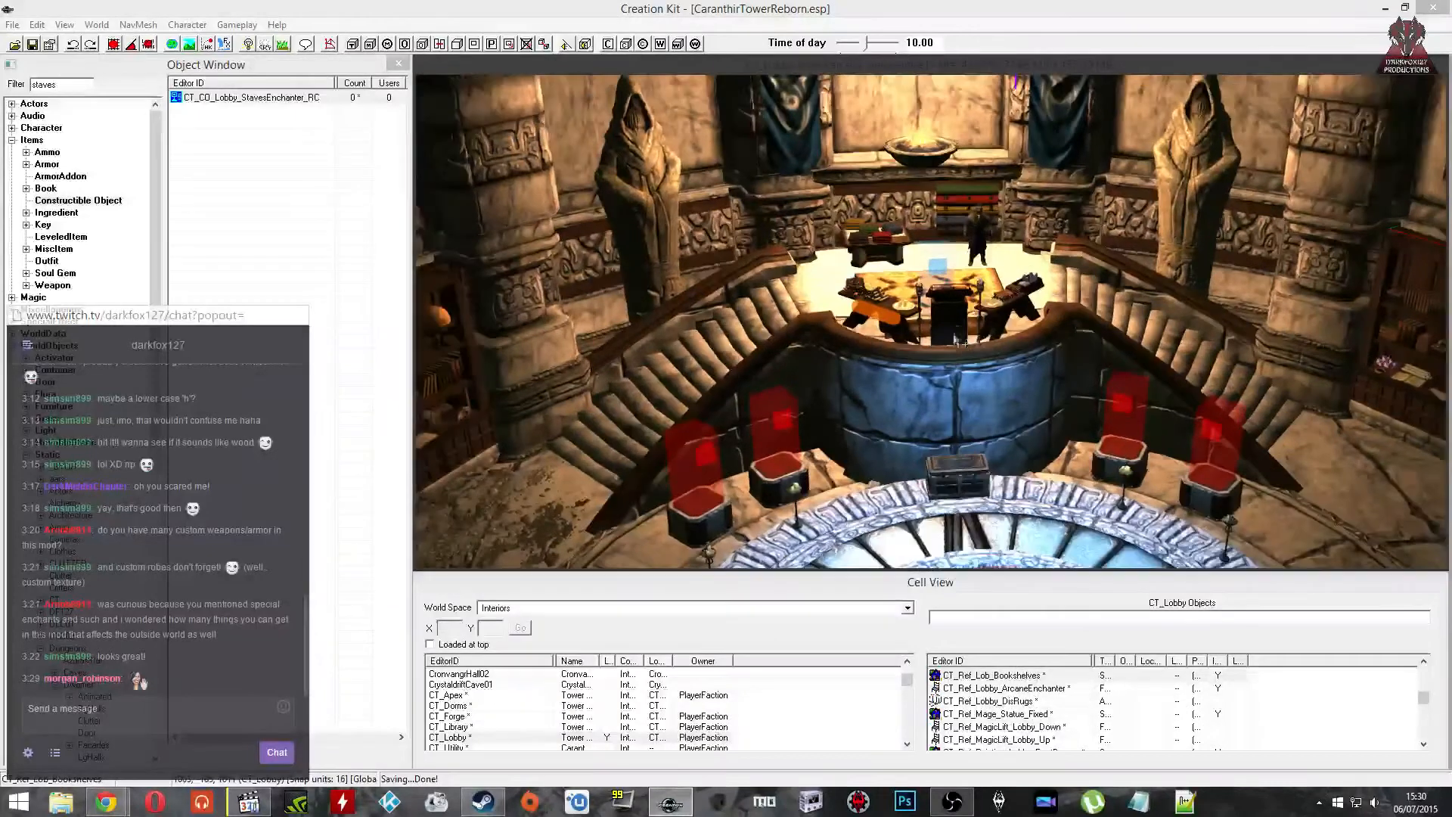
click(954, 332)
shift+middle_drag(954, 332, 980, 353)
middle_drag(994, 366, 1044, 398)
click(999, 380)
click(959, 373)
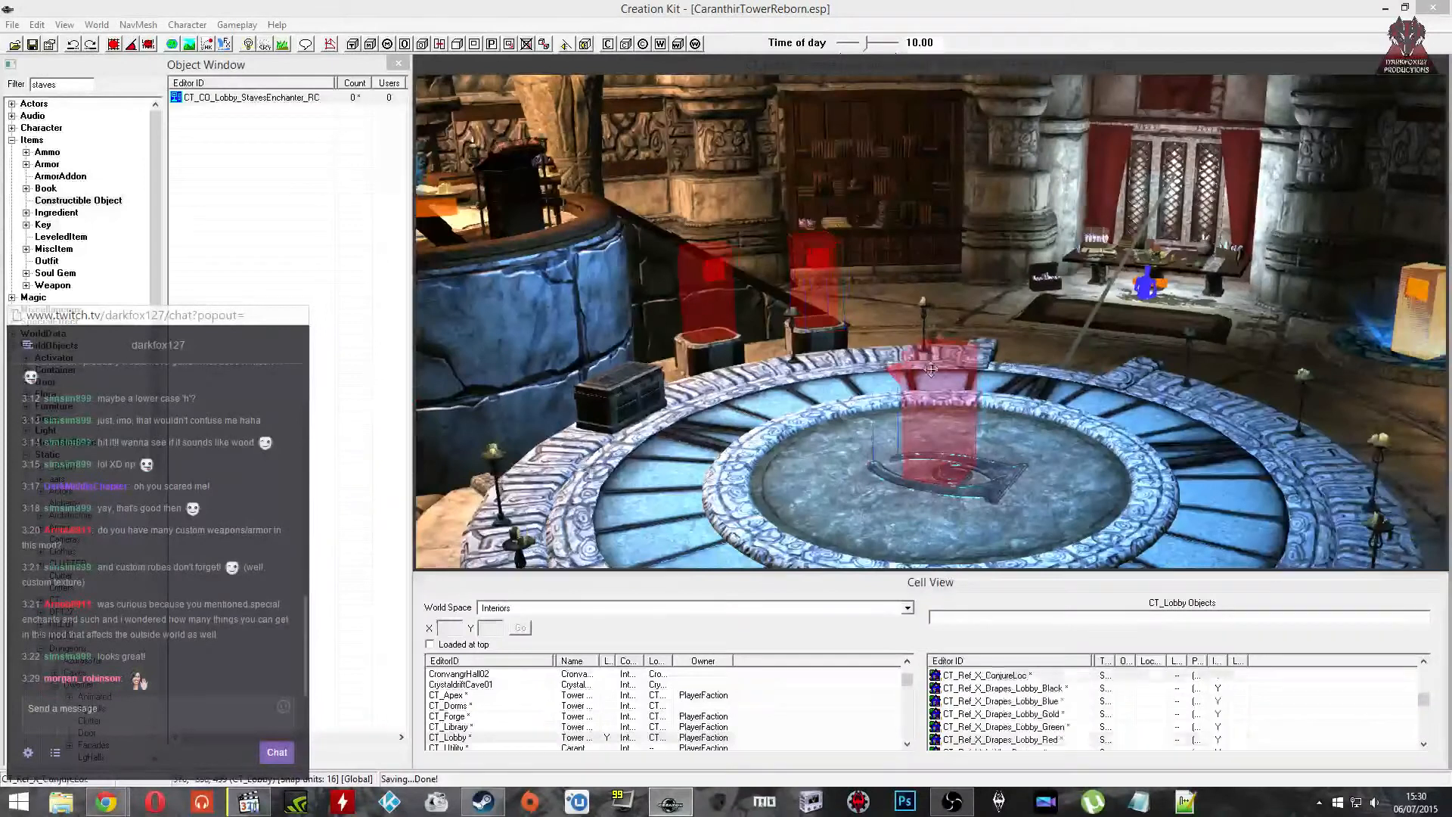
key(f)
middle_drag(974, 366, 986, 375)
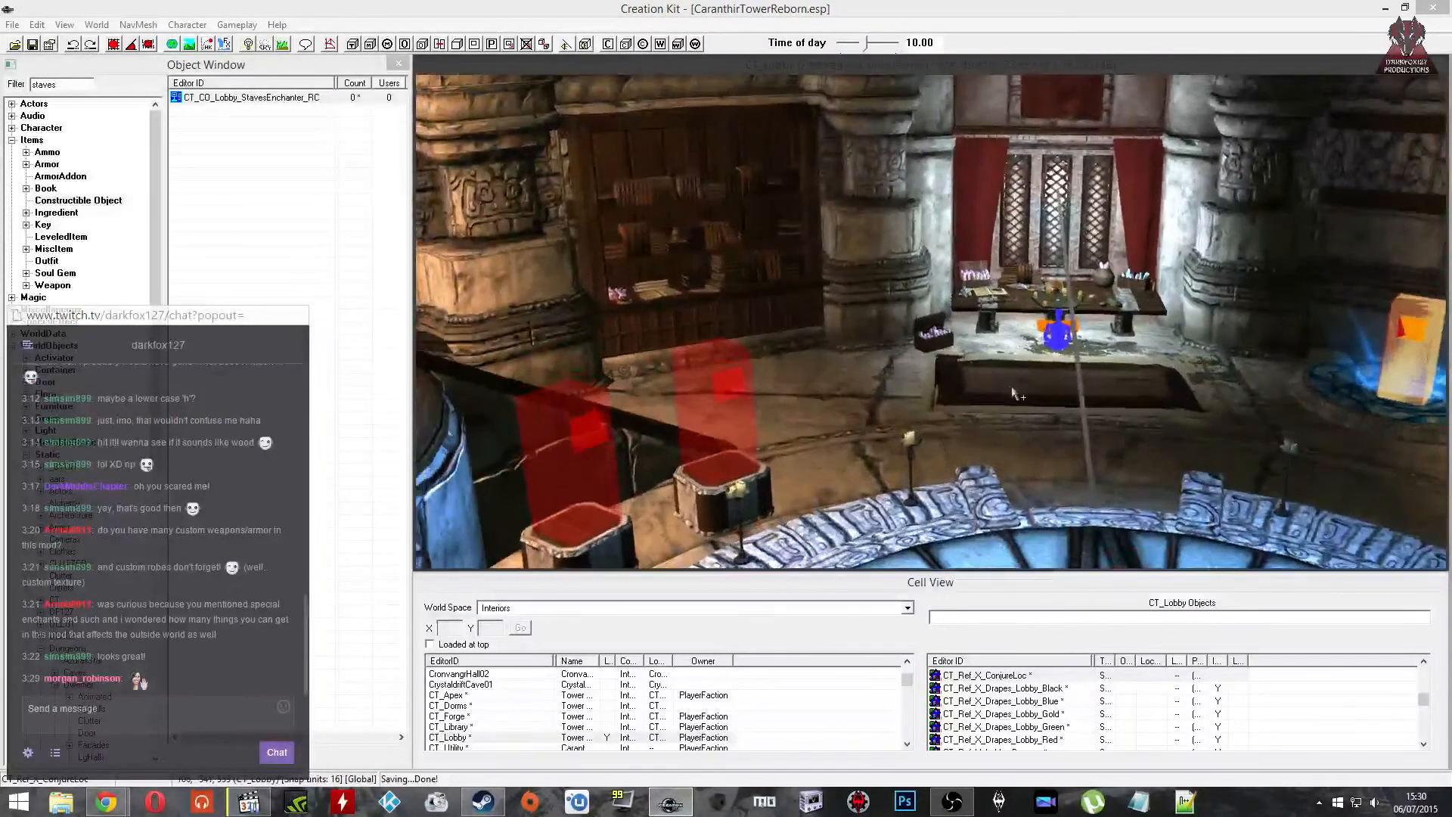
Step: View the lobby arcane enchanter's reference and cancel out of it, then select the active lobby portal
click(1089, 337)
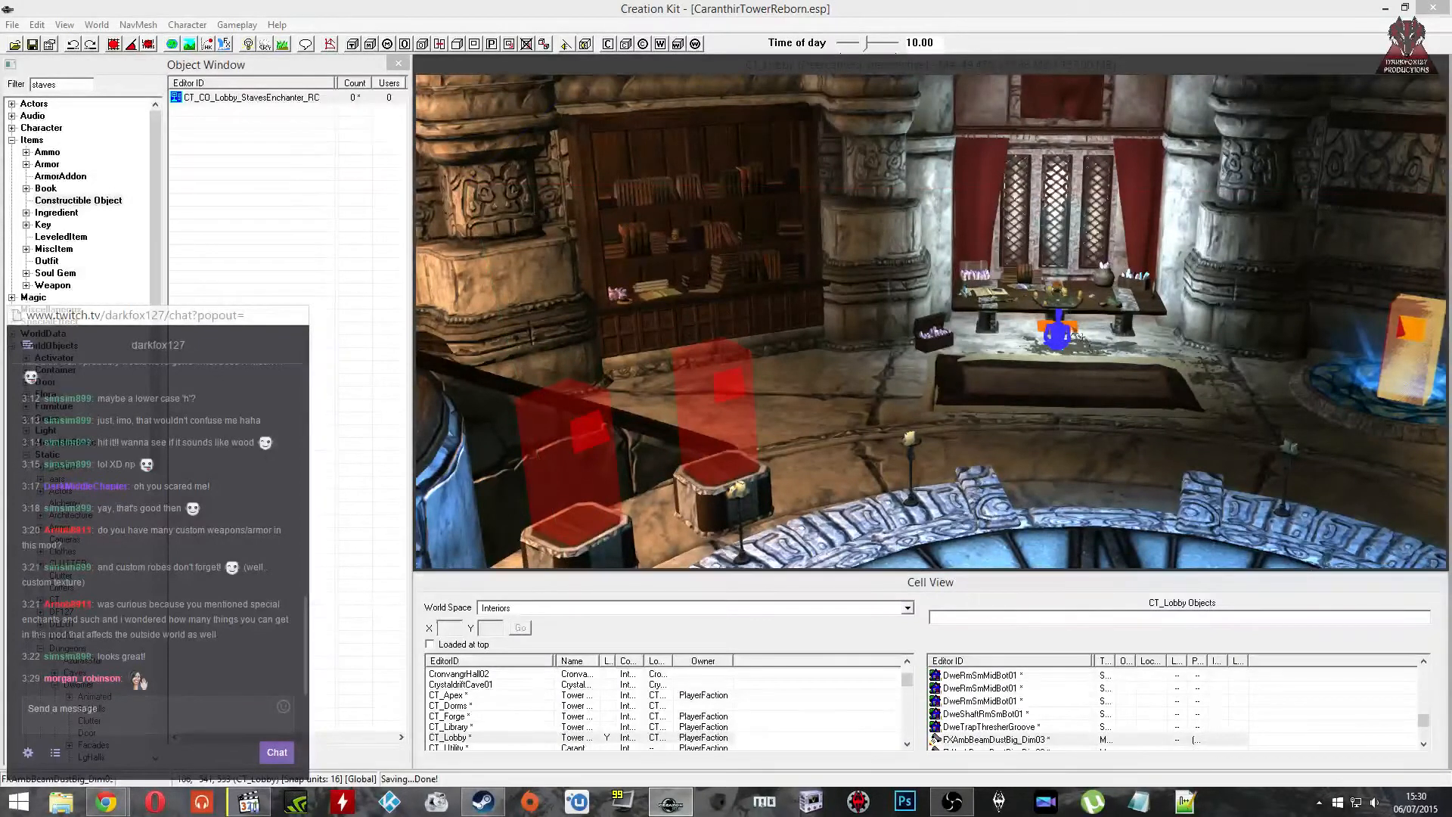
double_click(1073, 333)
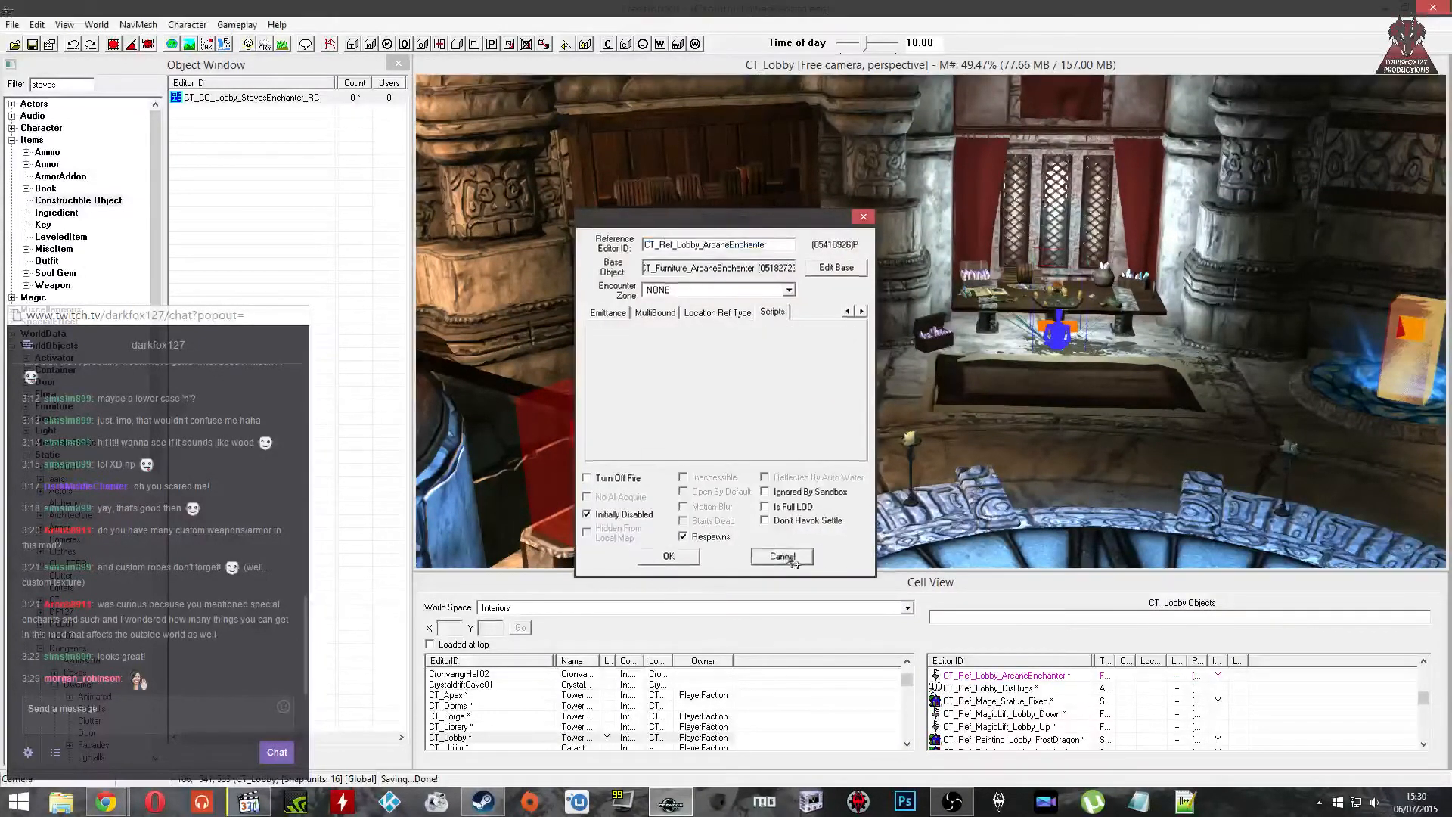
click(782, 555)
click(1003, 340)
mouse_move(1004, 340)
middle_down()
mouse_move(781, 337)
mouse_move(997, 344)
mouse_move(982, 335)
middle_up()
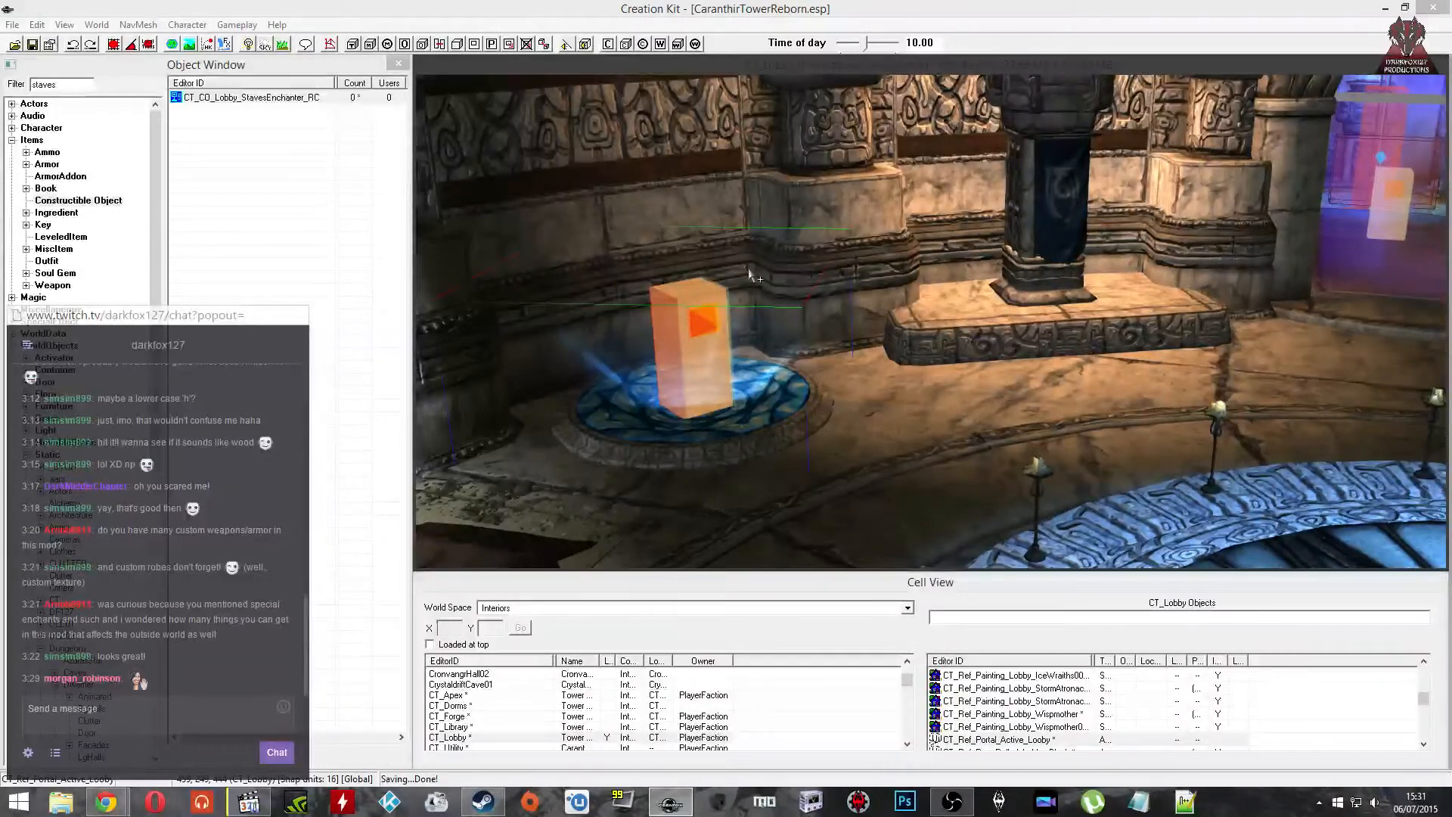
Step: Filter the constructible objects by "manneq" and open CT_CO_Library_Mannequins_RC
double_click(65, 85)
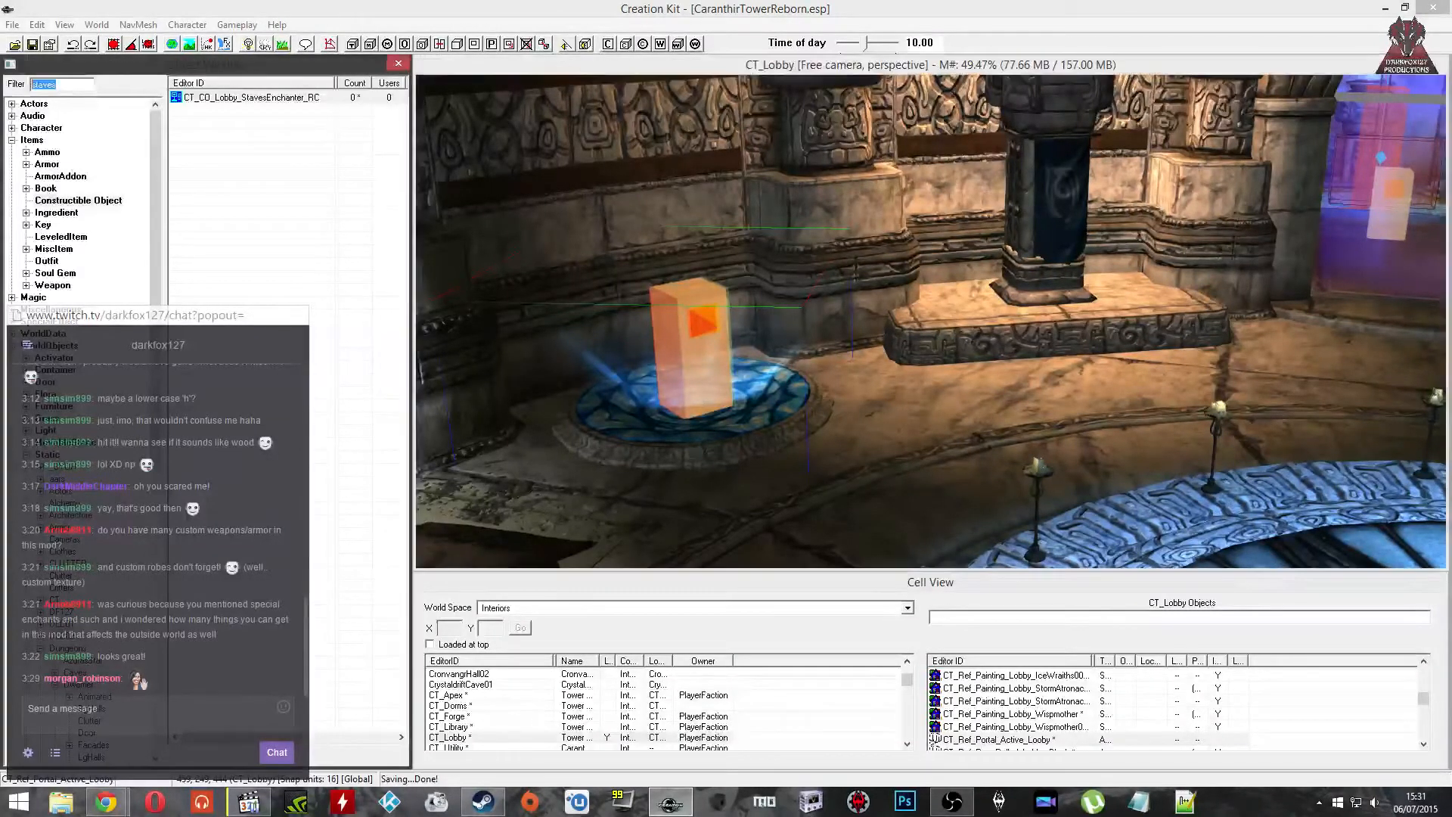
text(masnned)
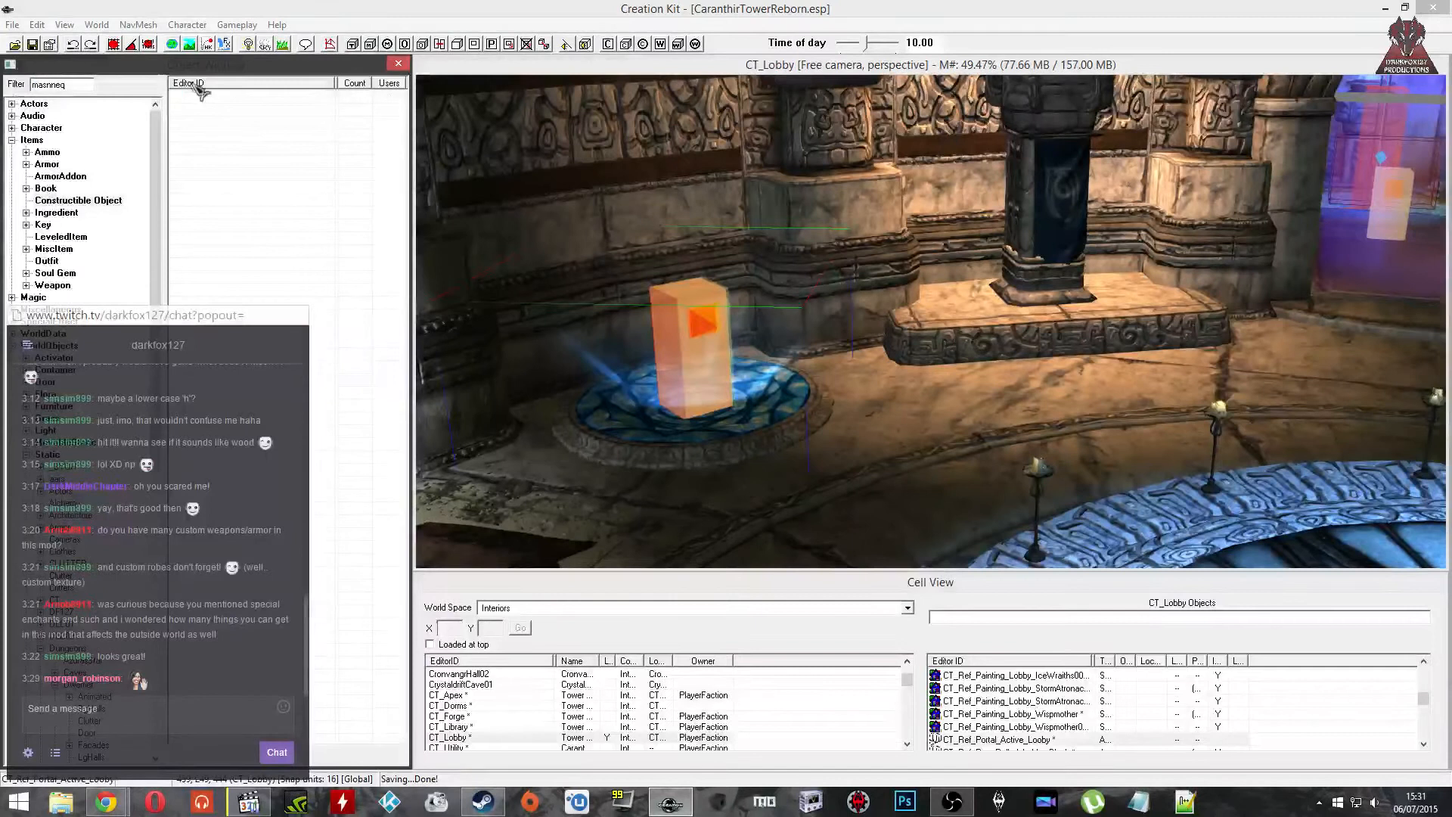
double_click(80, 85)
text(man)
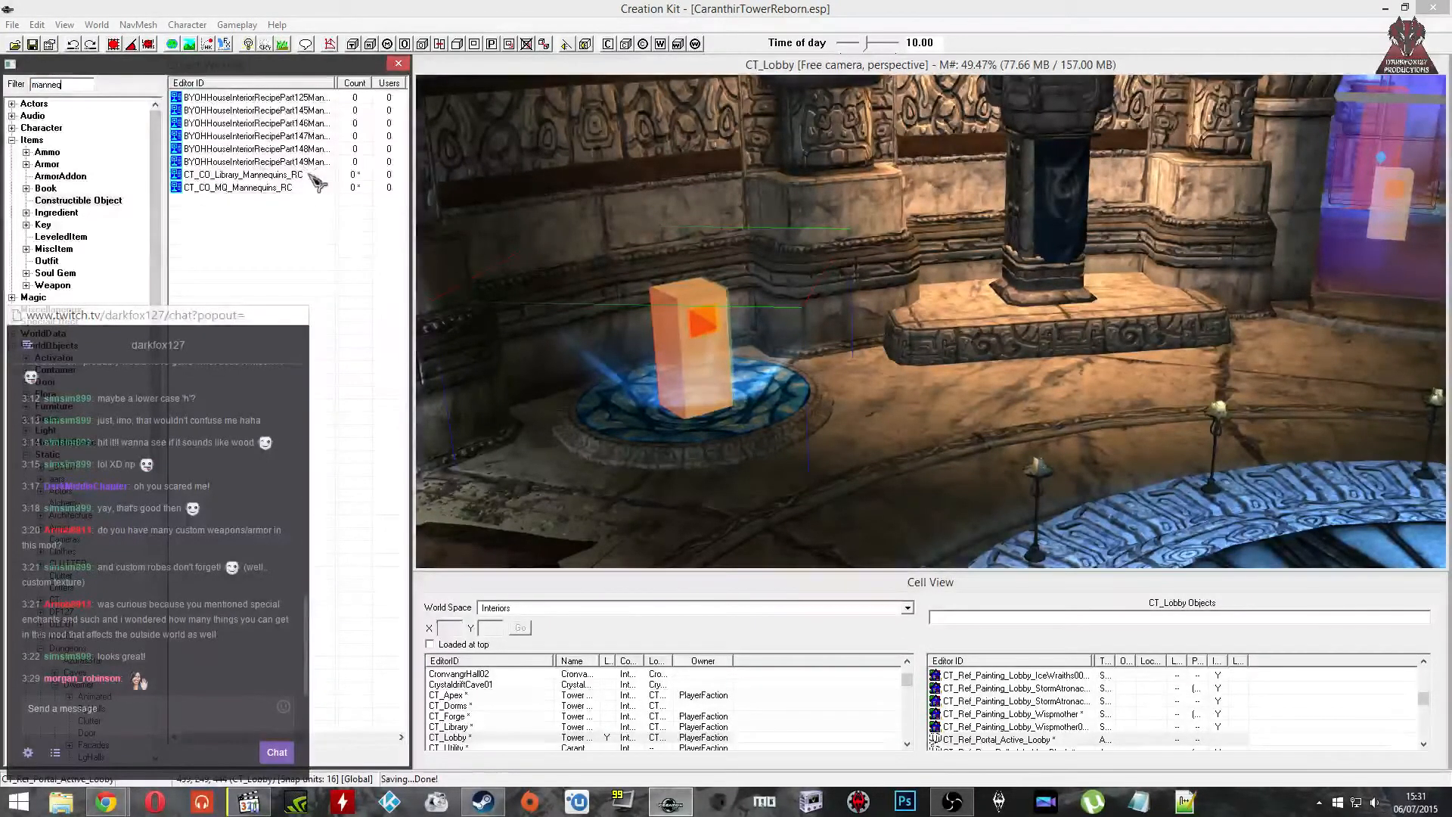
click(246, 175)
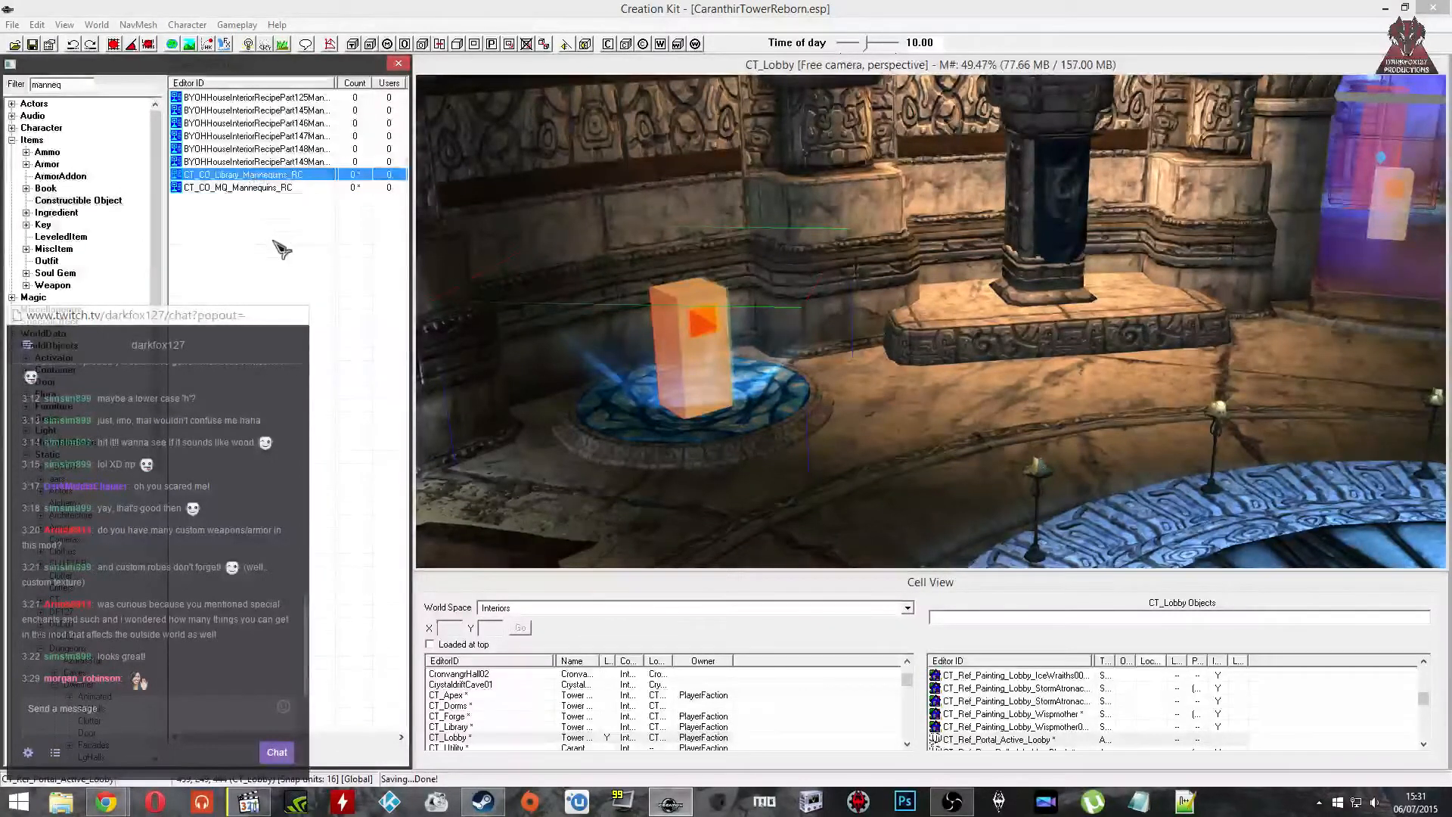
key(Return)
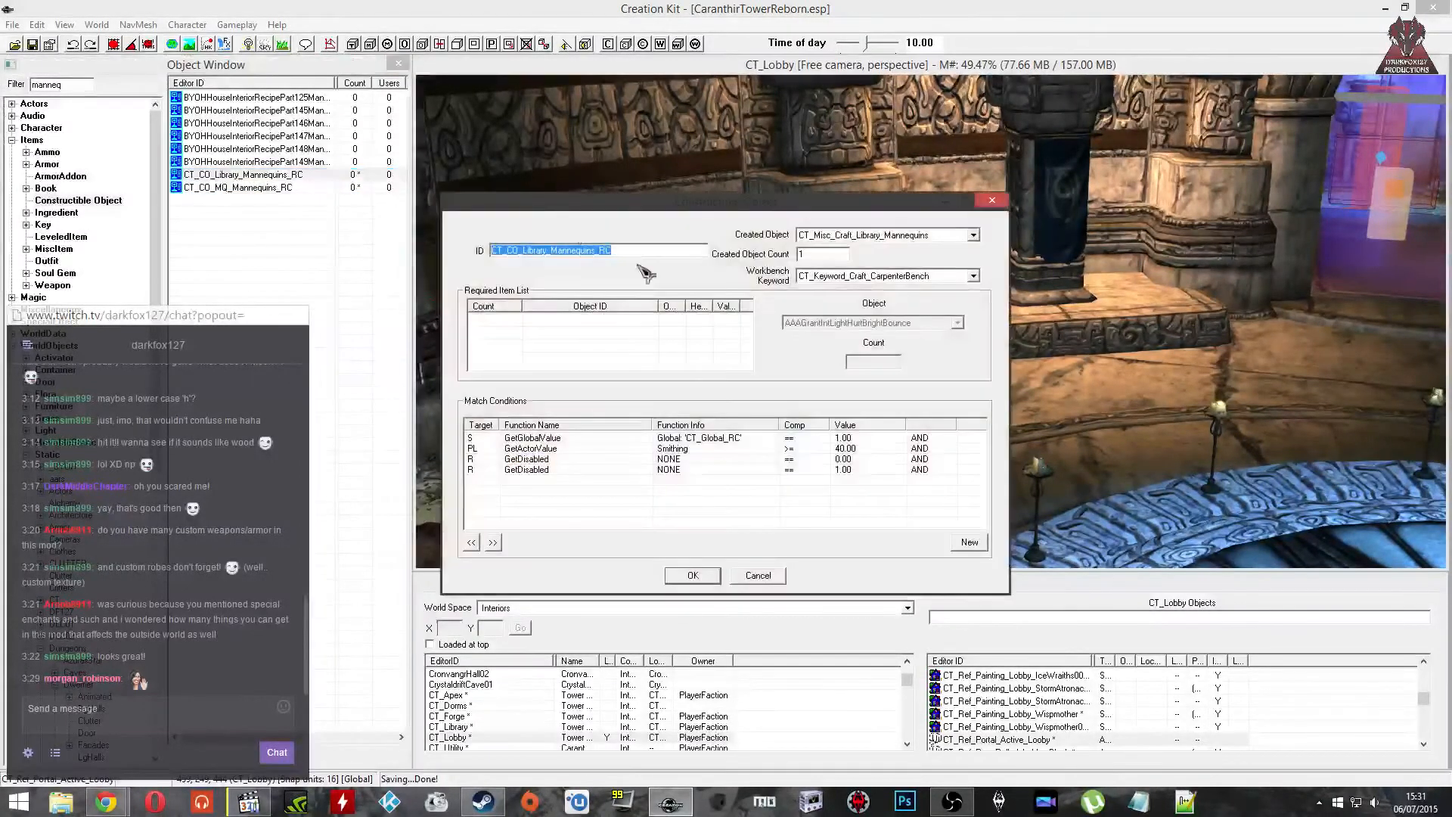
Step: Point the library mannequins recipe's GetDisabled equals 0 condition at CT_Ref_X_Library_Cupboards in CT_Library, and save the plugin
click(572, 460)
click(579, 469)
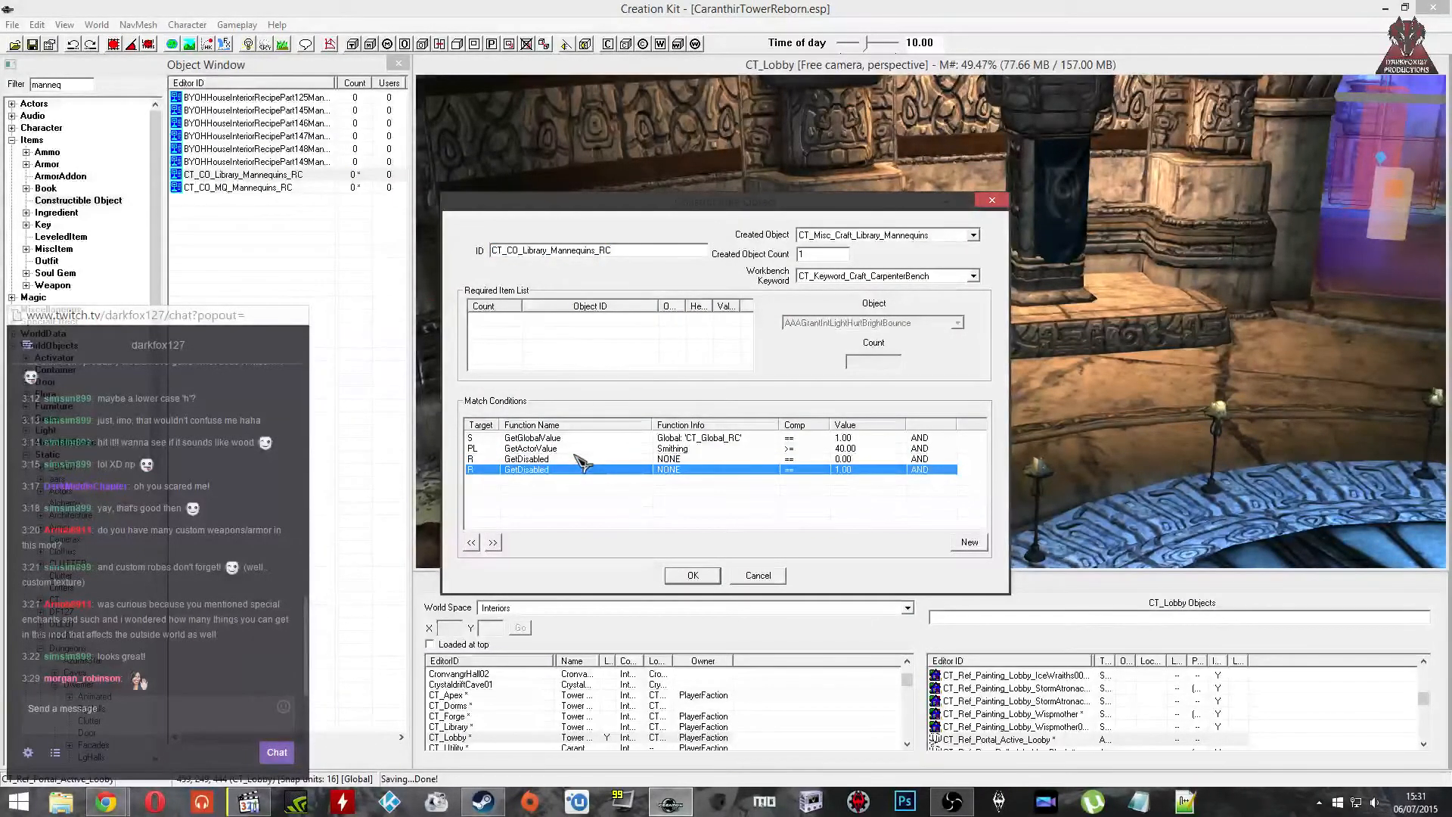
double_click(576, 459)
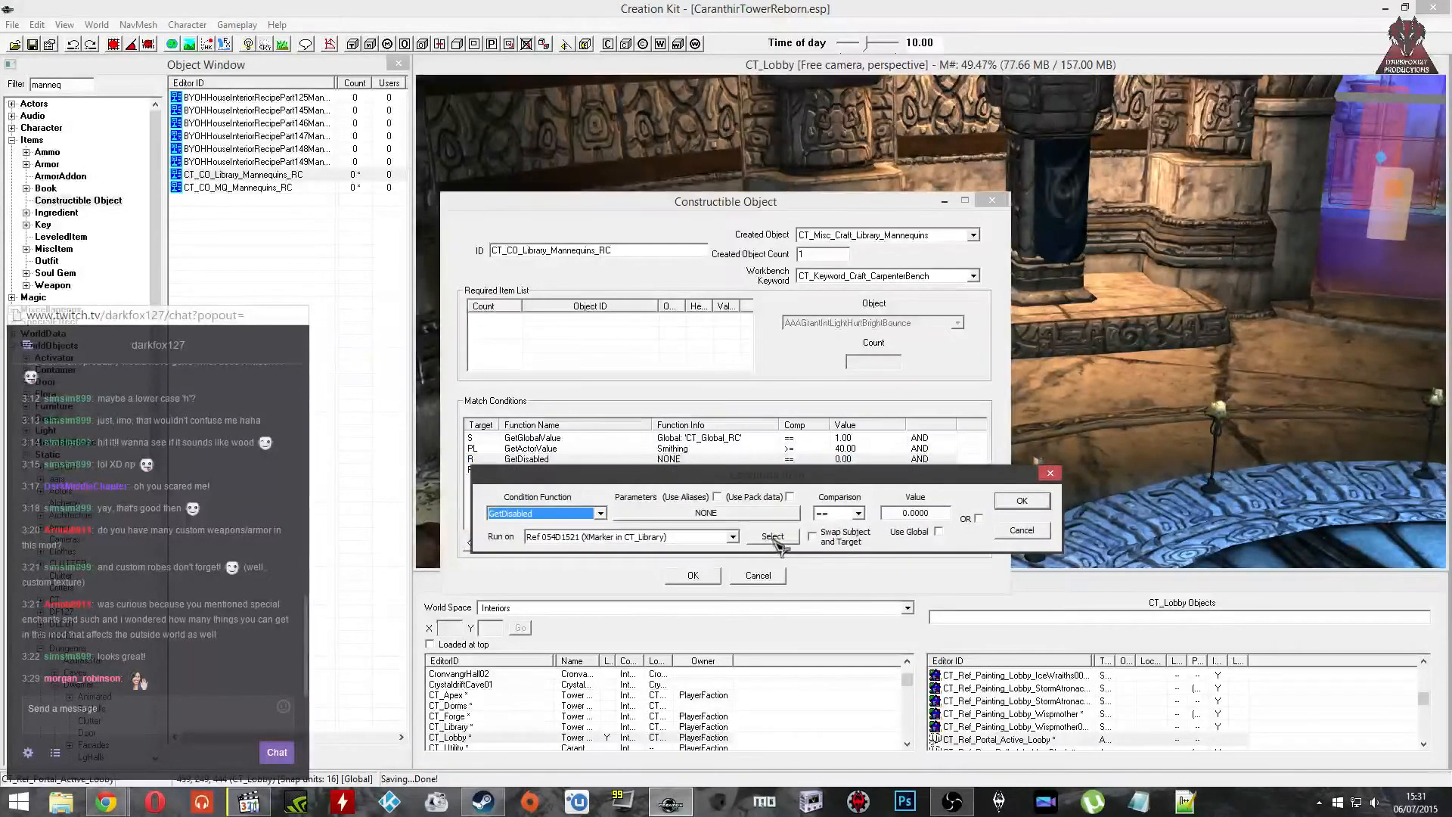
click(773, 536)
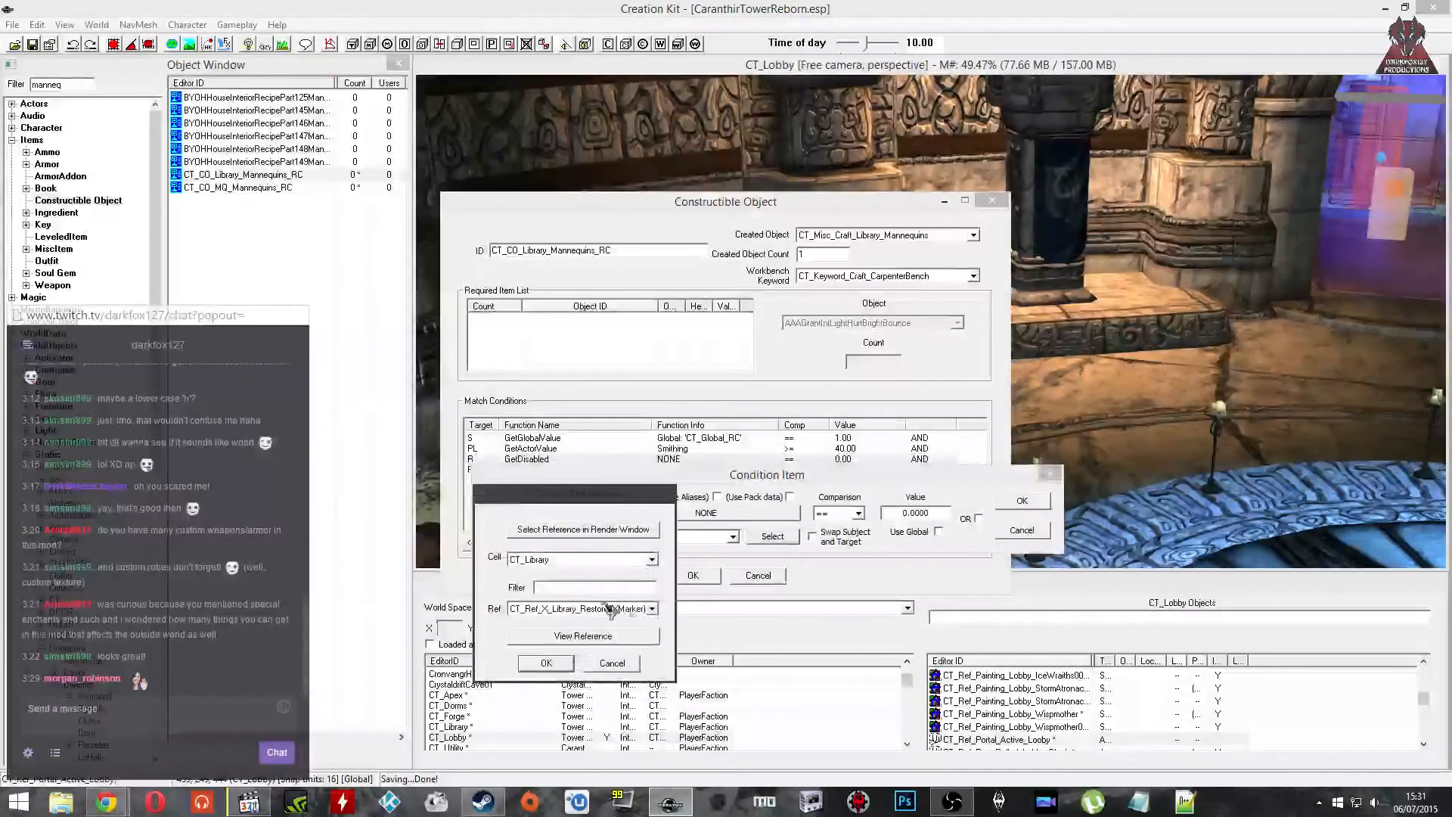
click(620, 608)
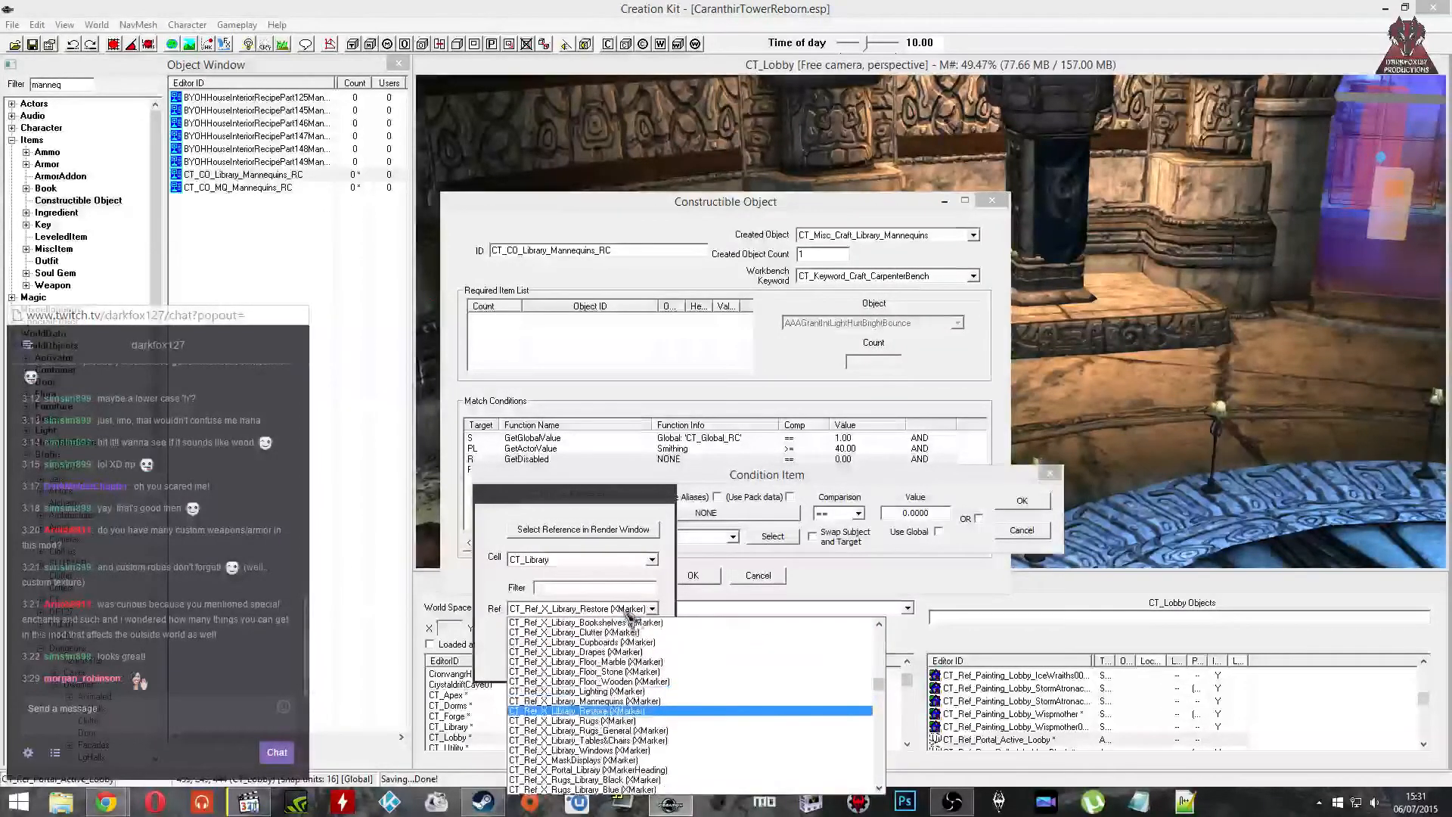
click(635, 642)
click(572, 663)
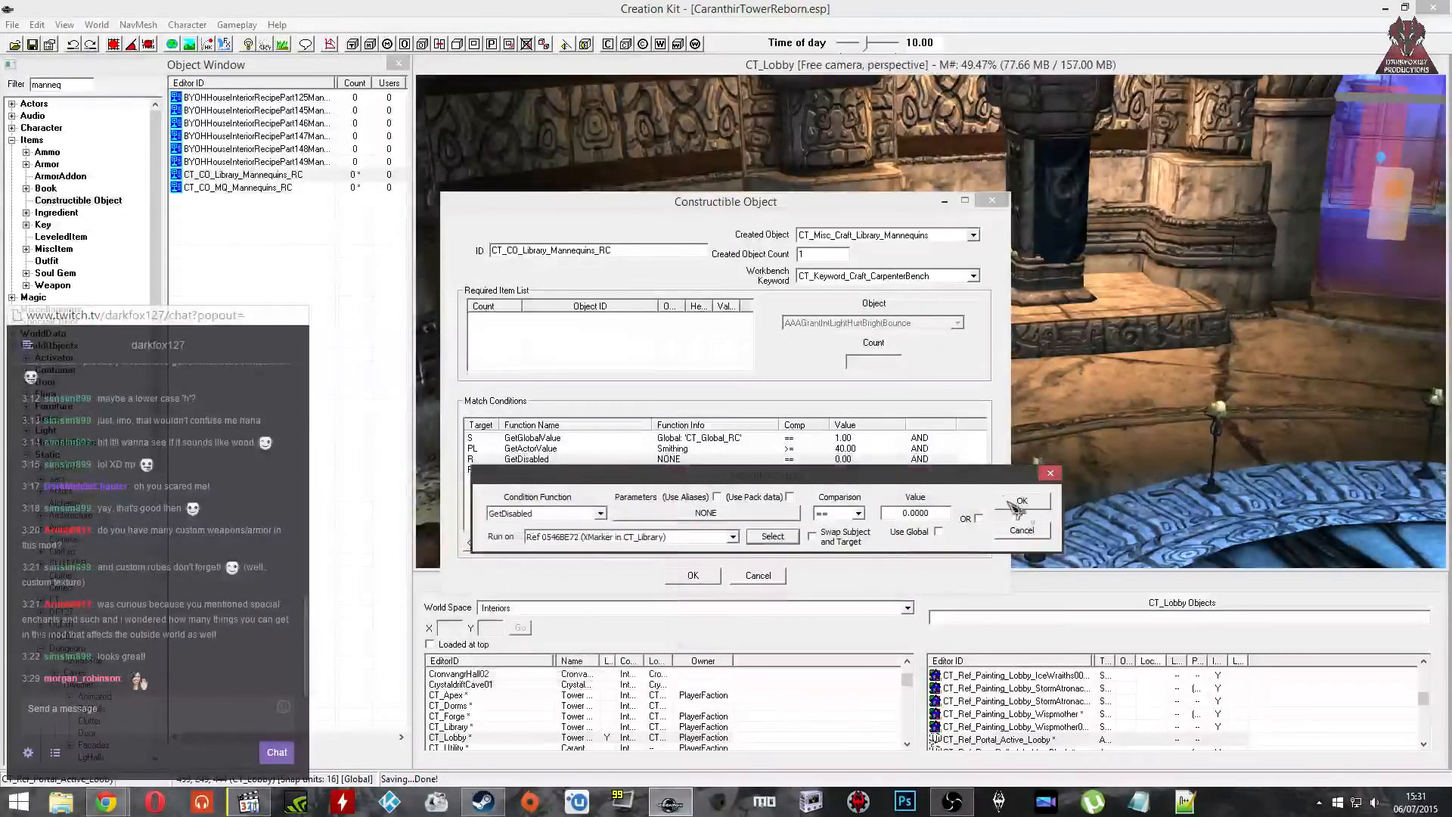
click(1021, 501)
click(693, 575)
key(ctrl+s)
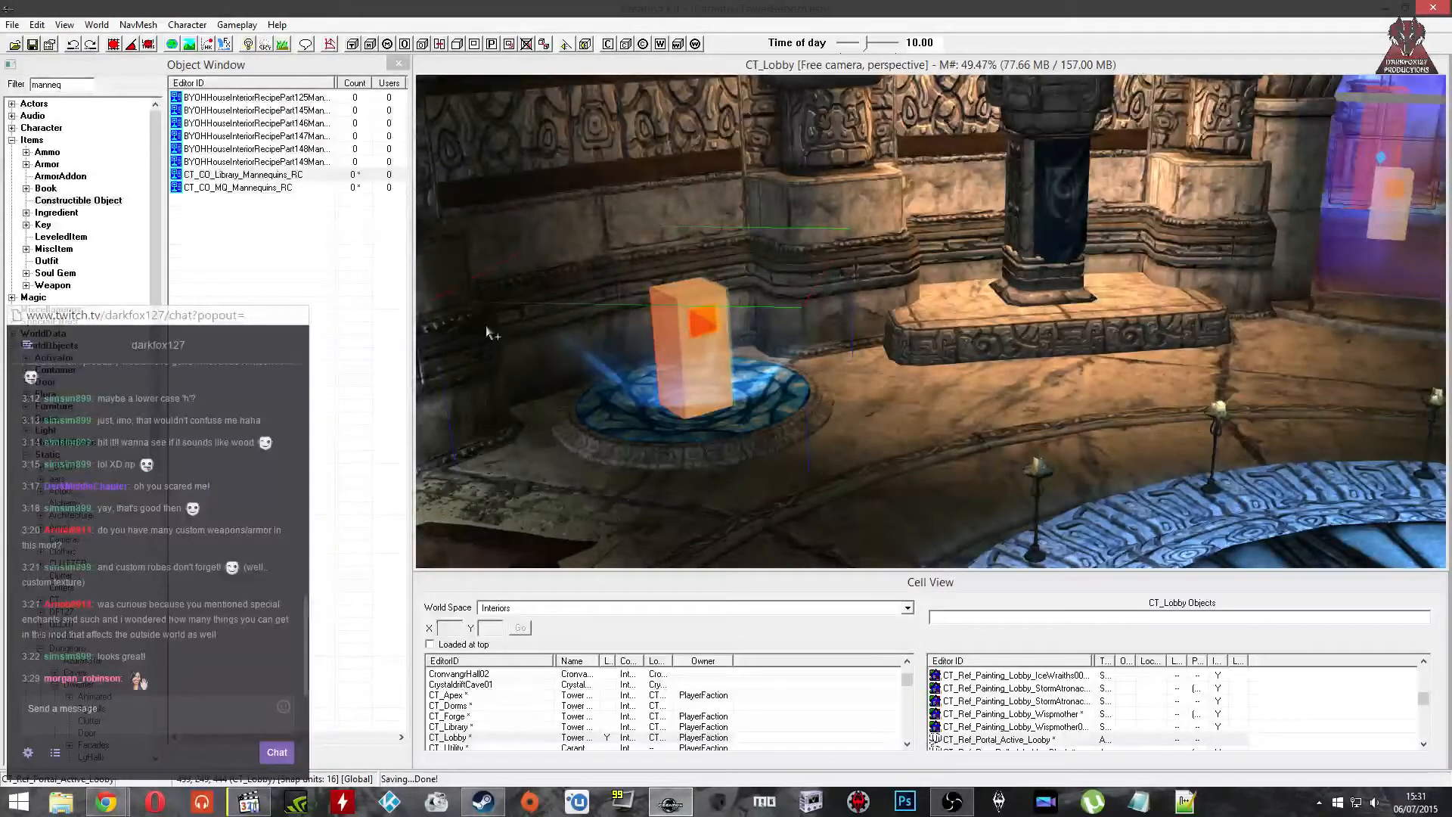
Step: Filter the misc items by "enchanter" and check the lobby enchanter and staves enchanter crafting entries
click(63, 251)
double_click(61, 84)
text(enchanter)
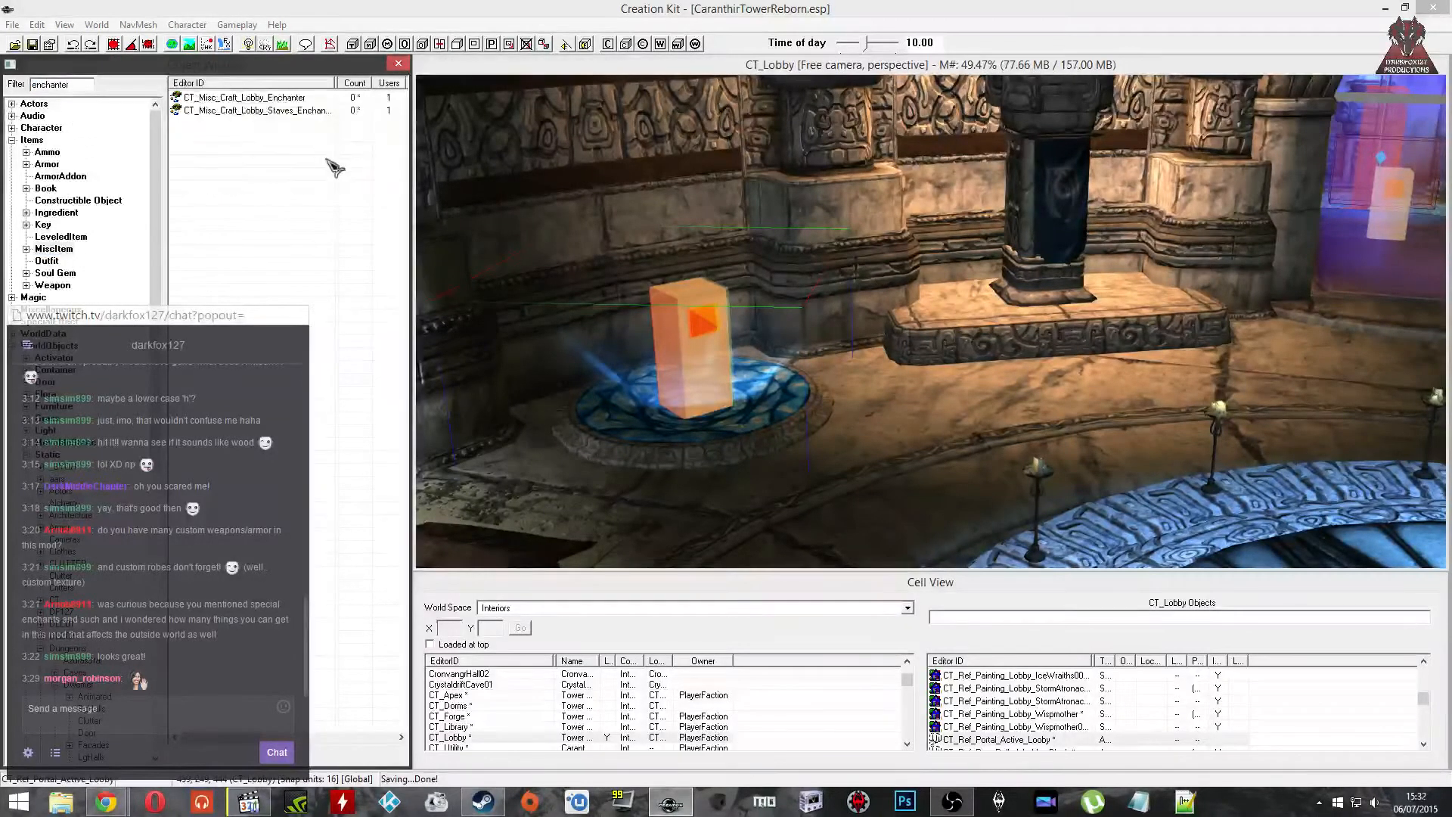
click(275, 100)
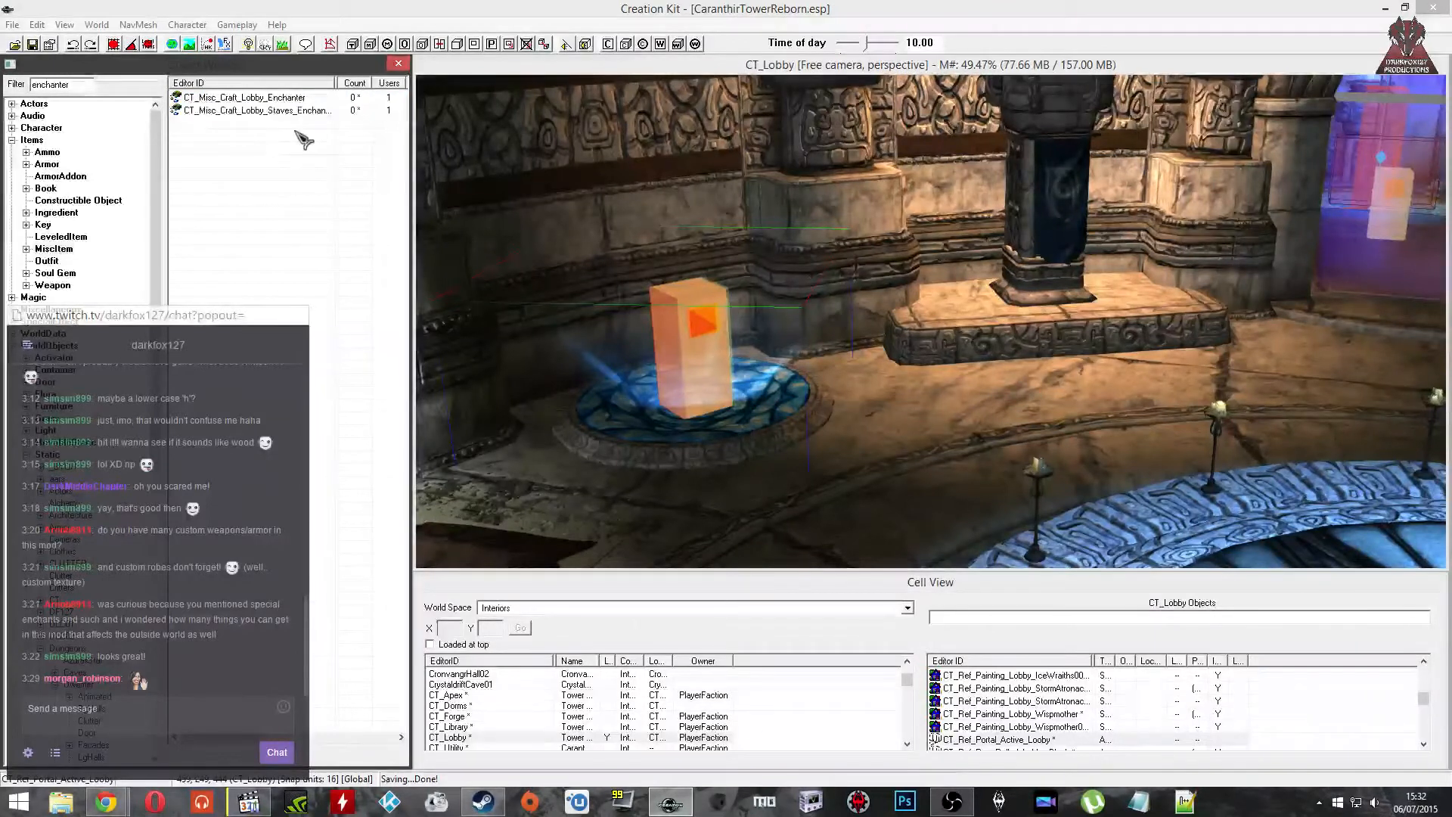
click(261, 111)
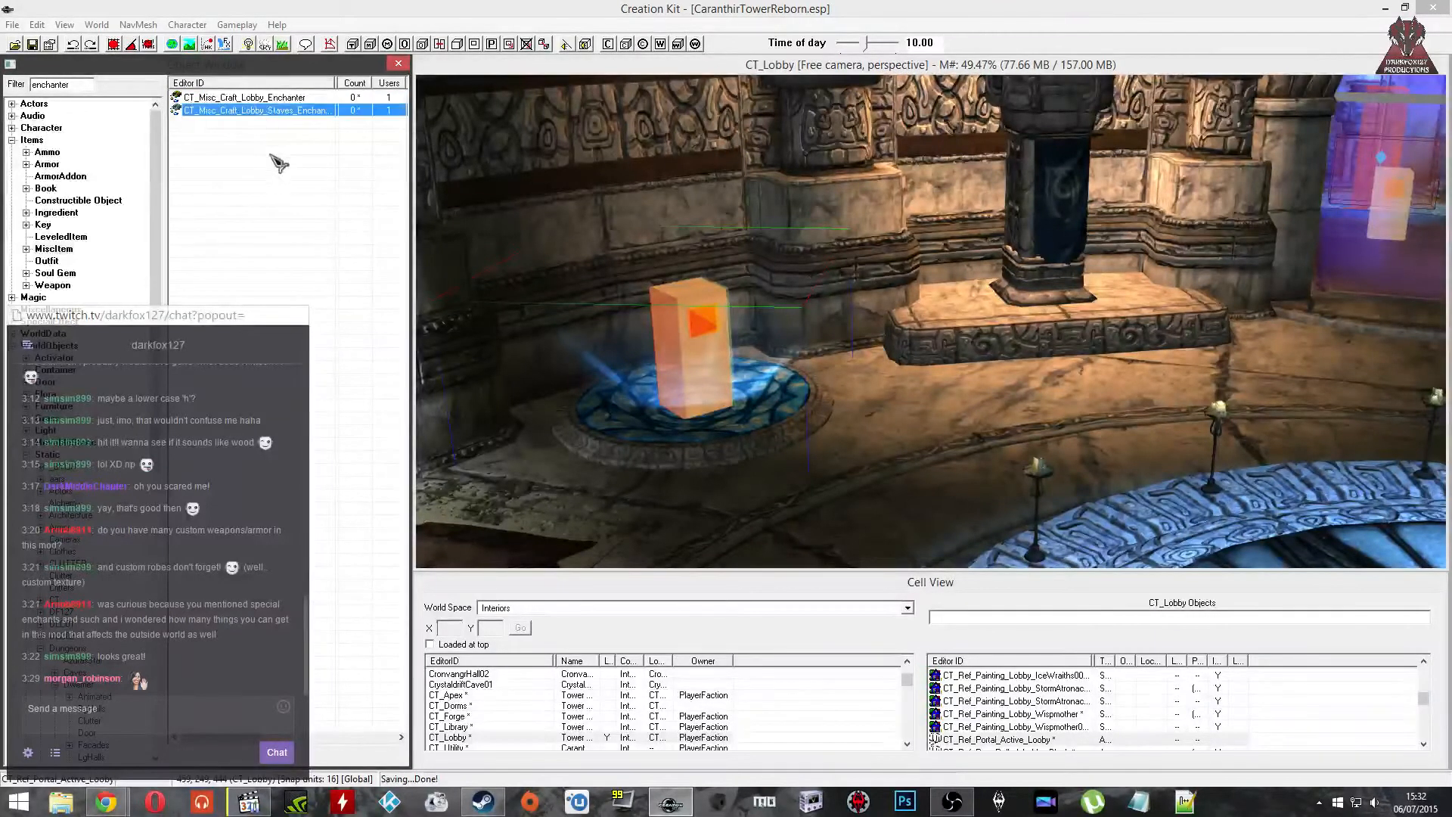
double_click(82, 86)
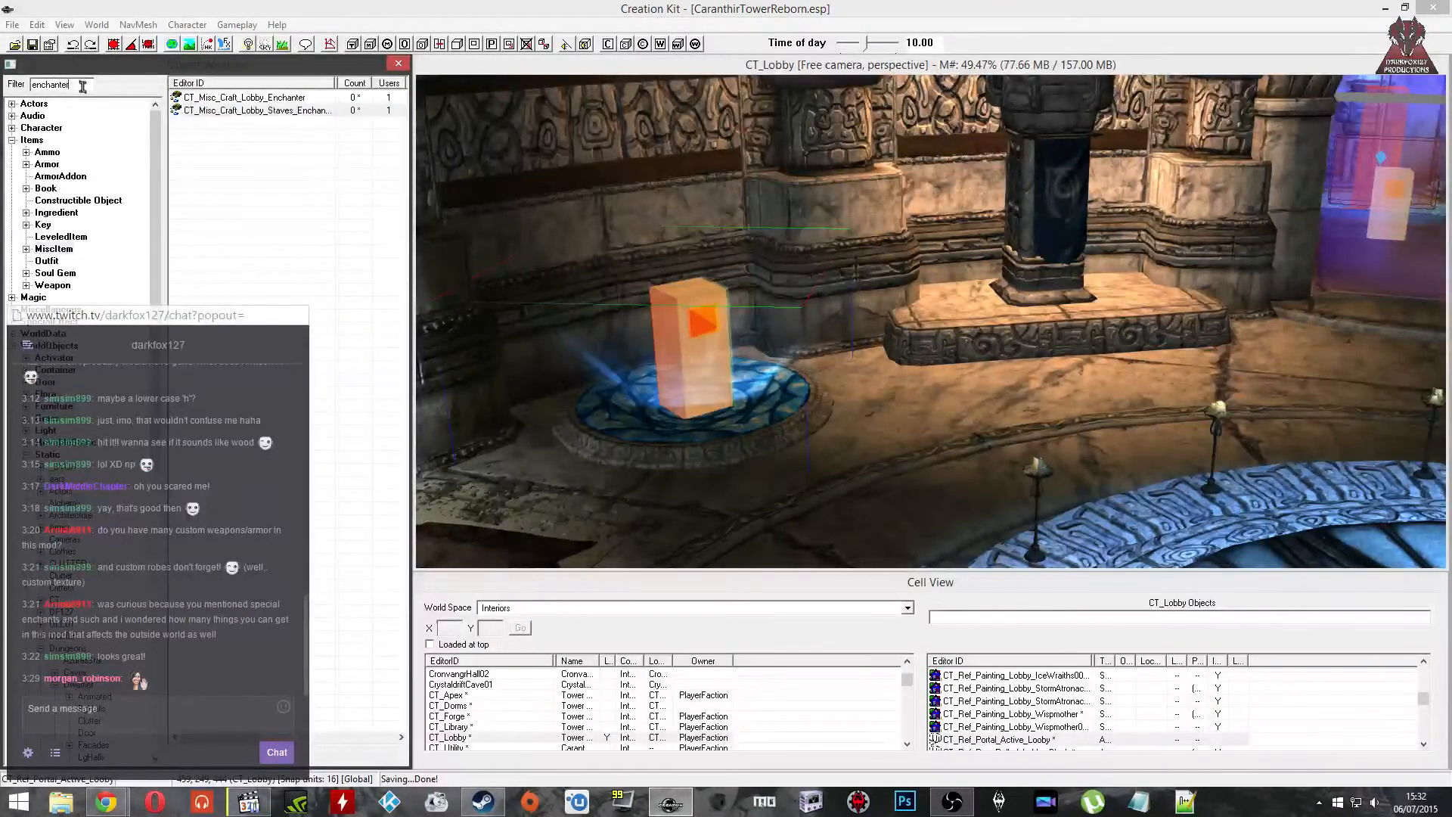
click(227, 98)
Step: Preview the models of the filtered staves enchanter and arcane enchanter furniture
click(57, 406)
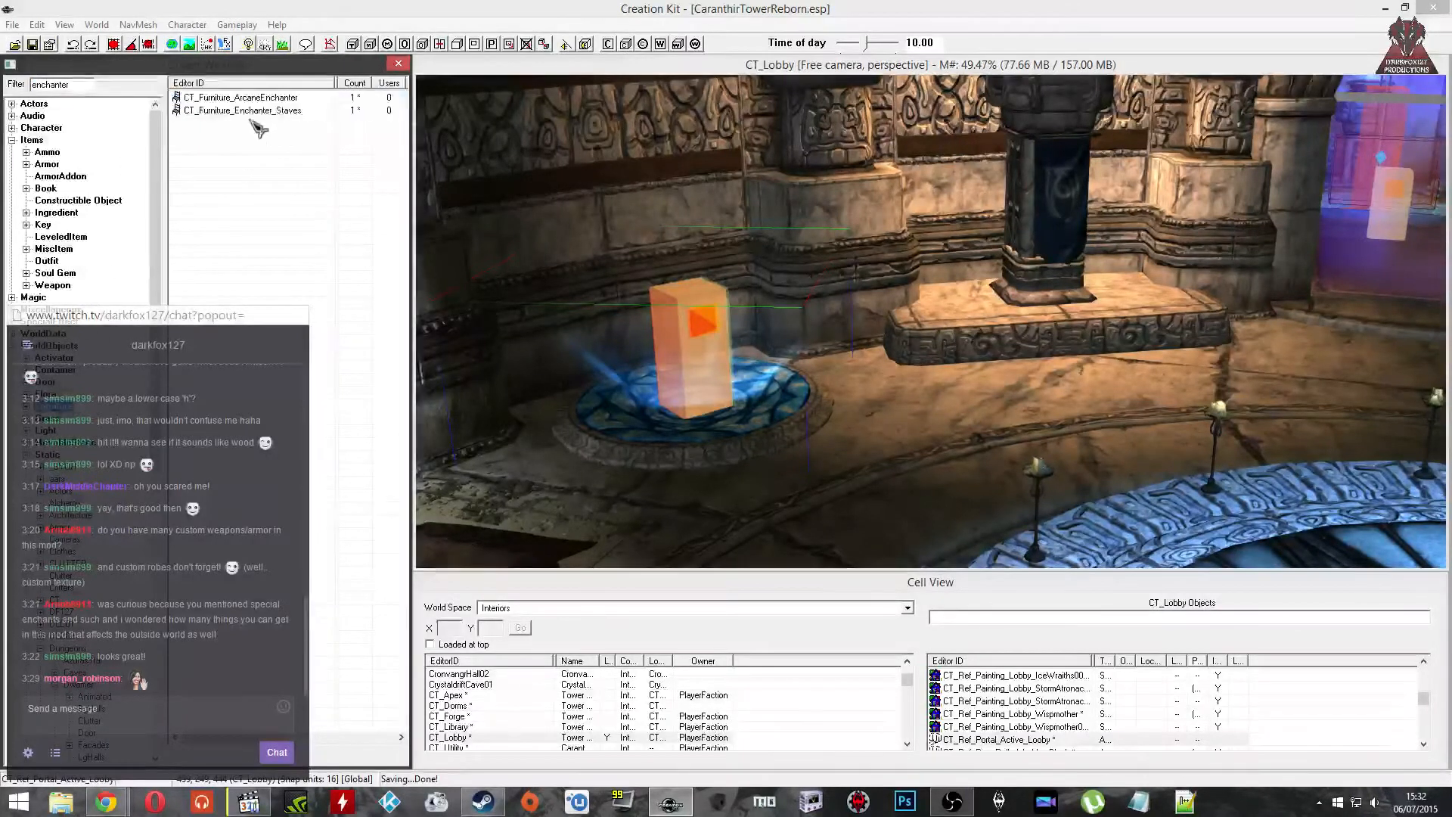
right_click(252, 110)
click(290, 181)
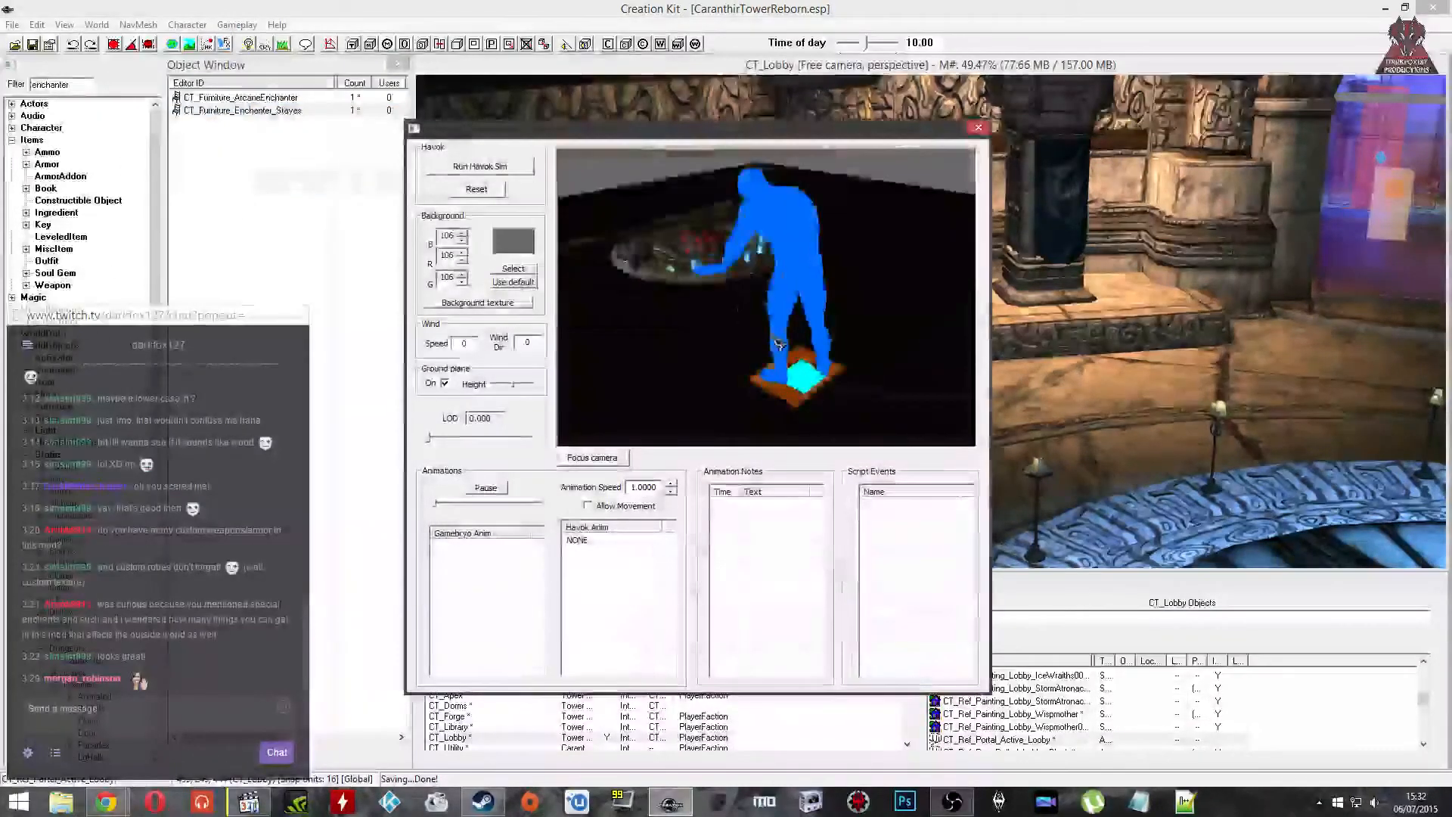
click(295, 98)
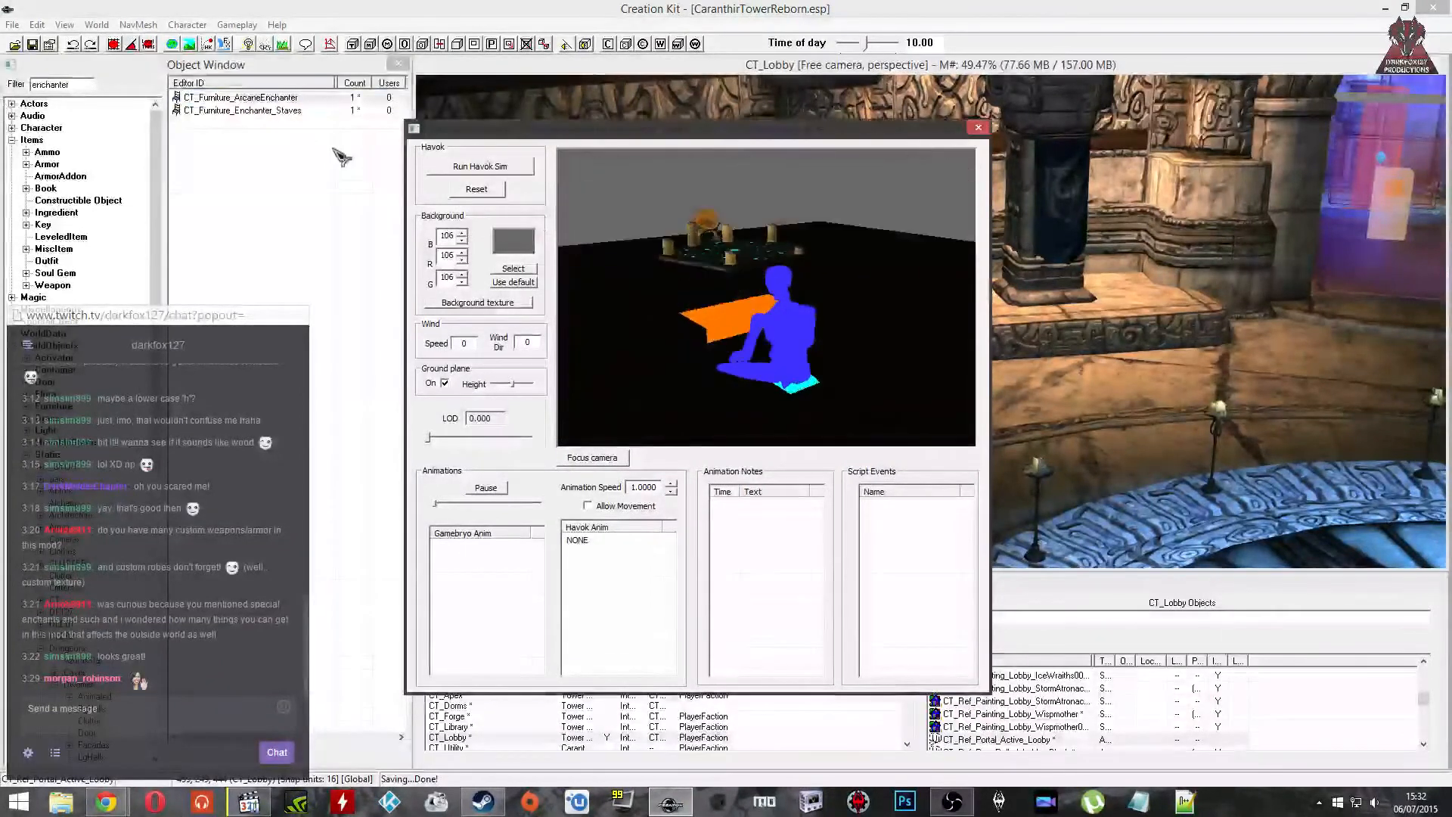
right_click(303, 100)
click(347, 143)
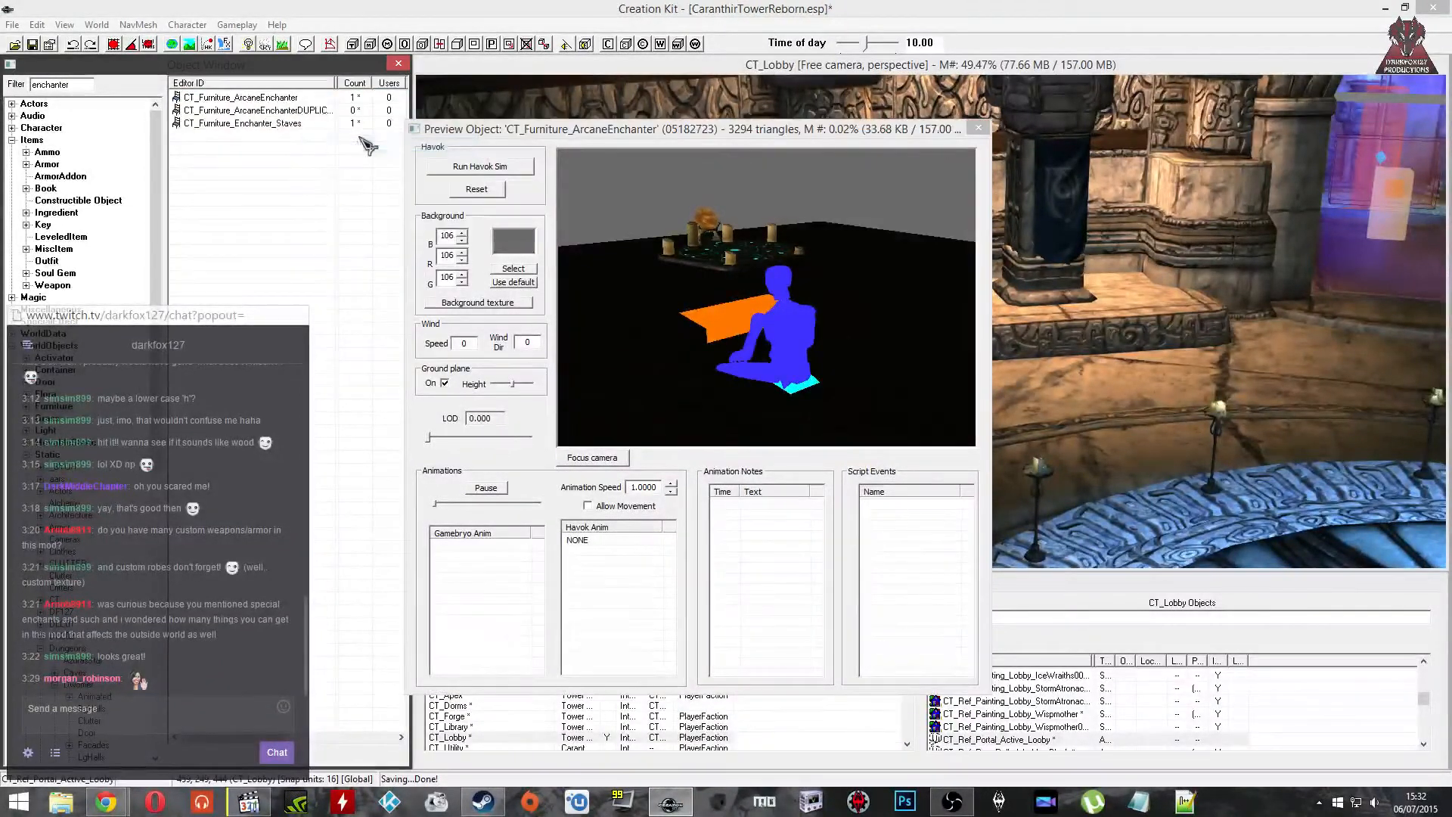
click(301, 111)
key(Delete)
key(Return)
Step: Copy the model path from the CT_Furniture_ArcaneEnchanter properties and leave the object without applying changes
click(301, 98)
double_click(297, 99)
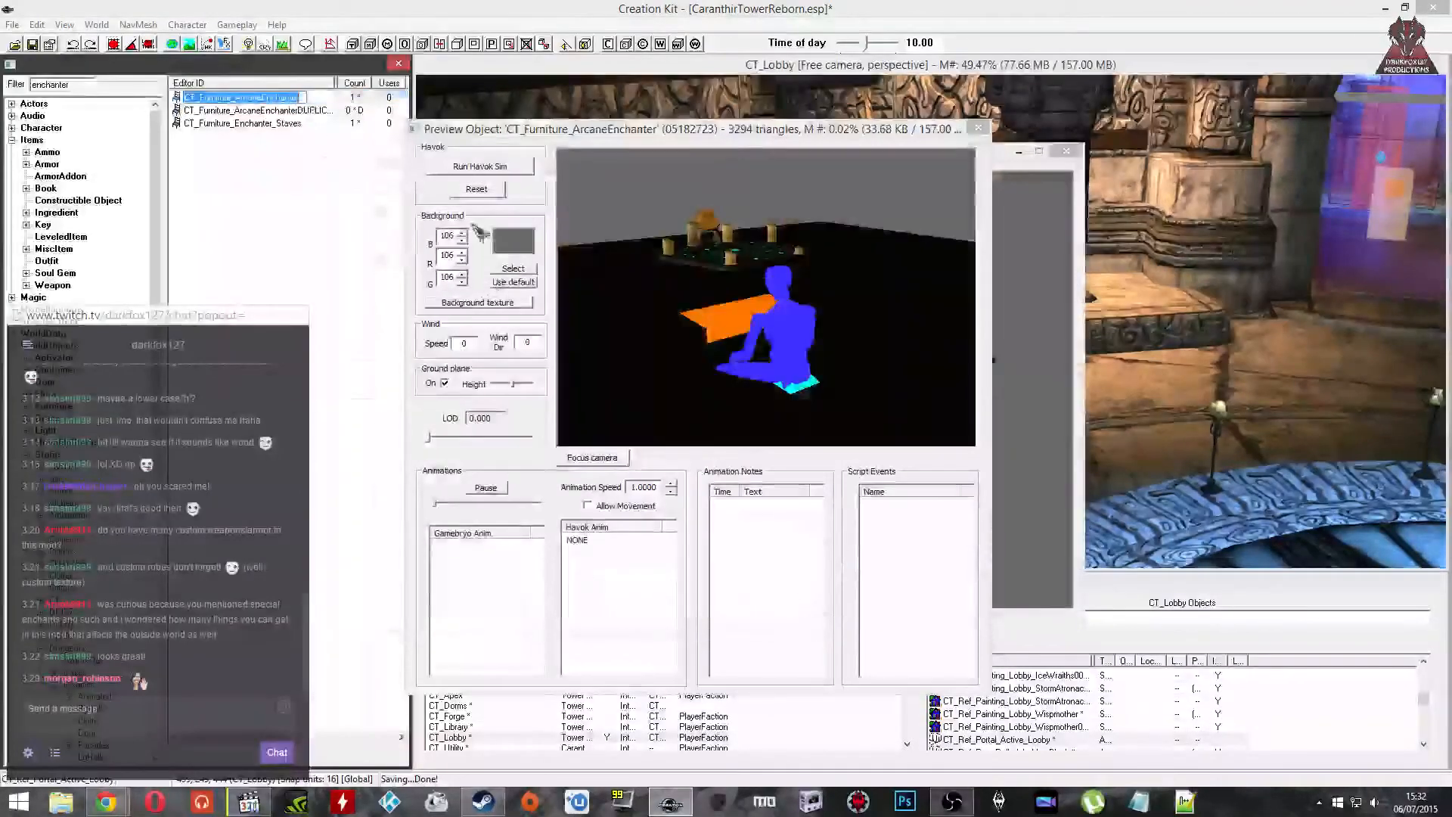
click(955, 139)
click(978, 130)
click(978, 127)
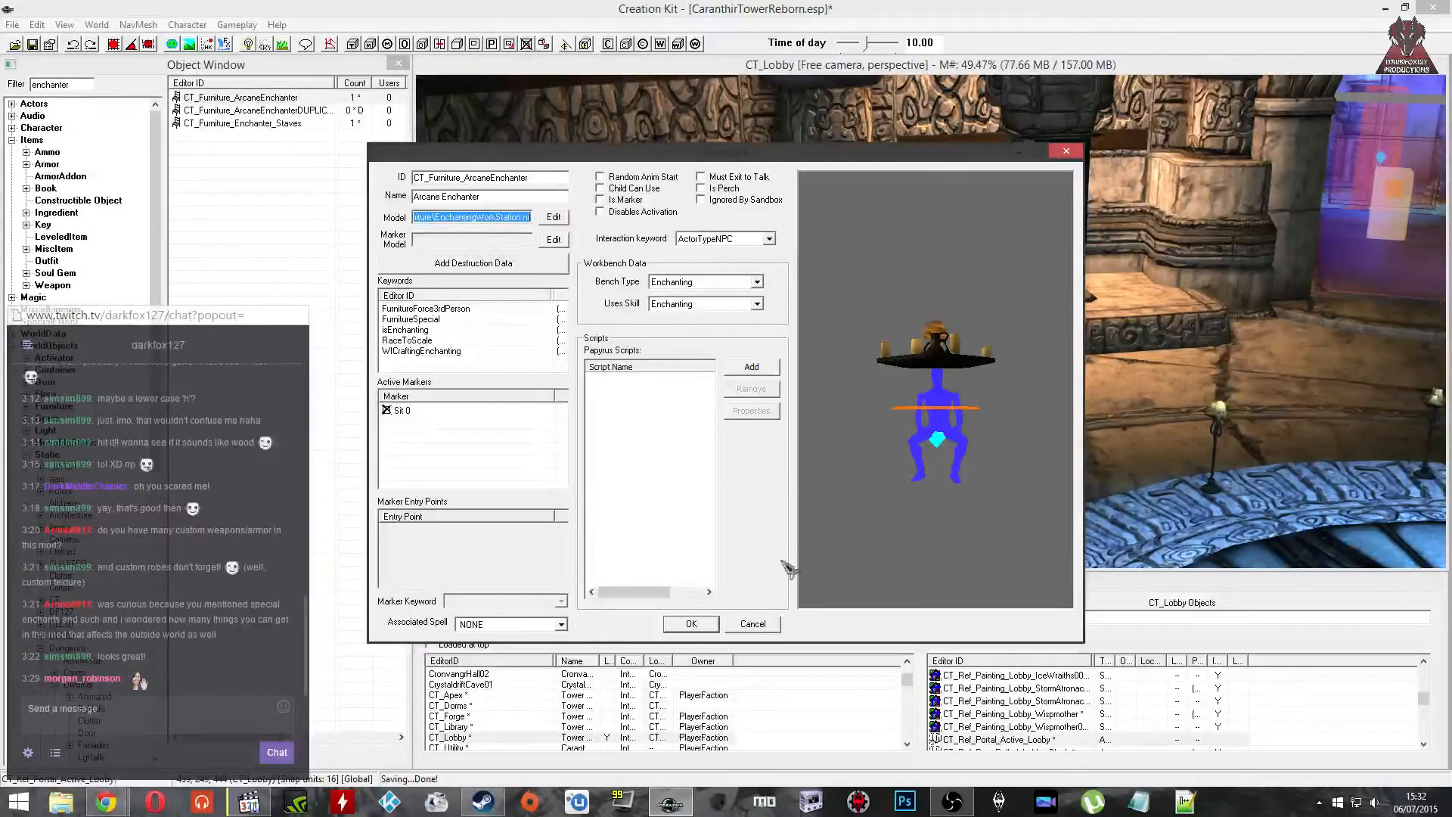
click(753, 623)
click(260, 168)
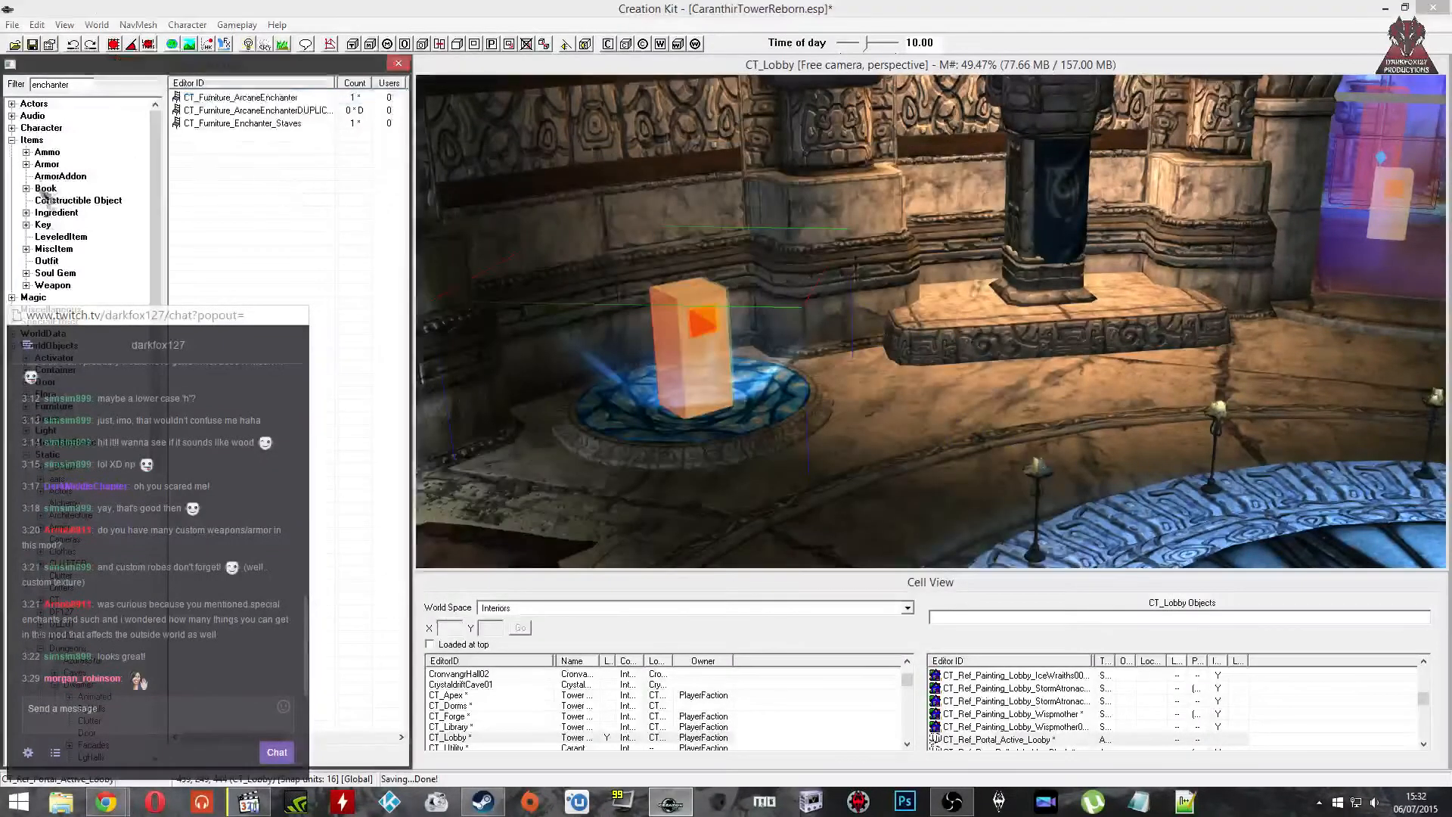
Step: Set the model of the misc item CT_Misc_Craft_Lobby_Enchanter to Furniture\EnchantingWorkStation.nif in the Meshes folder
click(57, 248)
click(249, 98)
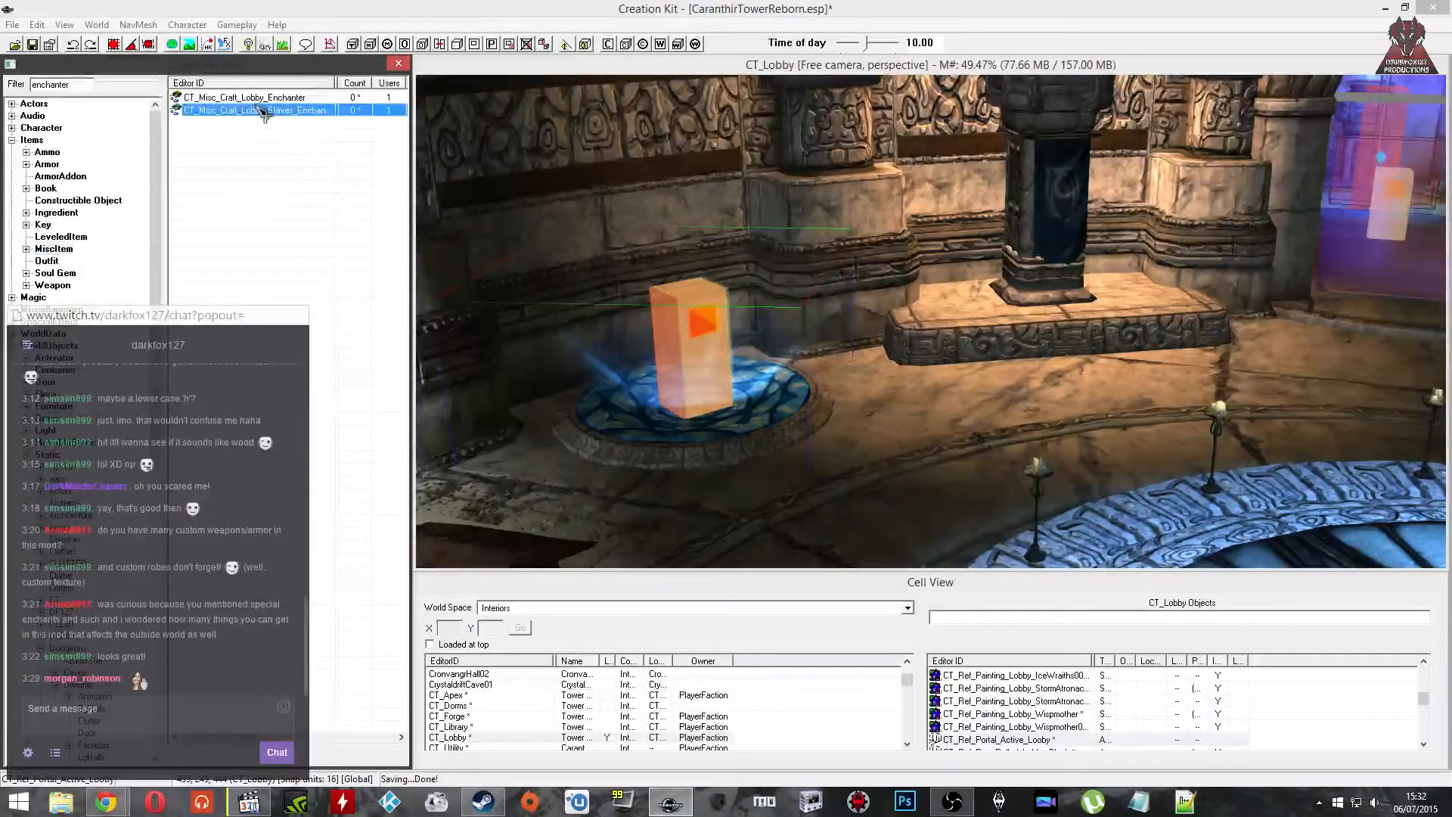
double_click(250, 97)
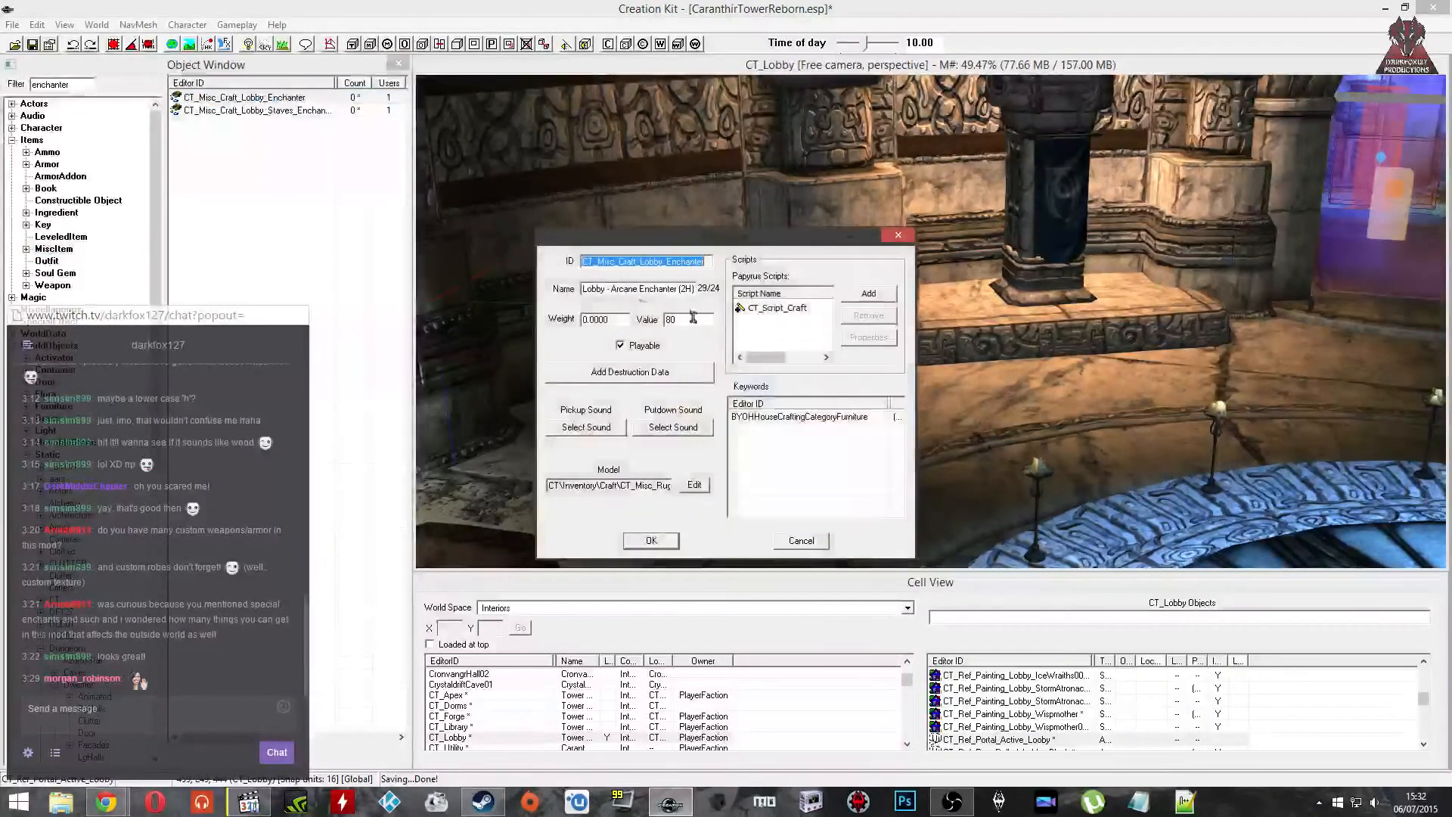
click(695, 485)
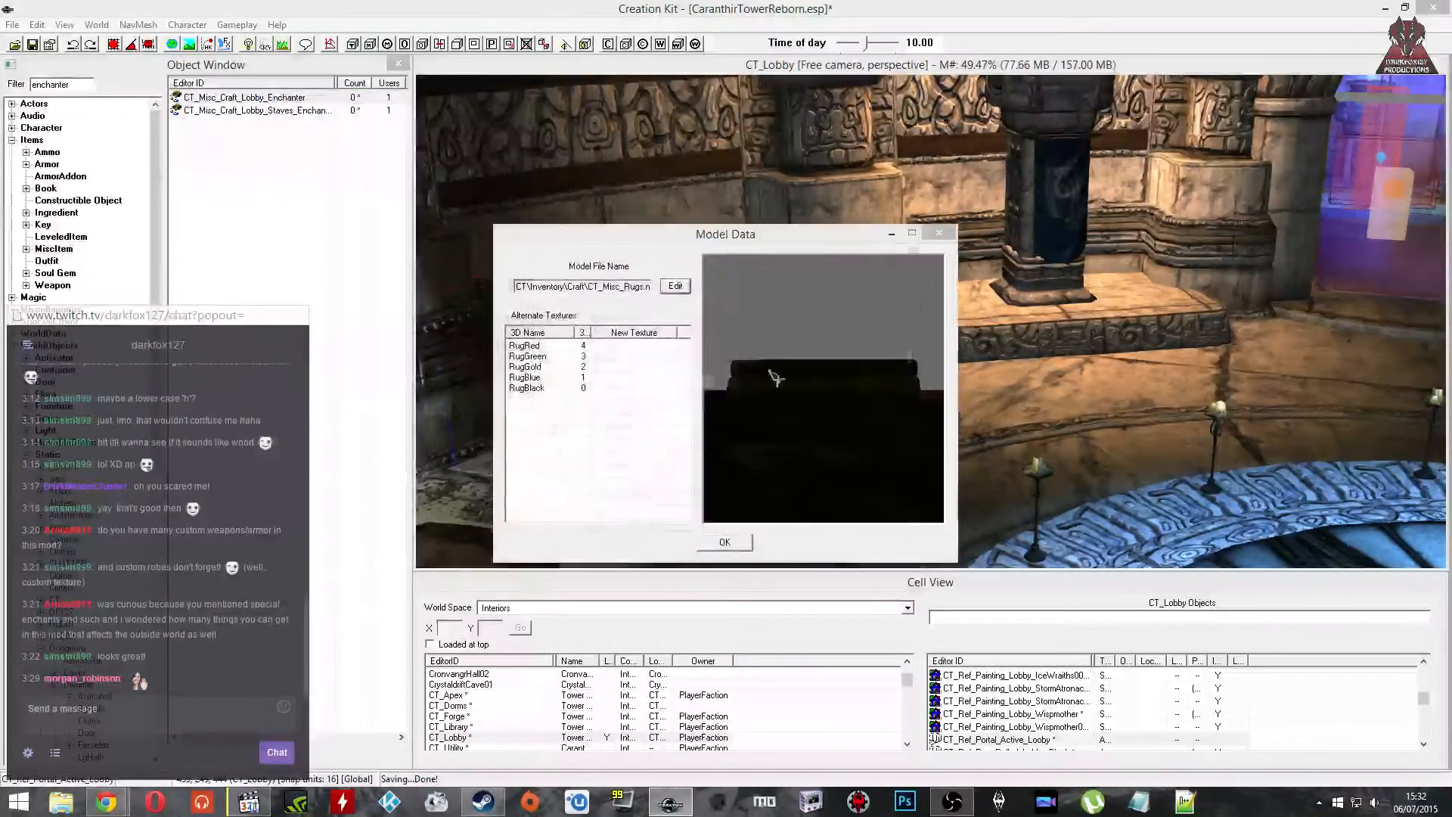
click(674, 278)
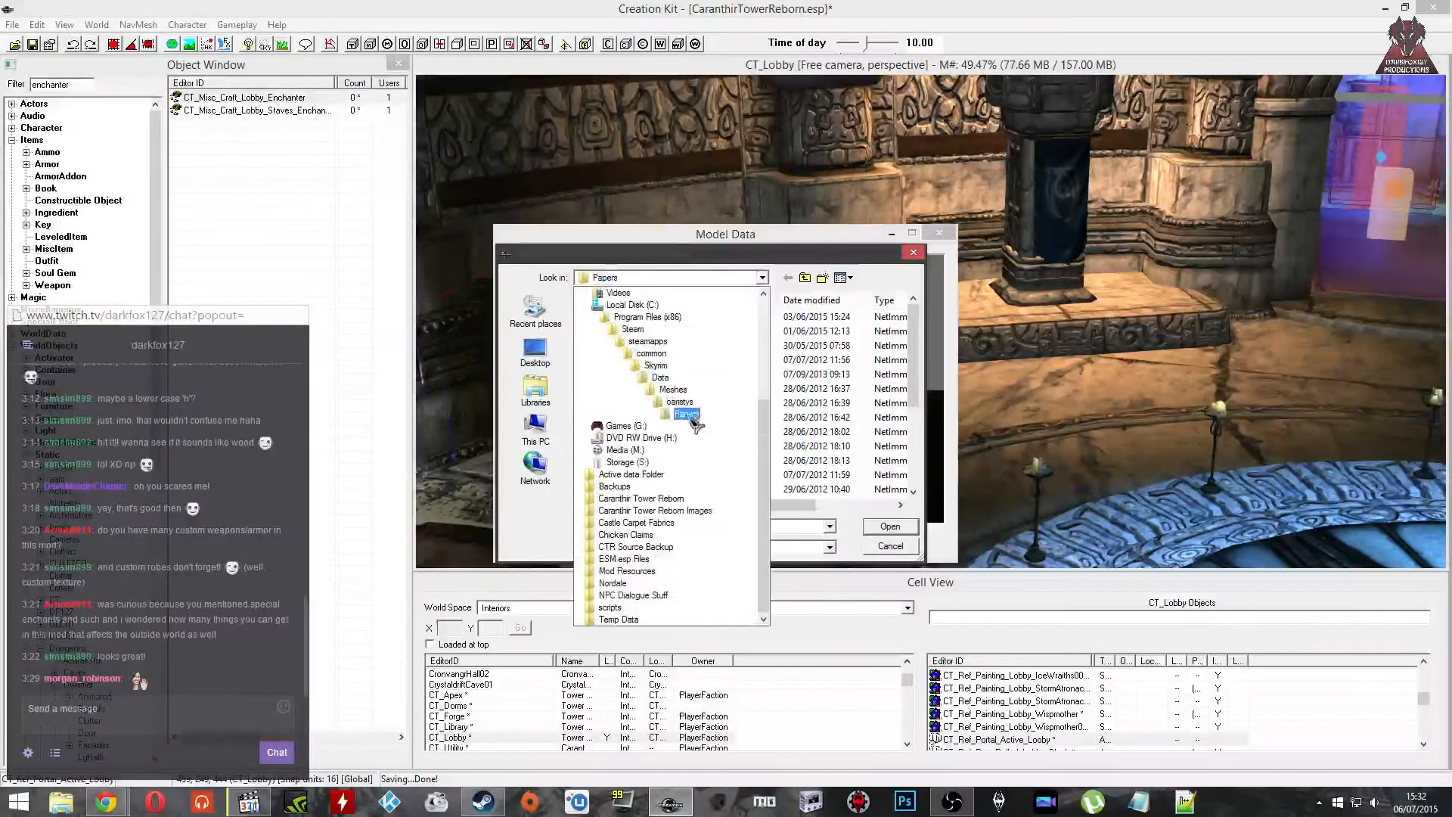
click(677, 390)
double_click(706, 524)
text(Furniture\EnchantingWorkStation.nif)
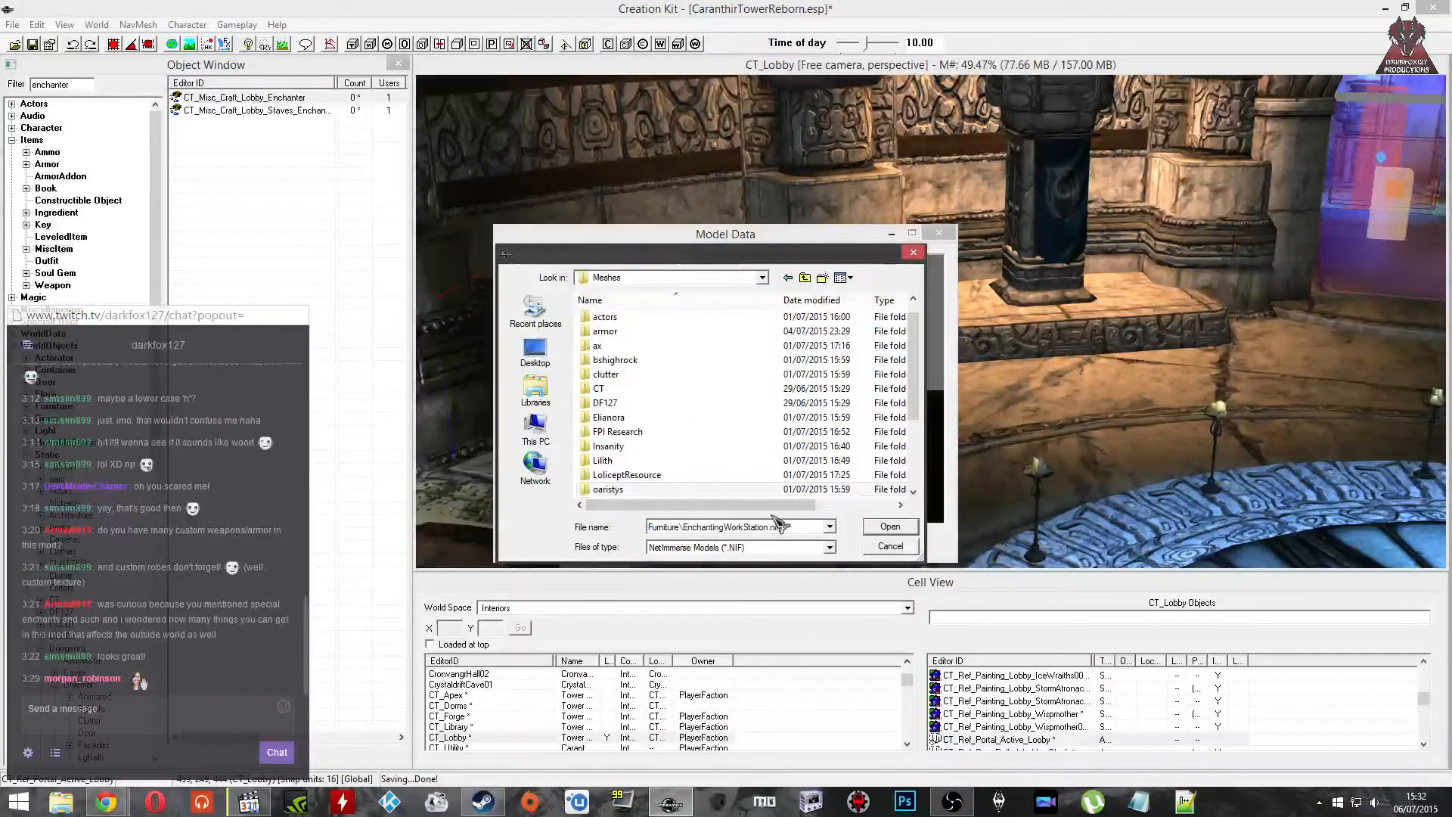
key(Return)
click(724, 542)
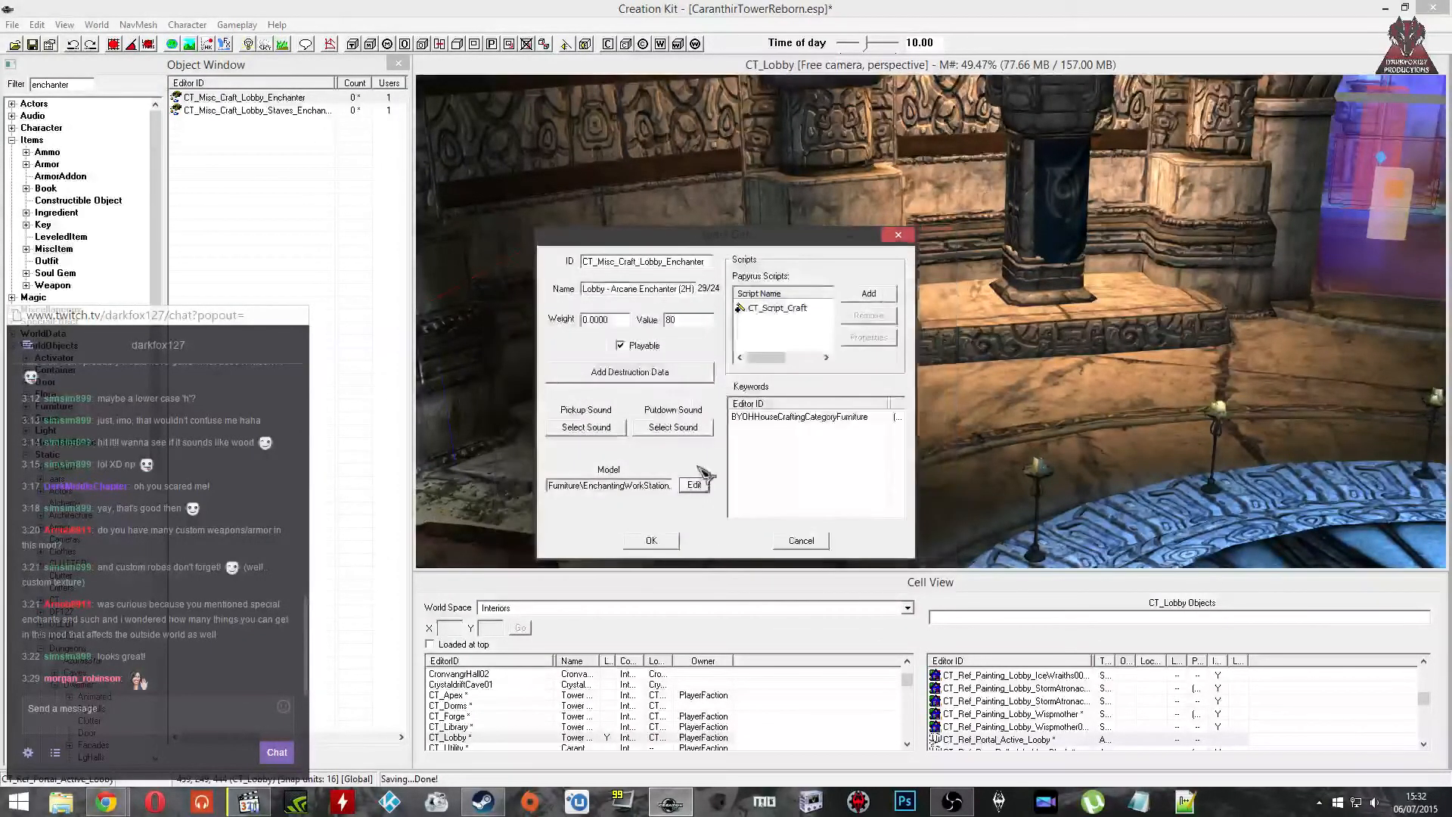
click(652, 541)
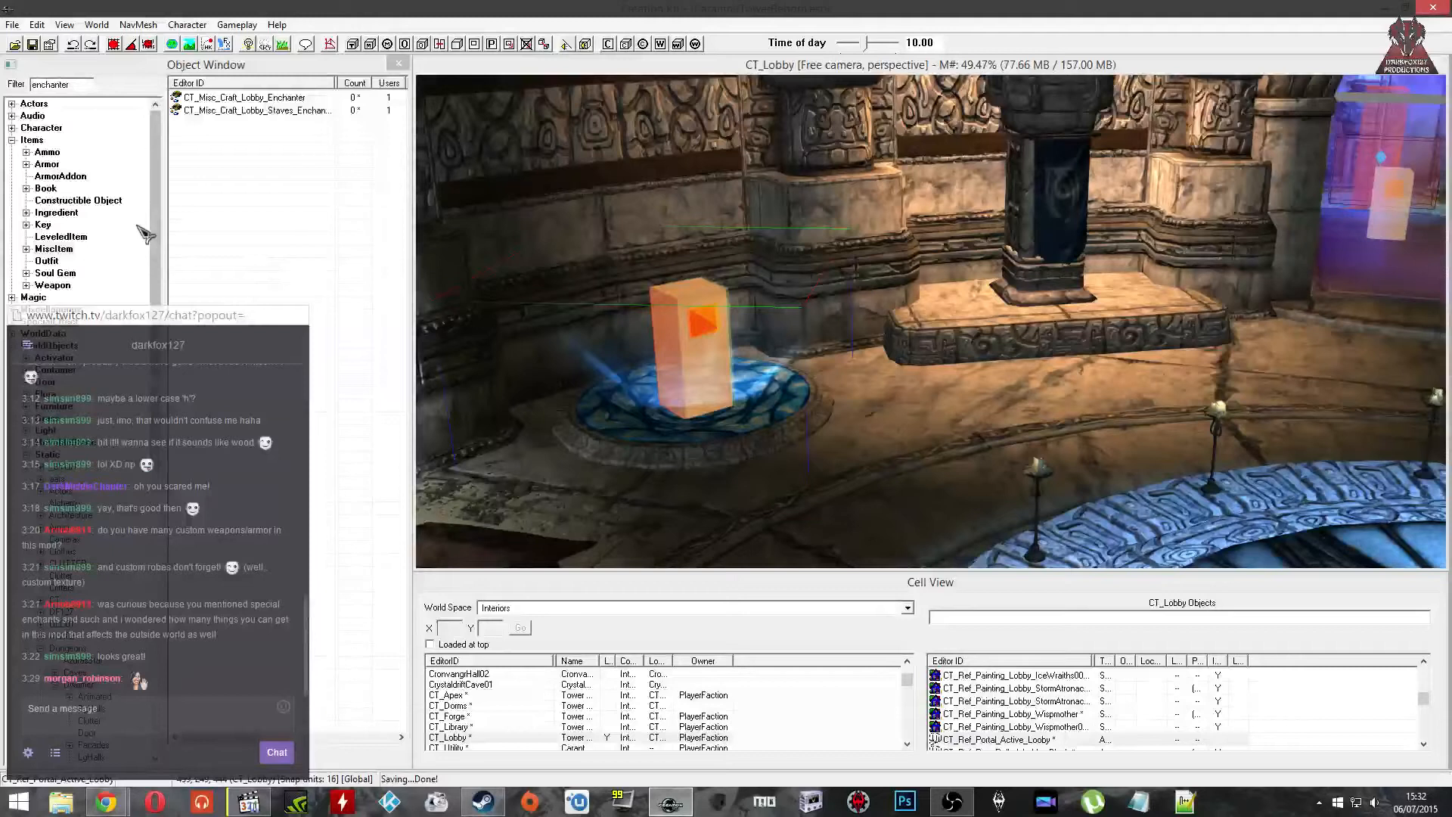
Step: Filter the objects by "altar" and open the message CT_Message_AltarofMagic
middle_drag(867, 323, 967, 328)
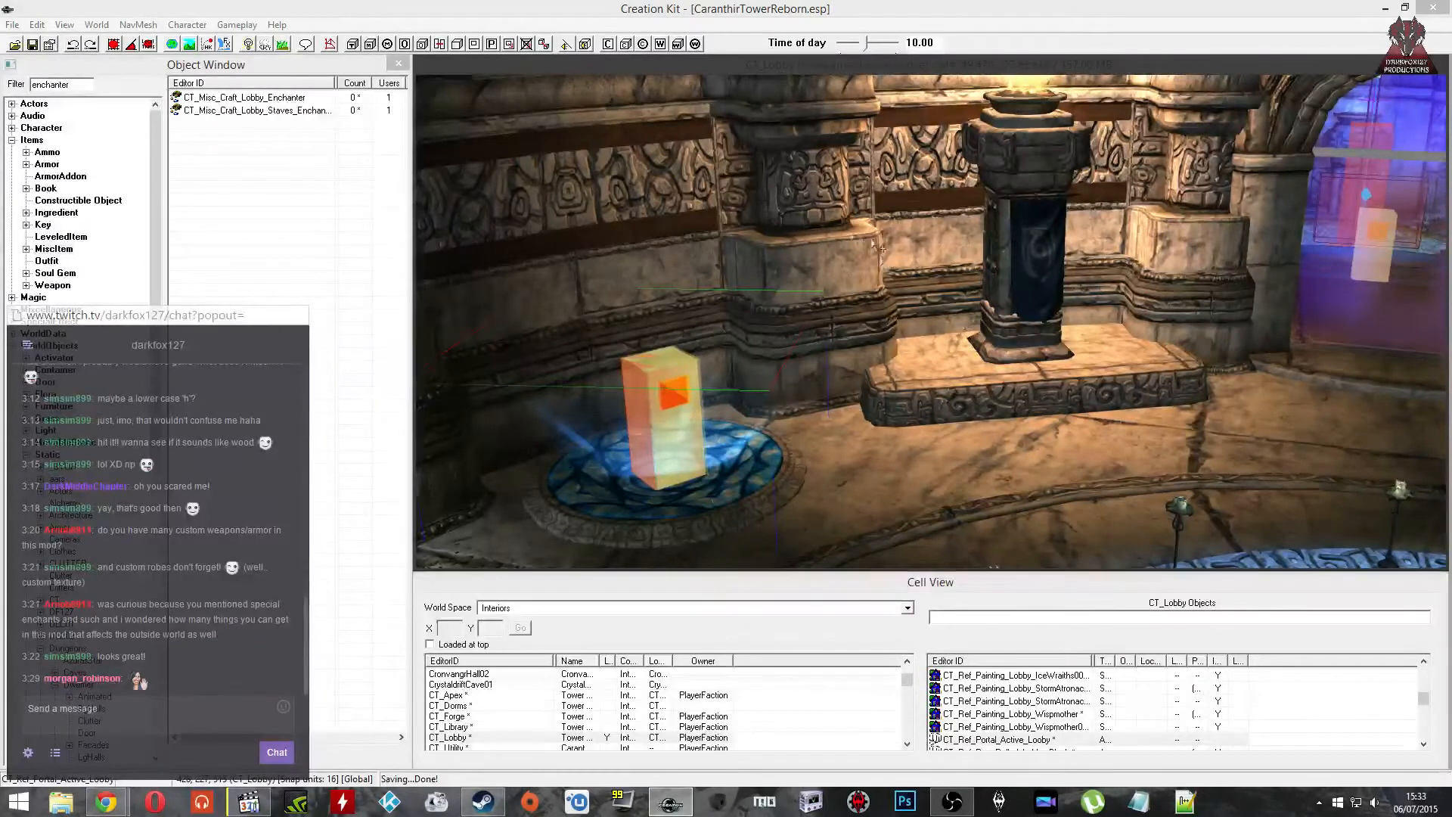
drag(90, 85, 30, 85)
text(s)
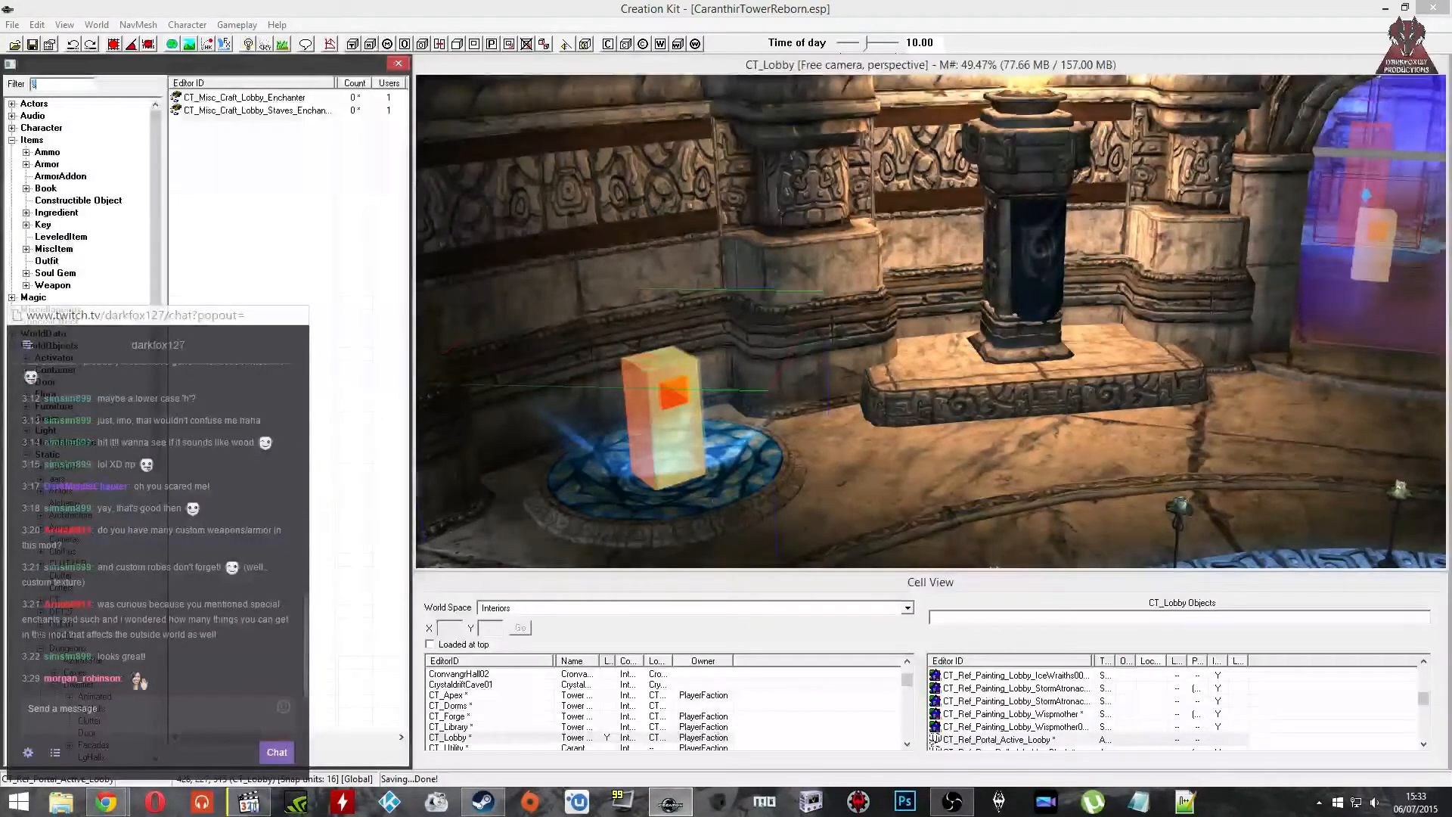
text(ltar)
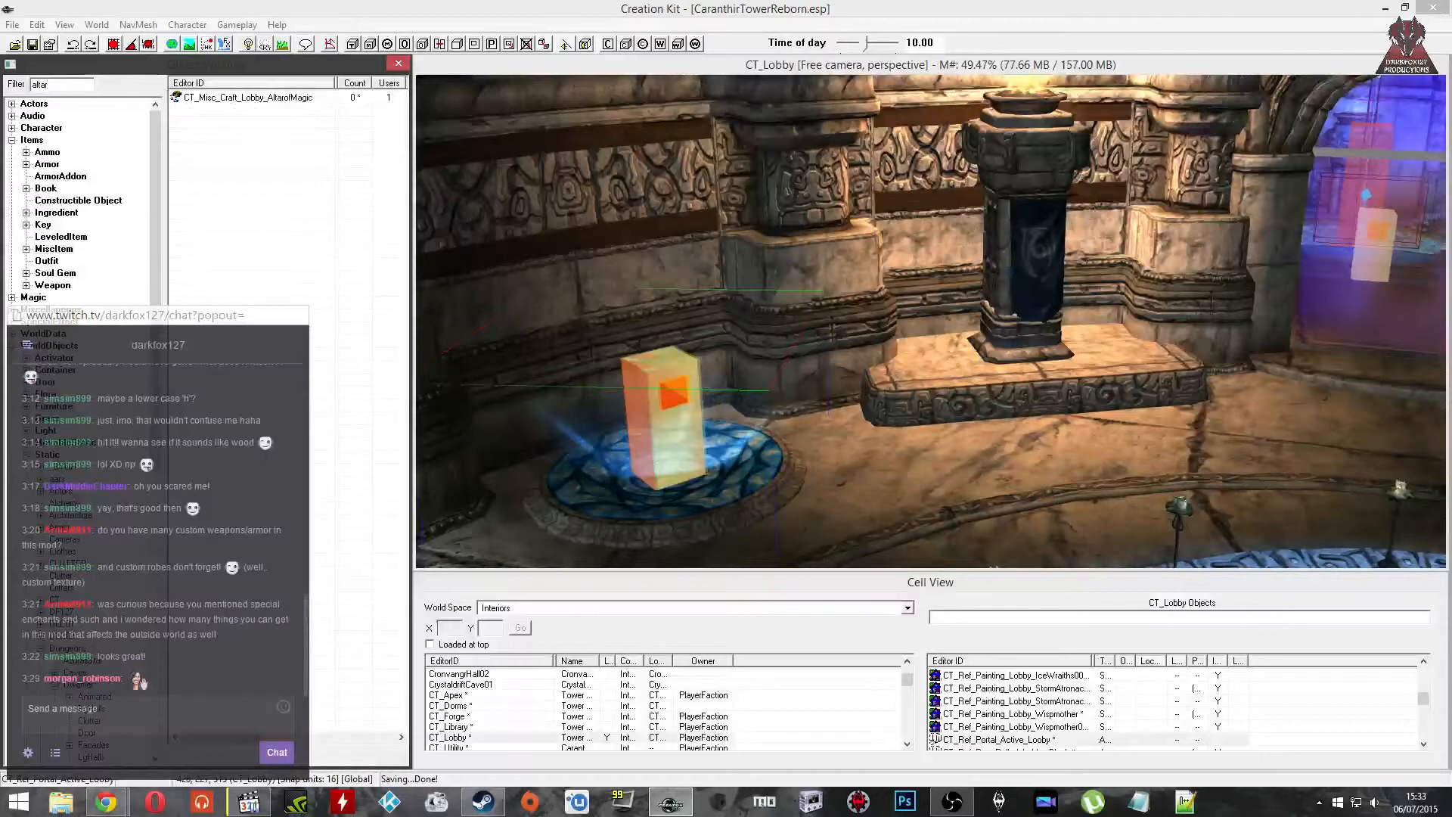
click(12, 309)
click(56, 467)
click(219, 98)
click(244, 162)
double_click(265, 238)
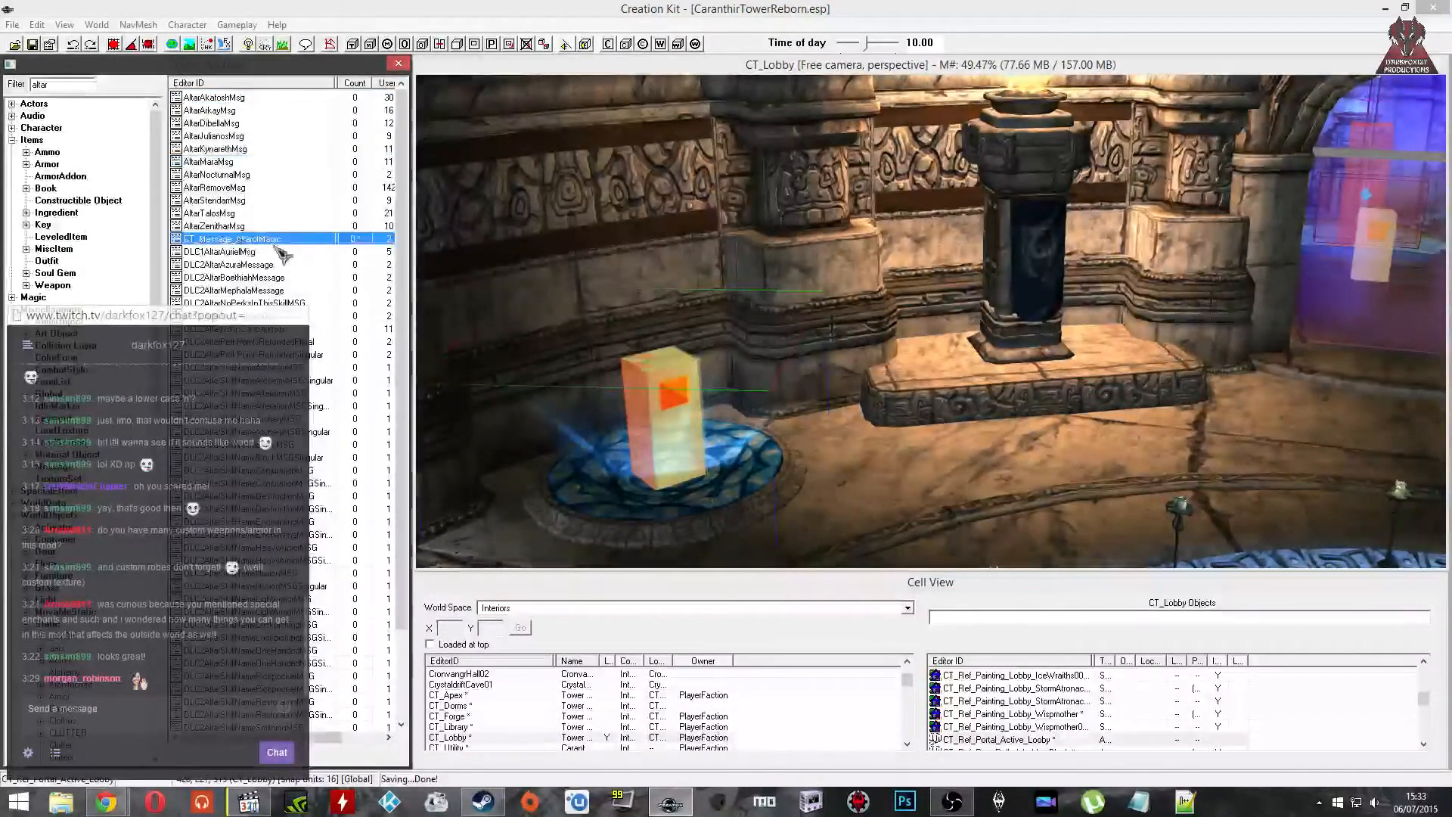
Step: Check the altar message's menu buttons, set its message text to "Choose an action", and save the plugin
click(267, 279)
click(266, 290)
click(266, 180)
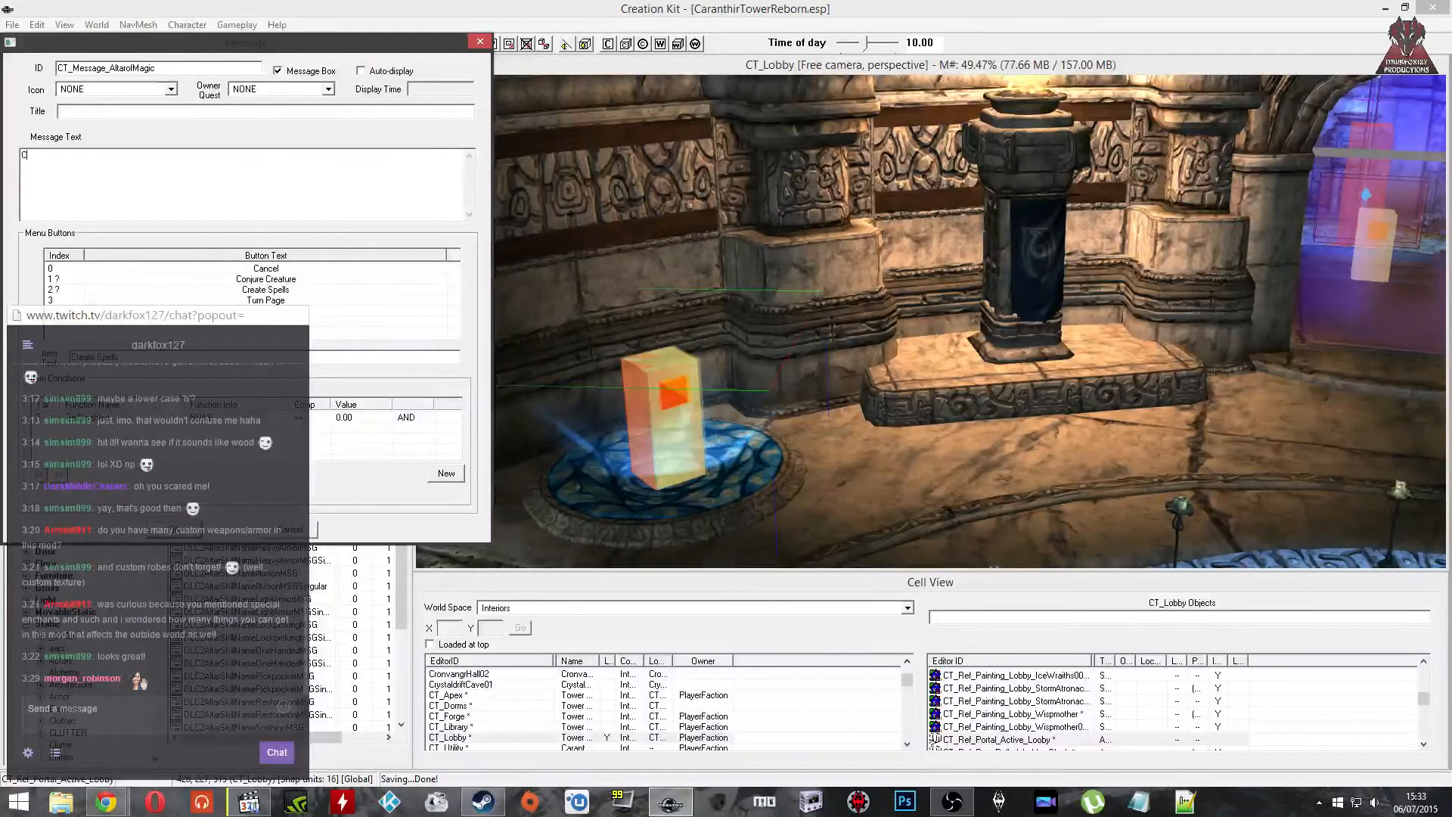
text(Choose an action)
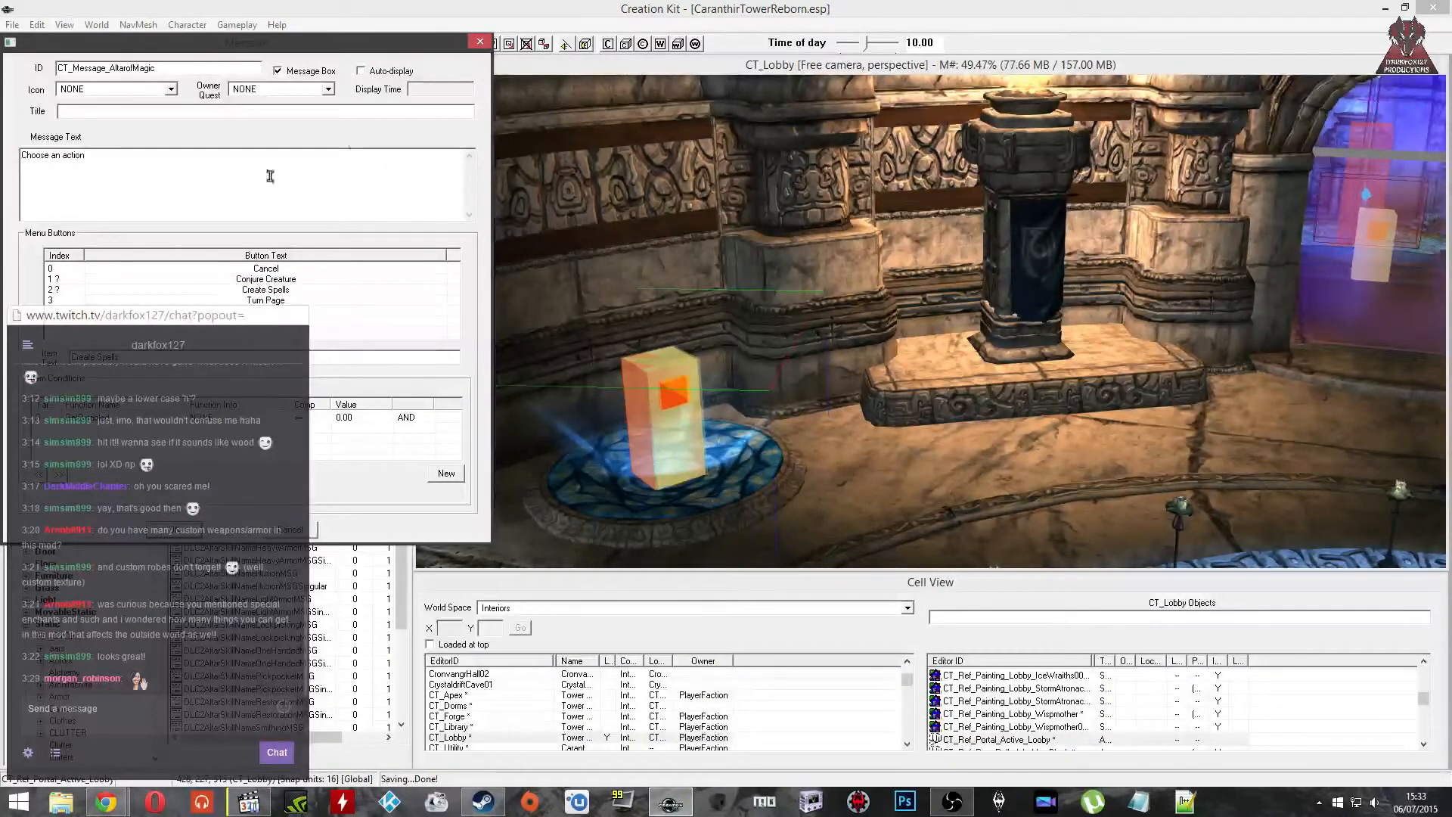
click(174, 530)
click(257, 225)
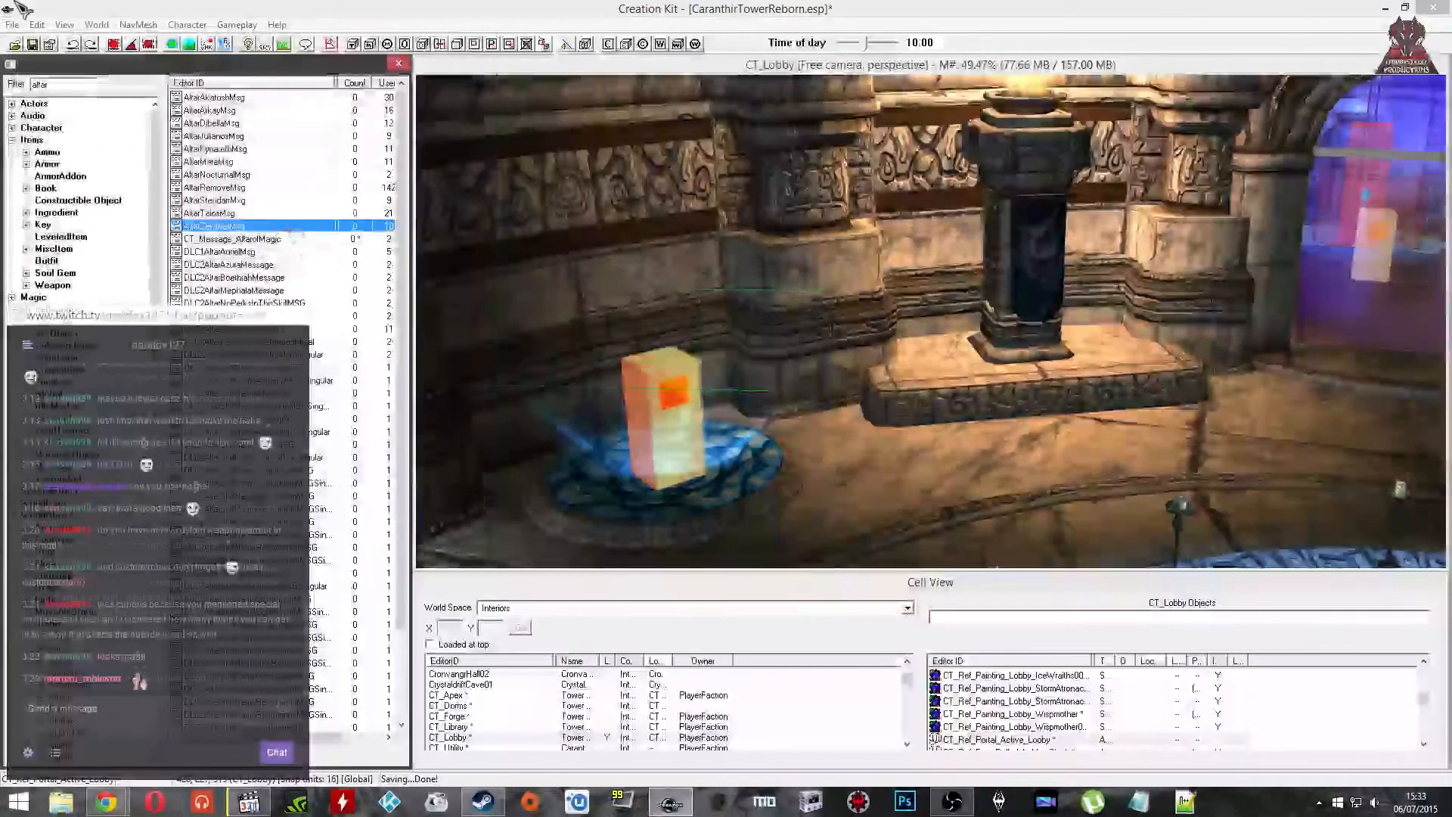
click(32, 43)
key(ctrl+s)
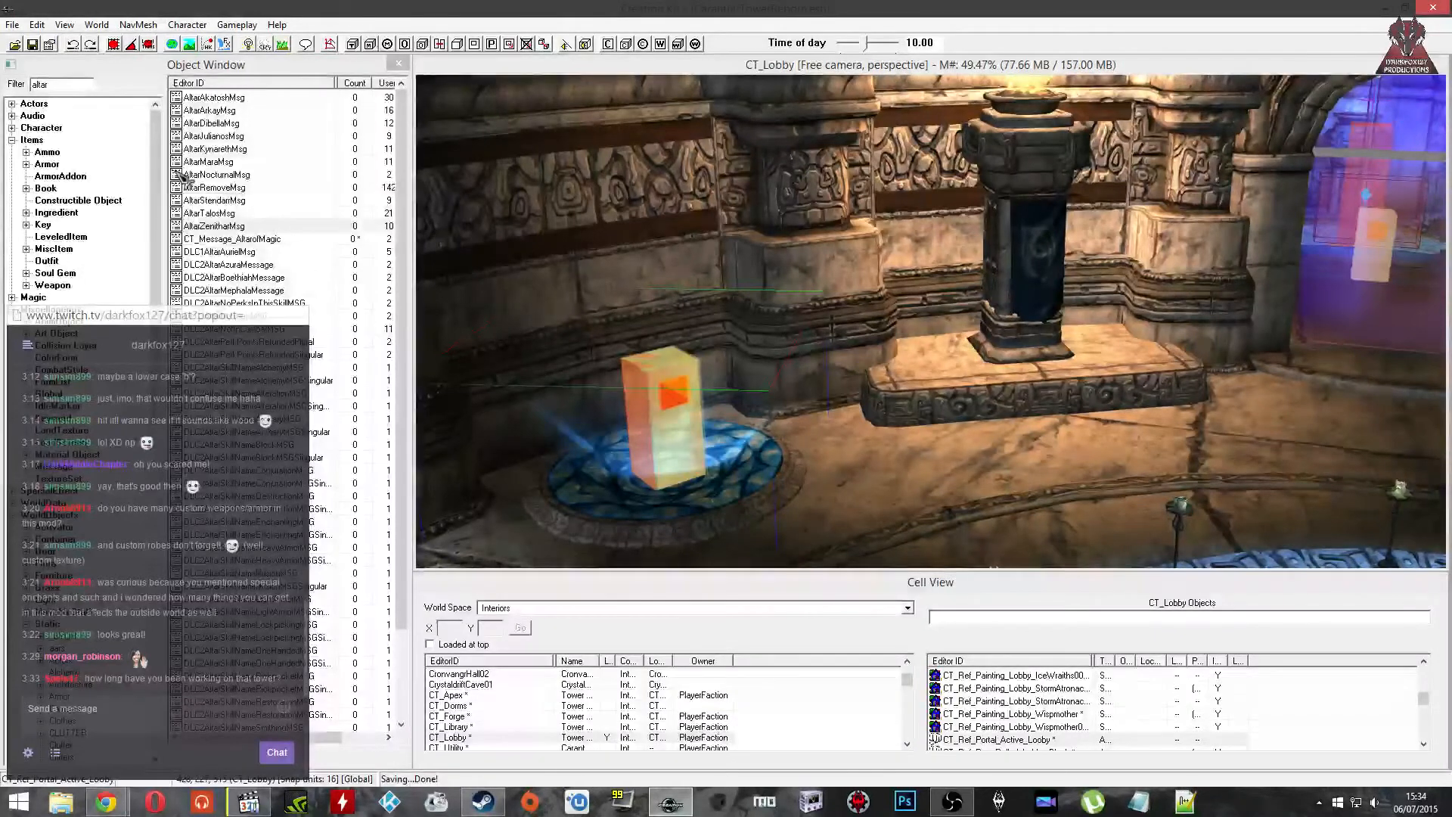
Step: Examine the lobby from the purple archway to the window desk area, selecting the archway's effect objects and toggling their visibility
scroll(670, 206, down, 3)
middle_drag(669, 206, 773, 283)
mouse_move(789, 208)
middle_down()
mouse_move(853, 226)
mouse_move(830, 251)
middle_up()
scroll(809, 212, up, 2)
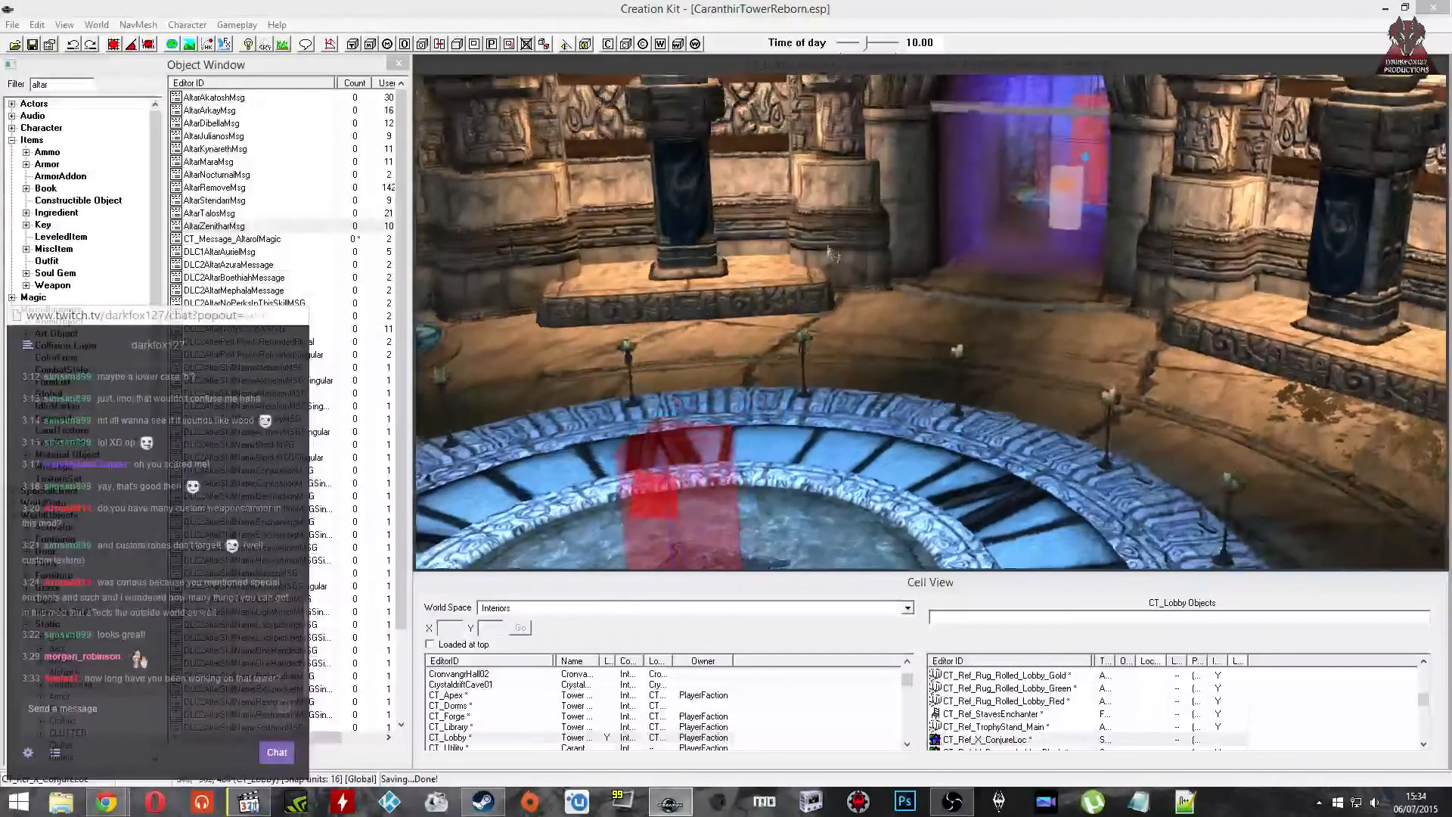
click(935, 232)
middle_drag(901, 219, 910, 231)
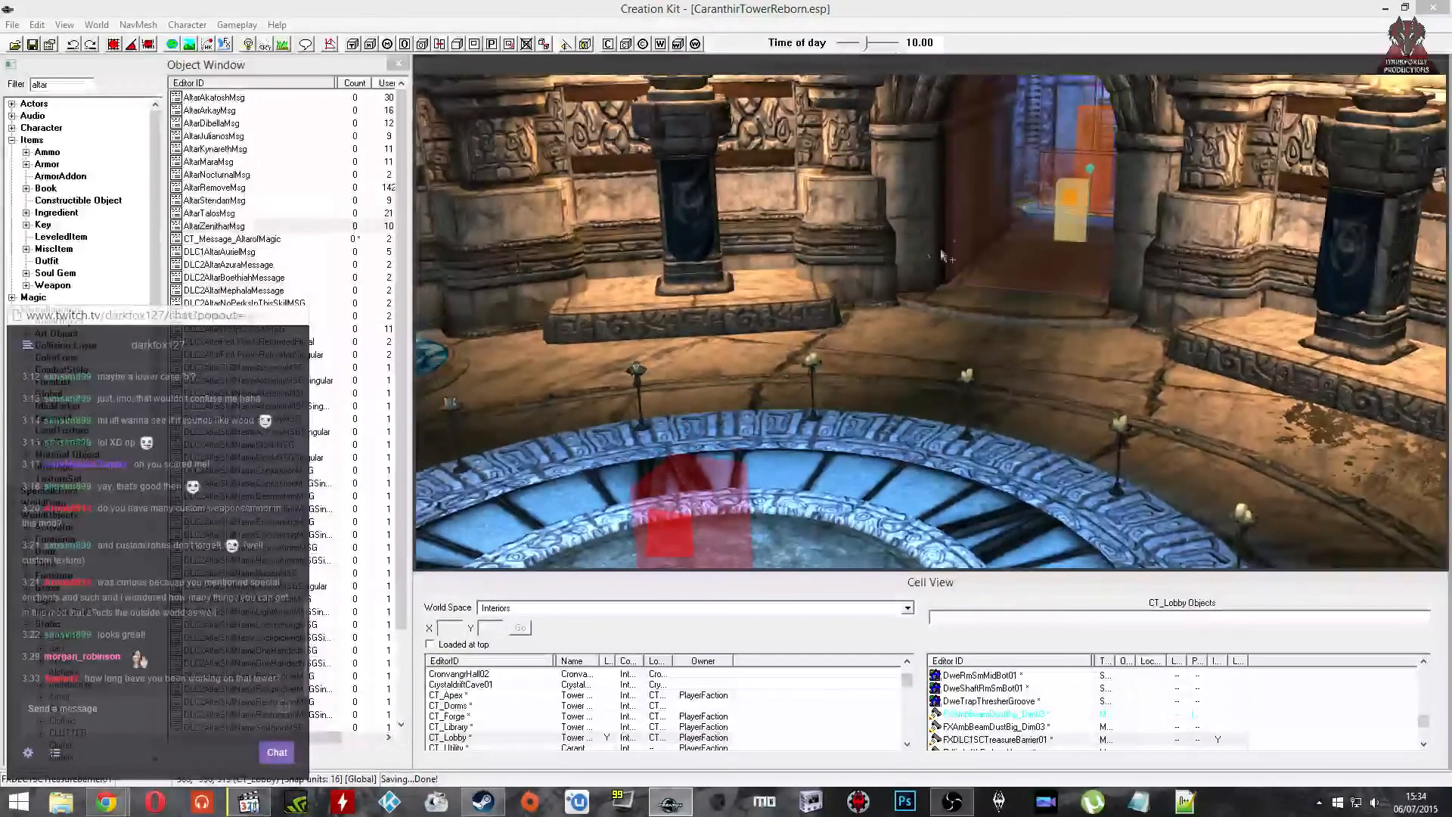
click(959, 157)
key(1)
key(1)
middle_drag(956, 188, 925, 195)
click(1037, 184)
shift+middle_drag(1037, 184, 843, 219)
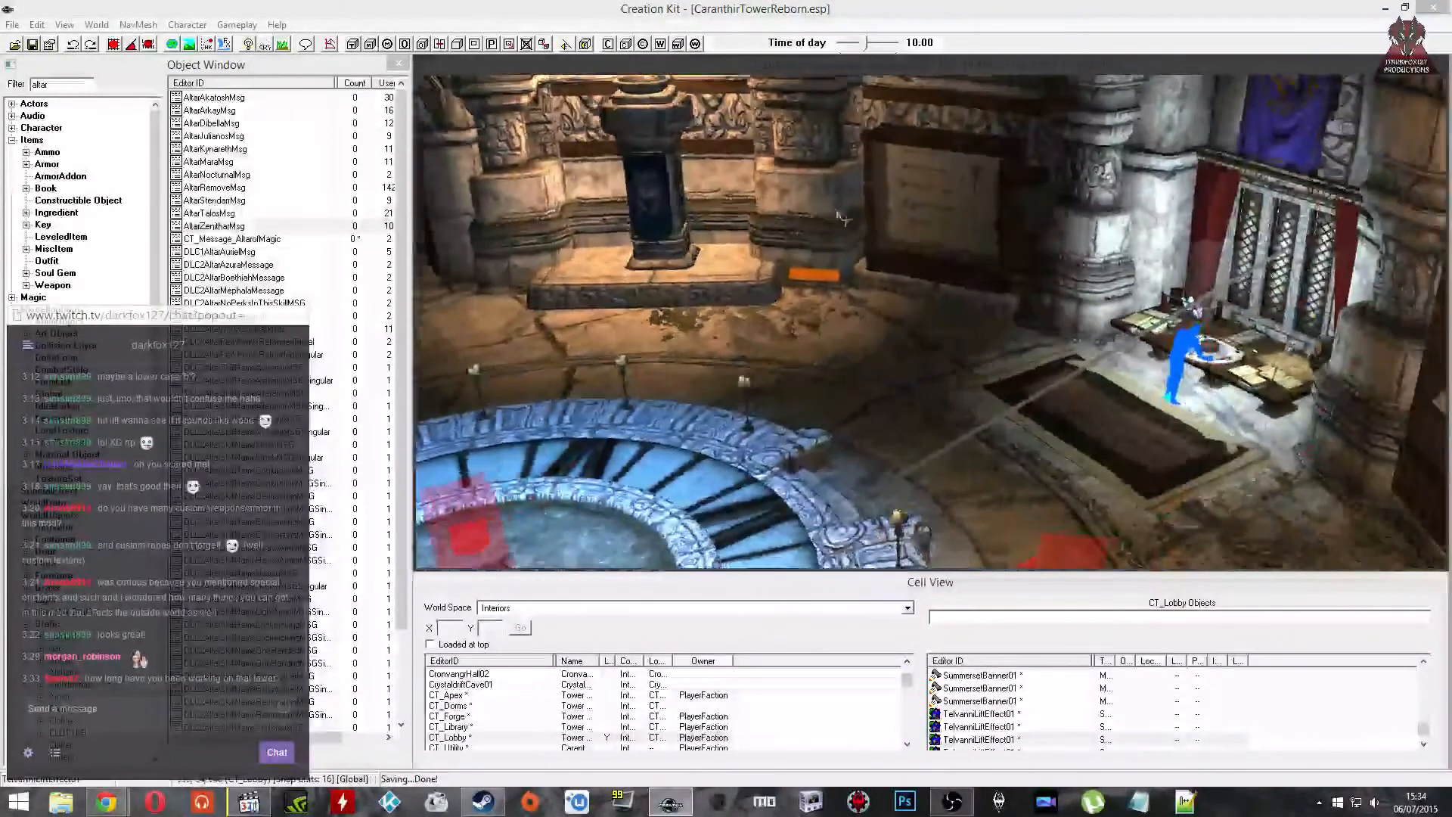
Step: Examine the lobby floor from the desk area around the central pool to the stone pillars and archway
click(933, 196)
middle_drag(933, 196, 951, 323)
key(1)
key(1)
click(891, 186)
click(891, 254)
shift+middle_drag(1203, 193, 869, 175)
click(844, 337)
click(1017, 282)
middle_drag(1017, 282, 1058, 219)
mouse_move(848, 321)
shift+middle_down()
mouse_move(876, 319)
mouse_move(838, 305)
mouse_move(823, 274)
mouse_move(875, 315)
shift+middle_up()
click(826, 308)
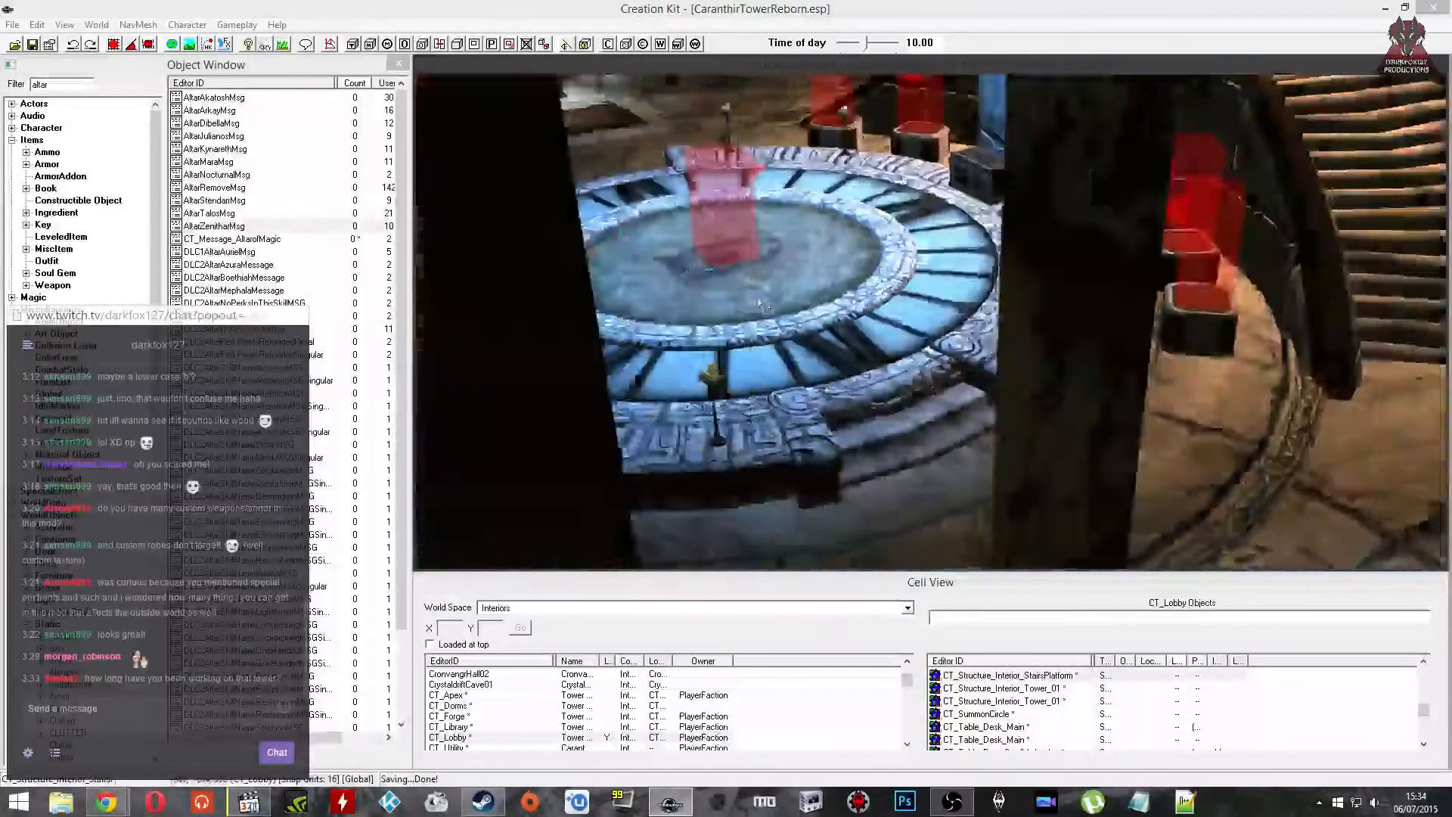
mouse_move(761, 307)
shift+middle_down()
mouse_move(937, 319)
mouse_move(934, 301)
mouse_move(893, 303)
mouse_move(869, 331)
shift+middle_up()
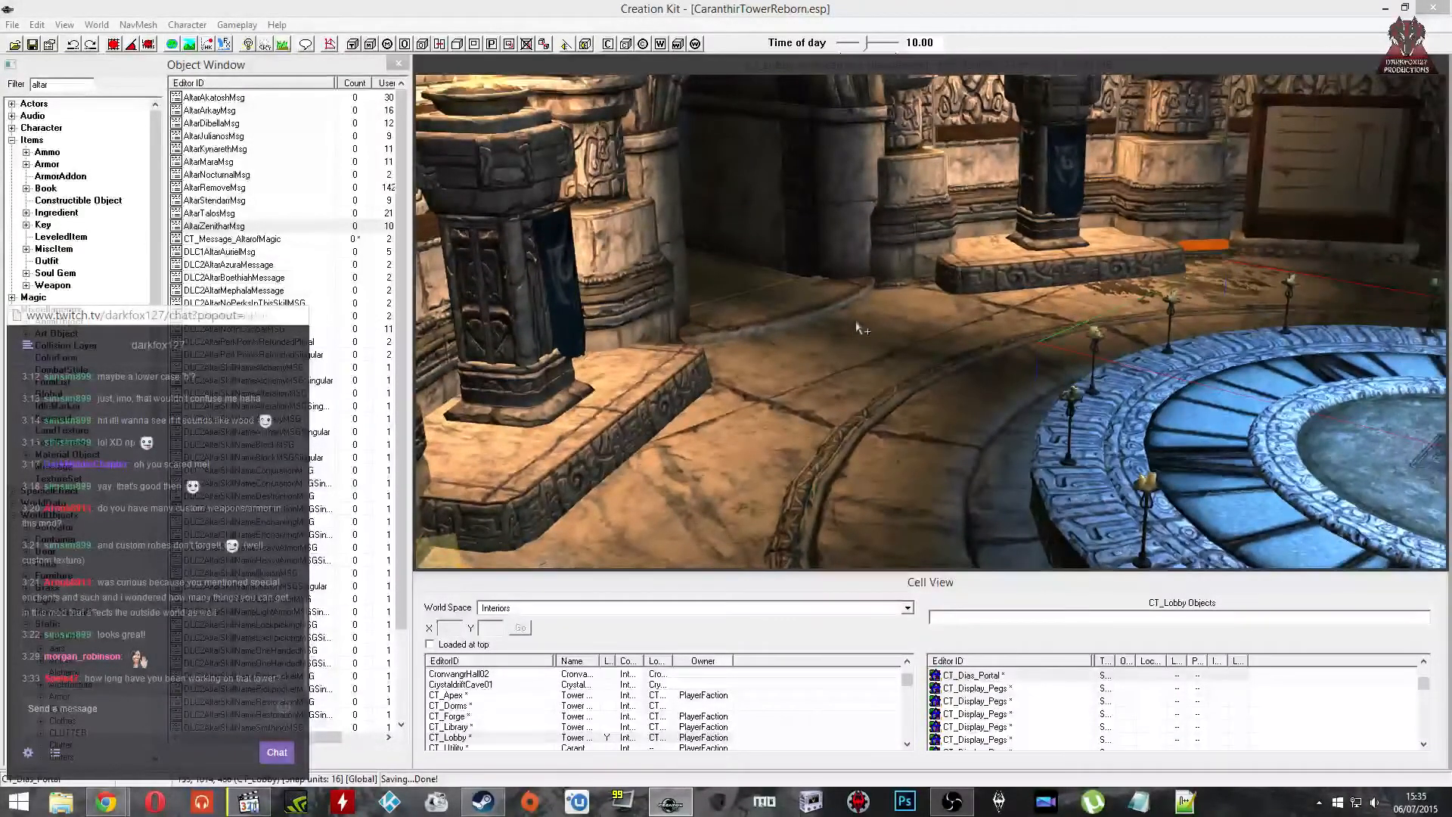
Step: Filter the objects by "rug" and open a preview of CT_Rug_A_Full_Red
click(45, 84)
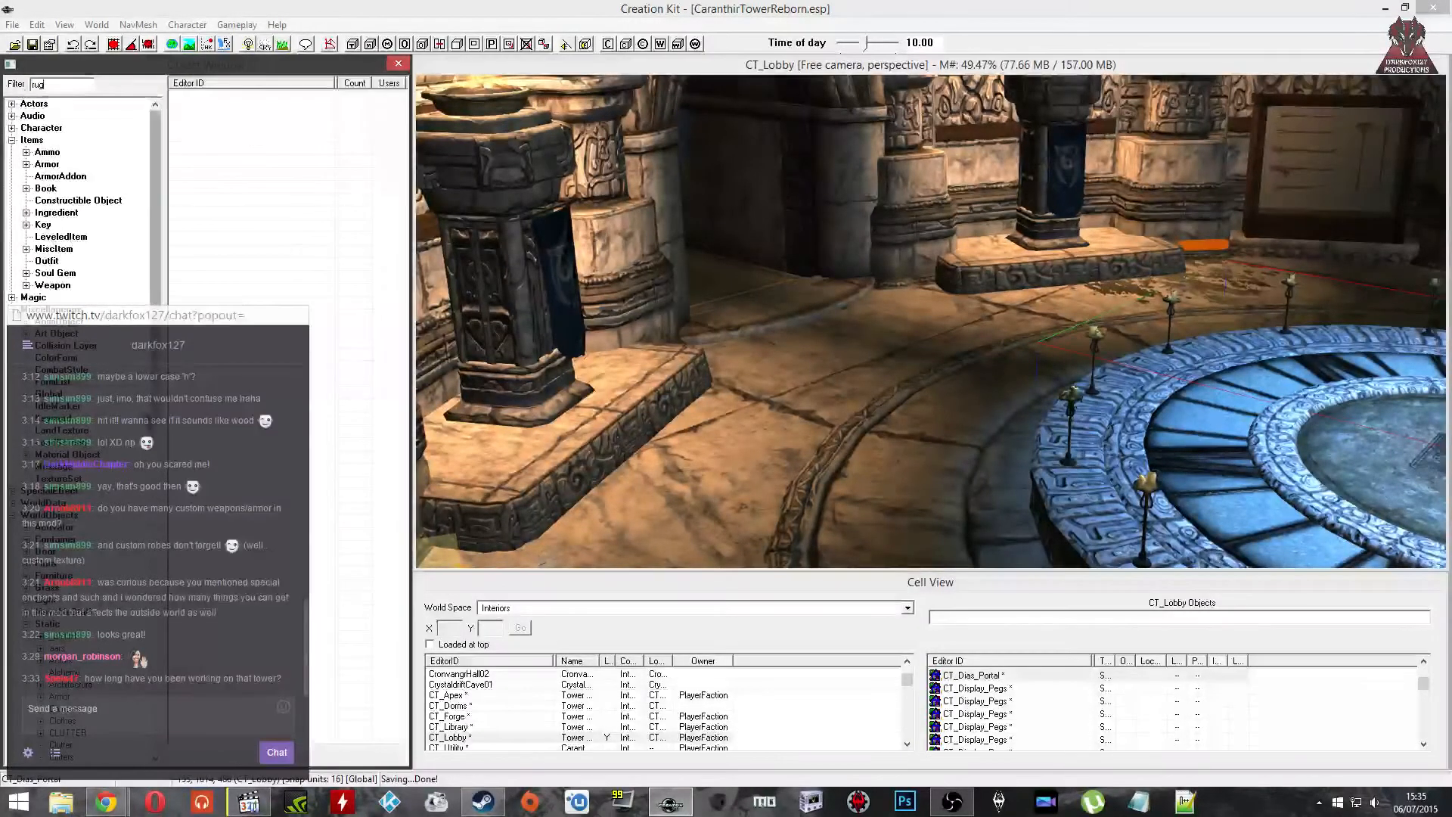
middle_drag(824, 365, 499, 348)
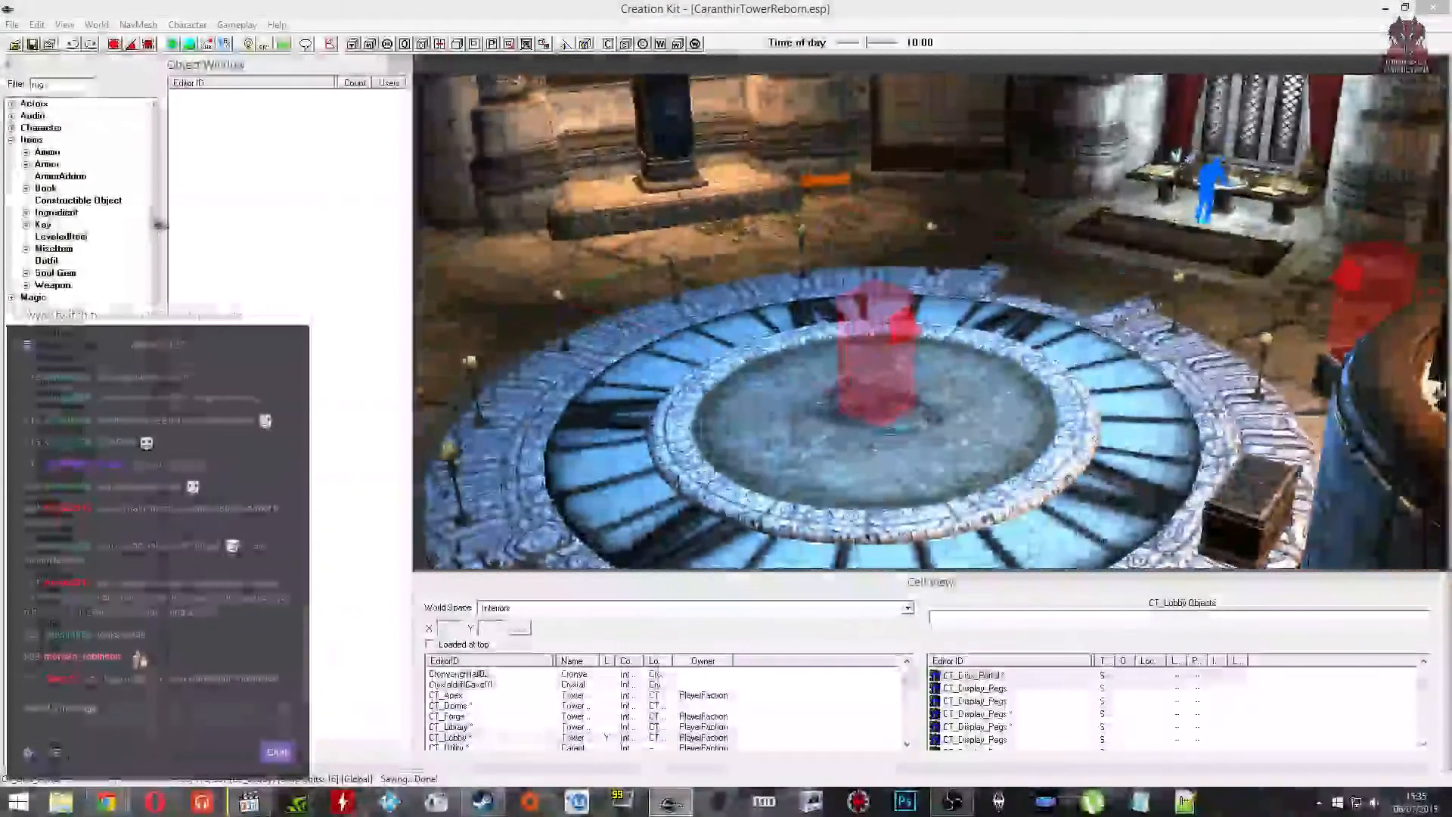
click(261, 225)
click(243, 154)
right_click(259, 185)
click(294, 258)
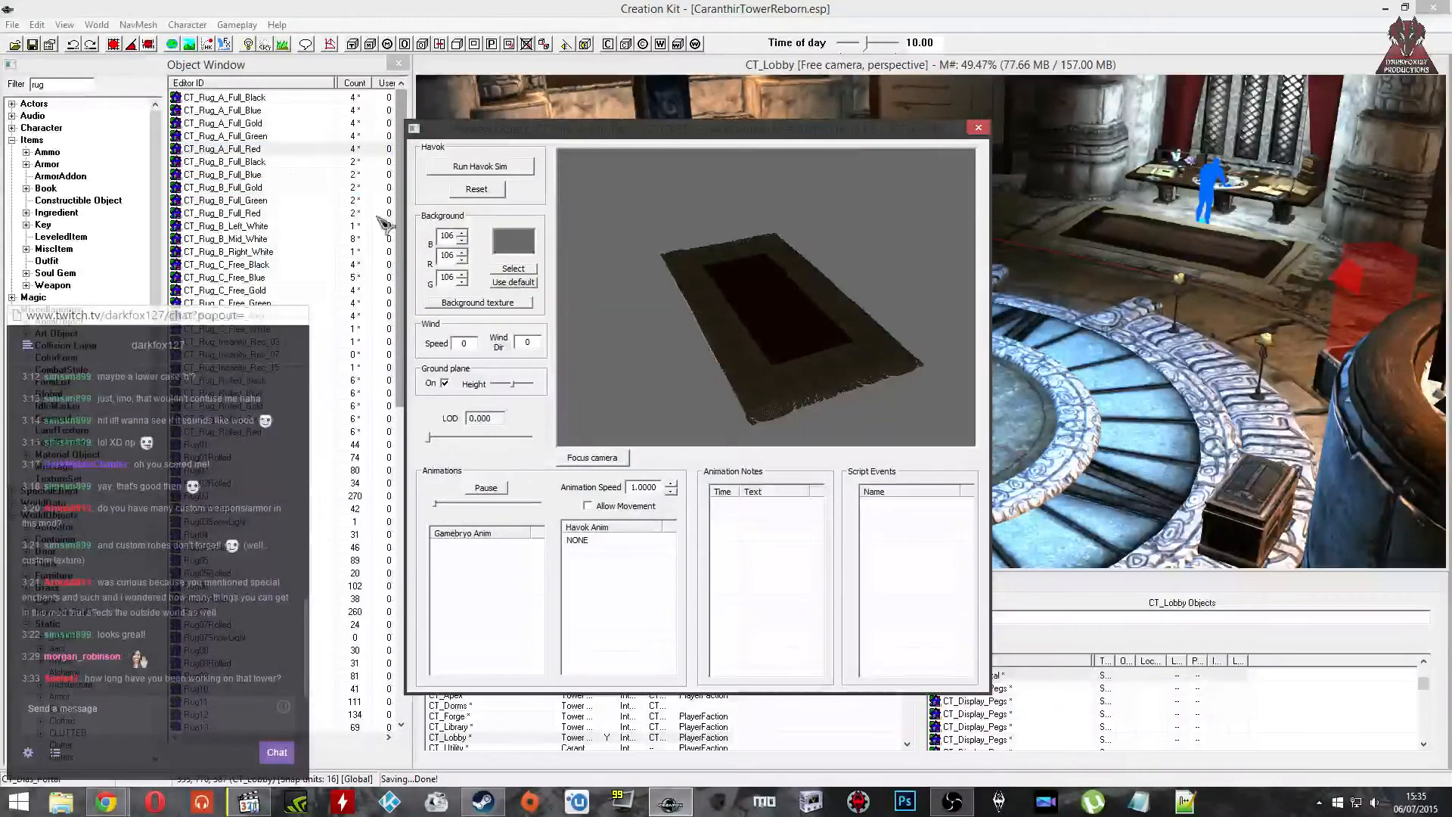
Step: Compare the previews of the CT_Rug variants, going through the A, B and C styles and their colours
click(279, 134)
key(Up)
key(Up)
key(Up)
key(Down)
key(Down)
key(Down)
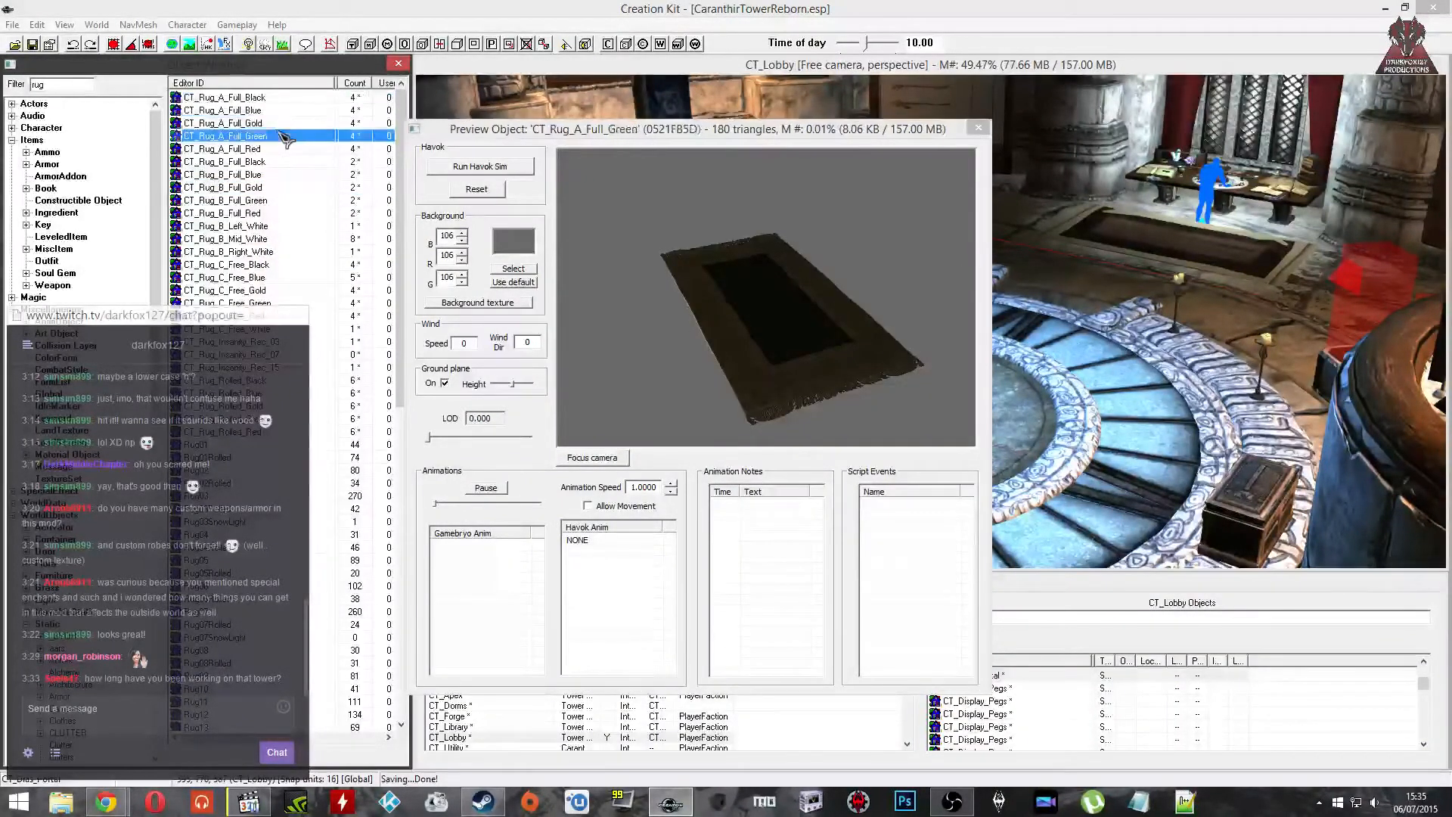
key(Down)
key(Down)
key(Down)
key(Down)
key(Down)
key(Down)
key(Down)
key(Down)
key(Down)
key(Down)
key(Down)
key(Down)
key(Down)
key(Down)
key(Down)
key(Down)
key(Down)
key(Down)
key(Up)
key(Up)
key(Up)
key(Up)
key(Up)
key(Up)
key(Up)
key(Up)
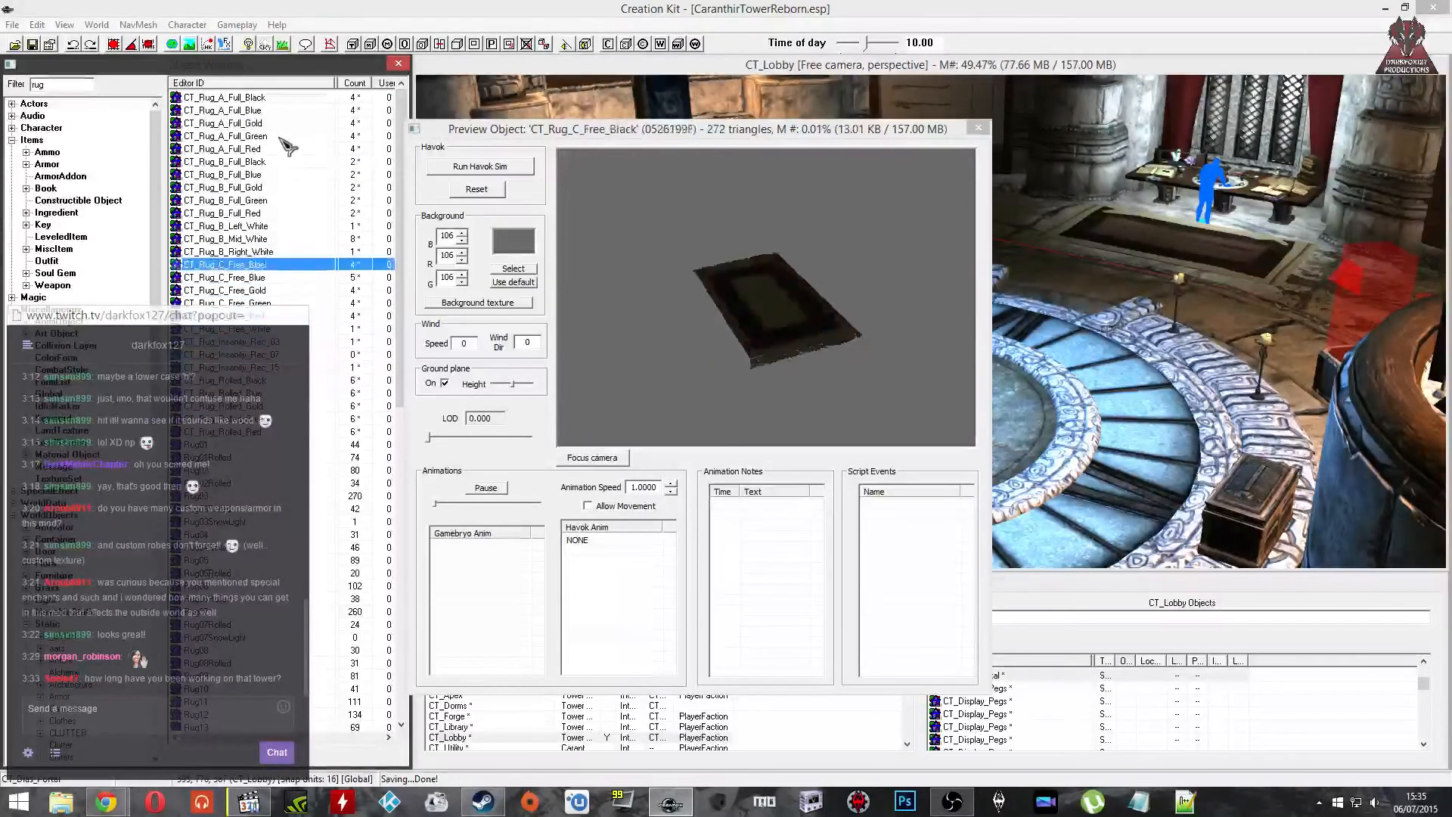
key(Up)
key(Up)
key(Up)
key(Up)
key(Up)
key(Up)
key(Up)
key(Up)
key(Up)
key(Up)
key(Up)
key(Up)
key(Up)
key(Down)
key(Down)
key(Up)
key(Down)
key(Up)
key(Up)
key(Down)
key(Down)
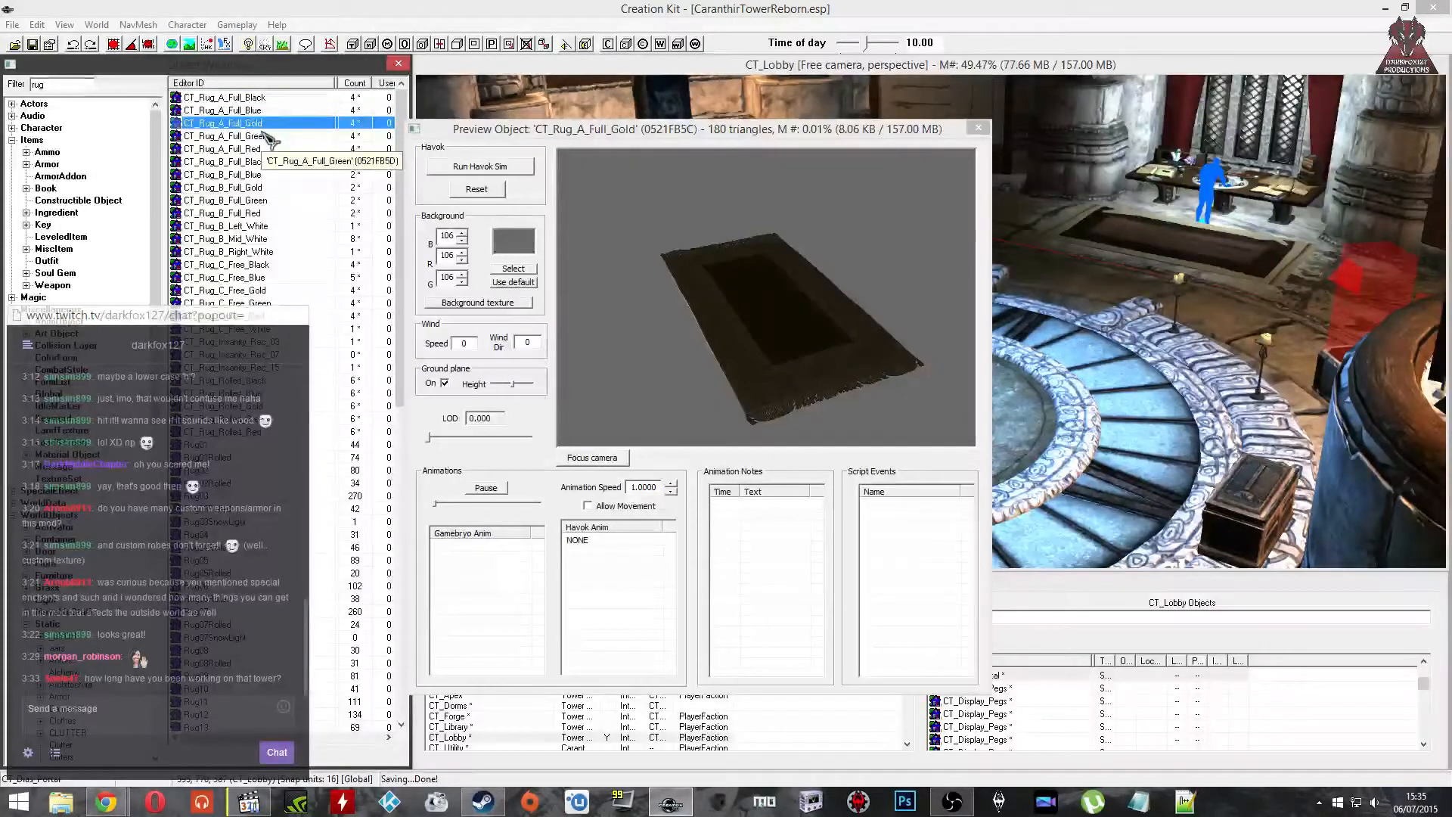
key(Up)
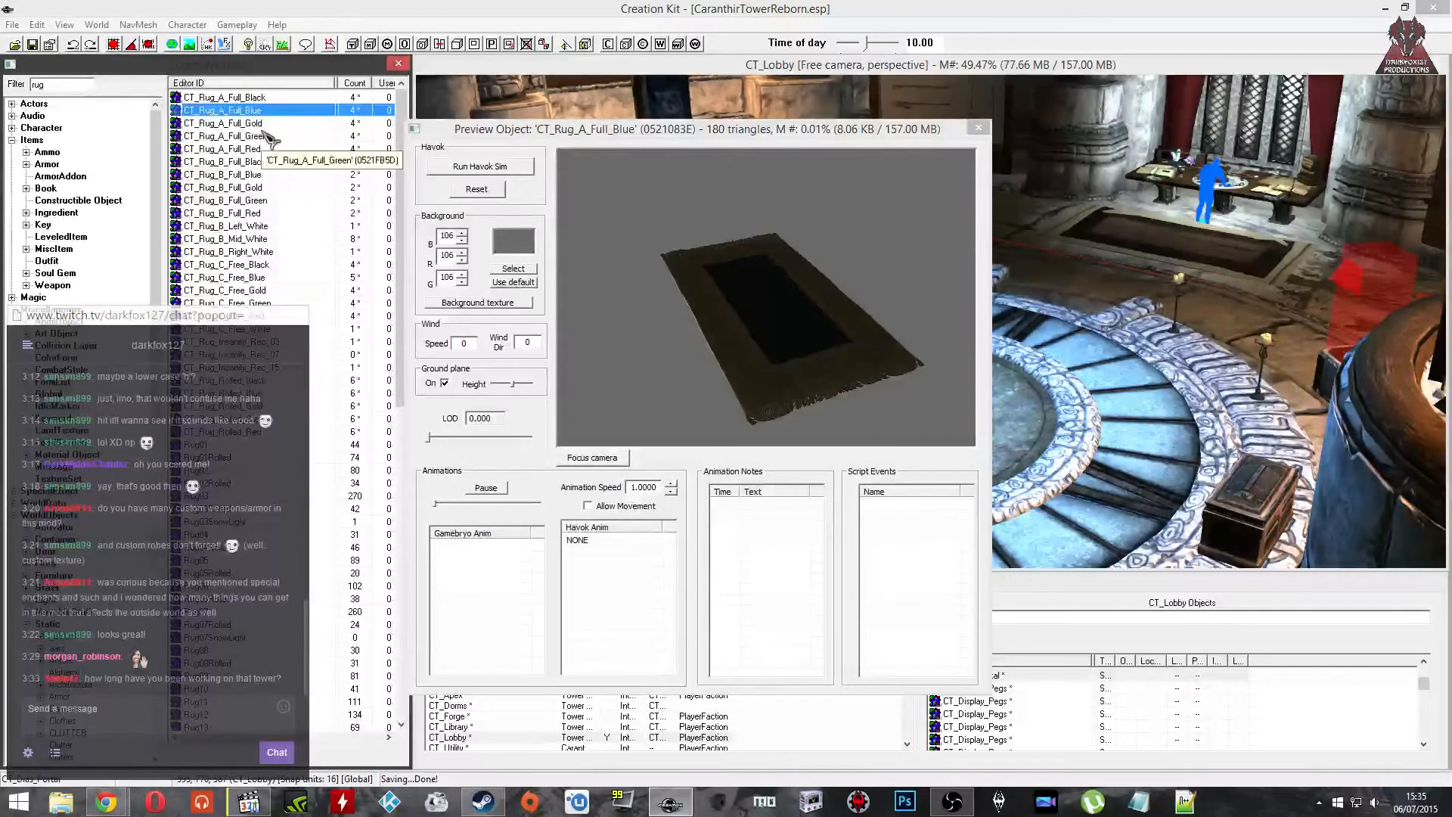
Step: Place CT_Rug_A_Full_Red on the lobby floor between the archway and the central pool
key(Down)
key(Down)
key(Down)
drag(945, 369, 718, 333)
middle_drag(688, 344, 1220, 415)
drag(1219, 416, 938, 317)
middle_drag(938, 317, 885, 289)
scroll(818, 289, up, 3)
scroll(832, 282, down, 2)
mouse_move(886, 290)
mouse_down()
mouse_move(886, 333)
mouse_move(888, 314)
mouse_up()
shift+middle_drag(889, 315, 976, 274)
drag(976, 273, 1014, 288)
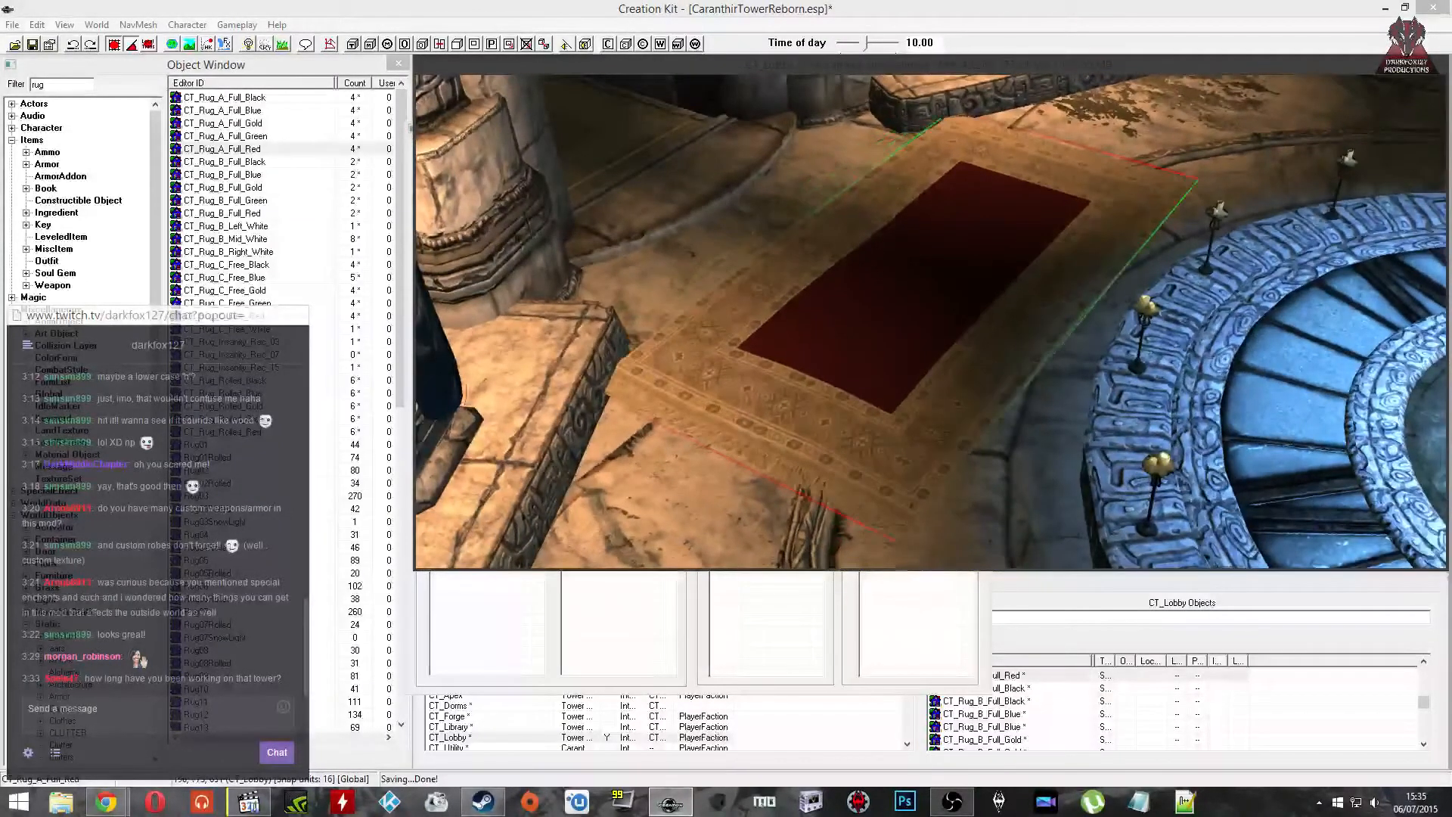
Step: Open the placed red rug's reference and change its scale in the 3D data
double_click(1010, 283)
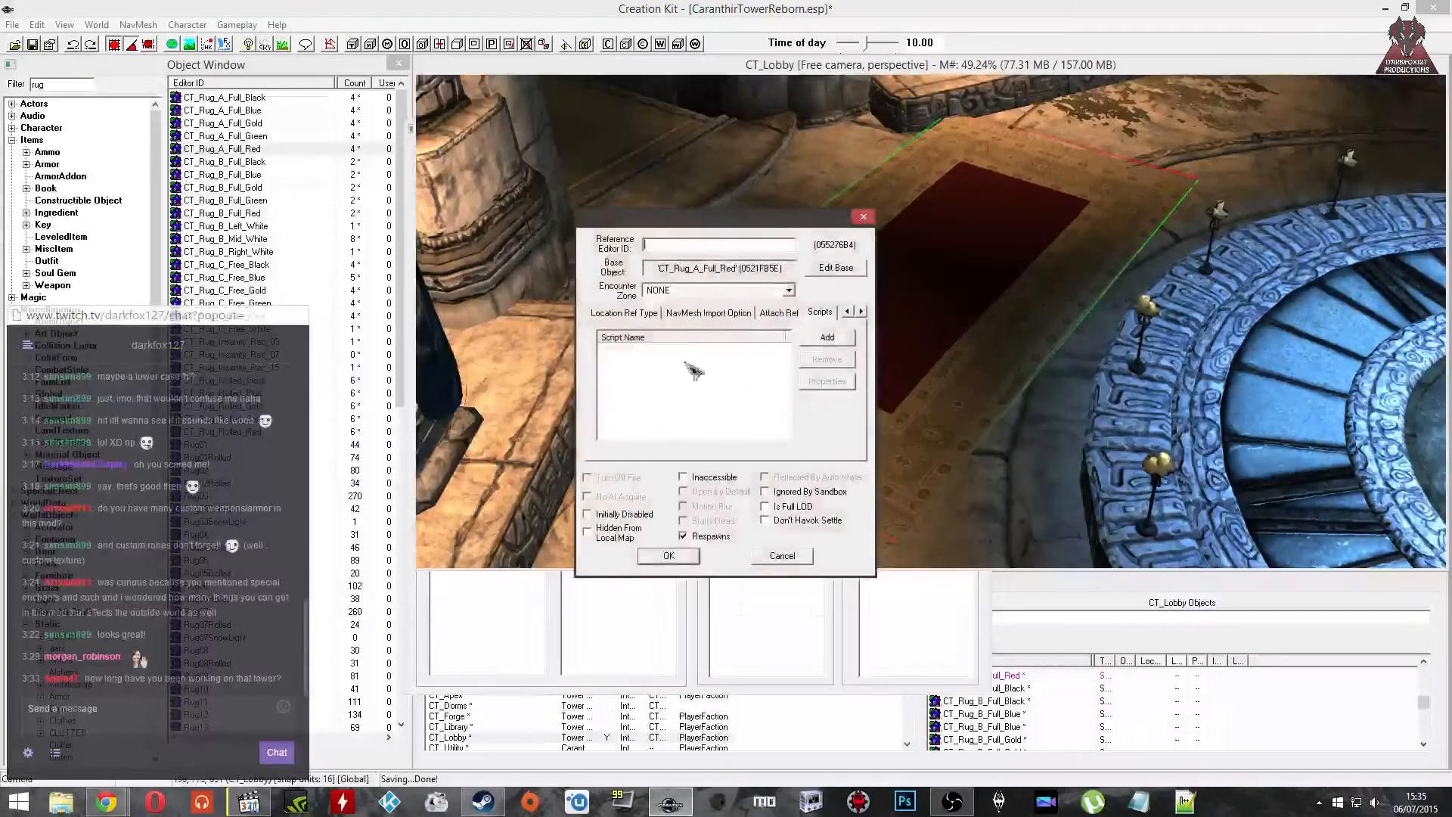
click(849, 311)
click(849, 311)
click(849, 311)
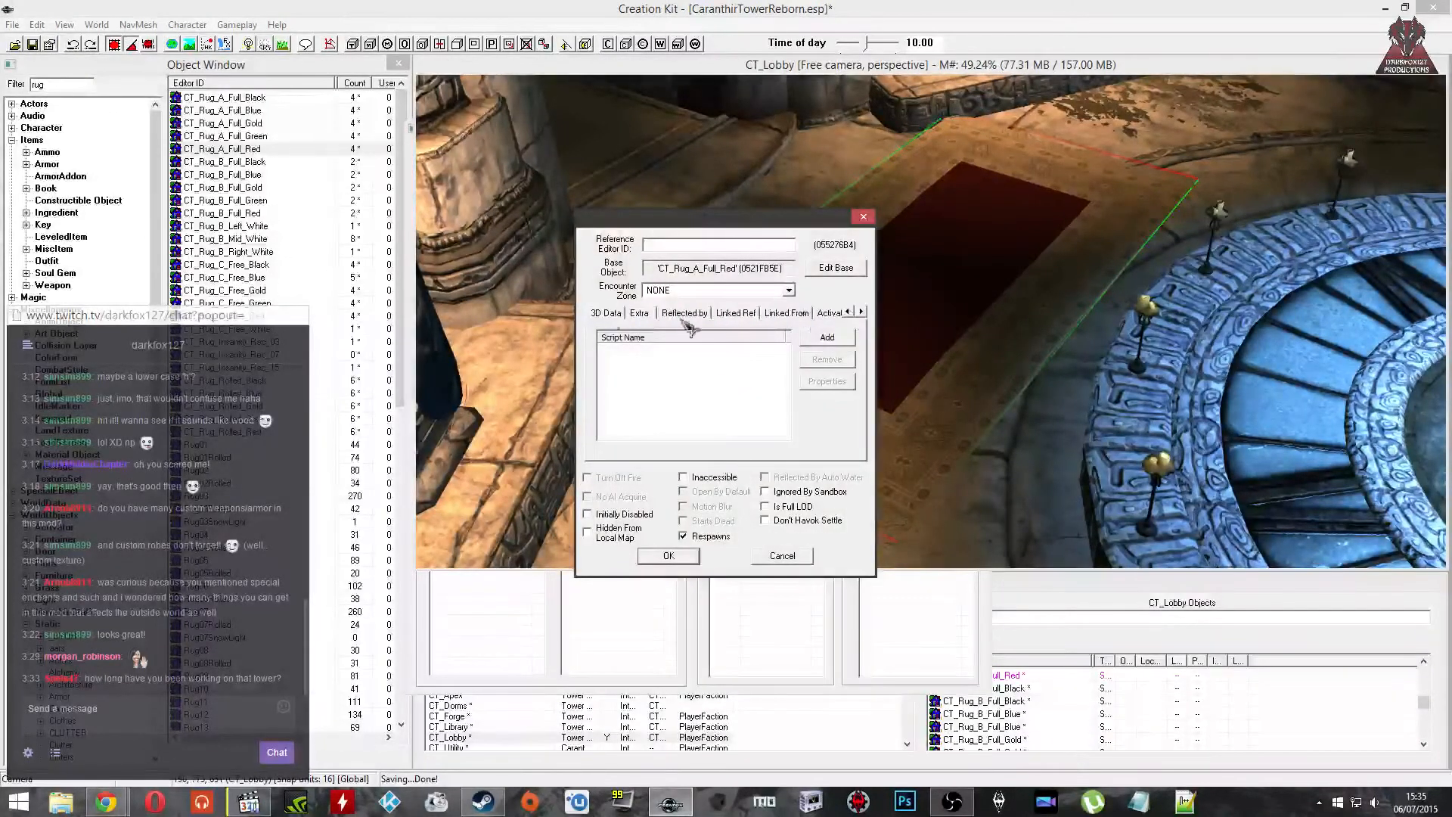
click(607, 312)
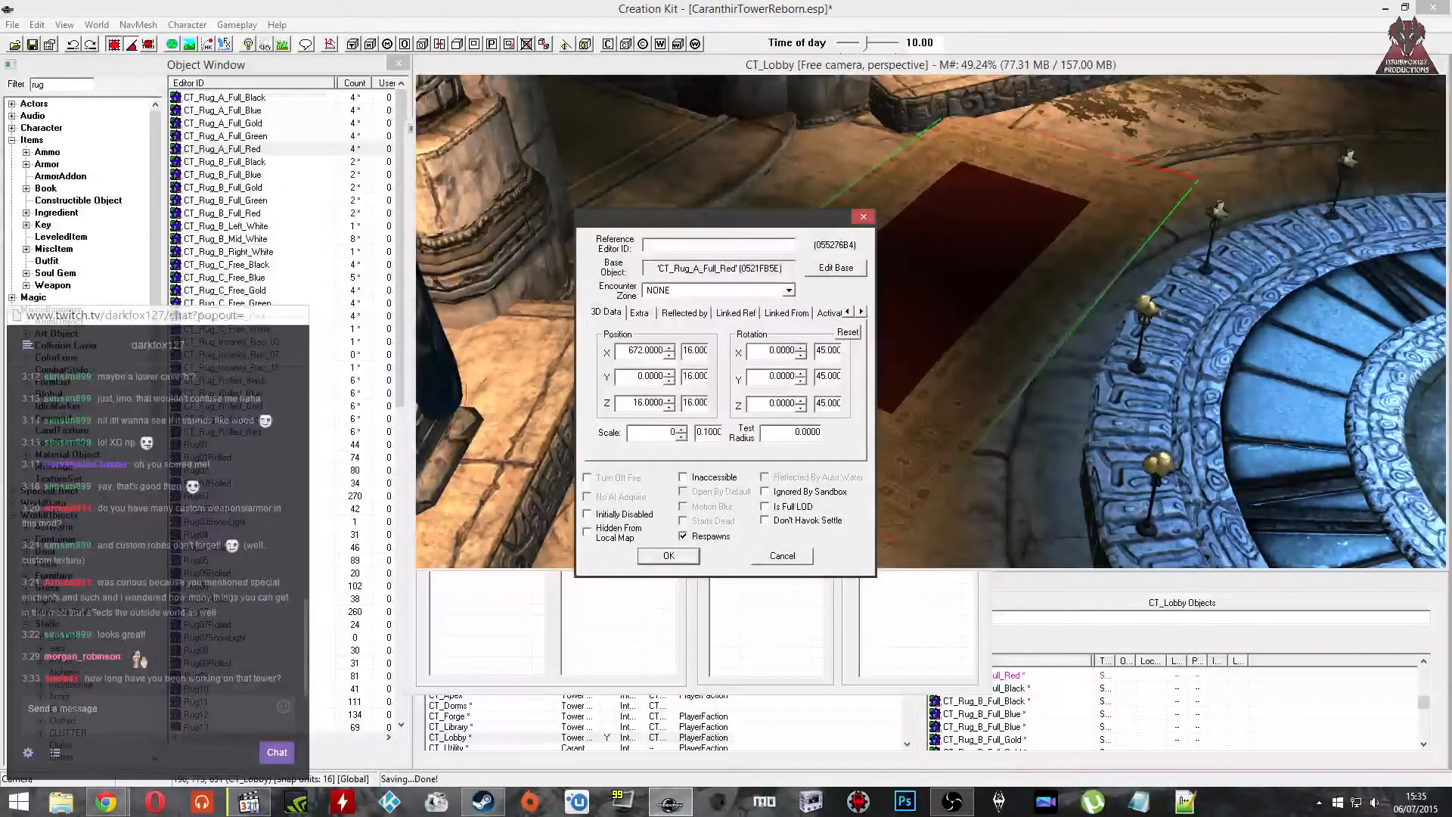
key(Return)
Step: Lower the red rug vertically onto the stone floor beside the pool's raised rim
click(885, 311)
key(shift)
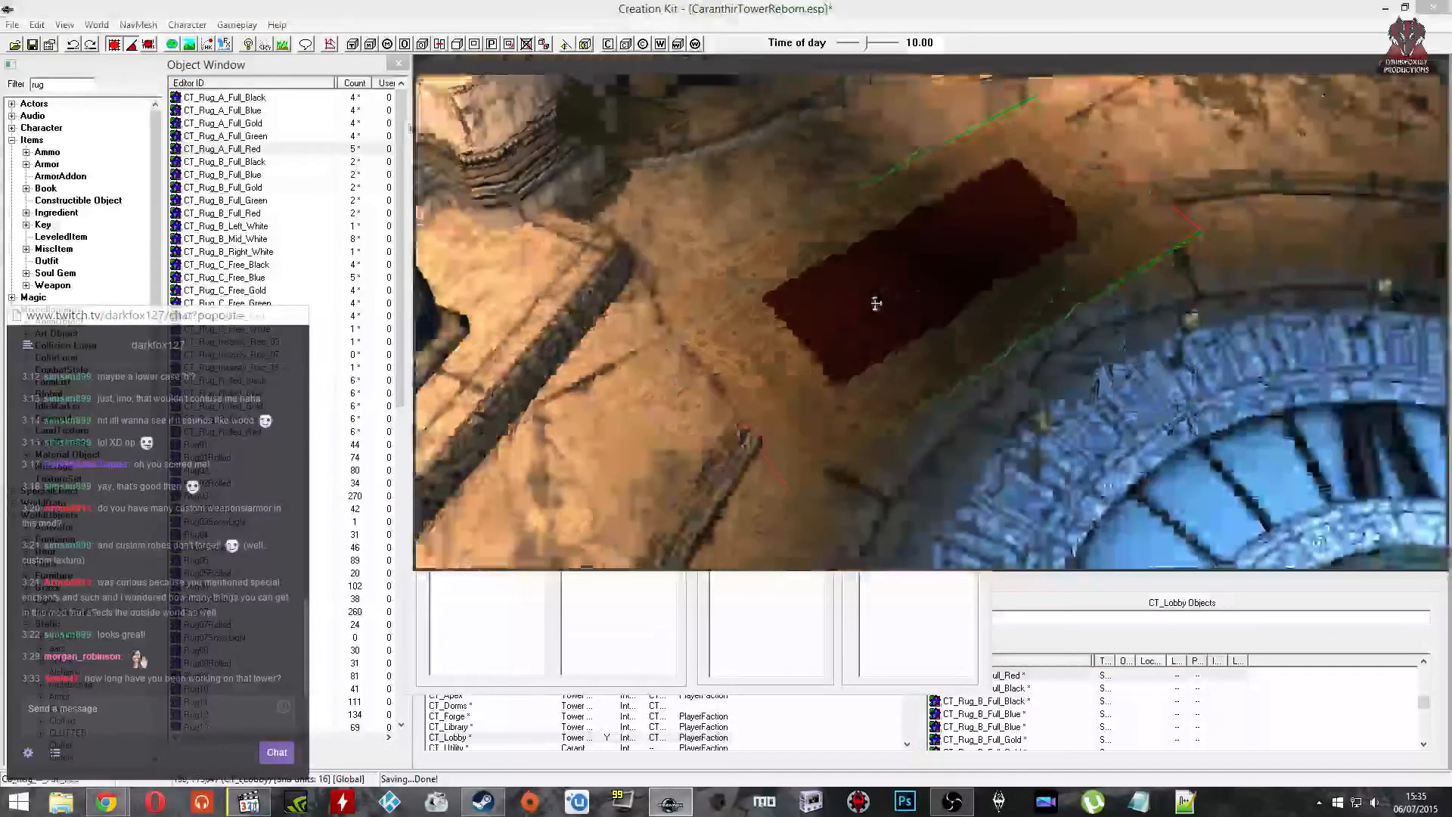
key(shift)
shift+middle_drag(922, 242, 921, 262)
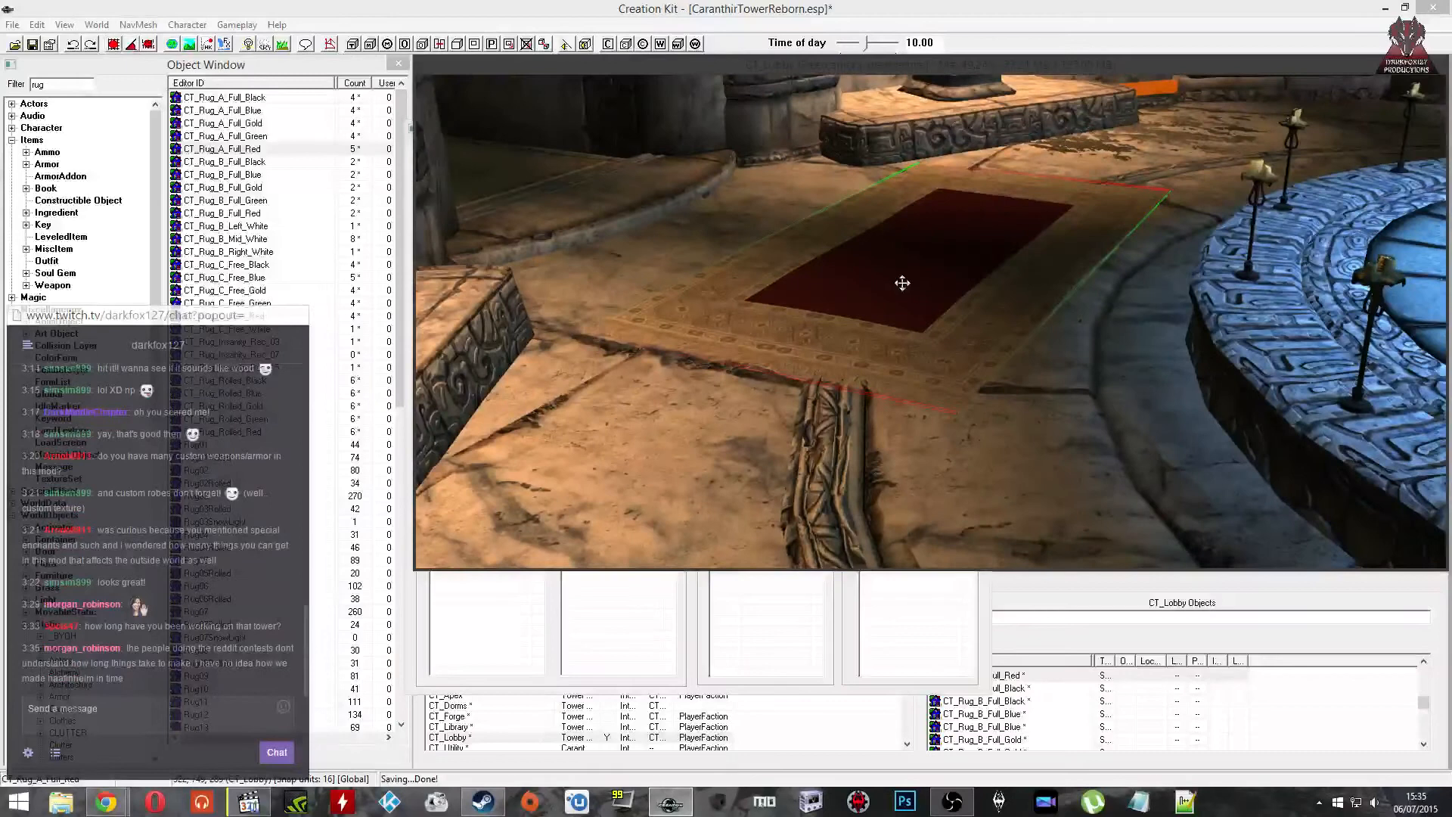
mouse_move(911, 301)
shift+middle_down()
mouse_move(817, 285)
mouse_move(969, 315)
mouse_move(887, 315)
shift+middle_up()
key(z)
drag(887, 315, 888, 330)
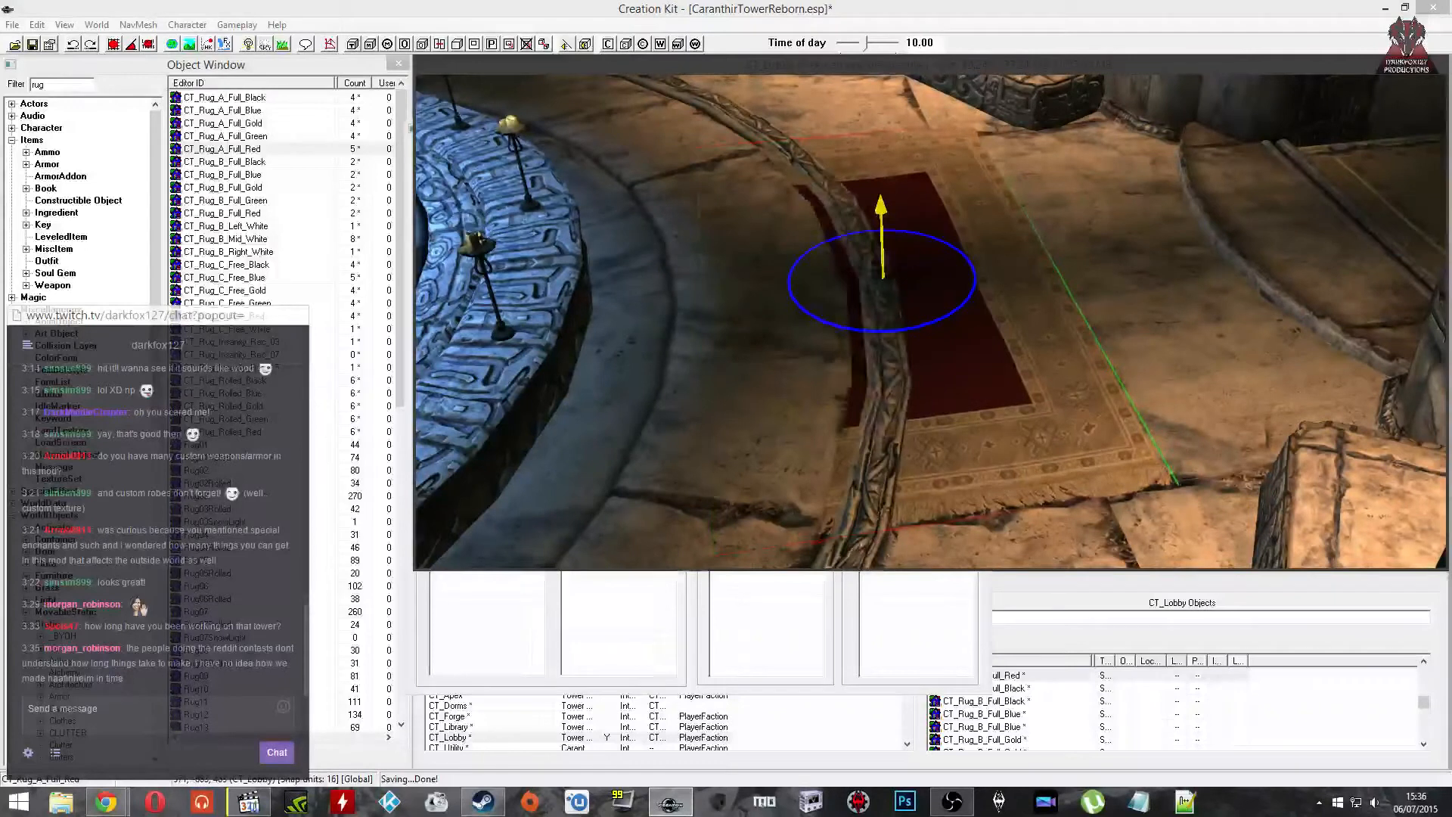
shift+middle_drag(887, 332, 955, 320)
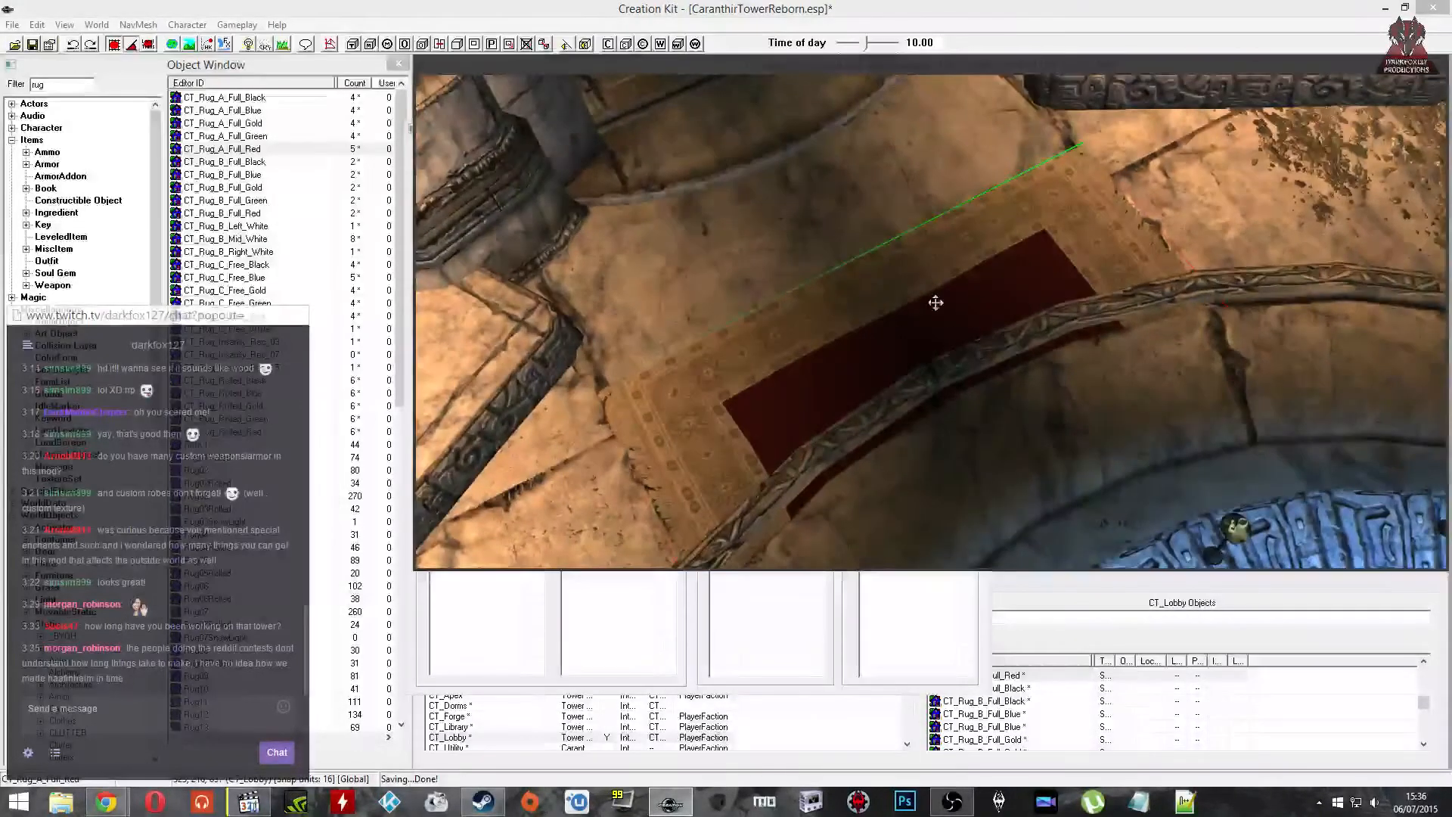
Step: Move the red rug clear of the carved rim towards the archway and set its scale to 0.9
drag(930, 320, 831, 188)
double_click(831, 189)
text(0.9)
key(Return)
shift+middle_drag(875, 360, 849, 298)
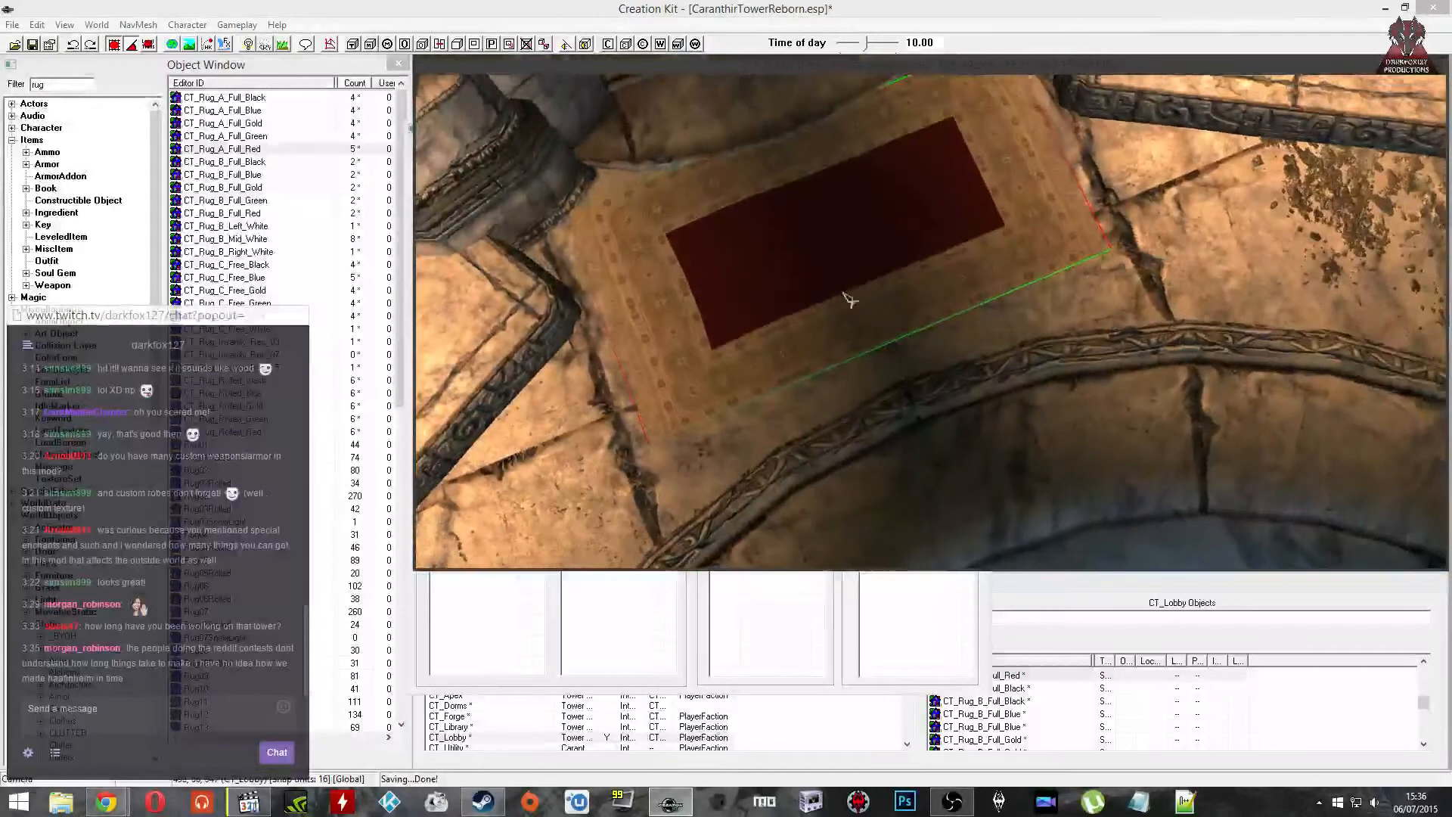
drag(849, 298, 840, 269)
shift+middle_drag(869, 268, 843, 298)
click(862, 326)
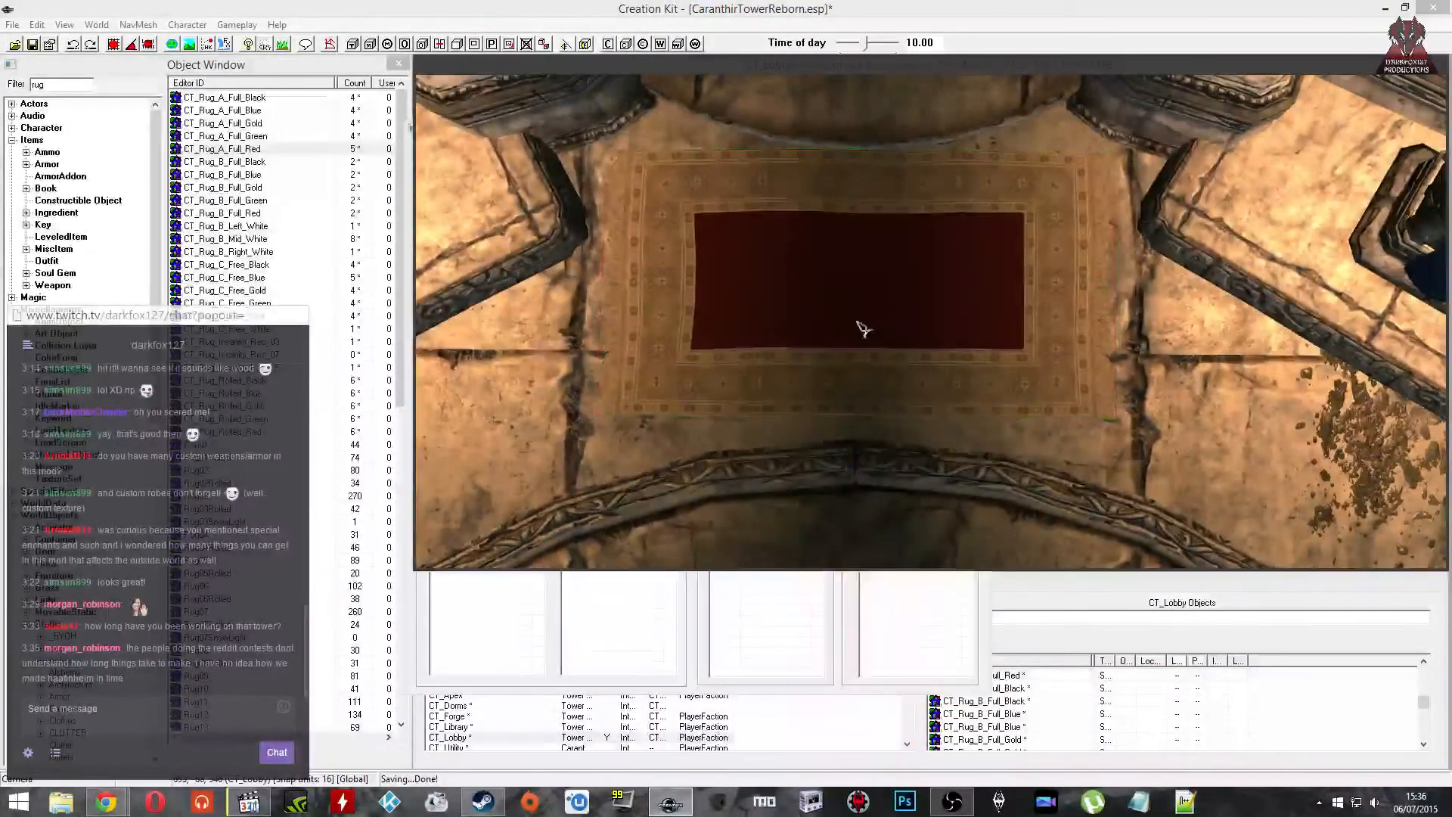
Step: Select the red rug among the overlapping banner objects and shift it slightly in front of the archway
click(907, 306)
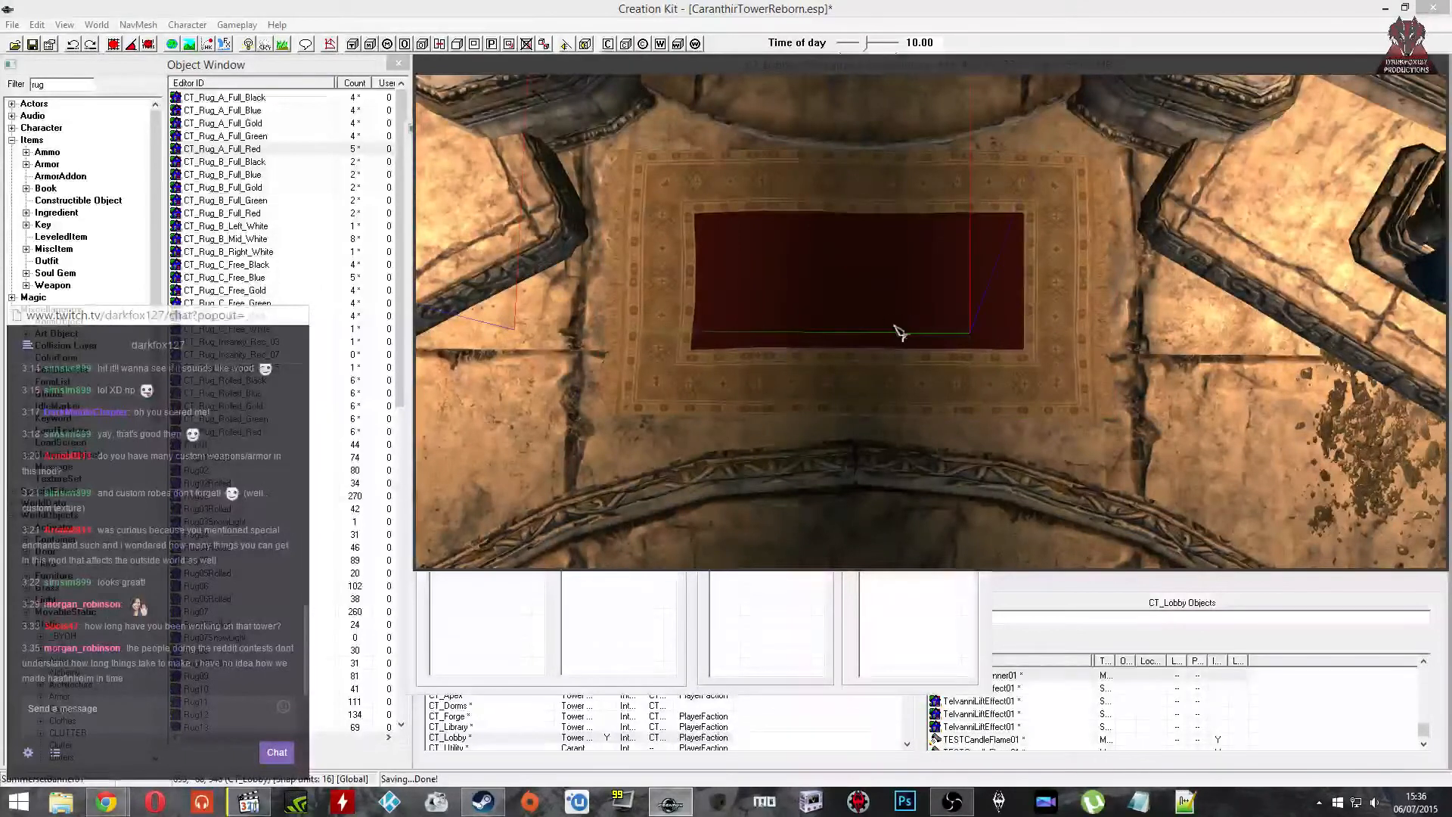
double_click(892, 337)
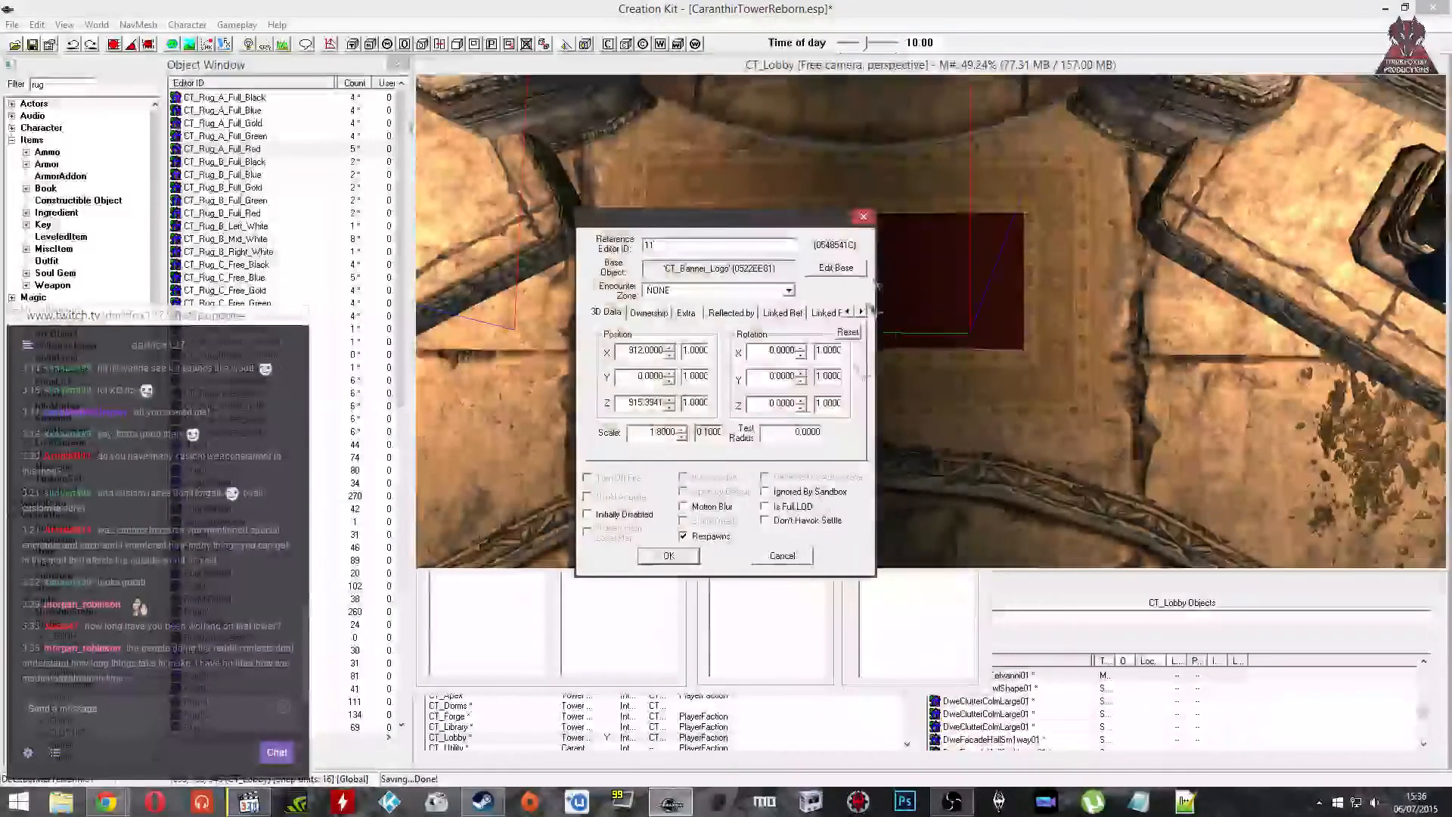
click(782, 562)
click(898, 306)
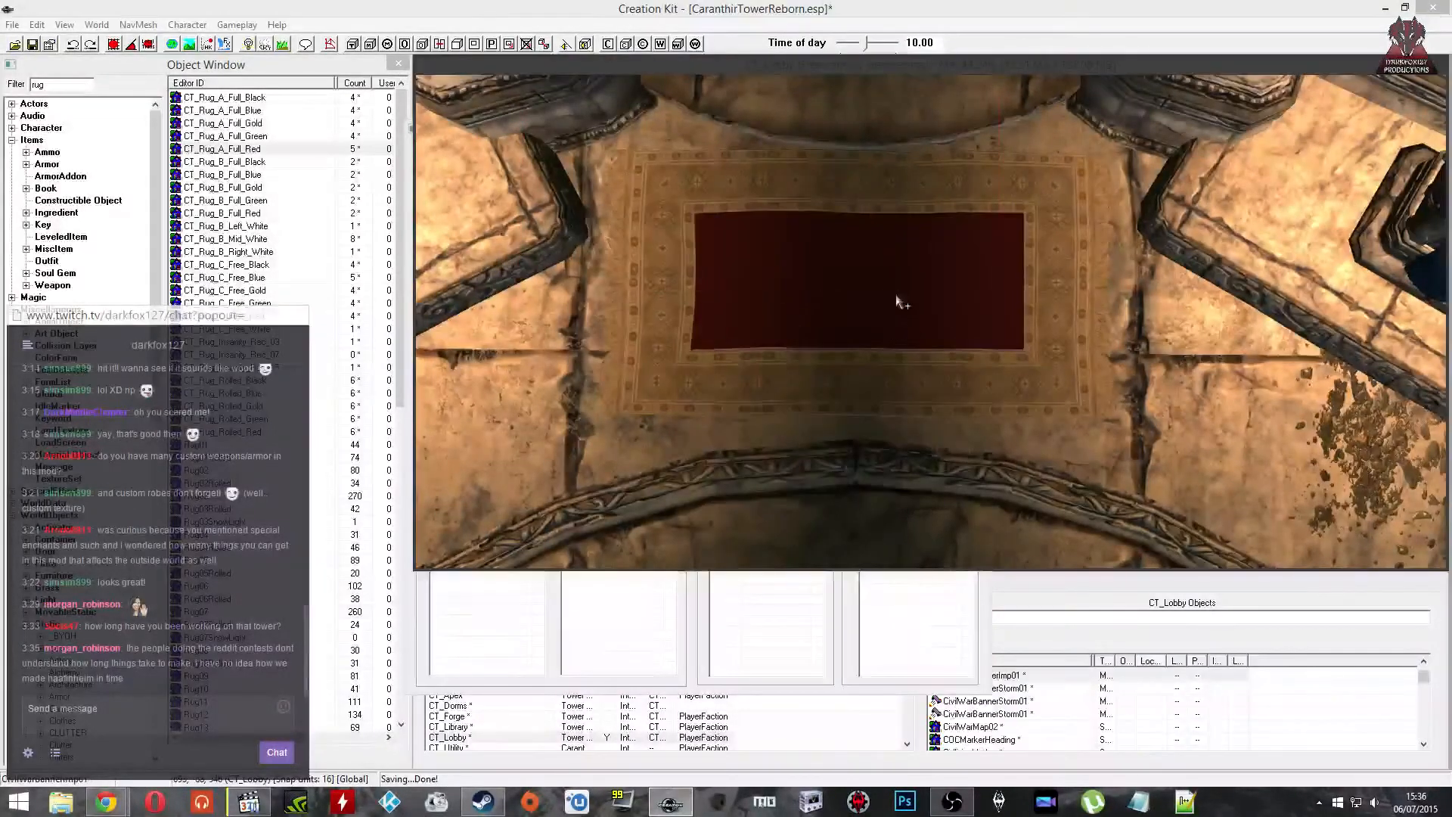
click(906, 307)
click(902, 309)
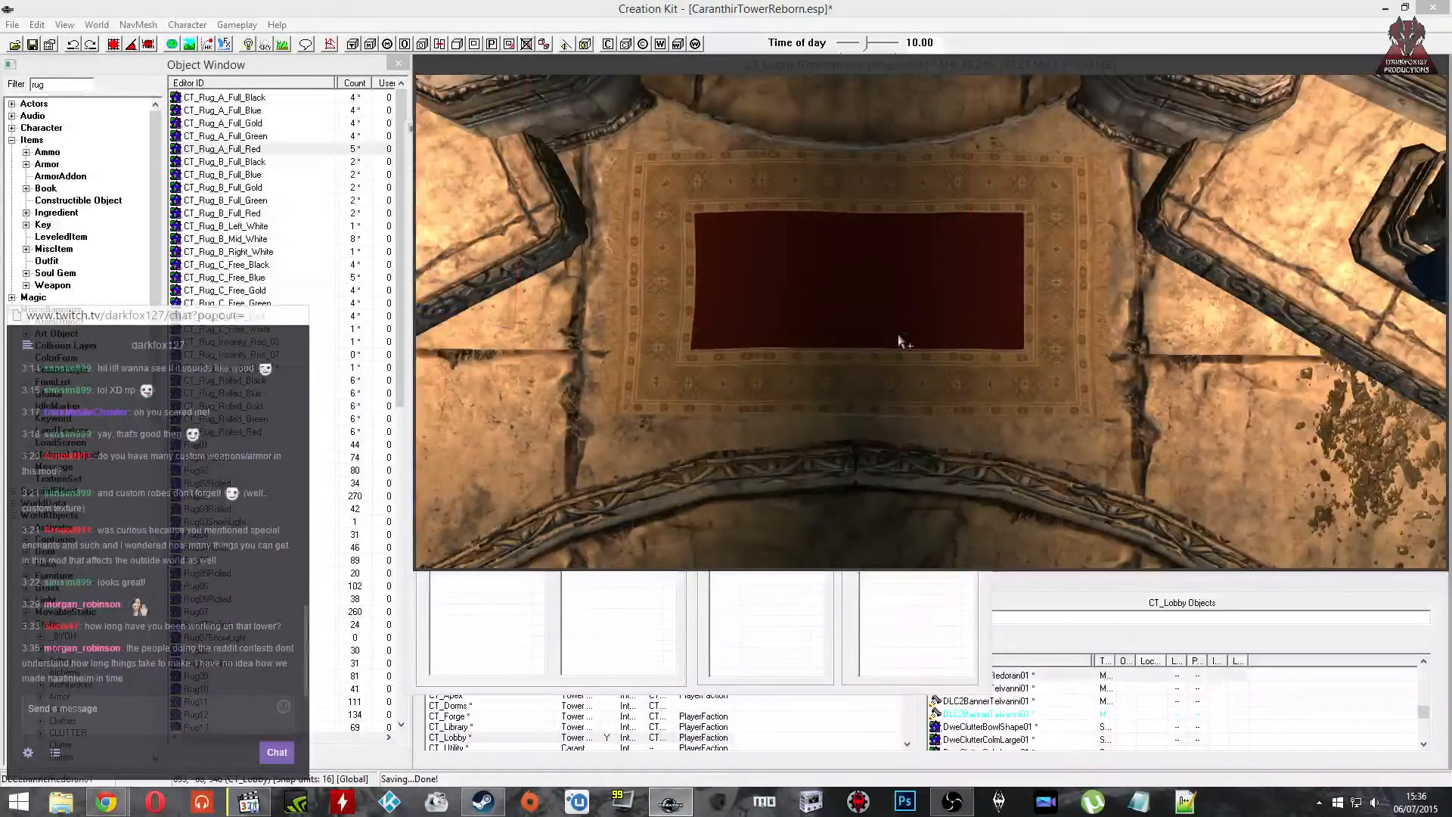
click(907, 309)
click(906, 310)
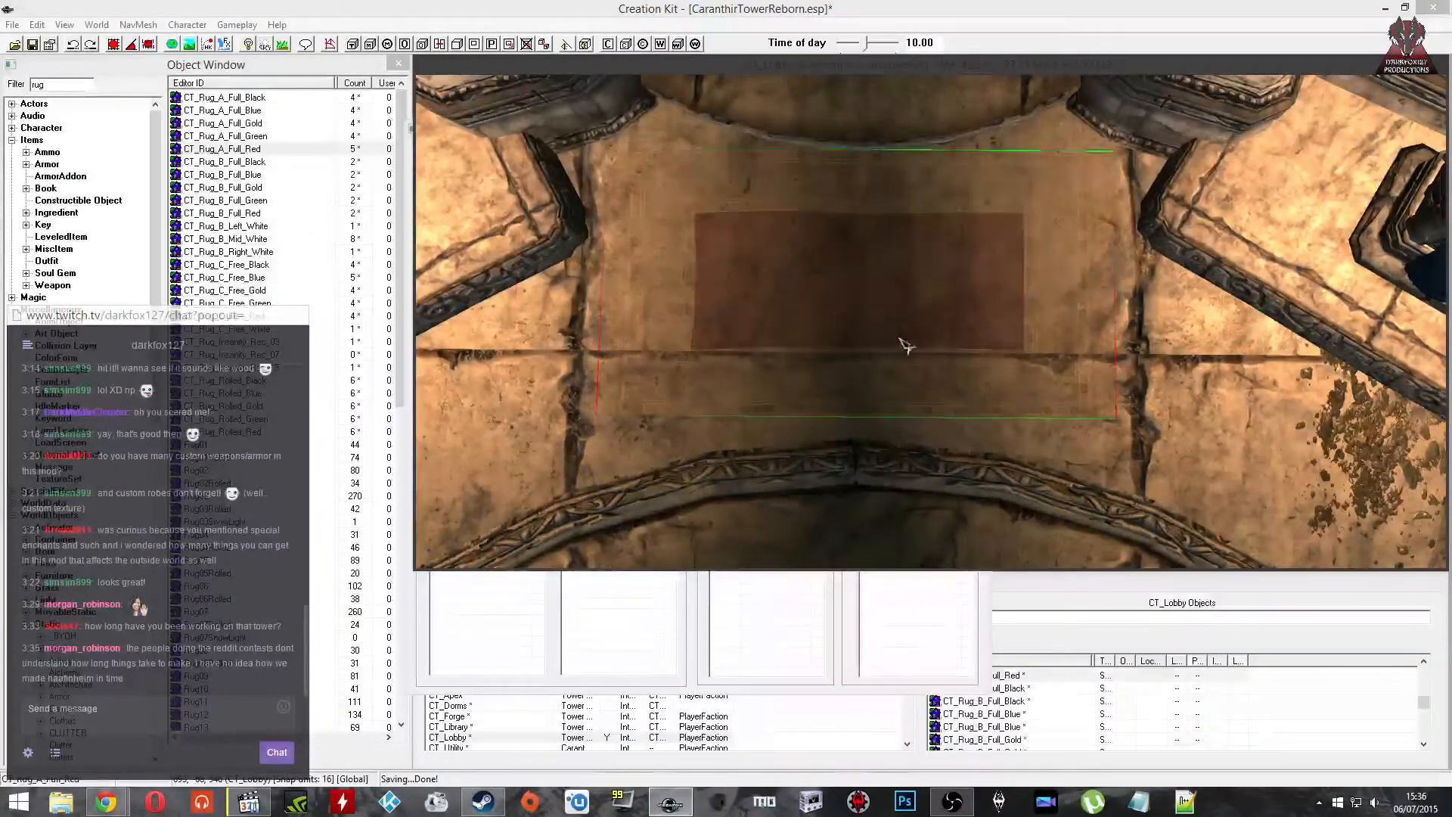
mouse_move(911, 310)
mouse_down()
mouse_move(913, 294)
mouse_move(907, 335)
mouse_up()
Step: Fine-tune the red rug's placement against the floor in front of the archway
key(shift)
shift+middle_drag(915, 275, 968, 307)
scroll(967, 307, up, 3)
click(750, 244)
drag(754, 269, 754, 289)
shift+middle_drag(785, 283, 758, 308)
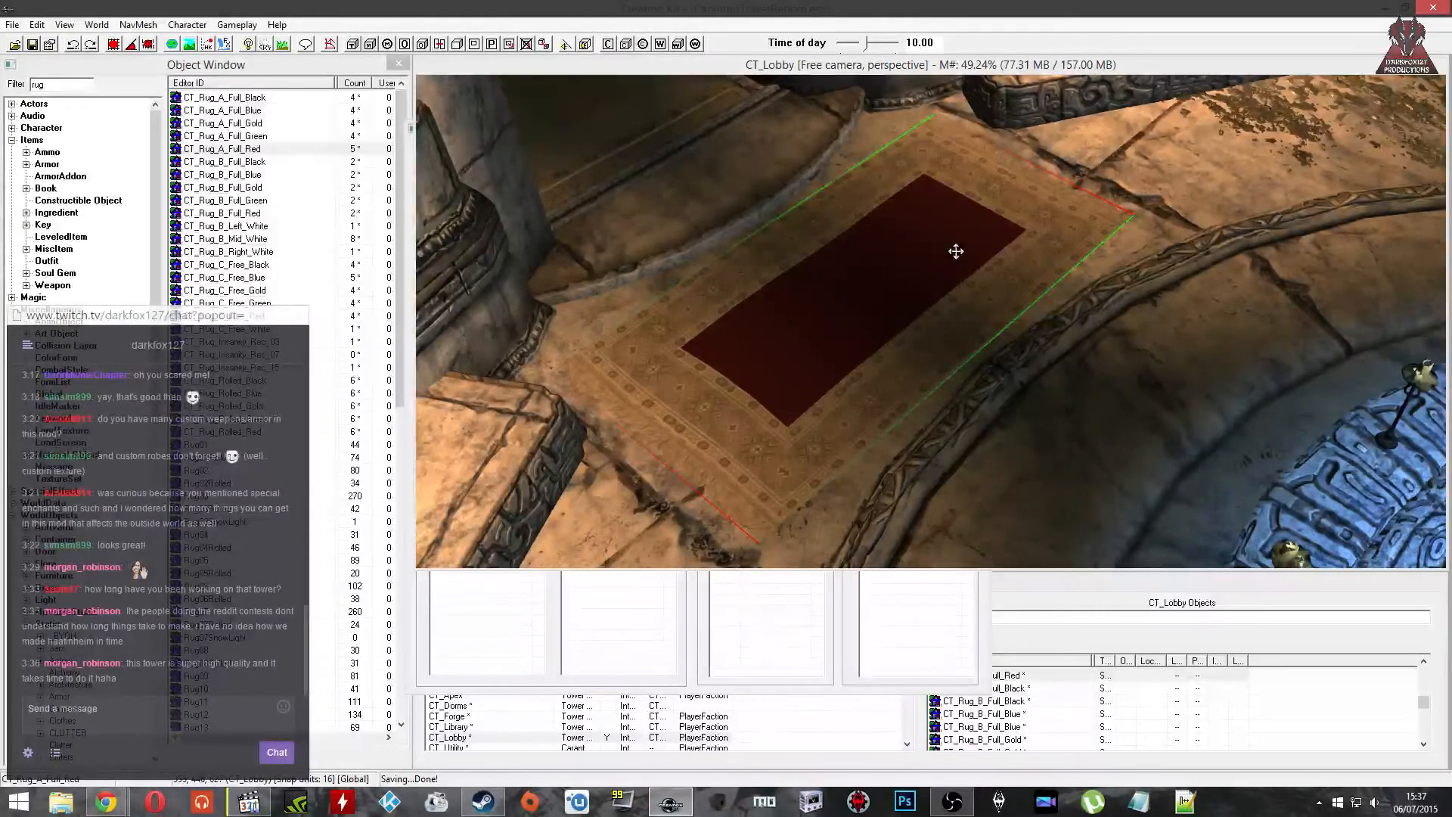
Step: Examine the placed rug alongside the bookshelves, window desk and curtains across the lobby
mouse_move(850, 278)
shift+middle_down()
mouse_move(828, 272)
mouse_move(918, 262)
mouse_move(857, 250)
mouse_move(847, 282)
shift+middle_up()
click(980, 298)
mouse_move(981, 298)
shift+middle_down()
mouse_move(875, 288)
mouse_move(953, 279)
mouse_move(970, 250)
mouse_move(943, 320)
mouse_move(944, 294)
mouse_move(983, 262)
shift+middle_up()
click(972, 254)
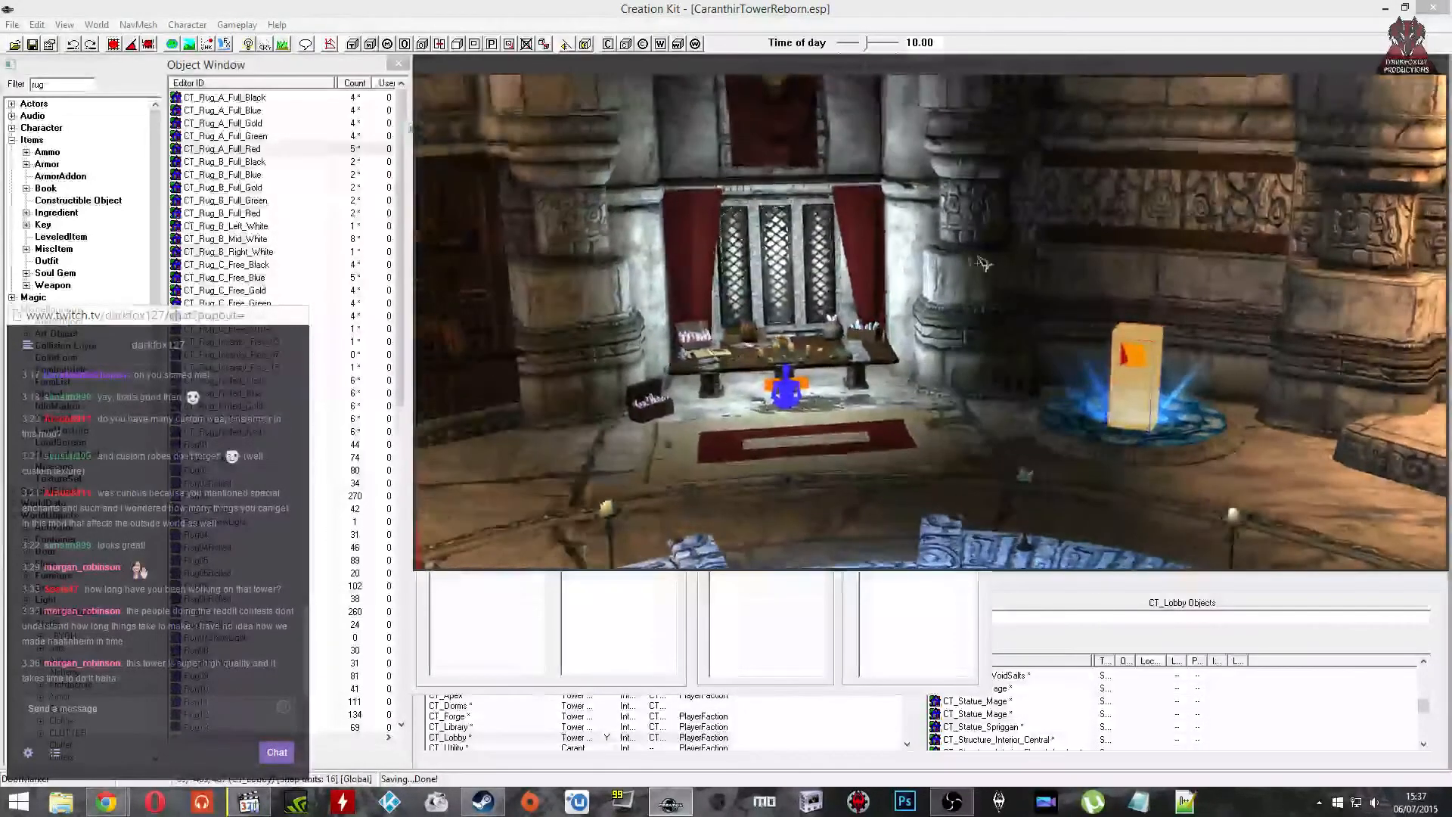
click(876, 220)
shift+middle_drag(908, 230, 1017, 263)
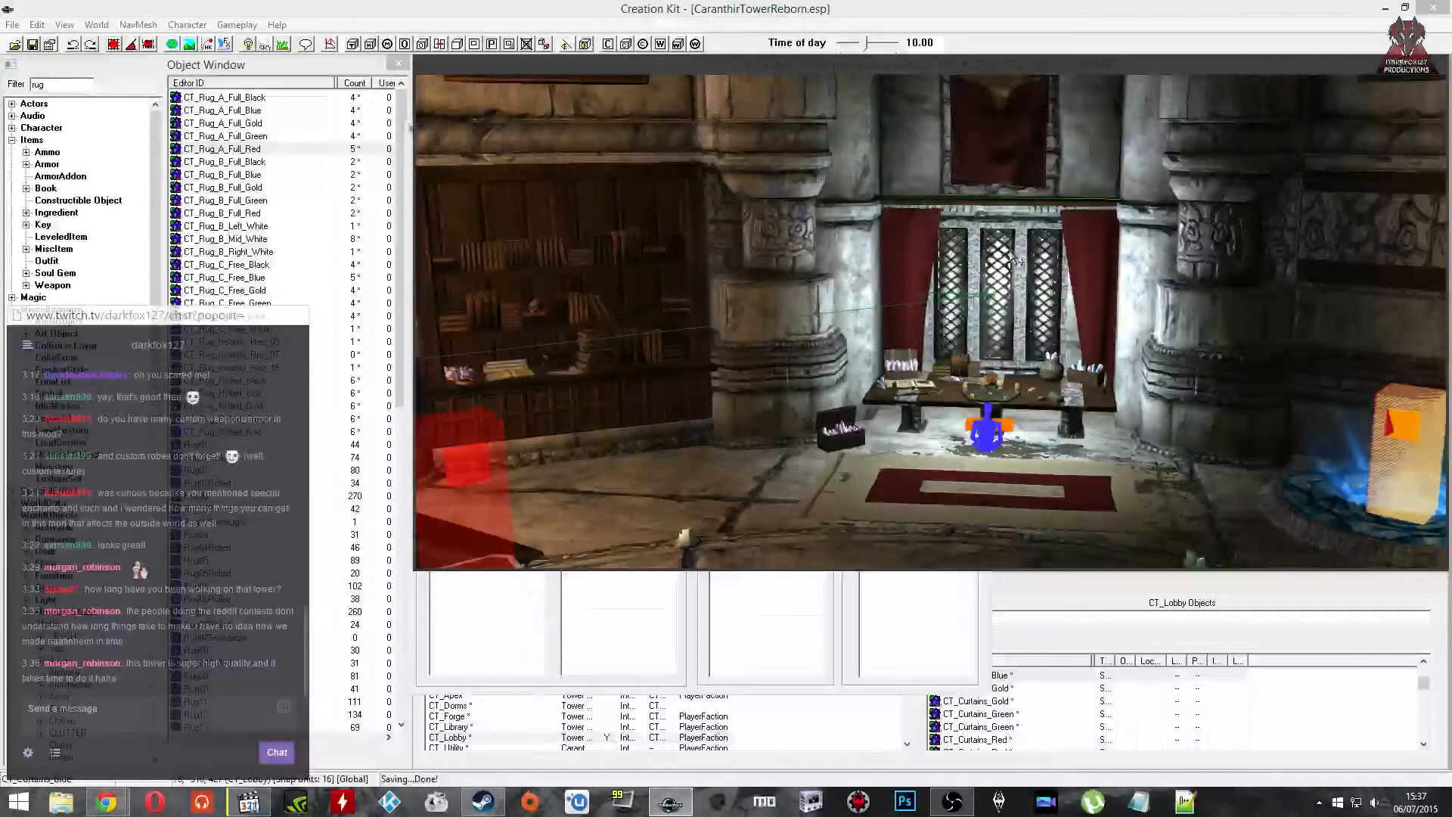
shift+middle_drag(855, 226, 868, 233)
shift+middle_drag(765, 212, 983, 166)
scroll(983, 189, down, 3)
shift+middle_drag(961, 227, 856, 256)
click(1005, 236)
scroll(931, 276, down, 1)
click(982, 361)
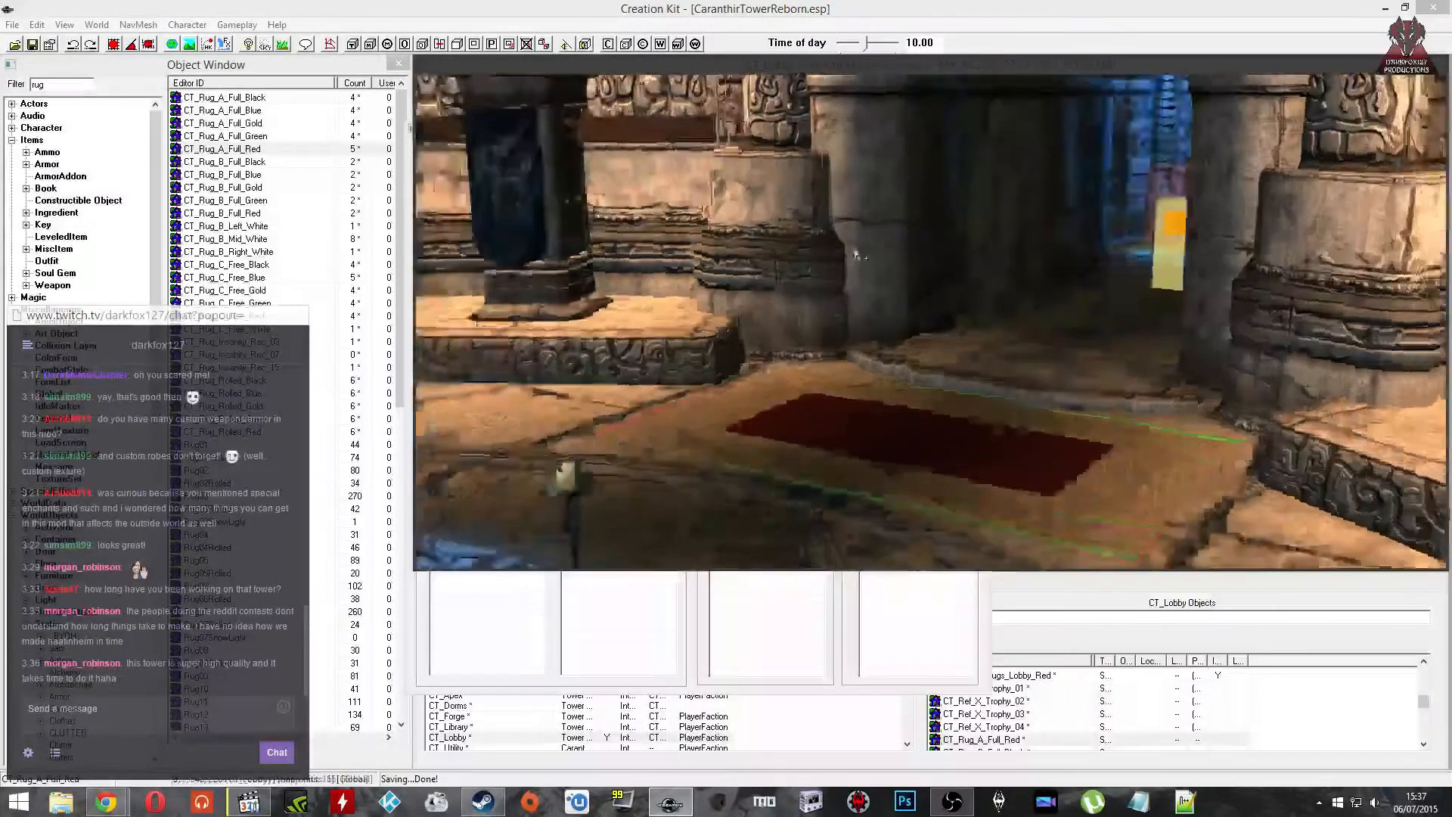
Step: Check the lobby around the central pool and the rugs at the archway, and save the plugin
scroll(857, 256, down, 10)
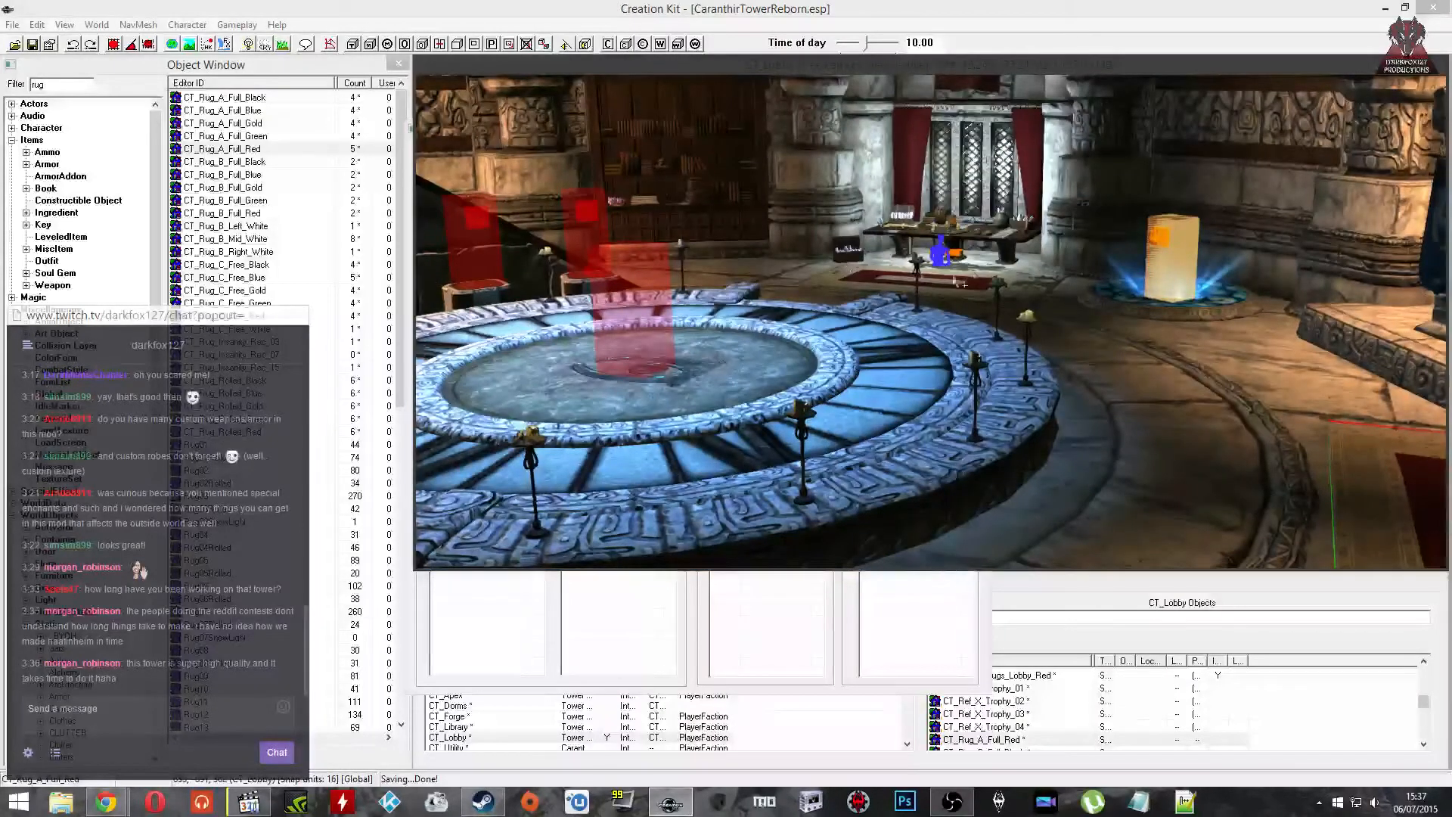
click(942, 260)
shift+middle_drag(941, 260, 969, 269)
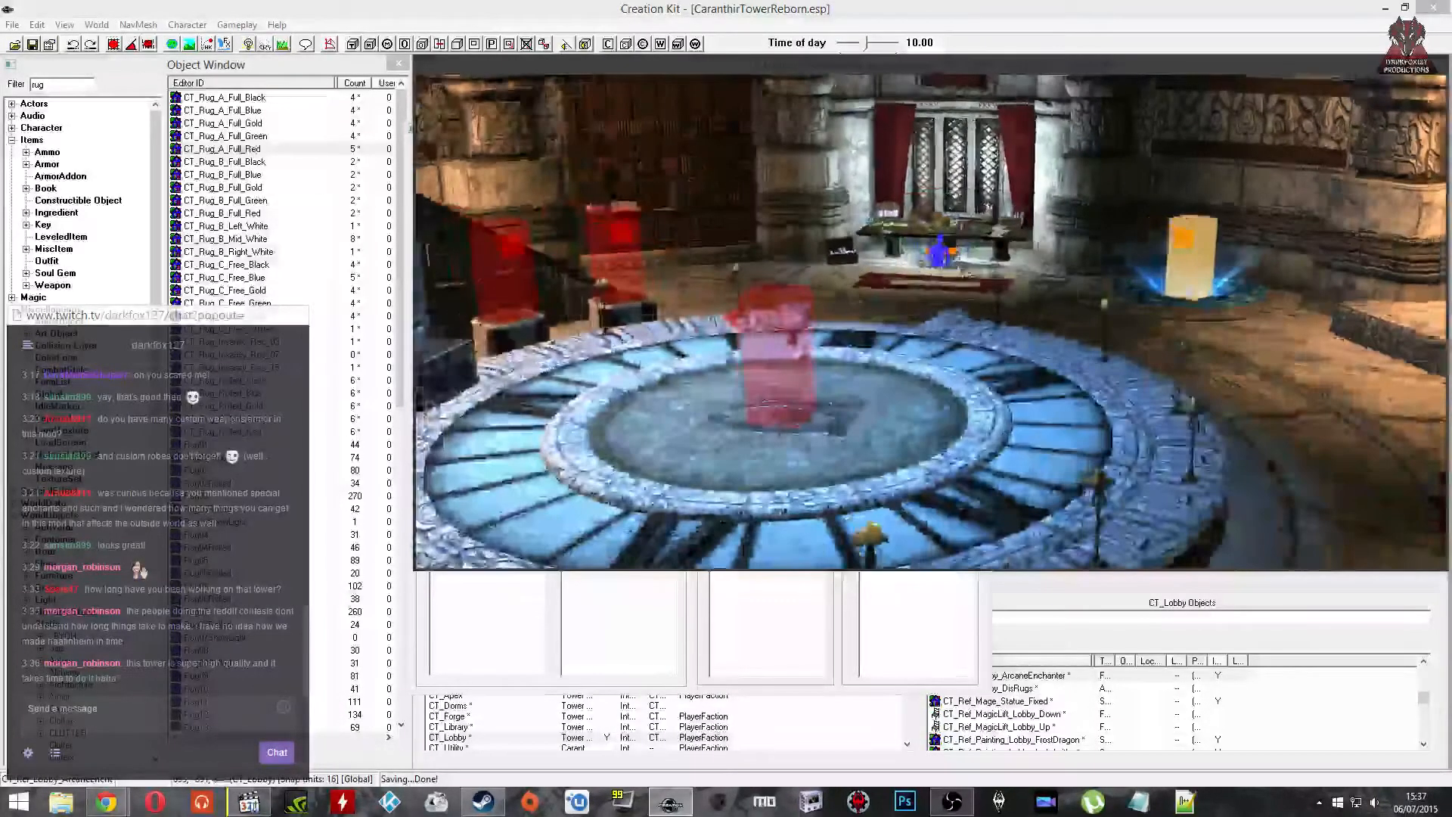
click(794, 301)
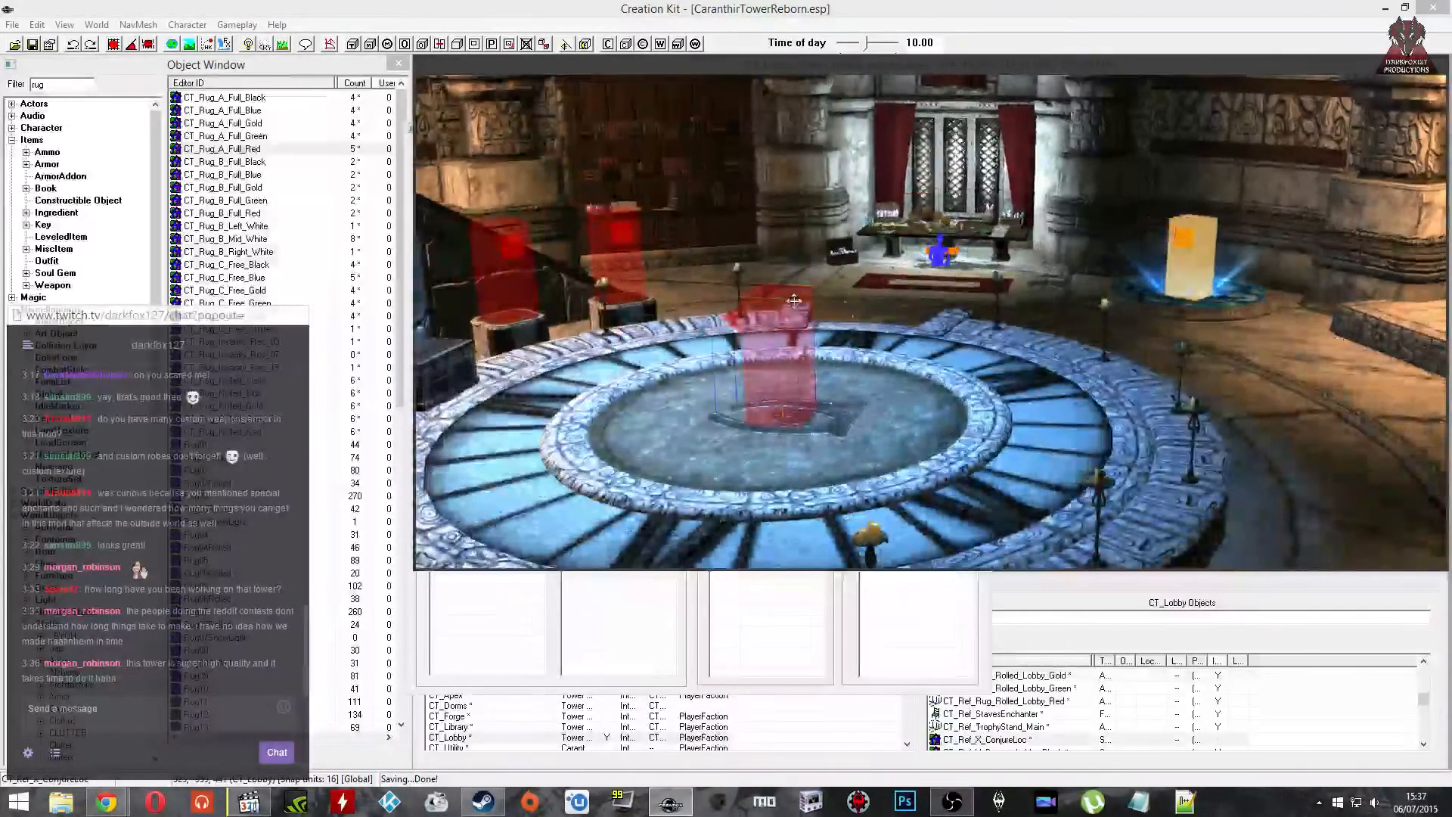
mouse_move(997, 306)
shift+middle_down()
mouse_move(1067, 318)
mouse_move(1041, 304)
shift+middle_up()
click(989, 306)
click(1011, 248)
shift+middle_drag(1011, 248, 1016, 273)
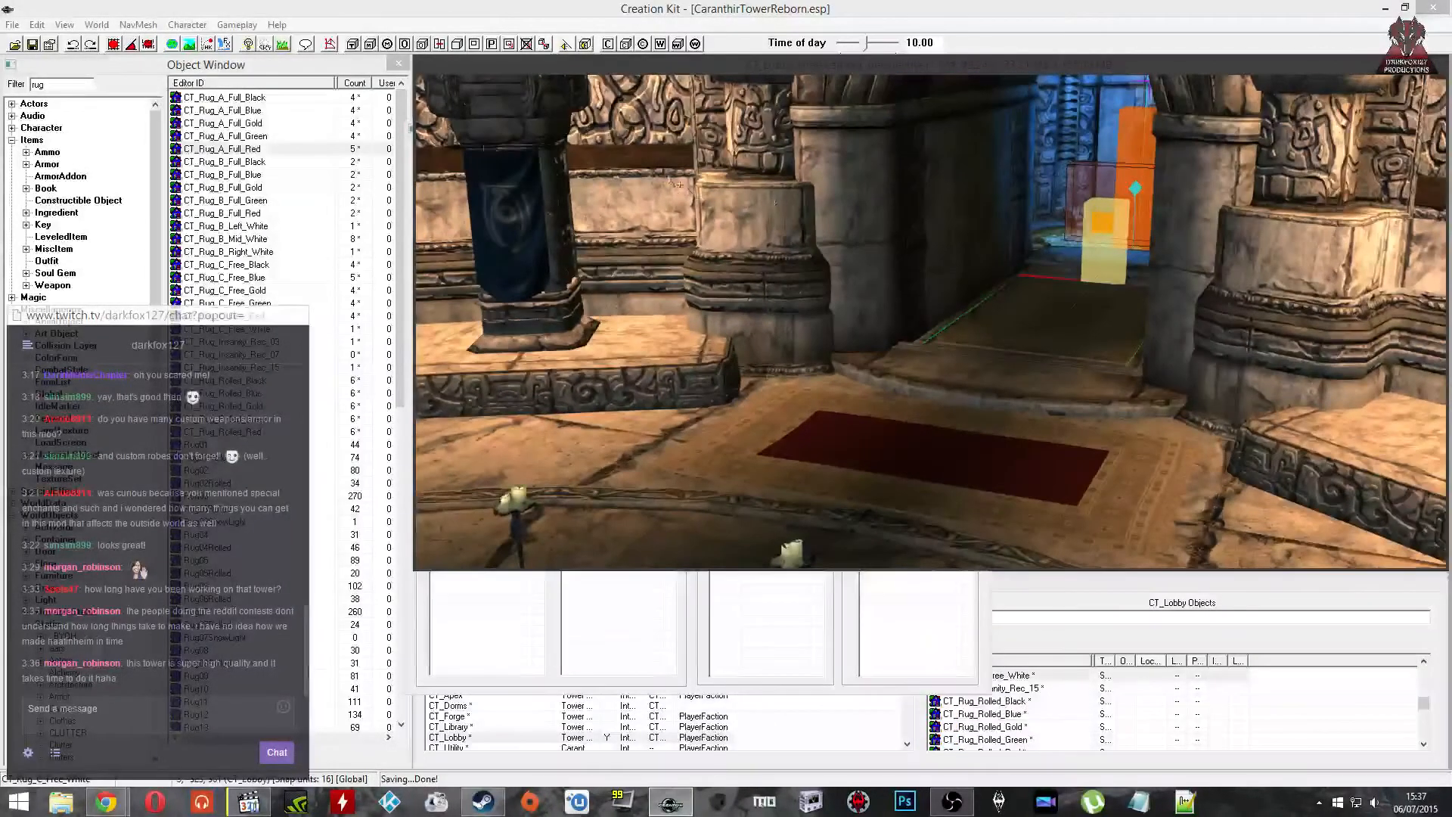
click(32, 43)
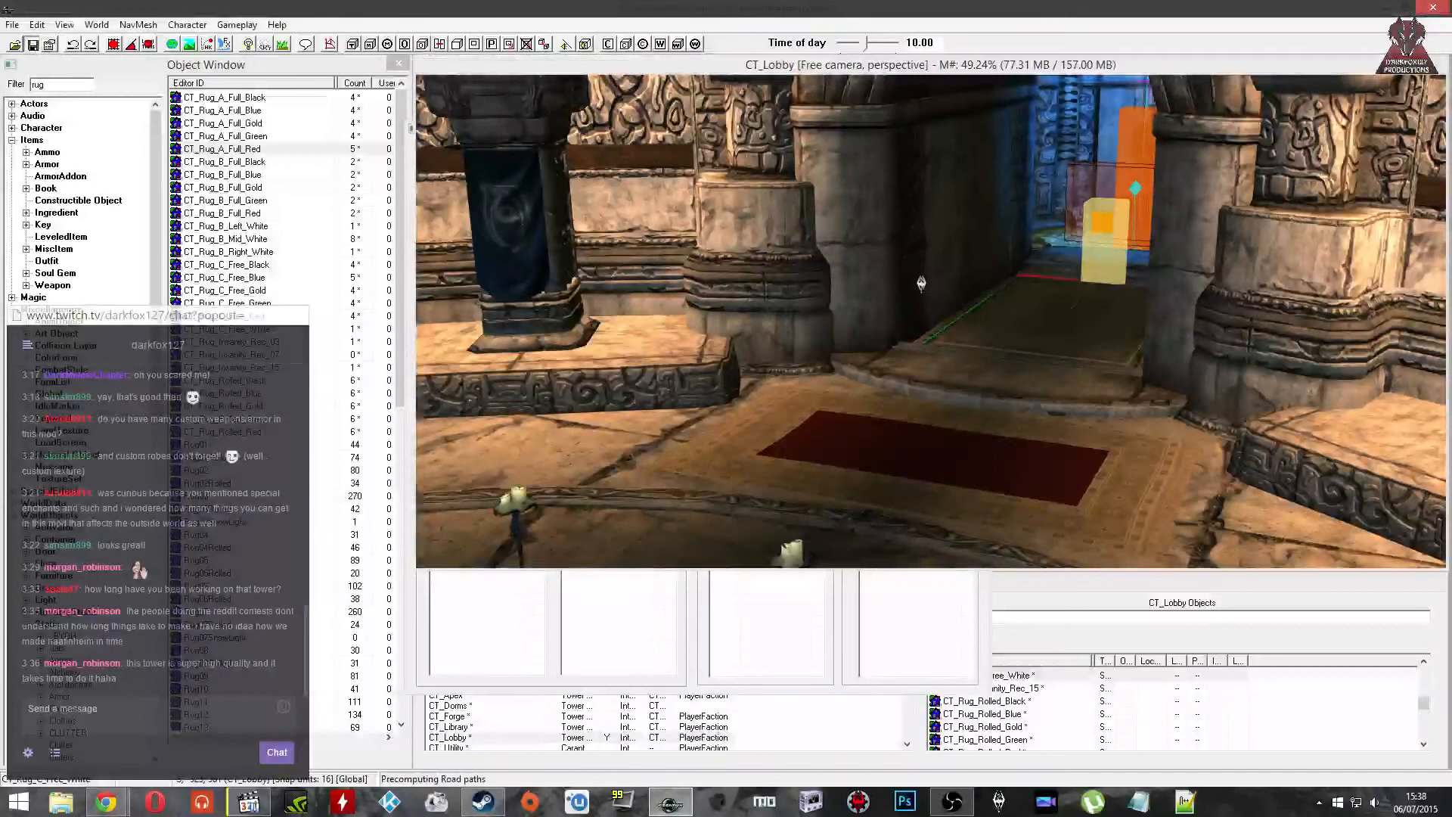
Step: Inspect the new red rug from the side and from across the pool near the altar book
middle_drag(819, 315, 851, 294)
click(900, 350)
shift+middle_drag(901, 351, 965, 307)
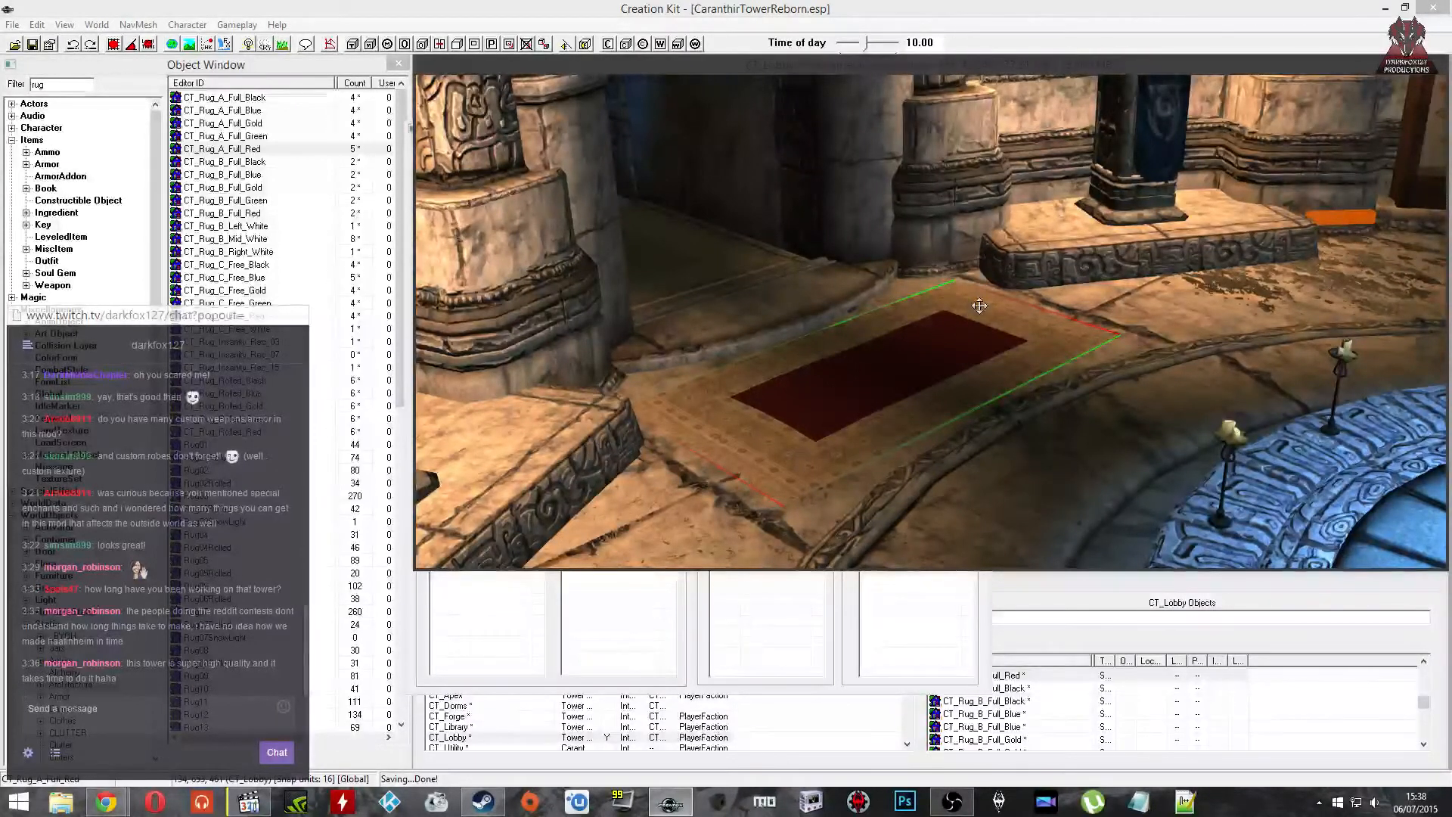
shift+middle_drag(980, 306, 952, 291)
shift+middle_drag(1111, 214, 1018, 242)
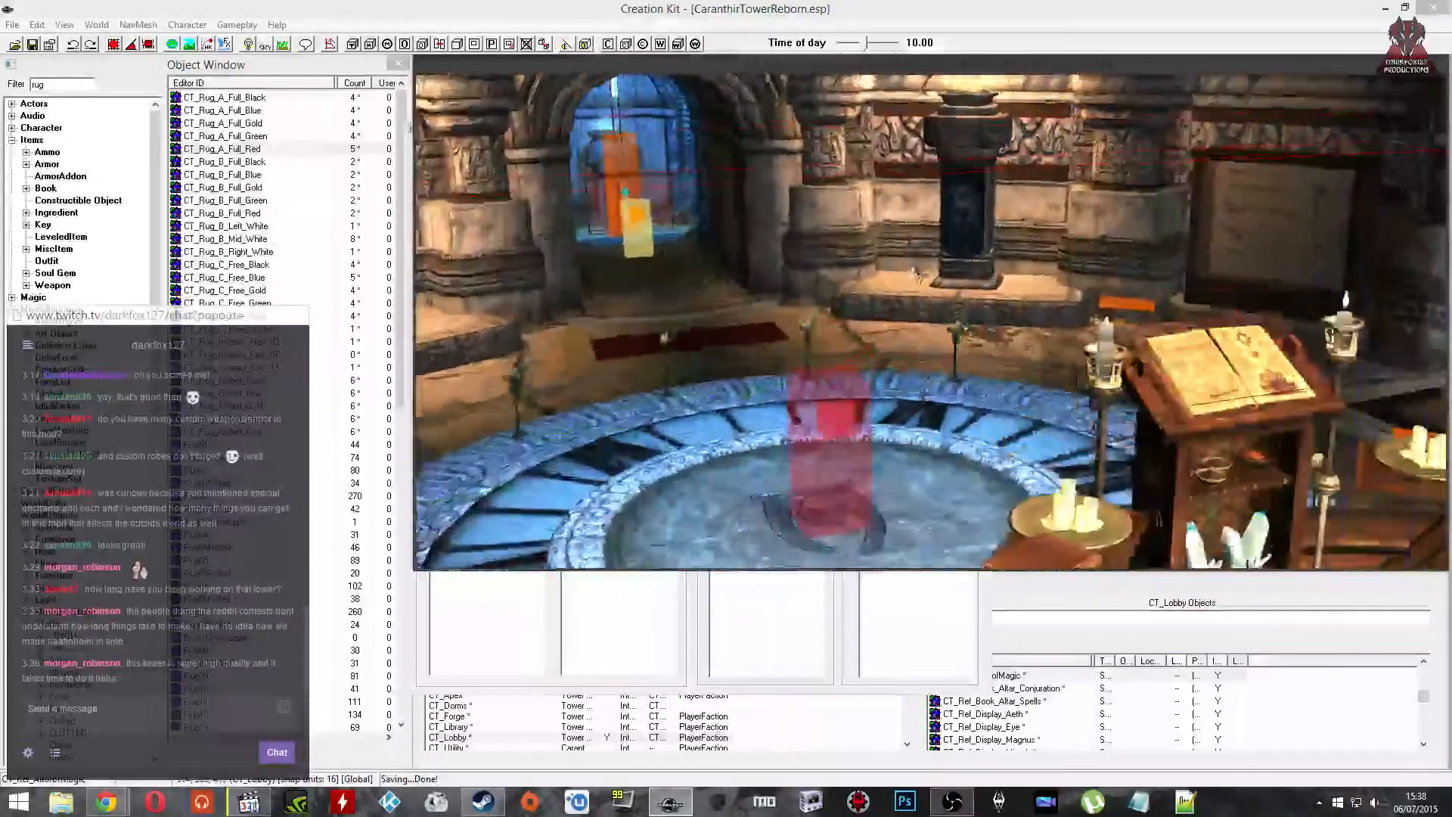
Step: Examine the altar book, the archway and the blue banner on the pillar beside it from across the lobby
mouse_move(918, 273)
shift+middle_down()
mouse_move(869, 277)
mouse_move(912, 279)
shift+middle_up()
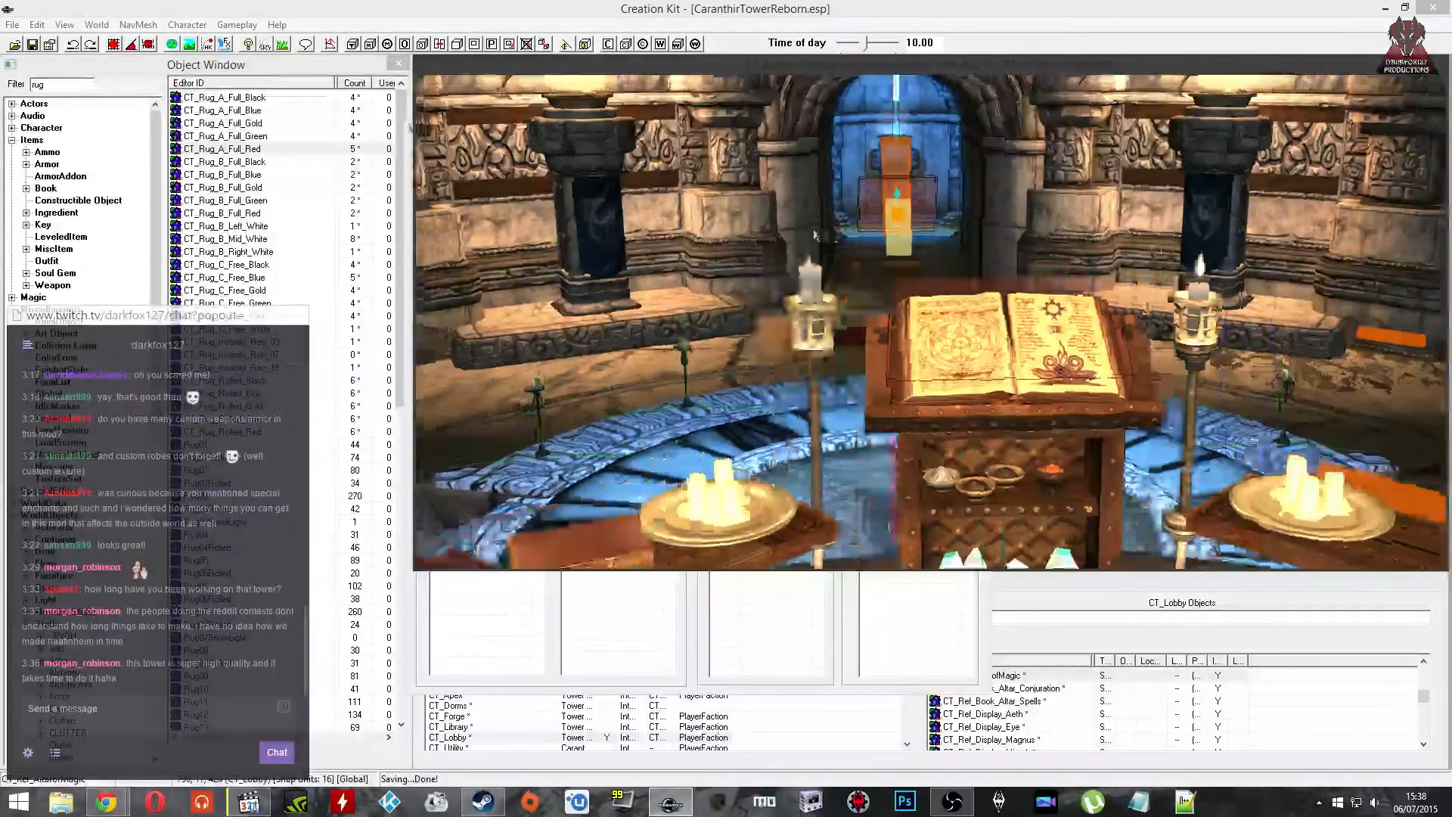
shift+middle_drag(814, 236, 827, 243)
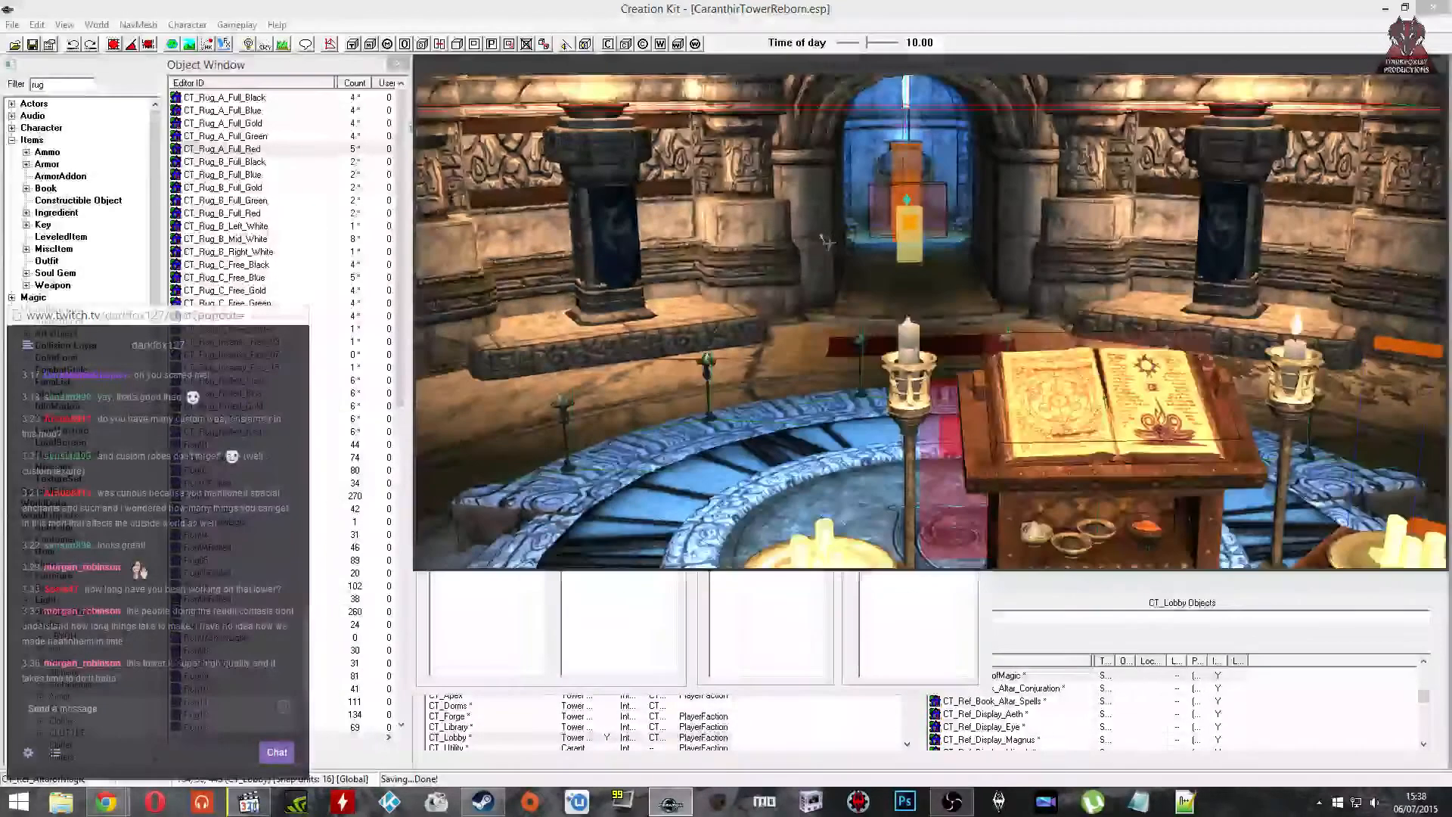
click(748, 221)
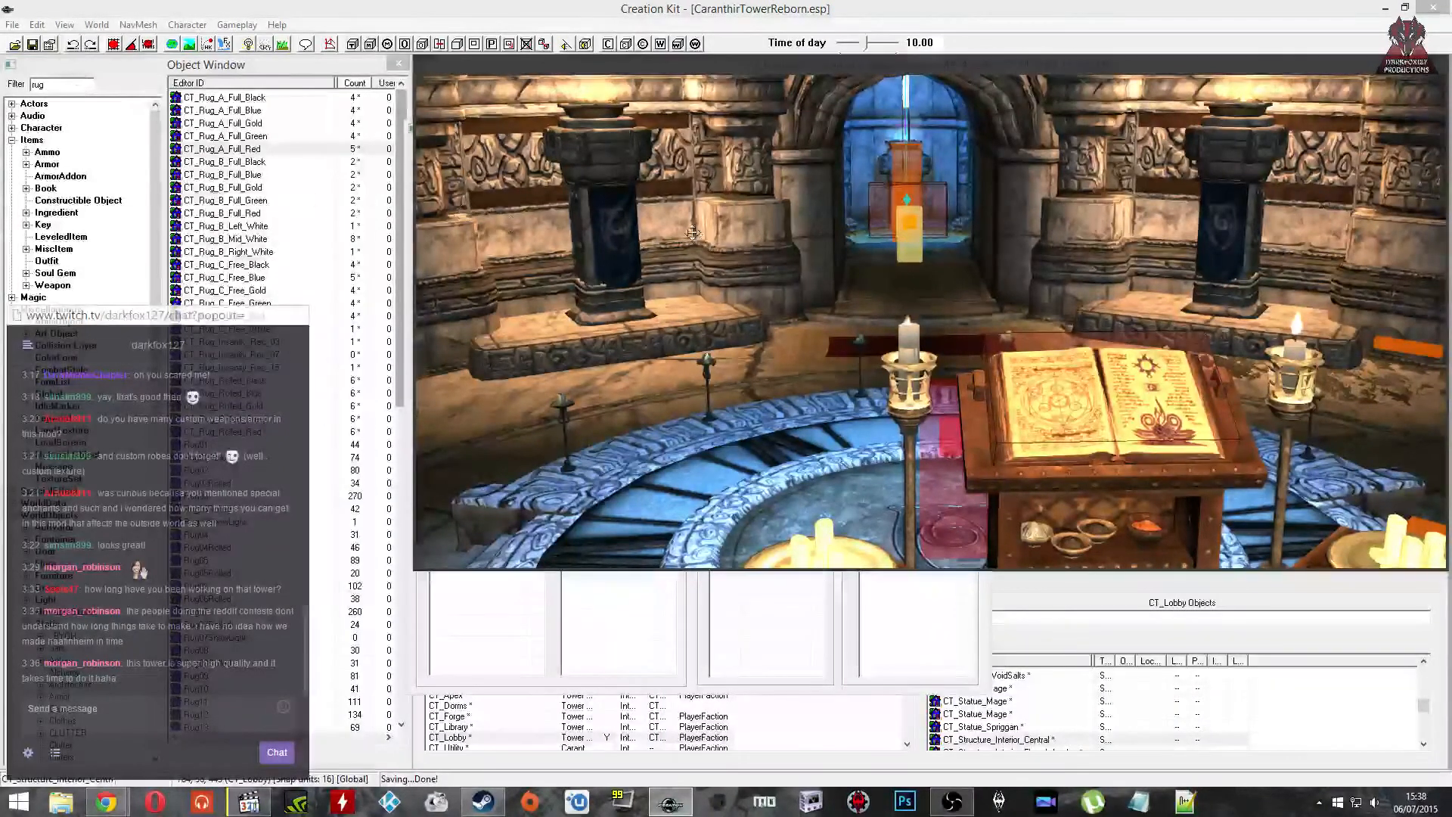
click(625, 234)
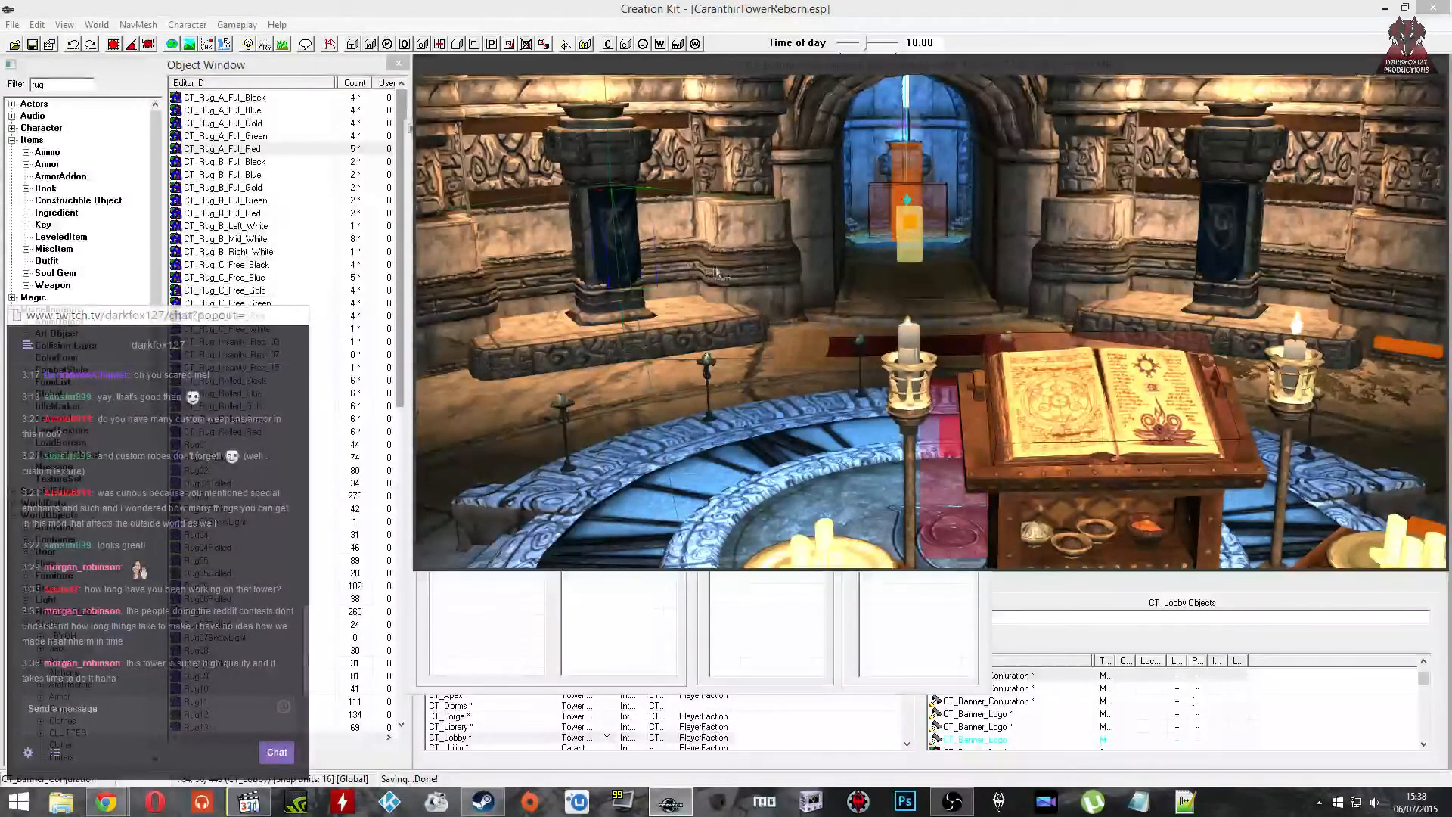
shift+middle_drag(725, 273, 770, 276)
shift+middle_drag(694, 327, 775, 297)
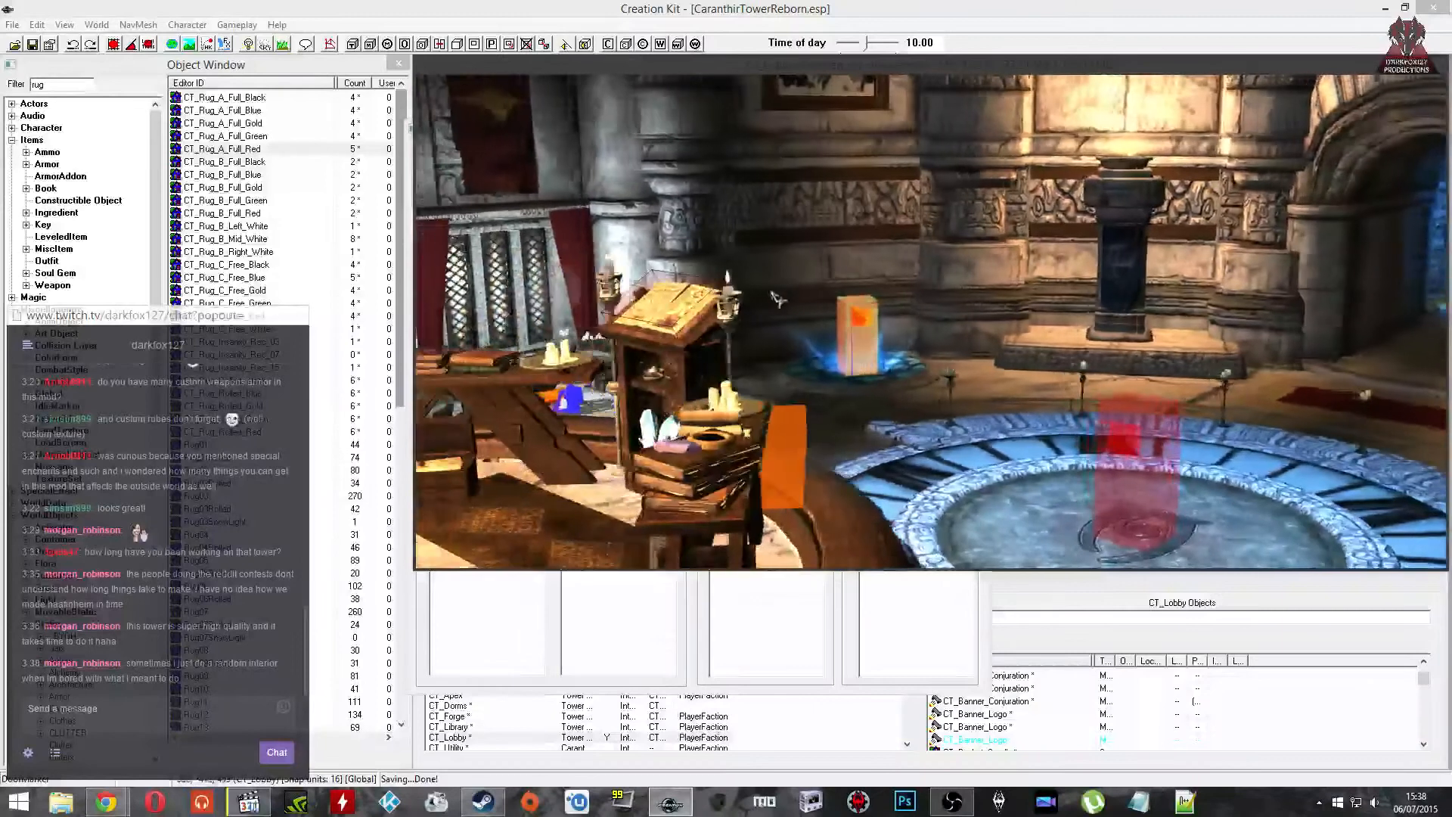
Step: Examine the central pool with its eye symbol and conjuration marker, and the floor around it
mouse_move(1127, 404)
middle_down()
mouse_move(1077, 360)
mouse_move(1000, 336)
middle_up()
click(1077, 359)
scroll(1077, 357, up, 3)
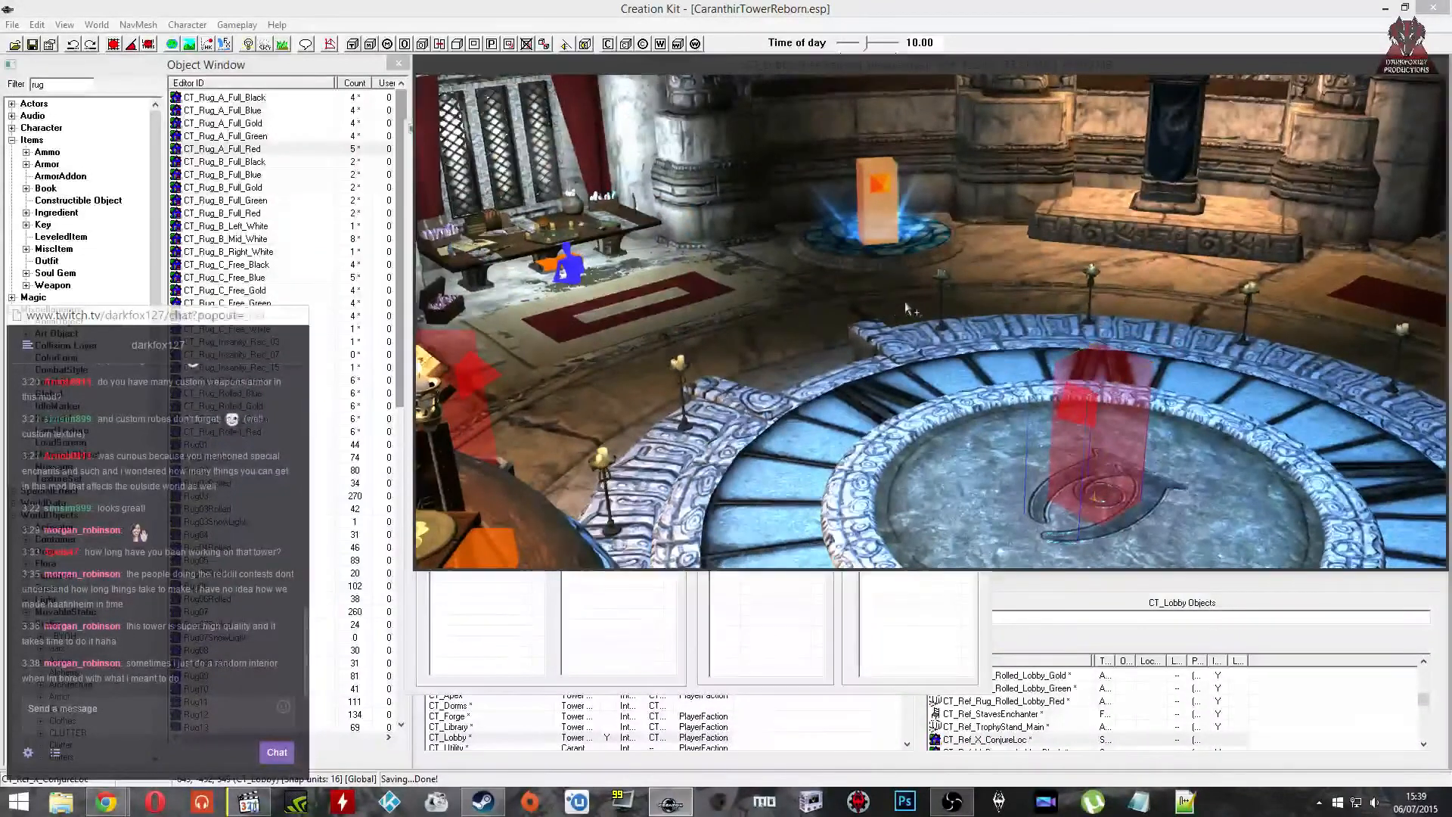
scroll(905, 303, up, 2)
shift+middle_drag(904, 311, 900, 306)
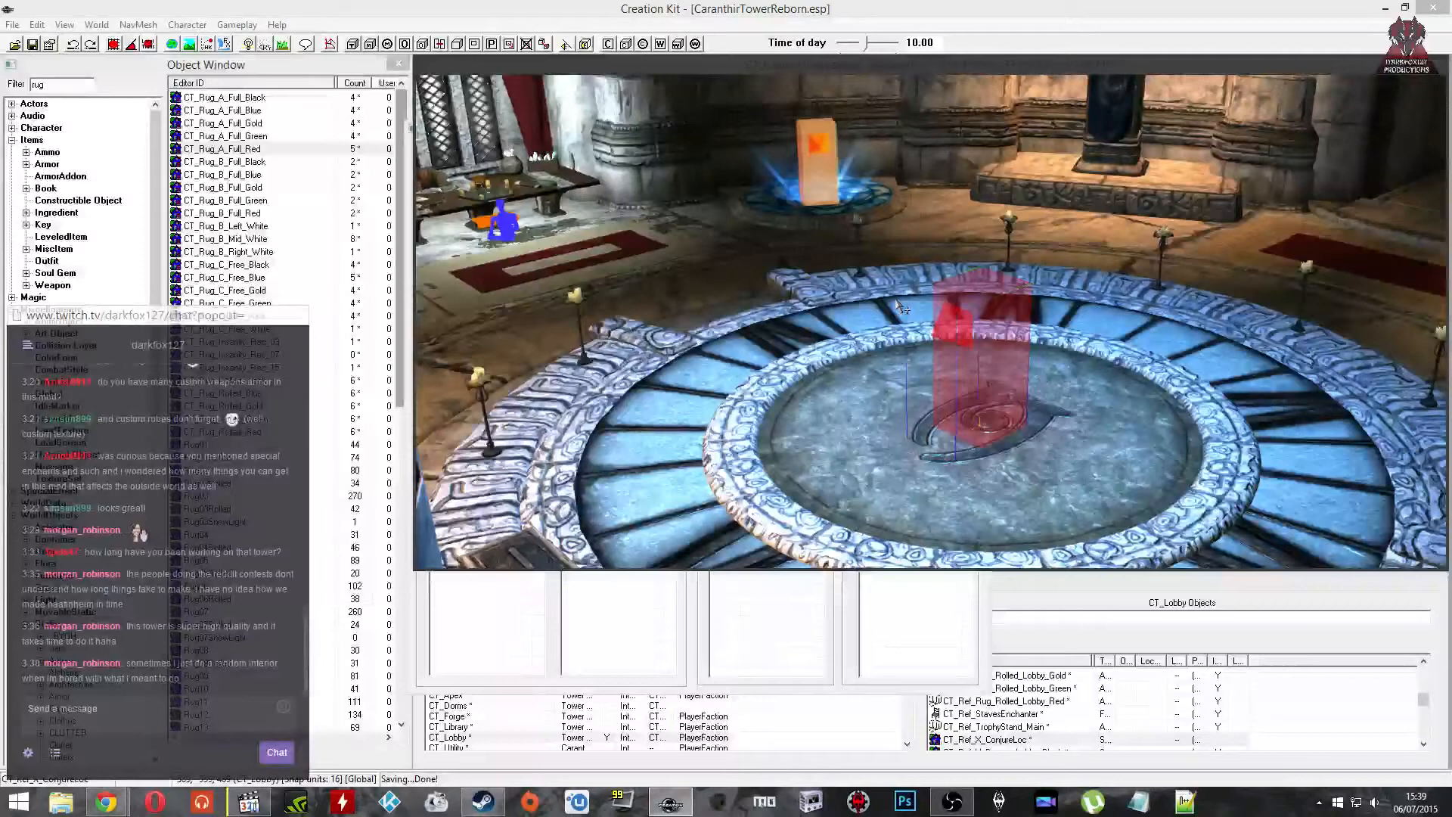
middle_drag(897, 301, 914, 314)
click(922, 318)
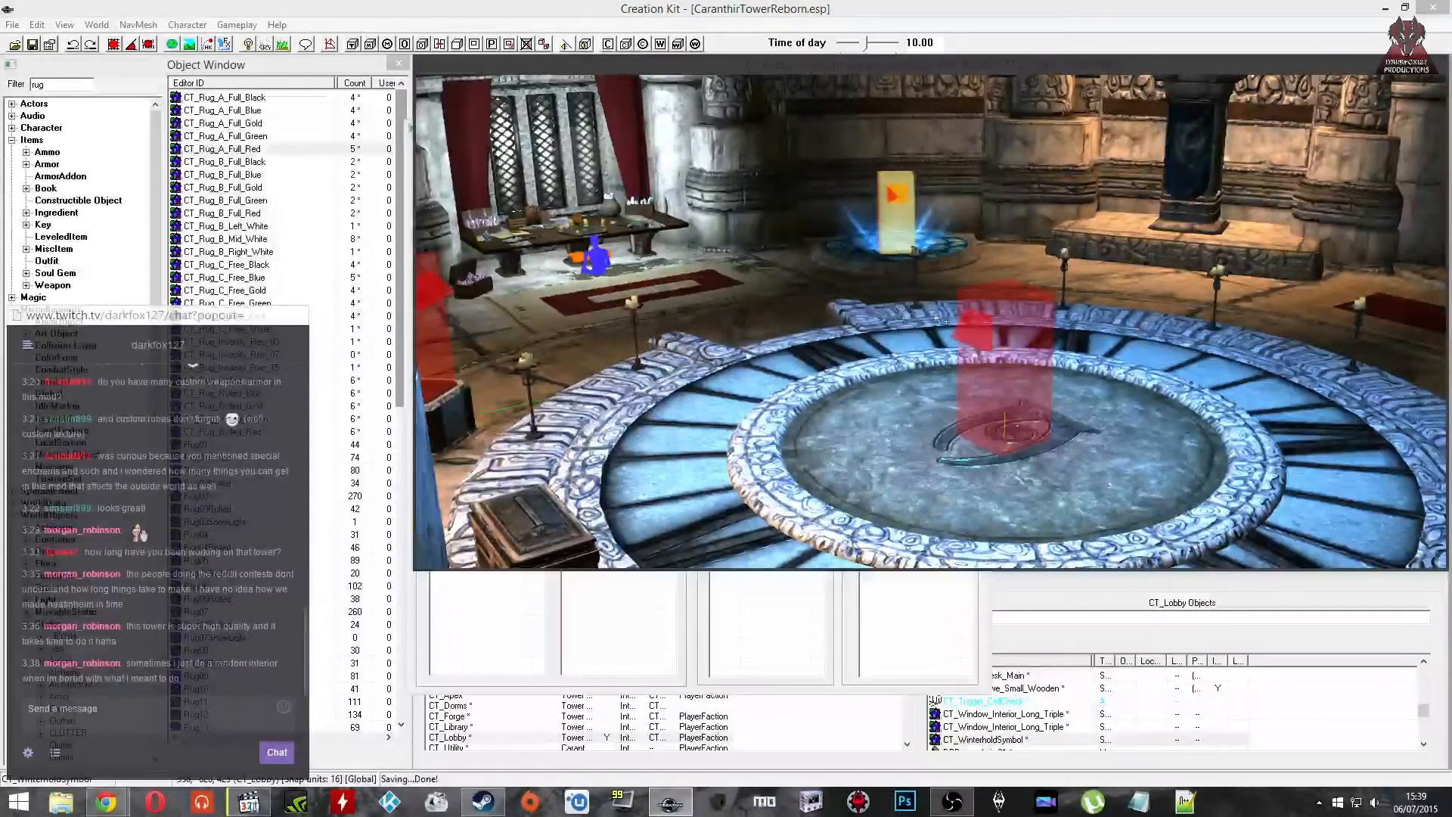
mouse_move(992, 316)
shift+middle_down()
mouse_move(875, 304)
mouse_move(868, 321)
shift+middle_up()
click(988, 313)
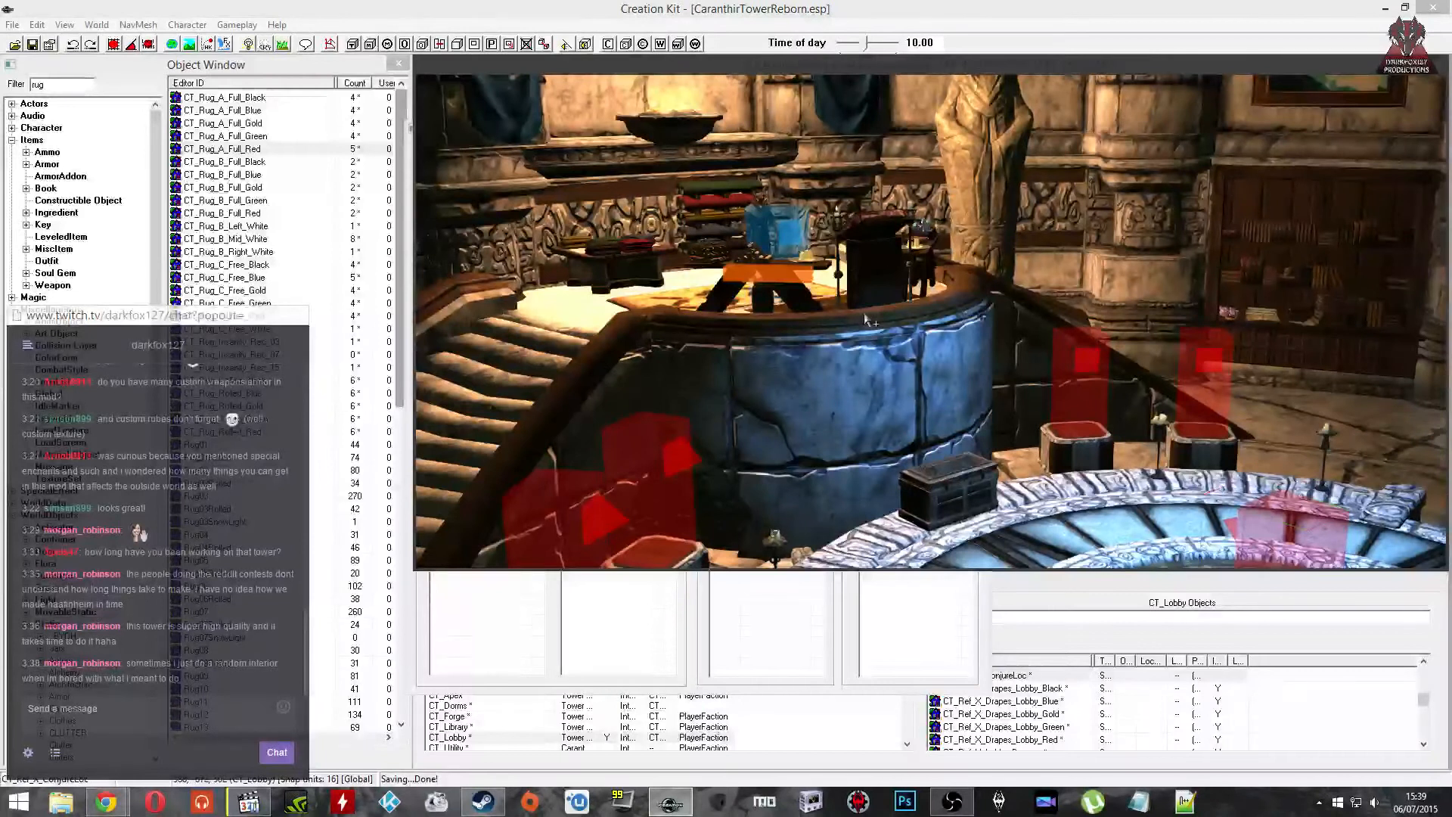
Step: Inspect the raised stair platform with the altar, and the red-topped containers and chest below it
shift+middle_drag(867, 322, 900, 370)
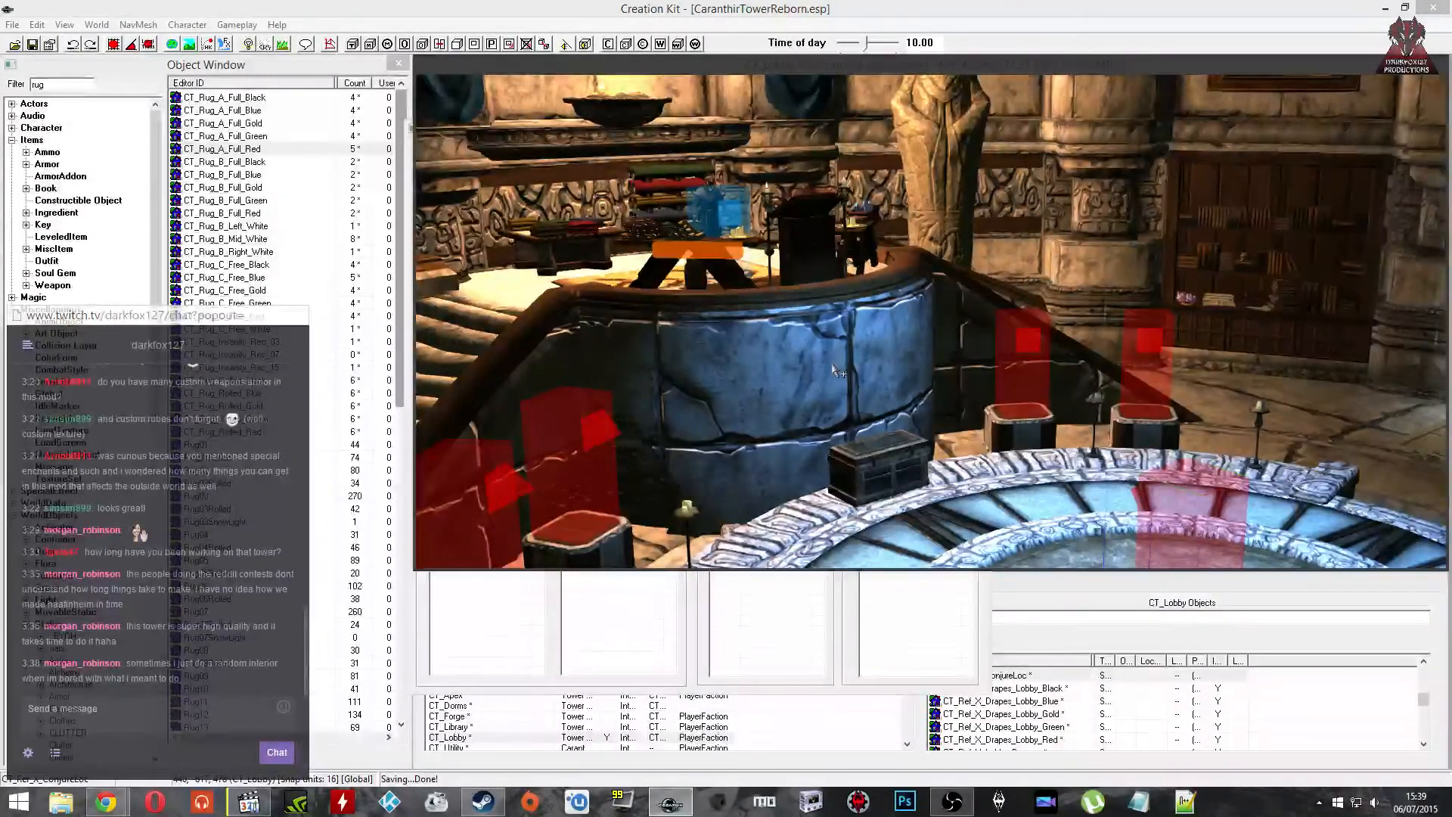
middle_drag(834, 368, 893, 352)
click(805, 269)
mouse_move(806, 268)
middle_down()
mouse_move(889, 286)
mouse_move(1010, 344)
mouse_move(834, 337)
mouse_move(891, 339)
mouse_move(909, 306)
middle_up()
scroll(938, 322, up, 3)
click(959, 349)
scroll(959, 349, up, 3)
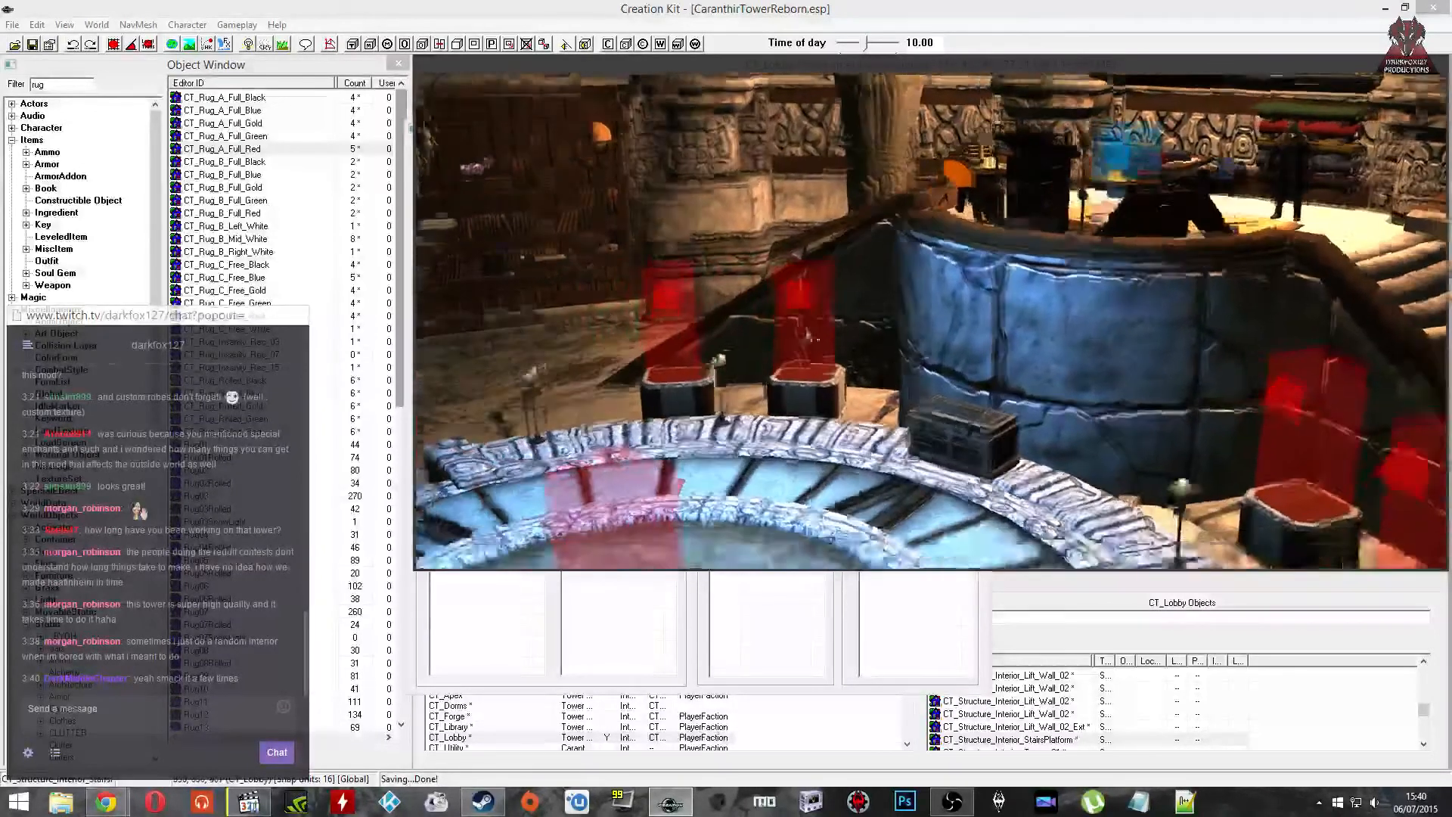
Step: Inspect the pool in front of the stair platform and the glowing blue pad near the window desk
middle_drag(808, 336, 915, 312)
click(878, 375)
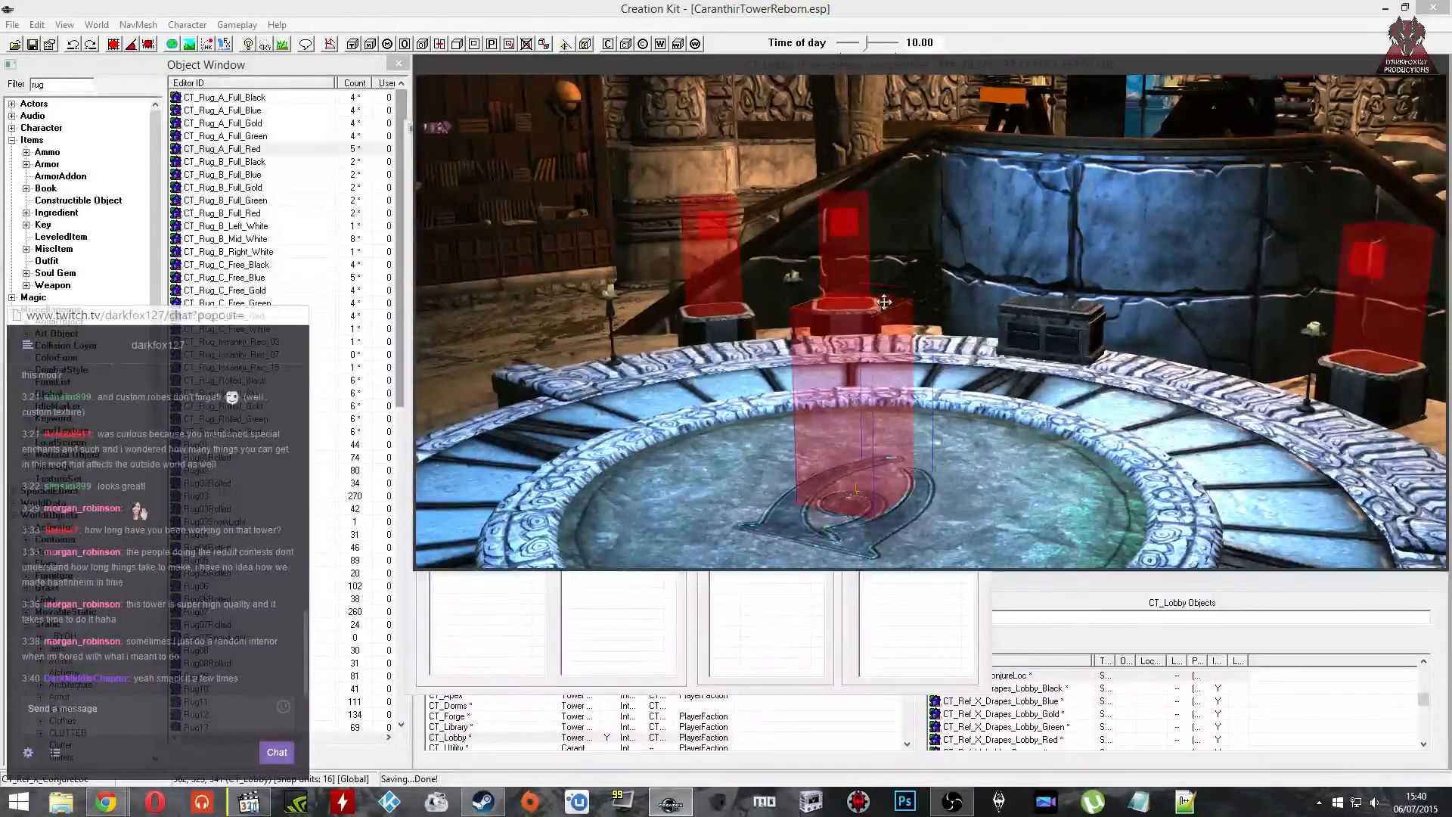
middle_drag(825, 273, 937, 324)
click(952, 321)
scroll(954, 340, up, 4)
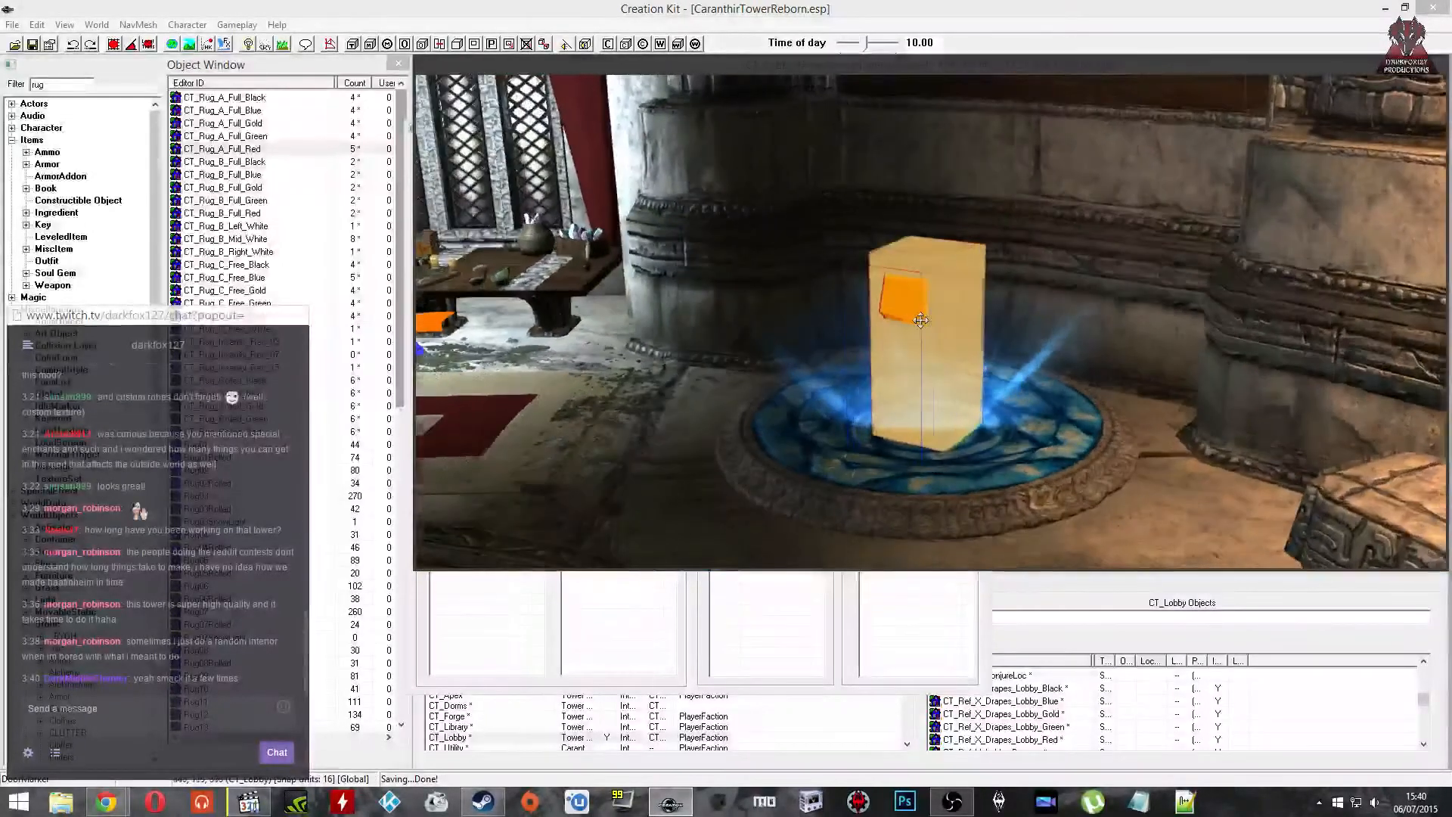
Step: View the glowing floor pad on the other side of the archway, including the surrounding pillars and red rug
scroll(921, 321, down, 1)
scroll(921, 320, down, 1)
middle_drag(824, 312, 728, 318)
mouse_move(779, 363)
shift+middle_down()
mouse_move(779, 379)
mouse_move(832, 388)
shift+middle_up()
mouse_move(945, 408)
shift+middle_down()
mouse_move(975, 440)
mouse_move(893, 462)
mouse_move(1081, 397)
mouse_move(1036, 404)
mouse_move(1074, 393)
mouse_move(1045, 431)
mouse_move(983, 384)
mouse_move(1048, 356)
shift+middle_up()
scroll(1082, 397, down, 3)
click(1097, 389)
click(990, 386)
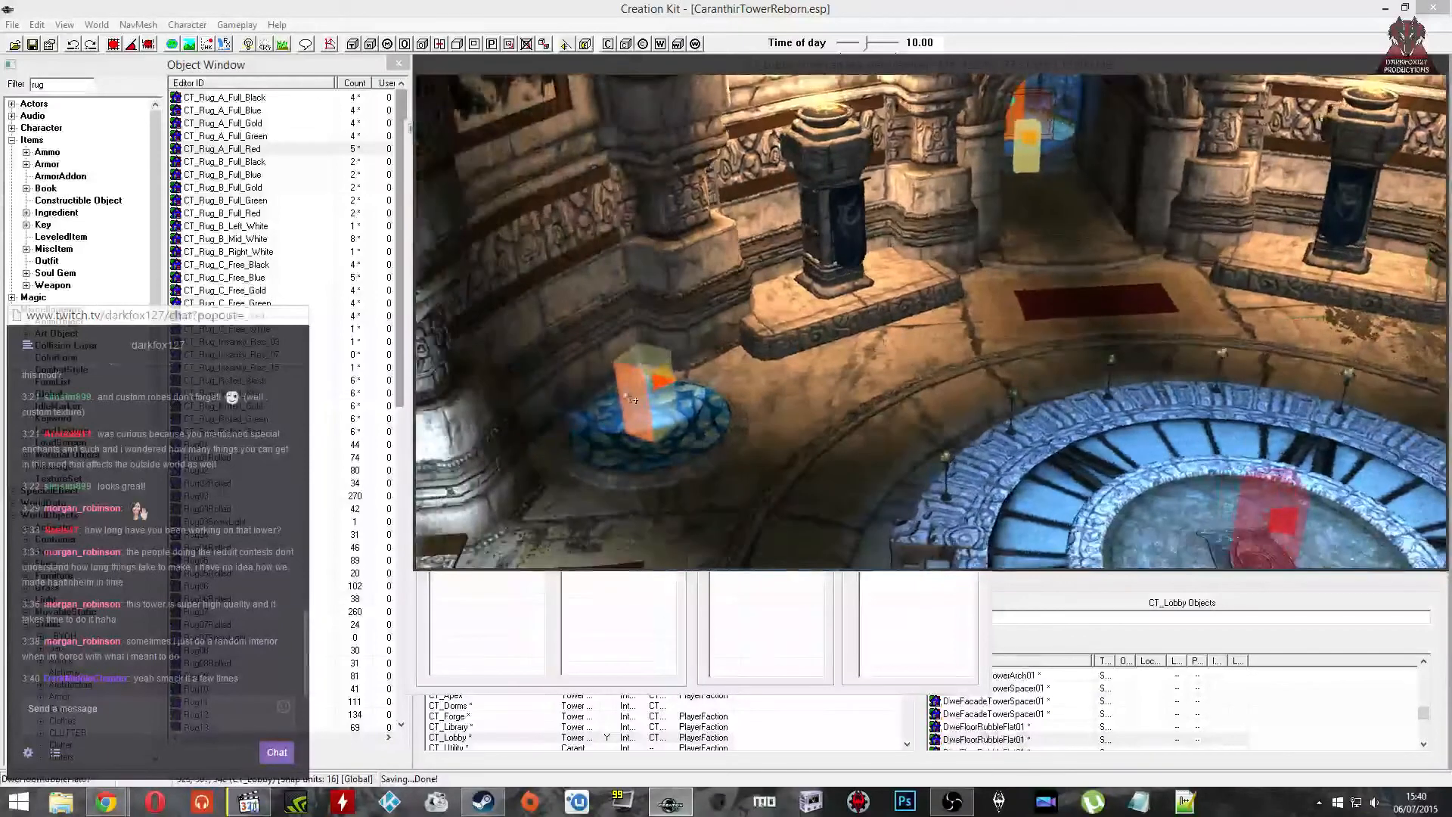
click(666, 412)
Step: Hide the trigger box and marker over the central pool and examine the eye symbol on its floor
mouse_move(907, 384)
shift+middle_down()
mouse_move(917, 352)
mouse_move(779, 329)
mouse_move(957, 337)
shift+middle_up()
click(810, 325)
key(1)
key(1)
click(914, 339)
key(1)
key(1)
scroll(915, 337, up, 3)
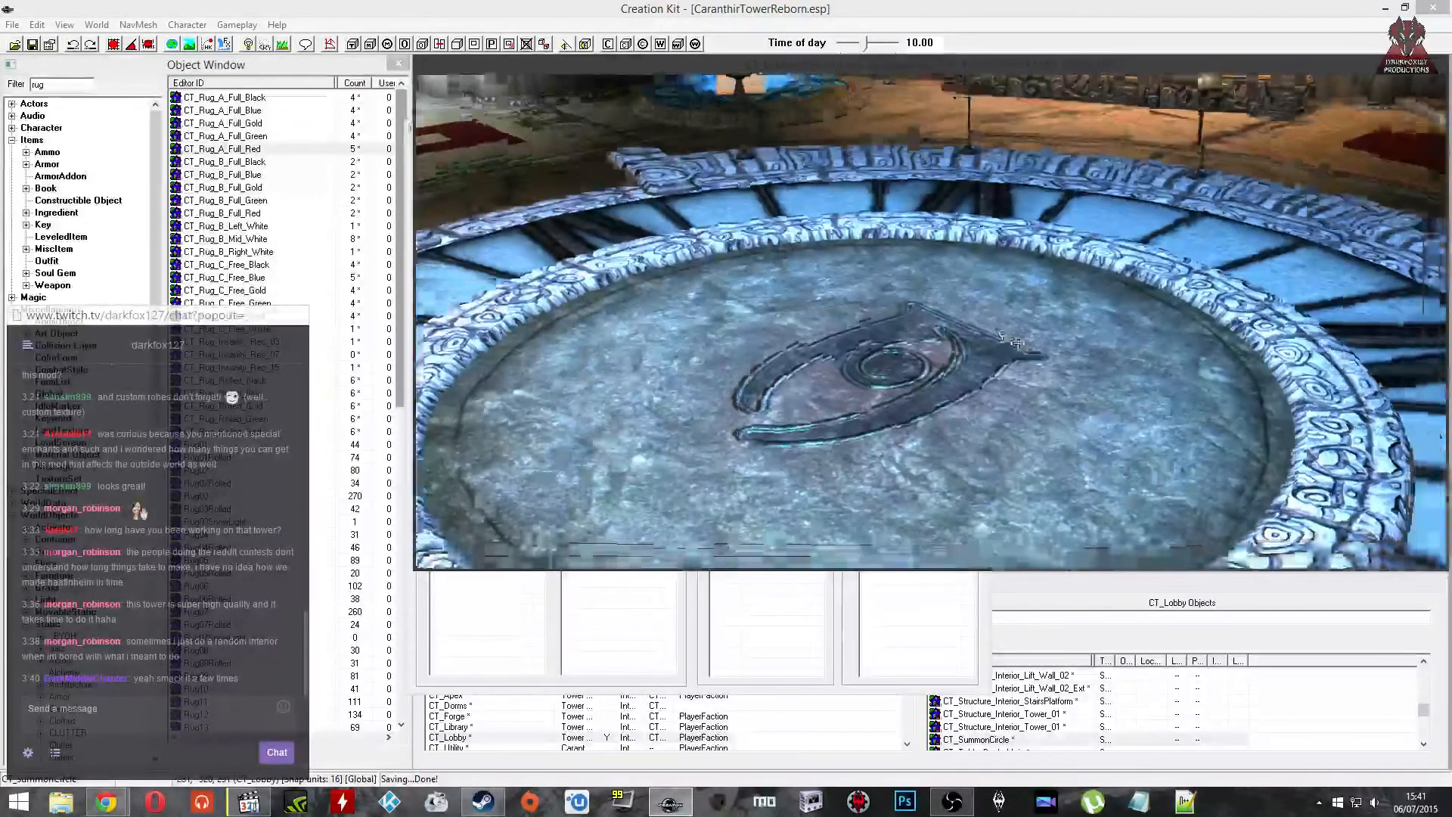
Step: Hide the magic lift activator, light beams and door marker in the archway to examine the lift alcove
scroll(1015, 345, down, 3)
shift+middle_drag(1015, 345, 884, 310)
click(936, 287)
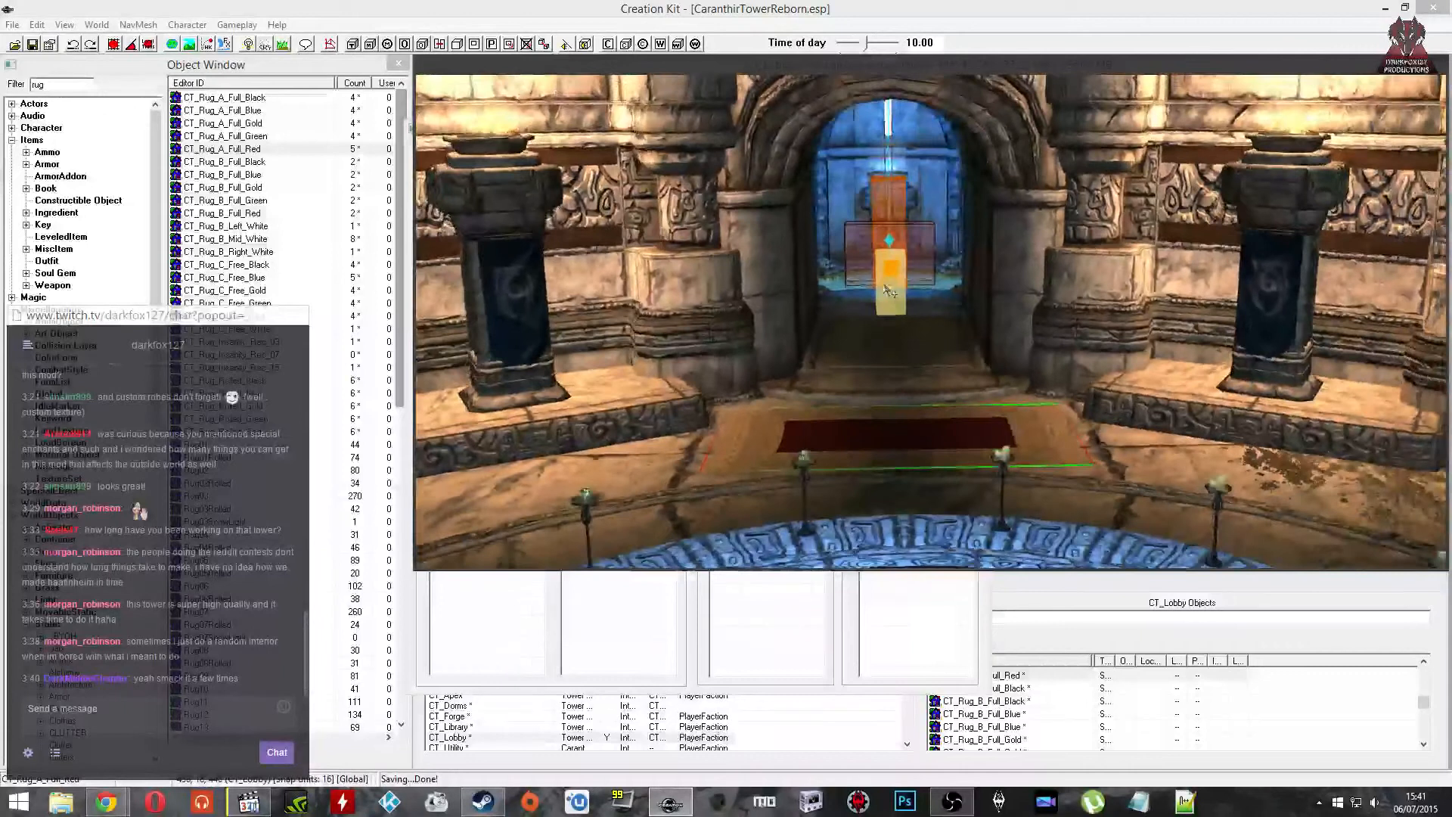
click(877, 241)
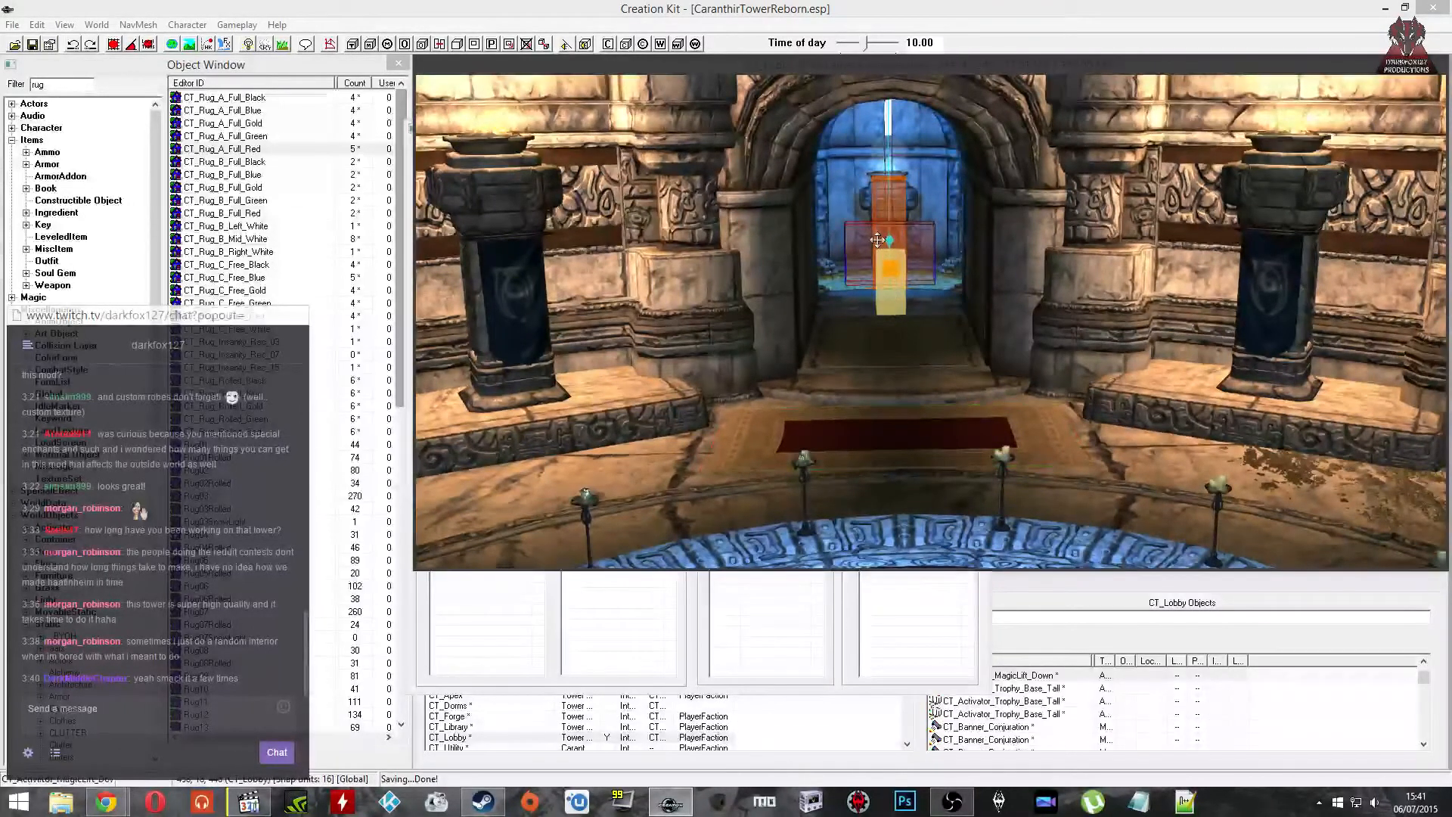
scroll(877, 241, up, 2)
middle_drag(878, 240, 905, 257)
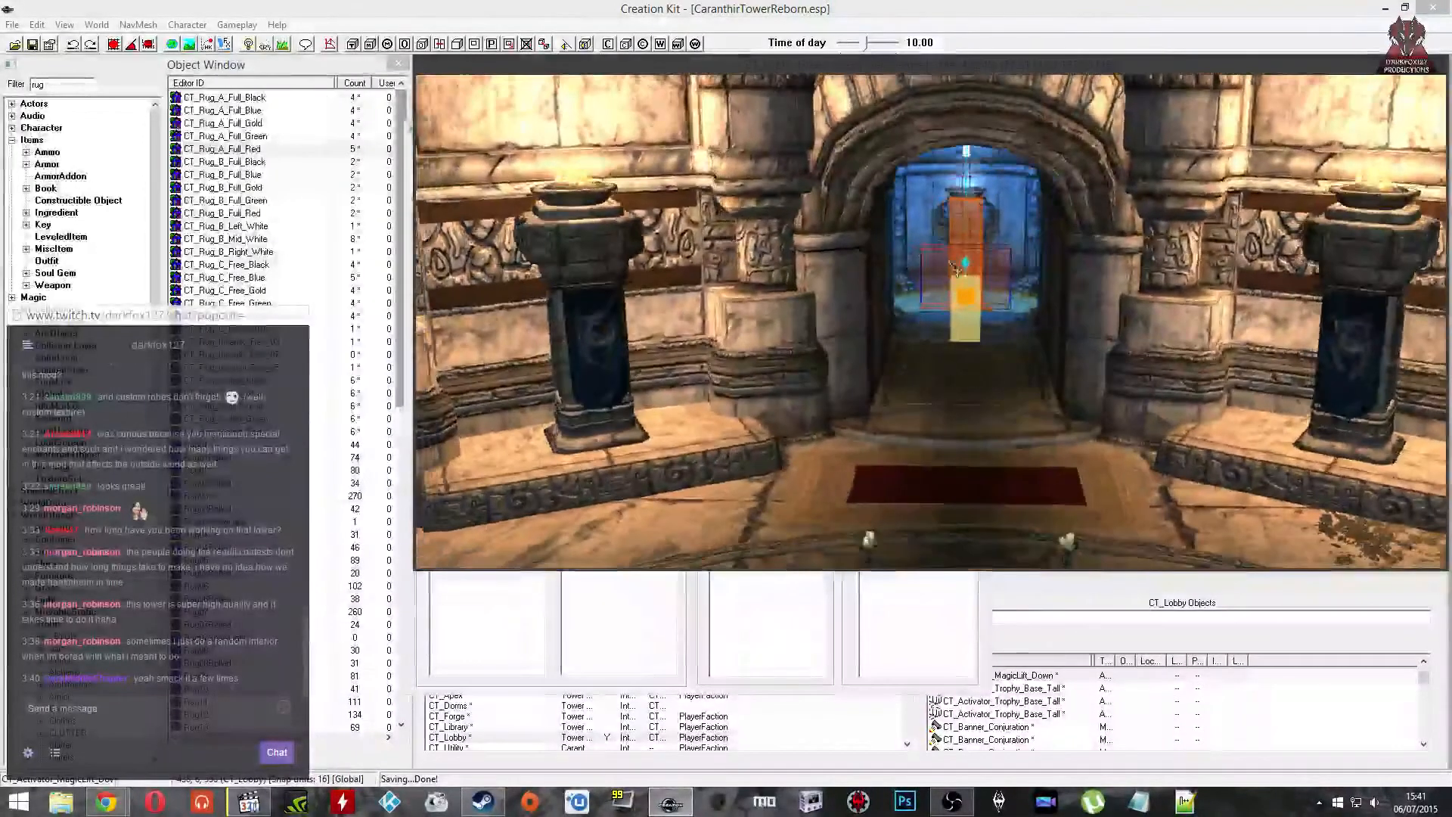
click(972, 242)
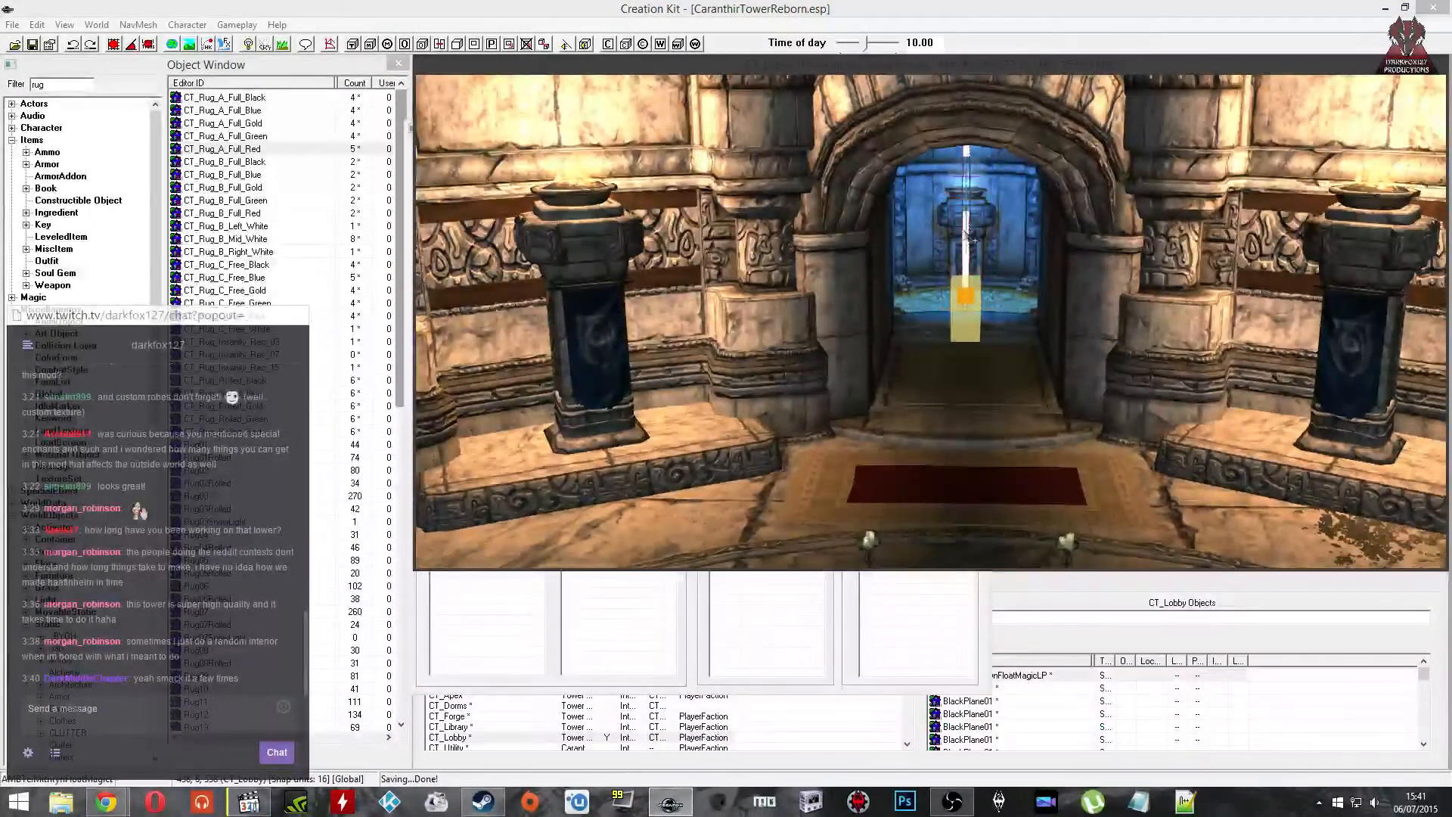
click(966, 285)
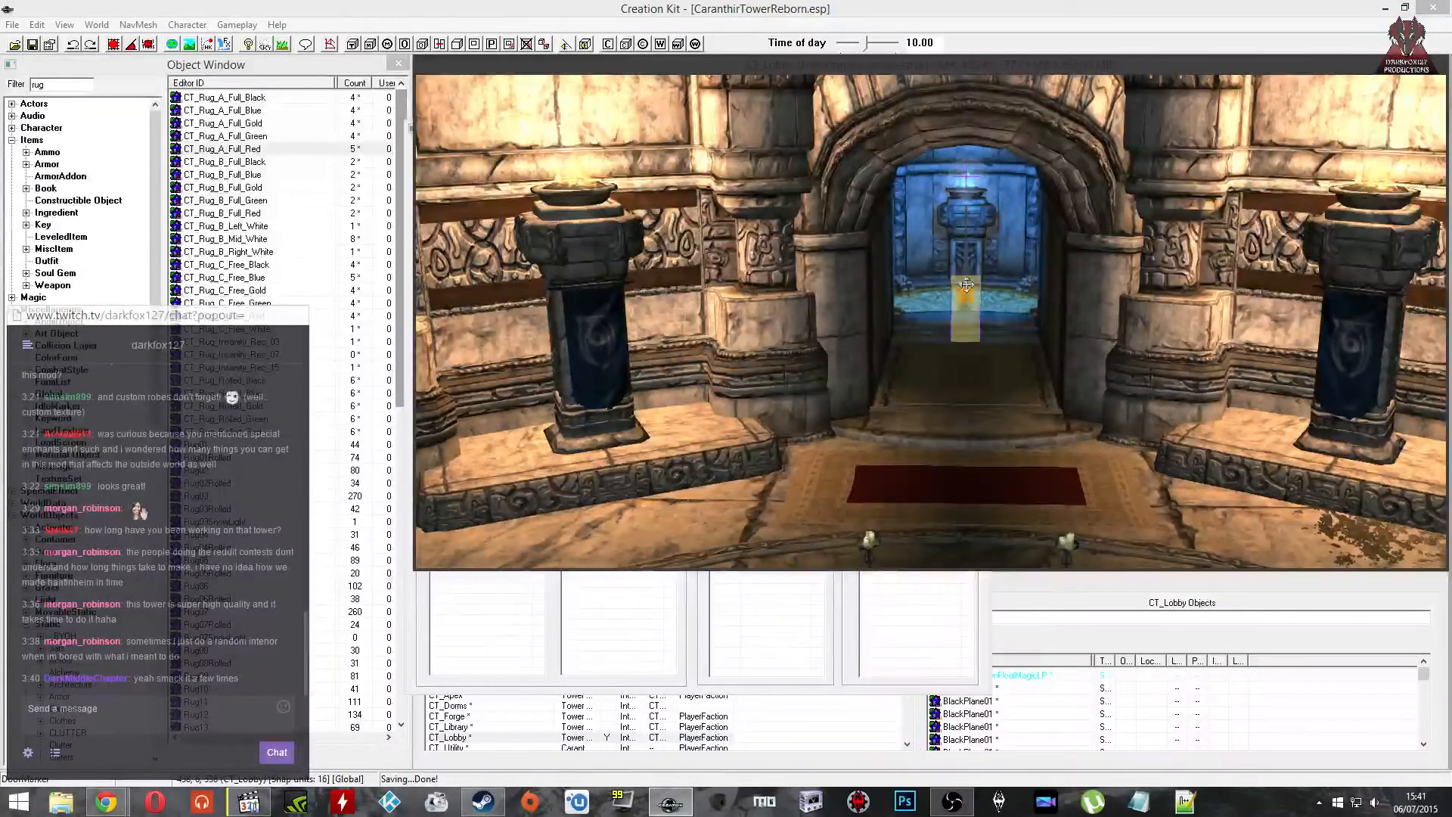
click(967, 284)
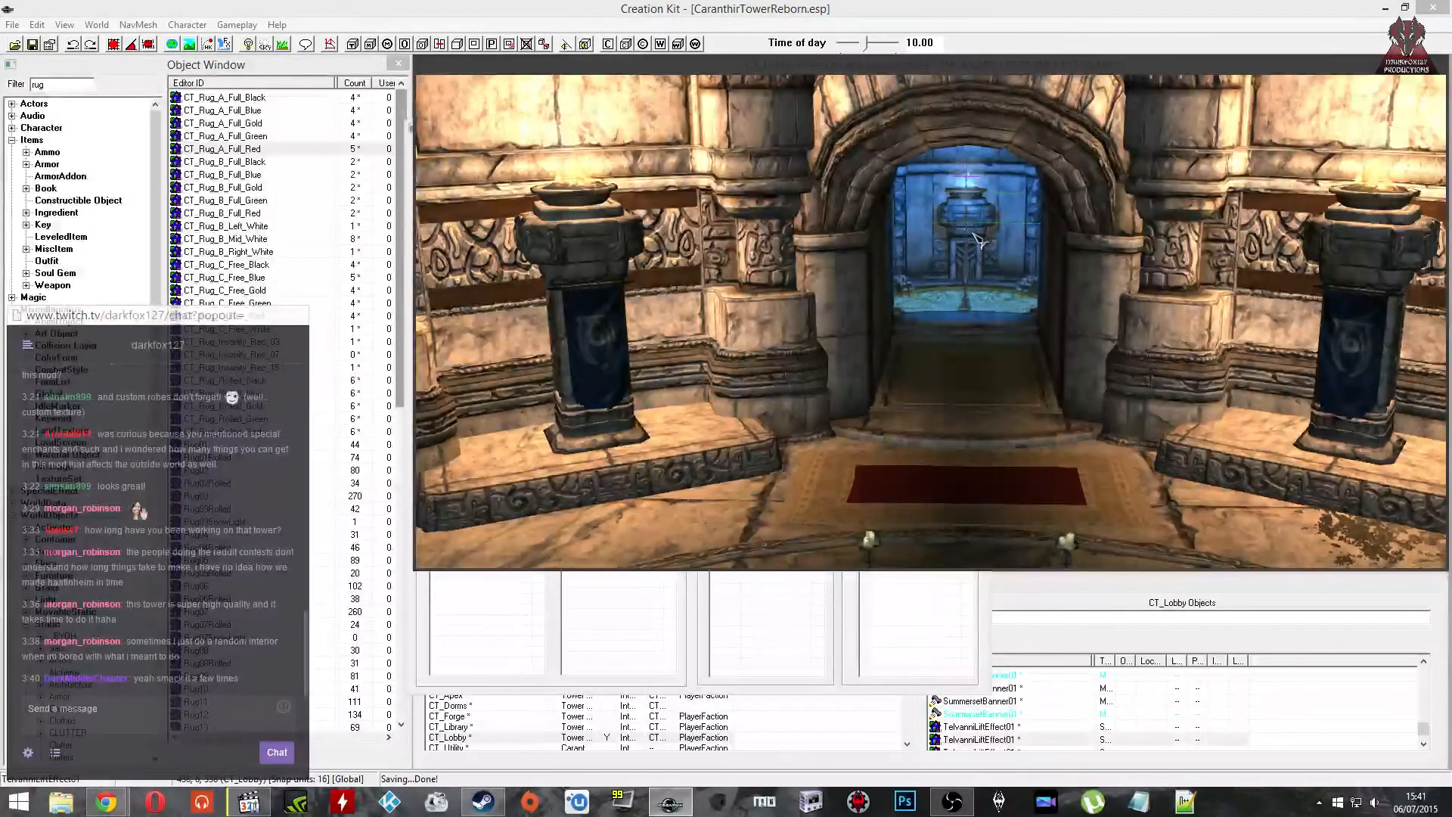
Step: Survey the lobby from the bookshelves and window desk round to the altar platform
mouse_move(1034, 246)
shift+middle_down()
mouse_move(1119, 245)
mouse_move(1108, 224)
mouse_move(985, 266)
mouse_move(924, 257)
mouse_move(1000, 277)
mouse_move(929, 278)
shift+middle_up()
click(1109, 225)
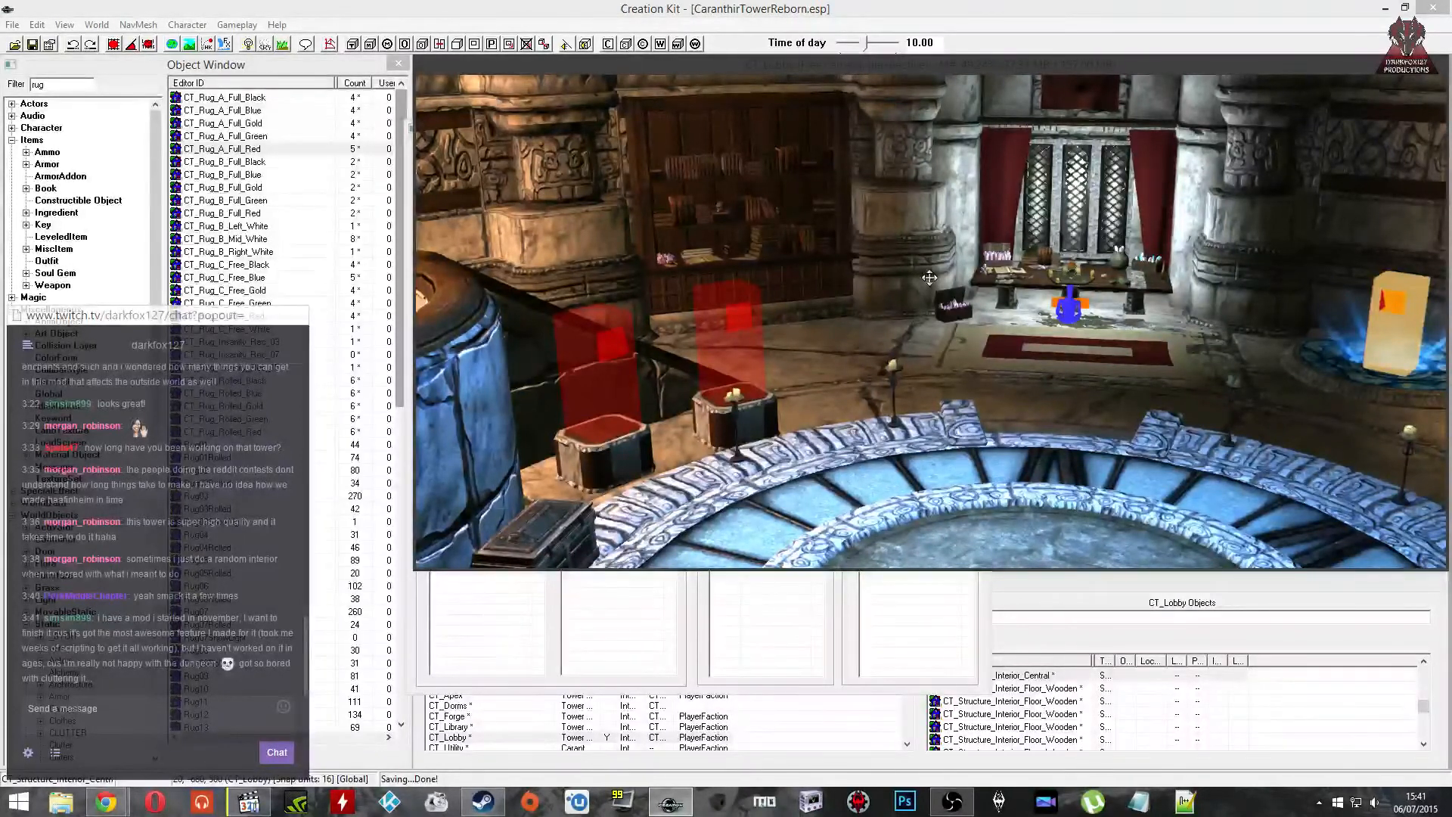
shift+middle_drag(930, 278, 888, 193)
click(822, 179)
click(833, 145)
shift+middle_drag(833, 146, 805, 233)
click(795, 246)
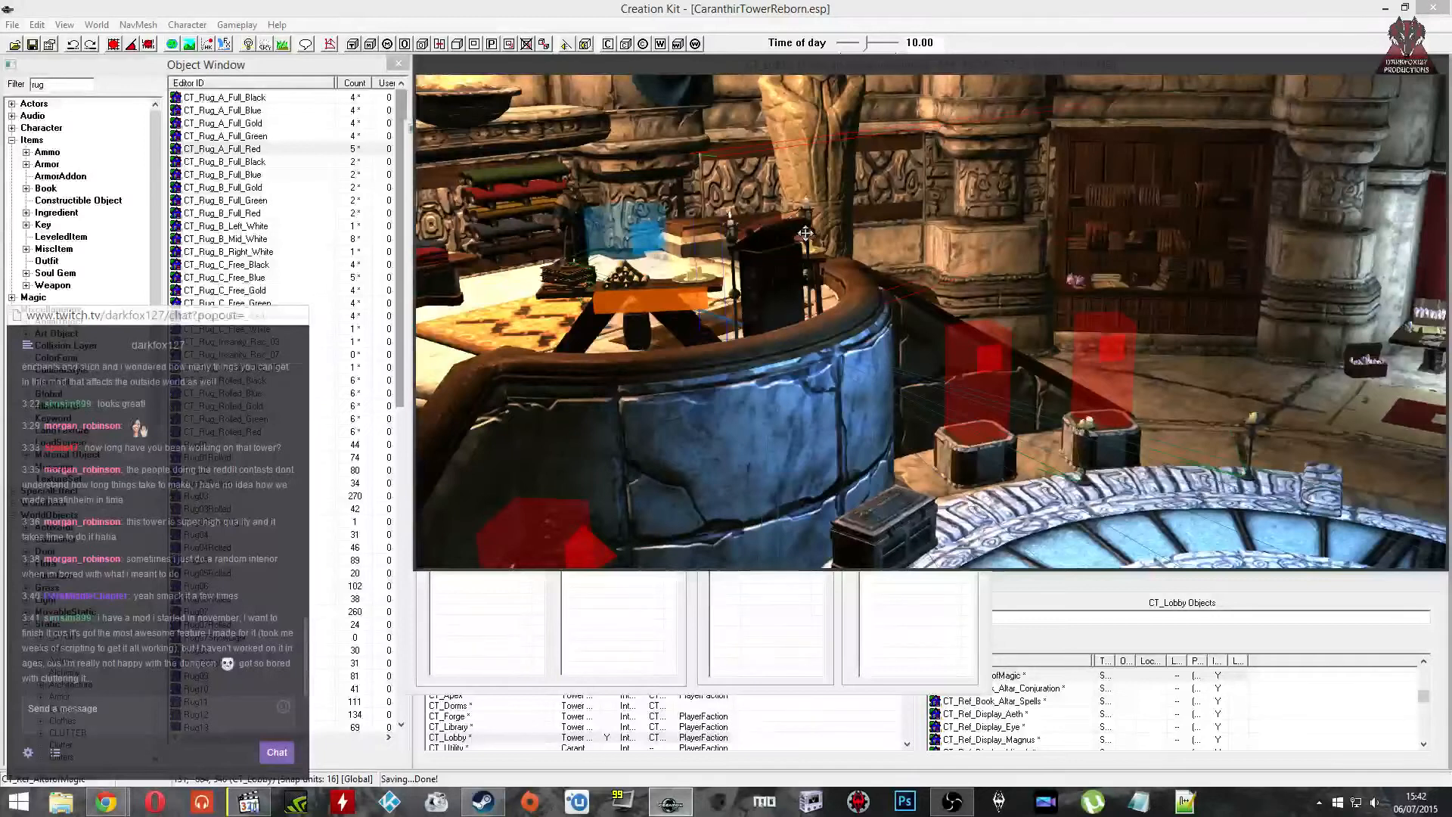
Step: Inspect the altar book stand and its surrounding desks from the front and from behind
shift+middle_drag(851, 242, 951, 281)
key(1)
key(1)
key(1)
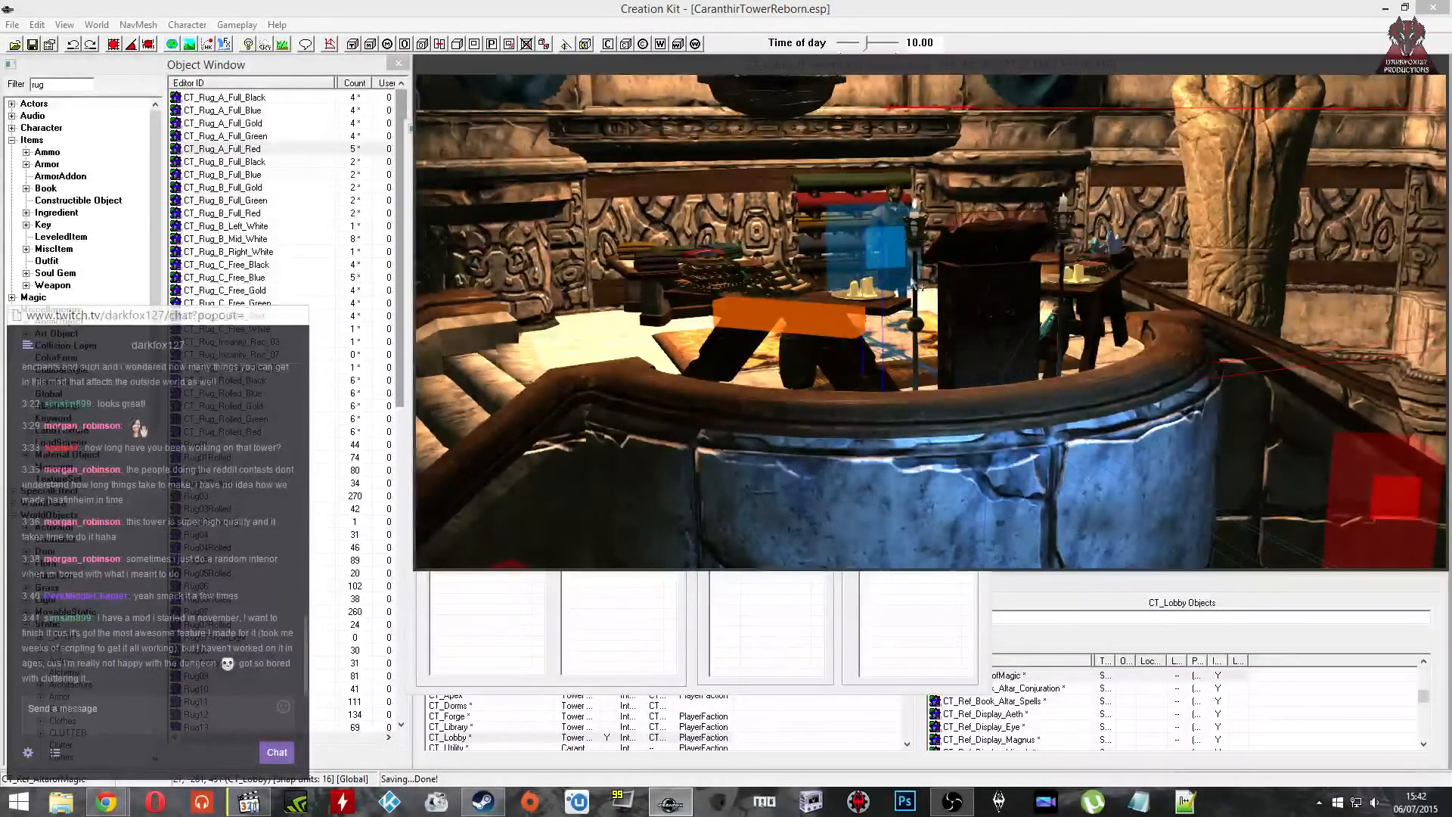
shift+middle_drag(924, 295, 965, 291)
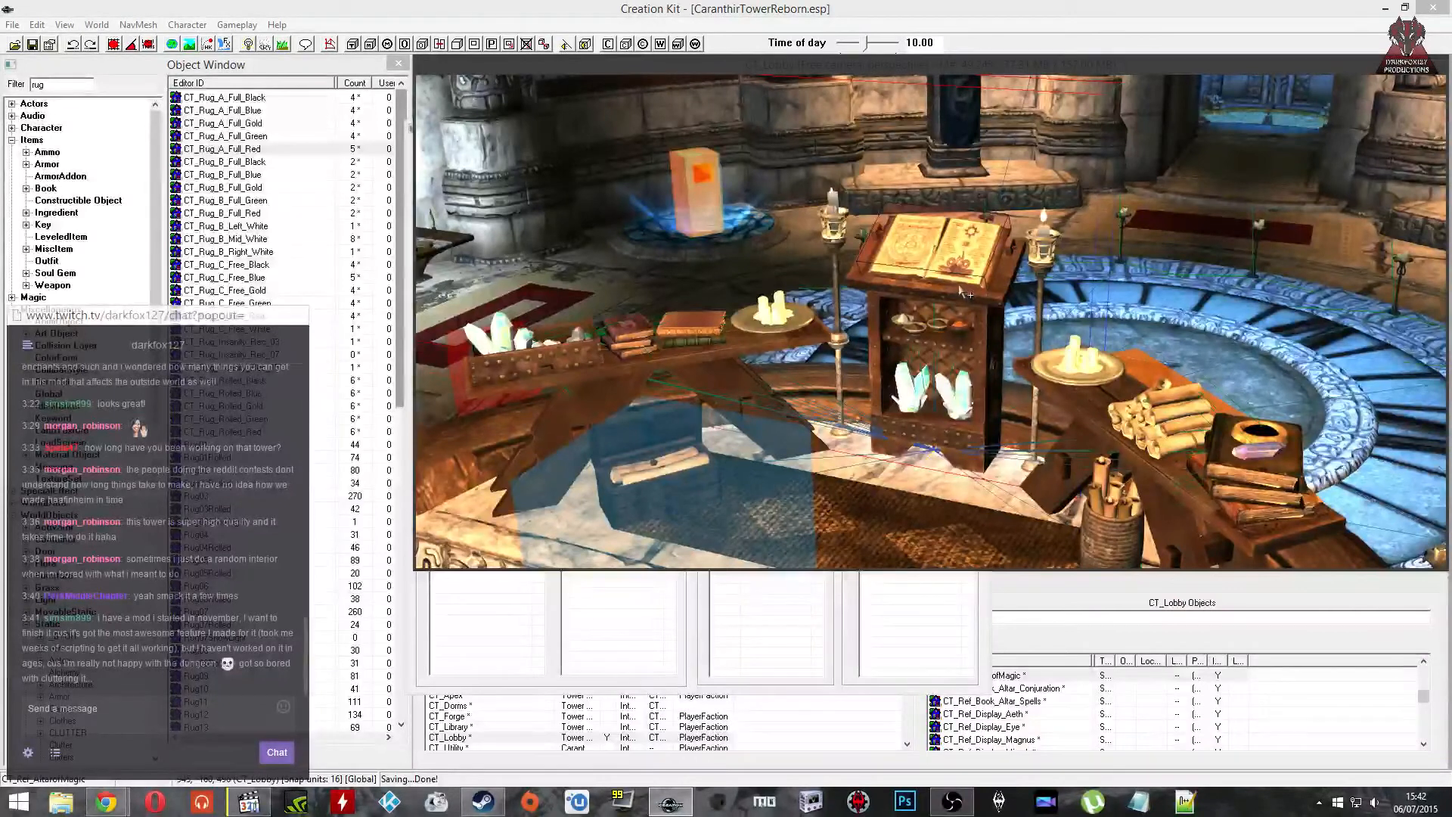
shift+middle_drag(960, 290, 977, 281)
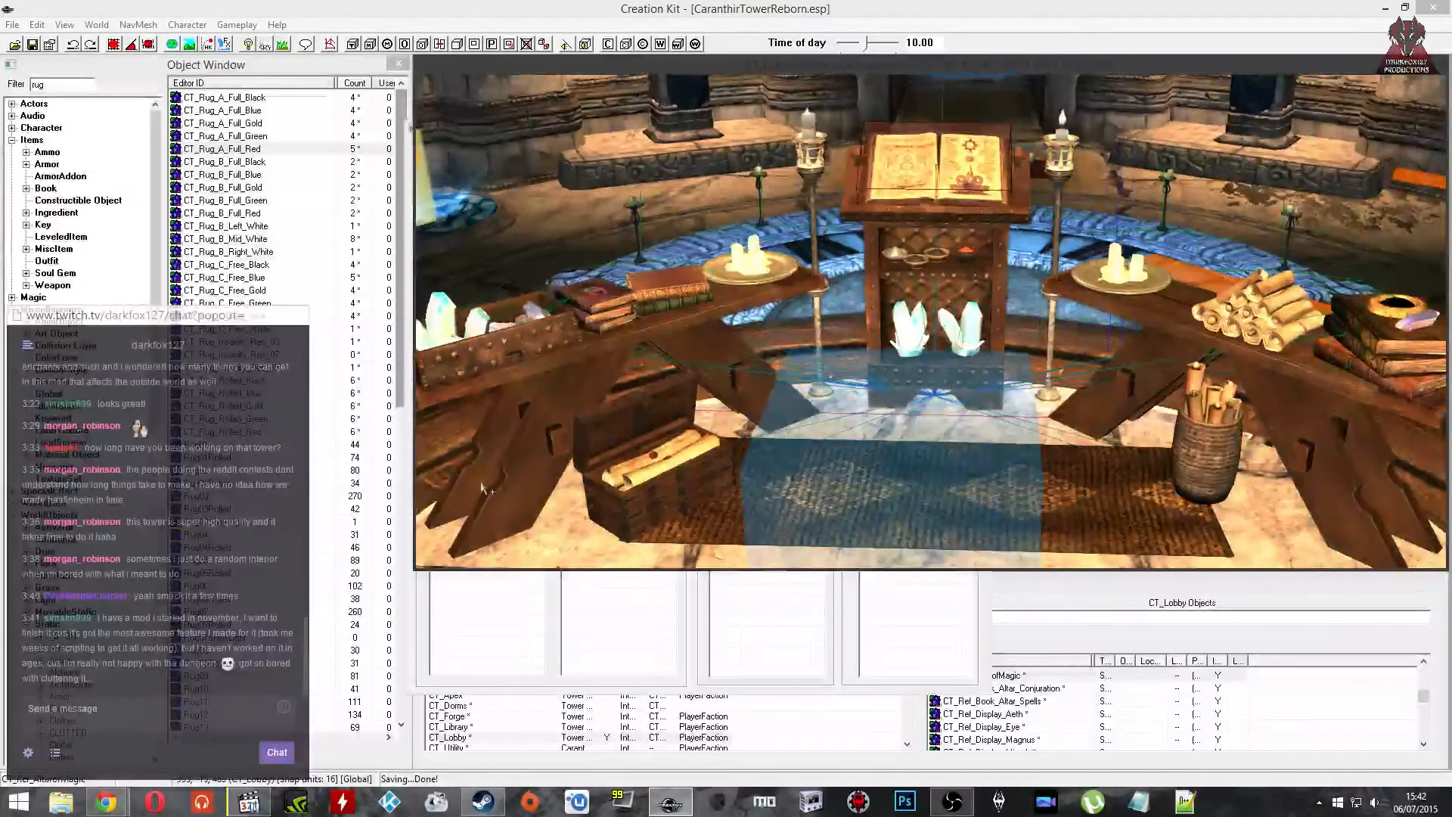
Step: Switch to the Opera browser, open google.co.uk and search for "merchants of skyrim"
click(155, 802)
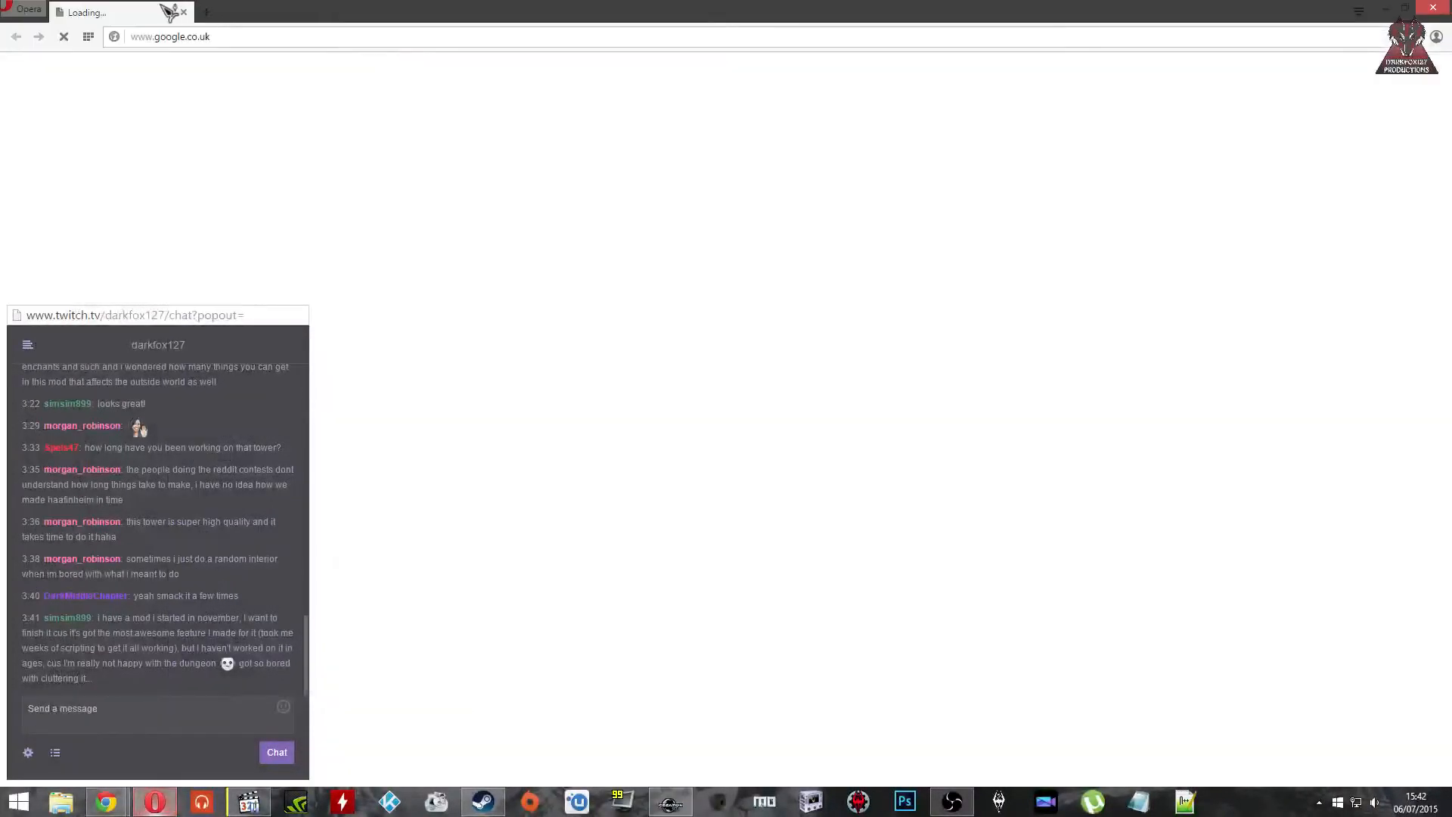
click(183, 12)
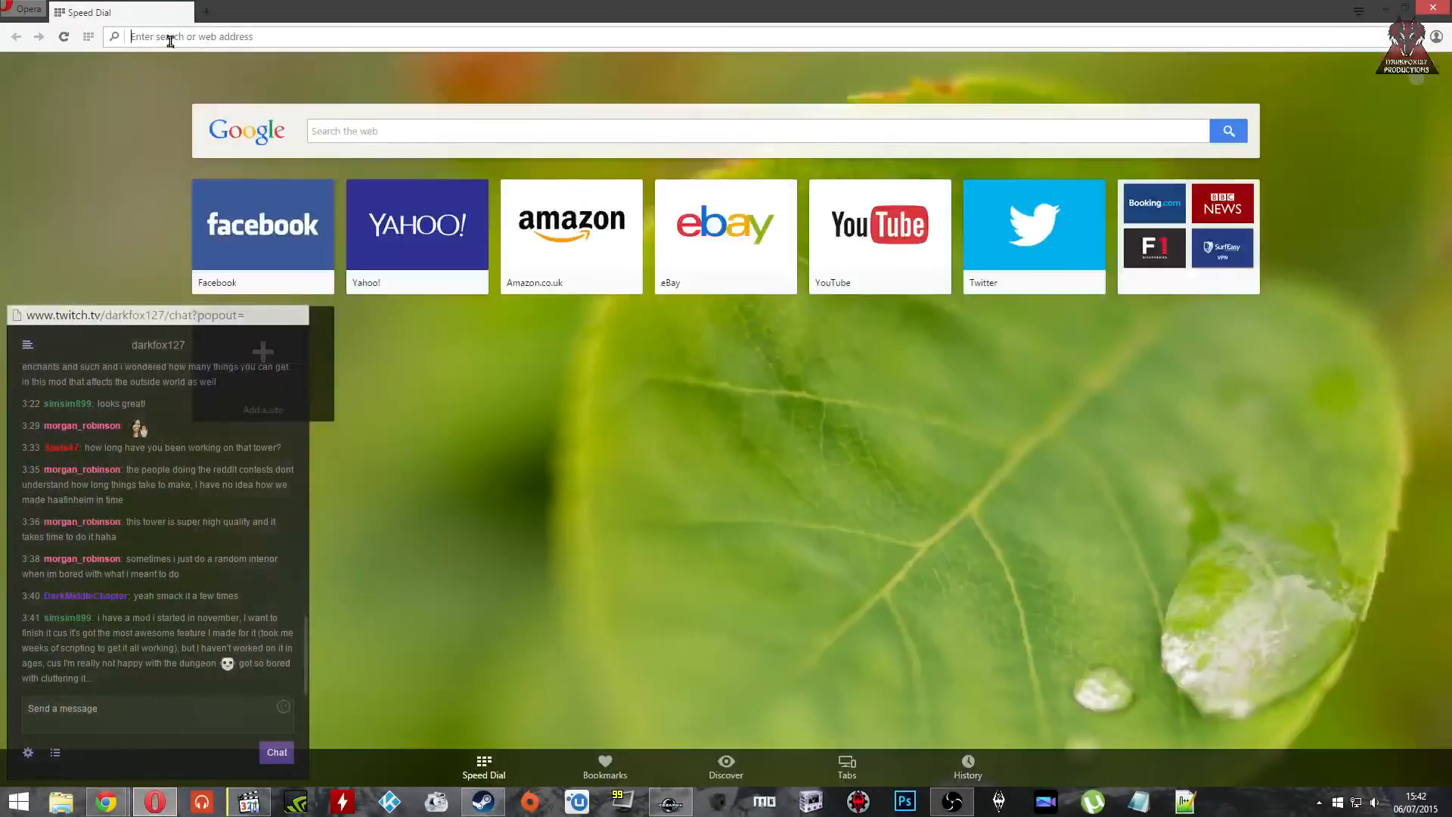
text(google.co.uk)
key(Return)
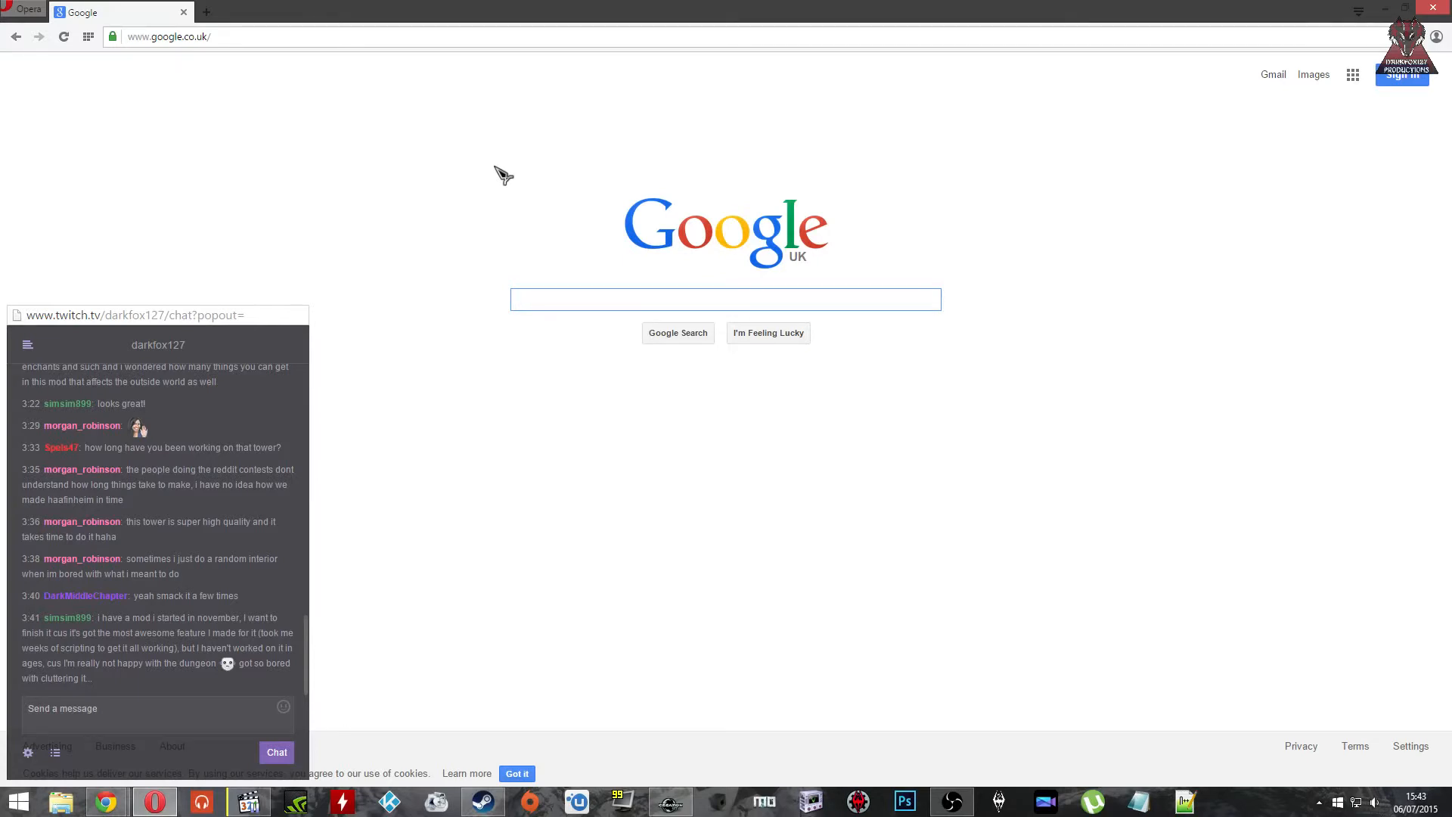
text(merchants of )
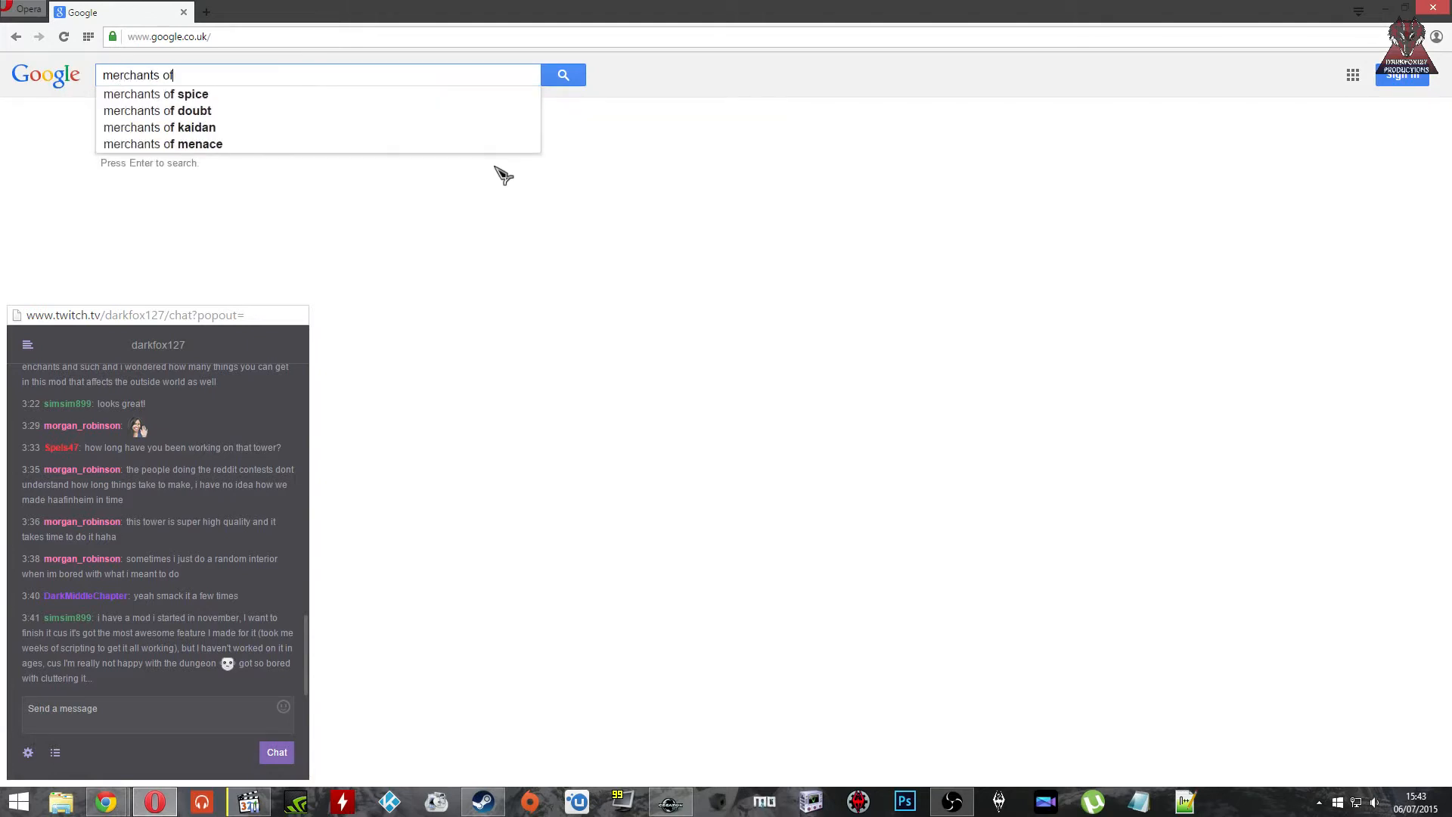
text(skyrim)
key(Return)
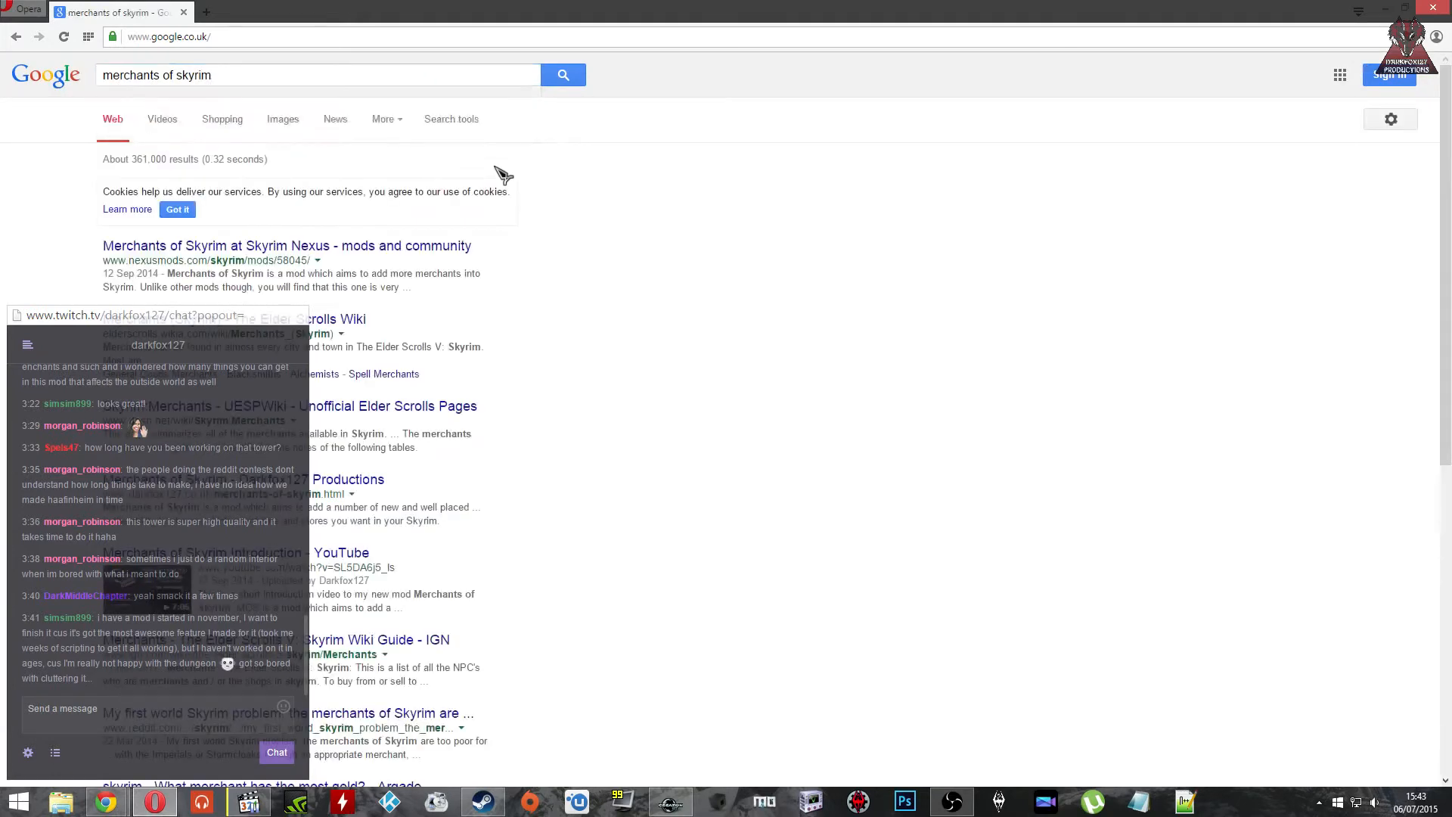
Step: Open the Merchants of Skyrim page on Skyrim Nexus and look through its description
click(437, 248)
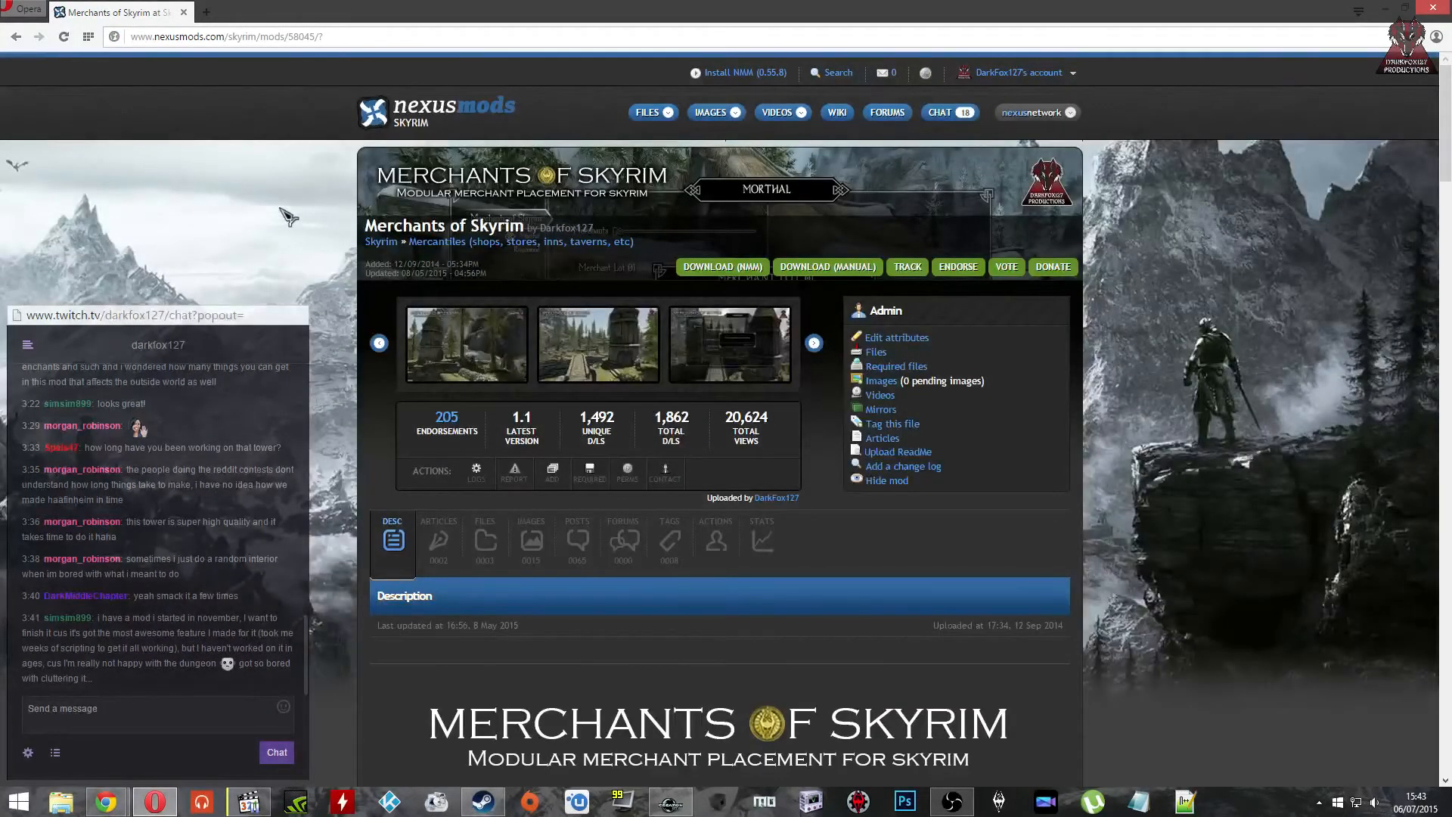
scroll(318, 219, down, 8)
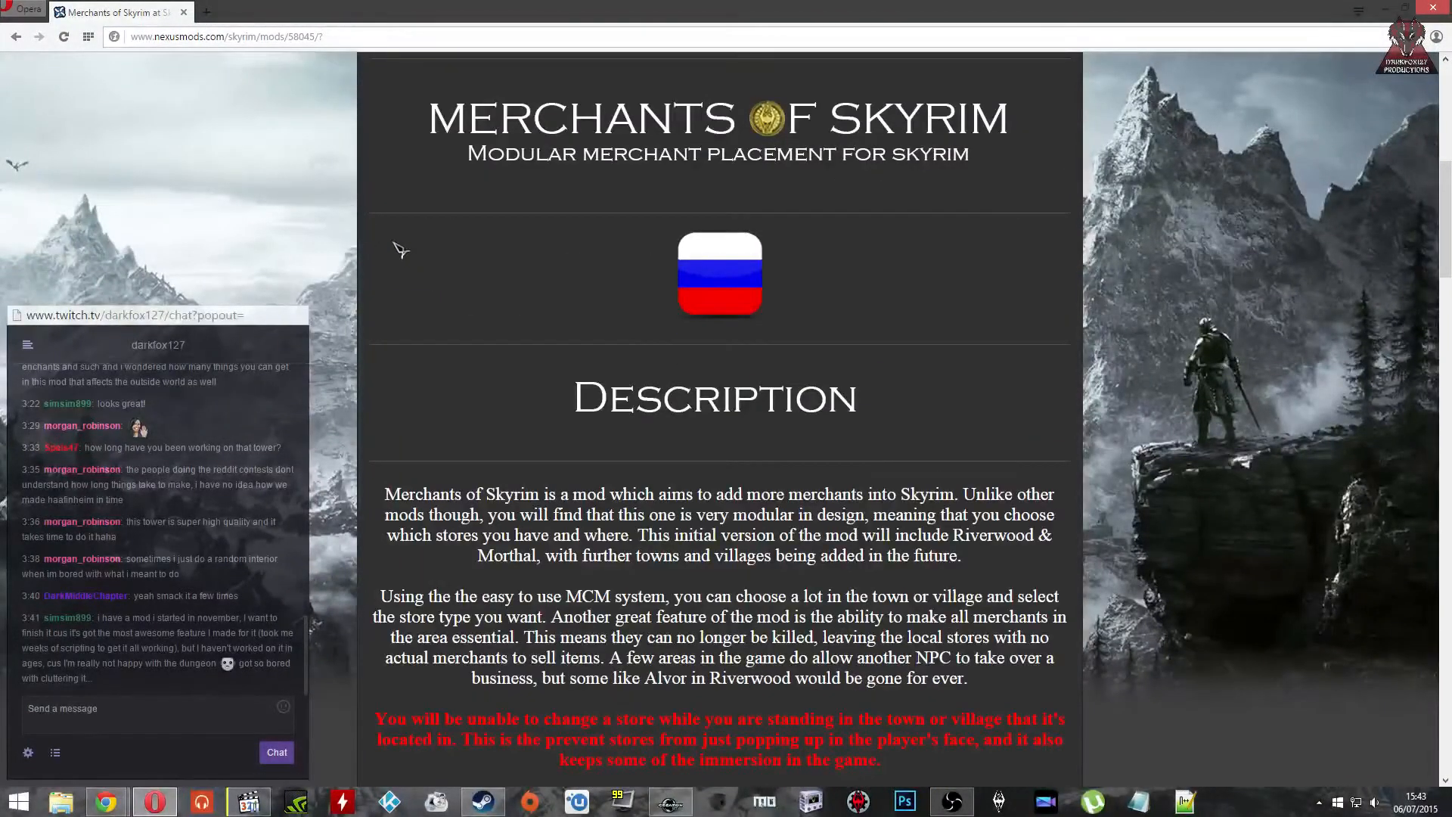
scroll(427, 251, up, 5)
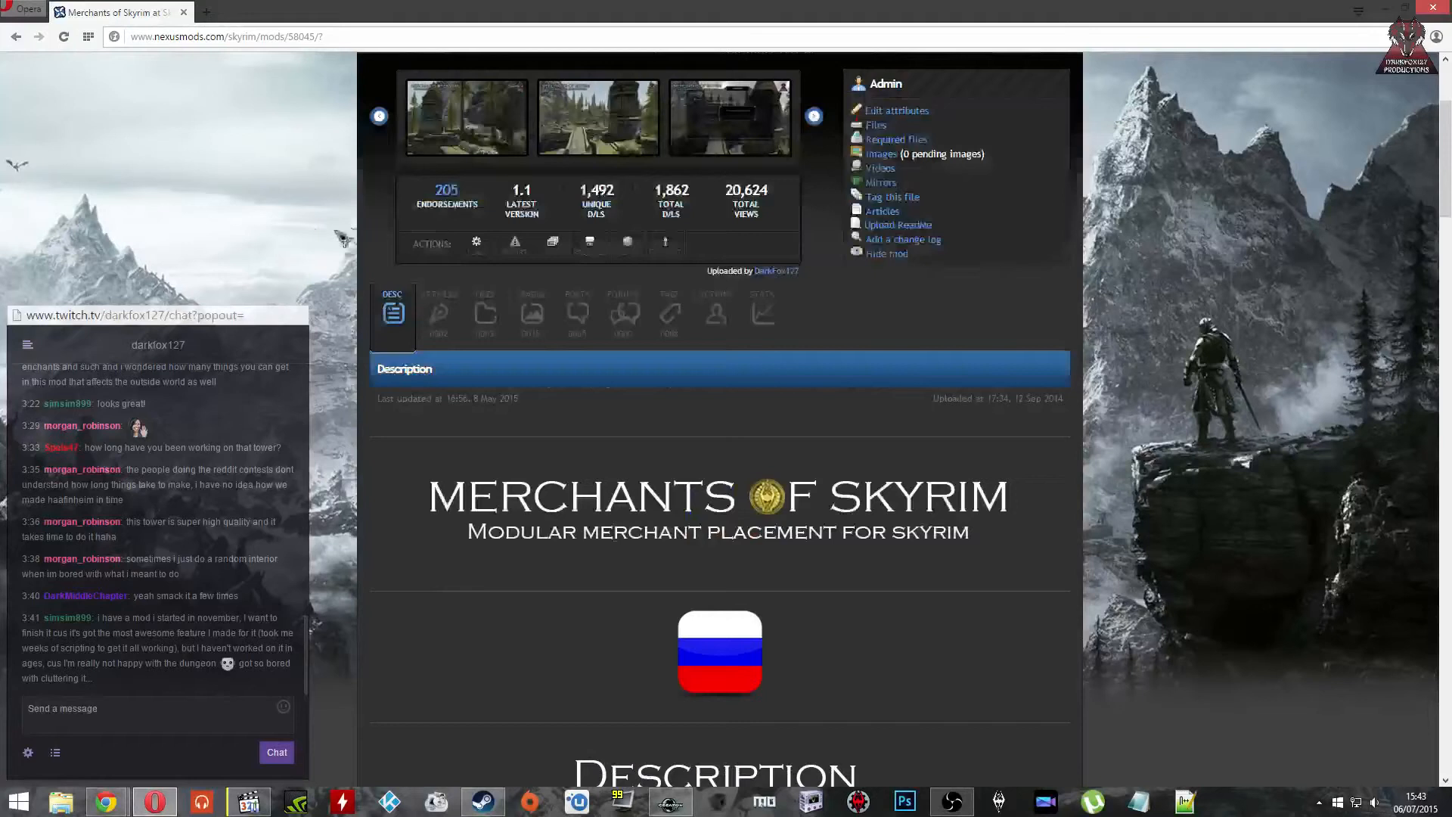
scroll(726, 620, down, 1)
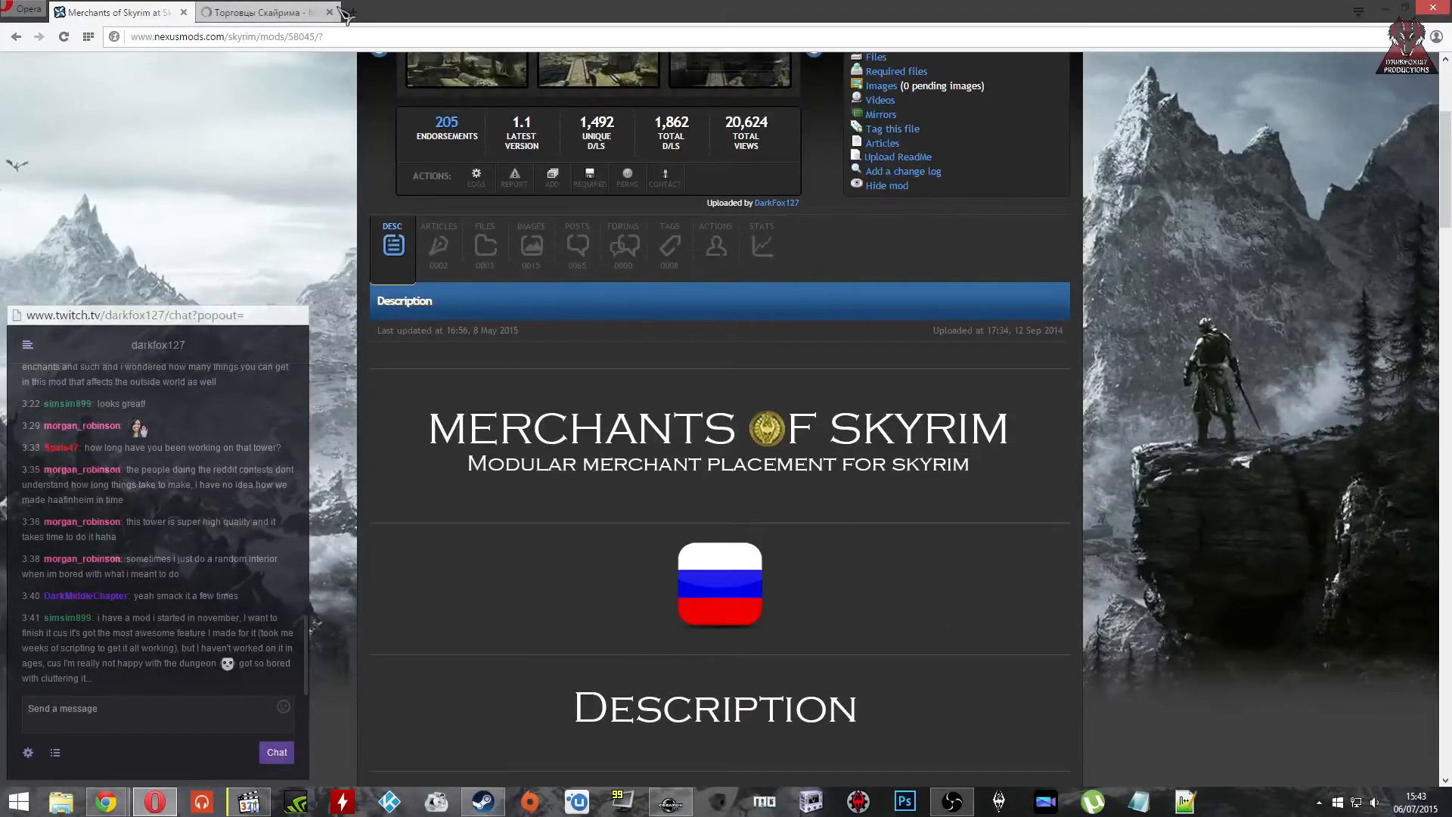
Step: Look over the Merchants of Skyrim page's header, screenshots, statistics and description
scroll(397, 242, up, 3)
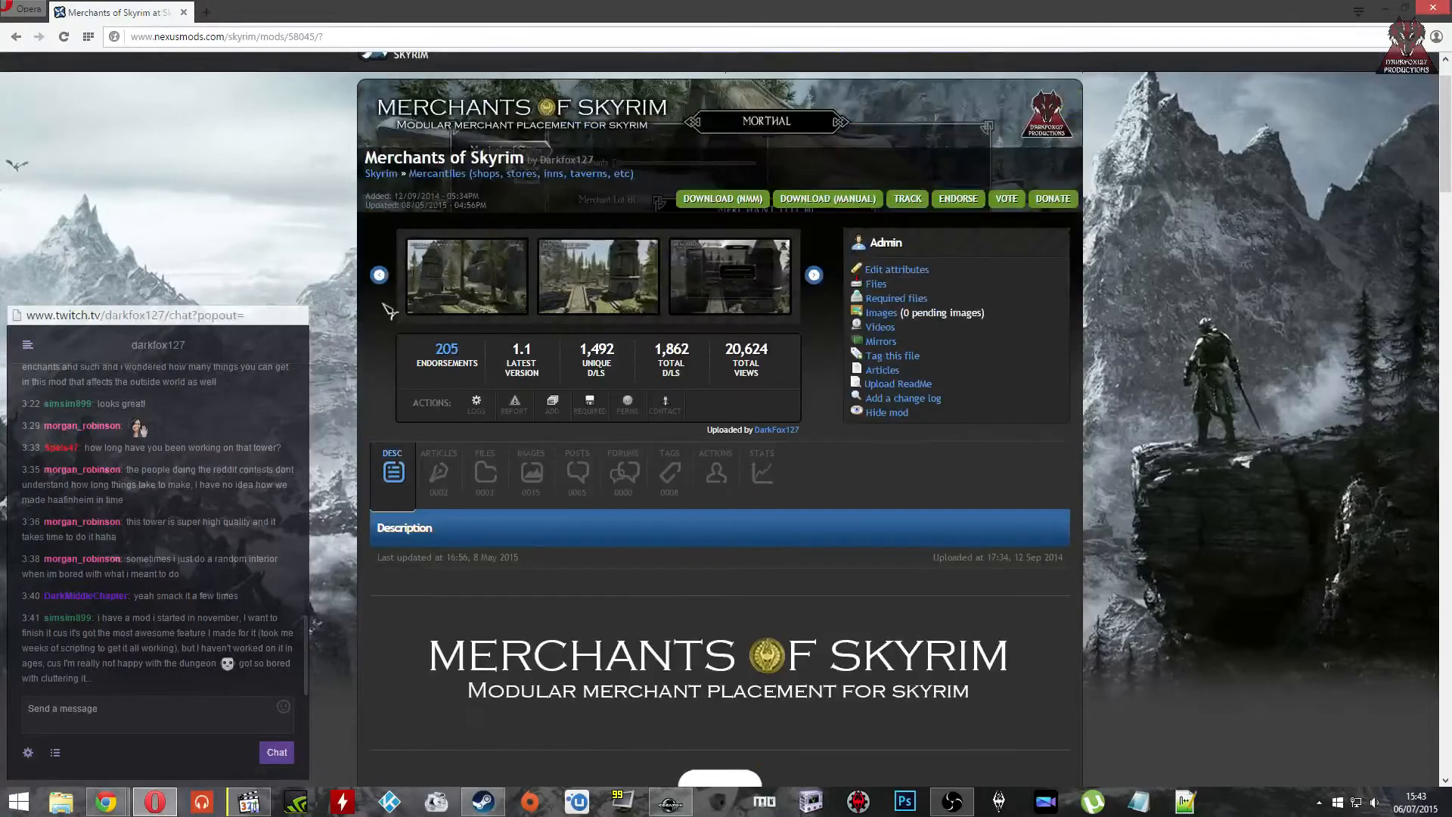
scroll(414, 371, down, 3)
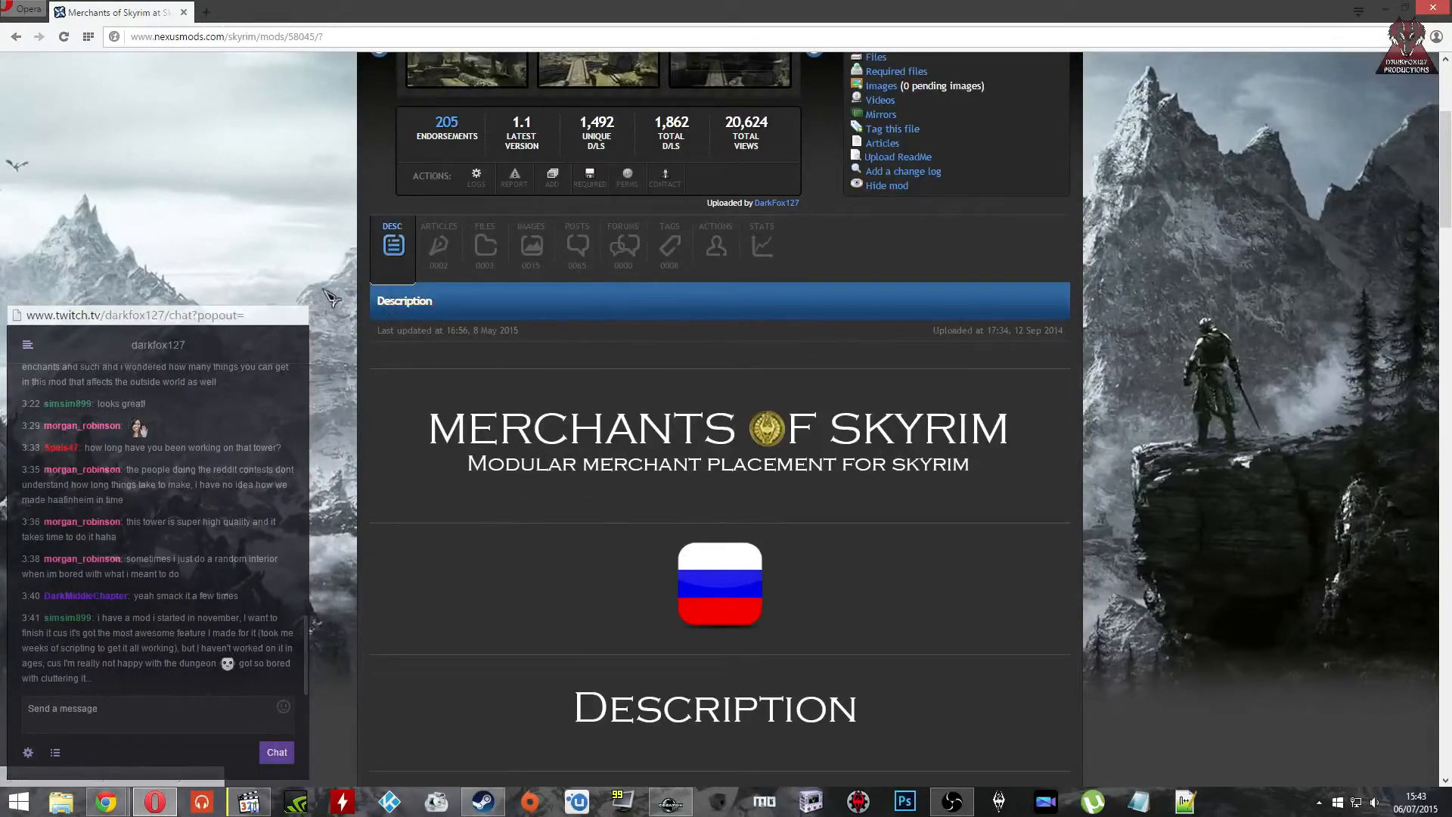
scroll(745, 579, up, 4)
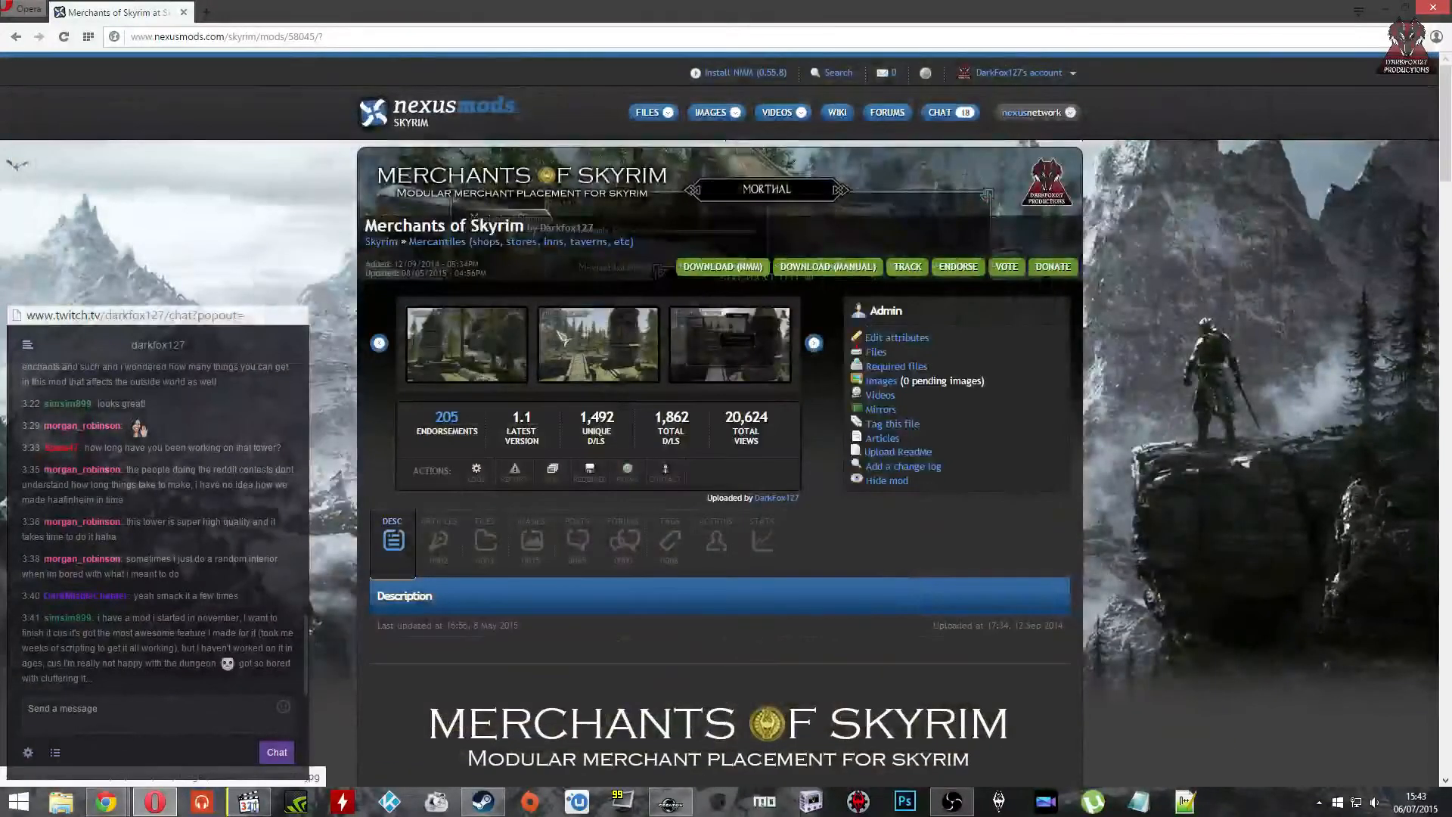
scroll(563, 338, down, 8)
scroll(567, 324, up, 7)
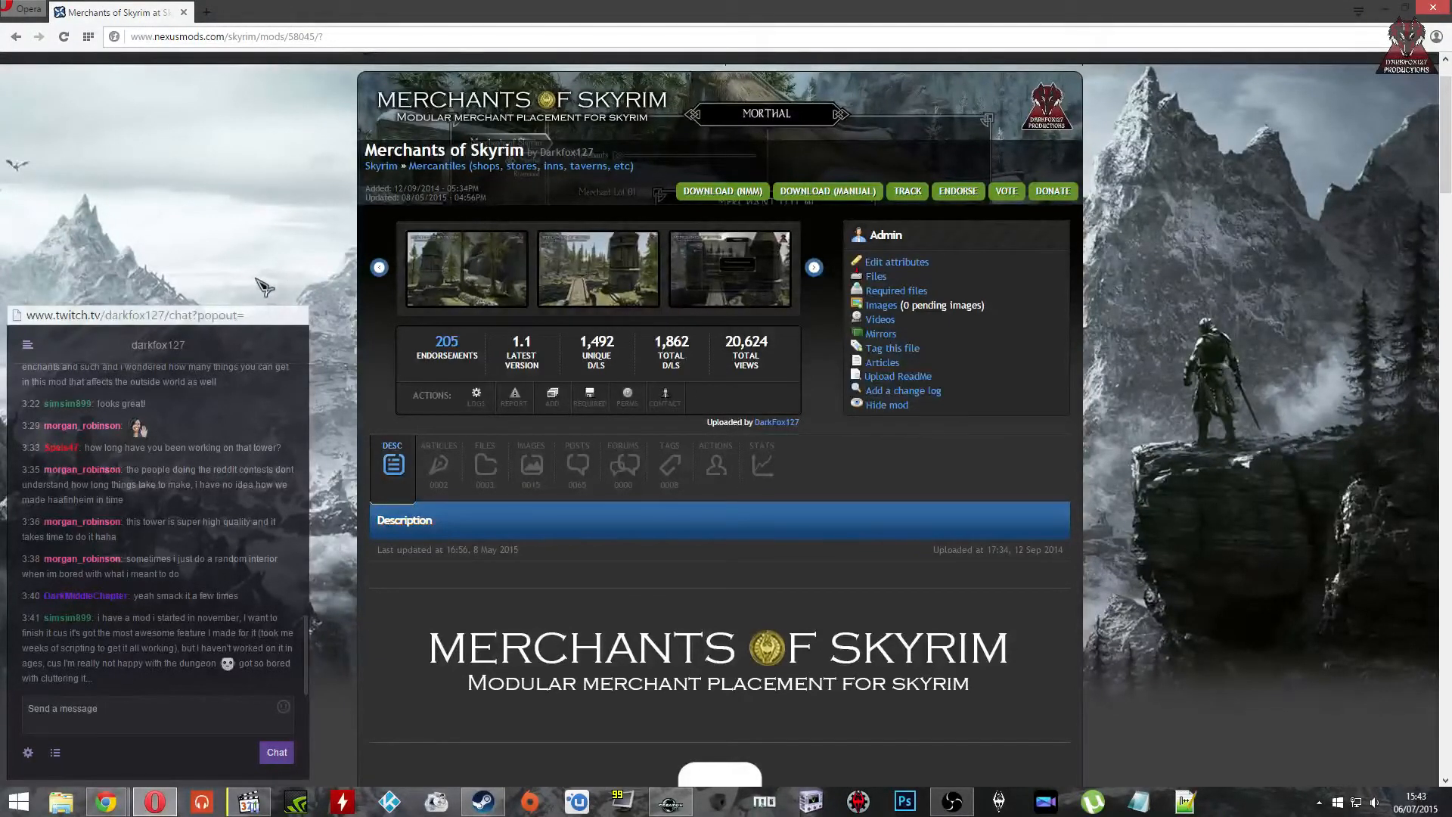
Step: View the Riverwood settings menu and Riverwood Silo exterior screenshots in the mod page's image gallery
click(678, 268)
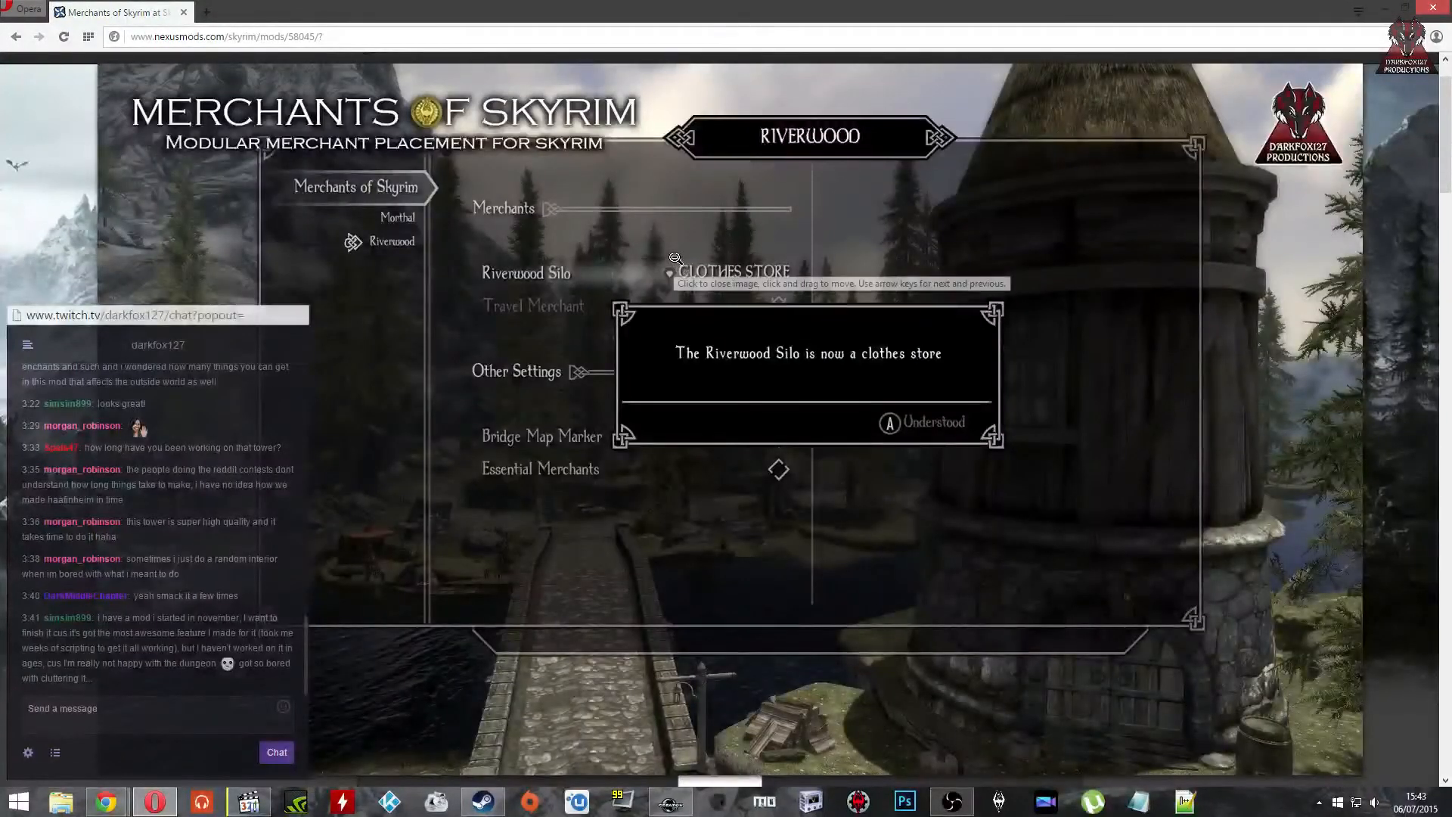
click(671, 252)
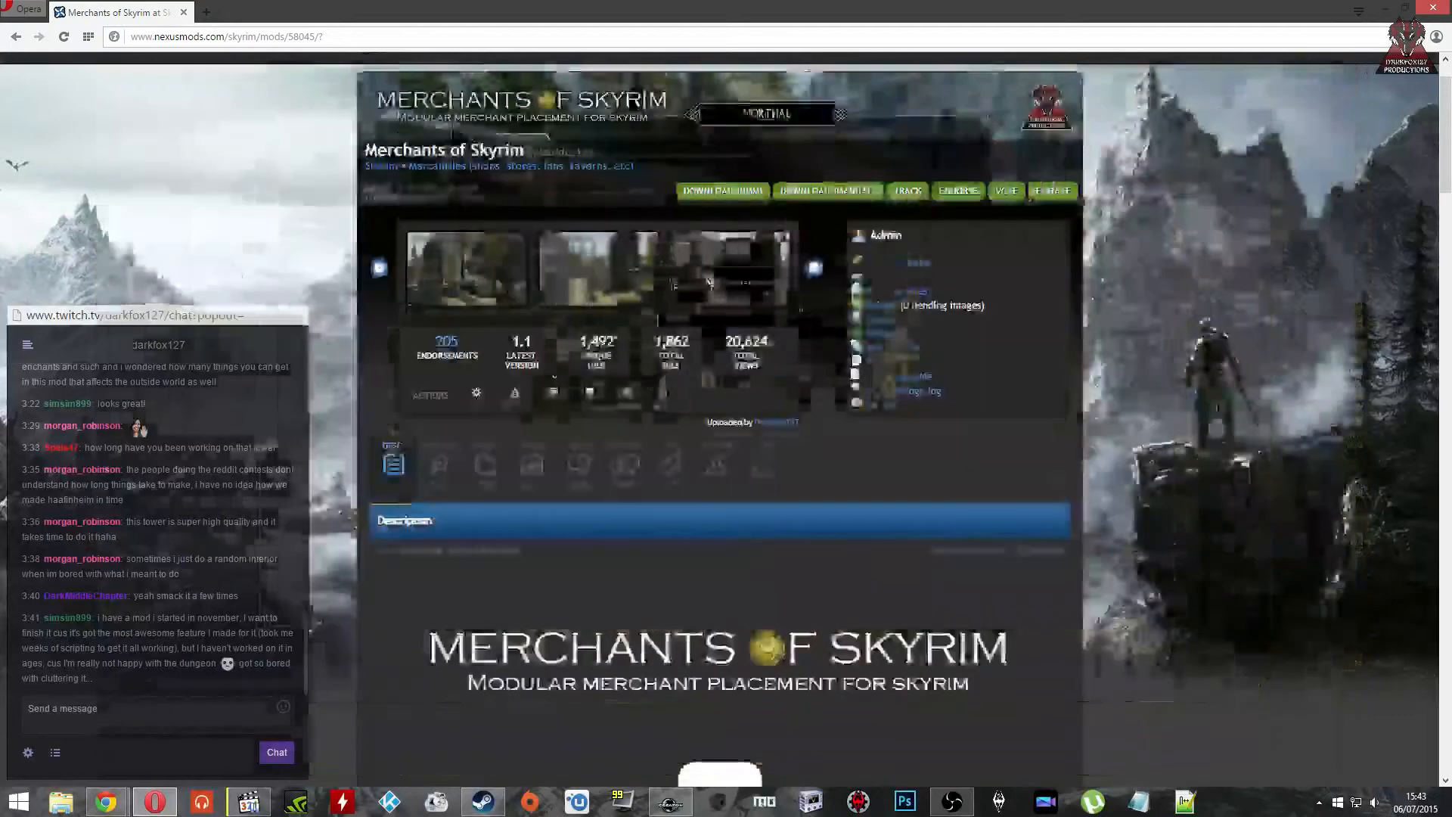
click(546, 284)
click(537, 287)
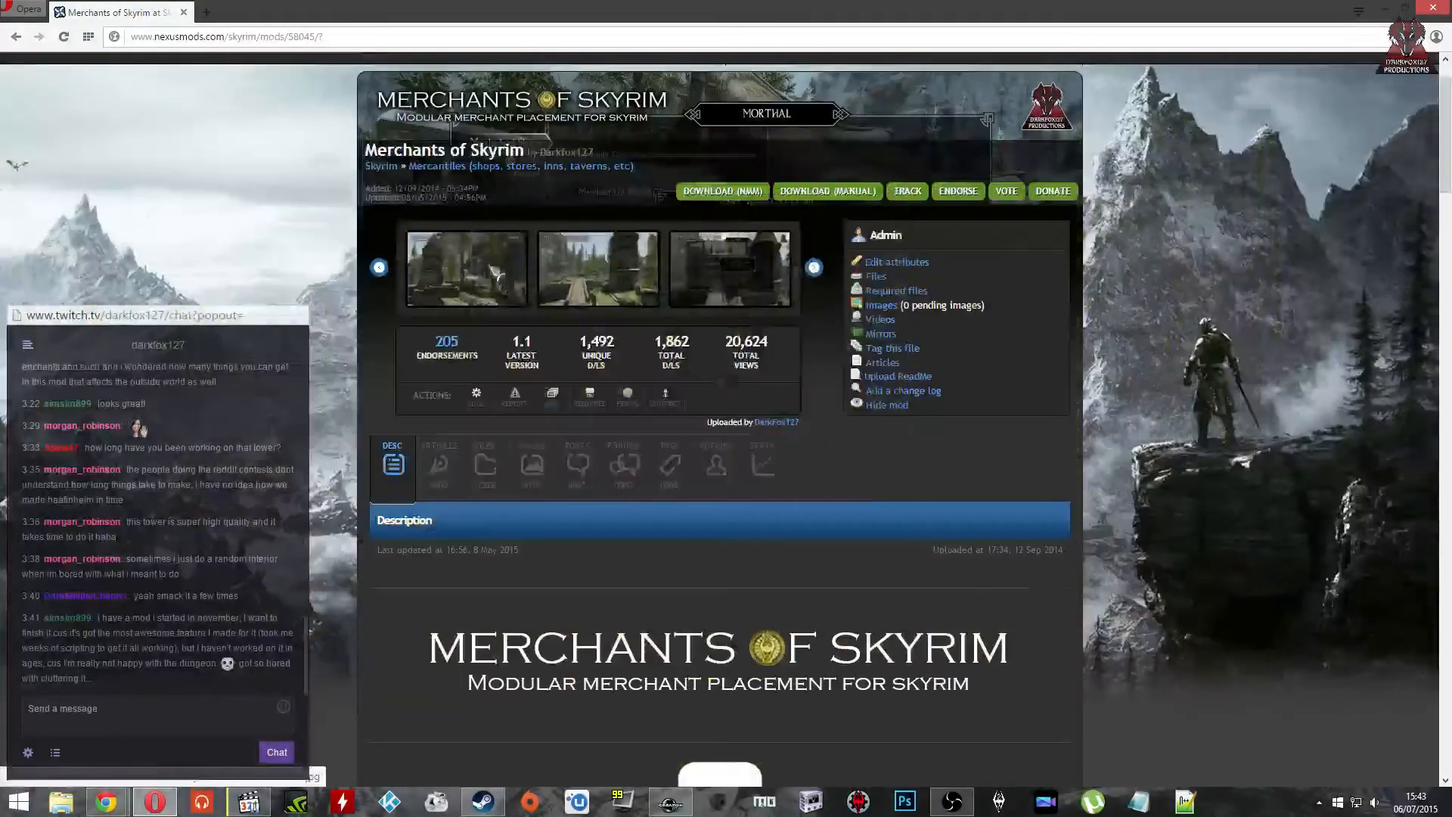
click(541, 286)
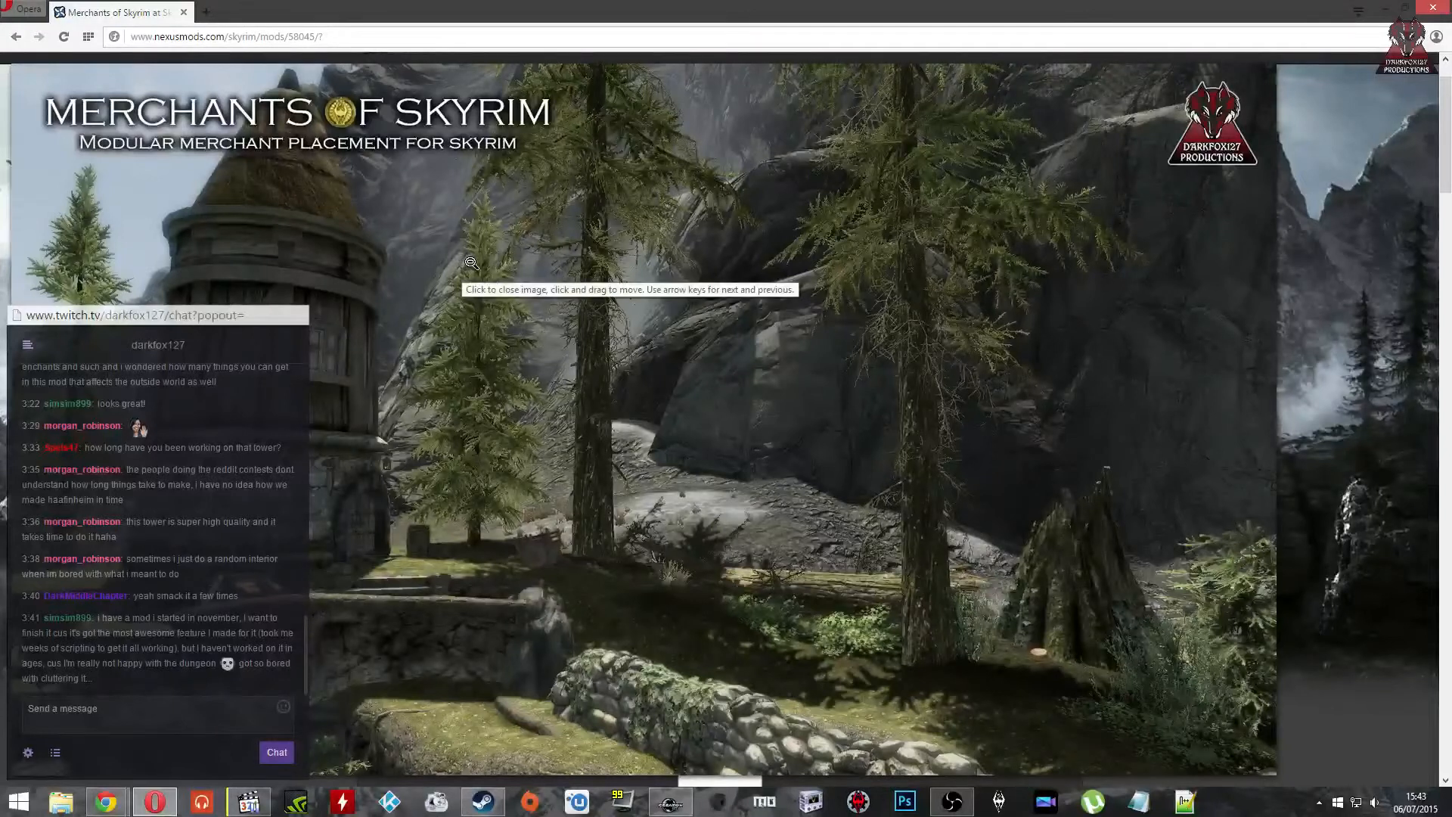
click(470, 262)
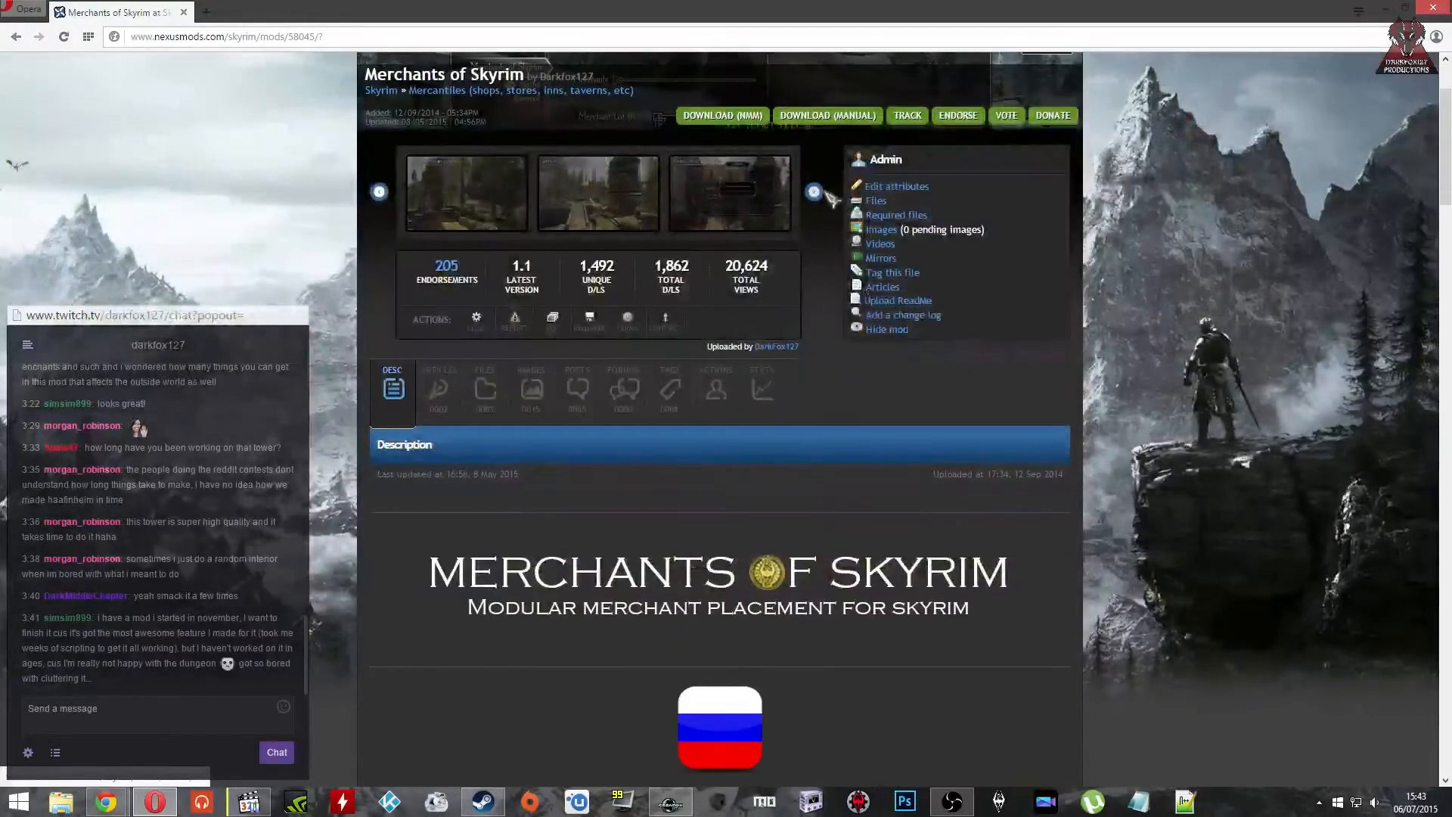
Step: Advance the gallery and view the alchemist, book store and clothes store interior screenshots at full size
click(821, 192)
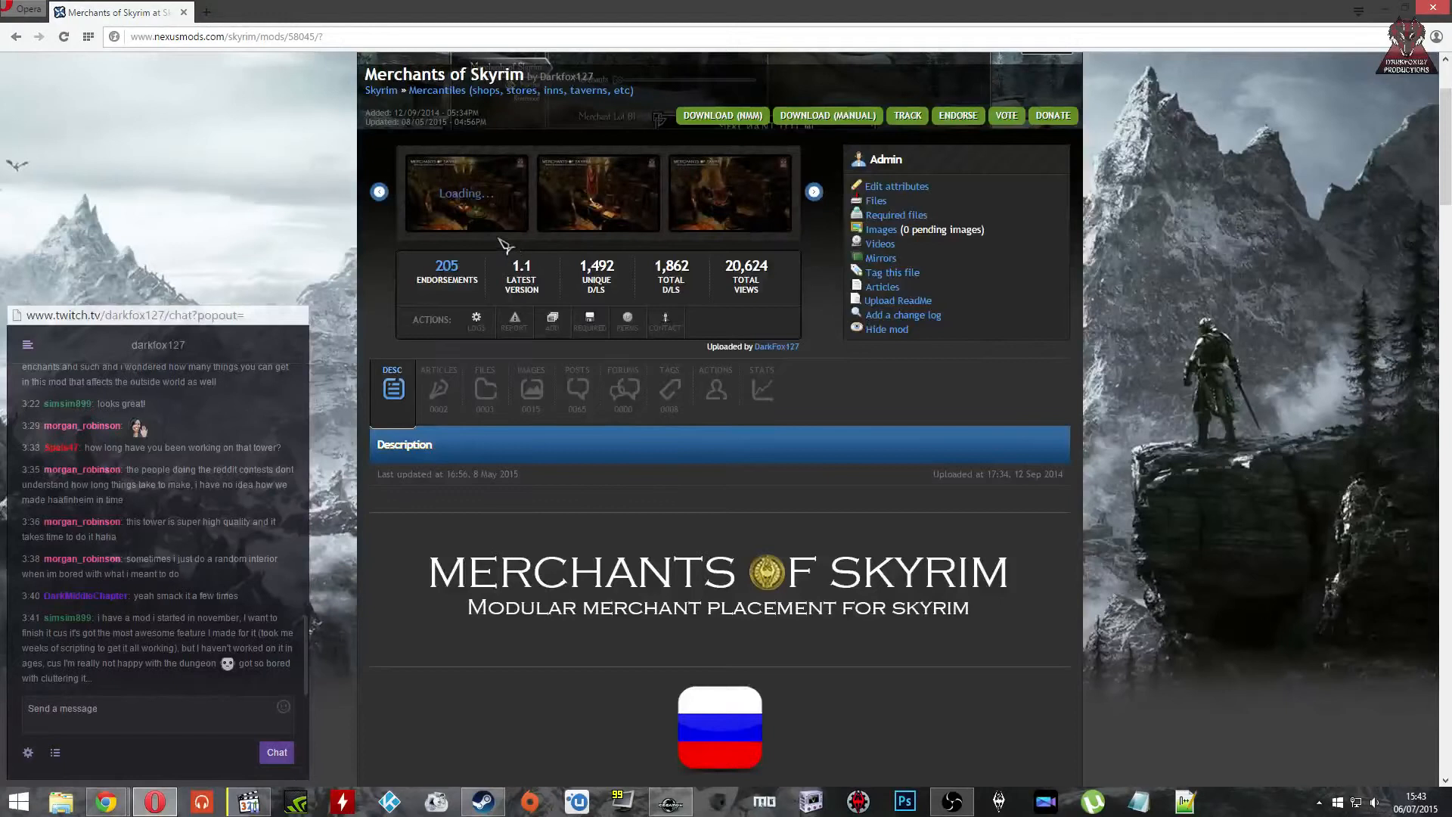
click(521, 209)
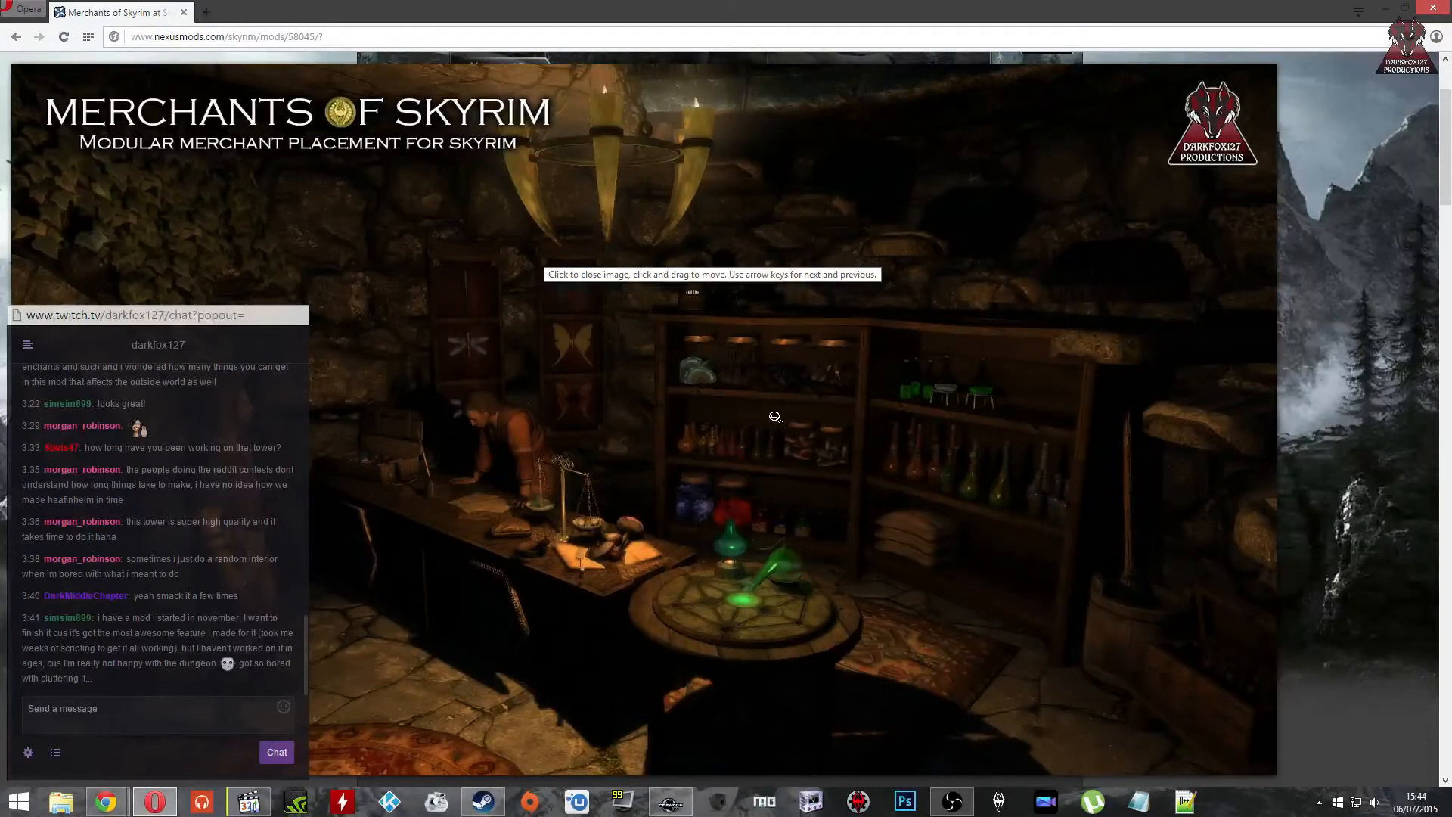
click(701, 419)
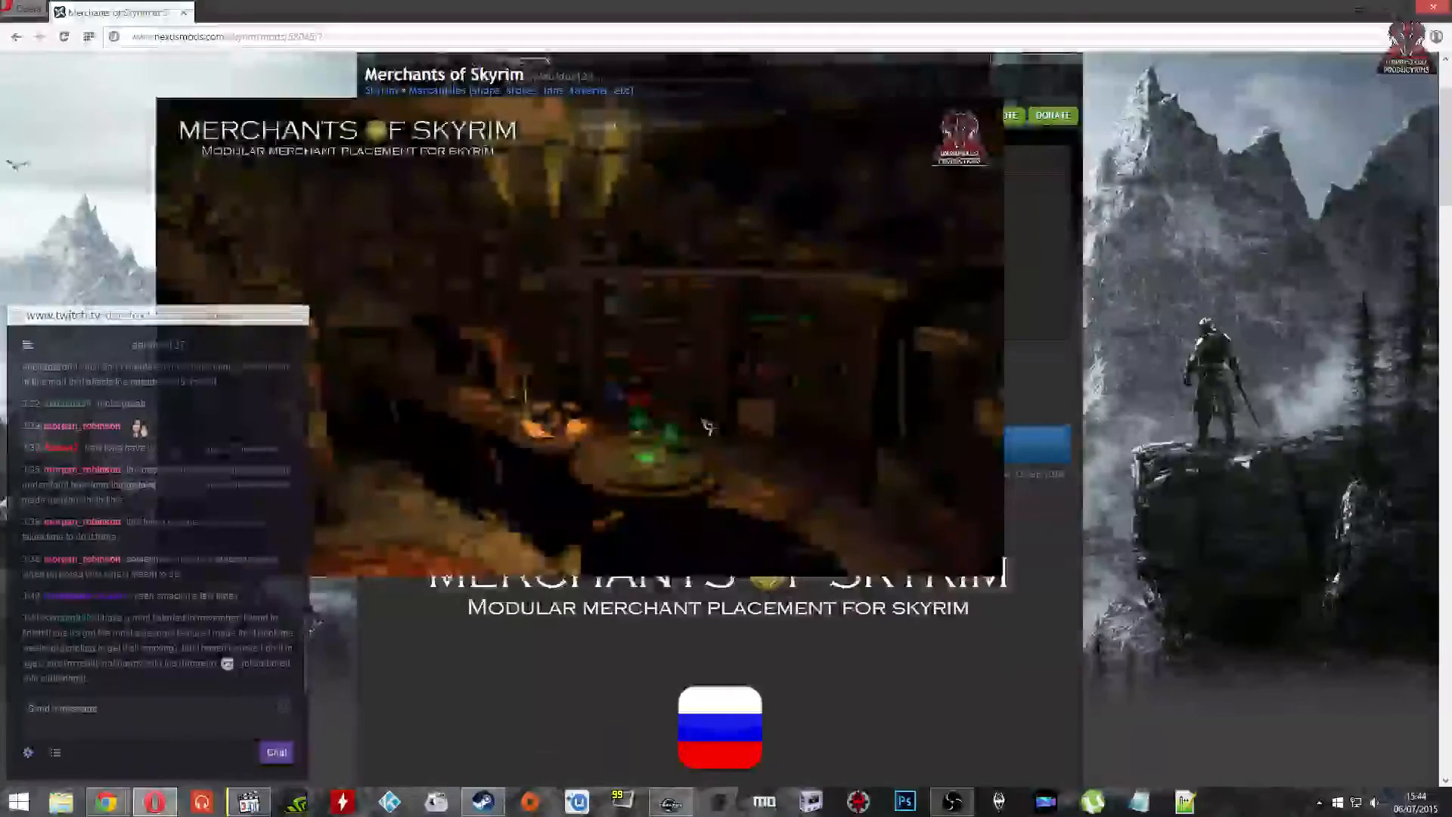
click(669, 256)
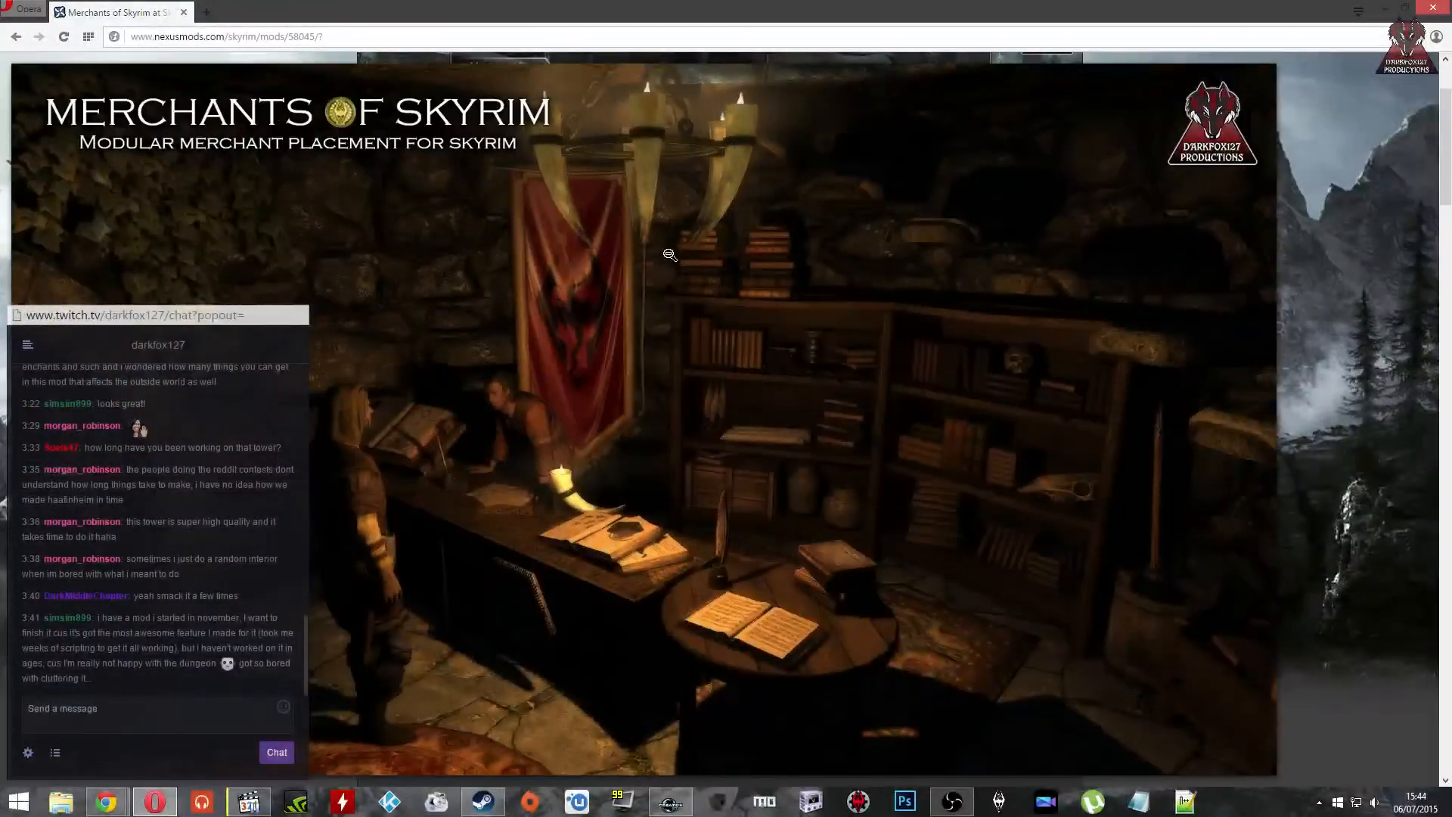
click(636, 425)
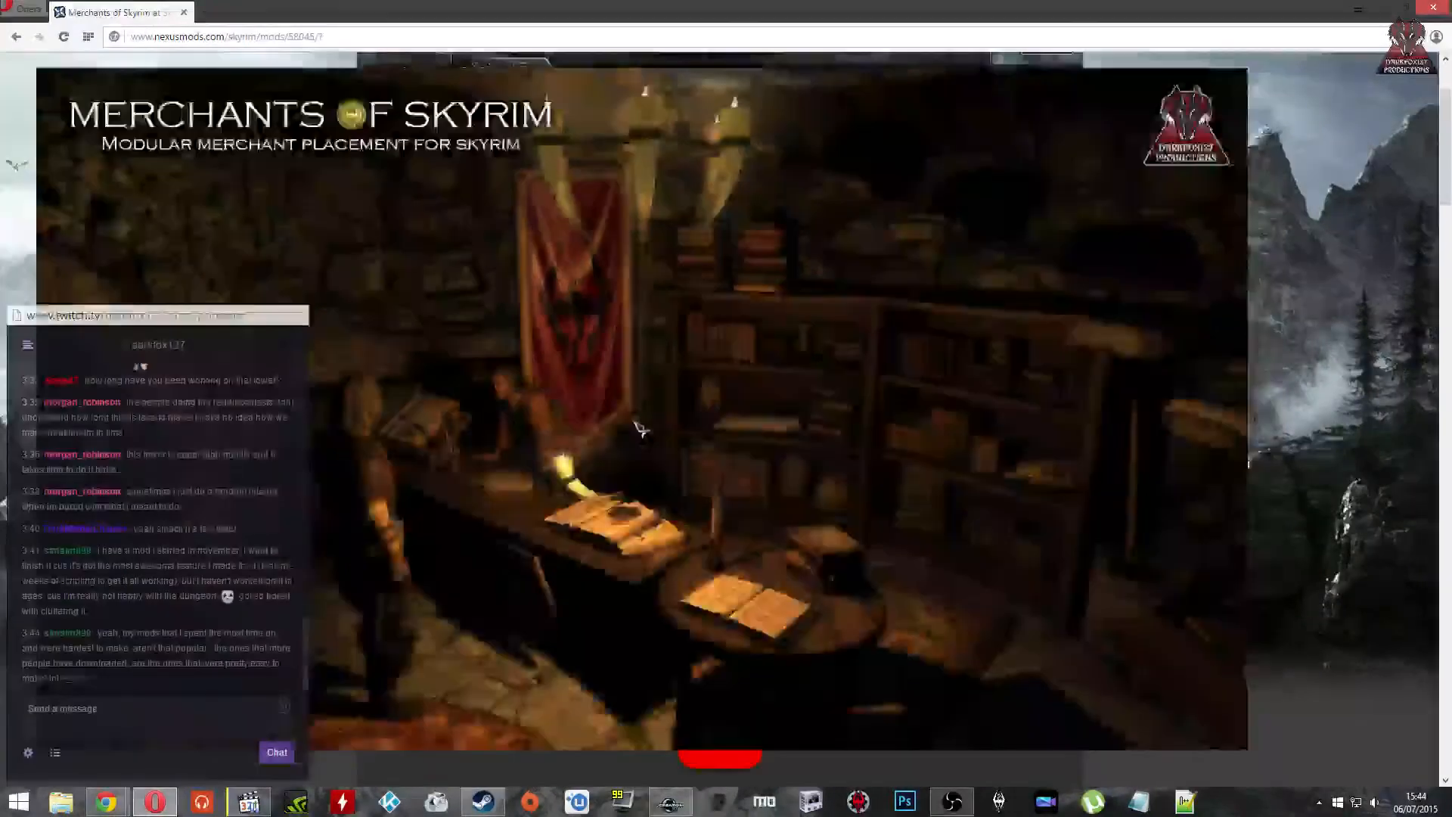
click(717, 266)
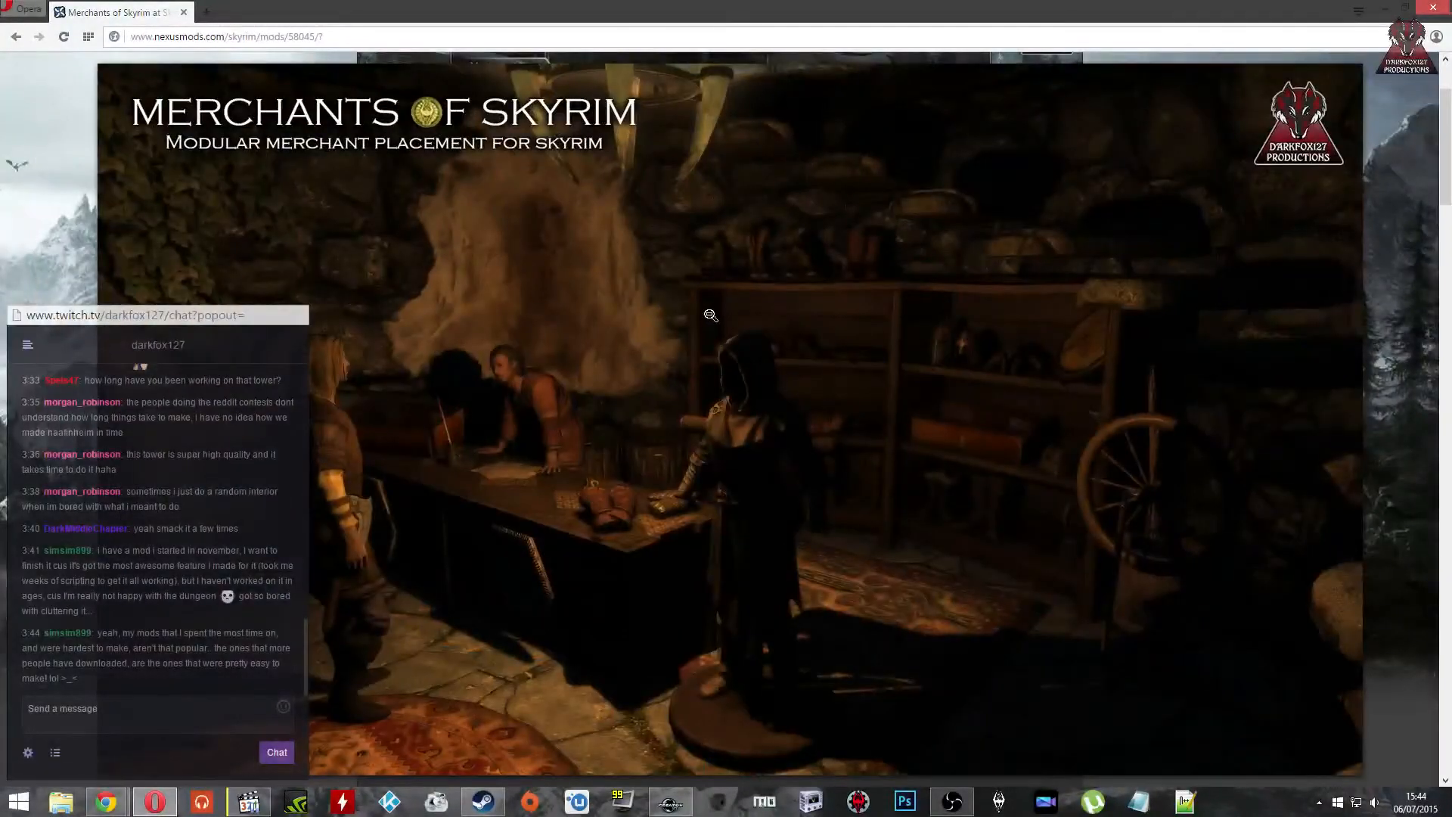
click(686, 318)
Step: Go to the next gallery set and view the riverside boat, merchant stall and stall interior screenshots
click(814, 191)
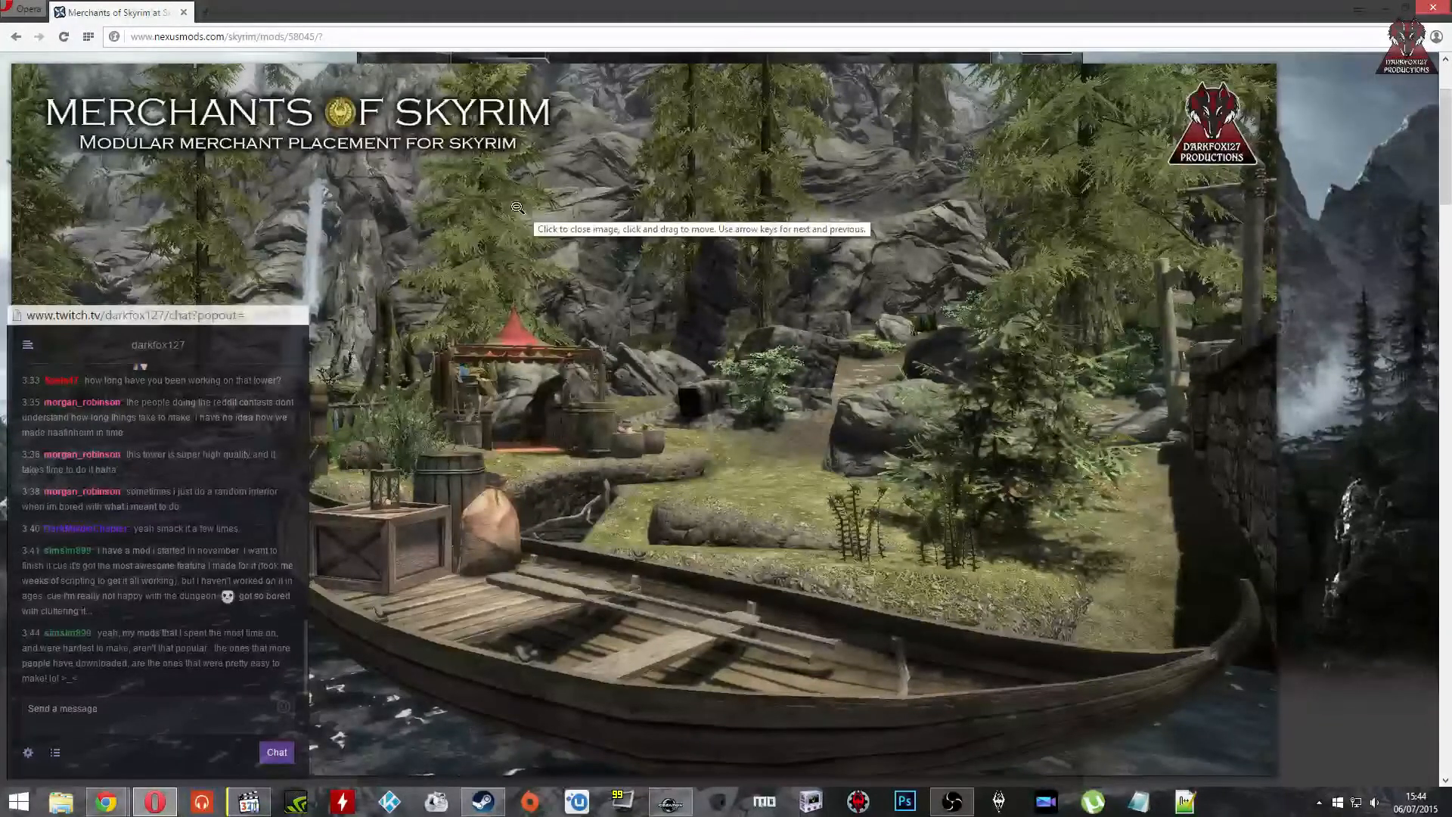
click(516, 208)
click(602, 233)
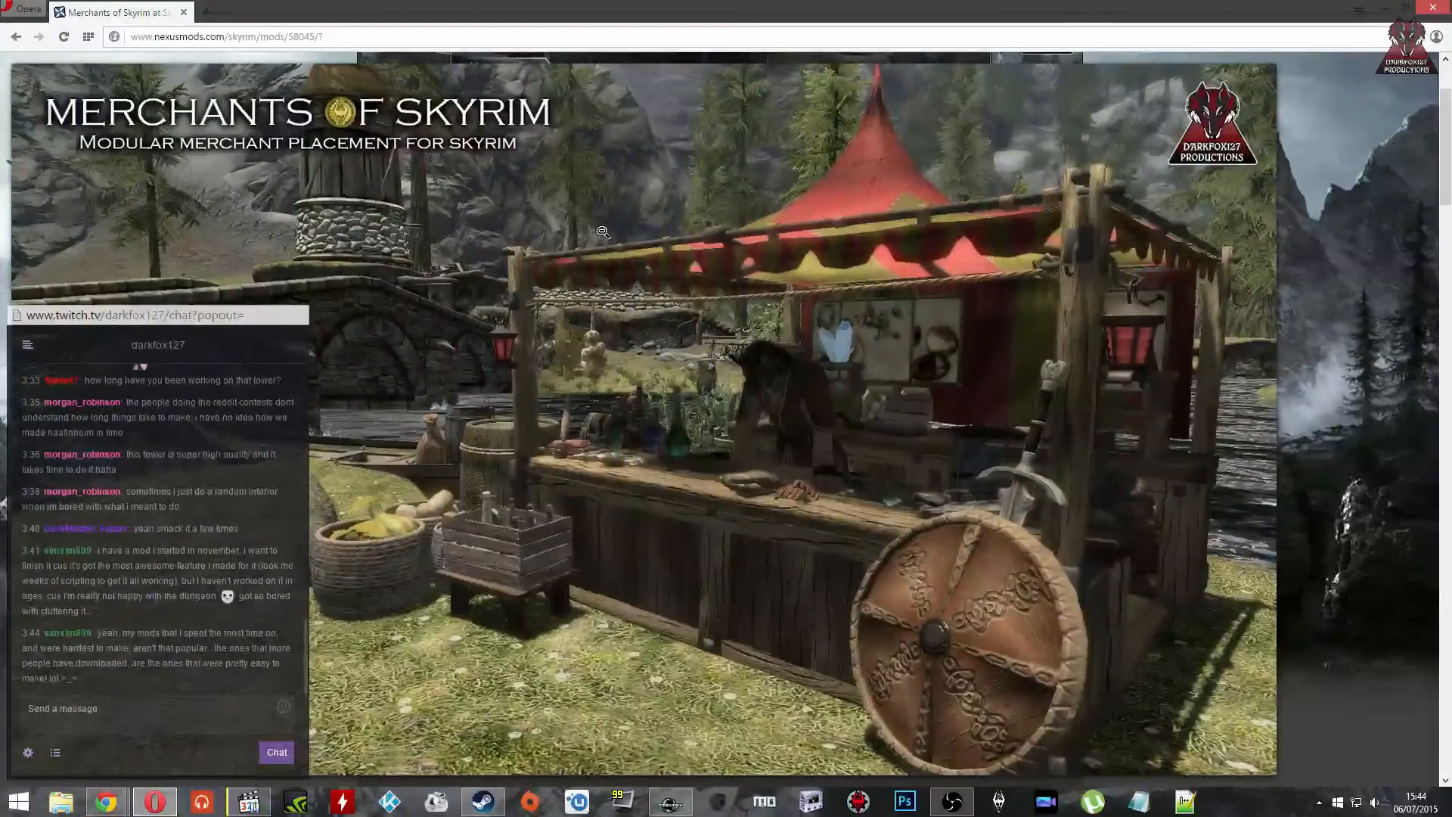
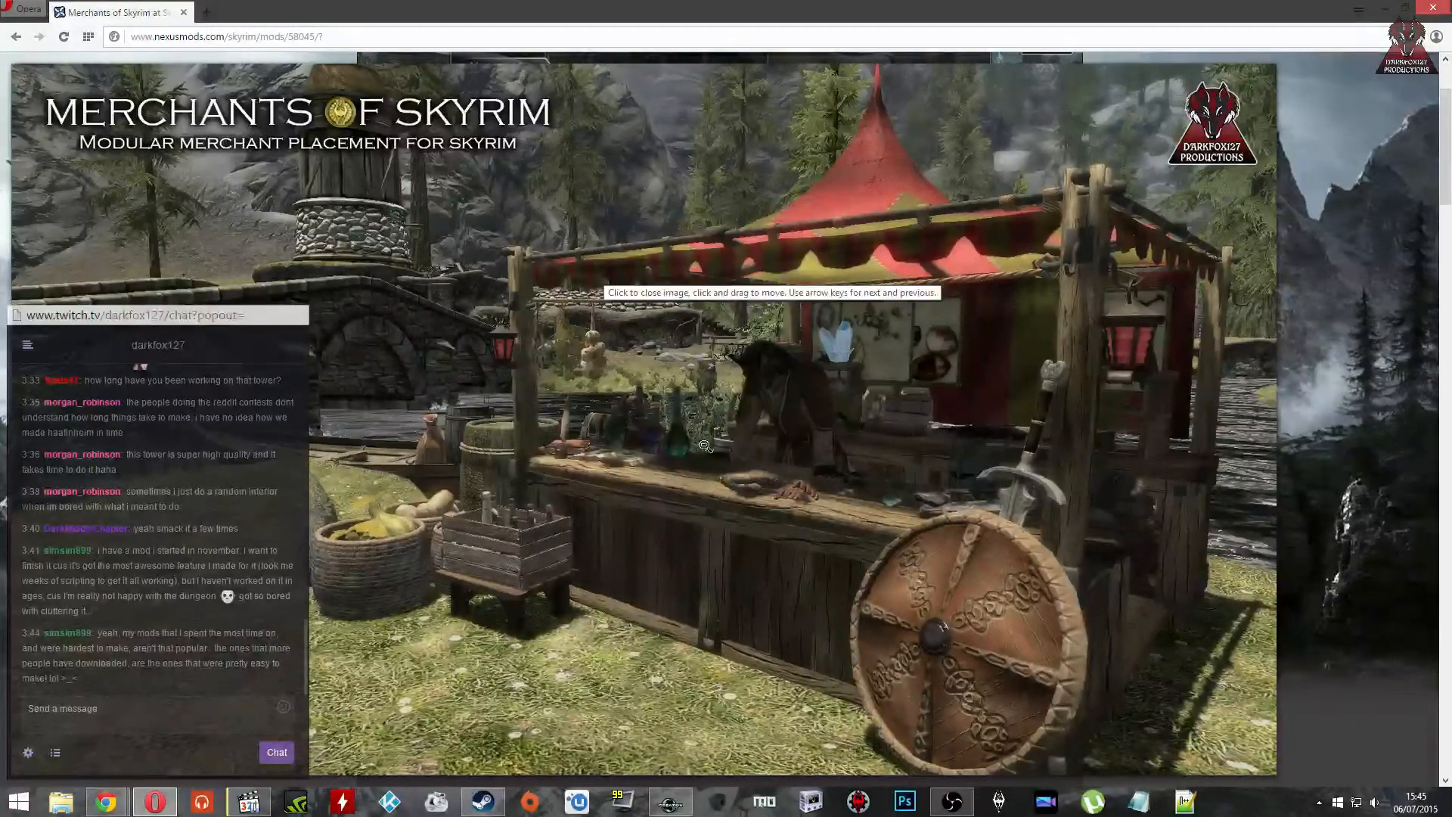
click(903, 369)
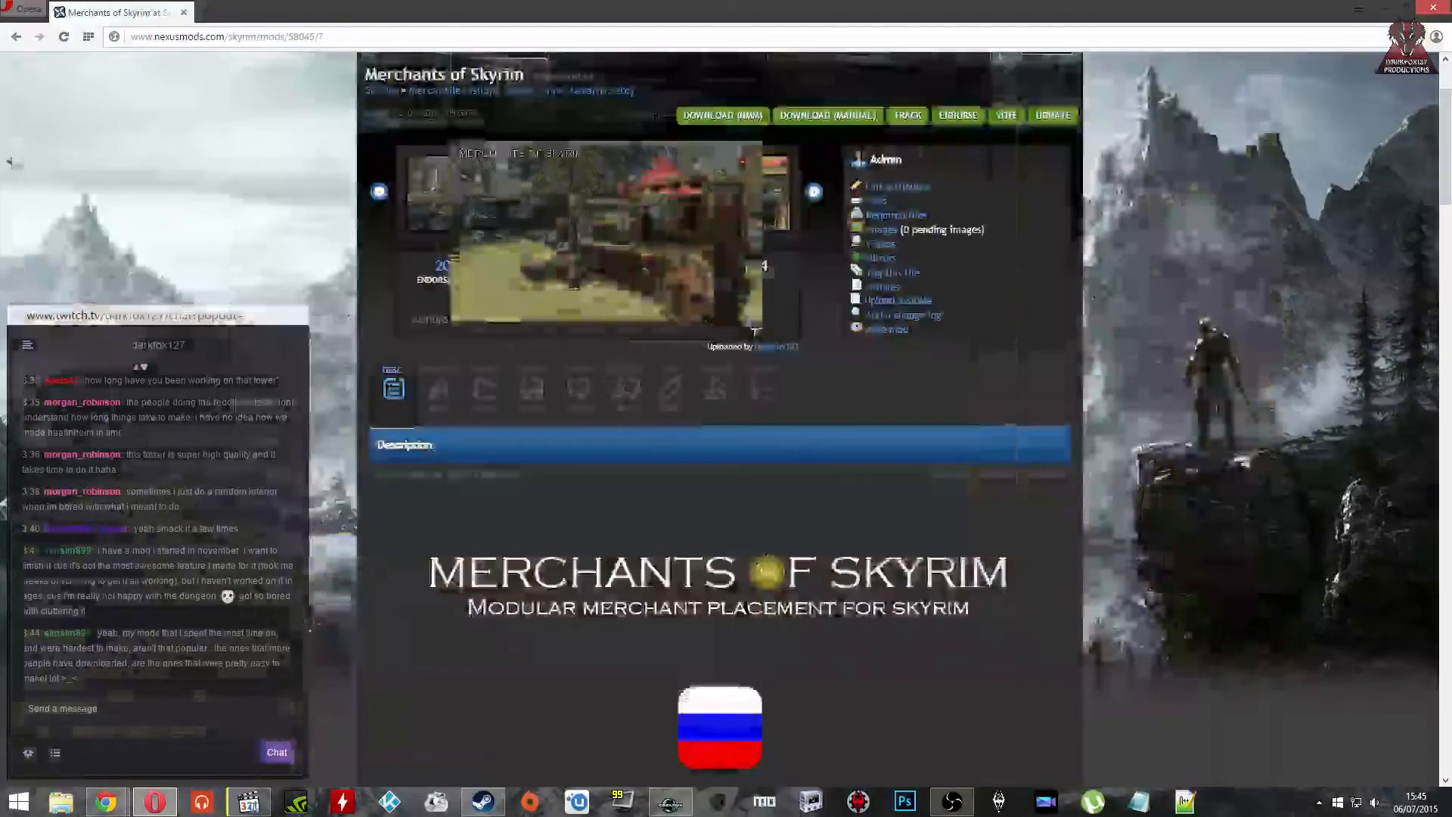
click(740, 215)
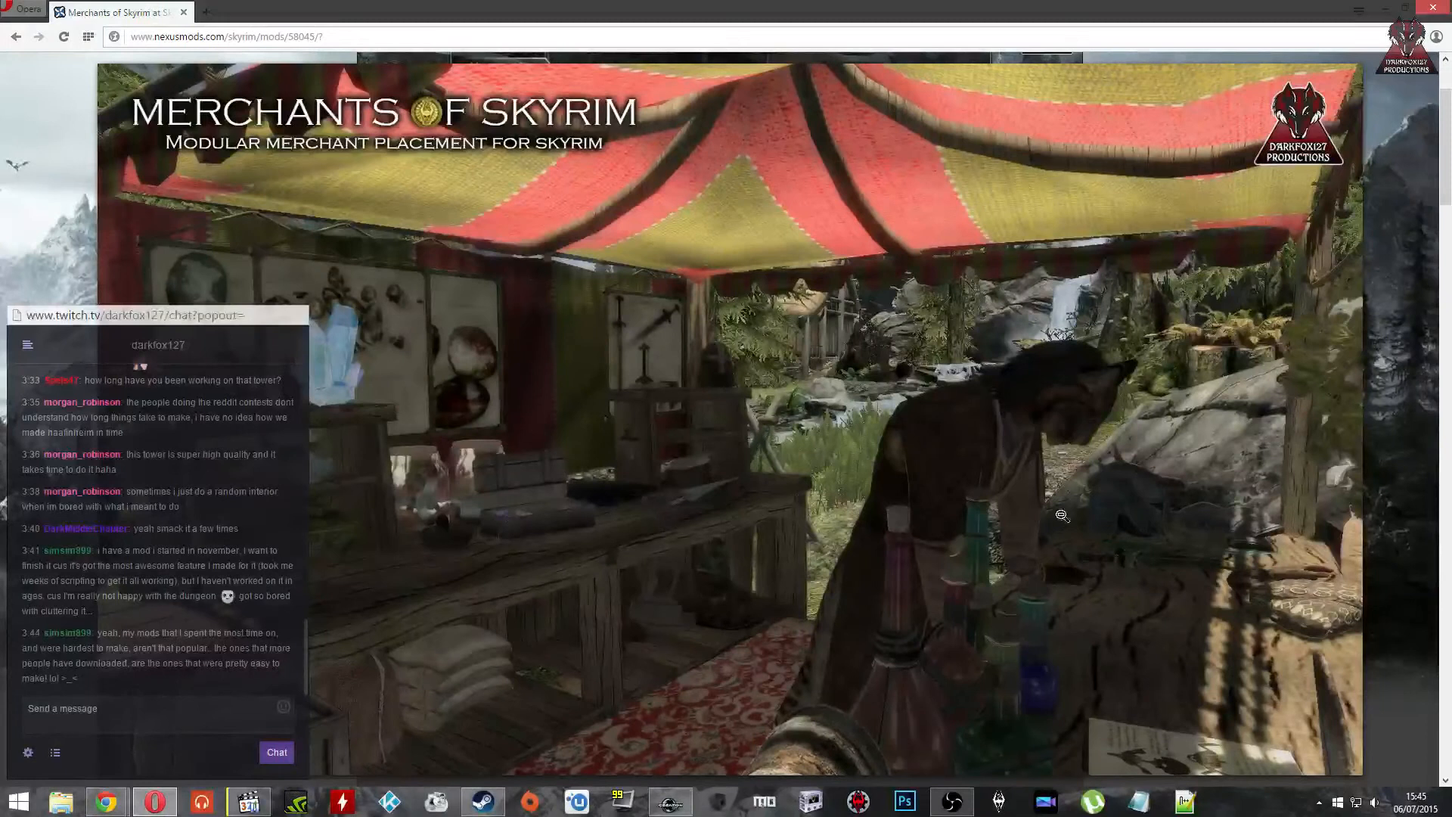
click(952, 448)
Step: Advance to the Morthal images and view the Merchant Lot 01 menu and the snowy building's exterior
click(814, 191)
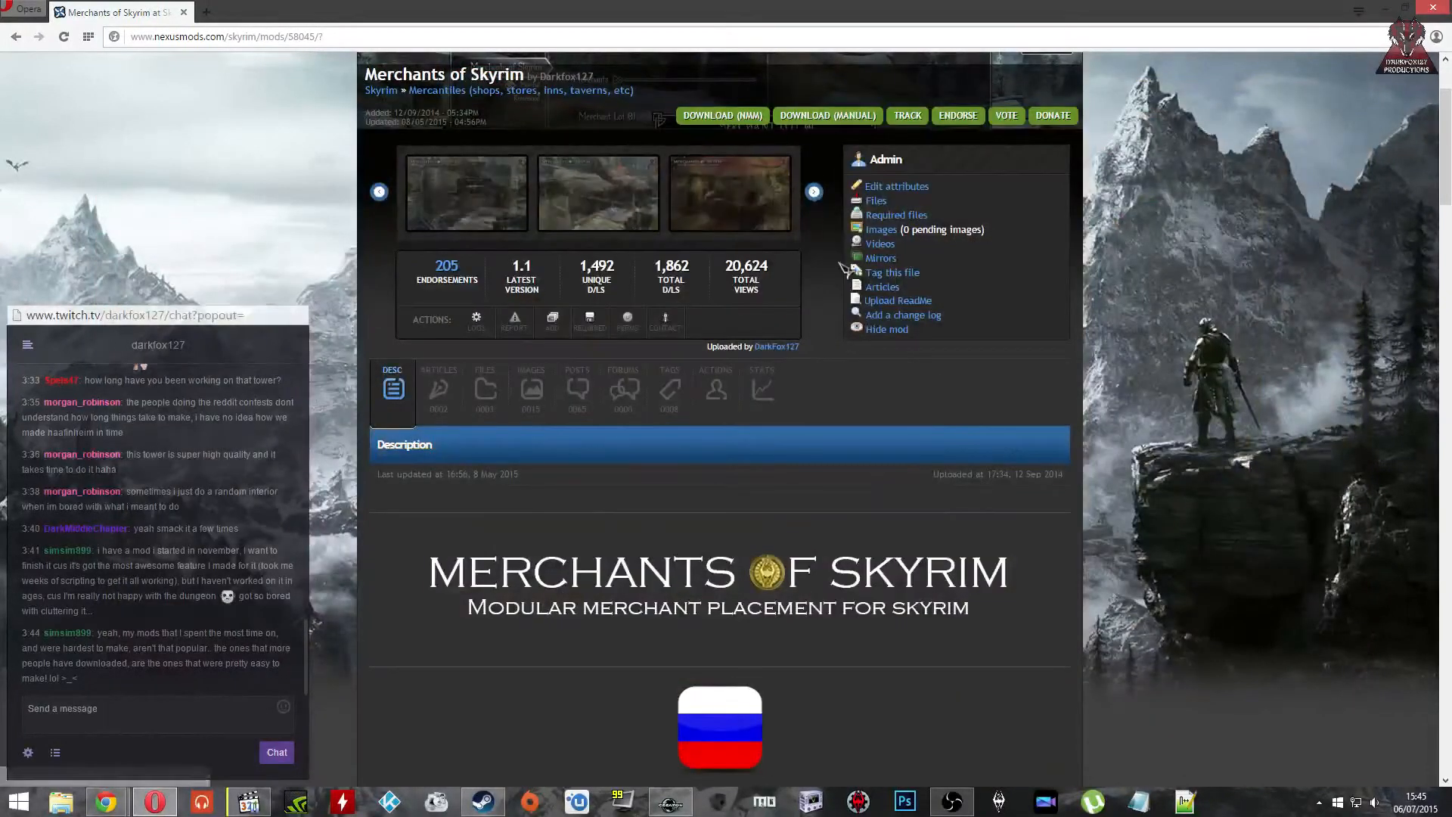
click(499, 193)
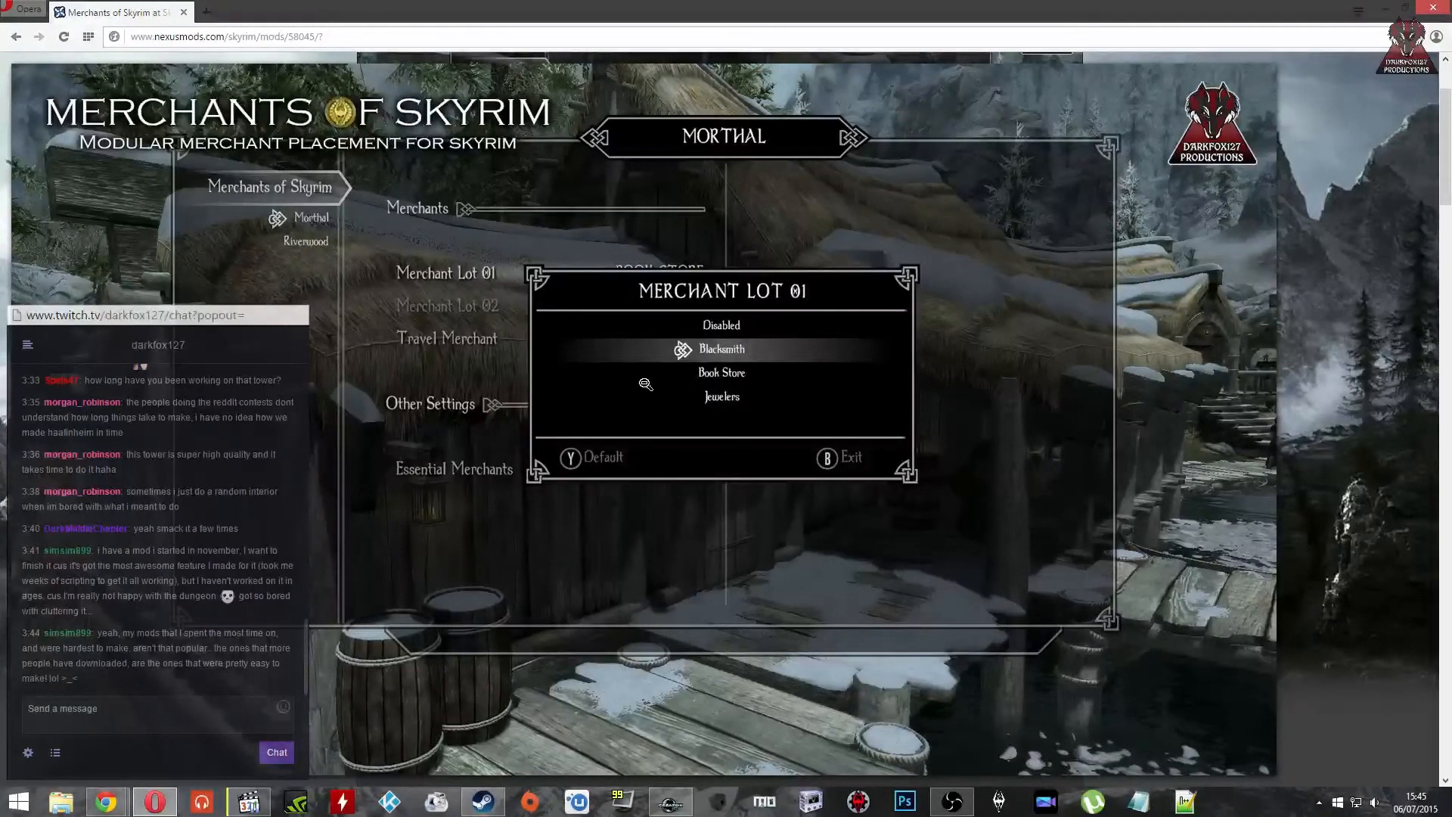
click(645, 384)
click(634, 232)
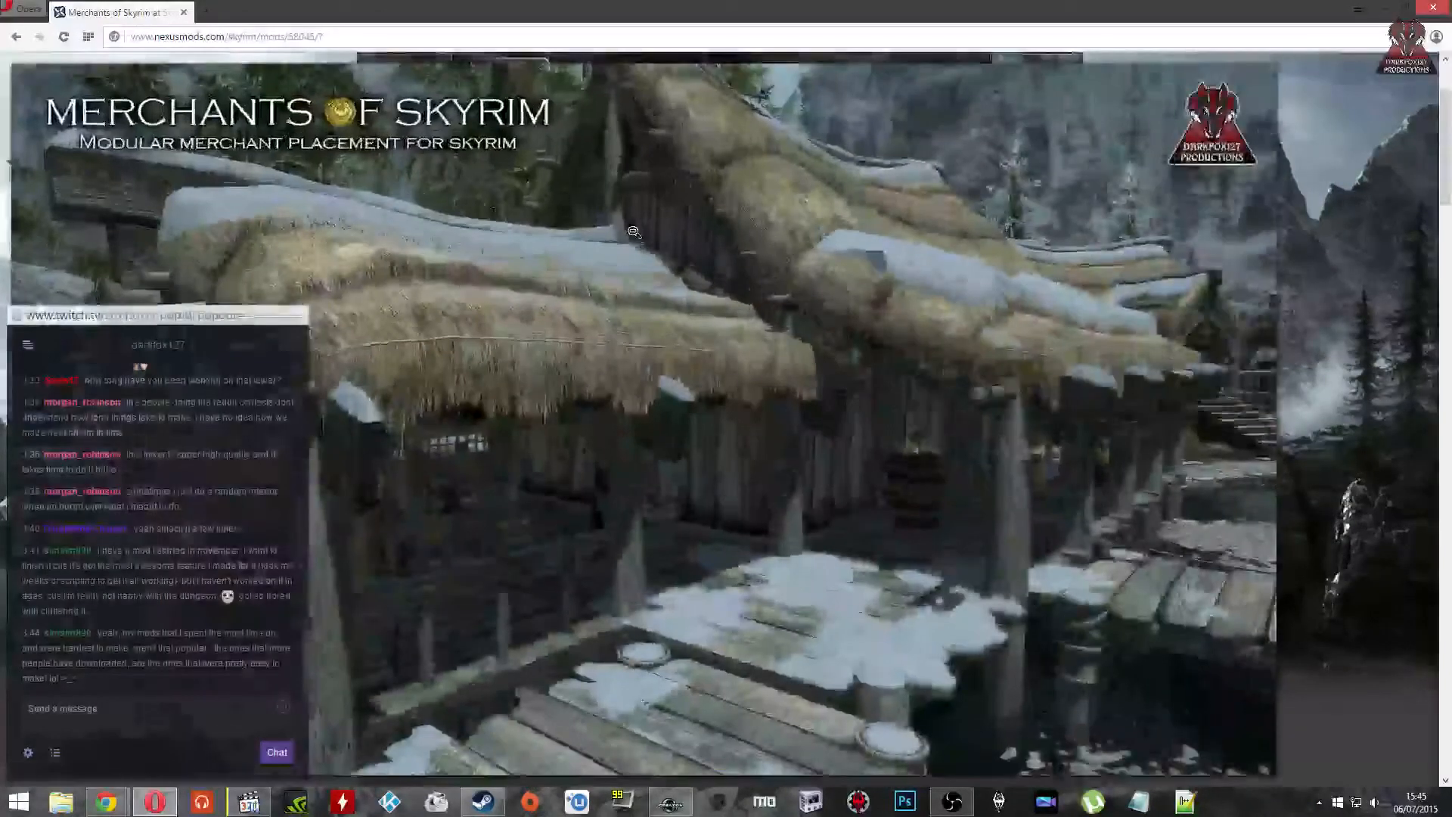
click(571, 270)
Step: Enlarge the Morthal book store interior screenshot and review the building's exterior again
click(719, 234)
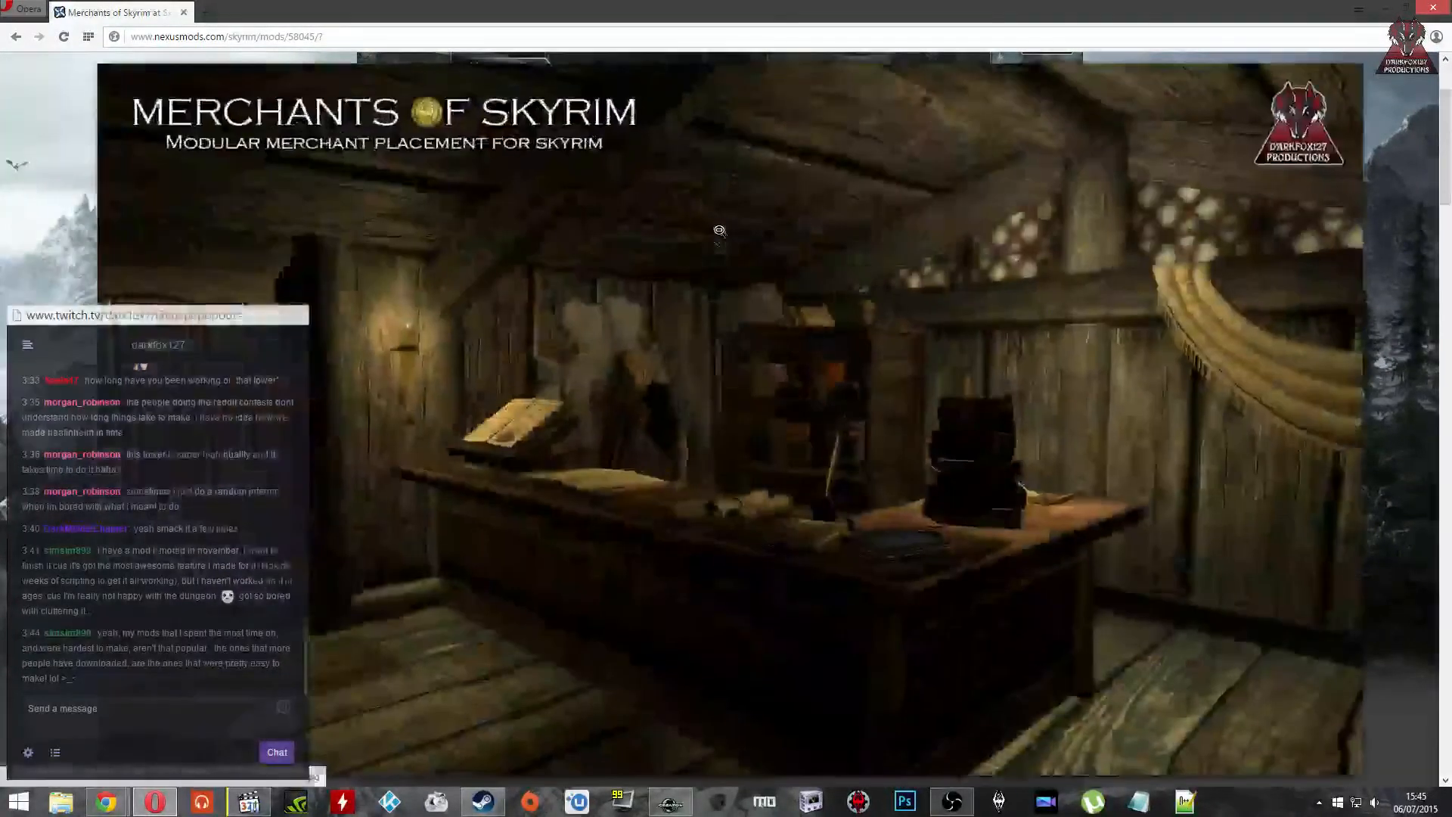
click(719, 234)
click(622, 217)
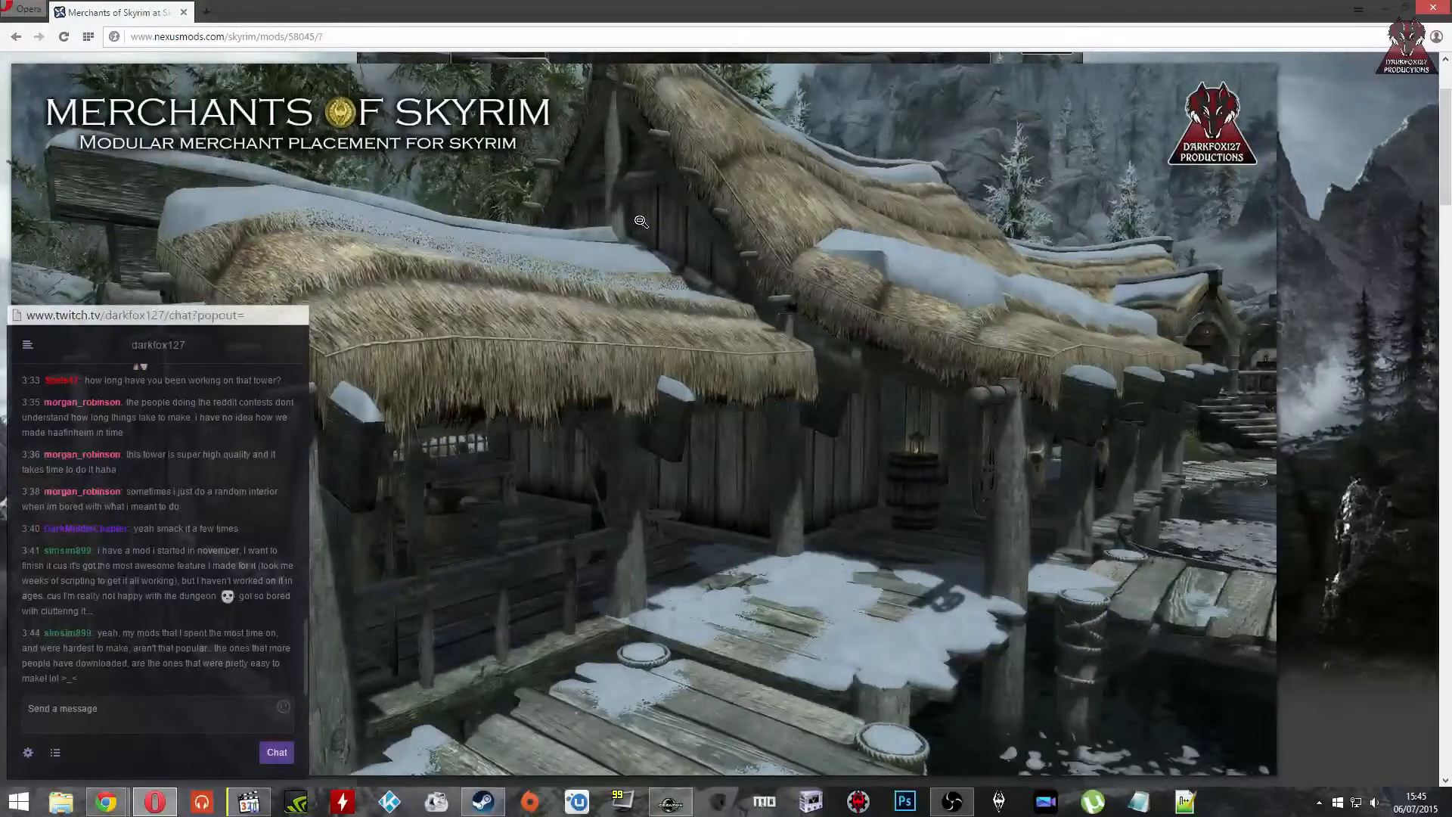
click(611, 226)
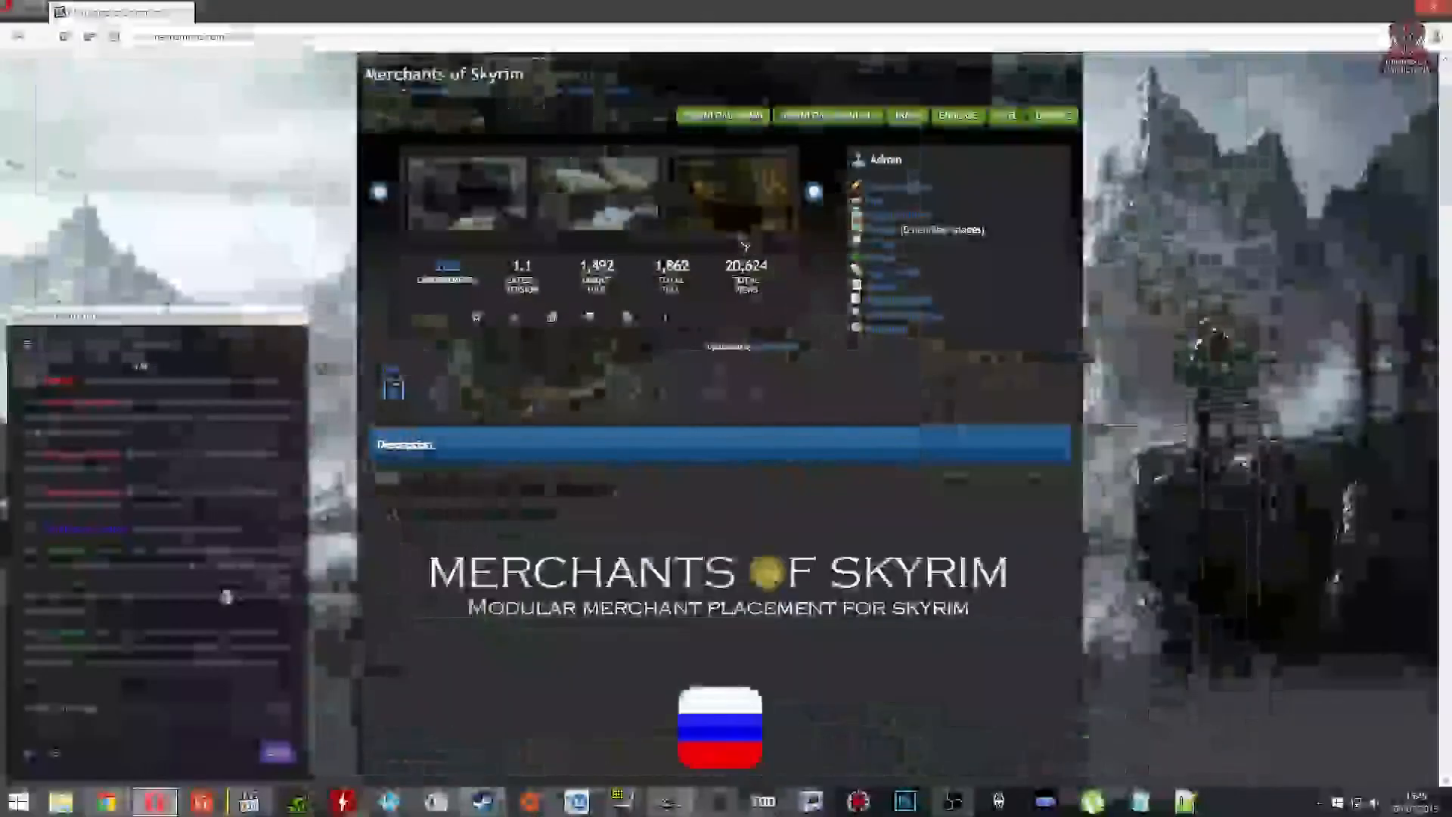
click(743, 226)
click(782, 239)
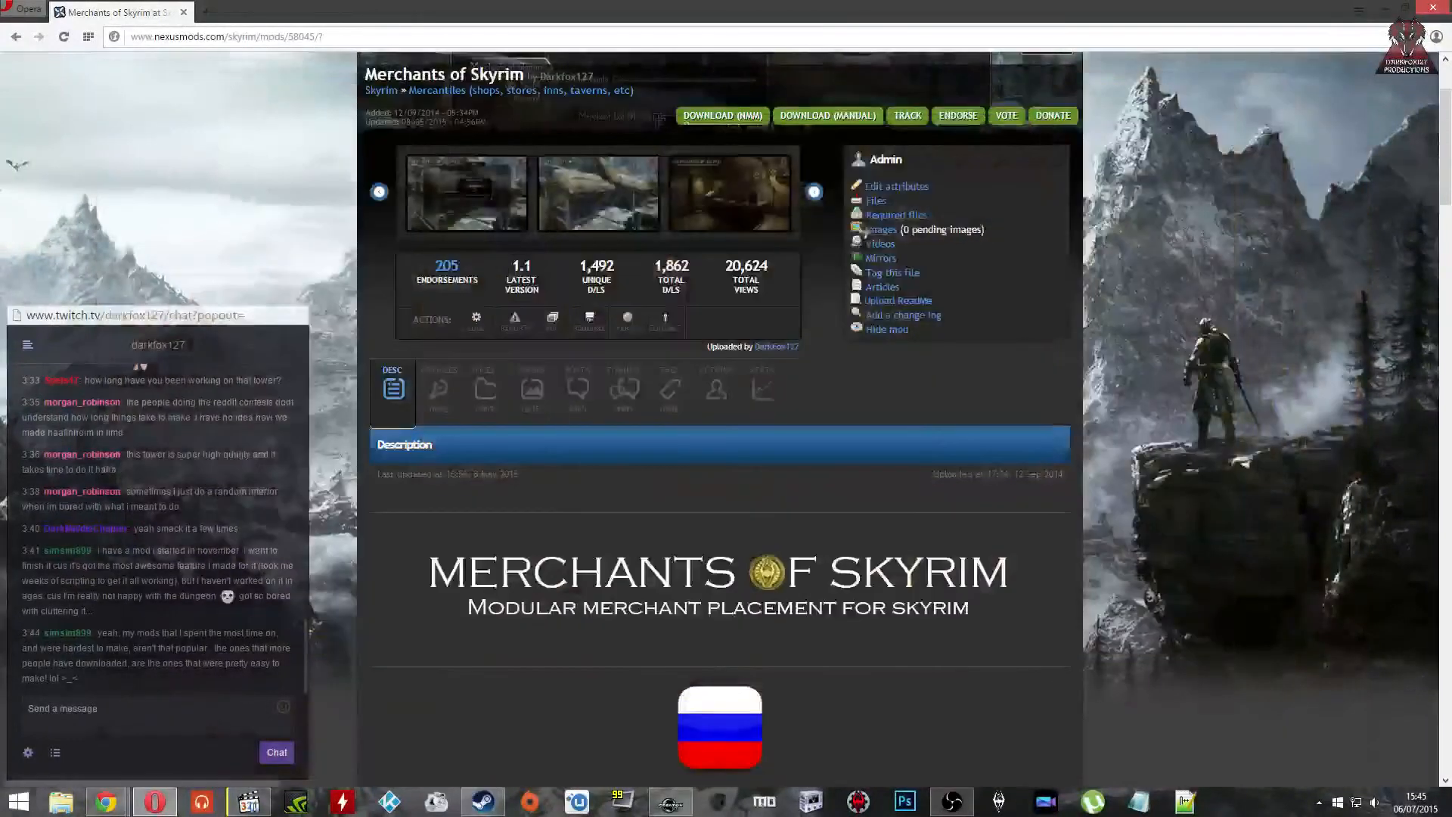
Step: Advance the gallery and view the Morthal forge, jeweler's shop and remaining snowy settlement screenshots
click(815, 193)
click(493, 202)
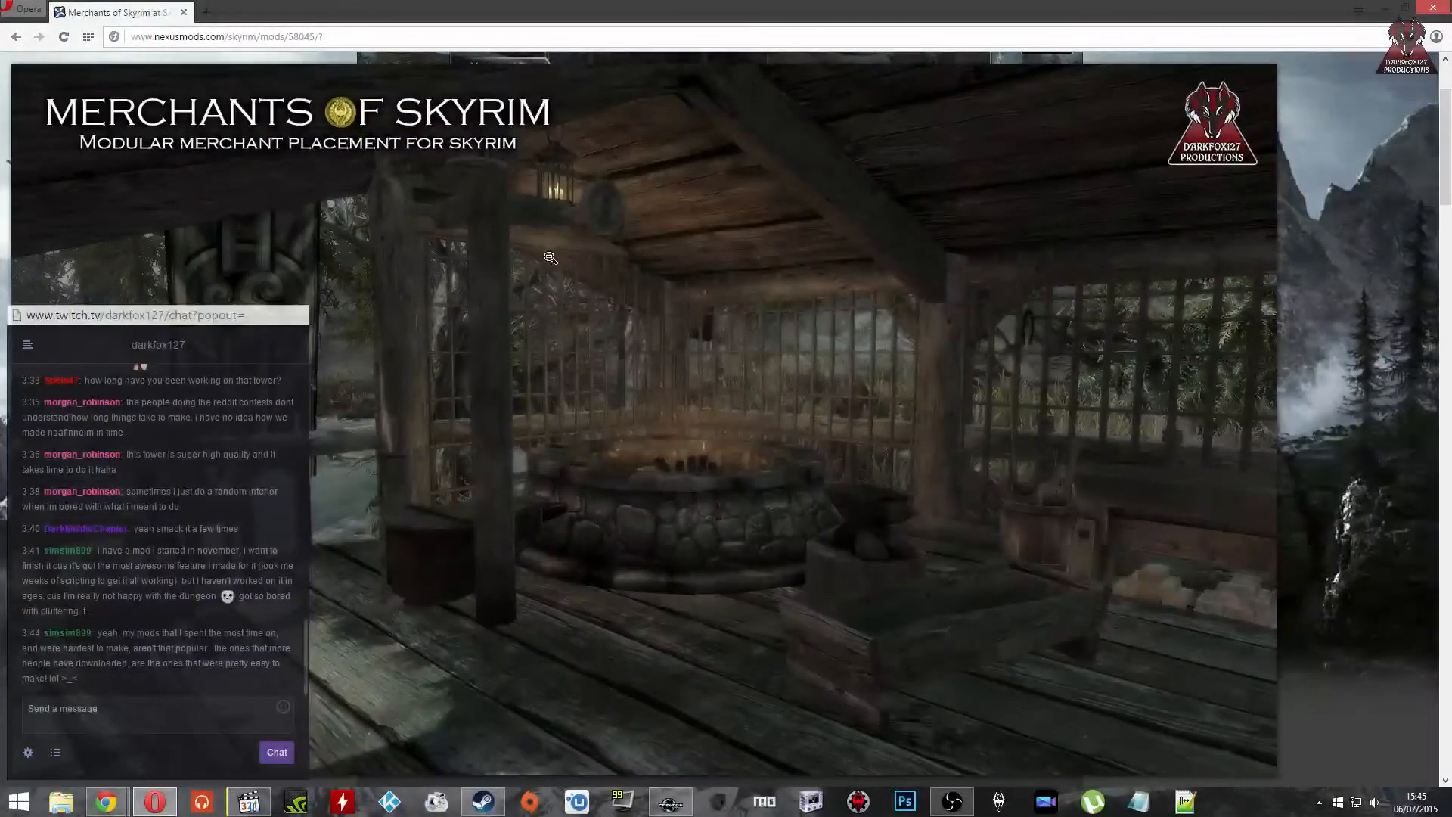
click(555, 257)
click(616, 223)
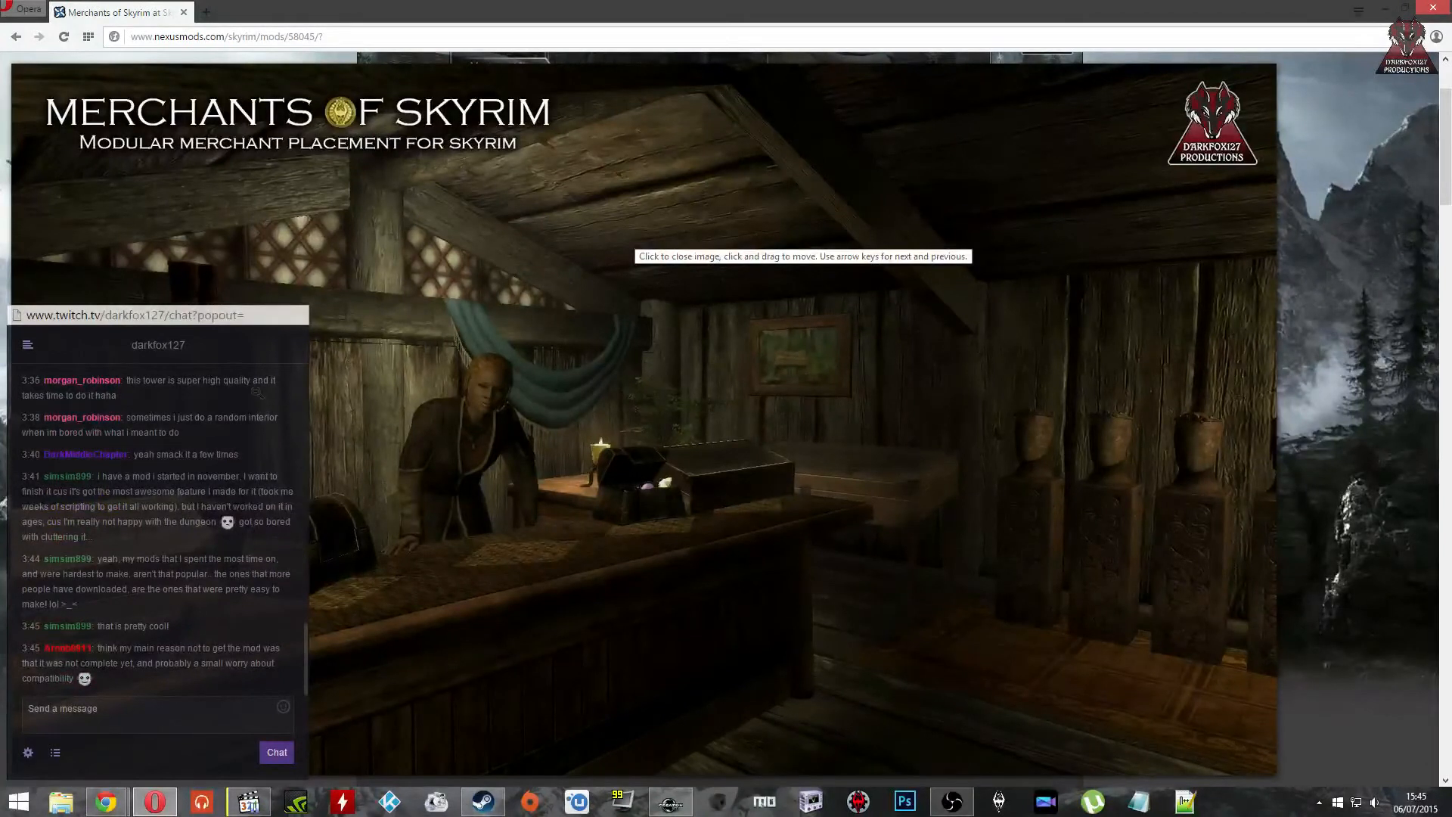
click(597, 360)
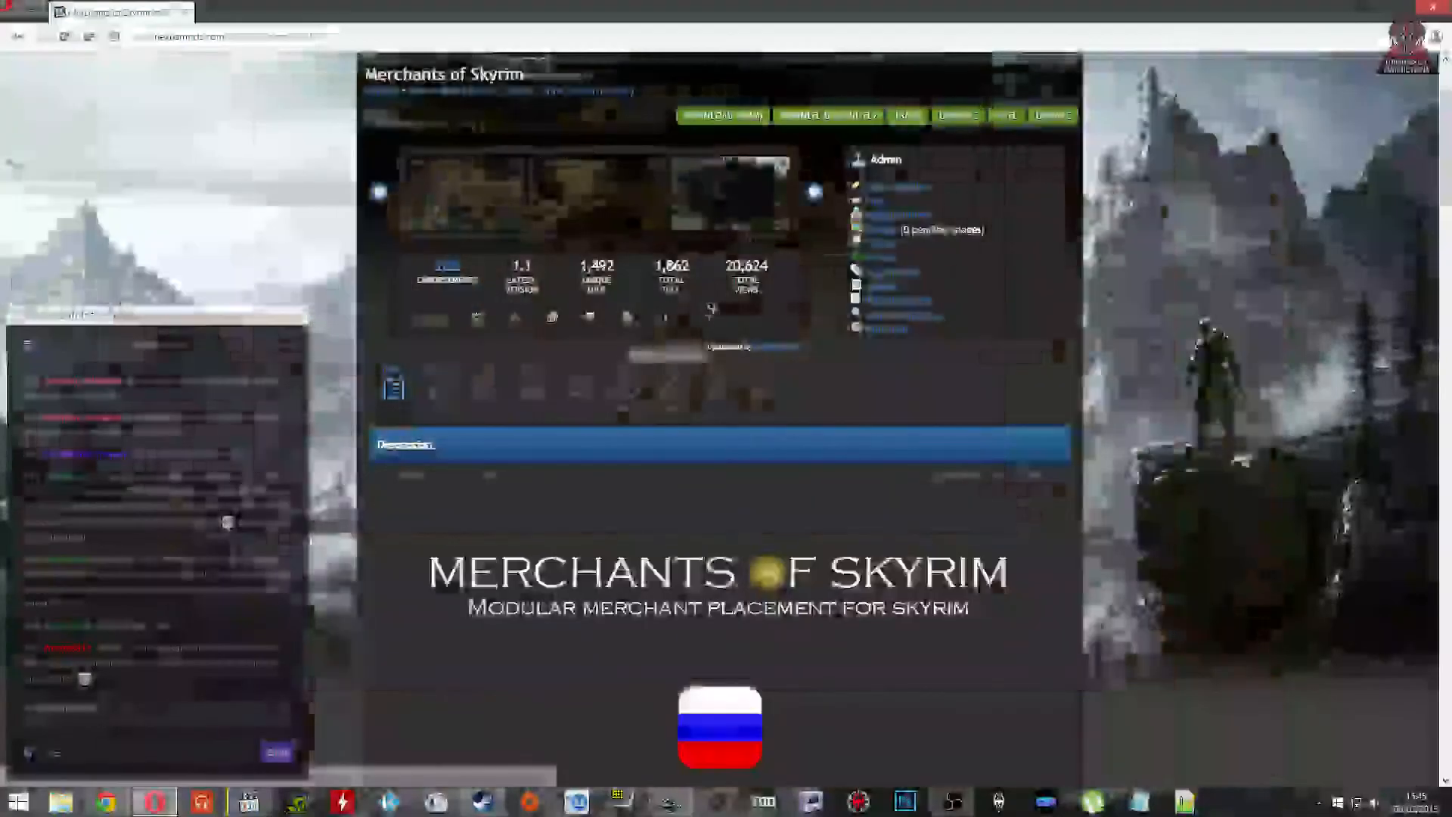
click(746, 224)
click(746, 224)
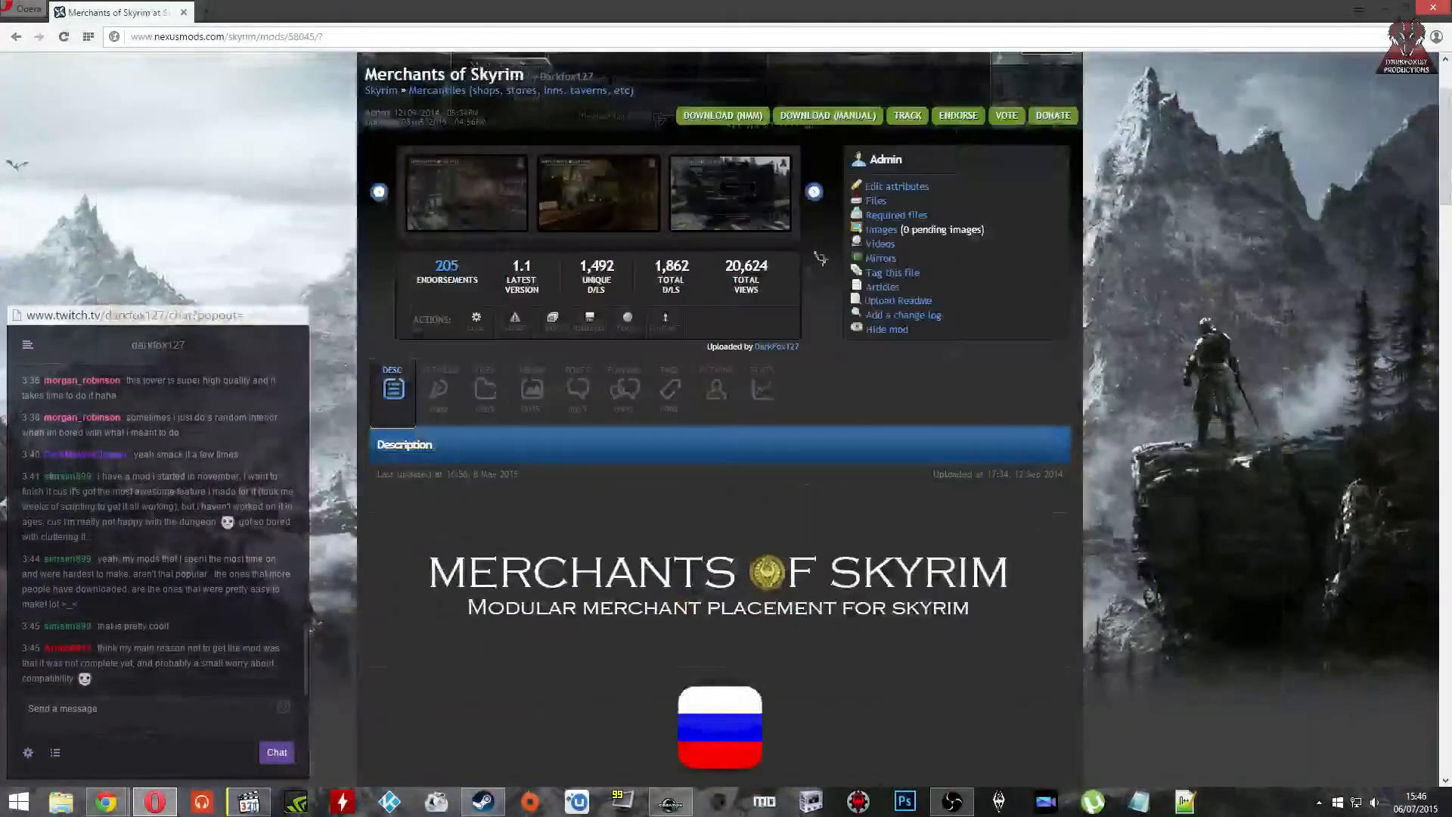
Step: View the first two screenshots of the set, including the Riverwood Silo beside the bridge, and close them
click(521, 202)
click(542, 241)
click(609, 231)
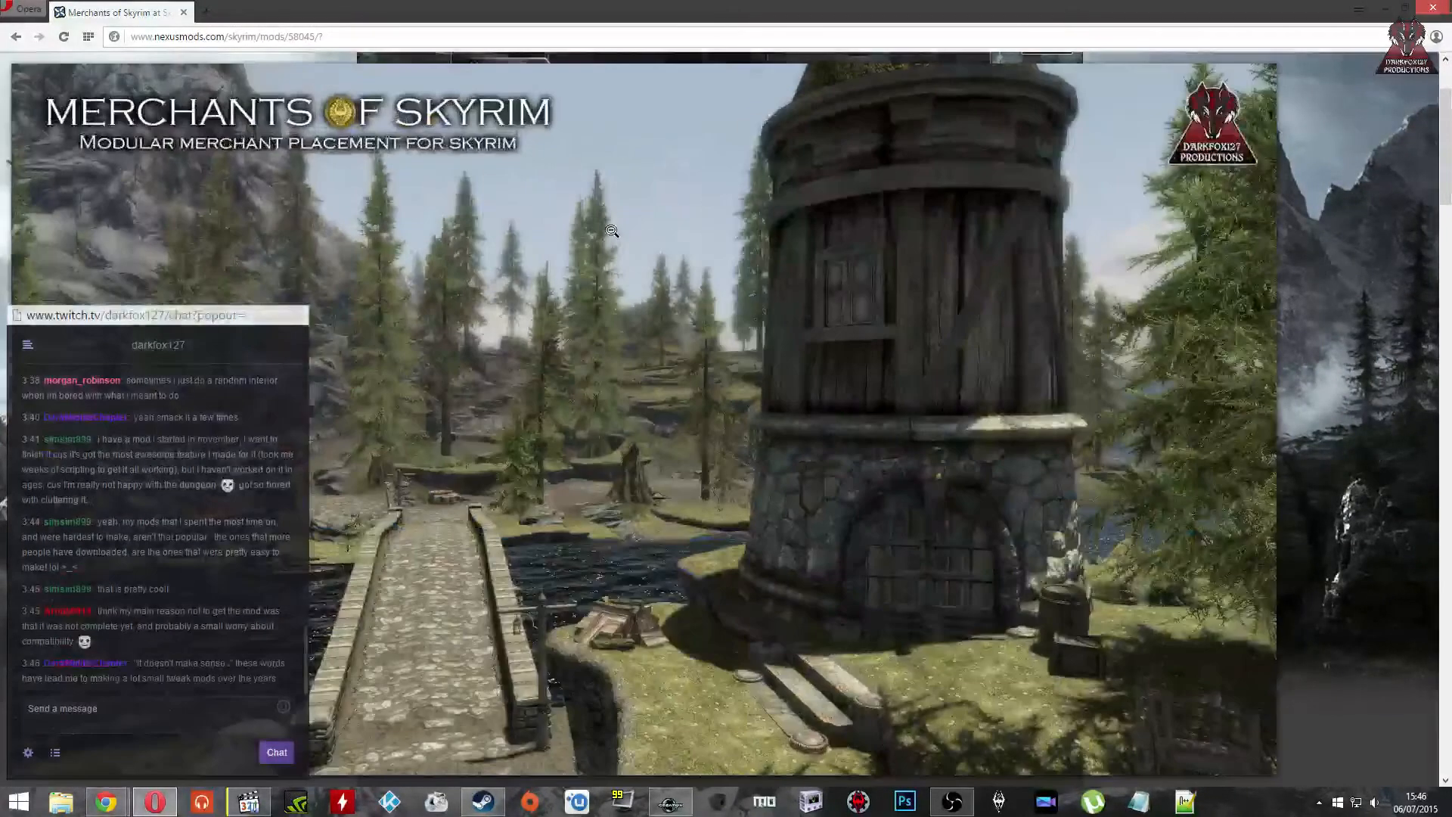
click(613, 228)
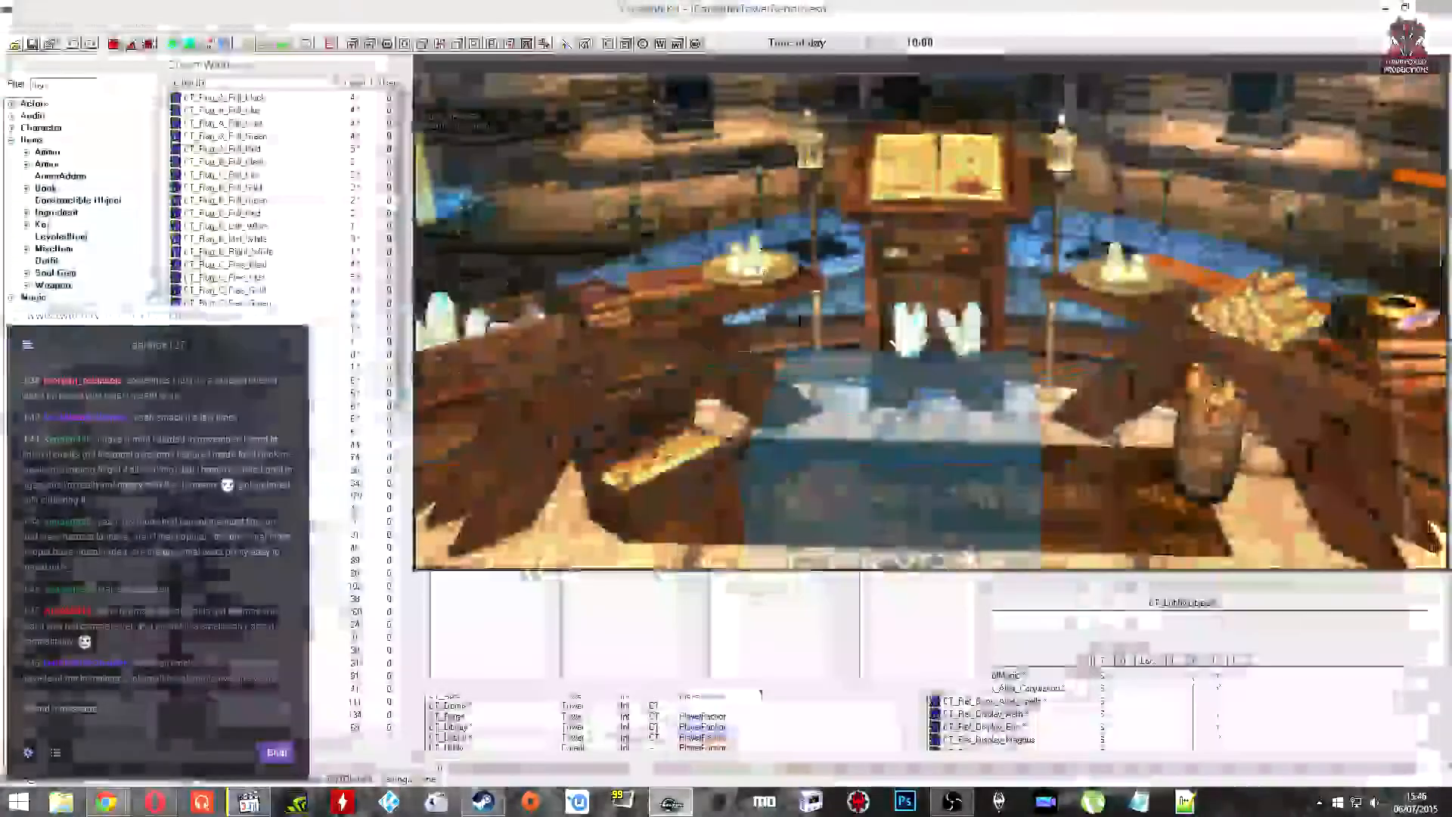
Step: Switch back to the Creation Kit, reframe the lobby's altar book stand and desks, and activate the Twitch chat's message field
middle_drag(707, 340, 764, 348)
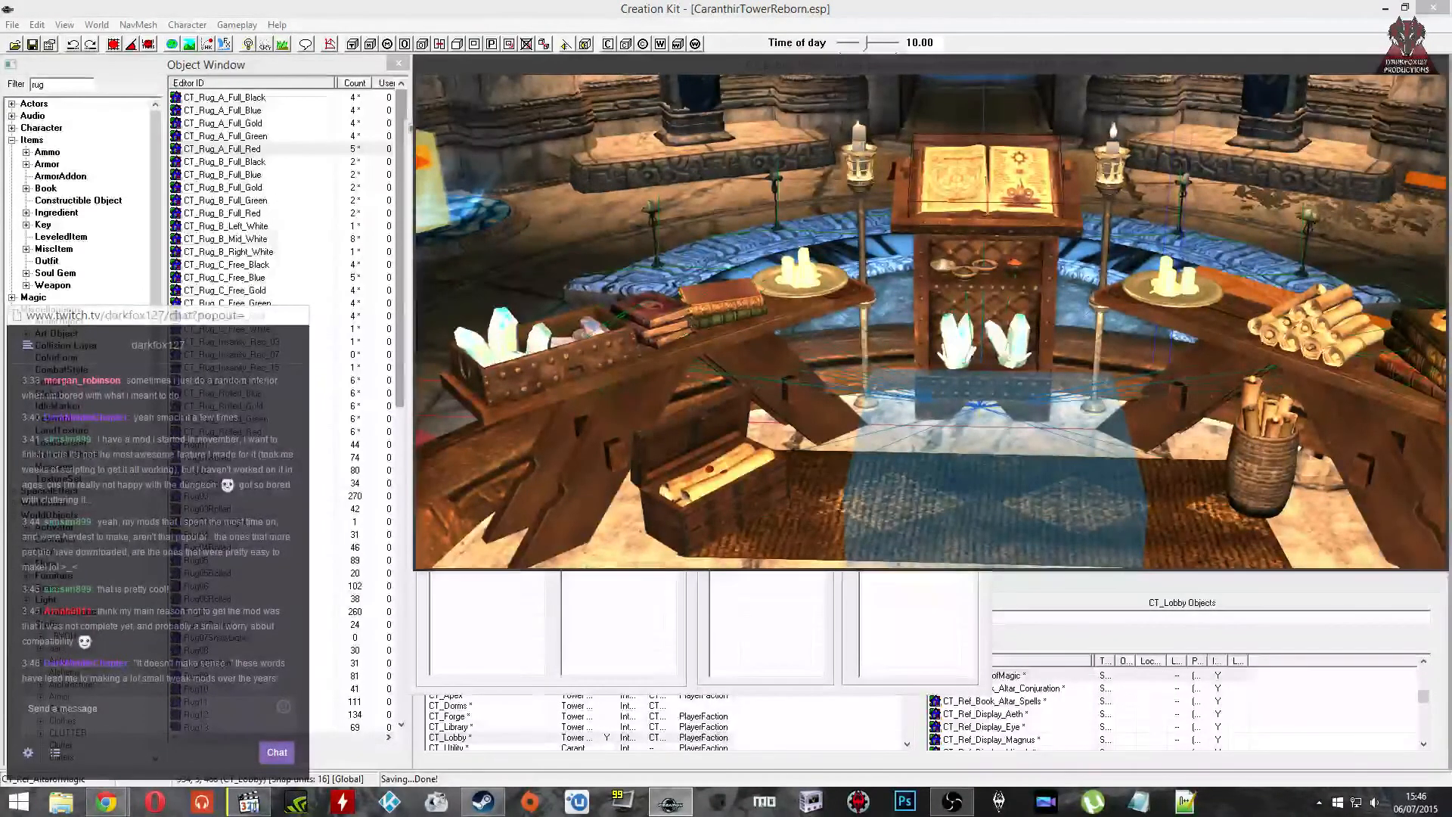
click(170, 716)
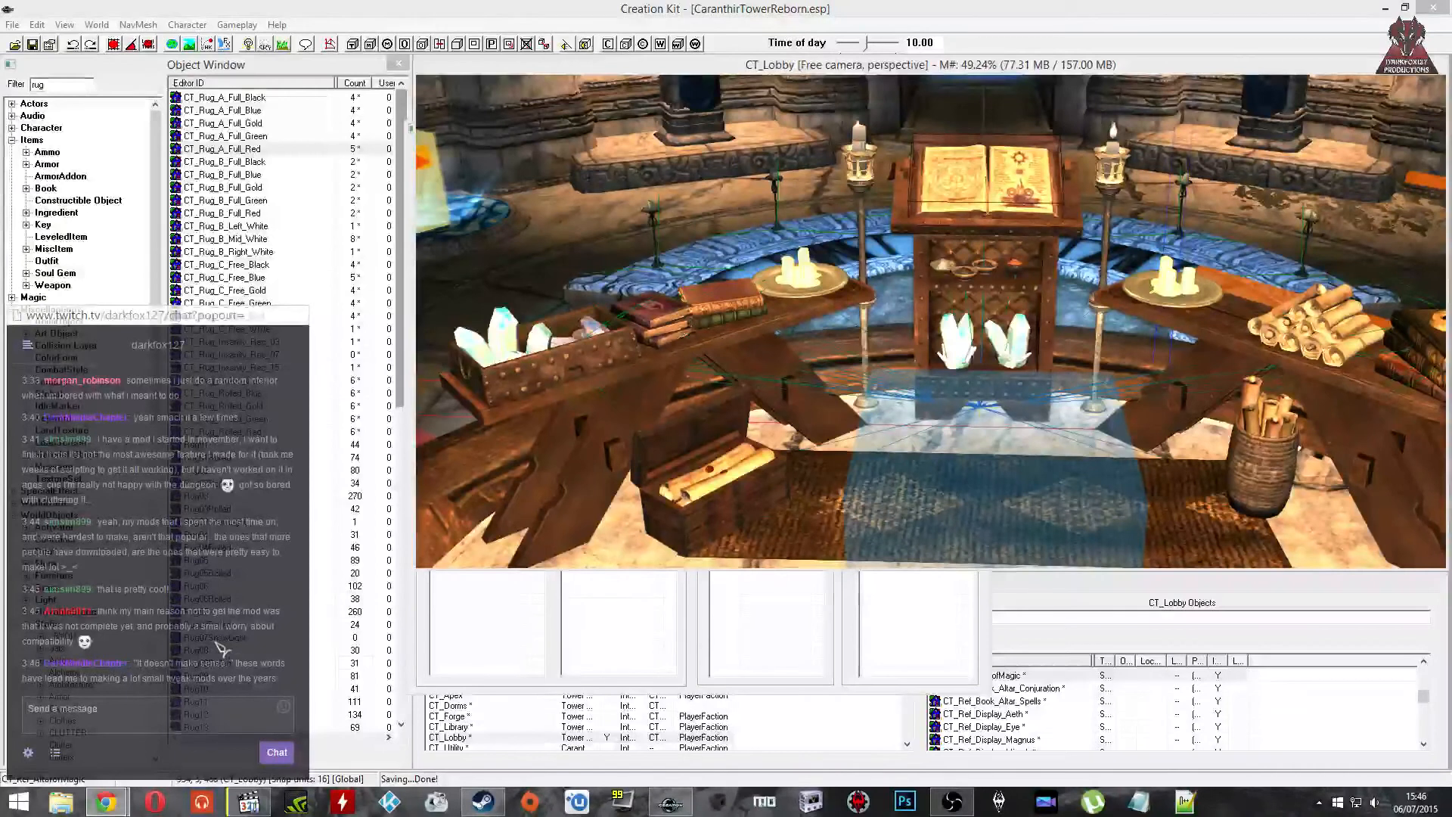
Step: Examine the lobby's altar book stand, its candles and crystals, and the surrounding cluttered desks from several angles
mouse_move(741, 298)
middle_down()
mouse_move(742, 339)
mouse_move(742, 324)
middle_up()
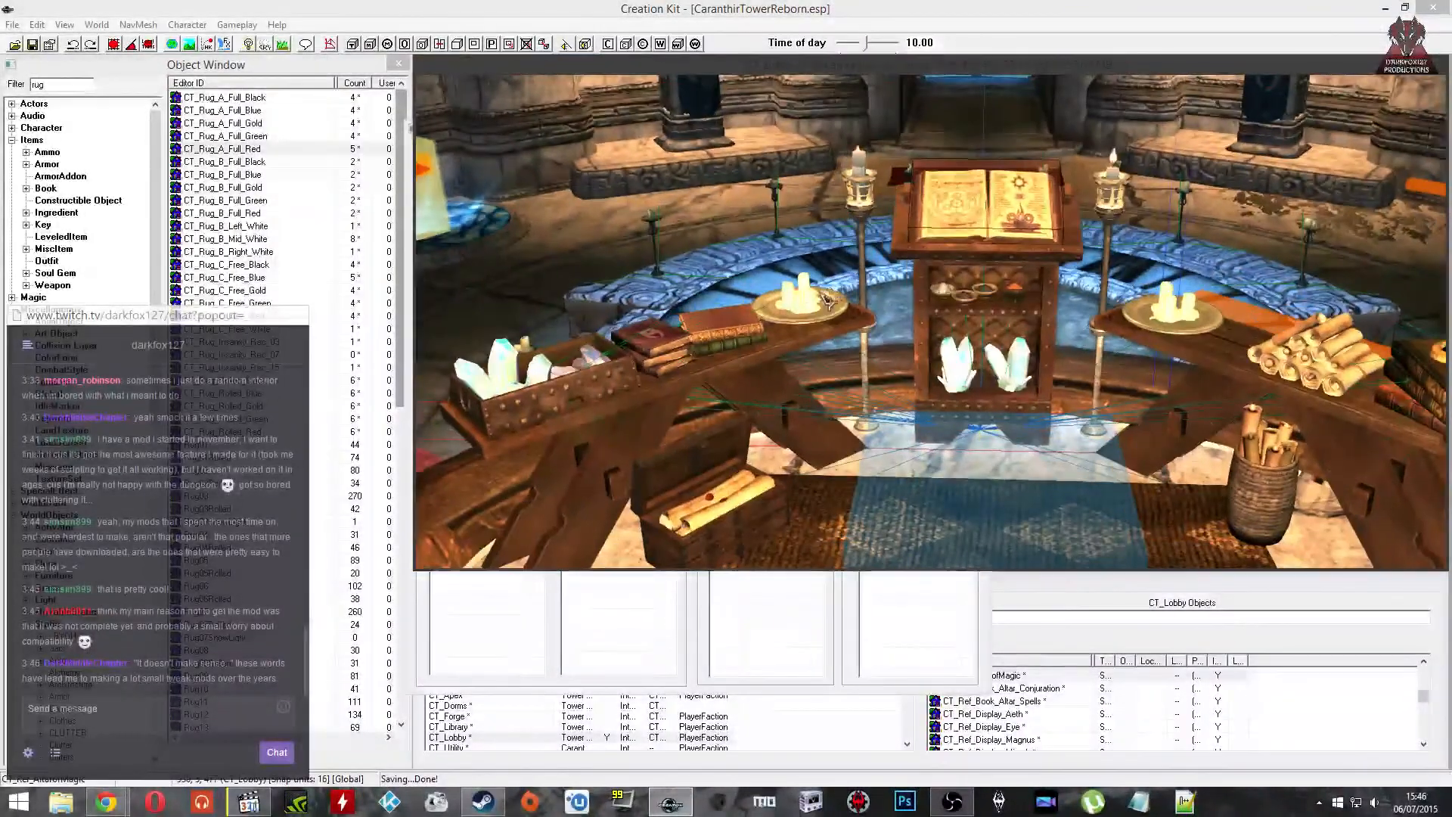
click(829, 301)
middle_drag(833, 311, 805, 296)
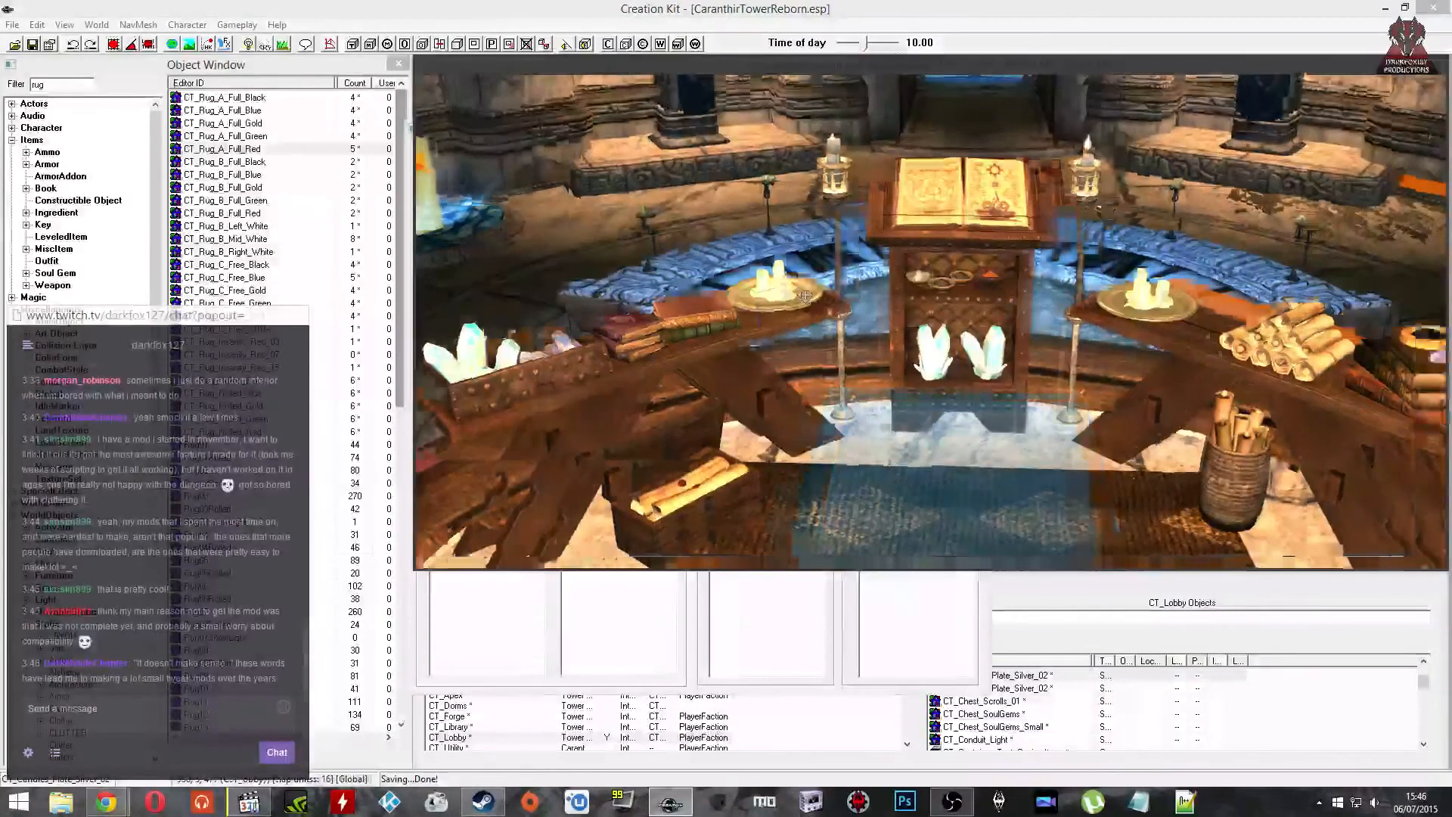
scroll(806, 295, up, 3)
click(973, 269)
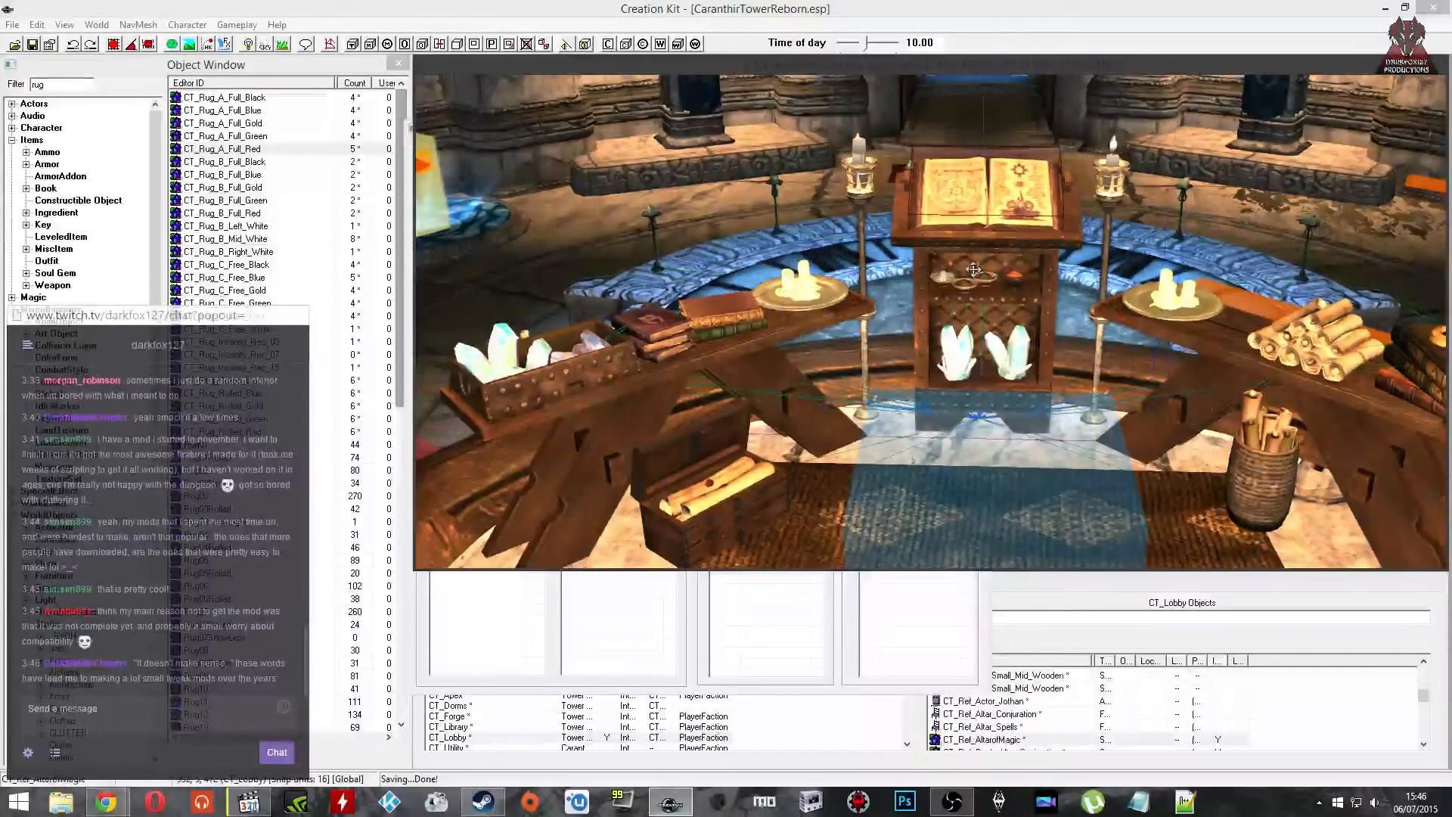
middle_drag(970, 281, 935, 265)
click(893, 228)
scroll(892, 228, down, 3)
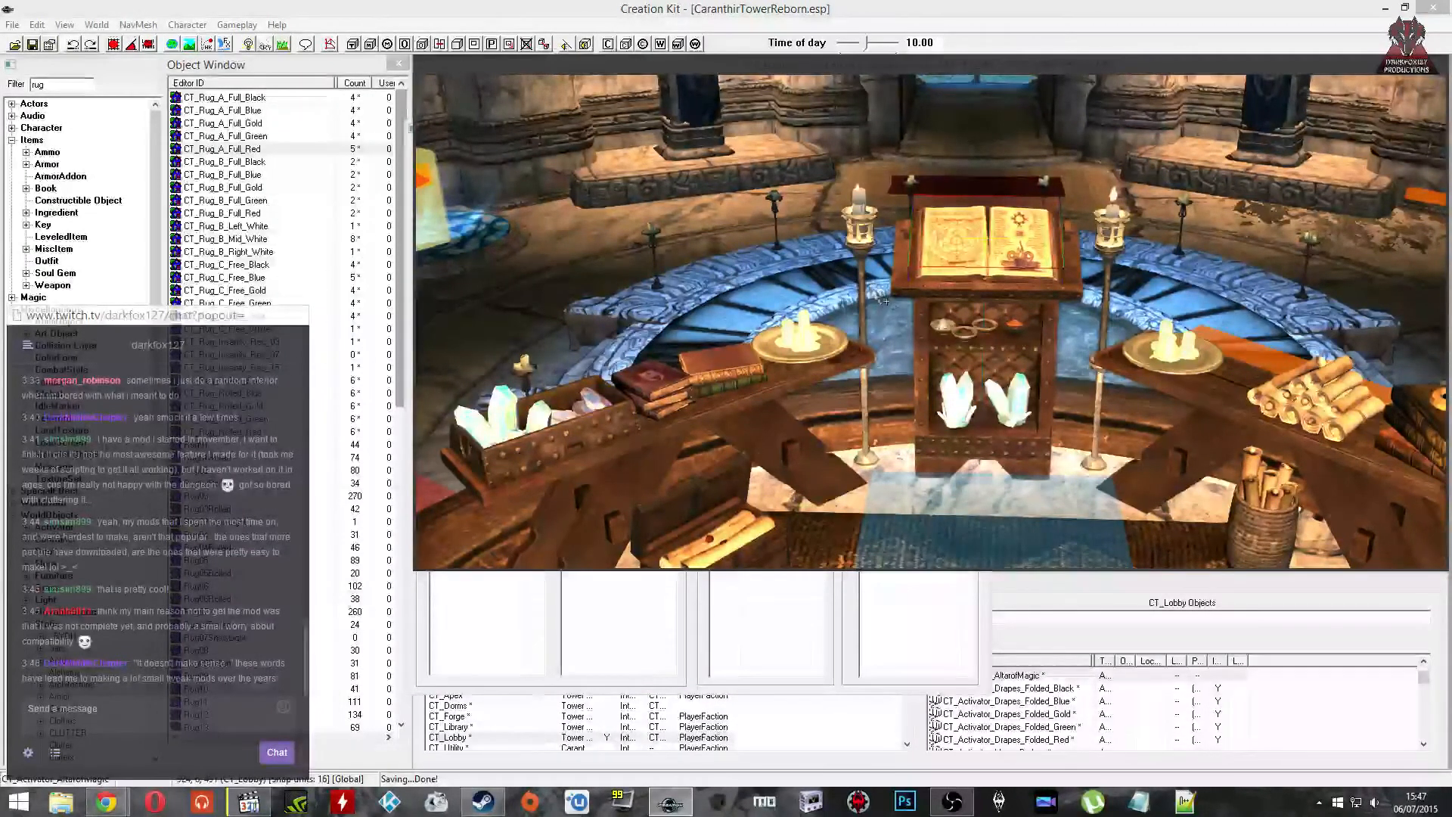
middle_drag(917, 293, 809, 286)
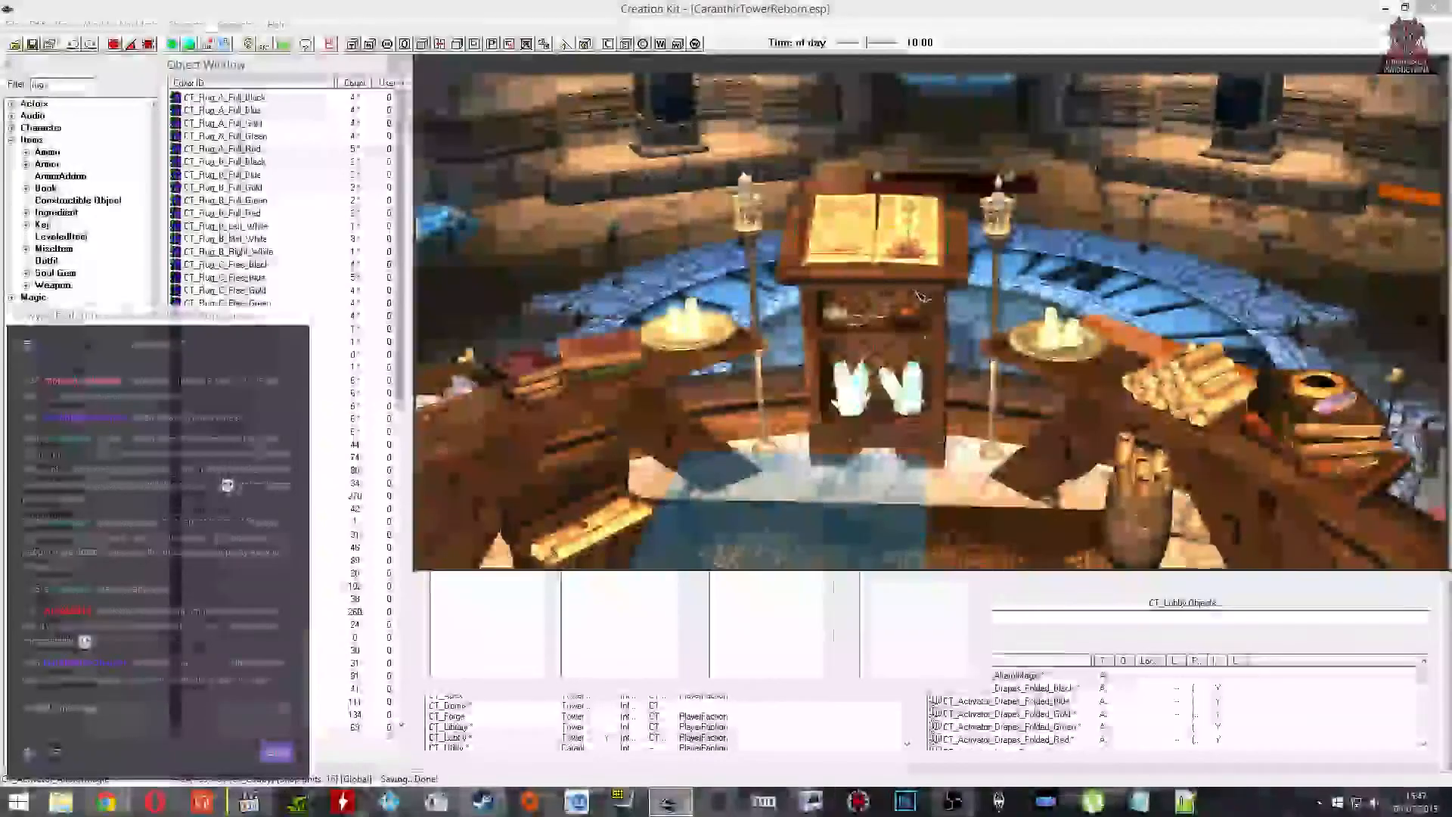
middle_drag(916, 293, 877, 289)
middle_drag(825, 244, 924, 251)
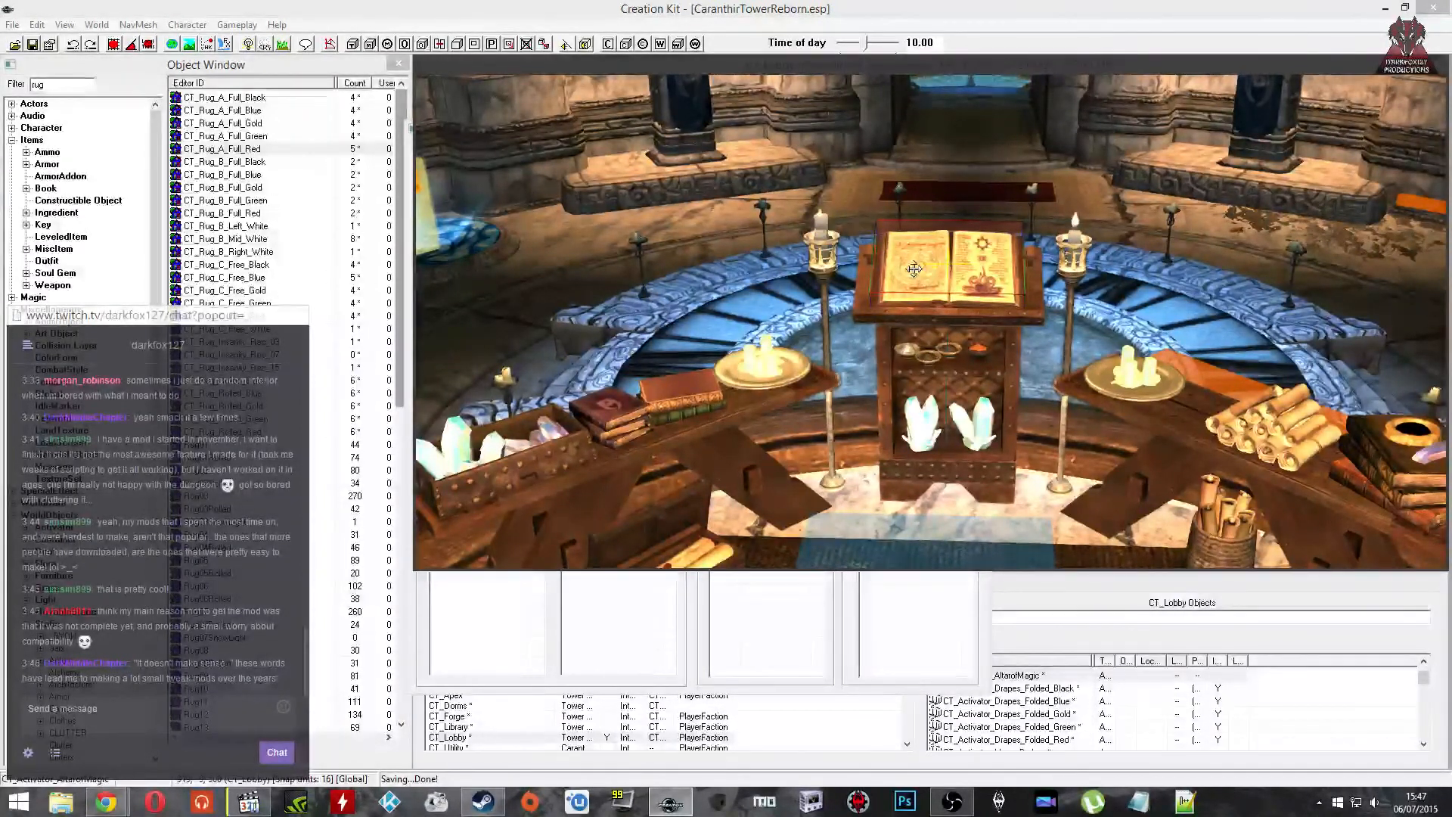
middle_drag(924, 325, 851, 282)
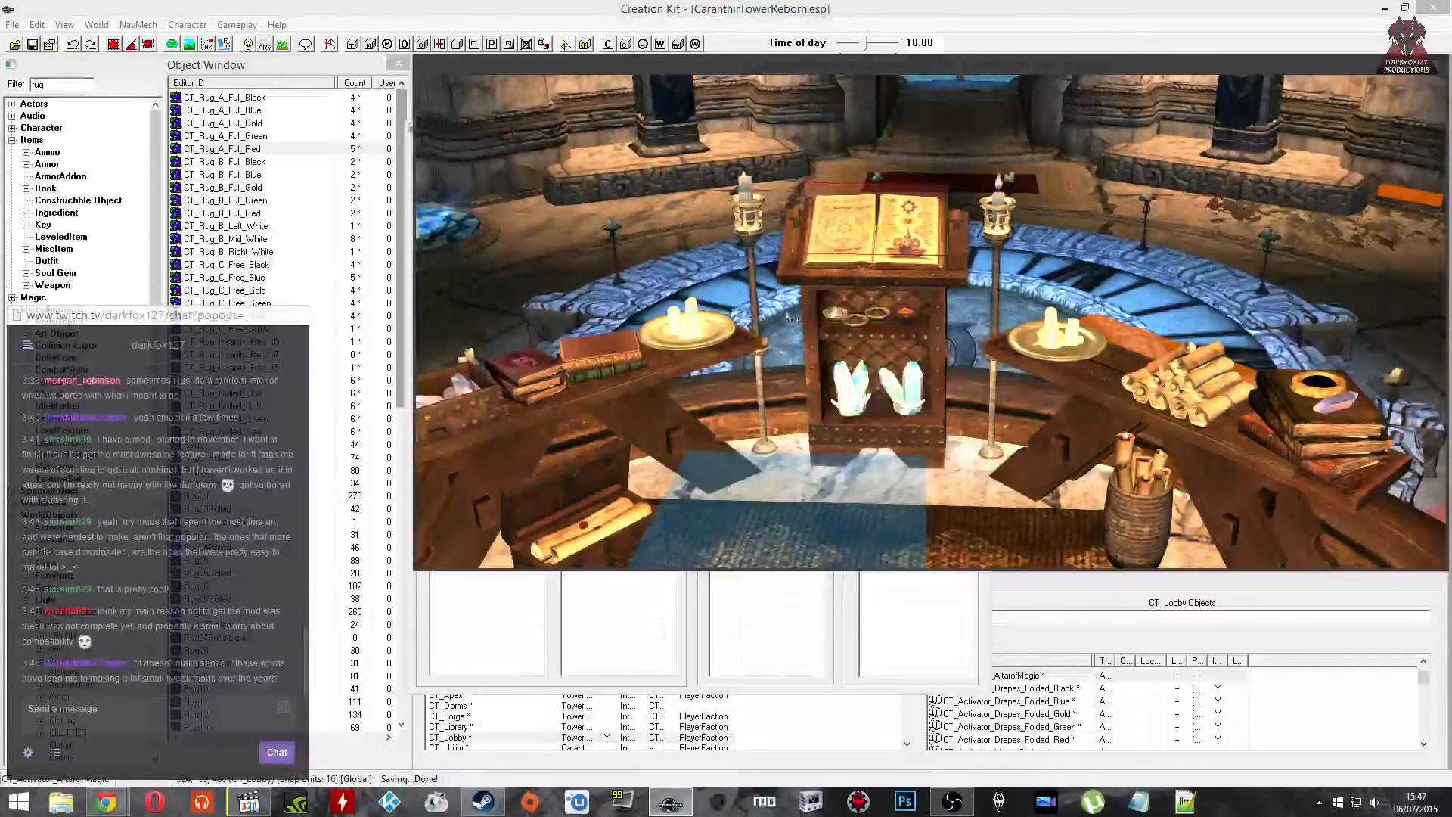
mouse_move(797, 300)
middle_down()
mouse_move(866, 318)
mouse_move(878, 352)
mouse_move(780, 277)
middle_up()
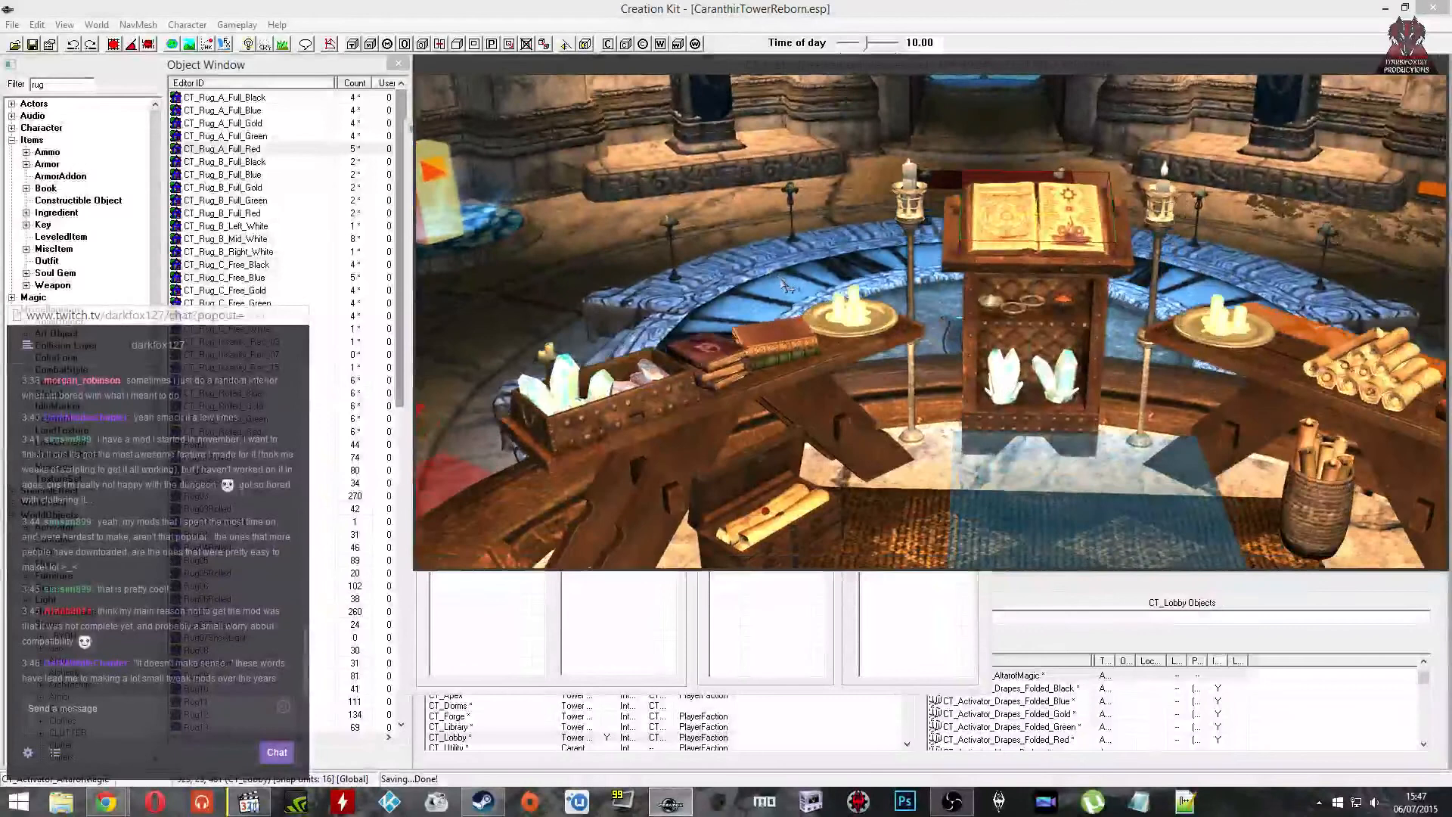
Step: Look around the rest of the lobby, from the circular pool and archway to the bookcase, window desk, robed statue and fire bowl
click(763, 331)
middle_drag(892, 324, 833, 333)
scroll(839, 339, up, 6)
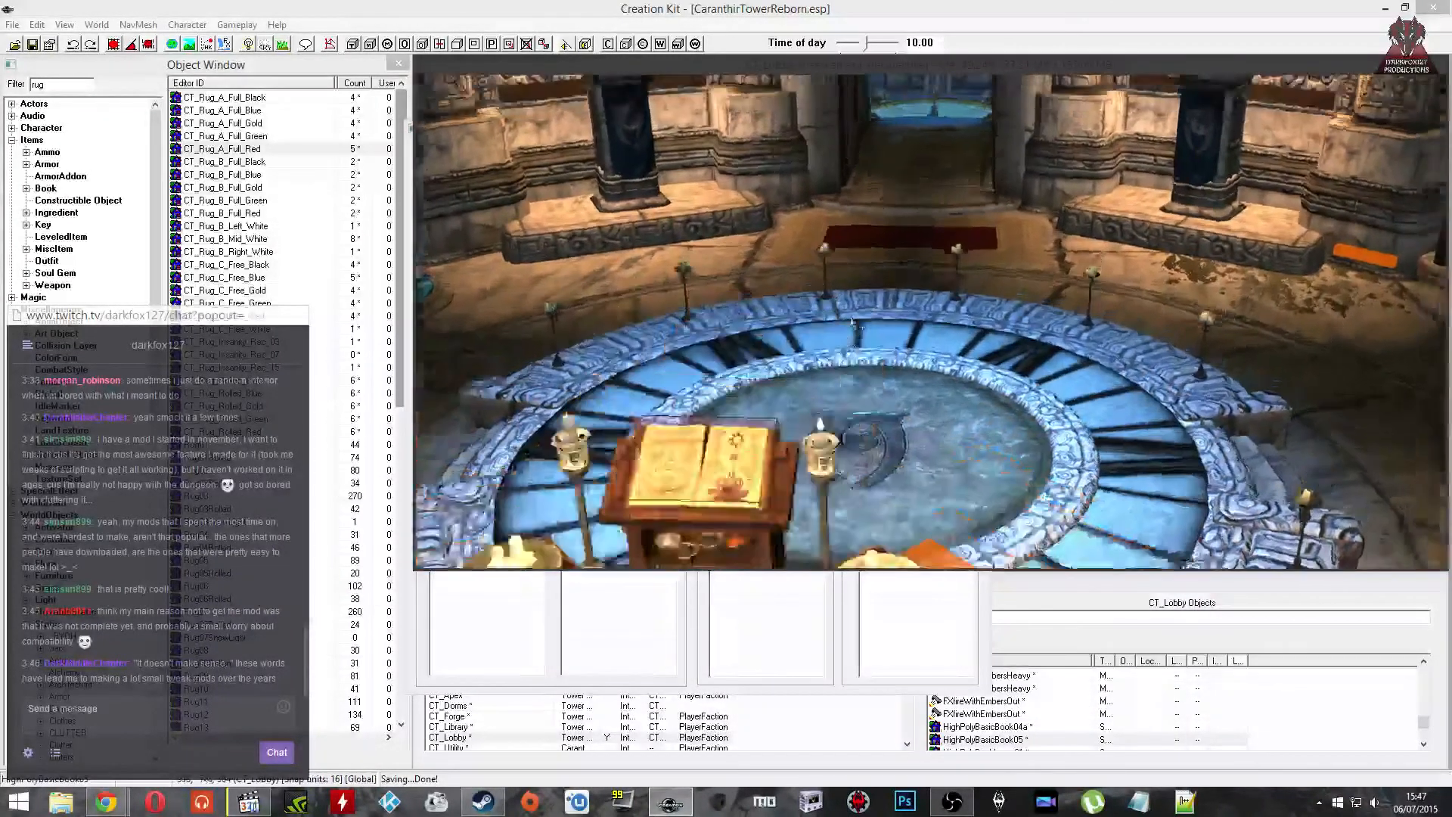
scroll(859, 346, up, 3)
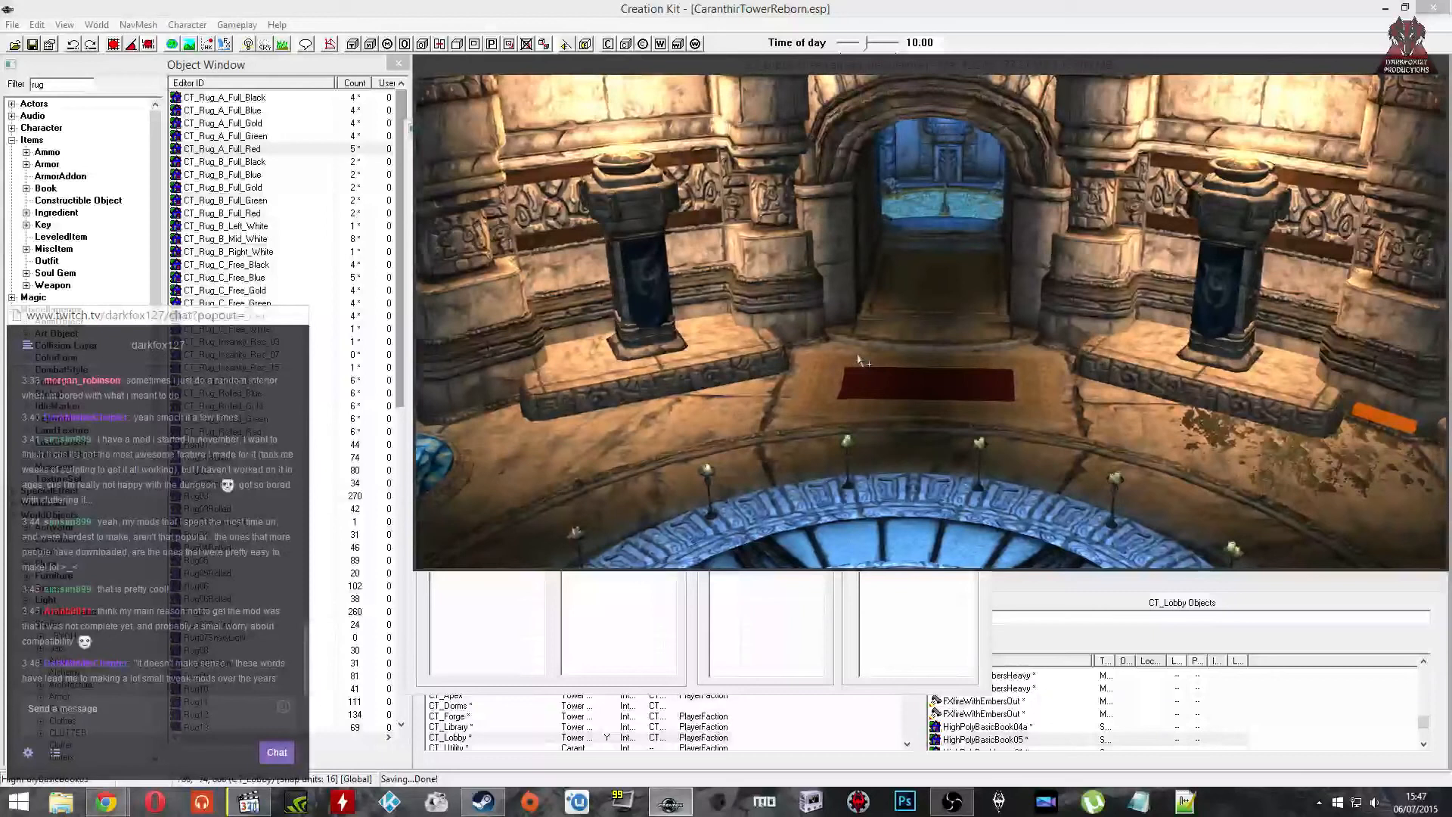
click(927, 284)
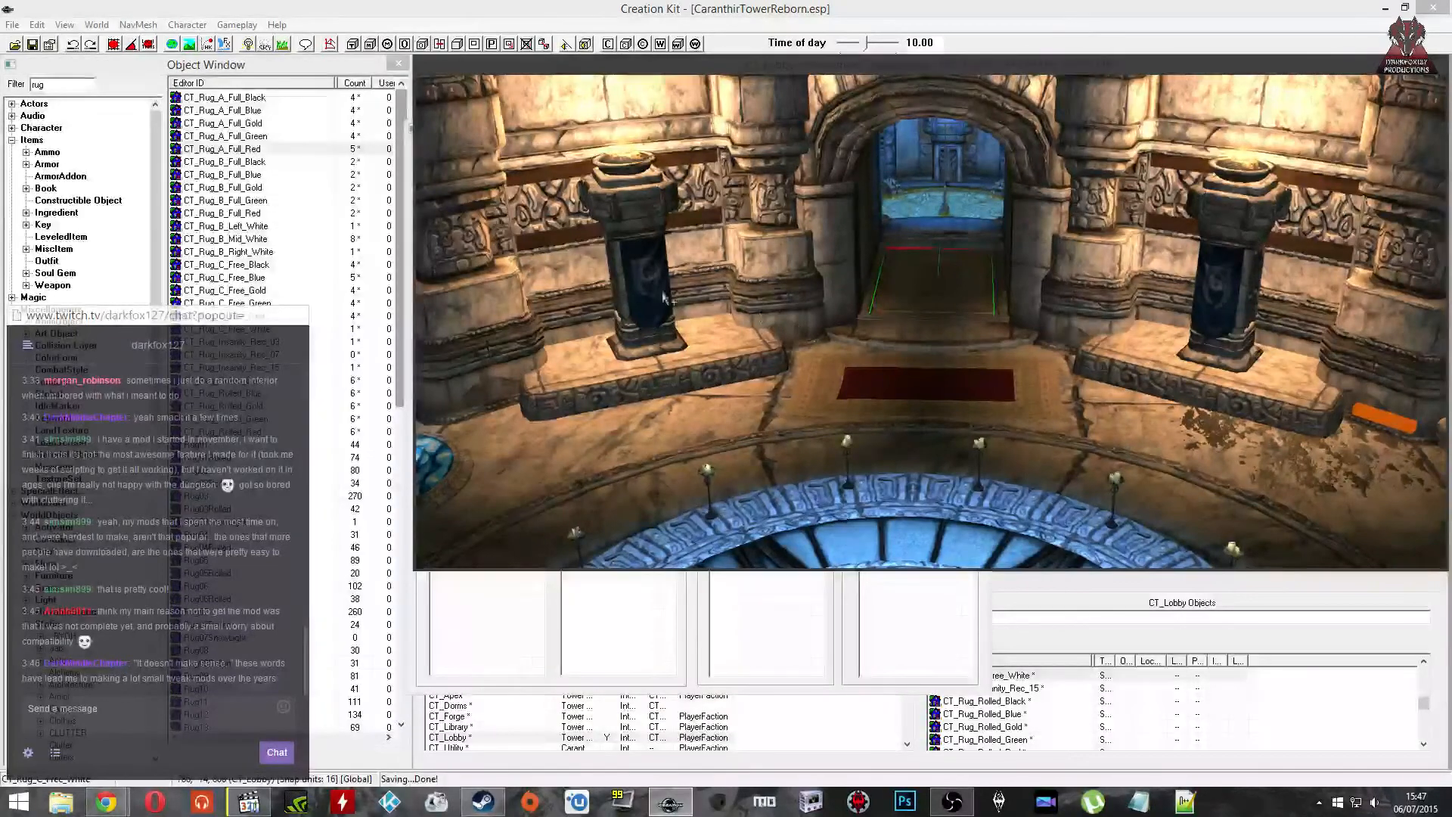
shift+middle_drag(775, 349, 747, 289)
click(848, 273)
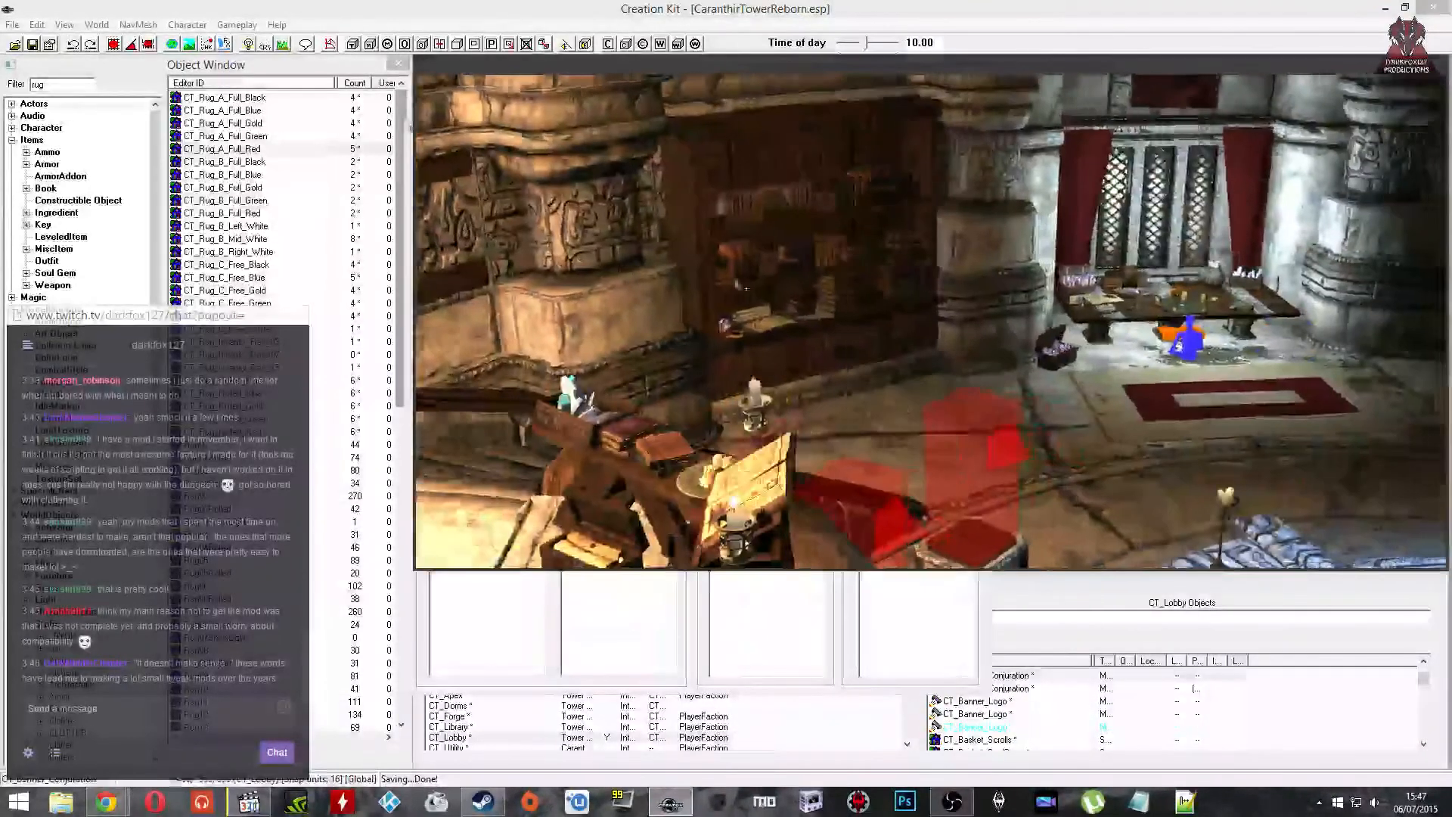
shift+middle_drag(1156, 673, 836, 318)
click(880, 310)
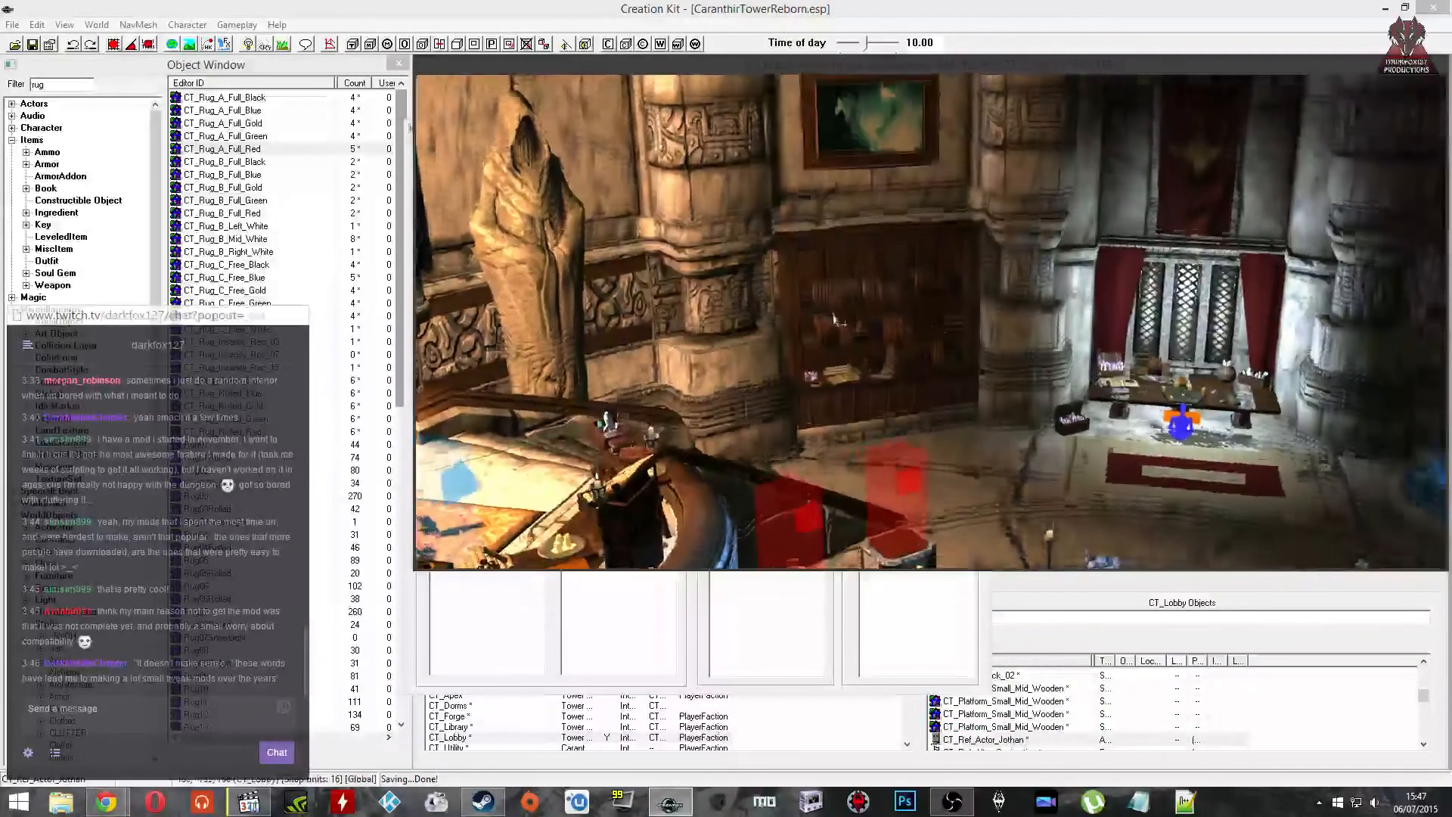
click(1103, 291)
middle_drag(1103, 292, 1017, 290)
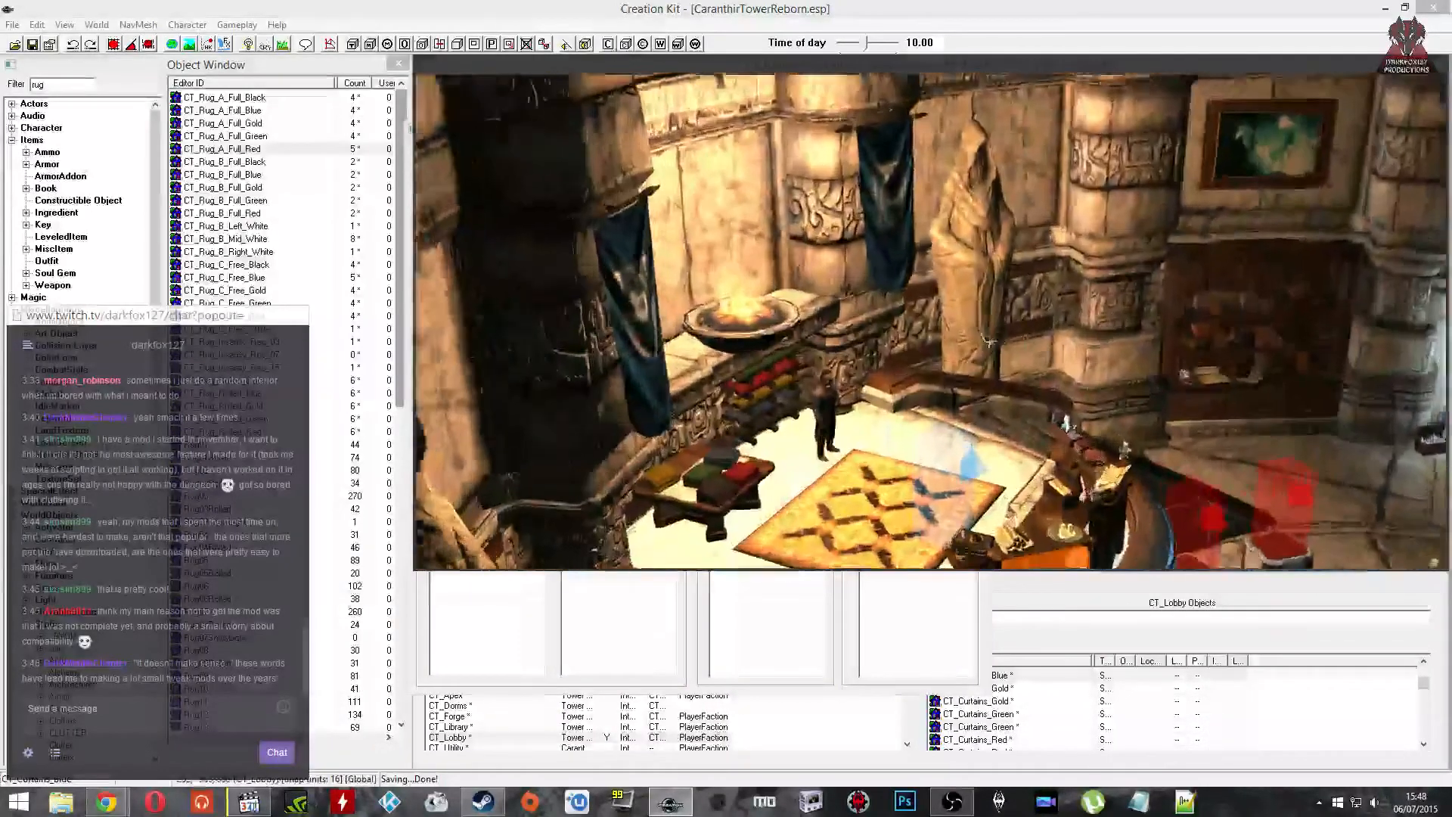
scroll(986, 339, up, 3)
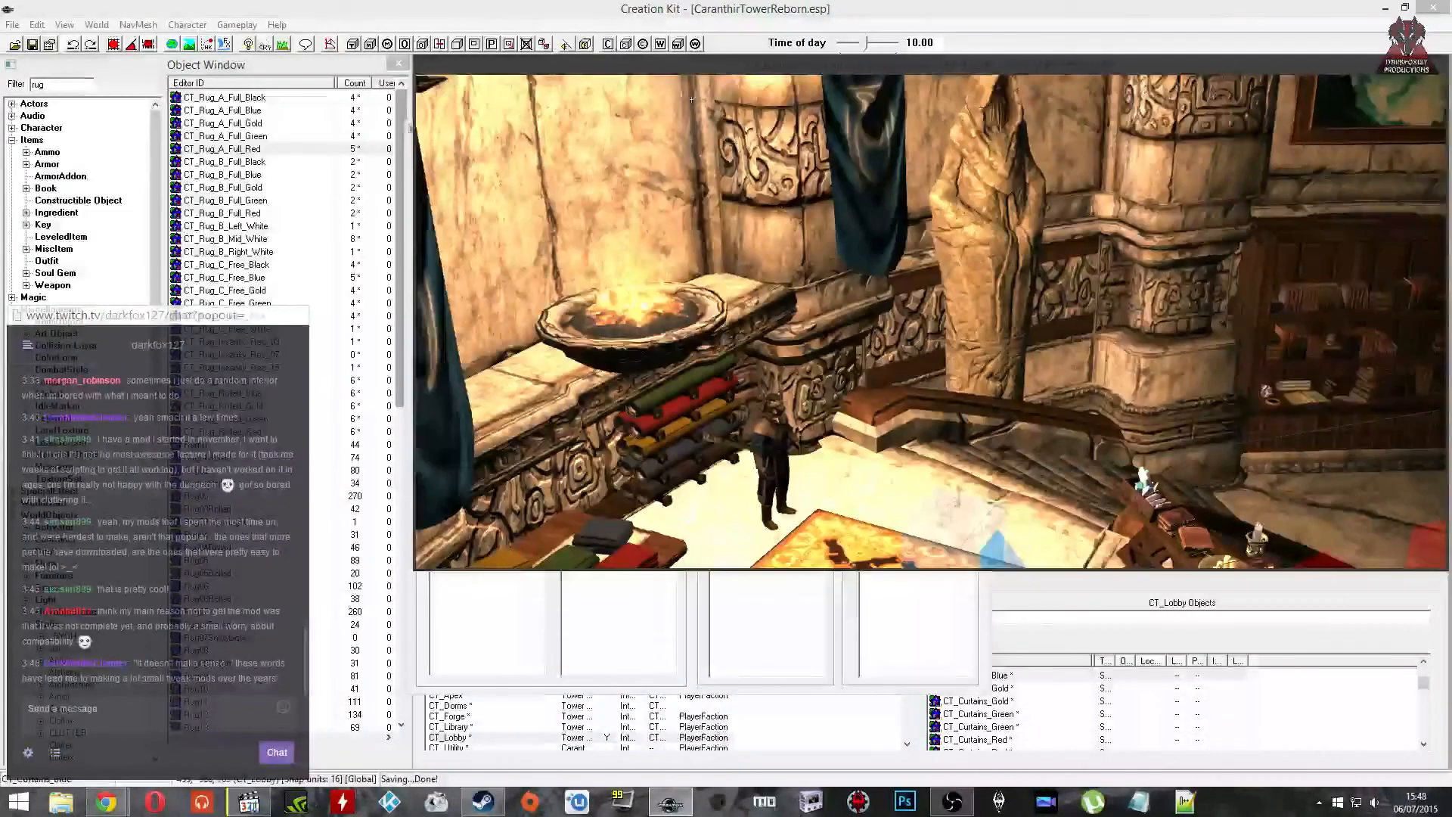
Step: Inspect the Fade setting in the light data of the CT_Light_Fire_Large reference above the fire bowl
double_click(680, 310)
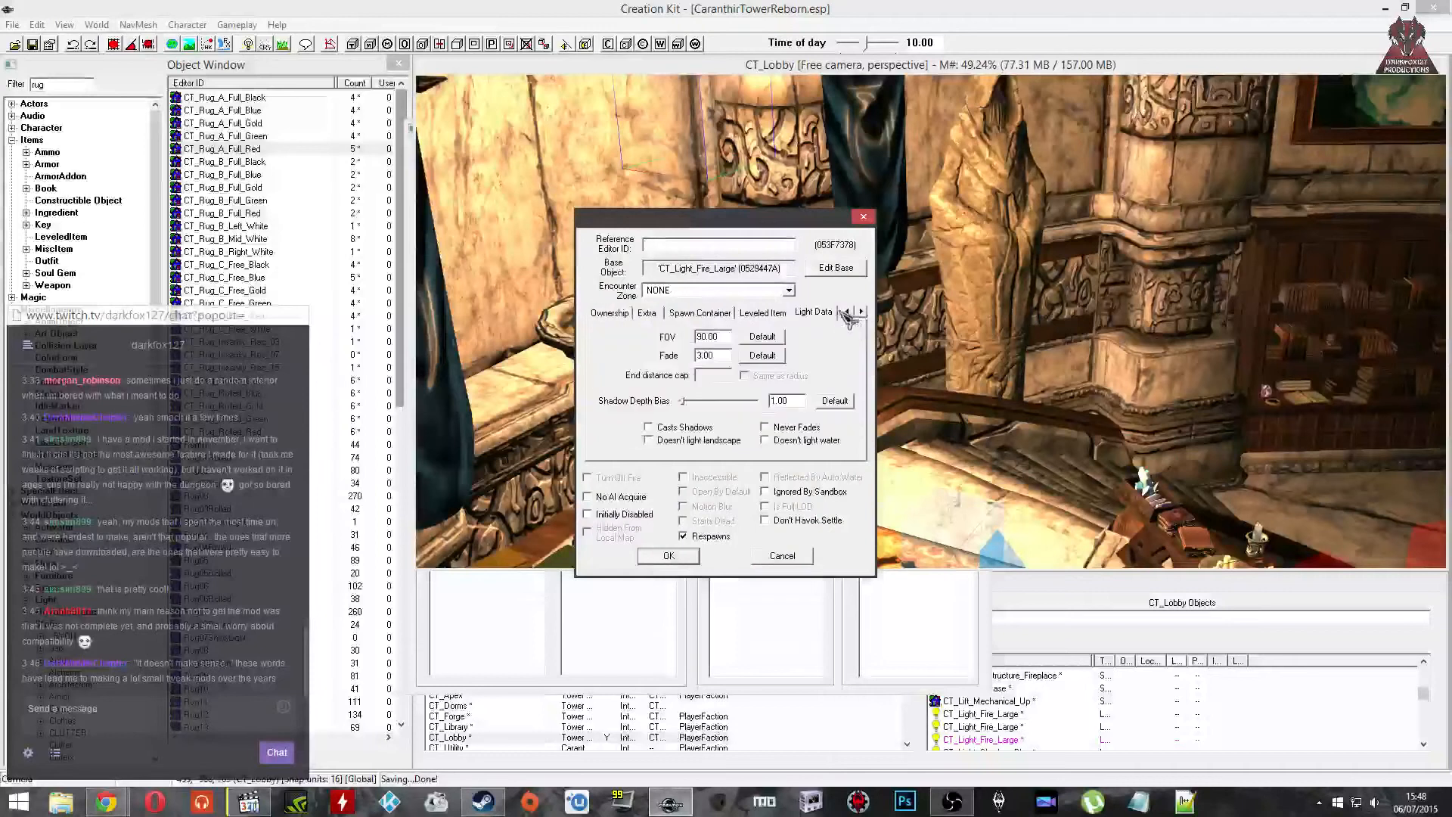
drag(699, 357, 683, 366)
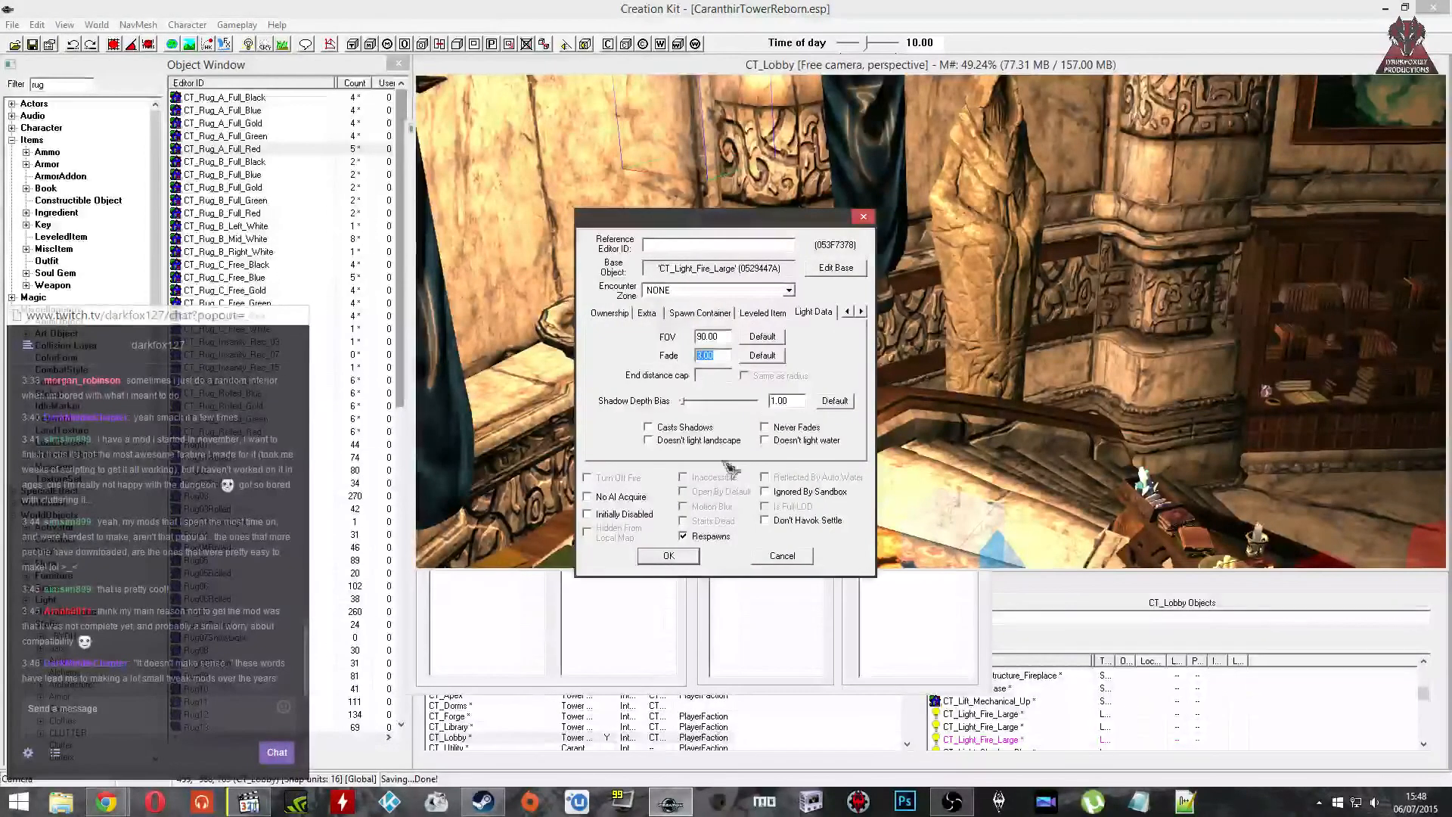
click(783, 556)
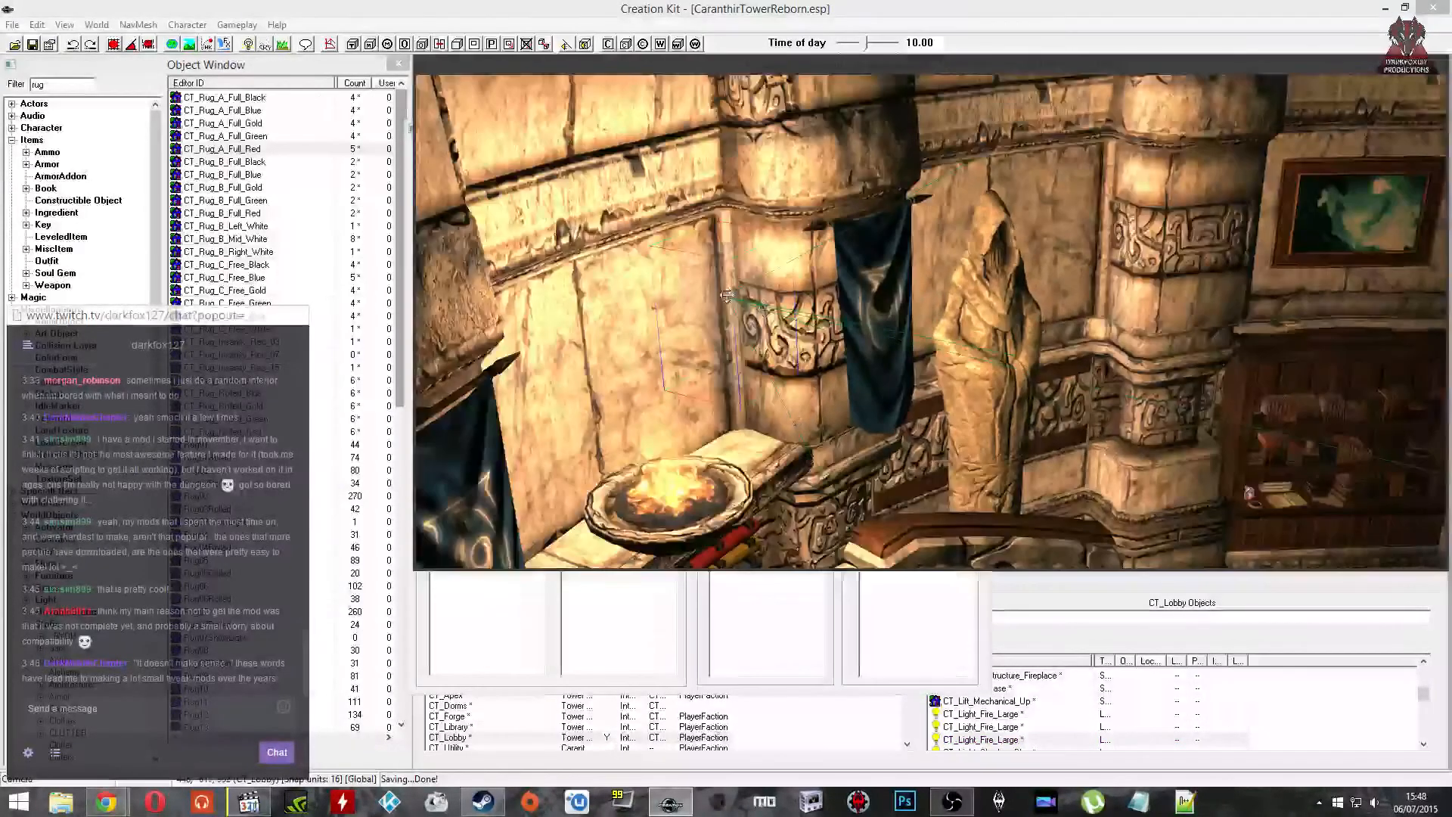
Step: Find the CT_Lobby cell in the interiors list and open its properties for editing
scroll(726, 296, down, 4)
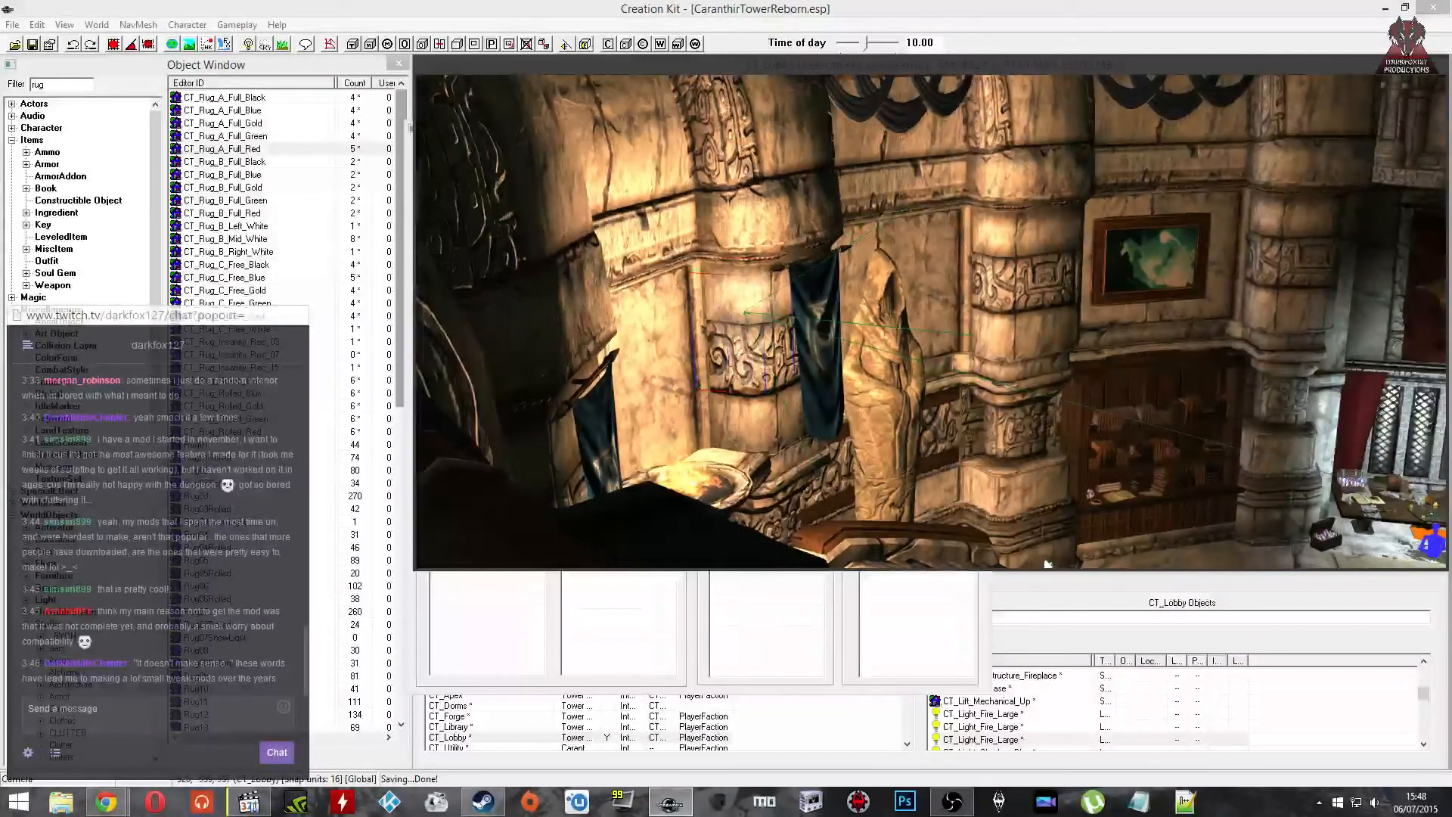
mouse_move(736, 310)
shift+middle_down()
mouse_move(975, 356)
mouse_move(885, 336)
mouse_move(937, 350)
mouse_move(916, 355)
mouse_move(932, 365)
mouse_move(847, 484)
mouse_move(756, 567)
shift+middle_up()
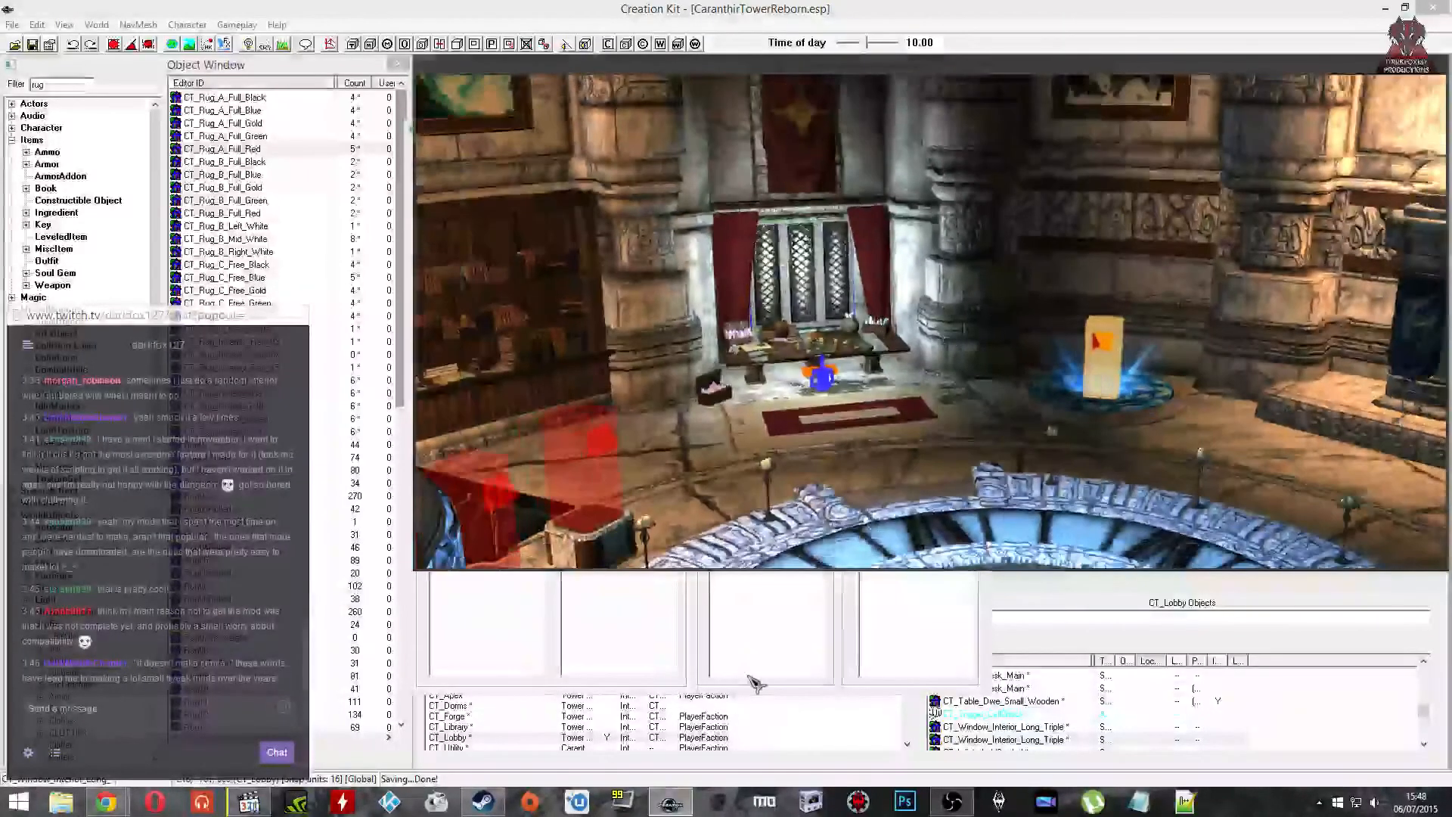
click(545, 706)
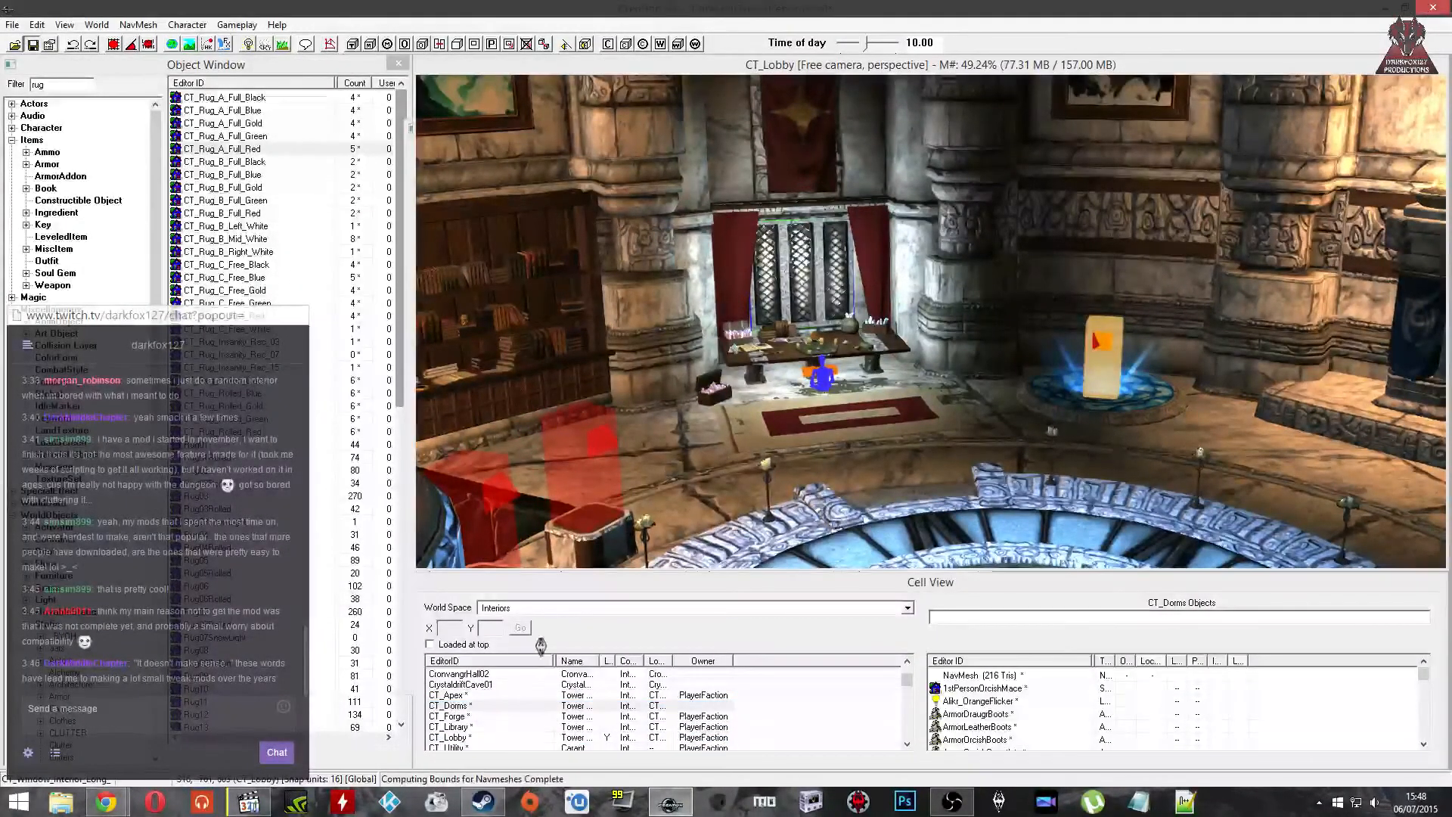
click(484, 716)
click(480, 727)
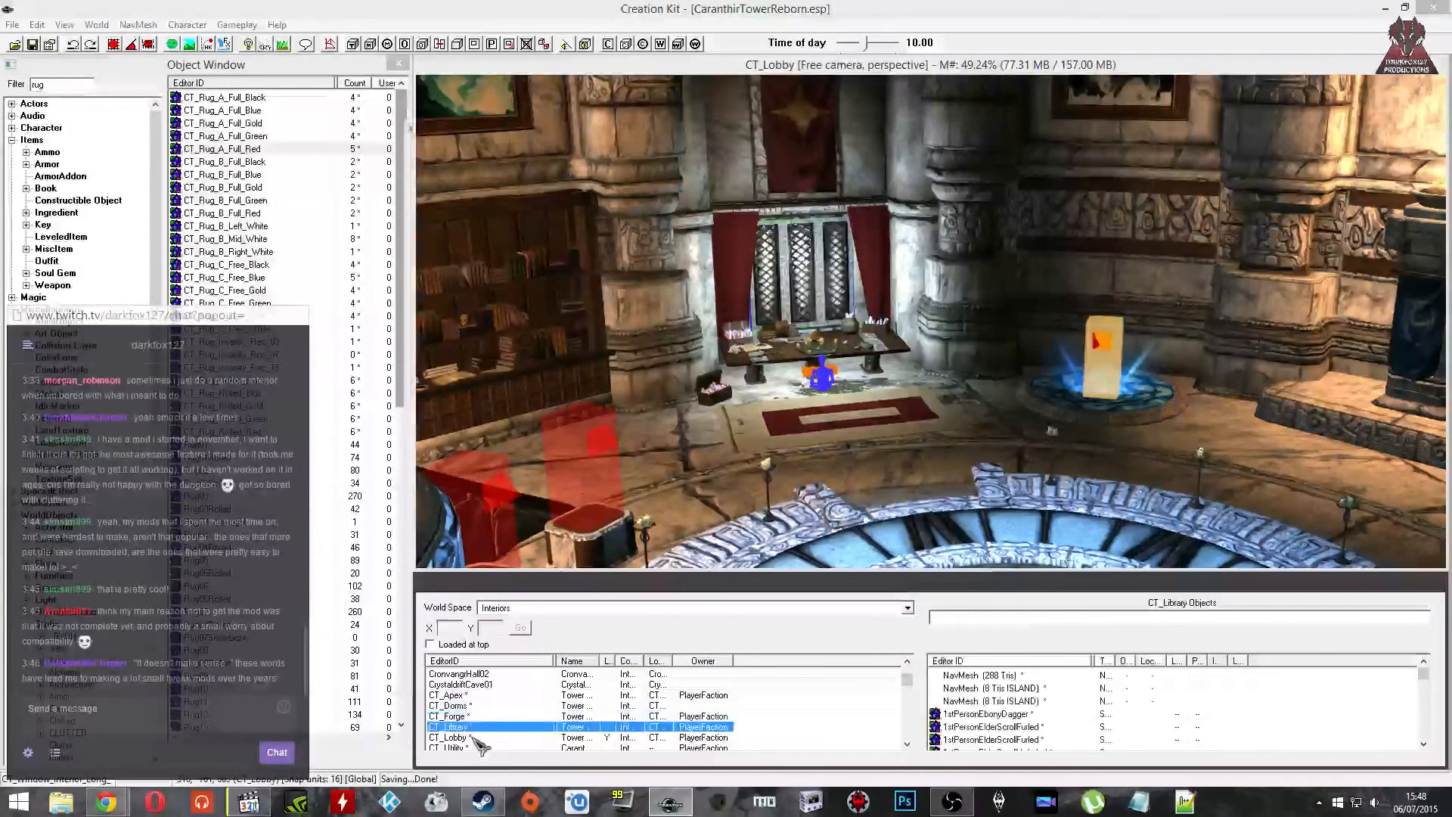
click(477, 738)
click(482, 728)
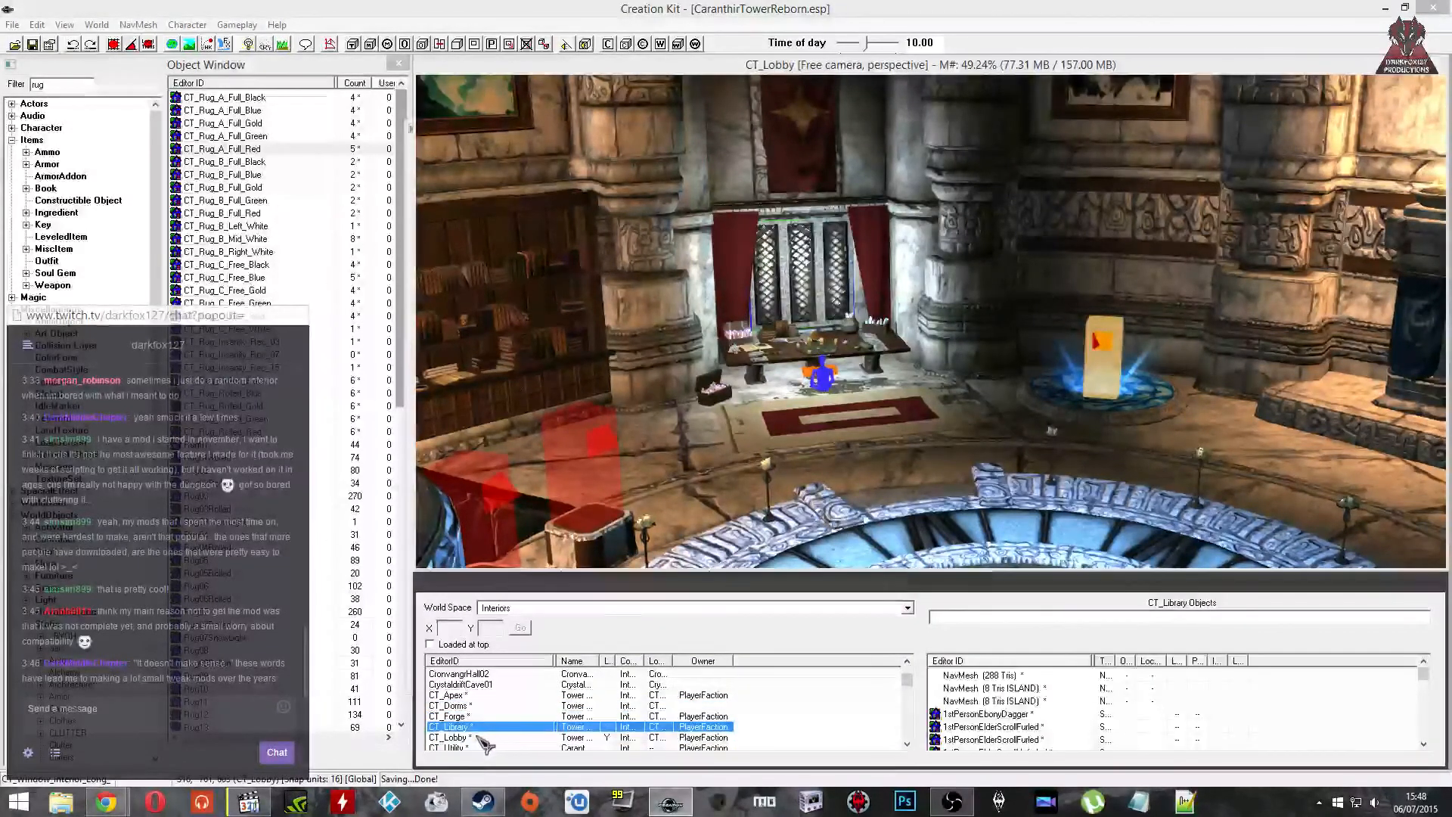
click(480, 738)
right_click(480, 738)
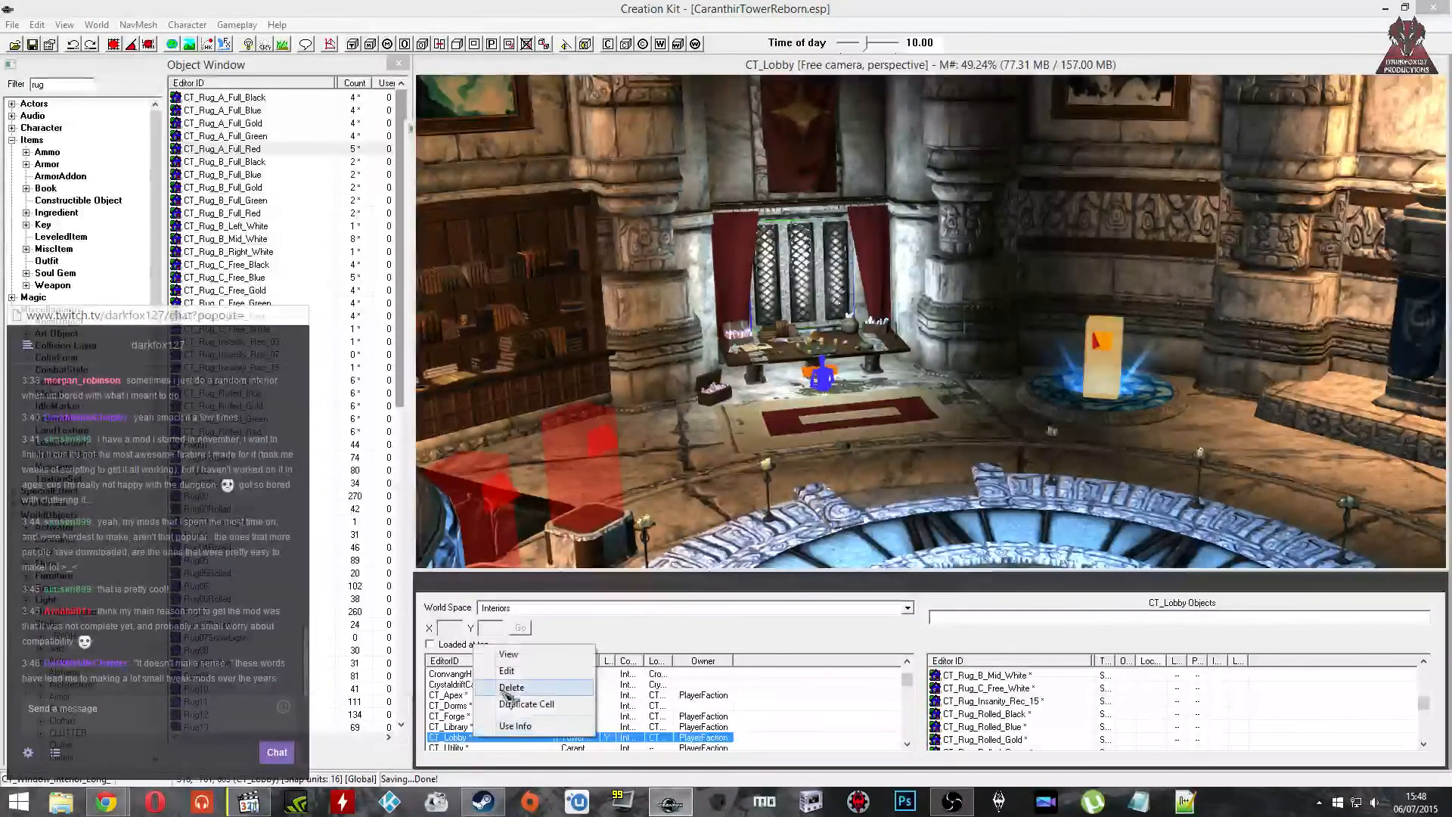
click(505, 672)
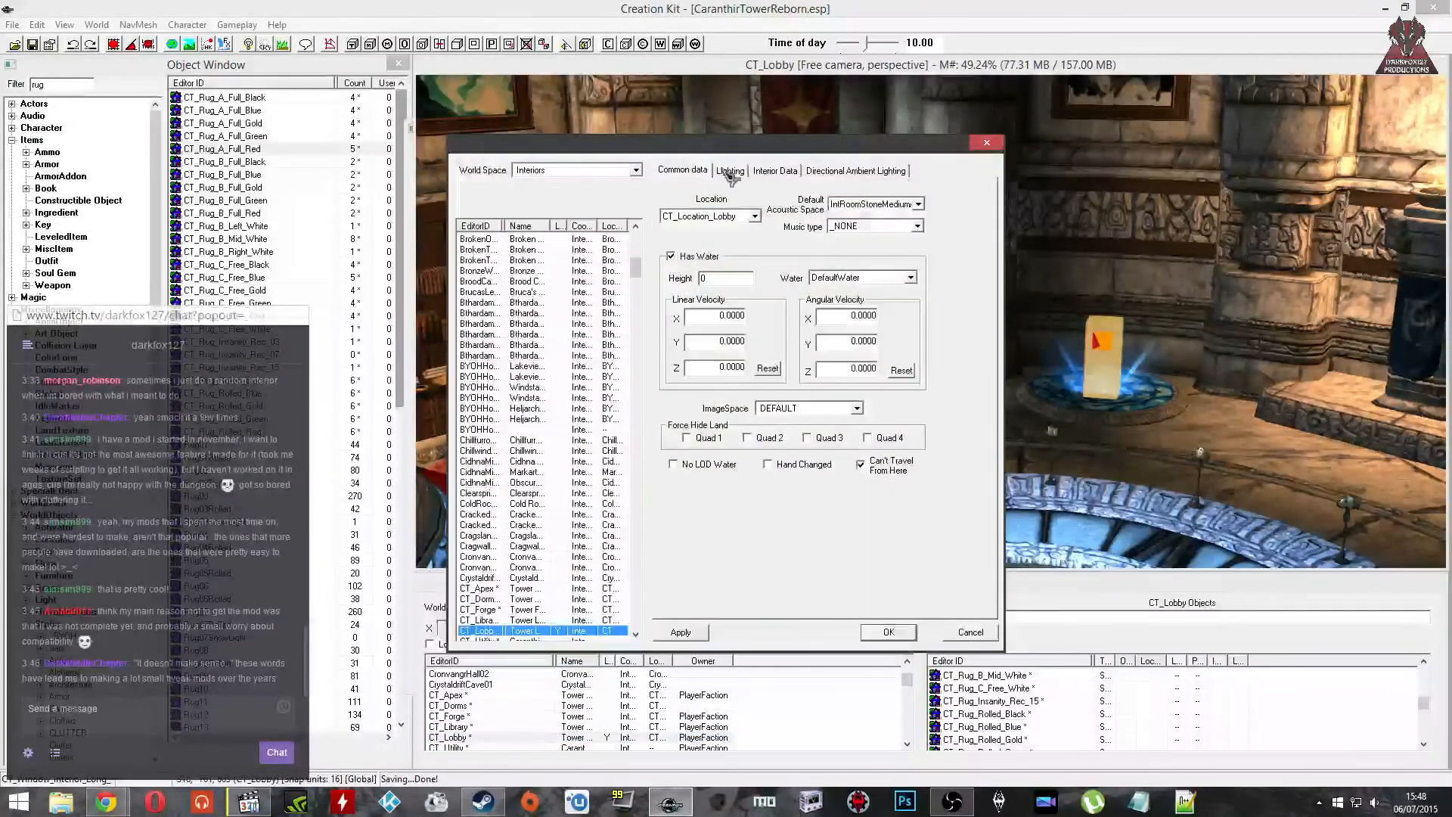
Step: Review the lobby cell's lighting, interior data and common data settings
click(731, 171)
click(775, 170)
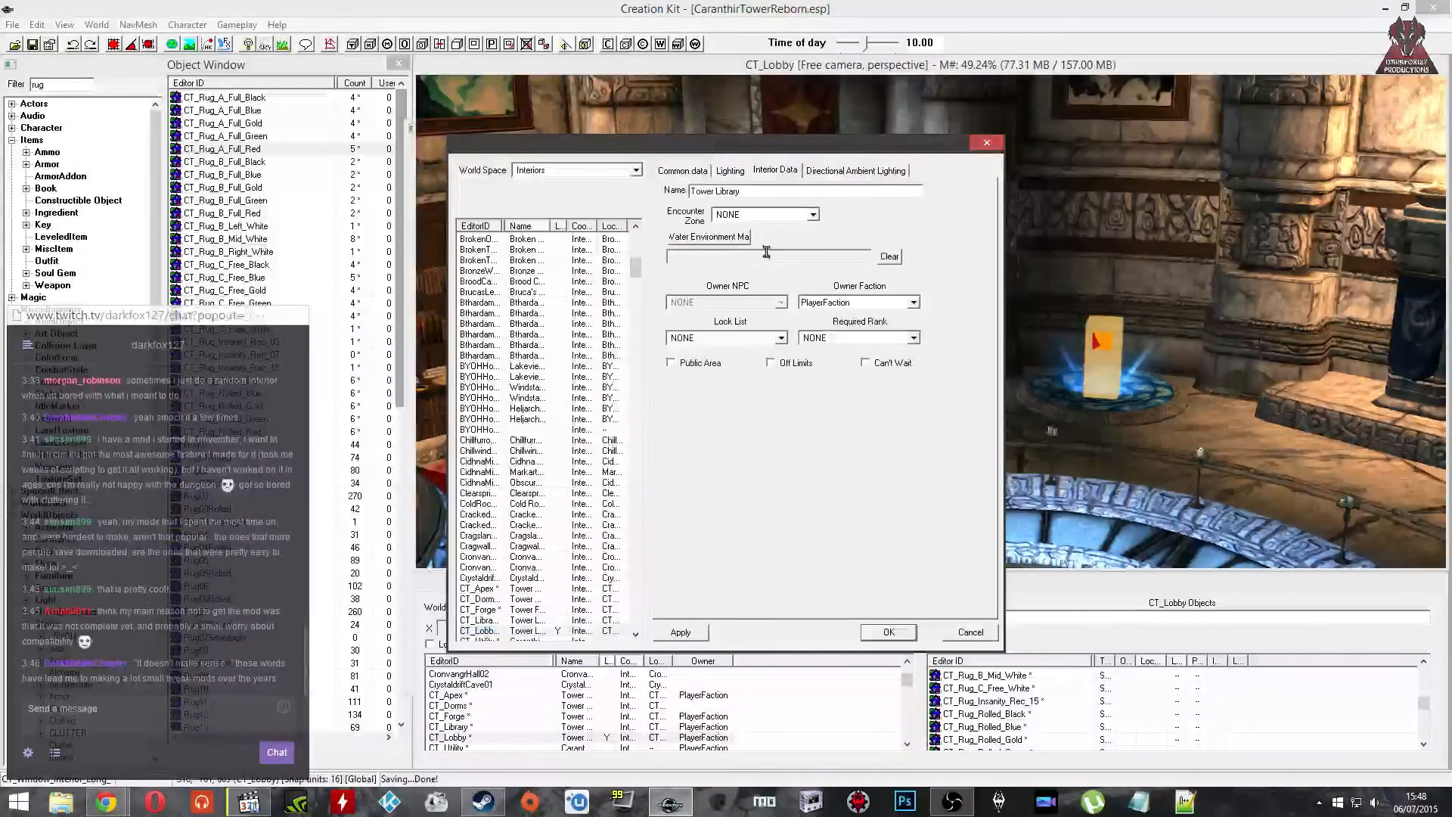
click(707, 172)
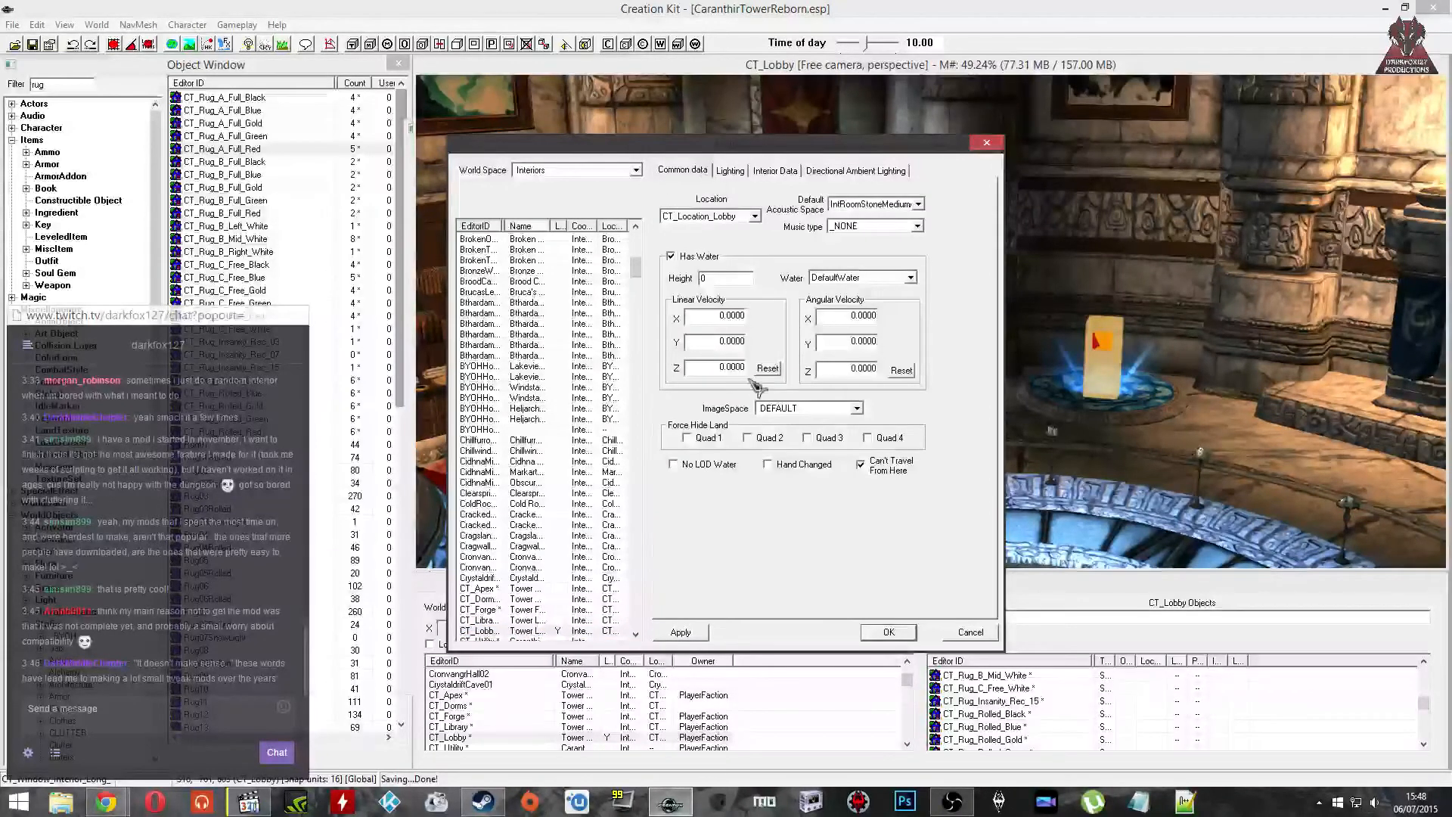
Step: Try the AbandonedShackImagespace image space on the CT_Lobby cell
click(803, 409)
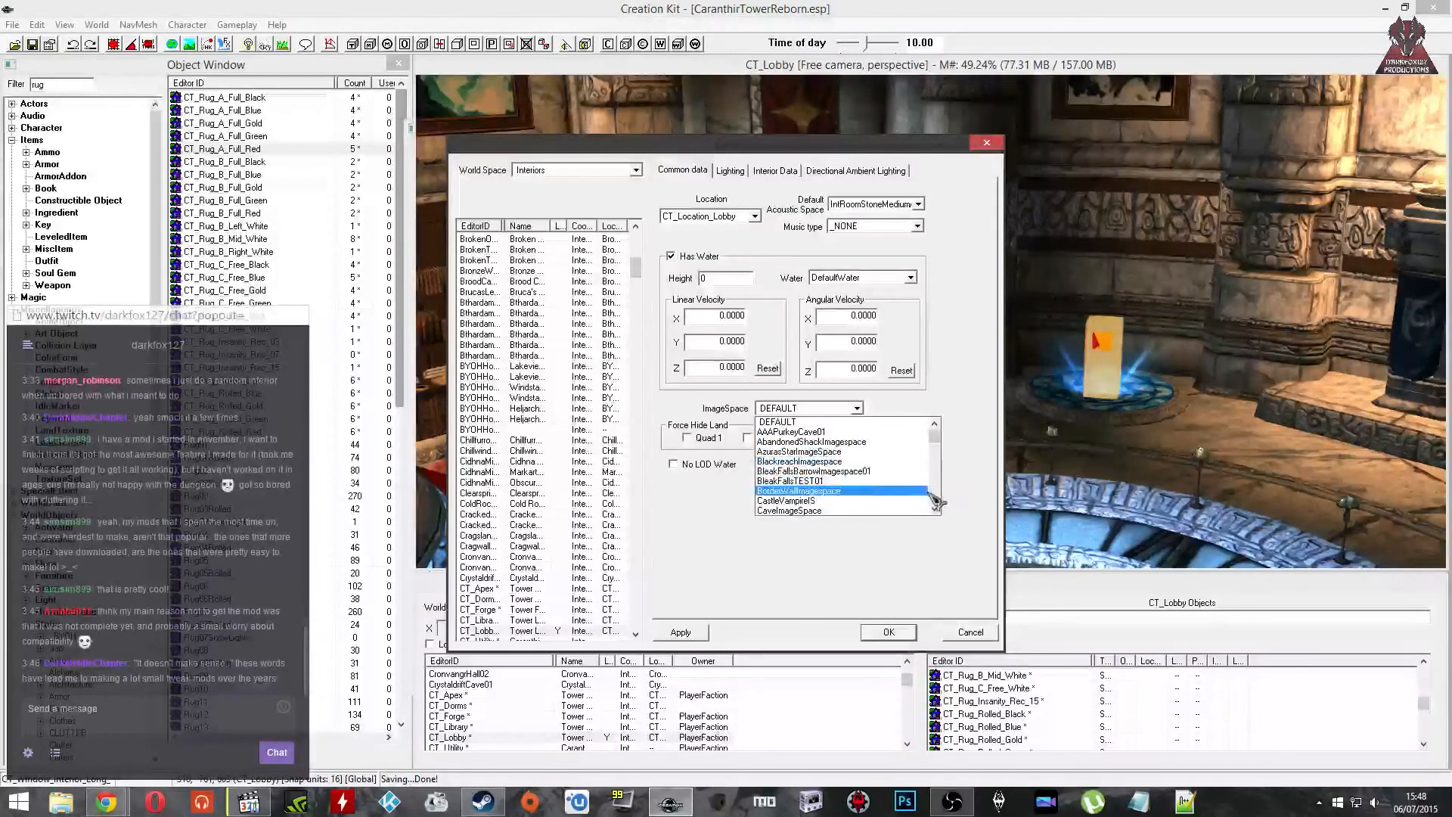
click(931, 442)
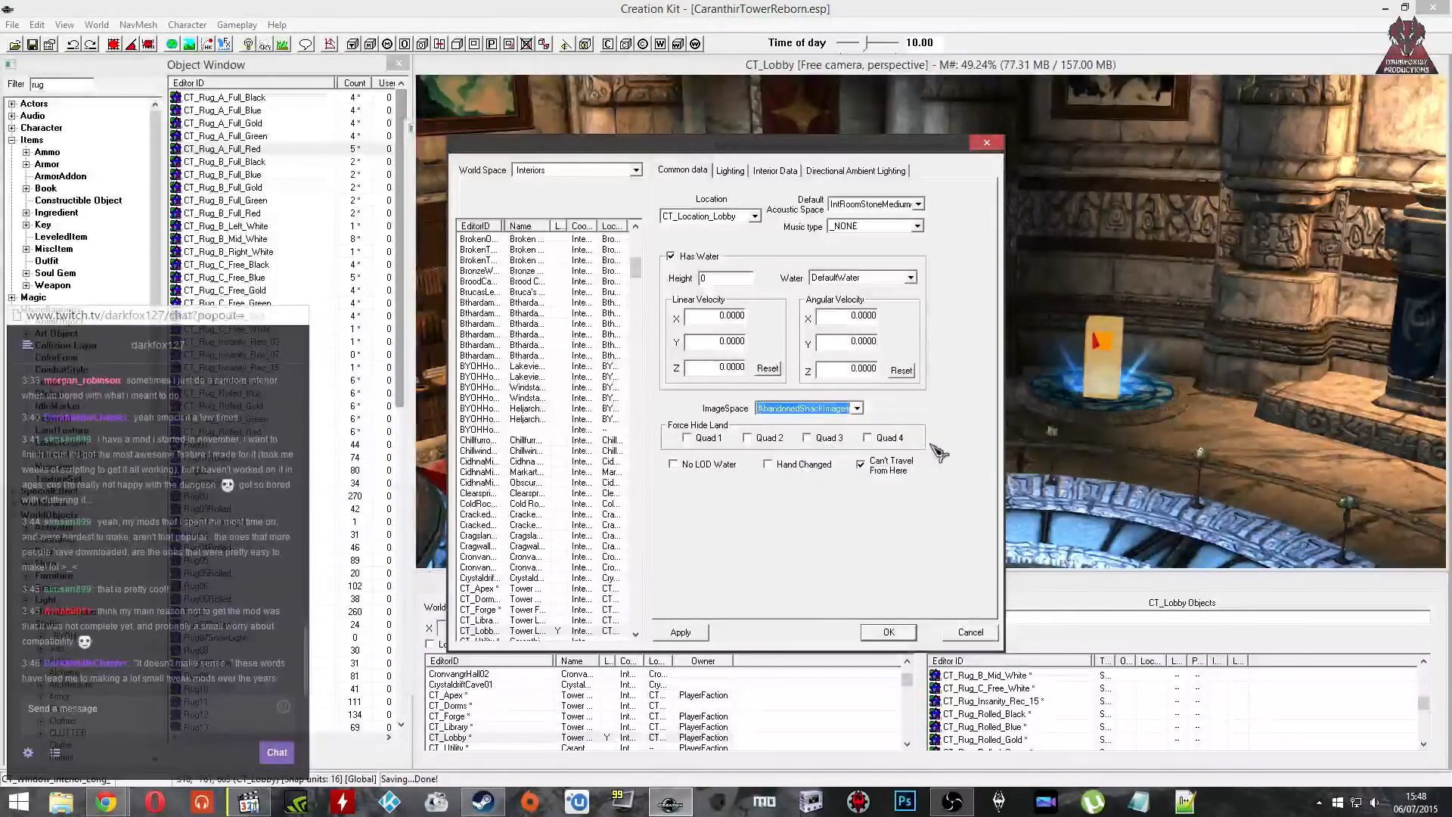
click(484, 621)
click(491, 631)
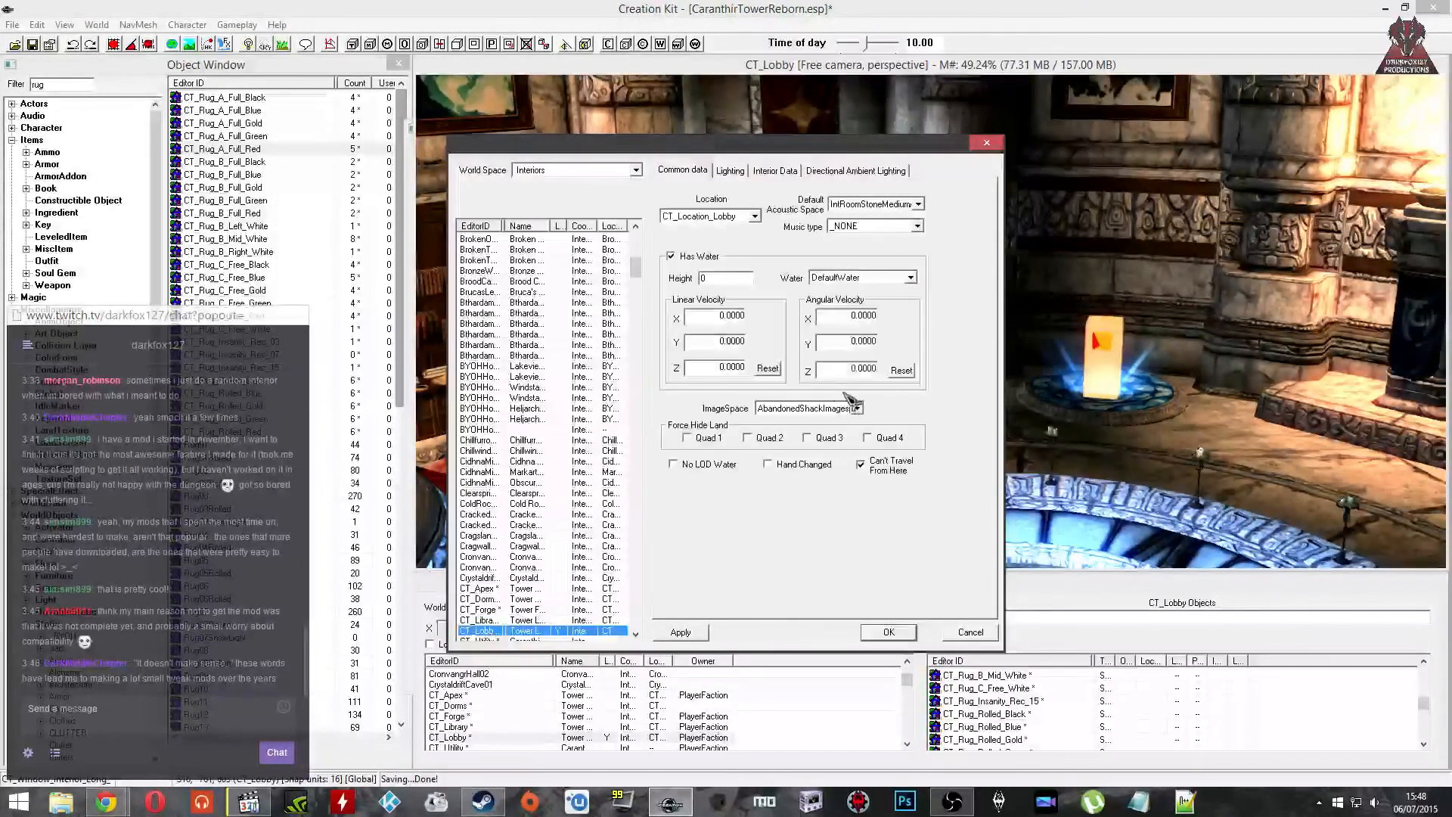
Step: Set the CT_Lobby cell's image space to MarkarthImageSpace and apply it
click(857, 409)
drag(936, 442, 940, 496)
scroll(893, 488, down, 1)
scroll(863, 488, down, 5)
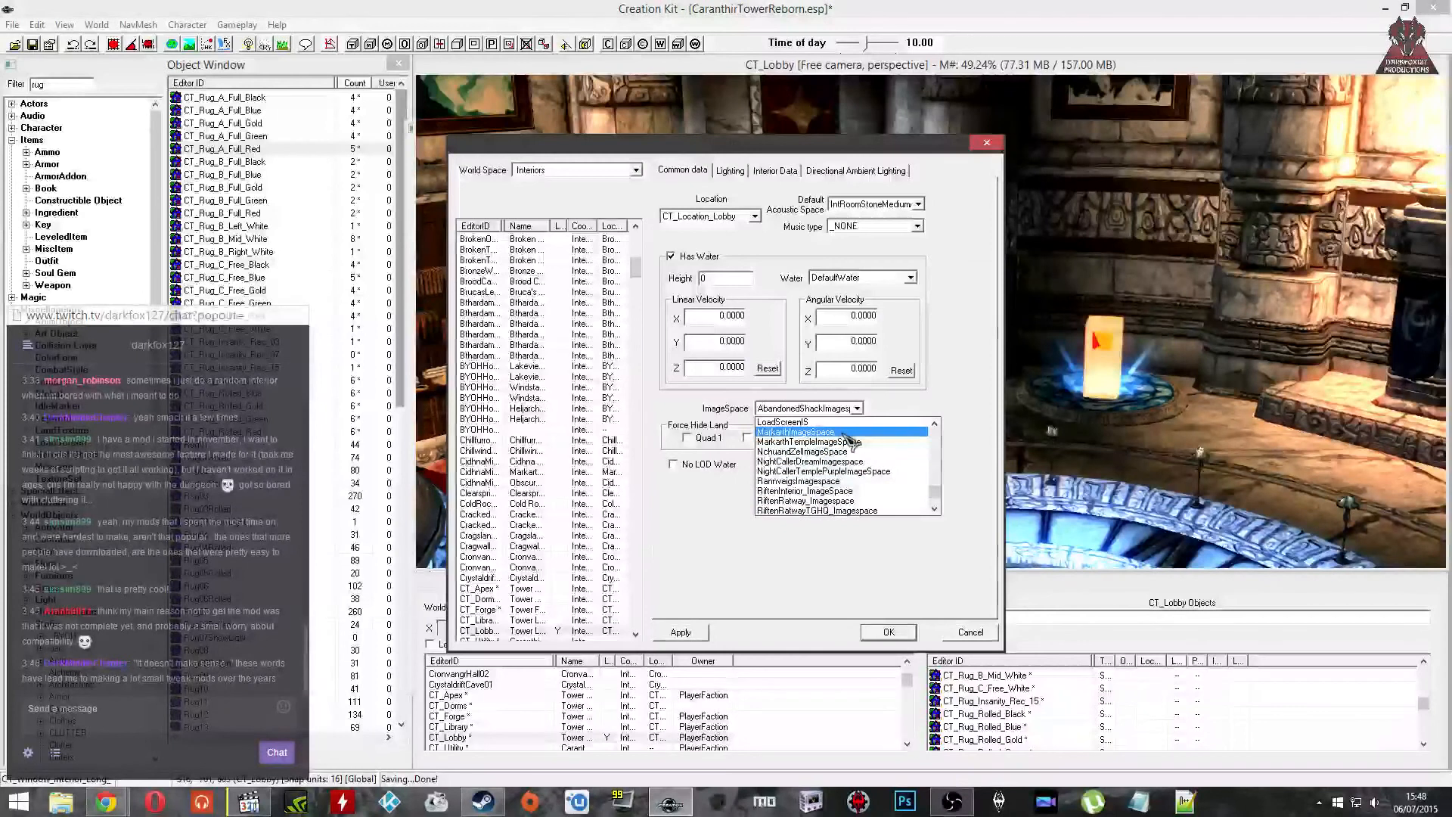
click(847, 435)
click(692, 633)
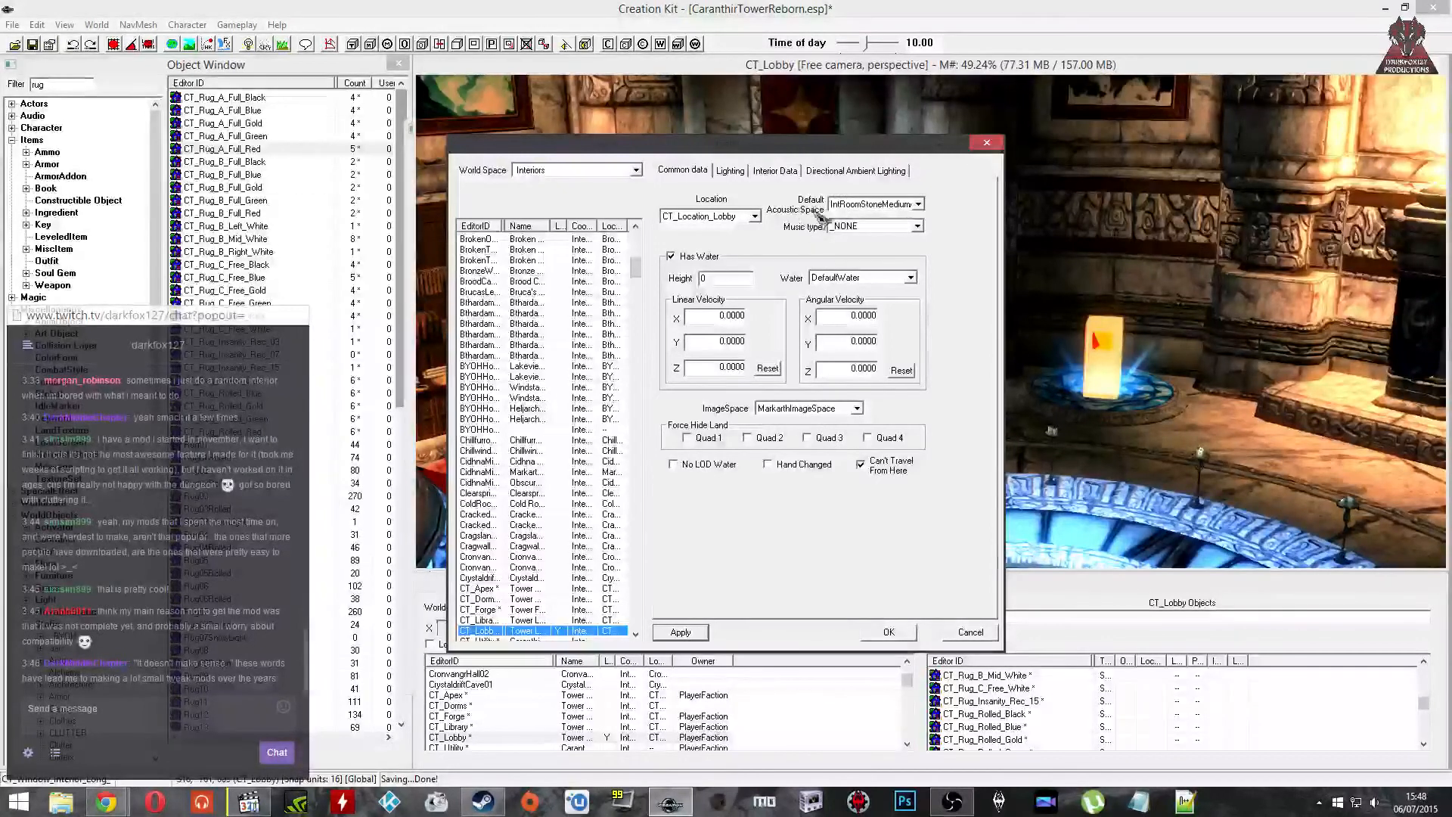
Step: Check the lobby cell's lighting template options and accept the cell properties
click(730, 170)
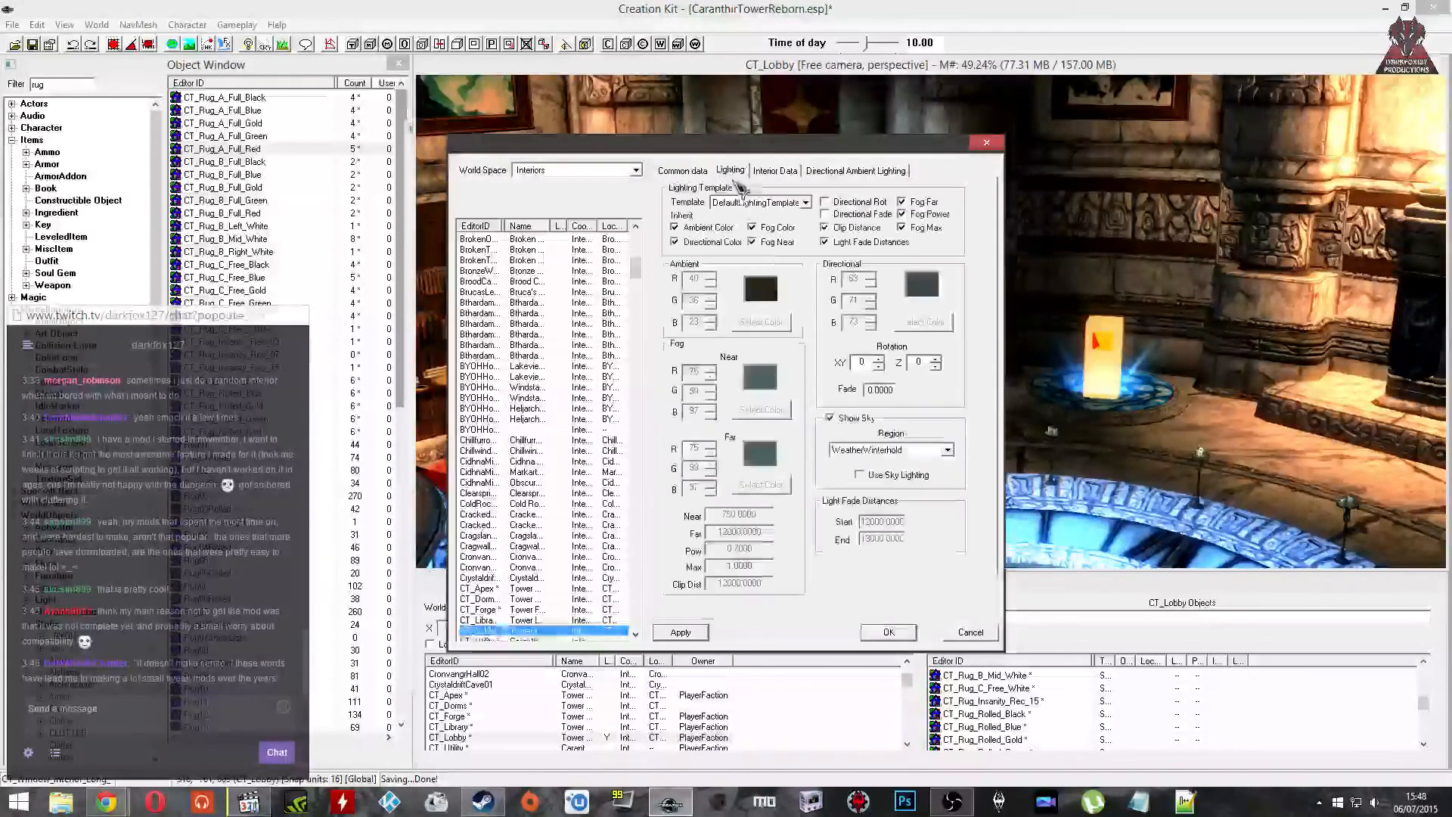
click(782, 206)
click(783, 206)
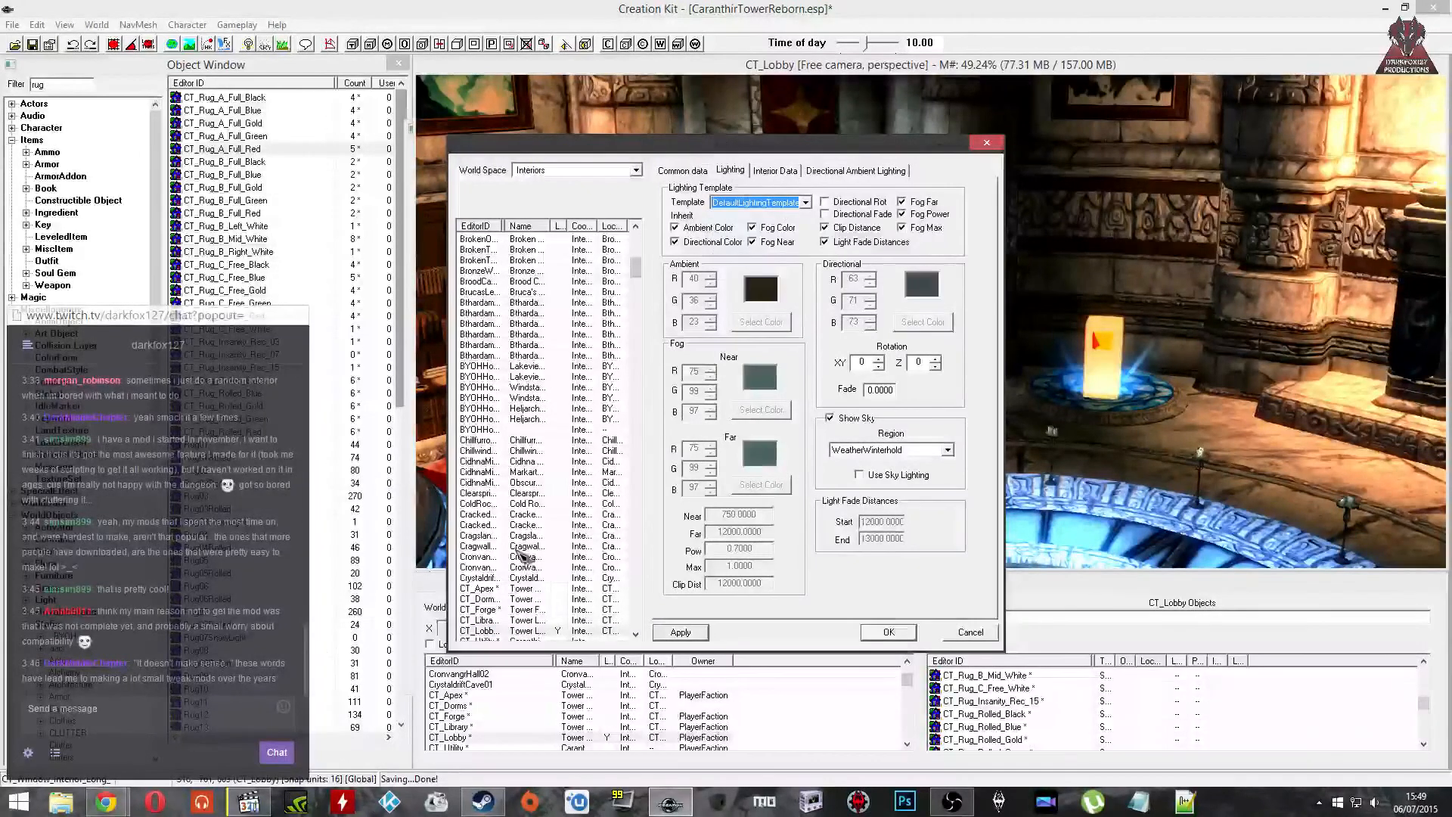
click(499, 630)
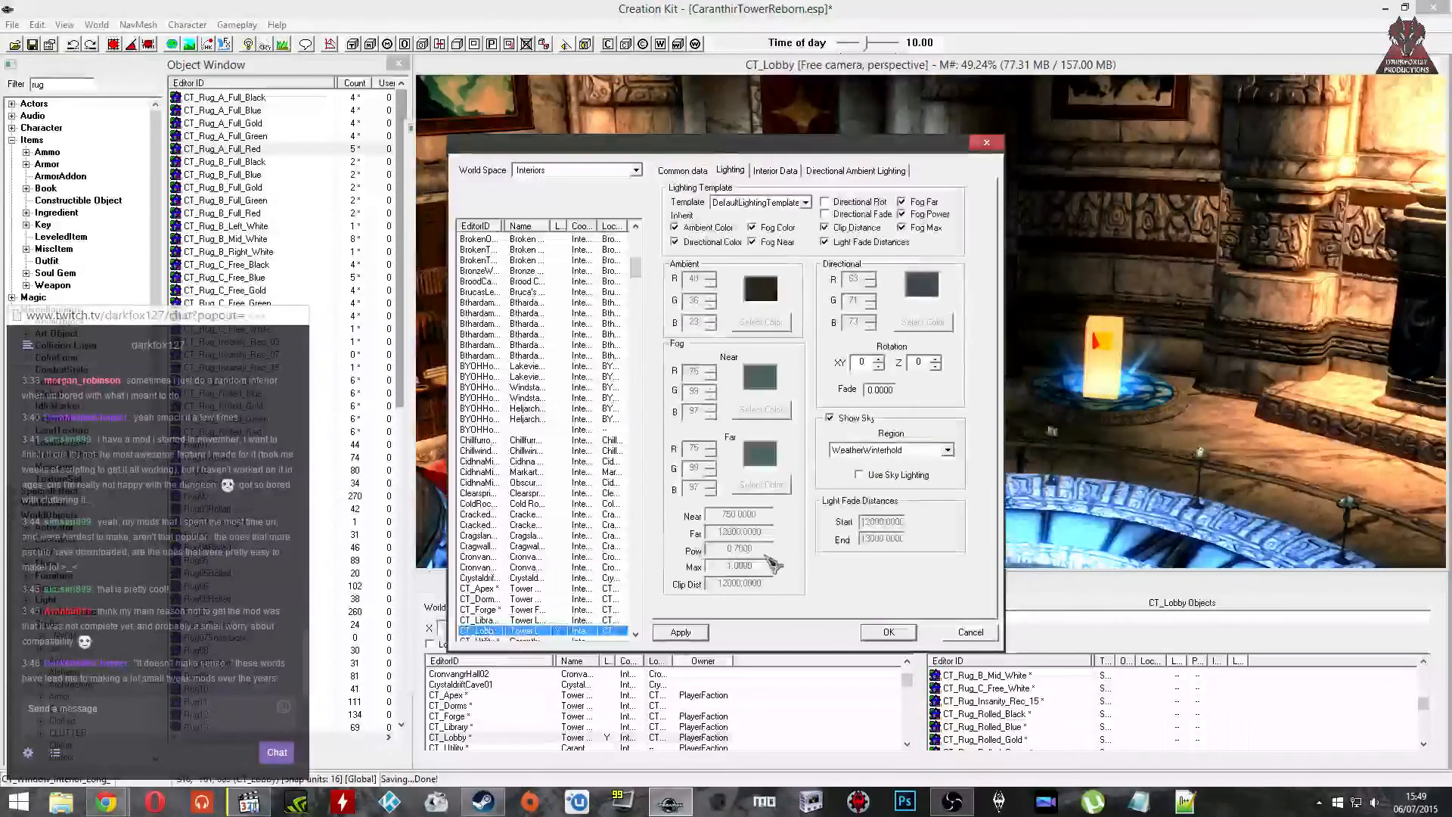
click(878, 630)
Step: Examine the lobby's banners, window desk, glowing portal and bookcase with the new image space applied
shift+middle_drag(922, 454, 946, 312)
click(900, 412)
click(997, 261)
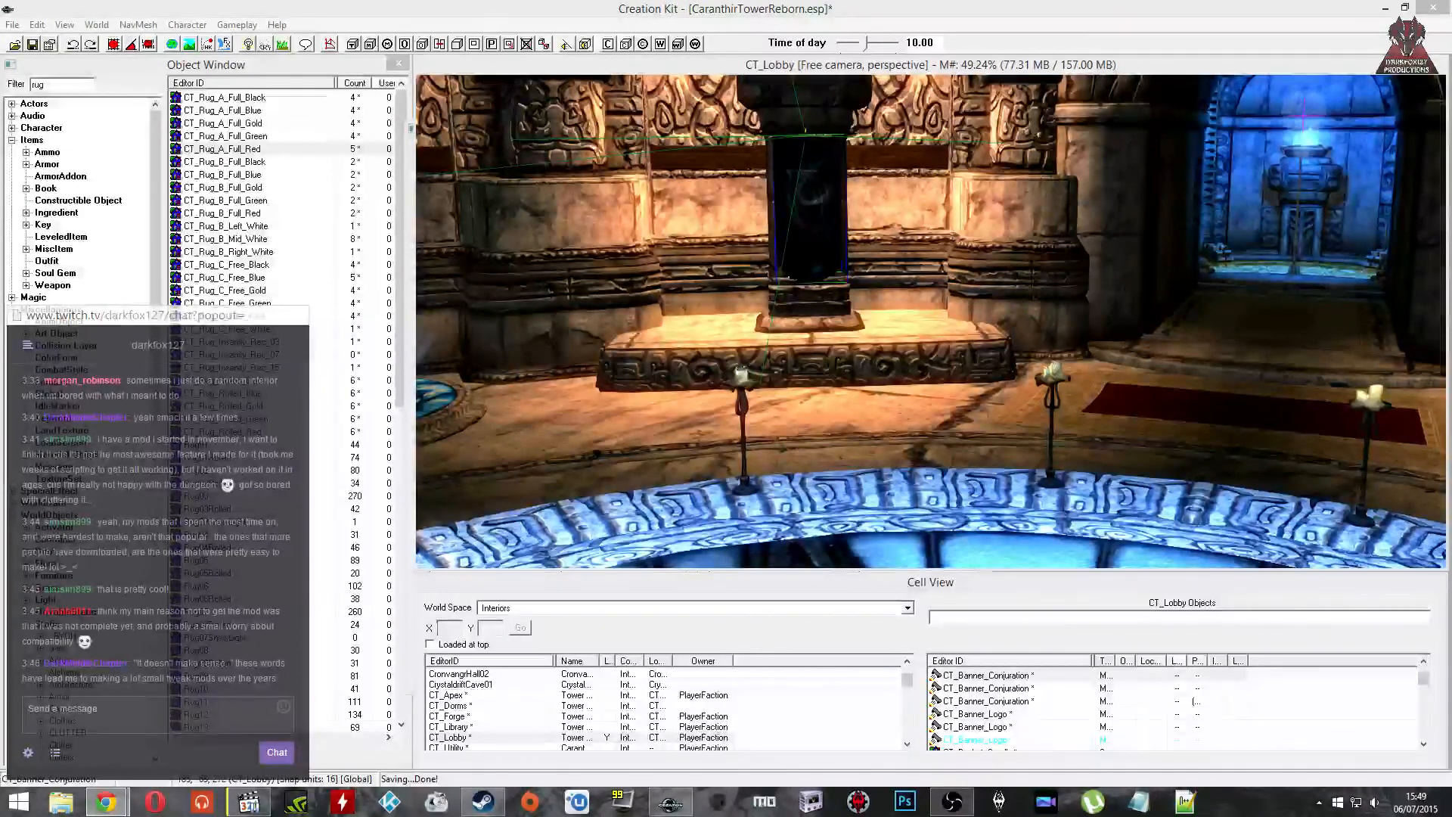
click(823, 242)
middle_drag(823, 243, 792, 273)
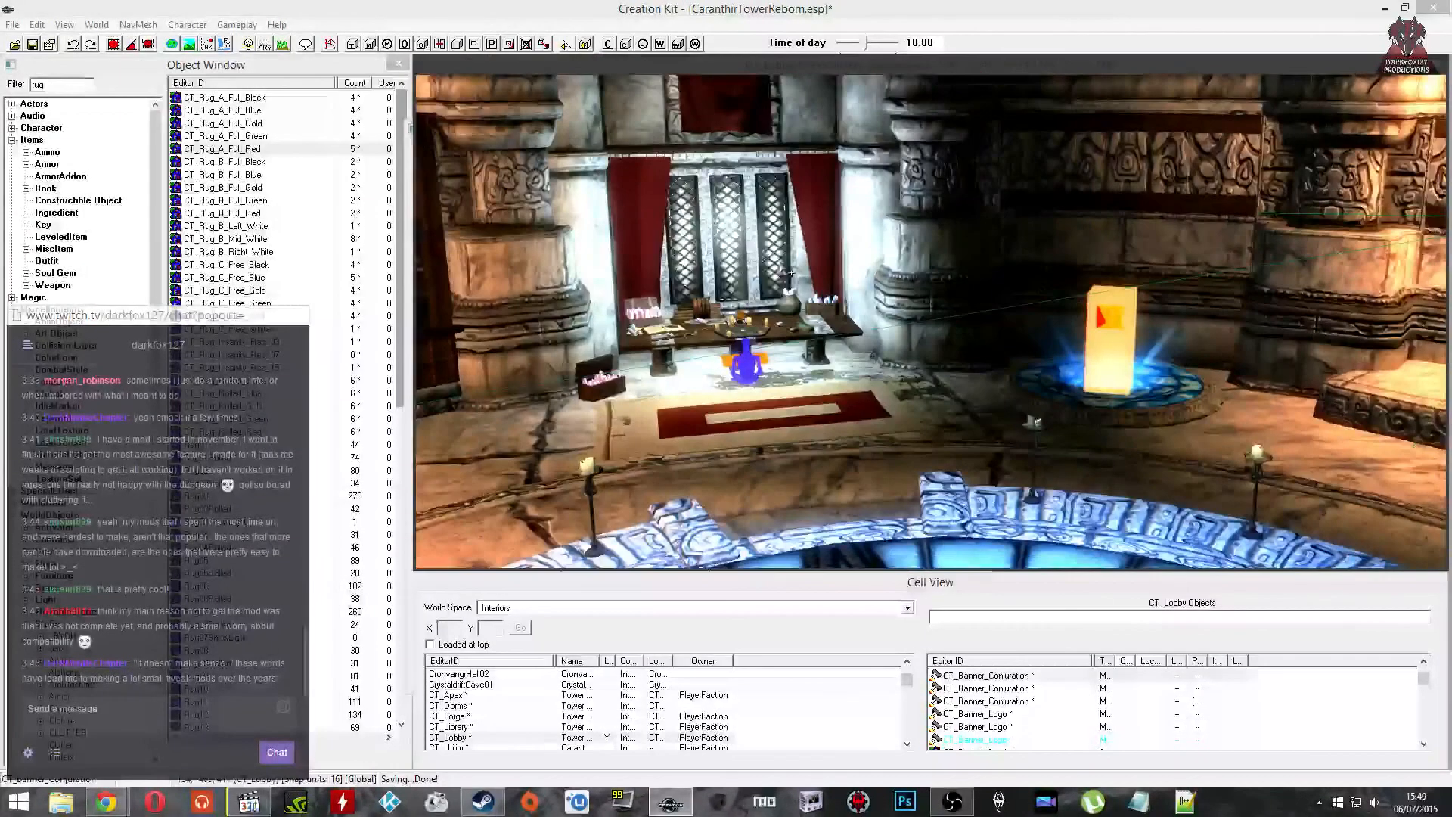
click(1146, 315)
middle_drag(1146, 314, 946, 303)
click(919, 247)
middle_drag(919, 247, 692, 246)
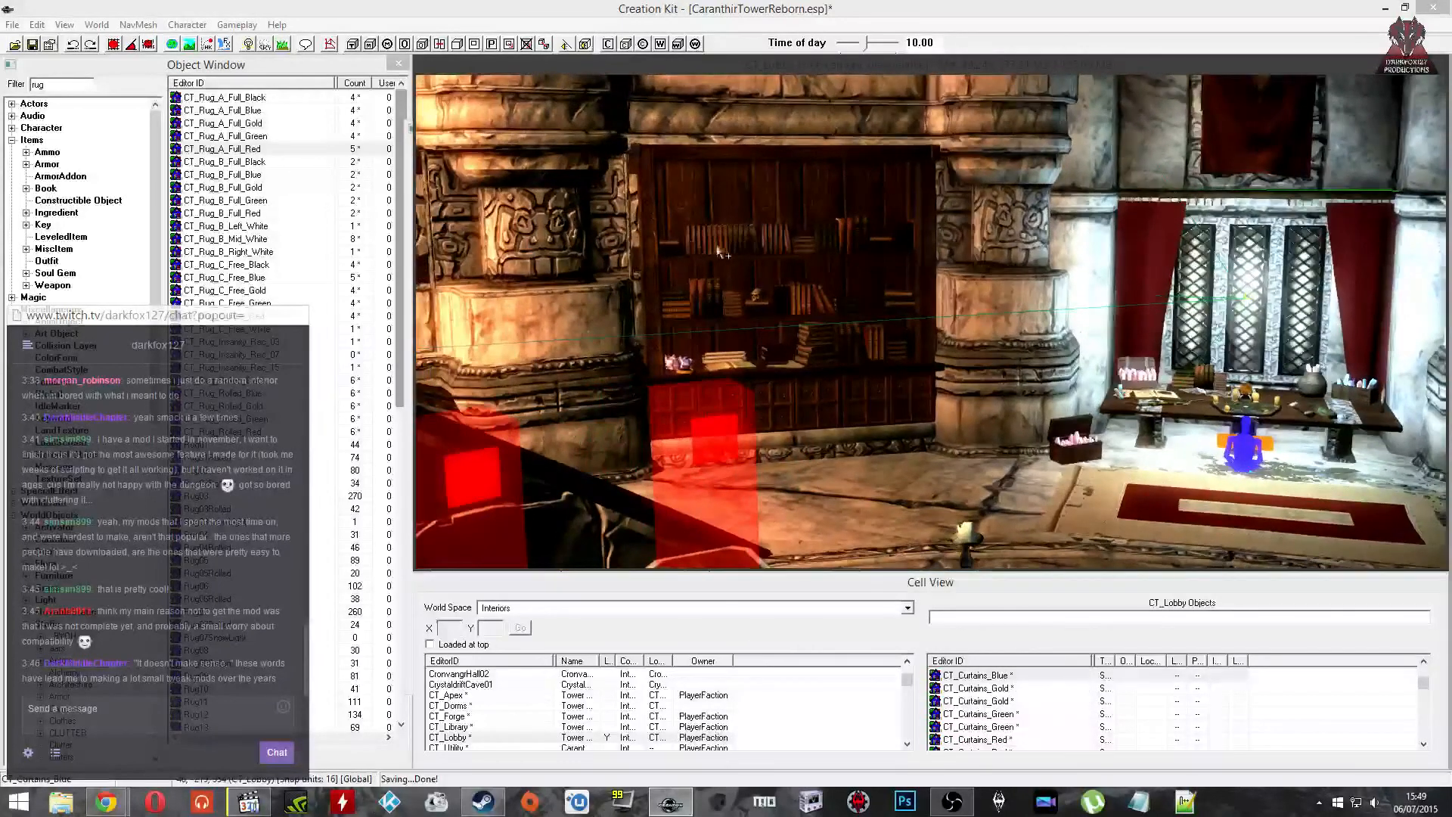
scroll(722, 253, down, 3)
click(824, 249)
mouse_move(825, 250)
shift+middle_down()
mouse_move(807, 252)
mouse_move(864, 298)
mouse_move(1074, 295)
shift+middle_up()
Step: Save the CaranthirTowerReborn.esp plugin and reframe the lobby's curved stone wall and chest
click(31, 44)
key(ctrl+s)
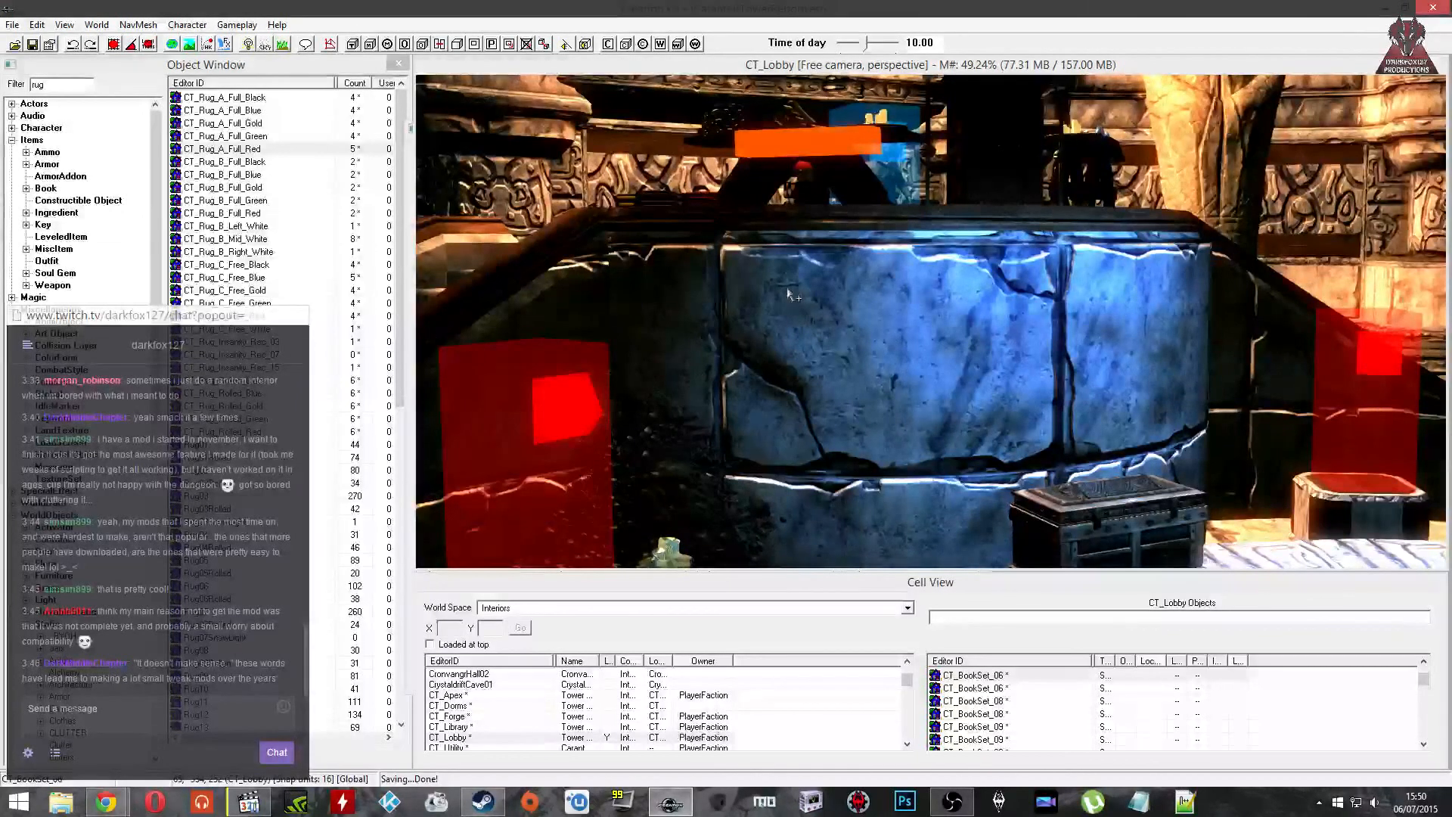
middle_drag(811, 334, 770, 310)
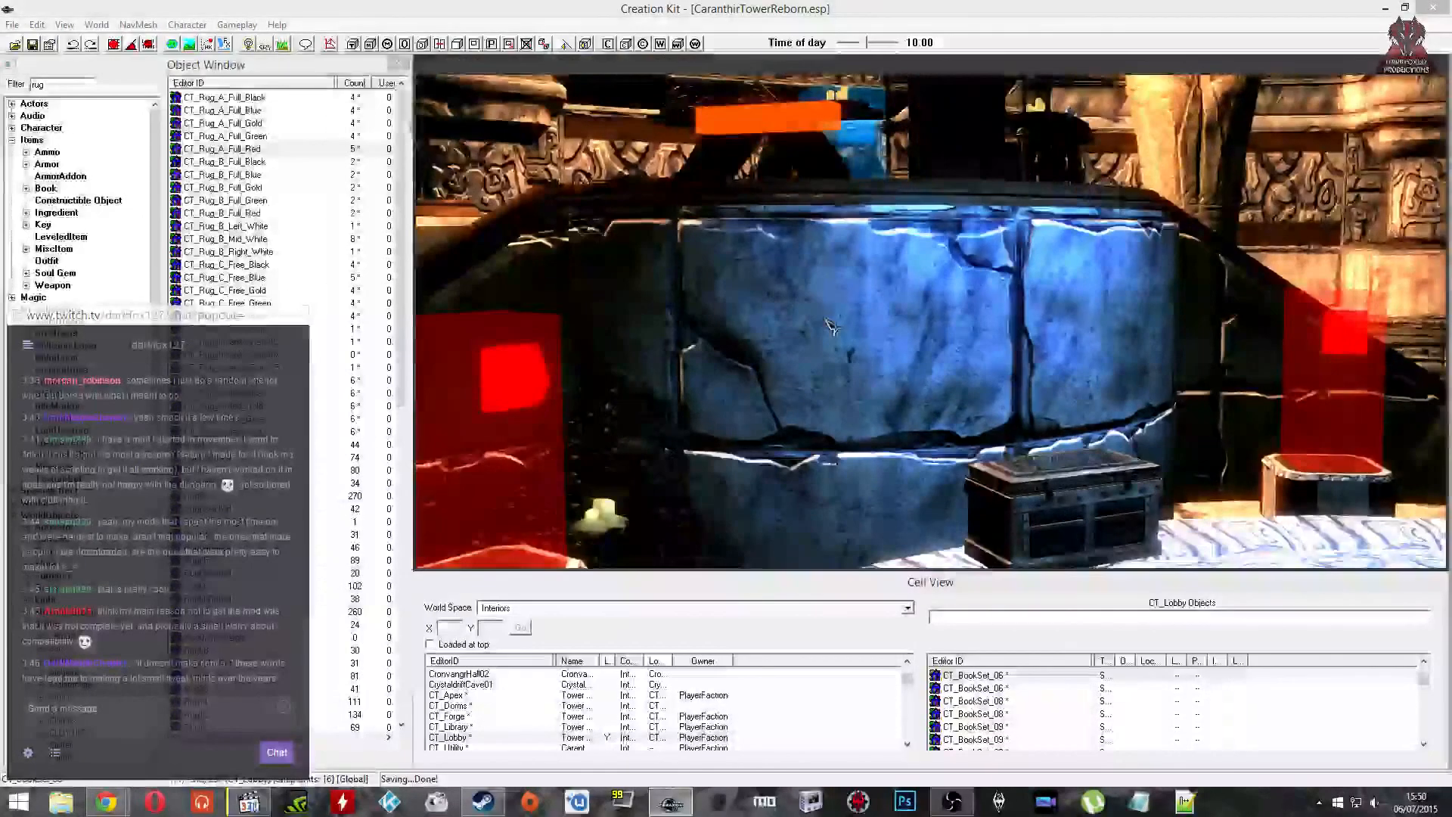